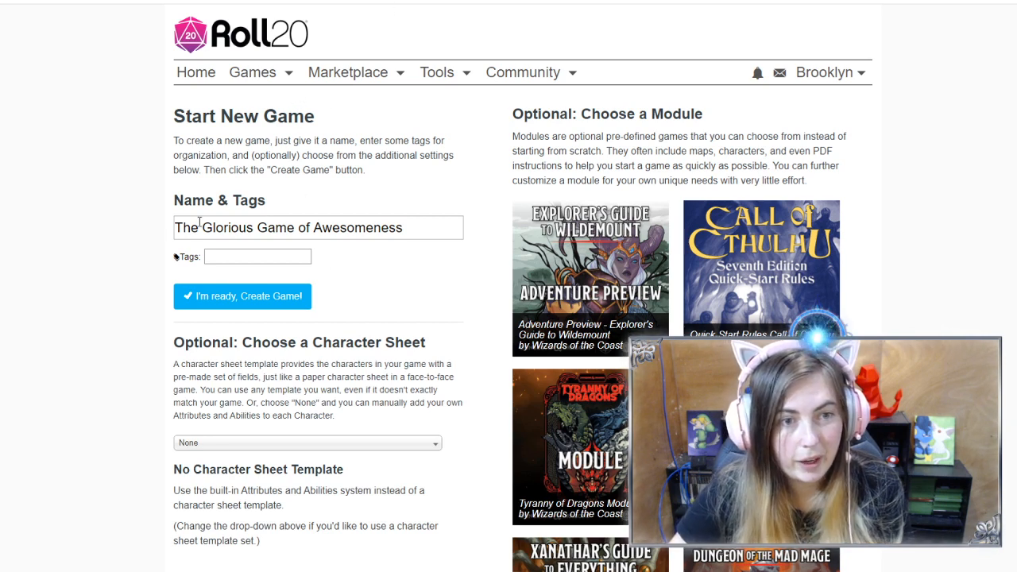
Step: Choose D&D 5E by Roll20 as the character sheet for the new game
left_click_drag(174, 229, 456, 217)
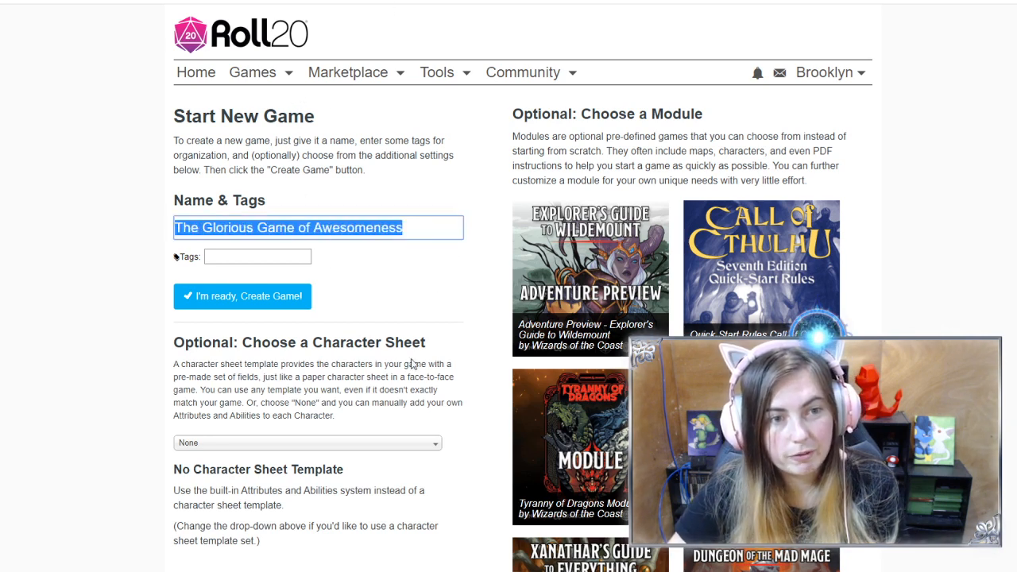
left_click(211, 446)
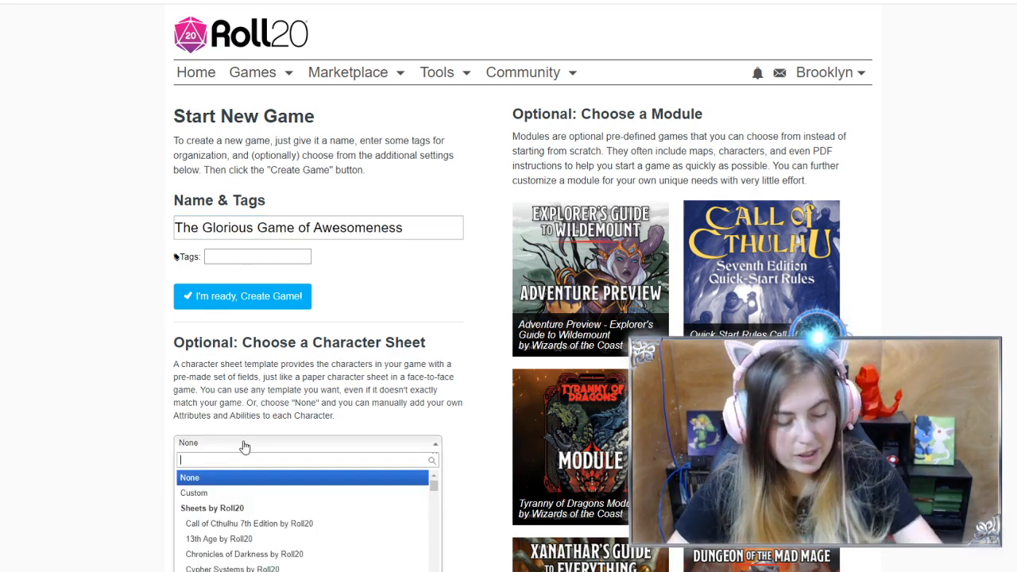
type("5e")
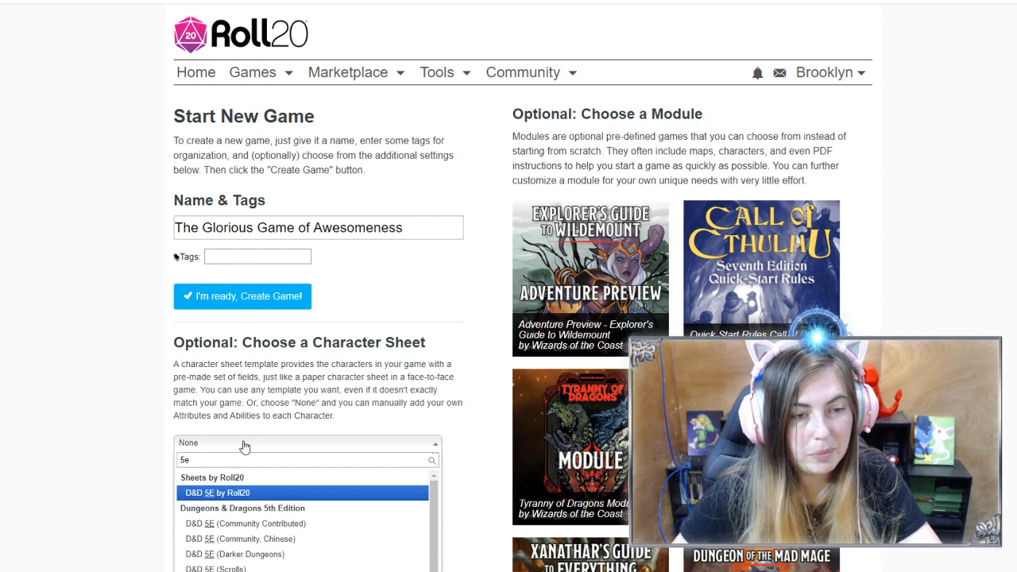
left_click(256, 494)
Step: Examine the preview and feature description of the D&D 5E by Roll20 sheet, along with the optional modules
scroll(385, 415, "down", 3)
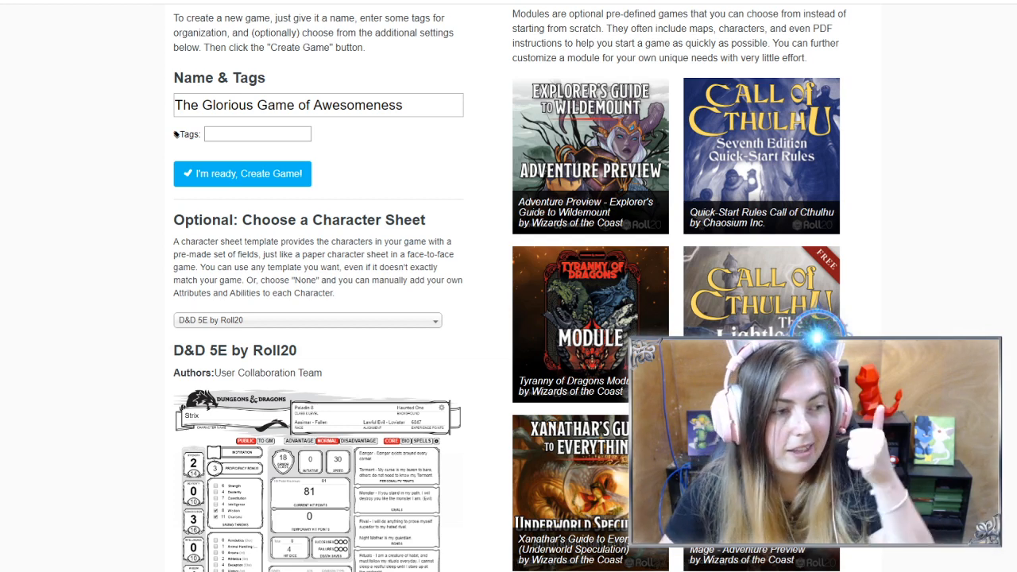
scroll(508, 286, "down", 3)
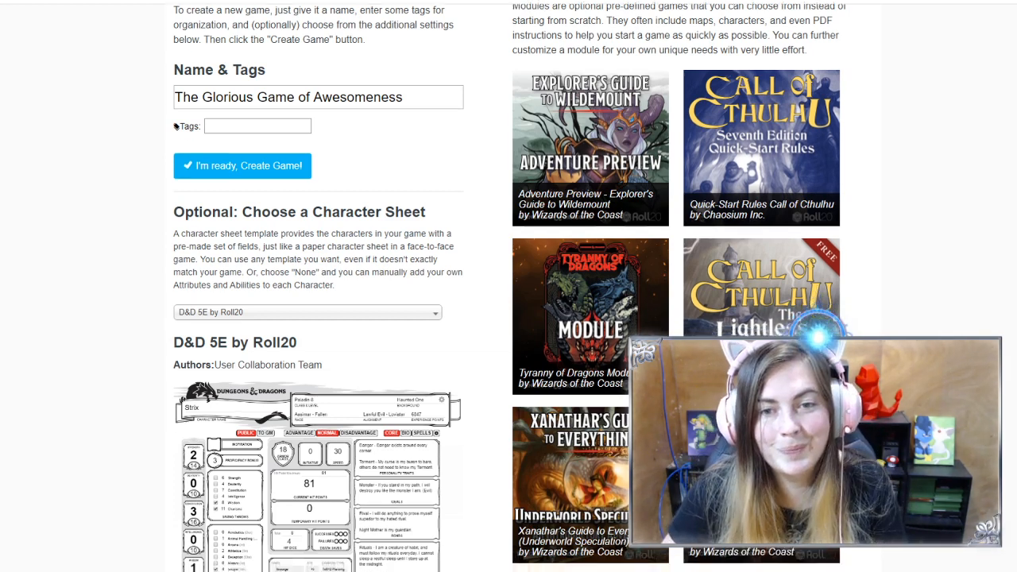
scroll(508, 286, "down", 3)
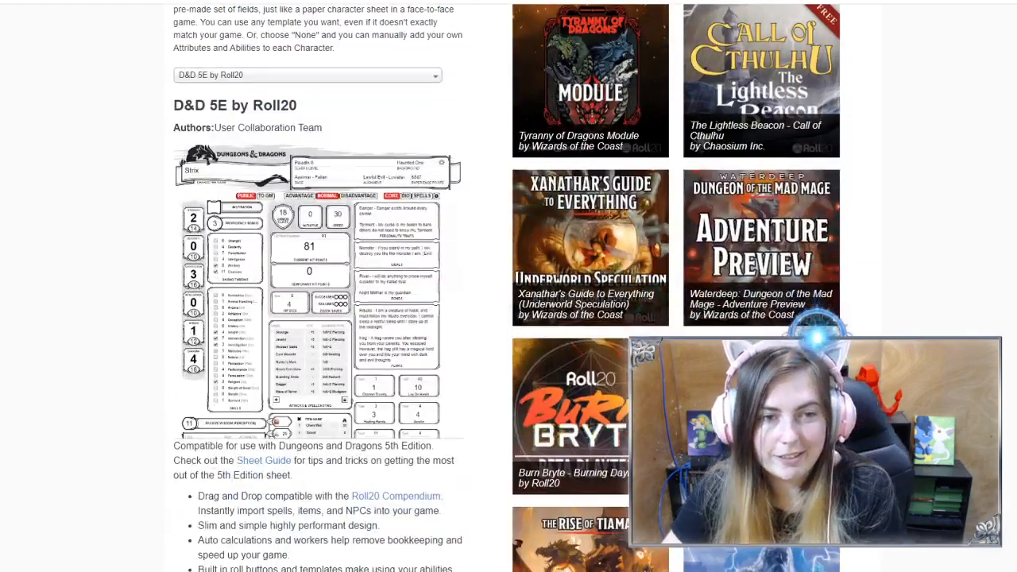
scroll(508, 286, "down", 2)
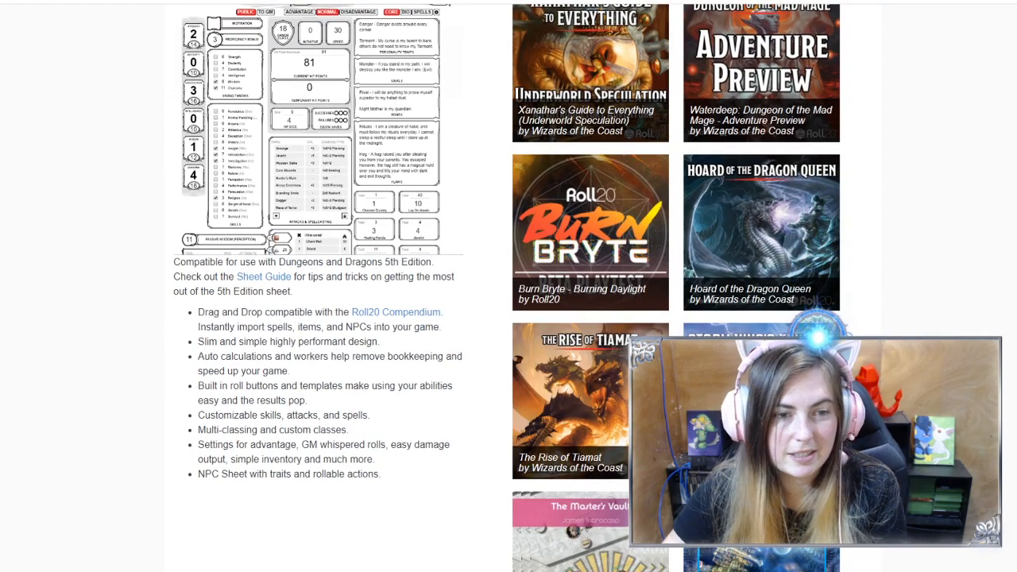
scroll(176, 257, "up", 4)
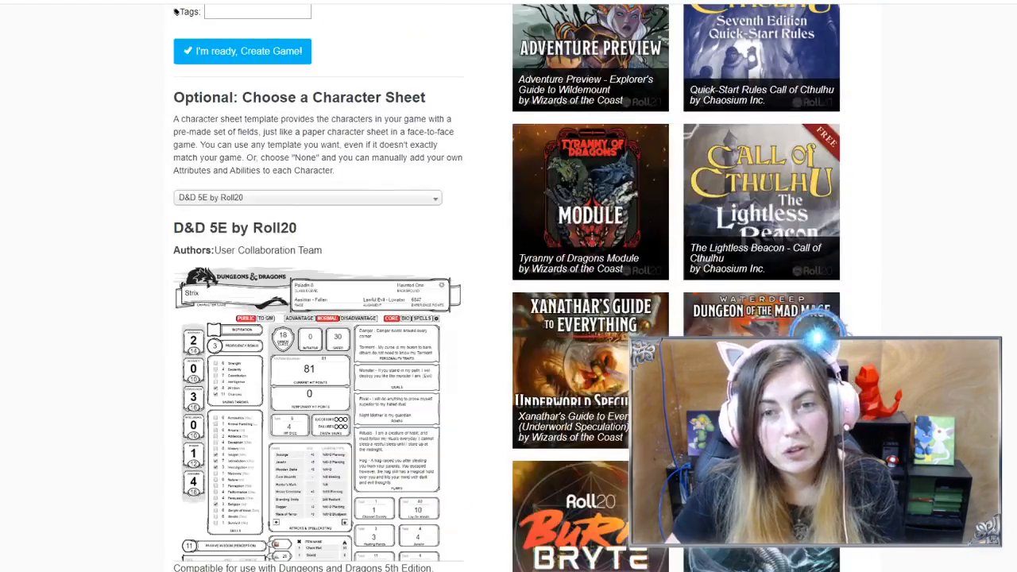
scroll(177, 257, "up", 3)
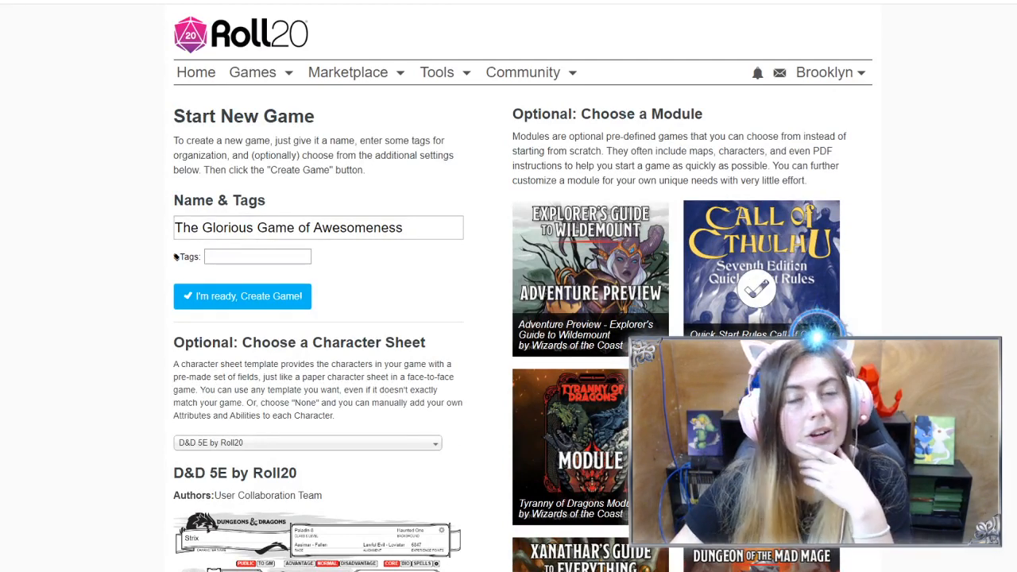
scroll(509, 317, "down", 2)
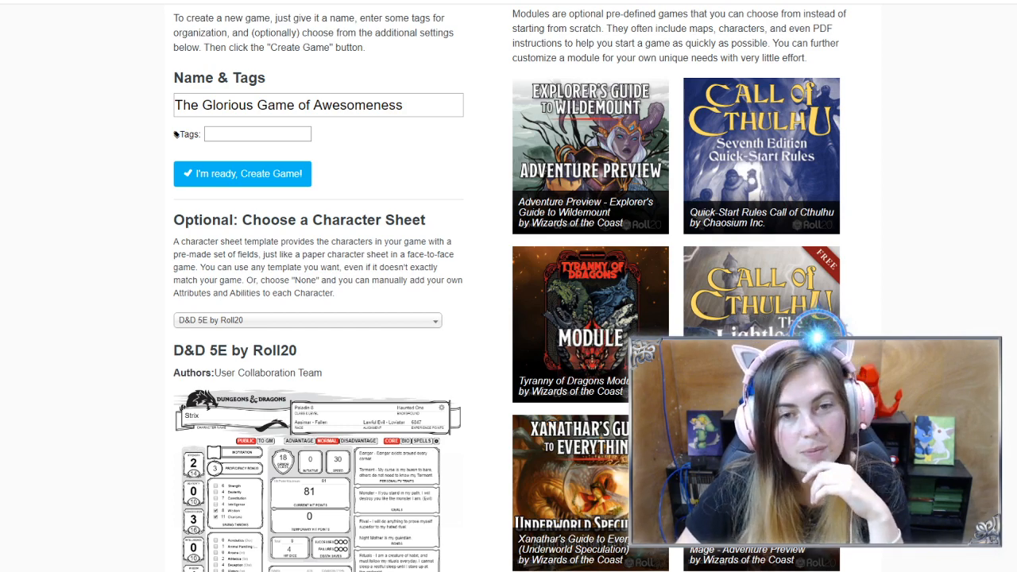
scroll(176, 135, "down", 2)
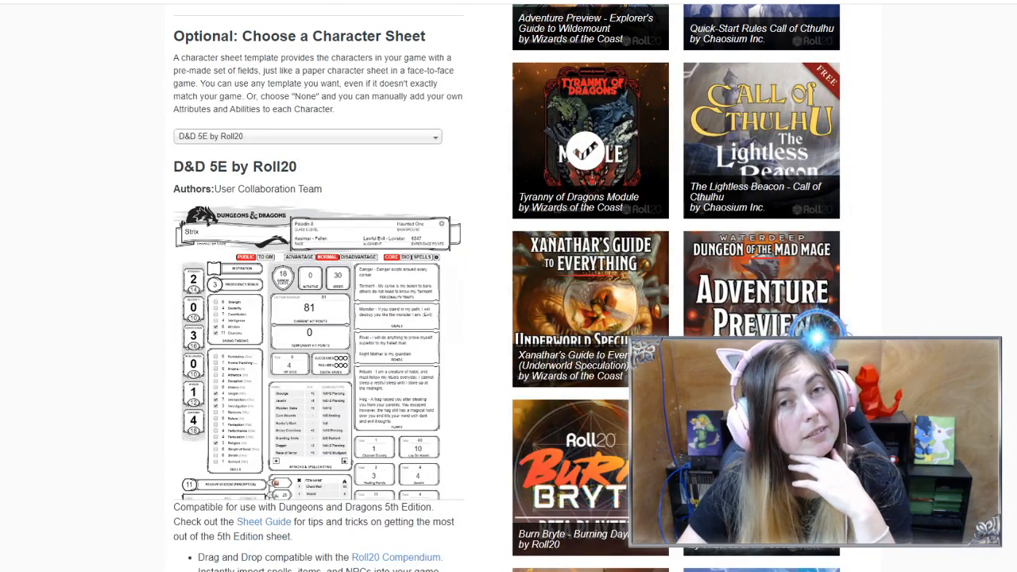
Step: Create the new game "The Glorious Game of Awesomeness"
scroll(176, 134, "up", 2)
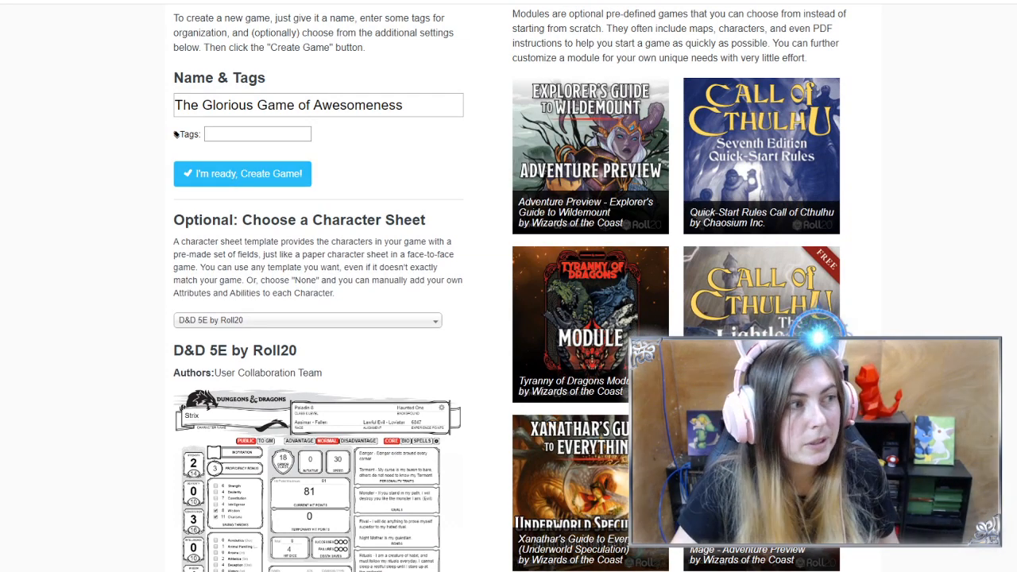
left_click(251, 182)
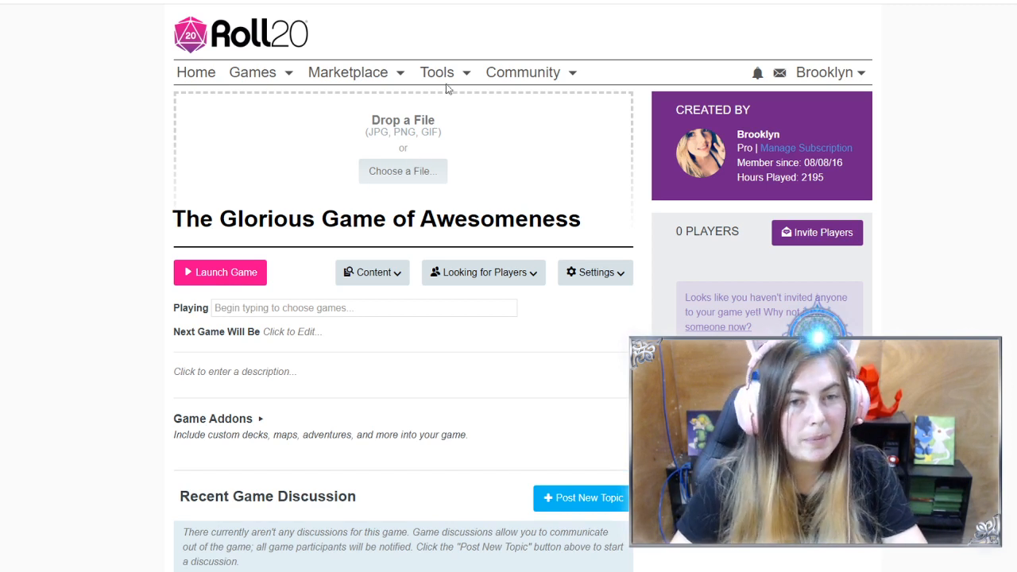
Step: Open the date and time of the next game for editing
left_click(297, 332)
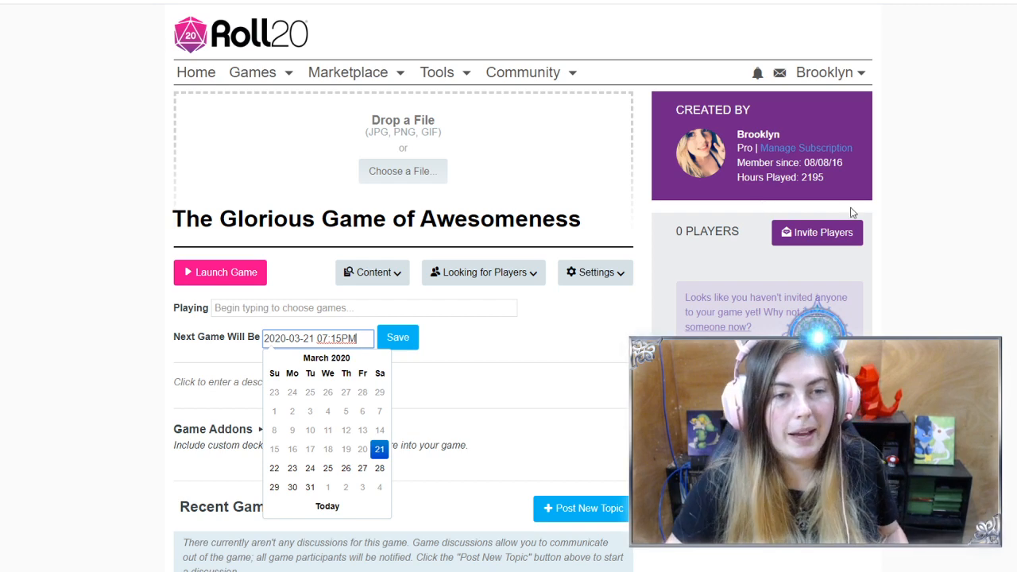
left_click(601, 356)
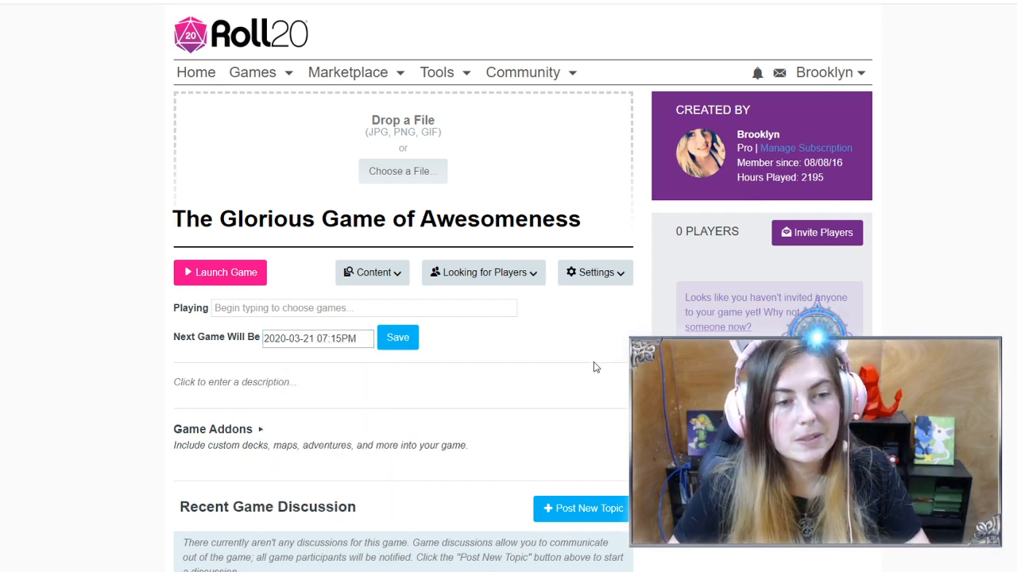
Step: Open the game's settings and allow players to import their own characters
scroll(379, 413, "down", 2)
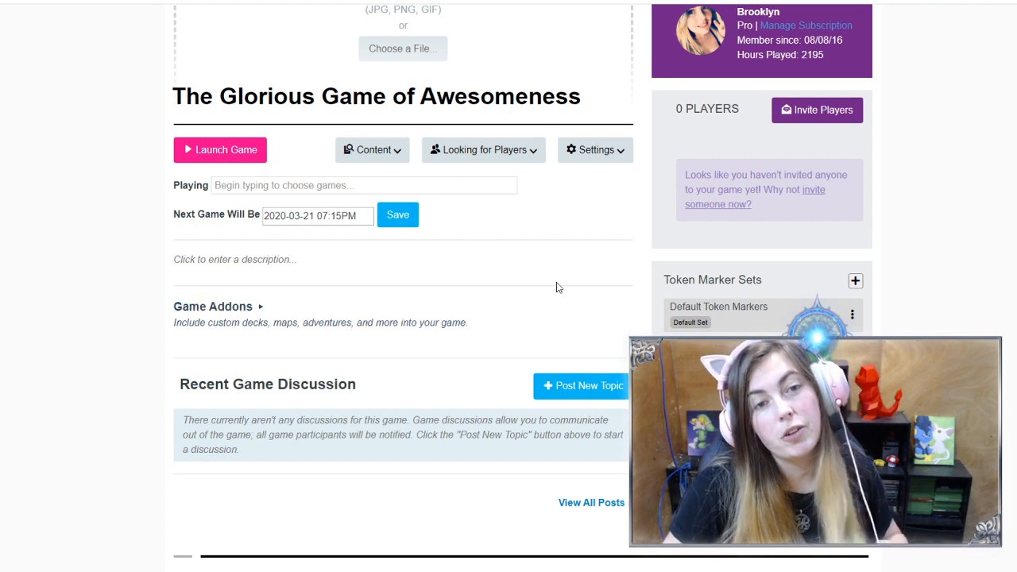
left_click(605, 158)
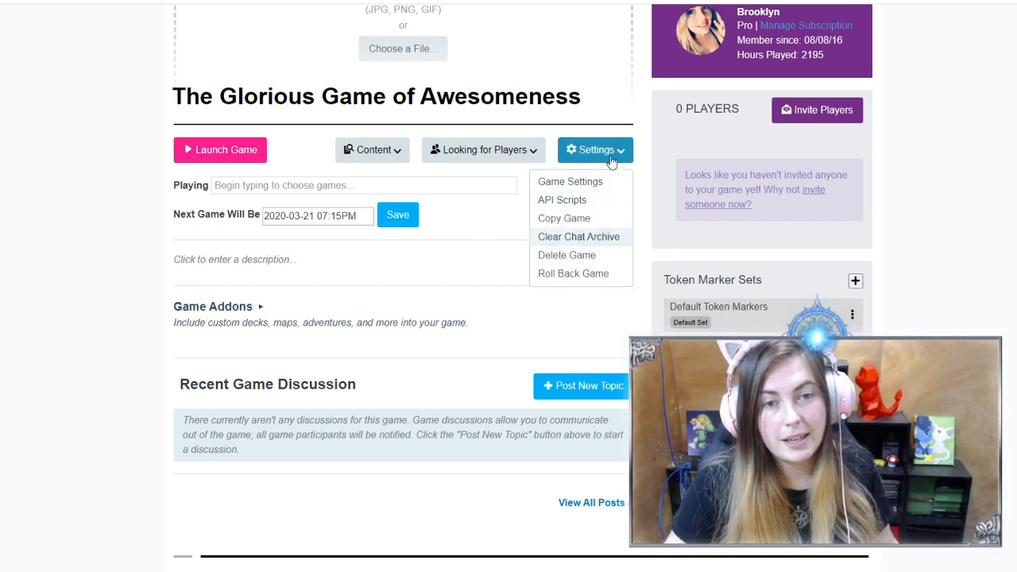
left_click(602, 182)
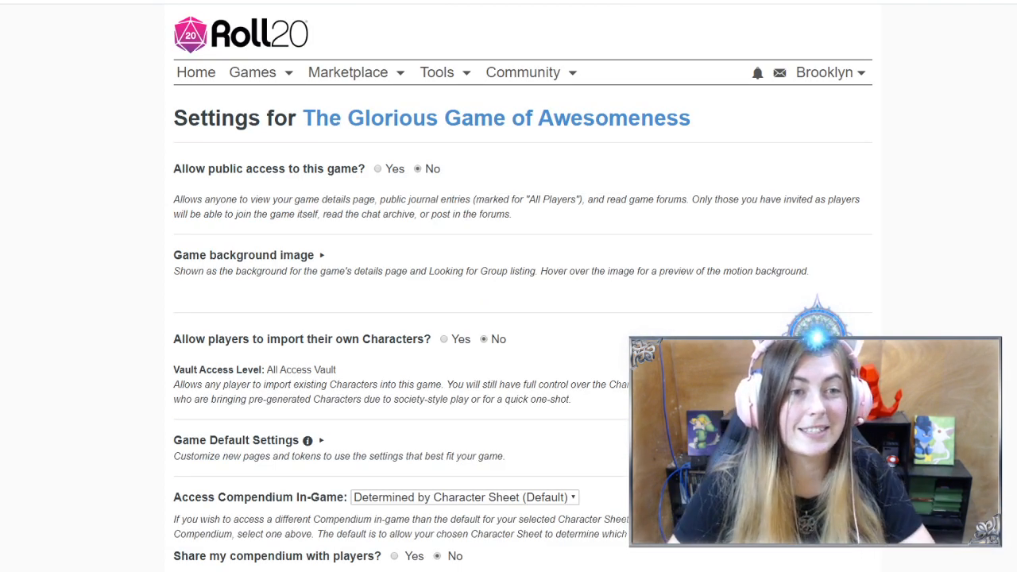
scroll(432, 356, "down", 1)
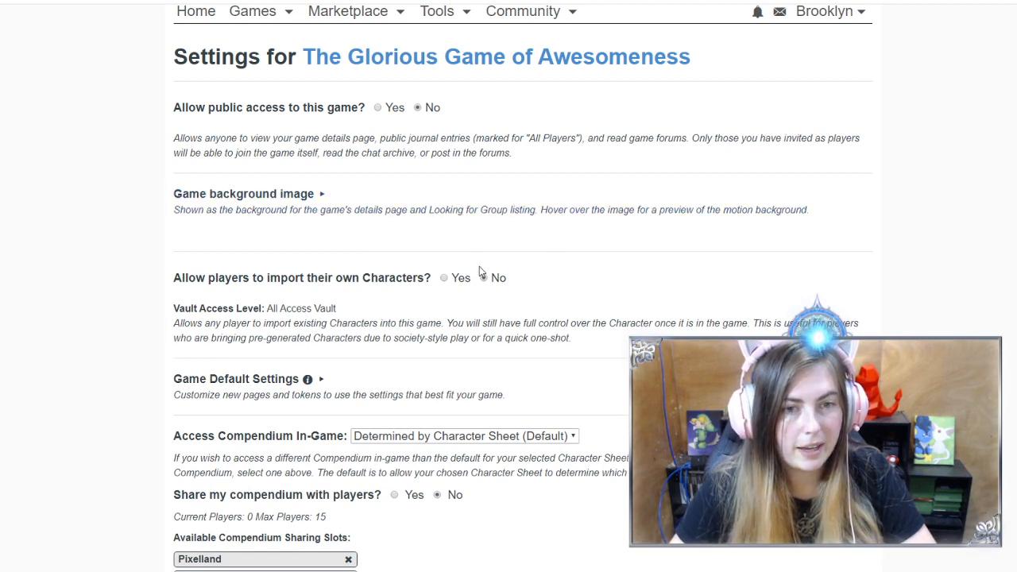
left_click(445, 279)
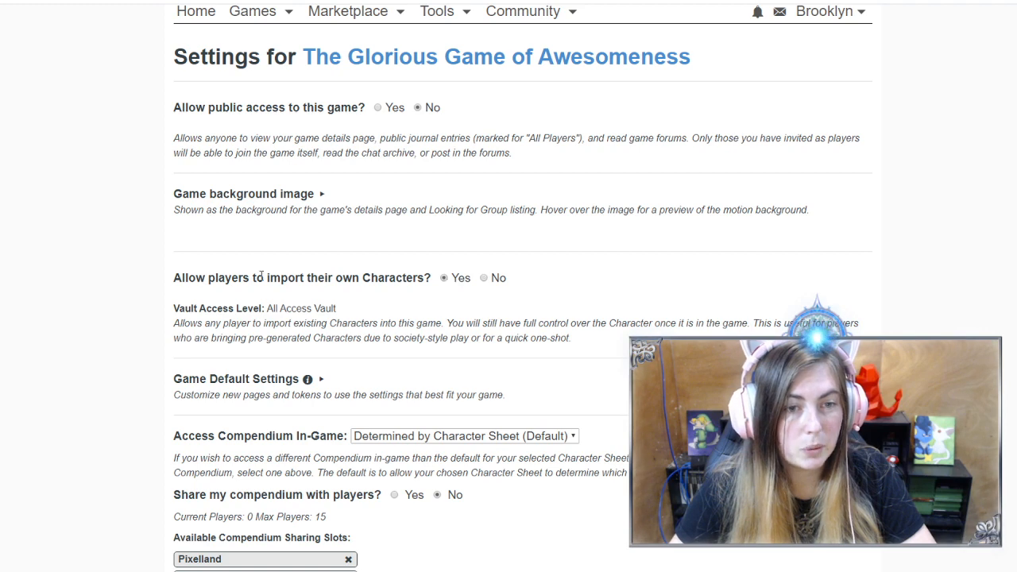
Step: Review the compendium access, compendium sharing and character sheet template sections of the game settings
scroll(551, 311, "down", 3)
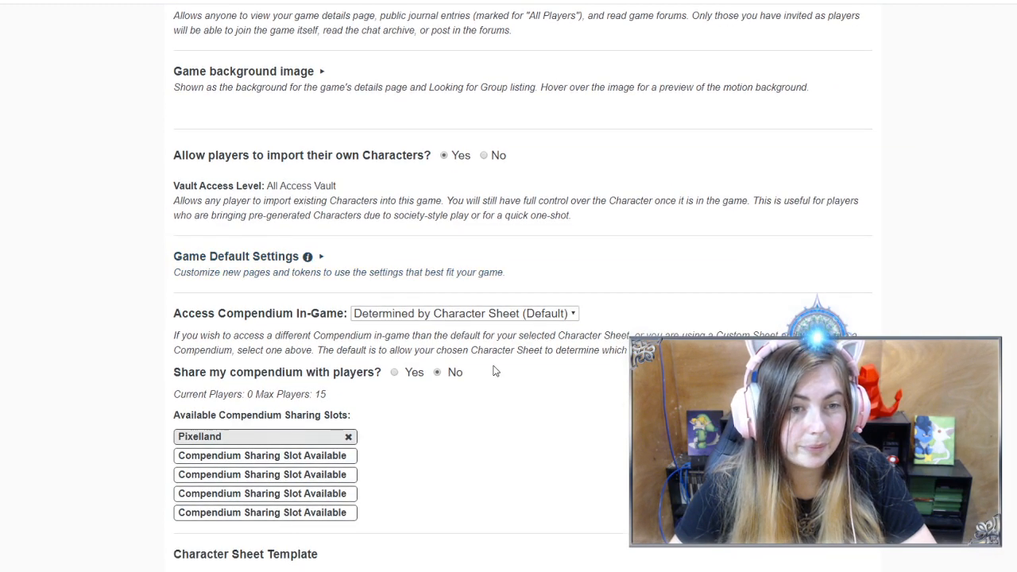
scroll(447, 270, "down", 3)
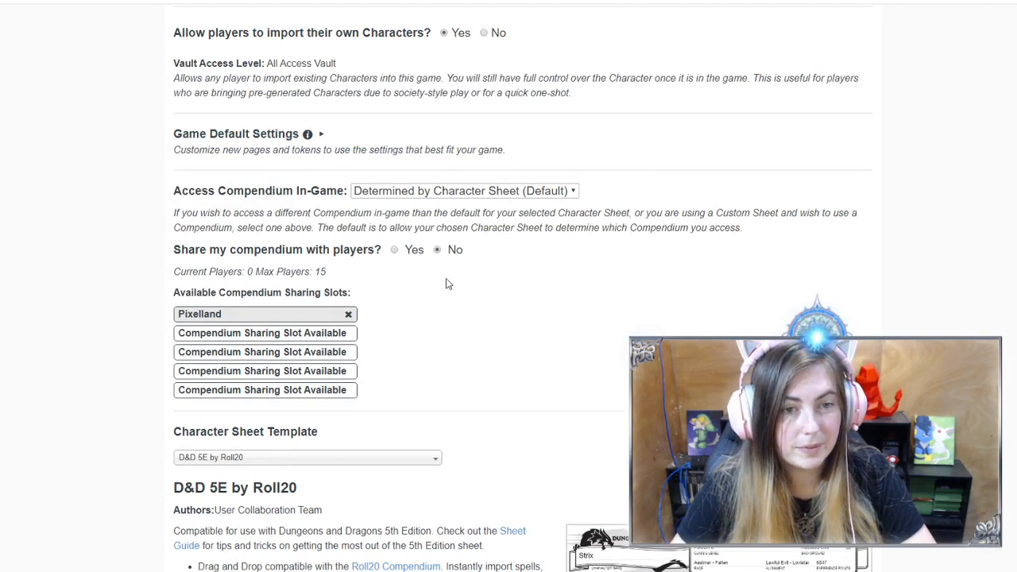
scroll(469, 284, "down", 3)
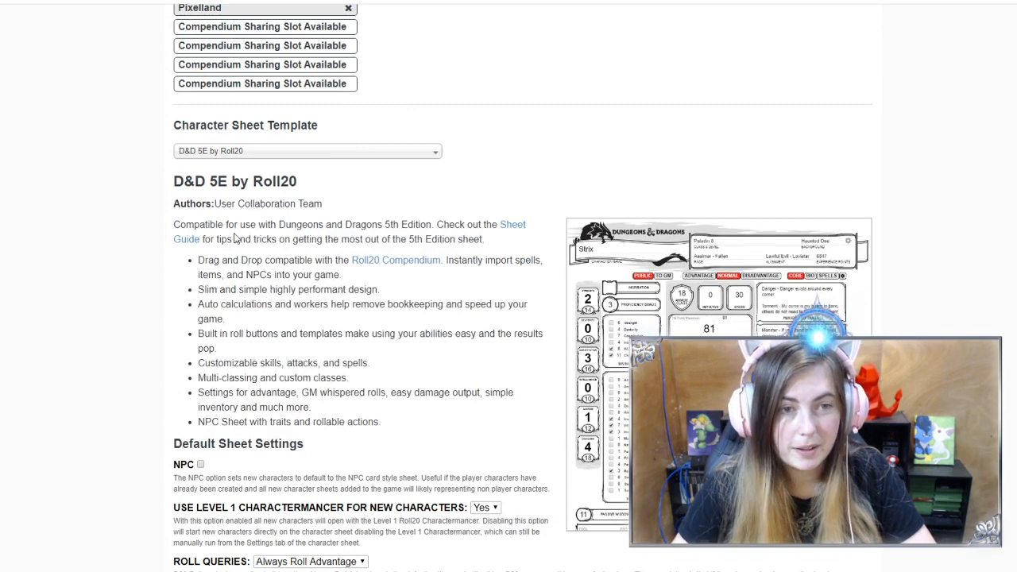
scroll(469, 197, "up", 3)
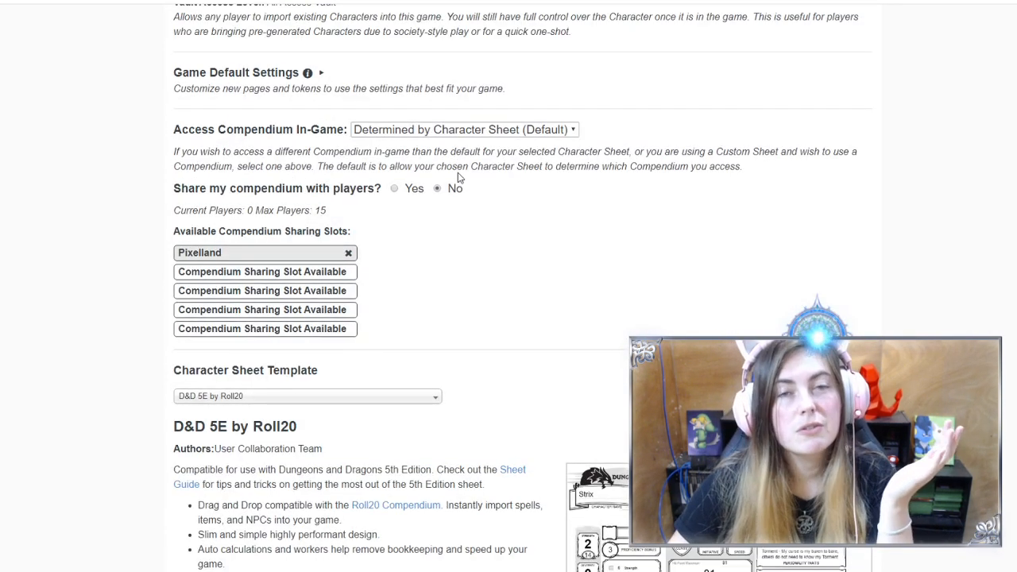
scroll(500, 275, "down", 1)
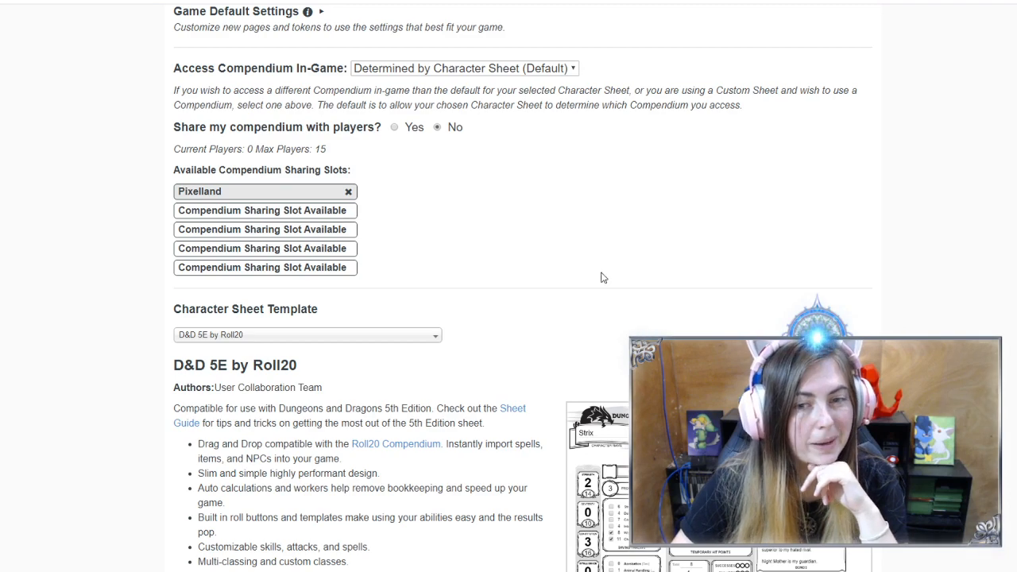
scroll(602, 282, "down", 2)
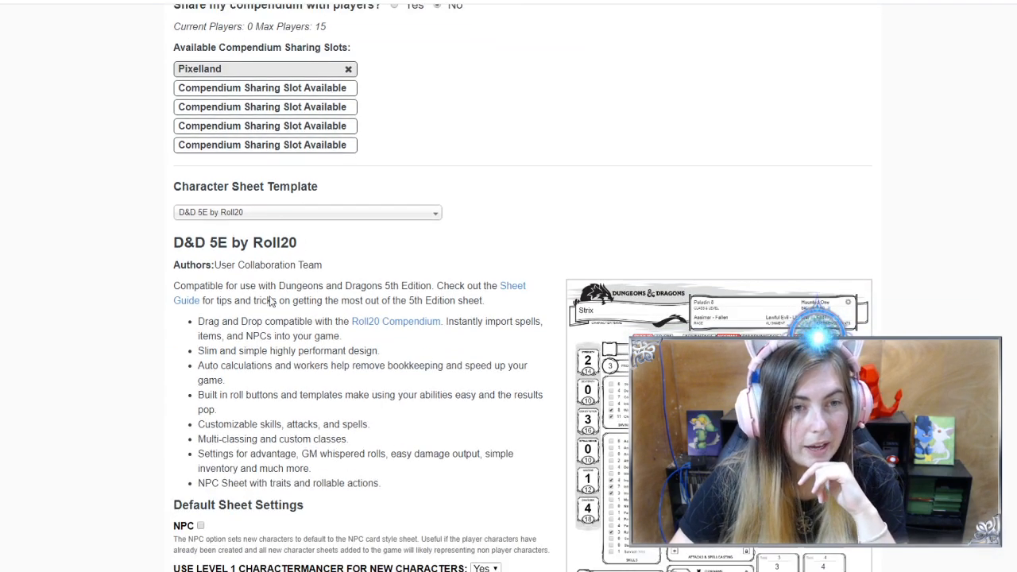
Step: Read through the default sheet settings, including the Level 1 Charactermancer, roll, proficiency, modifier, encumbrance and inventory options
scroll(272, 302, "down", 5)
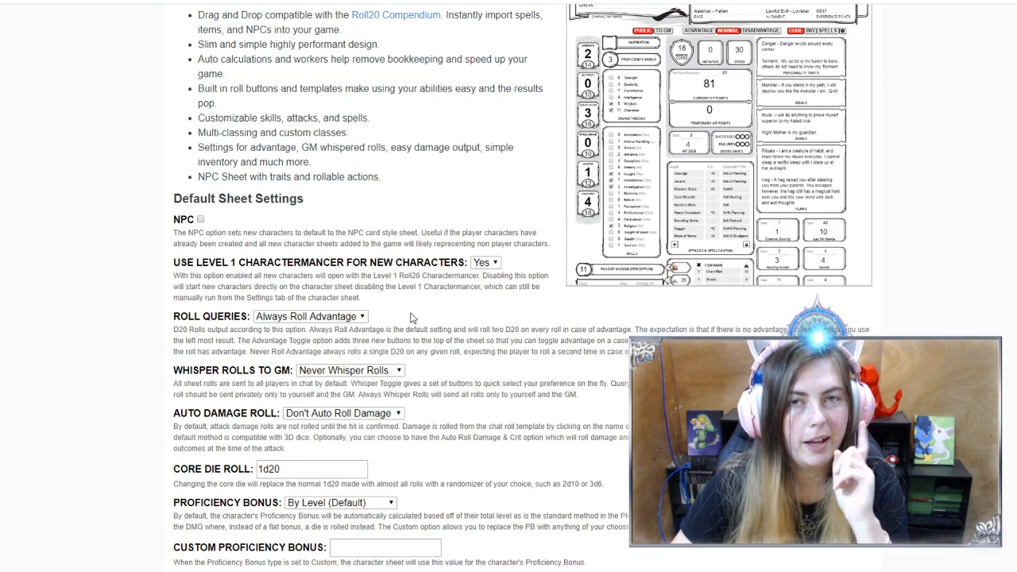
scroll(466, 300, "down", 1)
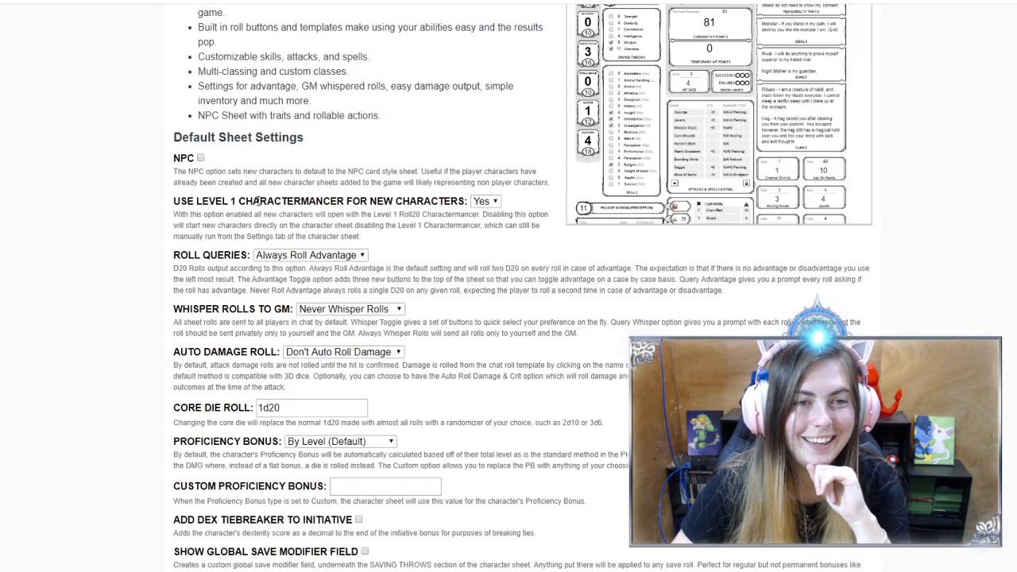
left_click_drag(256, 203, 397, 203)
left_click(221, 211)
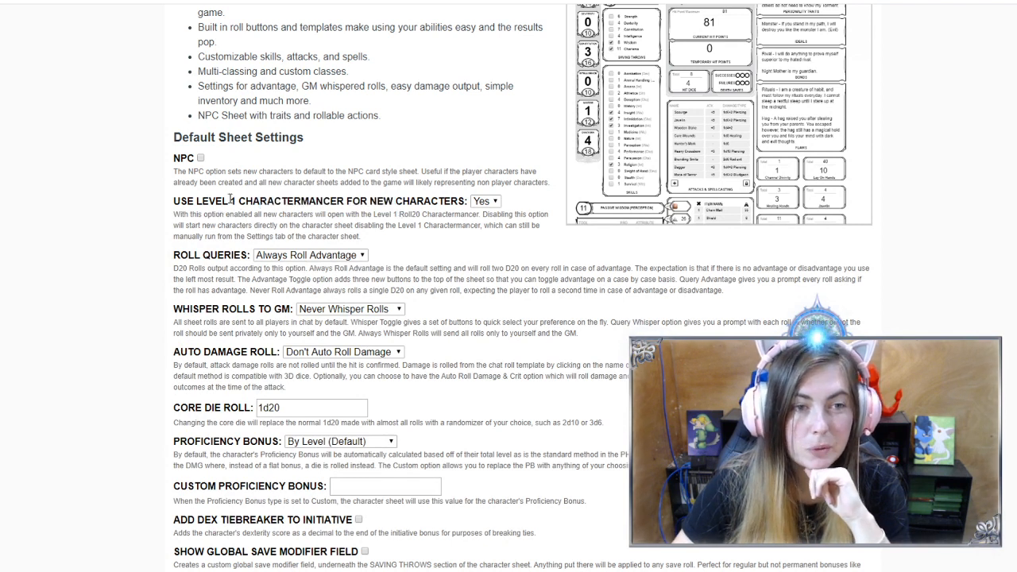
left_click_drag(229, 201, 370, 204)
left_click(467, 240)
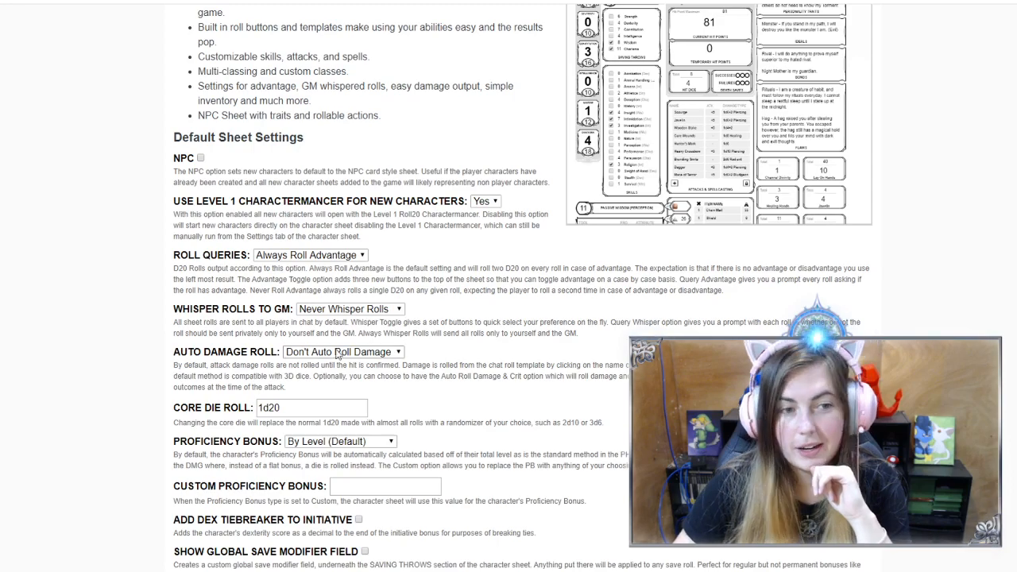
scroll(298, 467, "down", 5)
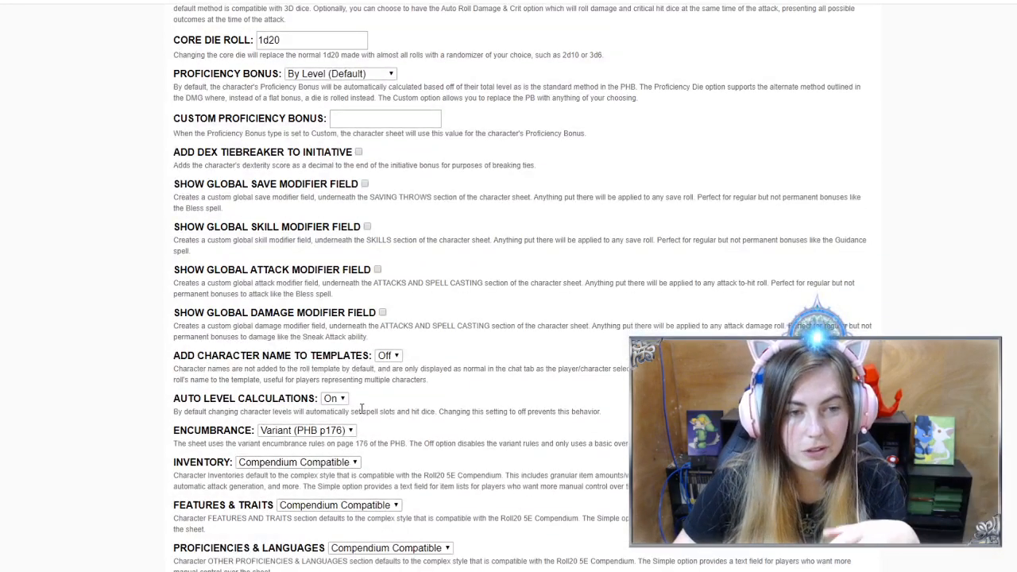
scroll(362, 413, "down", 1)
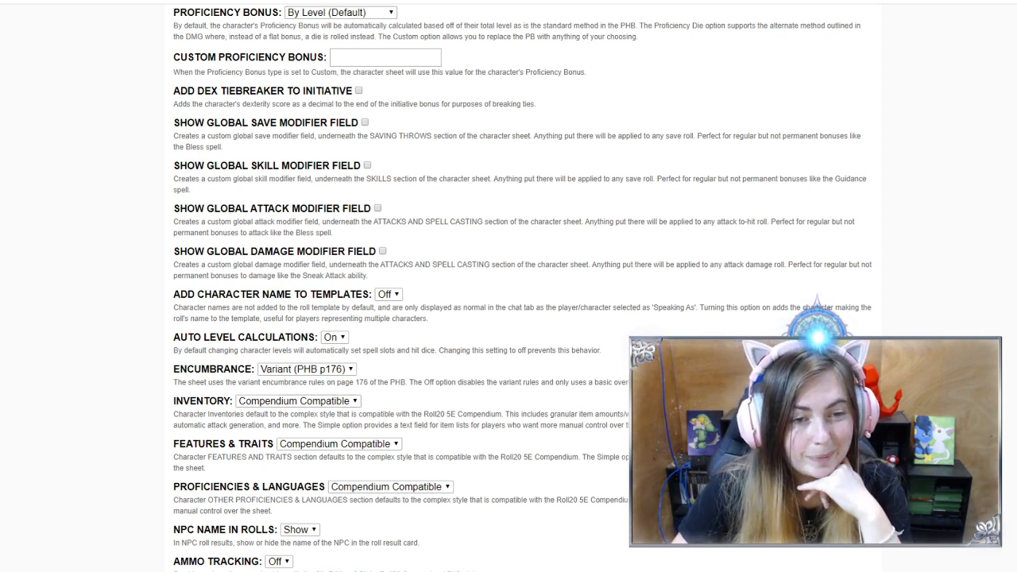
scroll(523, 289, "down", 3)
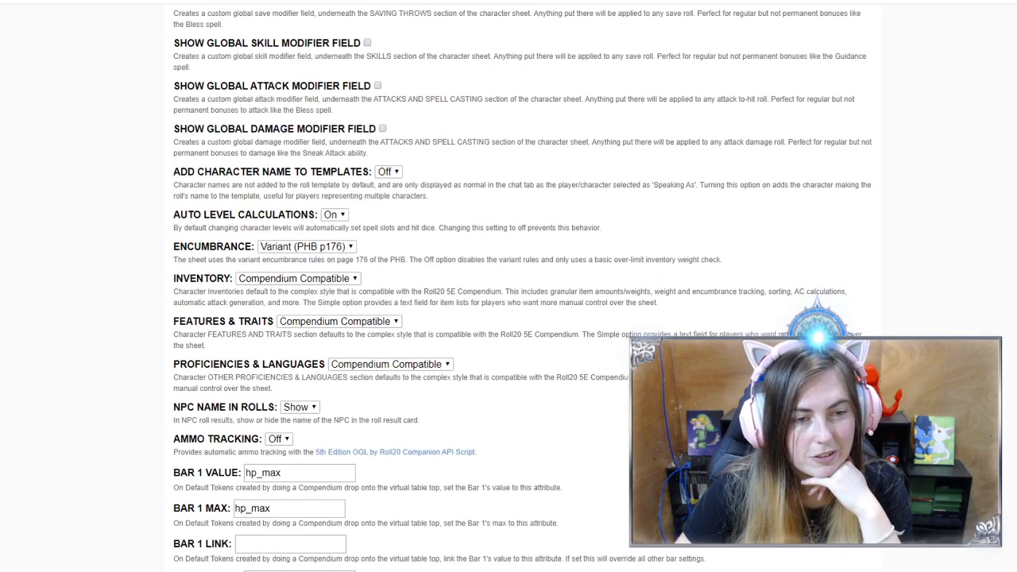
Step: Save the changes to the game settings
scroll(520, 286, "down", 10)
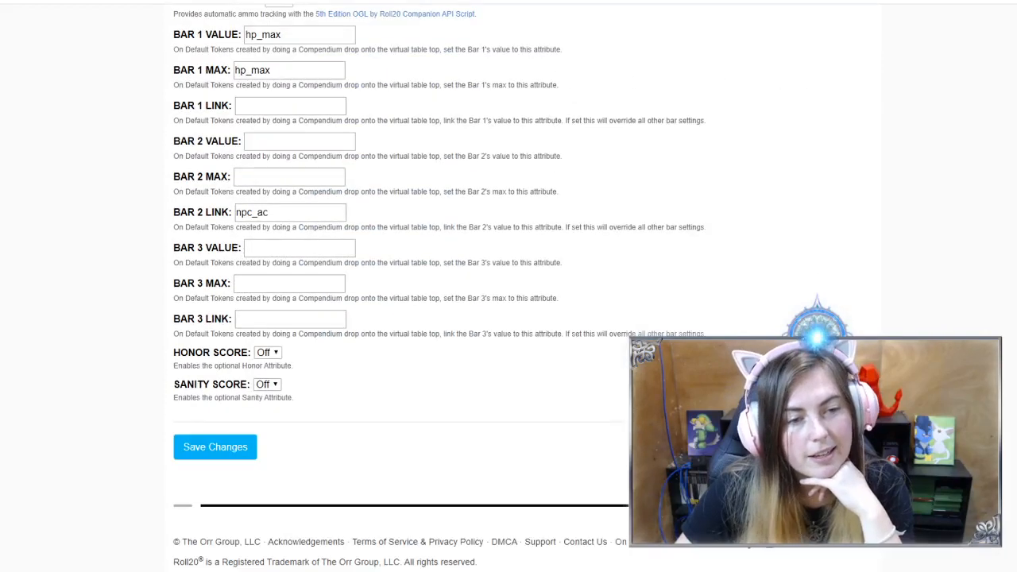
left_click(215, 447)
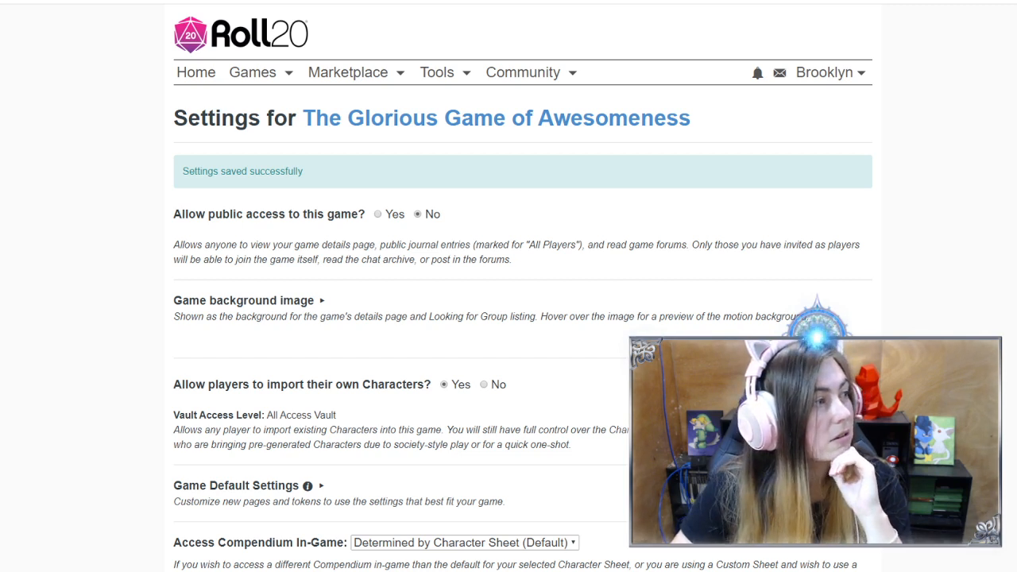
Step: Return to the details page of The Glorious Game of Awesomeness and launch the game
scroll(477, 295, "down", 3)
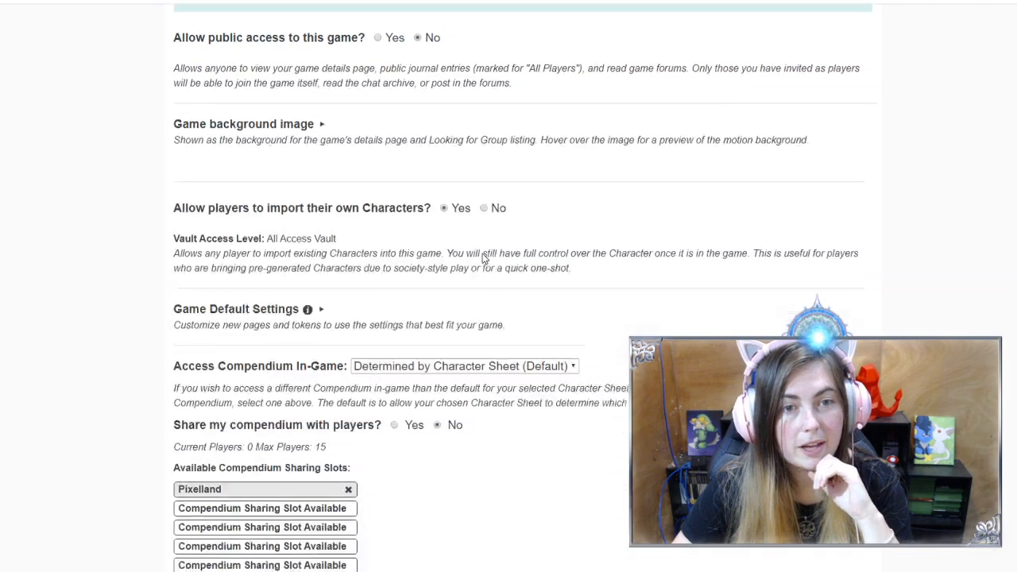
scroll(476, 262, "up", 3)
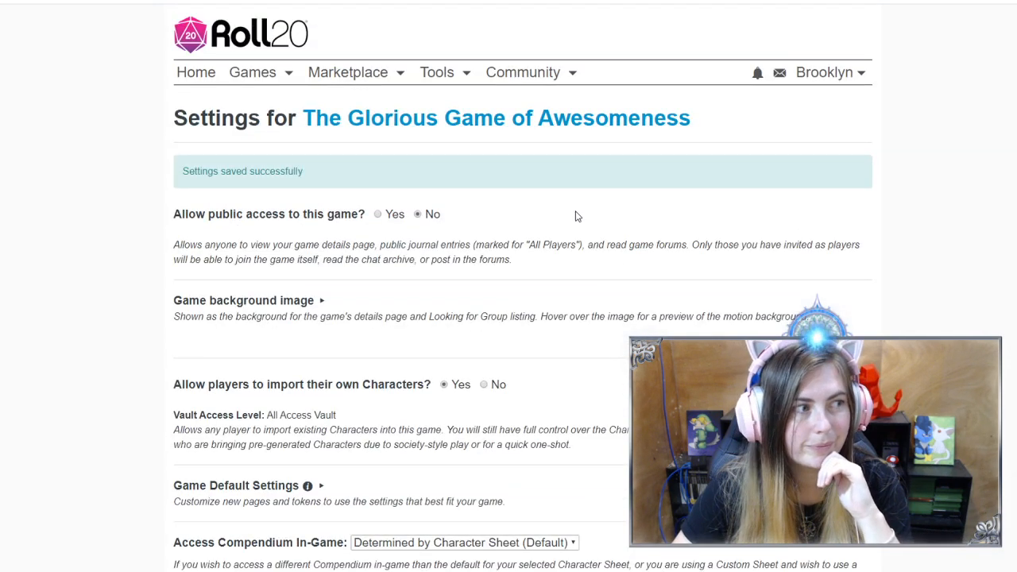
left_click(390, 121)
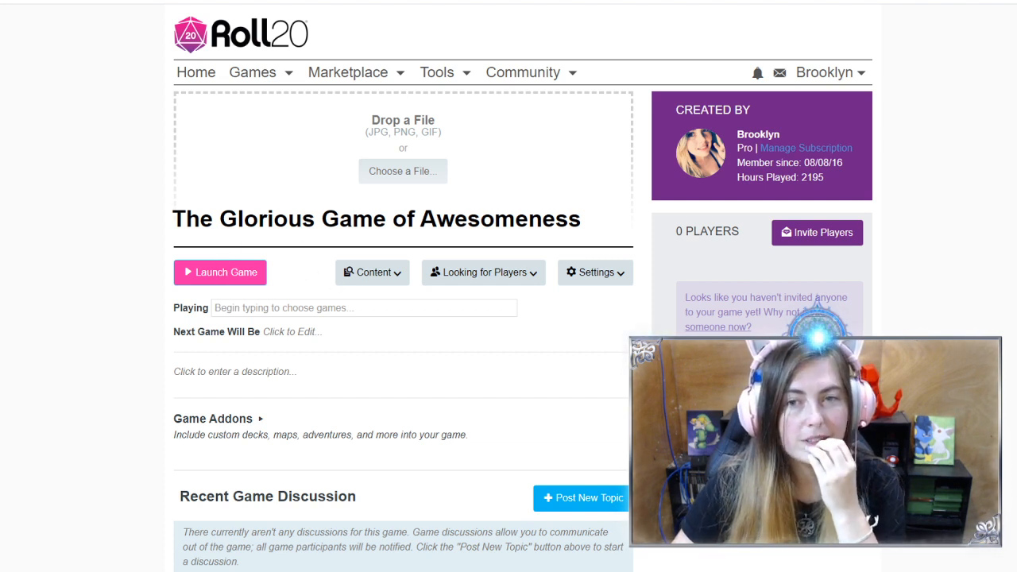
left_click(225, 271)
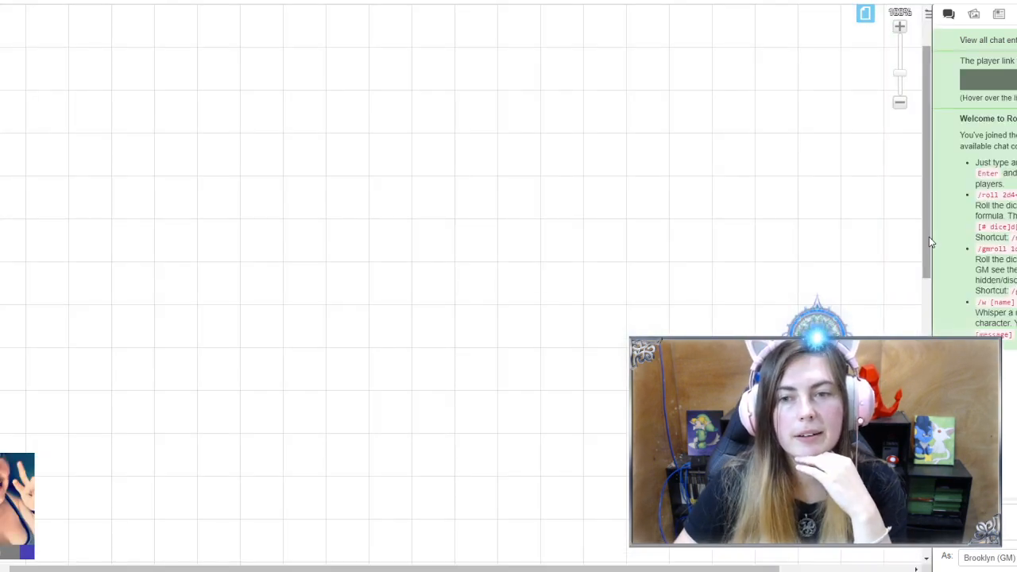
Step: Adjust the chat sidebar's width and zoom the tabletop out to 70%
left_click_drag(928, 238, 908, 241)
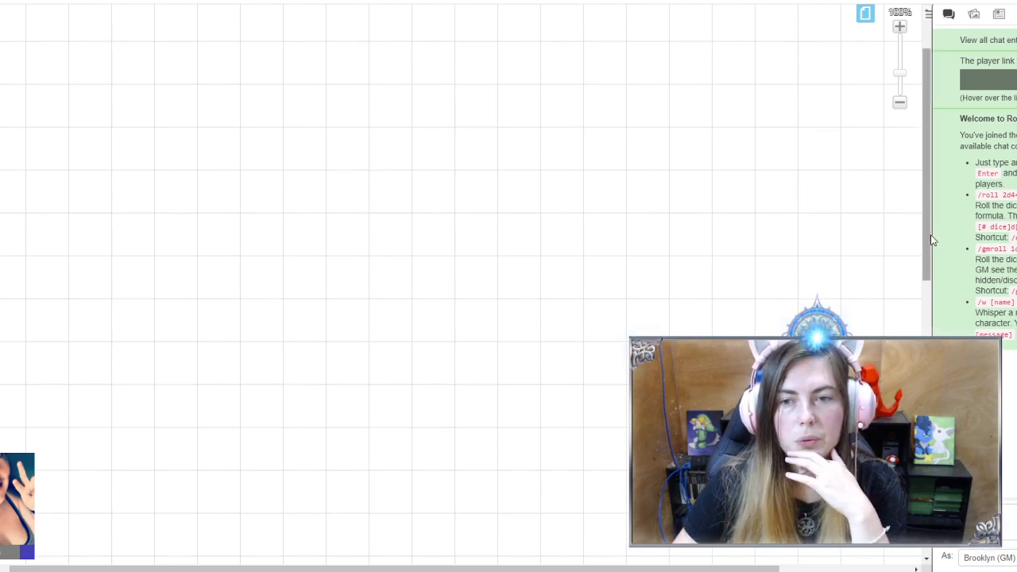
left_click_drag(934, 235, 836, 225)
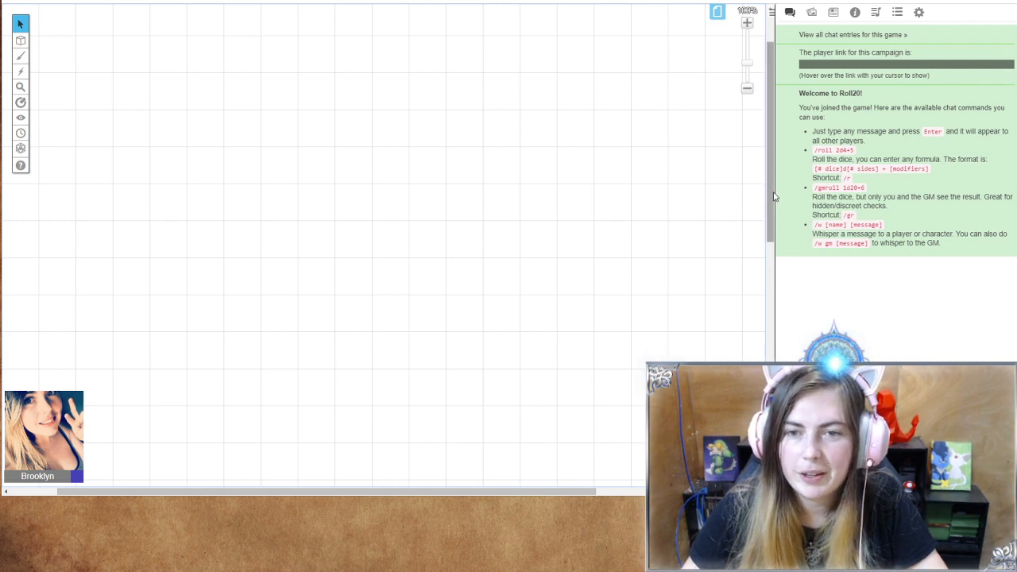
left_click_drag(776, 197, 832, 190)
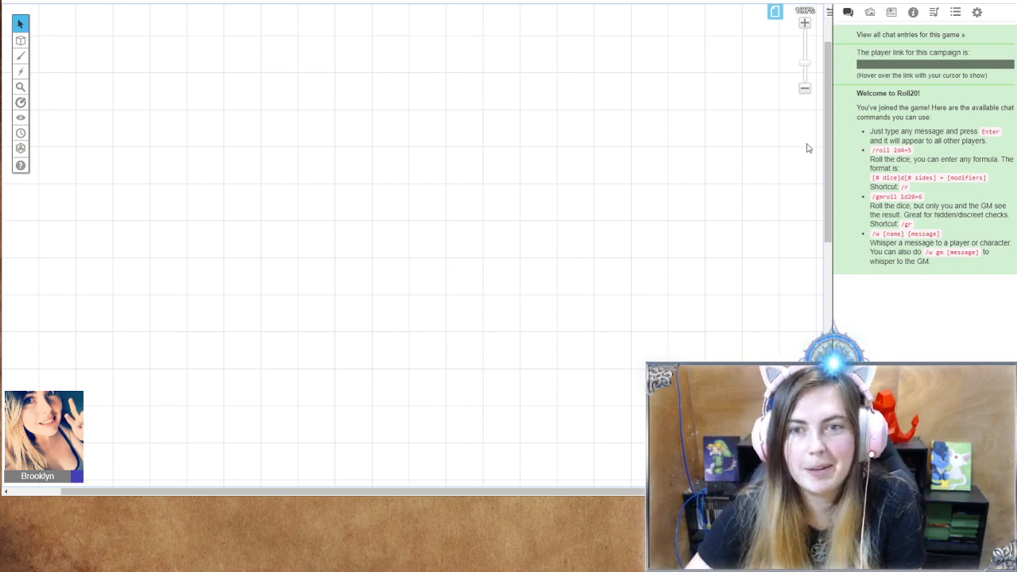
left_click(808, 94)
left_click(805, 92)
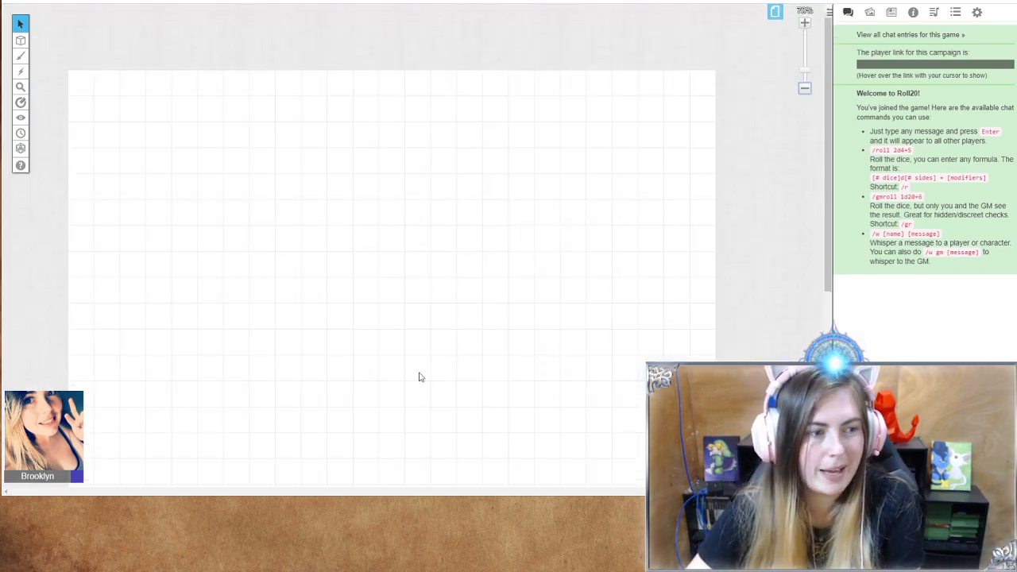
scroll(457, 301, "down", 3)
scroll(457, 301, "up", 3)
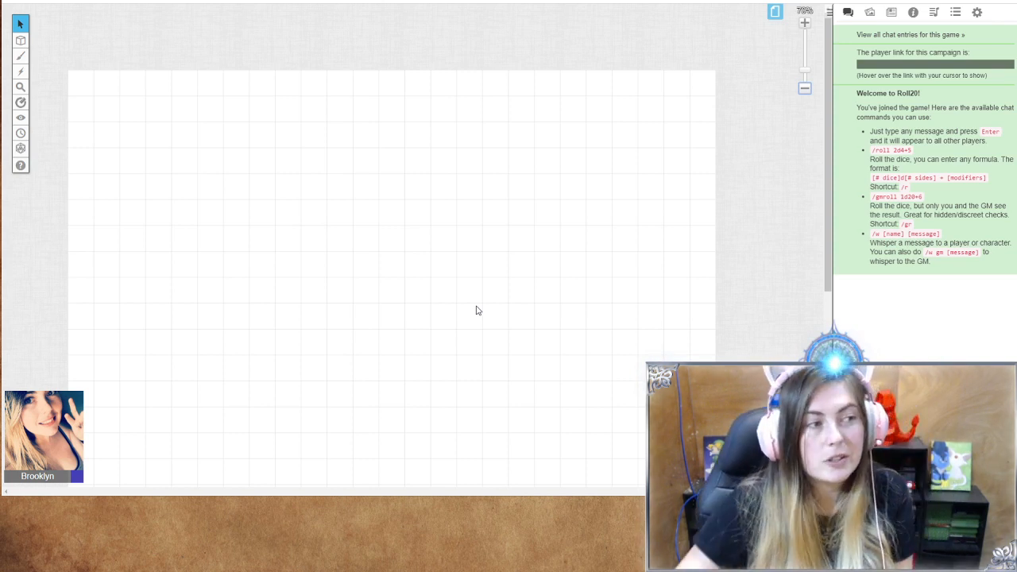
Step: Open the Transmogrifier from the in-game settings and copy the forest valley page from Pixelland into The Glorious Game of Awesomeness
left_click(976, 12)
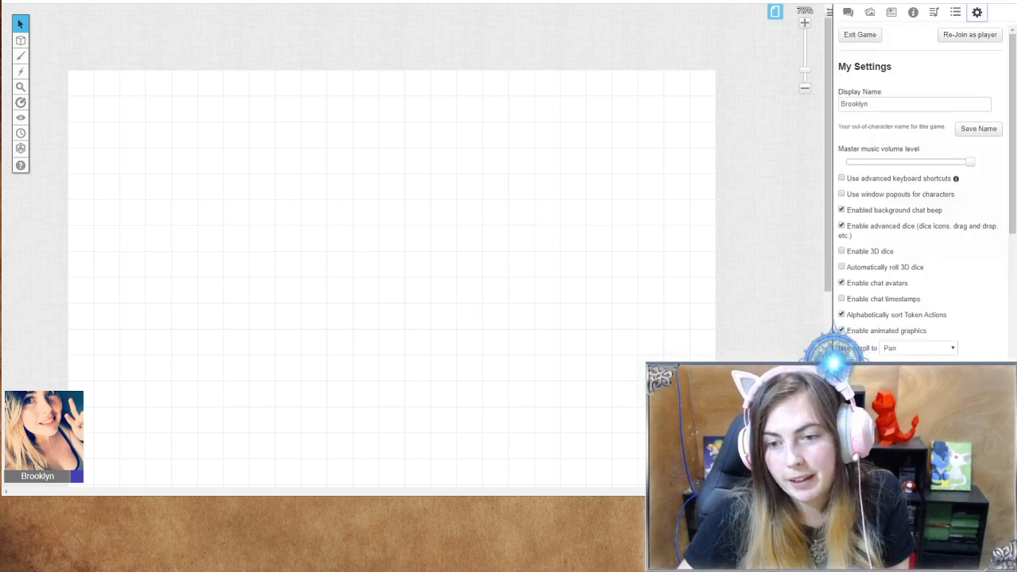
scroll(922, 199, "down", 10)
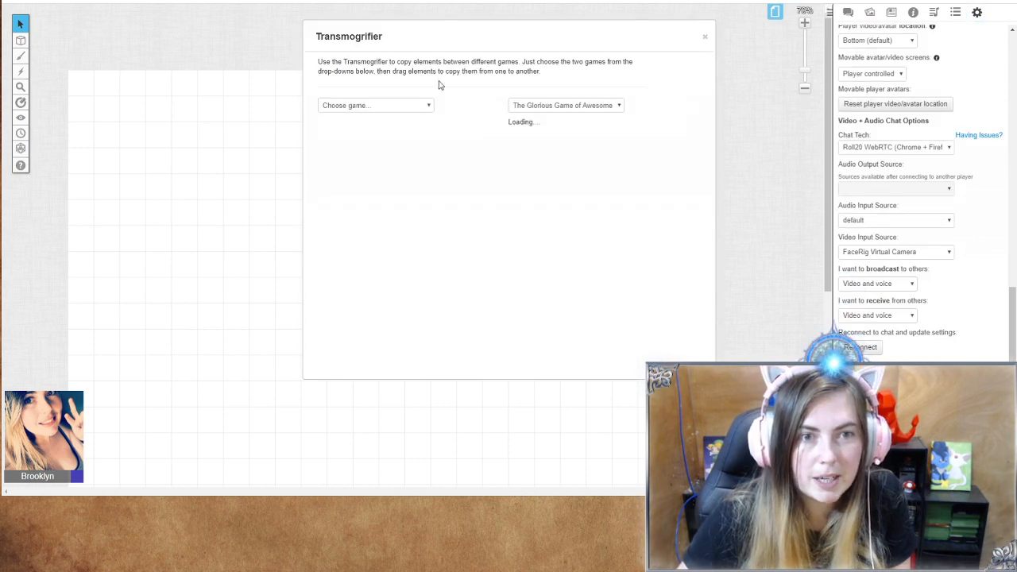
left_click(370, 251)
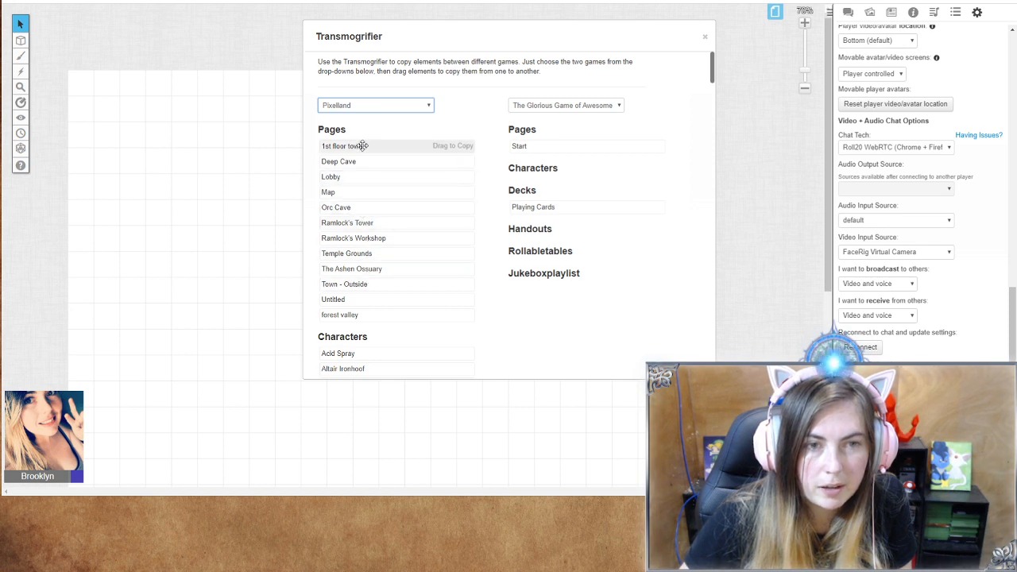
left_click_drag(365, 318, 569, 251)
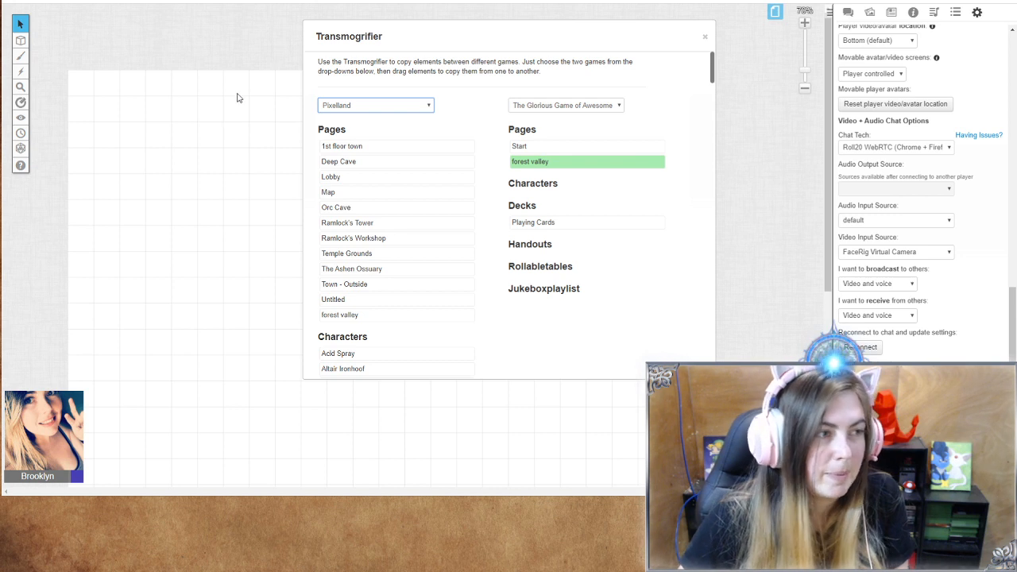
Step: Close the Transmogrifier, open the forest valley page and look over its map and tokens
left_click(705, 41)
left_click(770, 15)
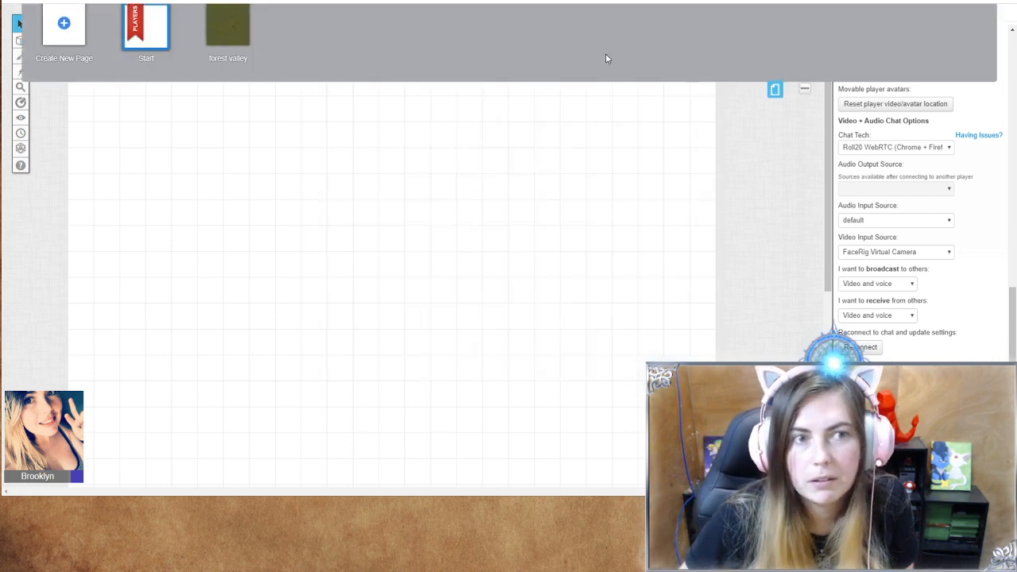
left_click(223, 38)
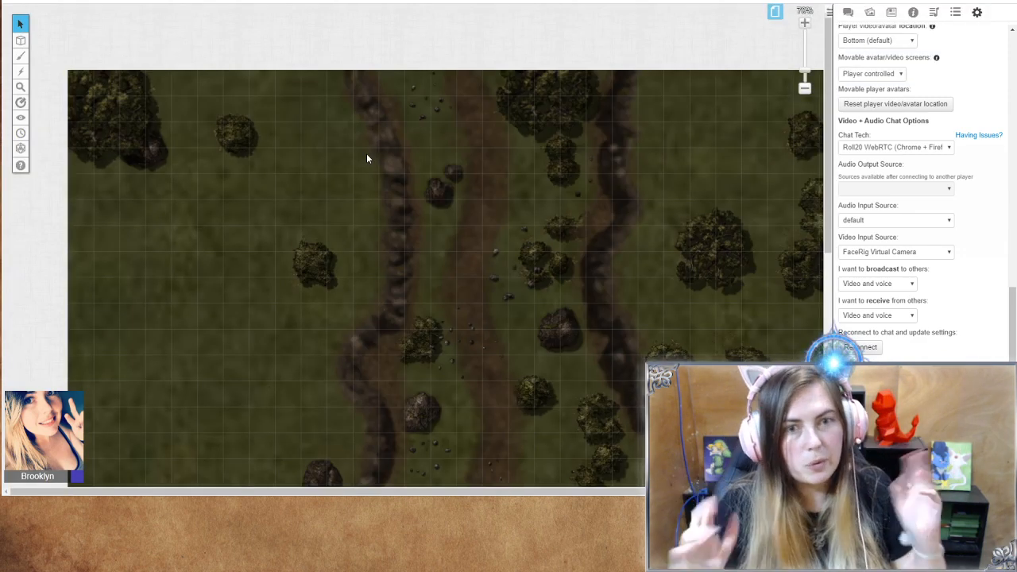
scroll(501, 249, "down", 4)
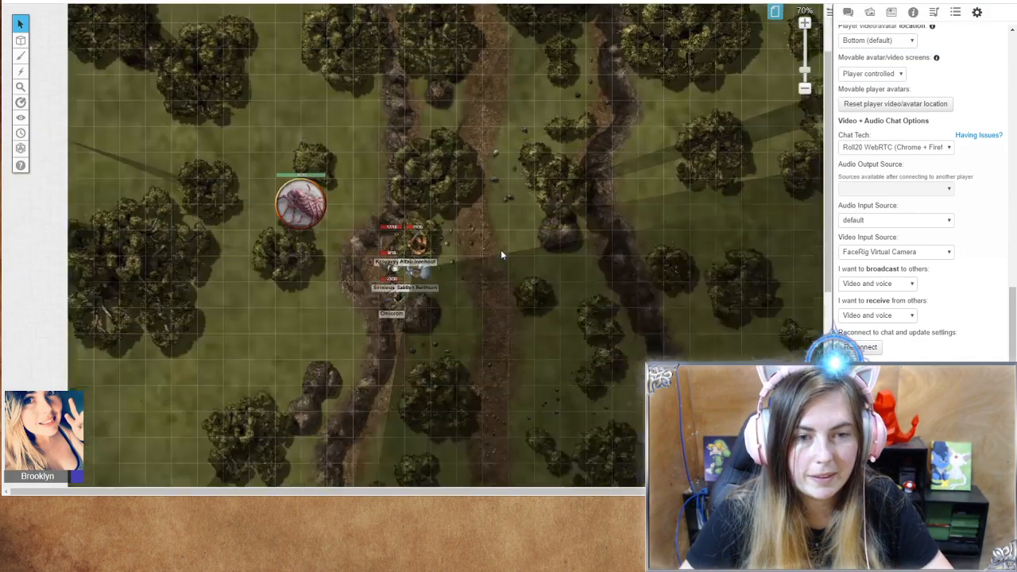
scroll(501, 255, "down", 7)
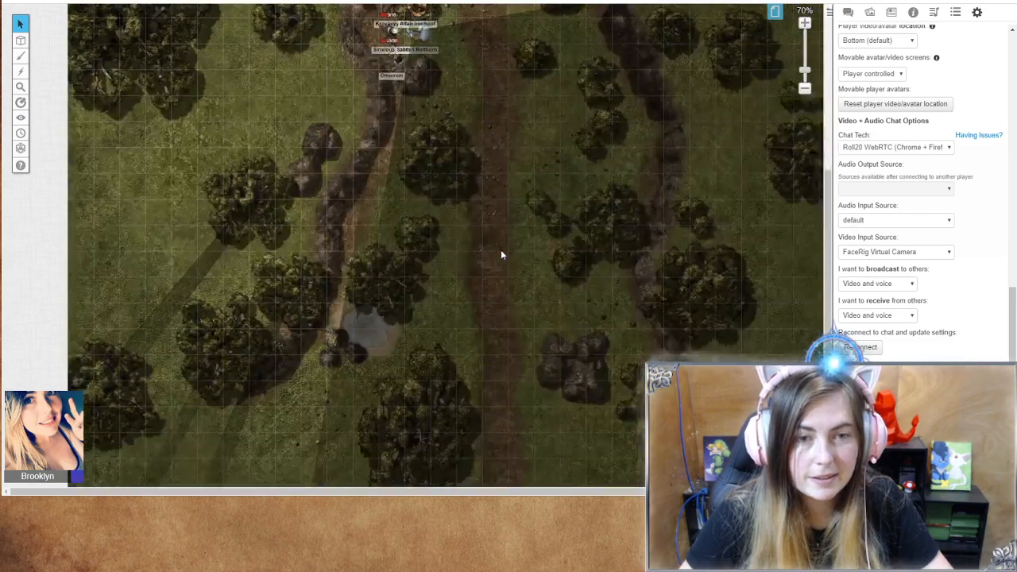
scroll(500, 255, "down", 3)
scroll(500, 255, "up", 7)
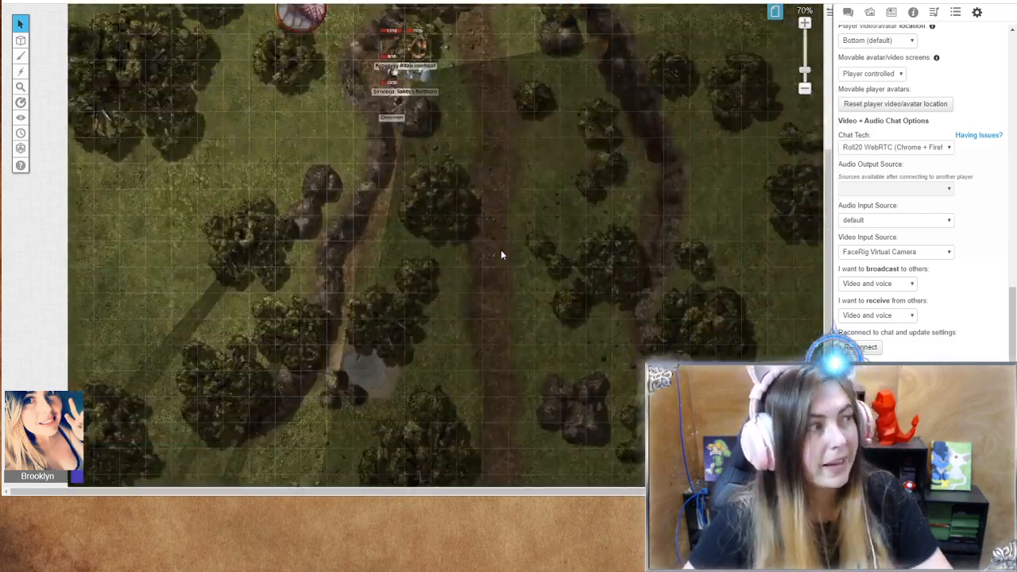
scroll(501, 255, "up", 1)
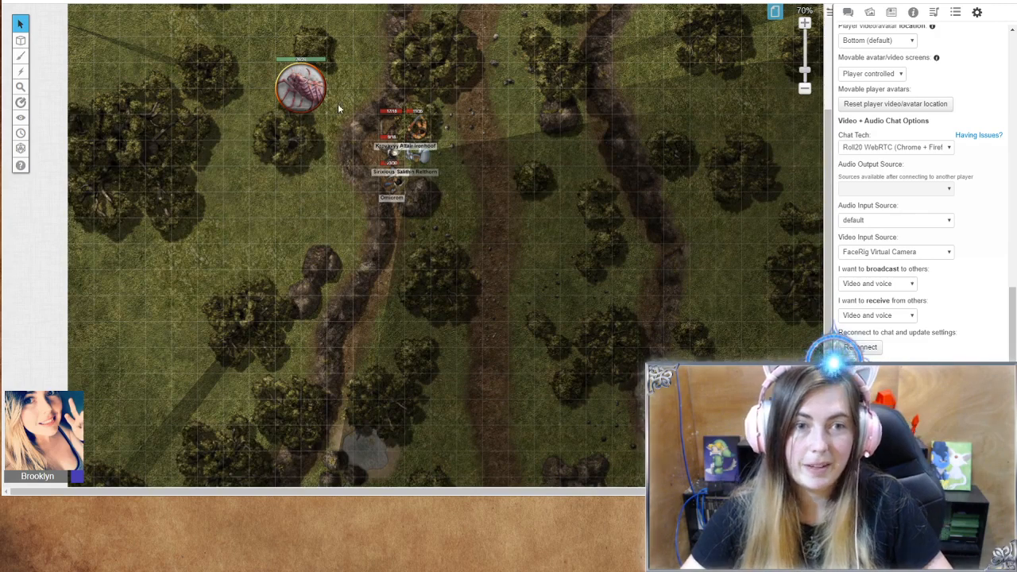
Step: Move the Altair Ironhoof token away from the party, across the dirt path to the open grass beside the trees
left_click(424, 130)
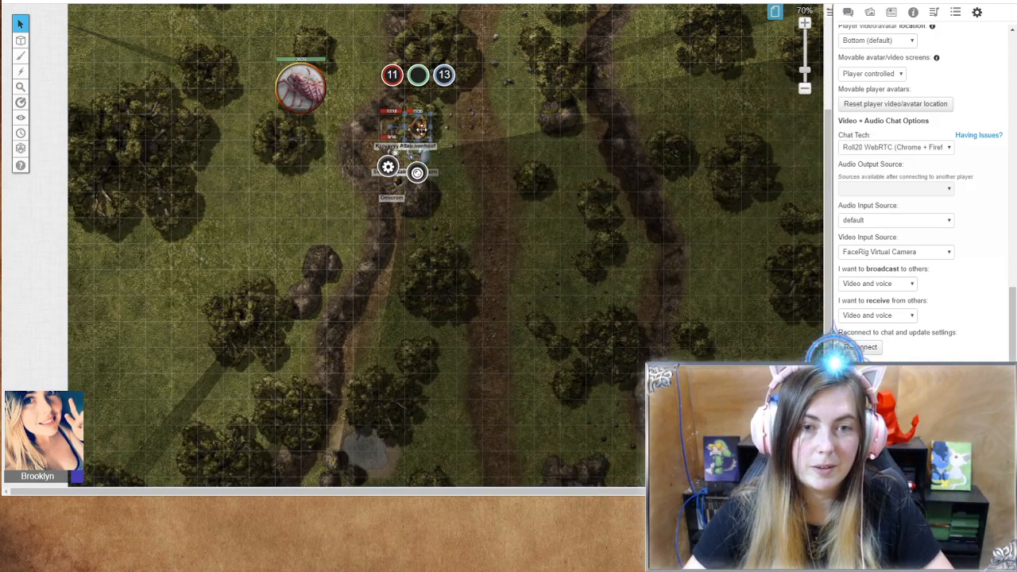
left_click_drag(423, 130, 494, 179)
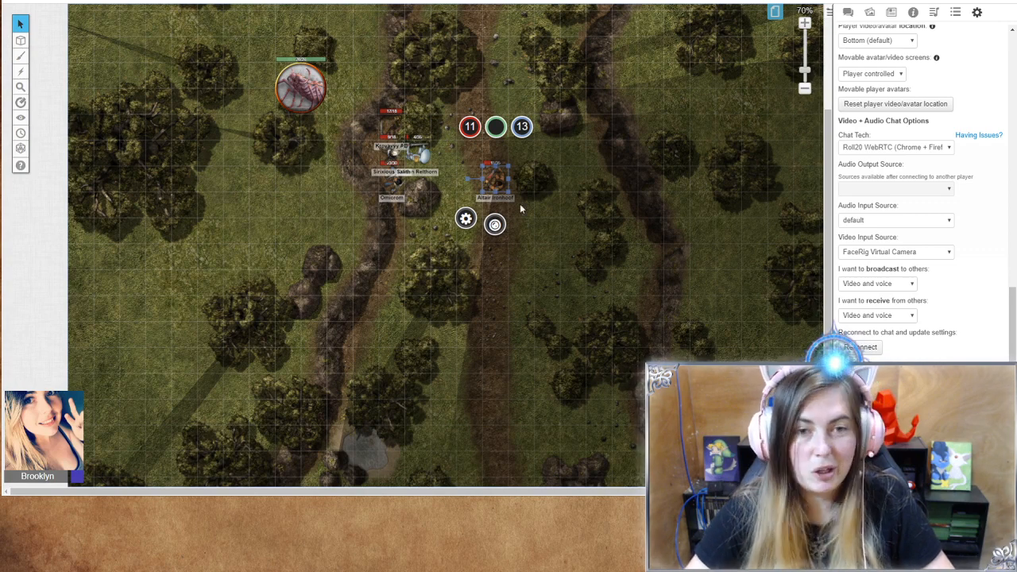
left_click_drag(496, 179, 547, 282)
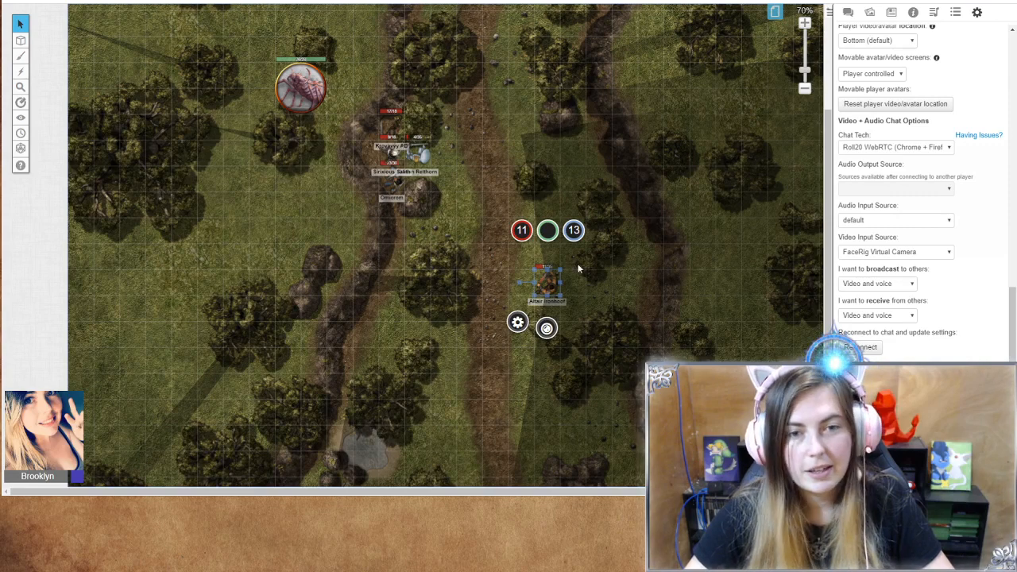
left_click(597, 211)
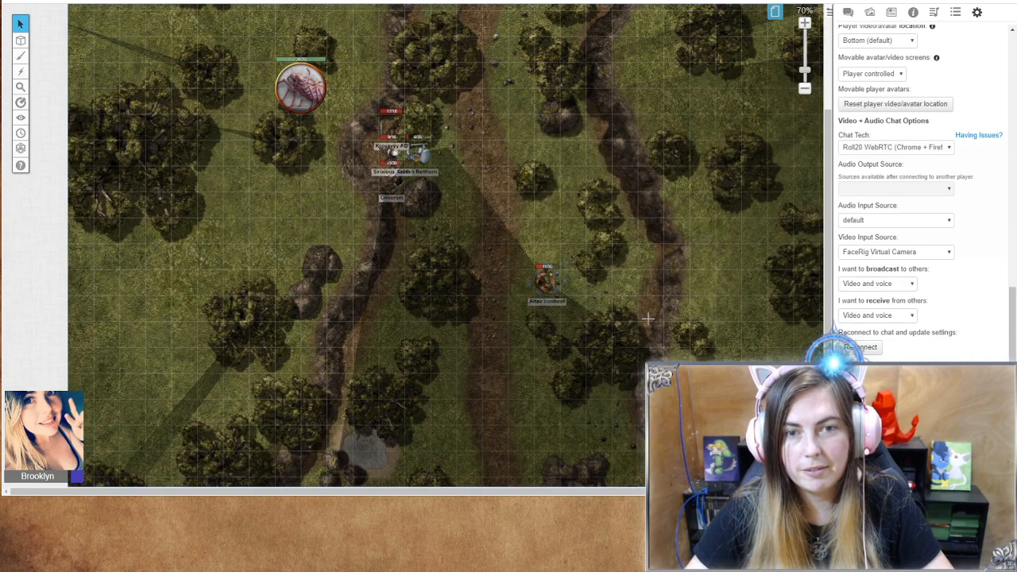
Step: Look over the lower part of the map and move the Altair Ironhoof token two squares north
scroll(771, 239, "down", 3)
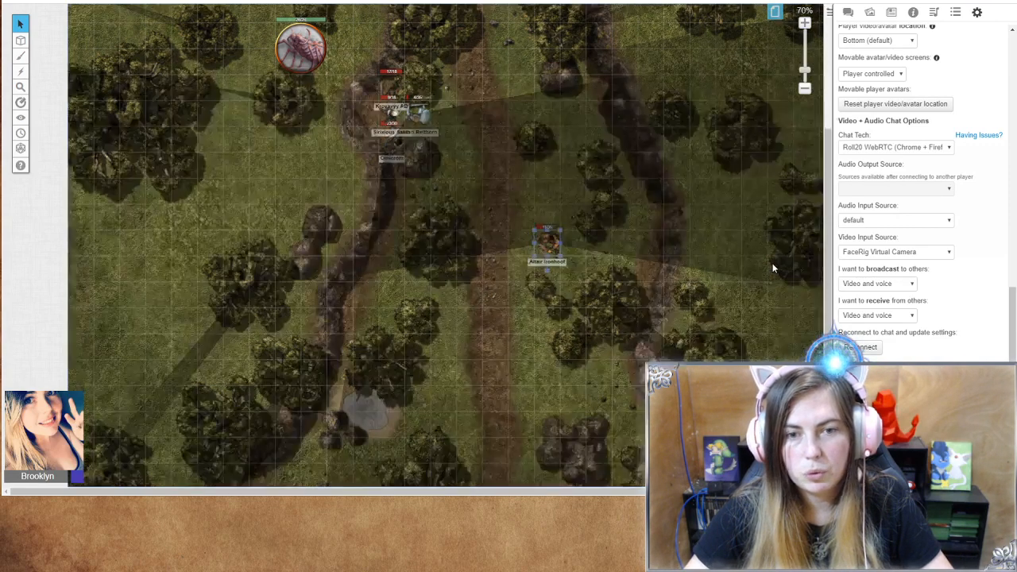
scroll(768, 266, "down", 4)
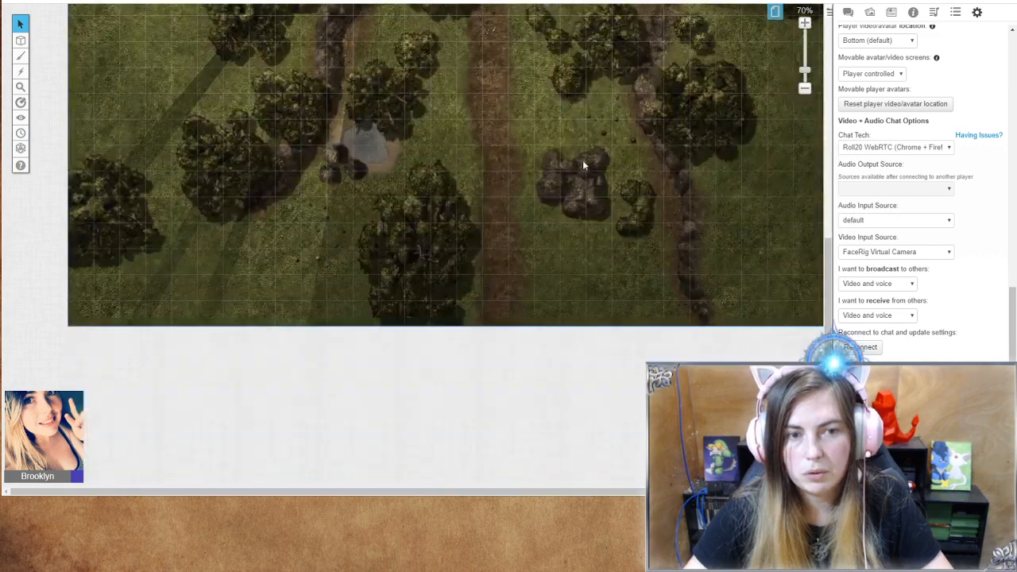
scroll(568, 143, "up", 2)
left_click_drag(547, 95, 551, 41)
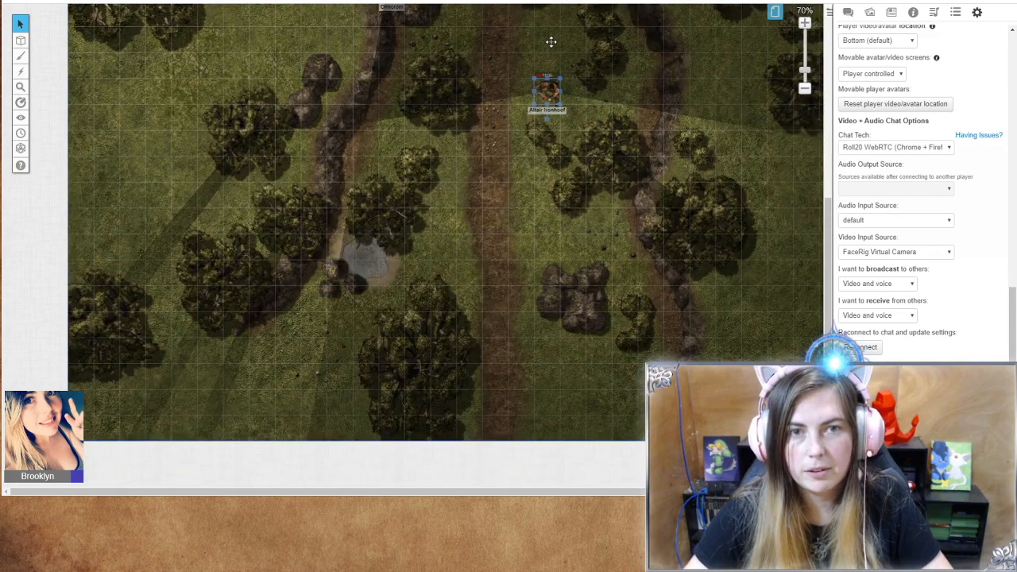
scroll(602, 202, "up", 1)
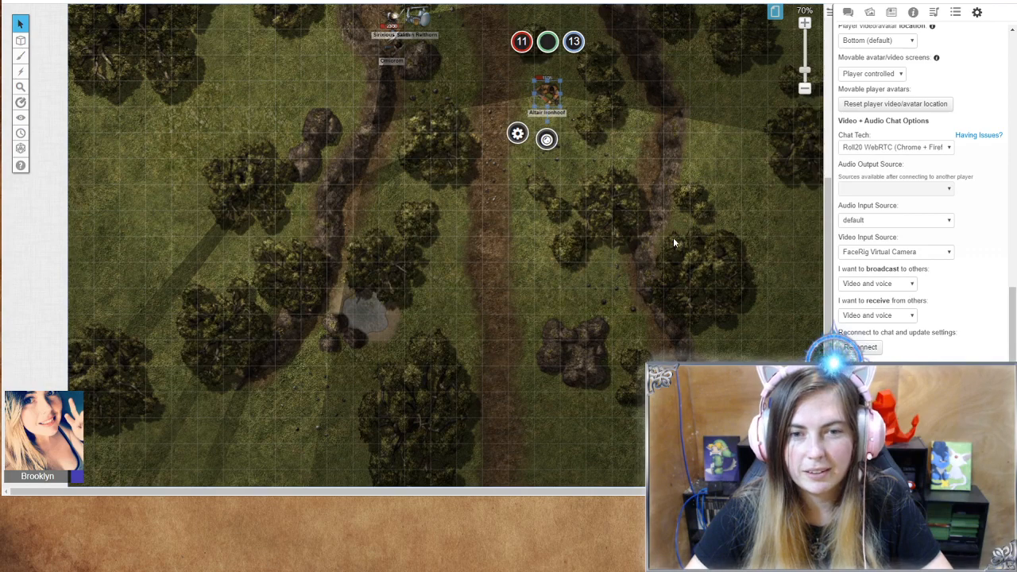
Step: Preview the Altair Ironhoof token's line of sight and rotate the token through several directions, leaving it facing west
left_click(548, 94)
key("ctrl+l")
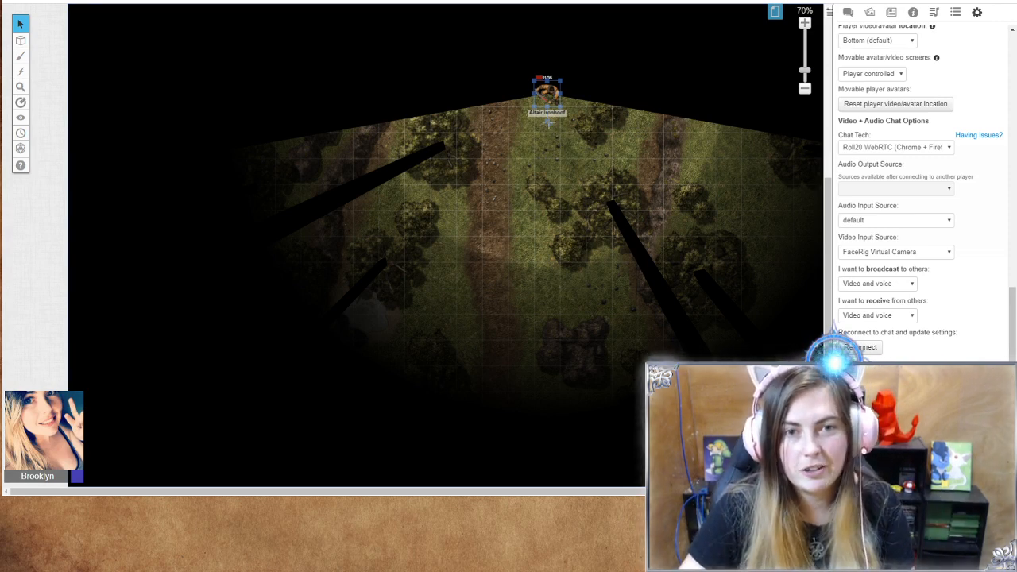
left_click_drag(540, 122, 515, 122)
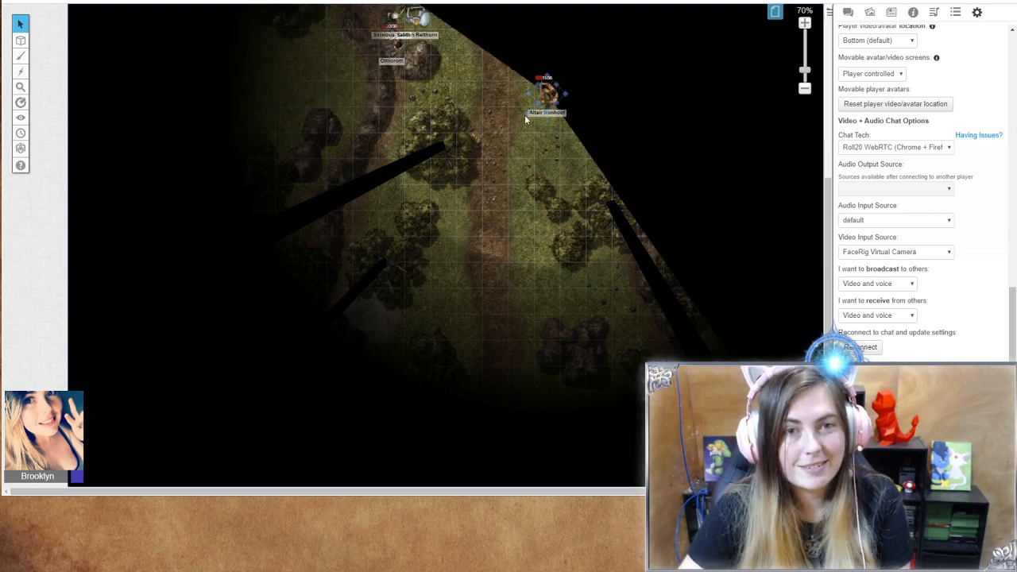
left_click_drag(516, 122, 594, 156)
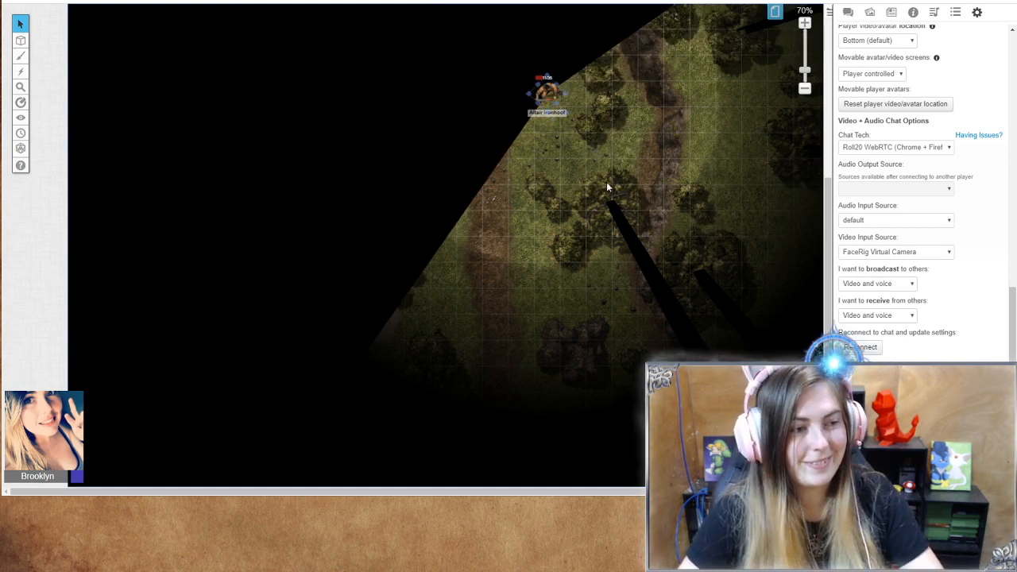
scroll(602, 190, "down", 1)
scroll(601, 185, "up", 2)
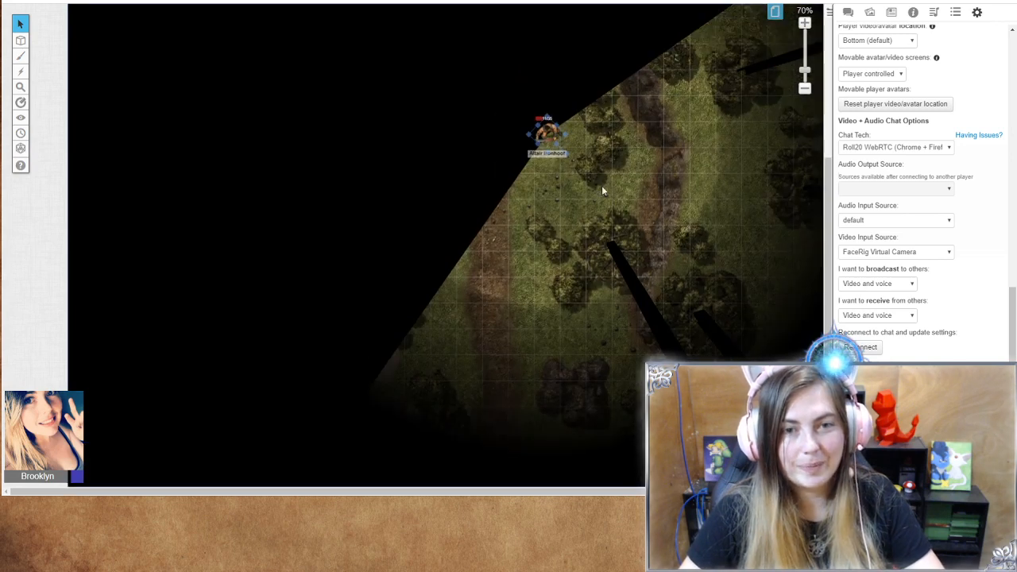
left_click_drag(564, 156, 513, 173)
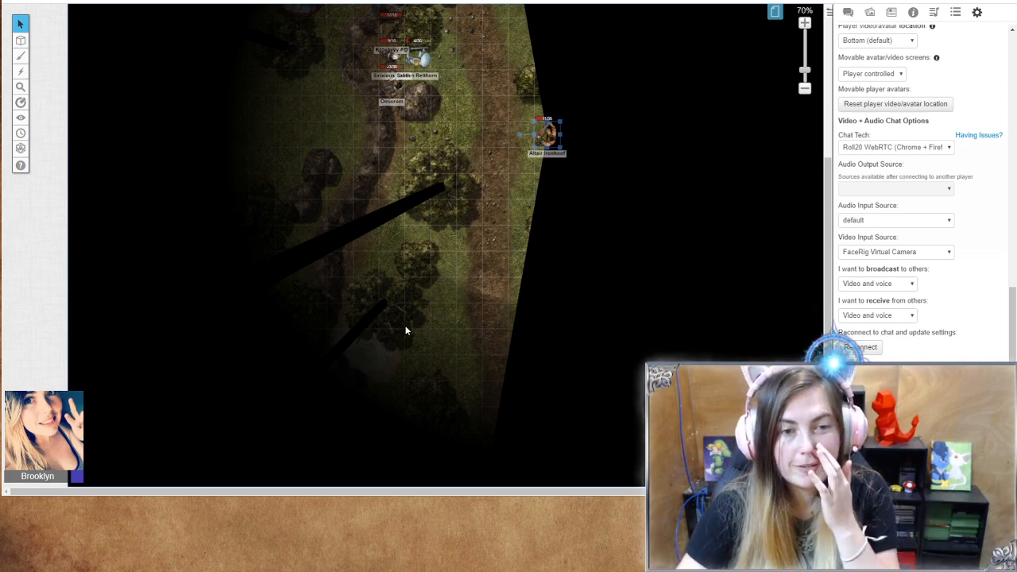
Step: Return to the beginning of the in-game settings to view the My Settings options
scroll(522, 250, "up", 1)
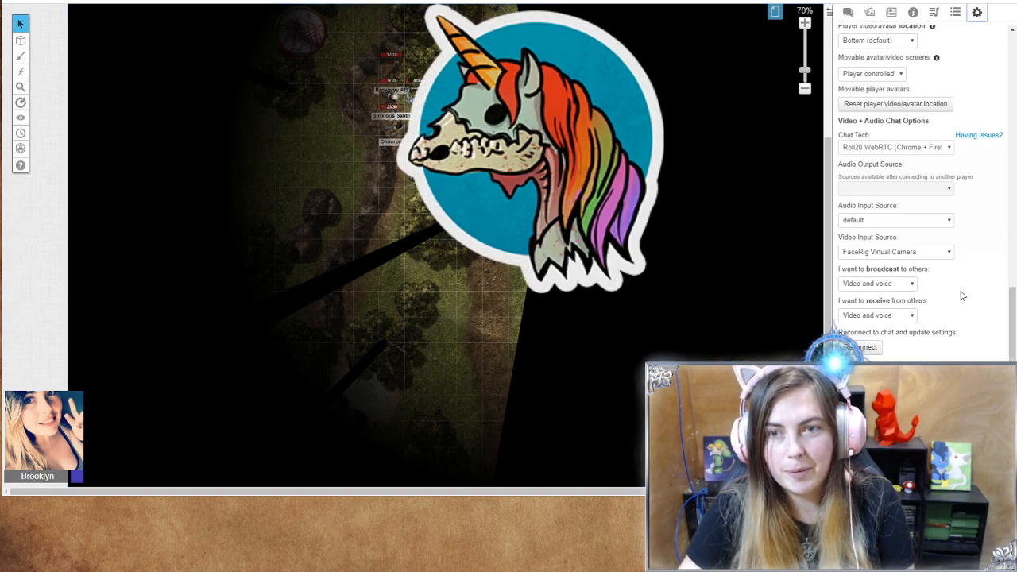
scroll(961, 296, "up", 8)
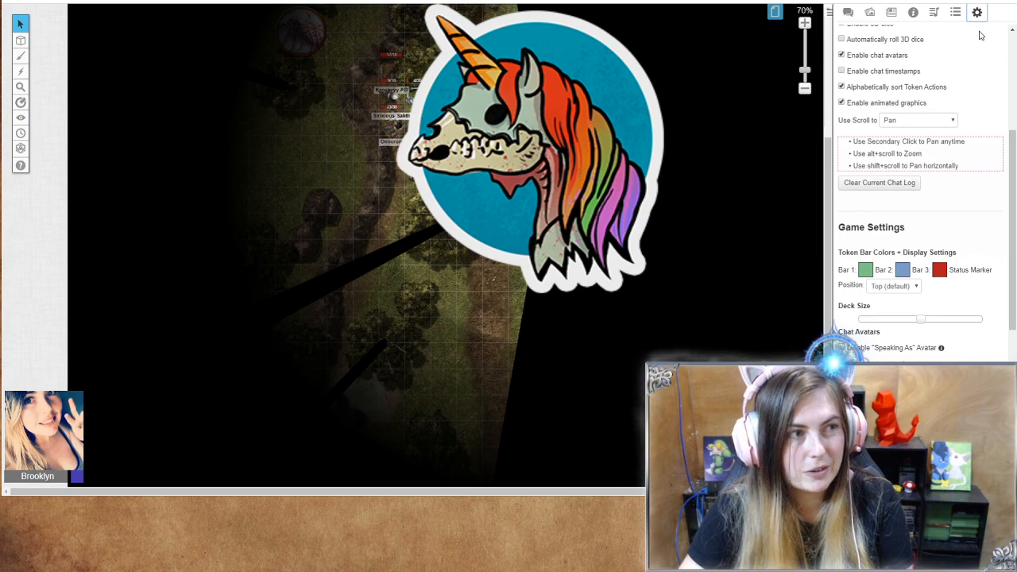
scroll(903, 208, "up", 3)
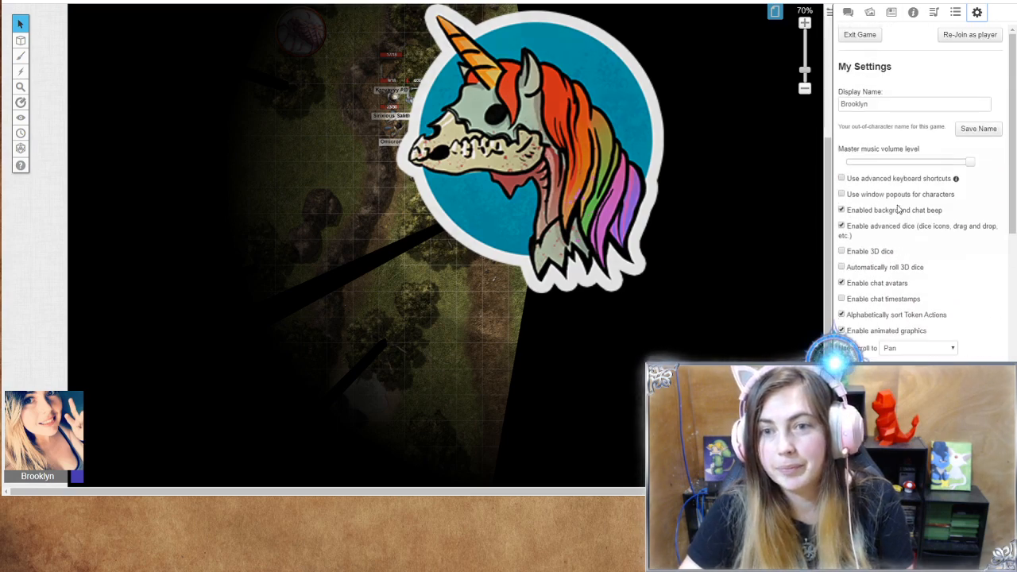
Step: Review the My Settings options and set the player video/avatar size to Names only in the Game Settings
scroll(903, 326, "down", 3)
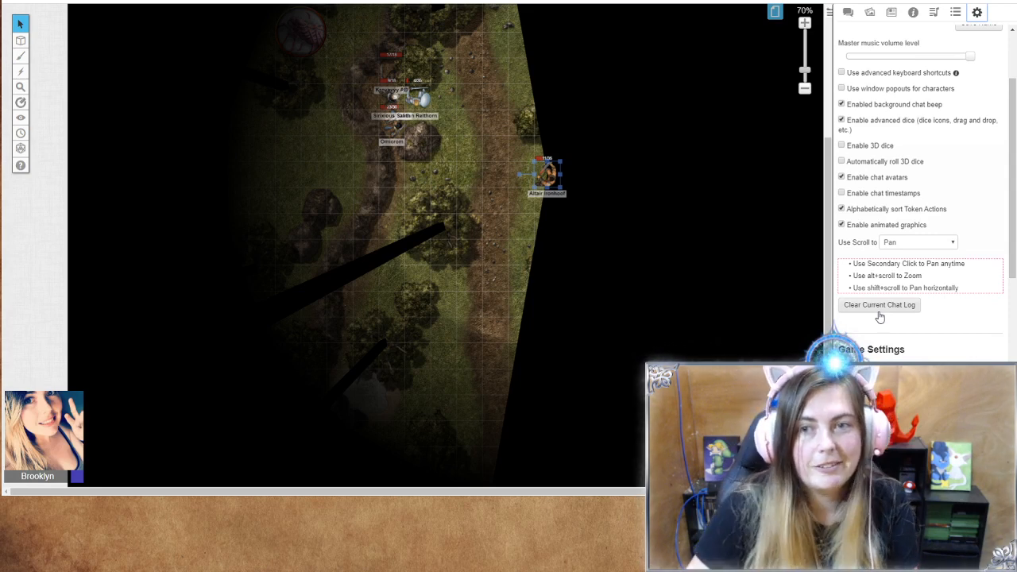
scroll(890, 183, "down", 9)
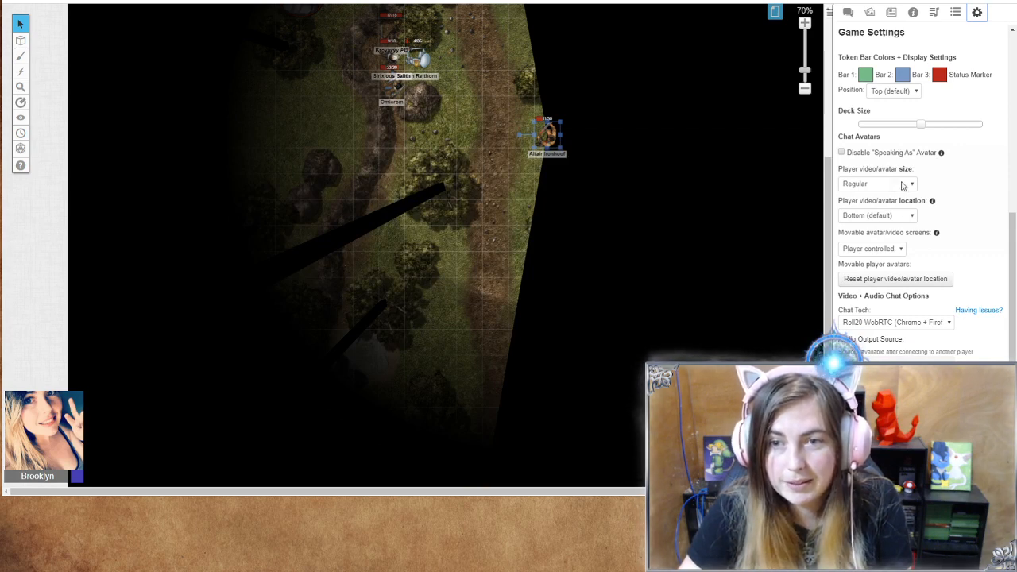
left_click(902, 185)
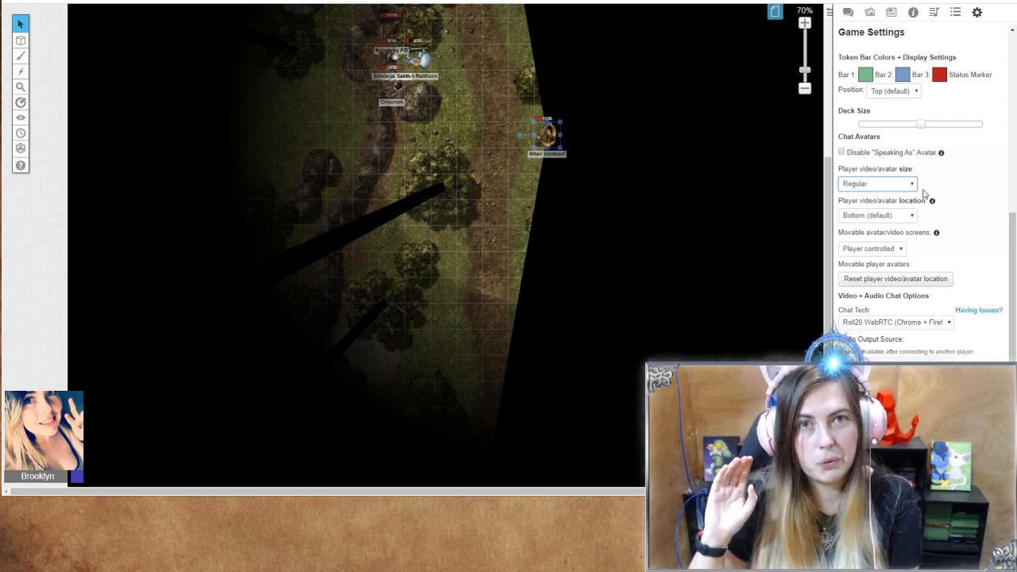
left_click(880, 221)
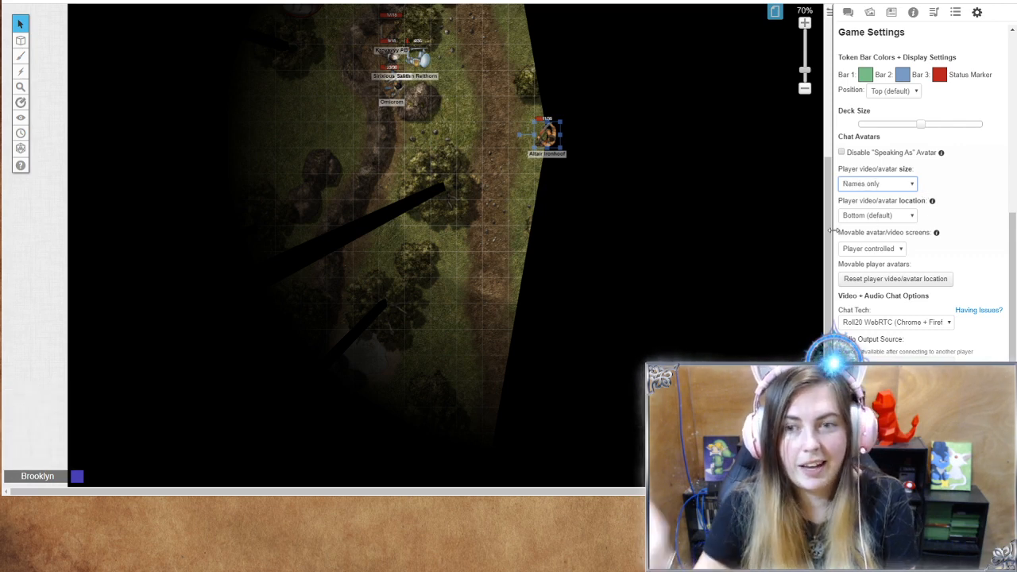
Step: Check the video input sources and set both broadcasting to others and receiving from others to Nothing (disable)
scroll(854, 272, "down", 3)
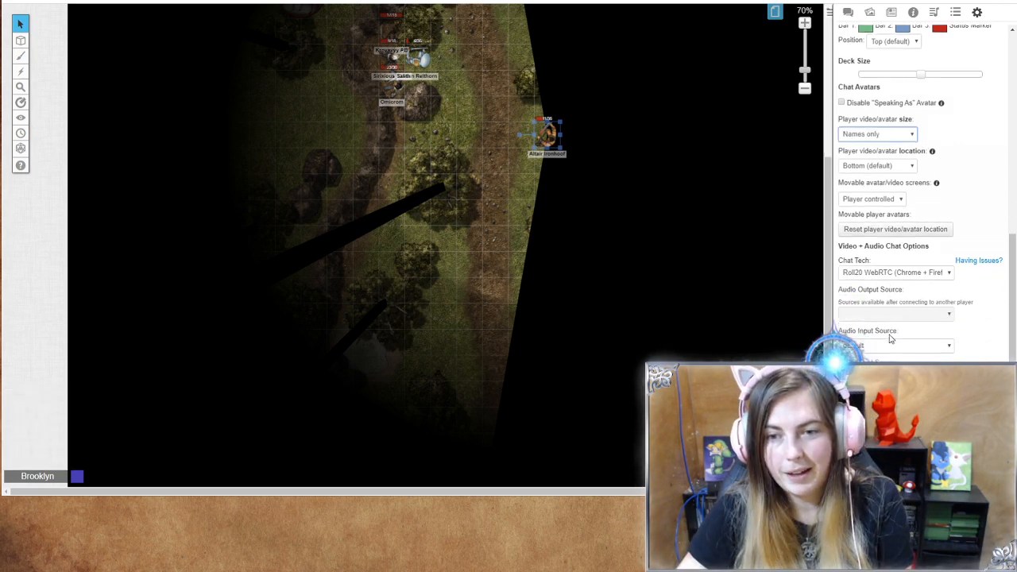
left_click(944, 325)
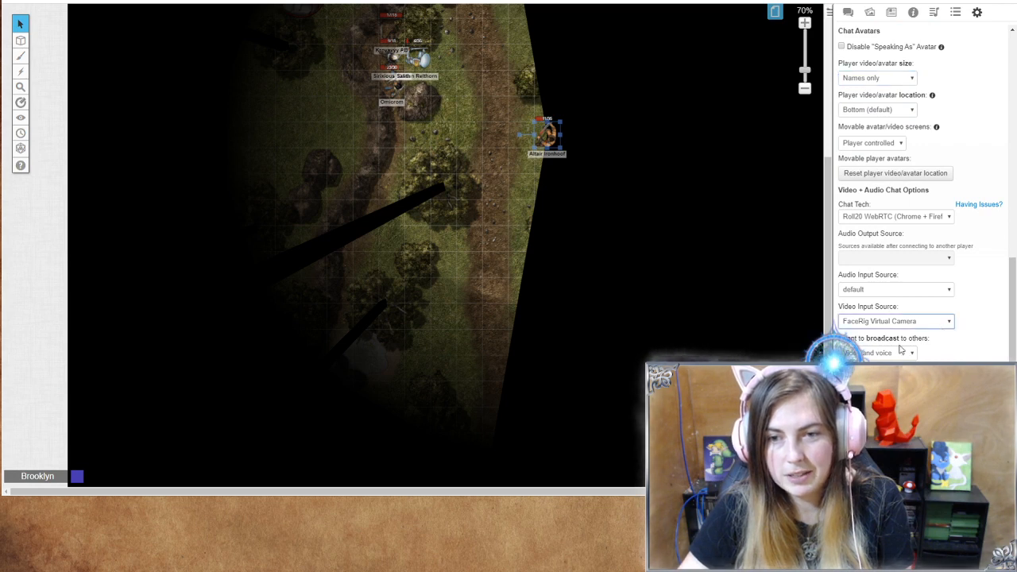
left_click(975, 306)
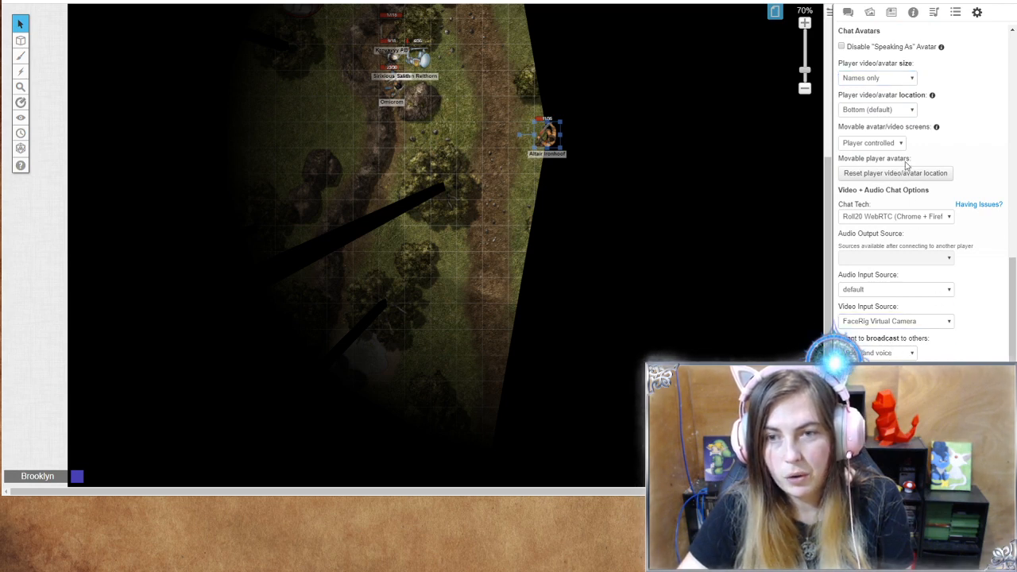
scroll(946, 250, "up", 1)
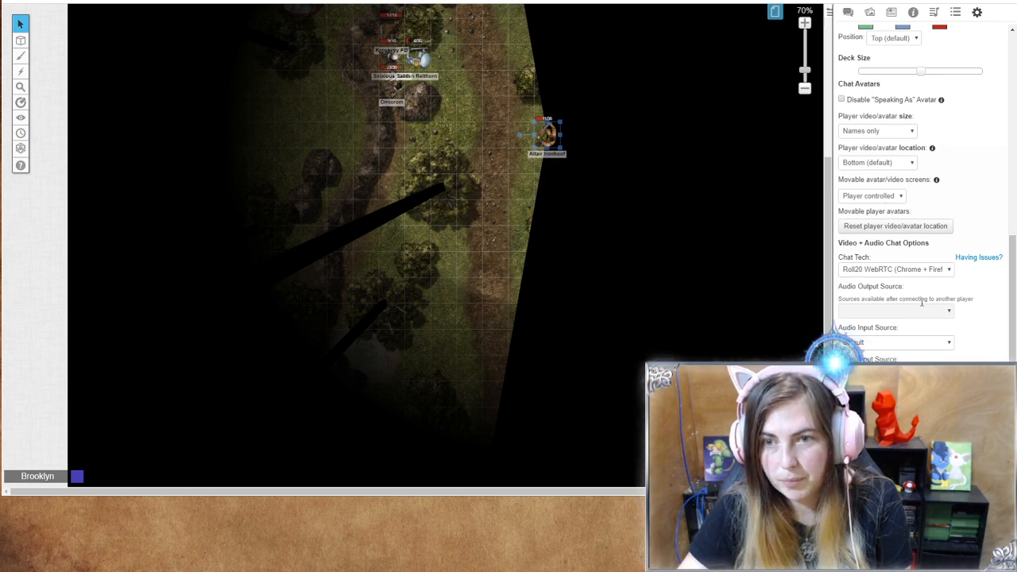
scroll(922, 301, "down", 3)
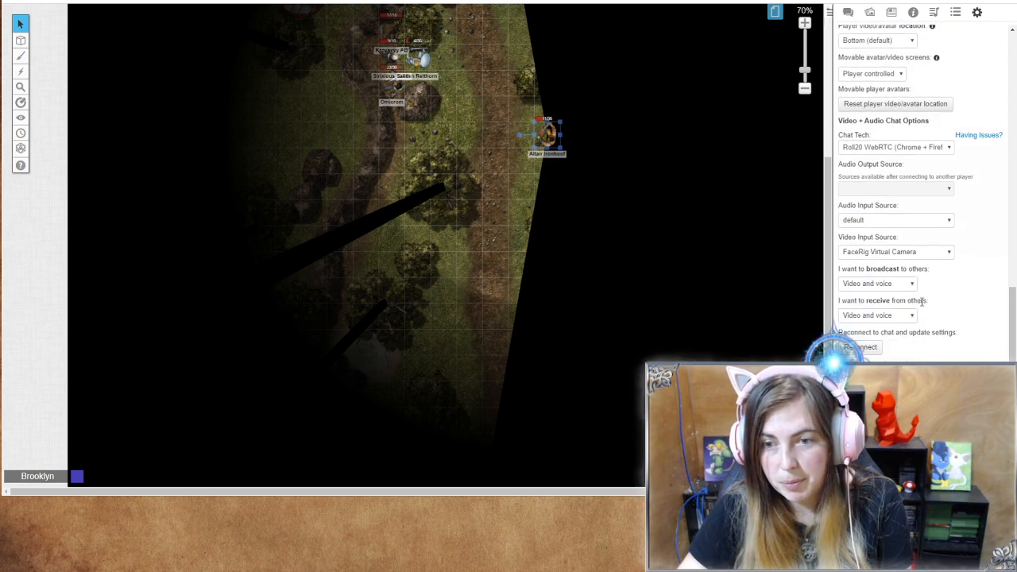
left_click(897, 290)
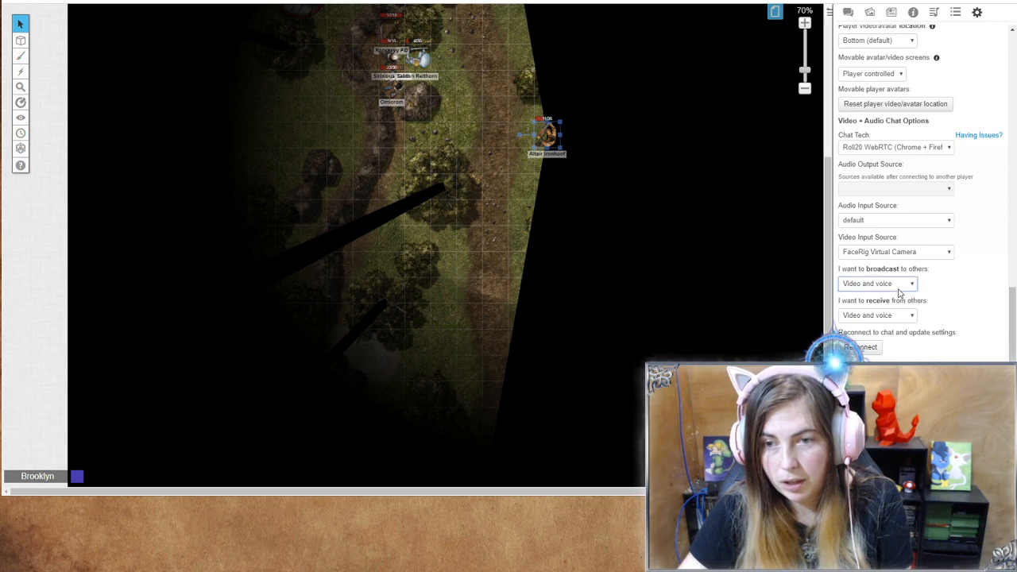
left_click(872, 324)
left_click(892, 318)
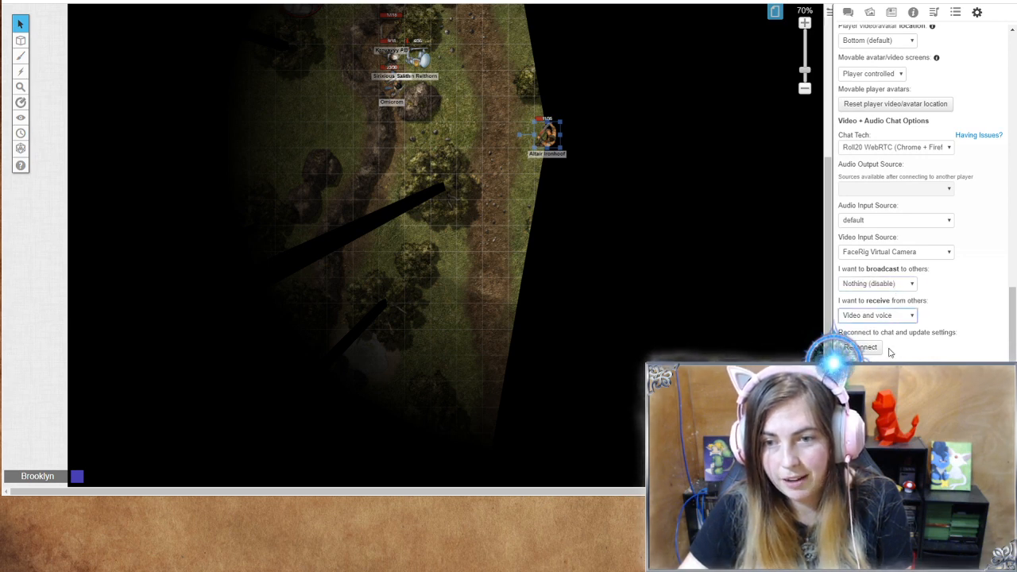
left_click(681, 235)
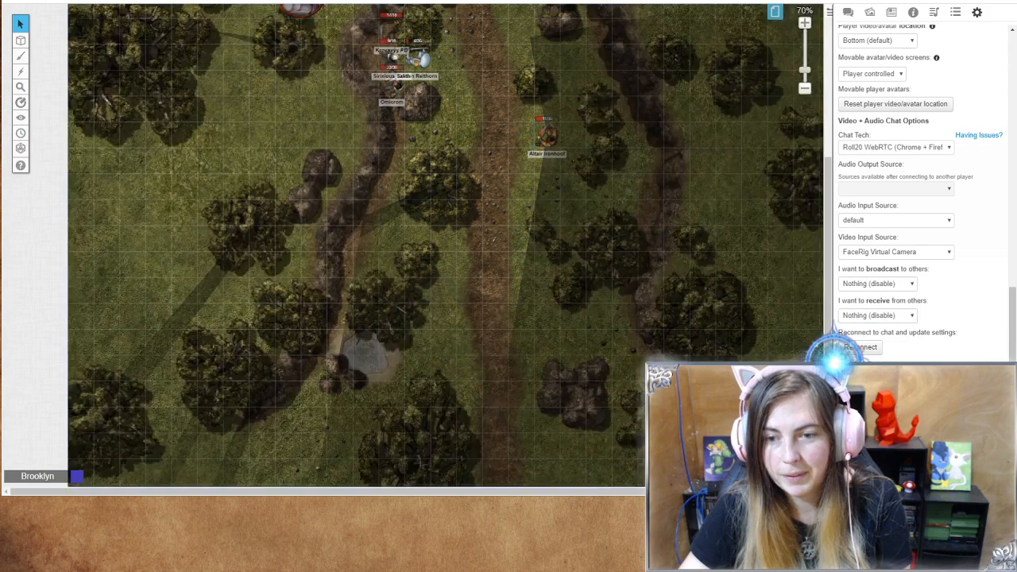
Step: Show the chat log and switch the tabletop from the forest valley map to the Start page
left_click(848, 12)
left_click(774, 12)
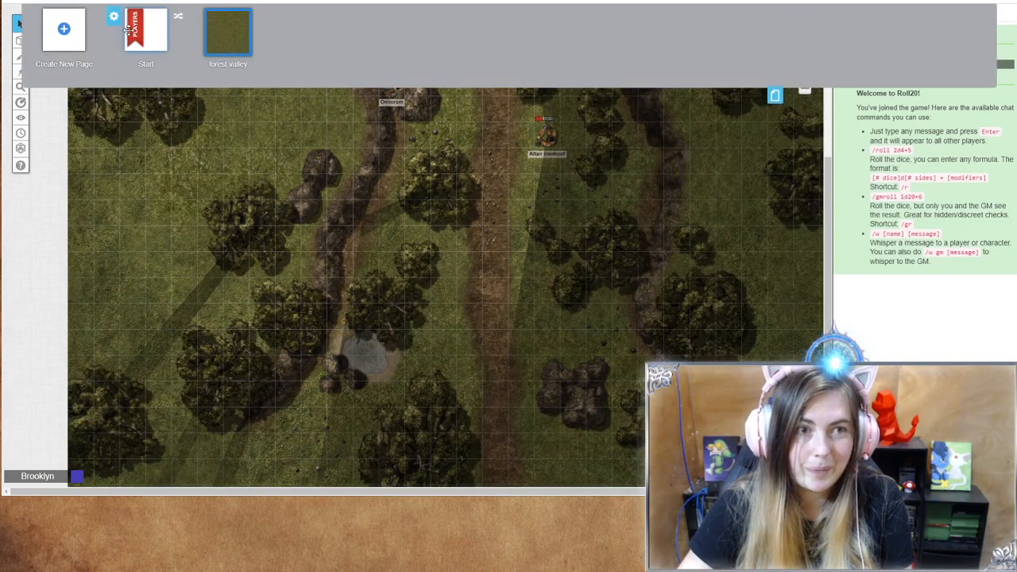
left_click(157, 46)
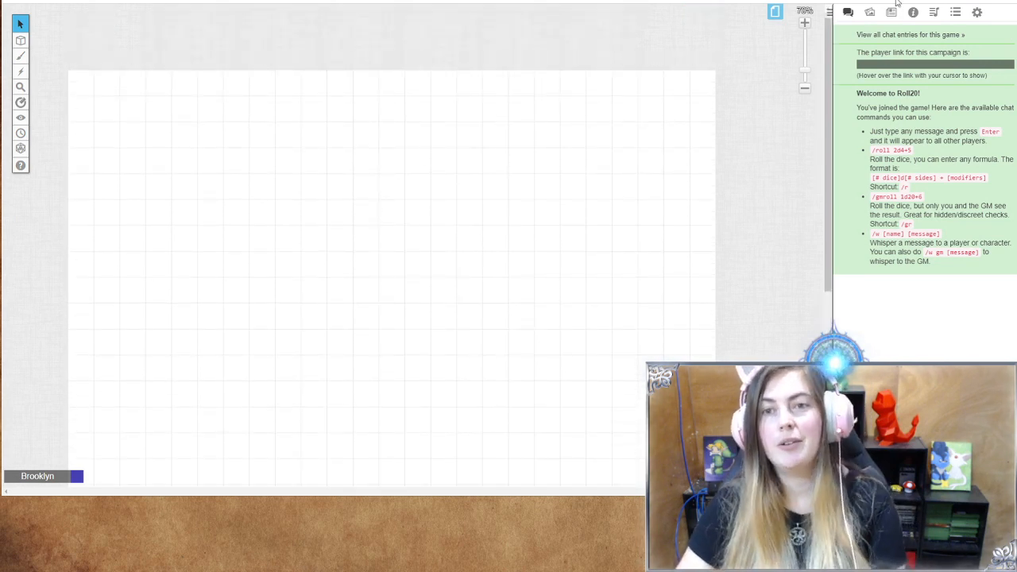
Step: Open the art library's Free Assets and preview the tokens in the 10 - Townsfolk set
left_click(869, 14)
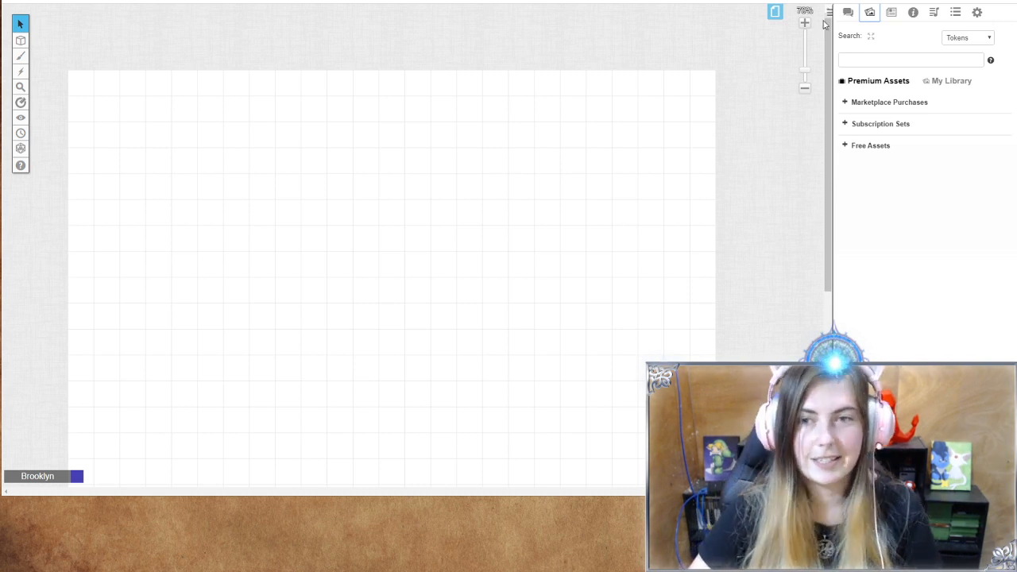
left_click(848, 145)
scroll(873, 274, "down", 3)
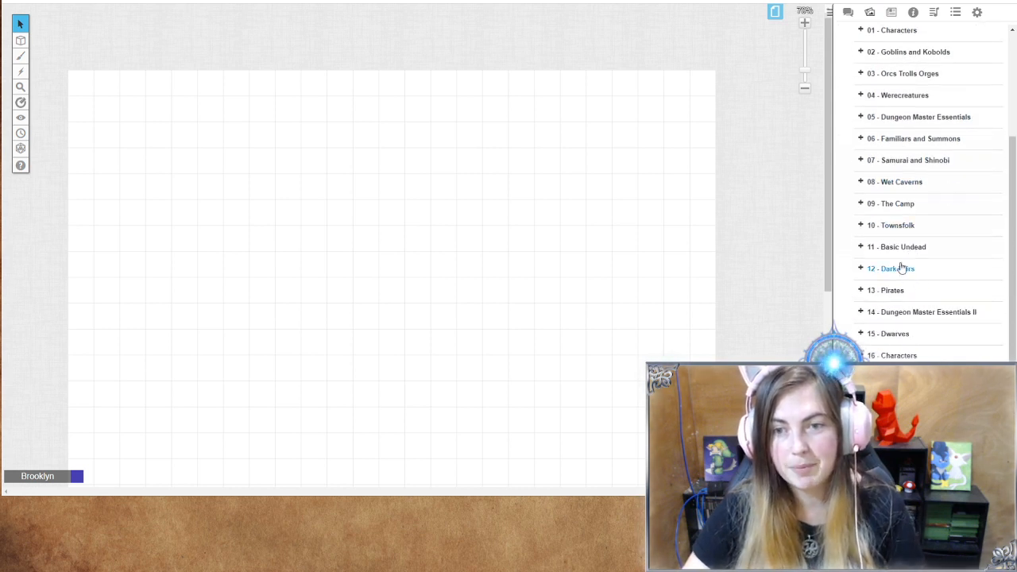
left_click(861, 225)
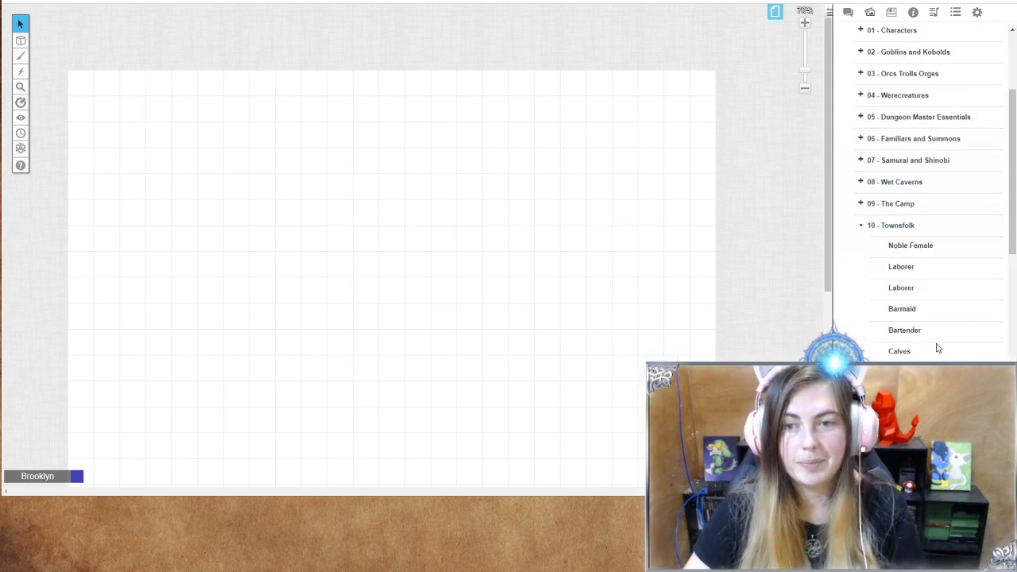
left_click_drag(903, 266, 855, 320)
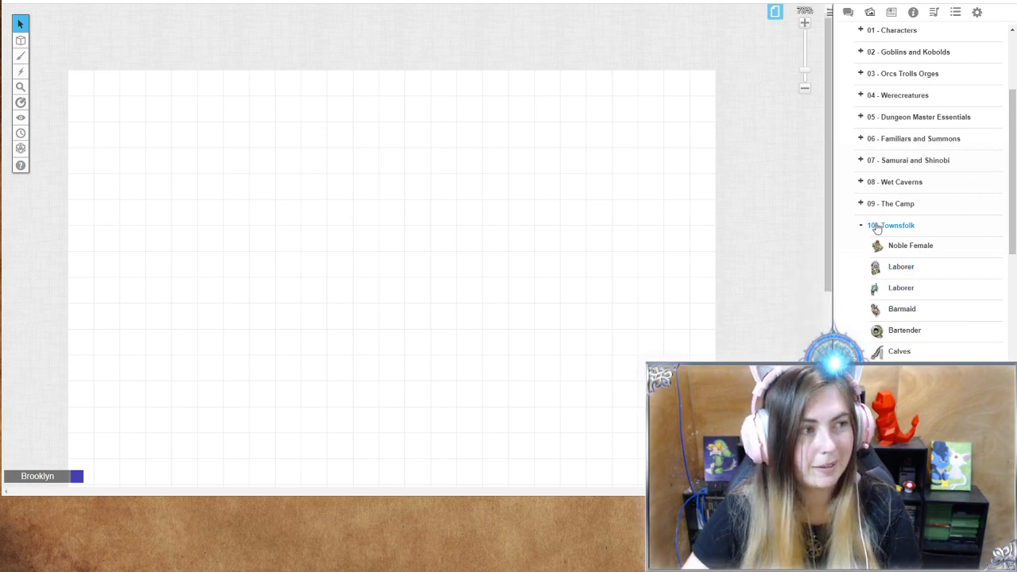
scroll(884, 262, "down", 5)
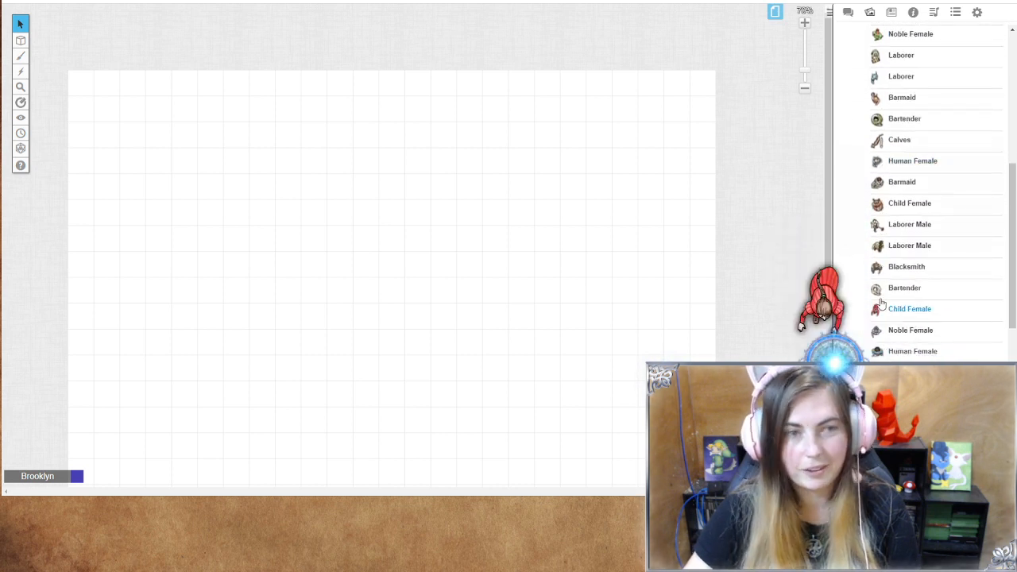
scroll(878, 140, "up", 4)
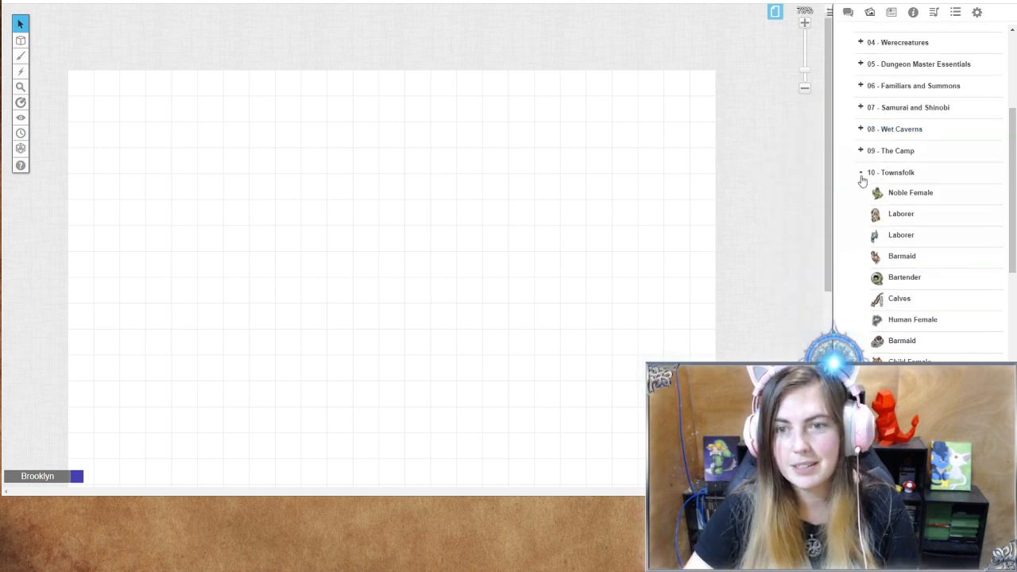
left_click(860, 172)
Step: Preview the creature tokens in the 08 - Wet Caverns set, including the frogs, lizardmen and crocodiles, and collapse the set
left_click(860, 130)
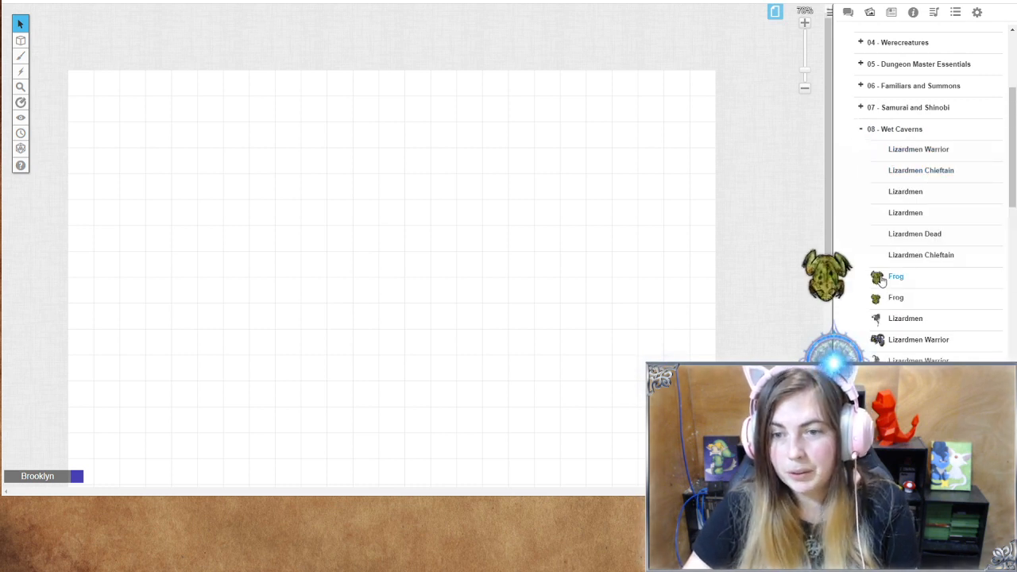
scroll(877, 236, "down", 5)
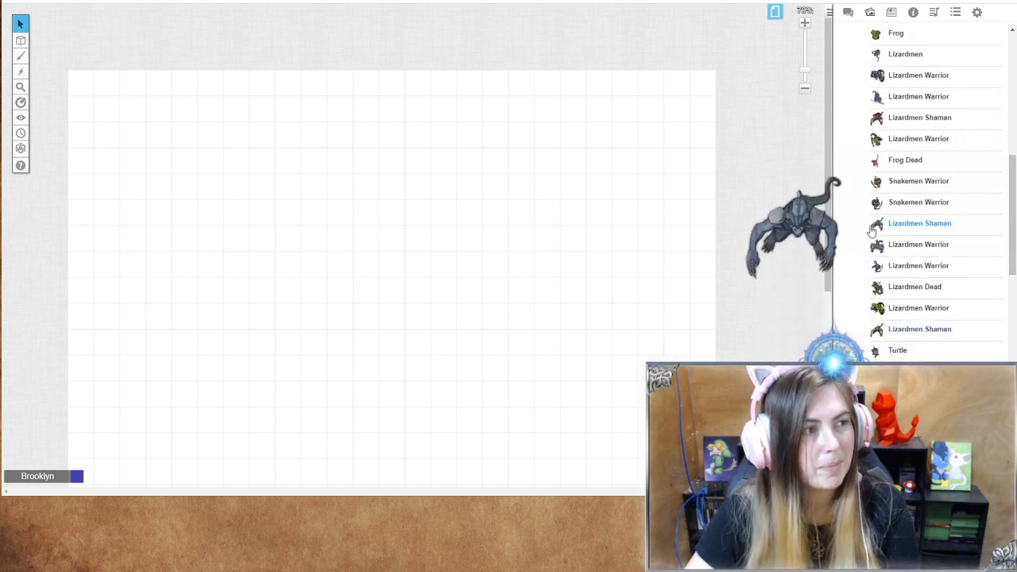
scroll(876, 231, "down", 2)
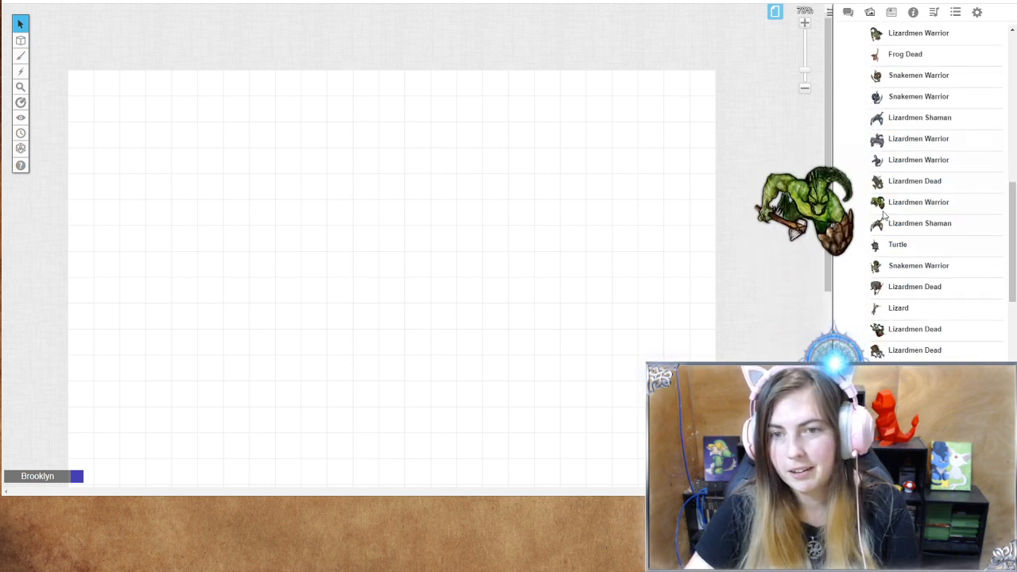
scroll(873, 270, "down", 1)
scroll(874, 238, "down", 5)
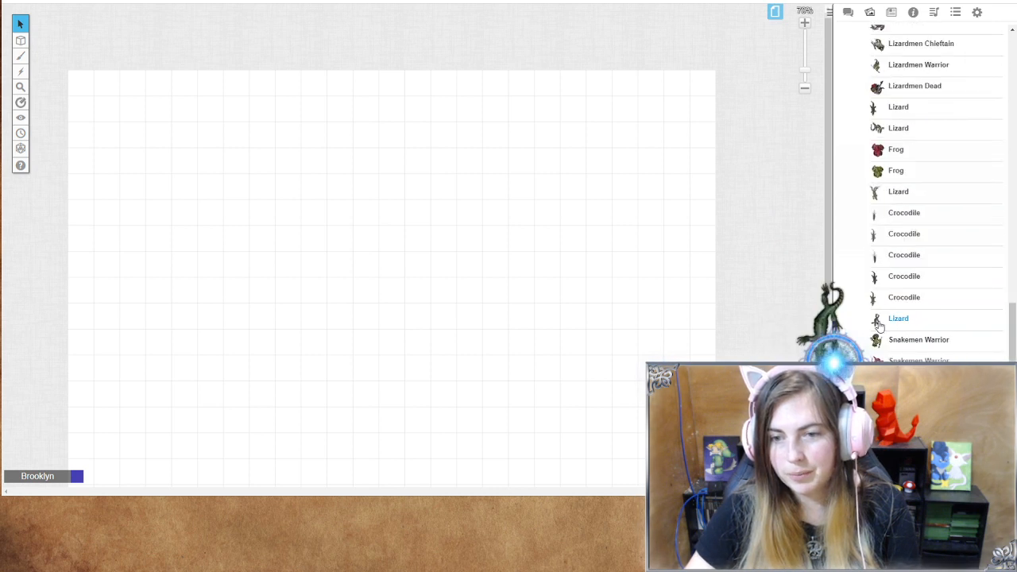
scroll(874, 151, "up", 3)
scroll(878, 175, "up", 10)
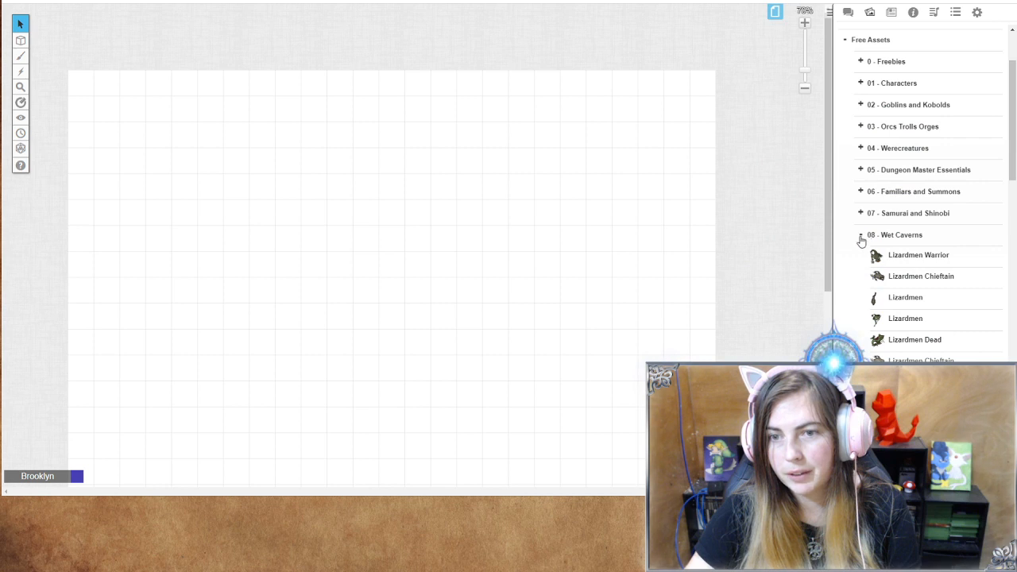
left_click(861, 234)
Step: Preview the tokens in the 01 - Characters set and collapse it again
left_click(859, 83)
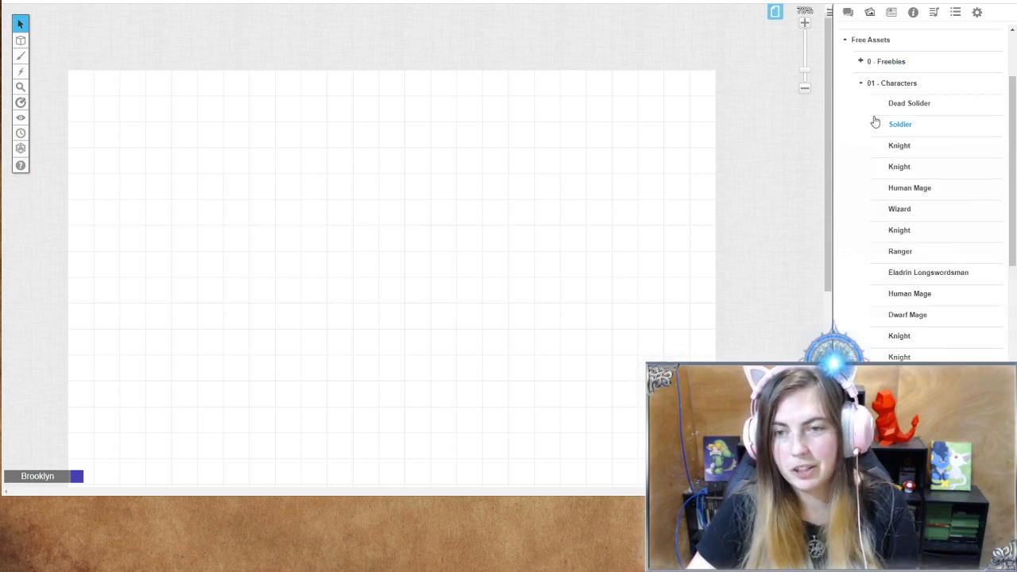
scroll(872, 299, "down", 1)
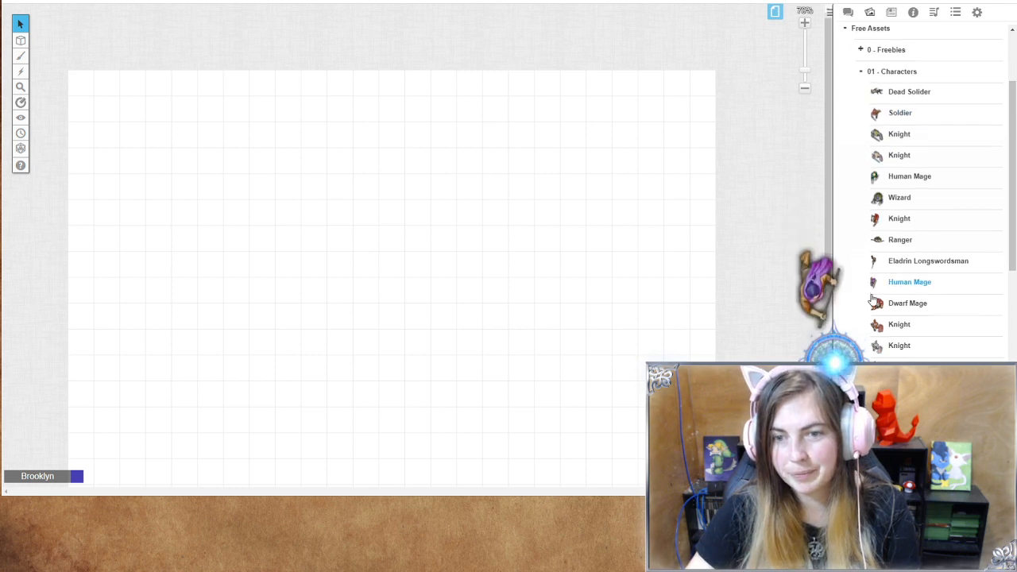
scroll(872, 300, "down", 3)
scroll(872, 207, "up", 6)
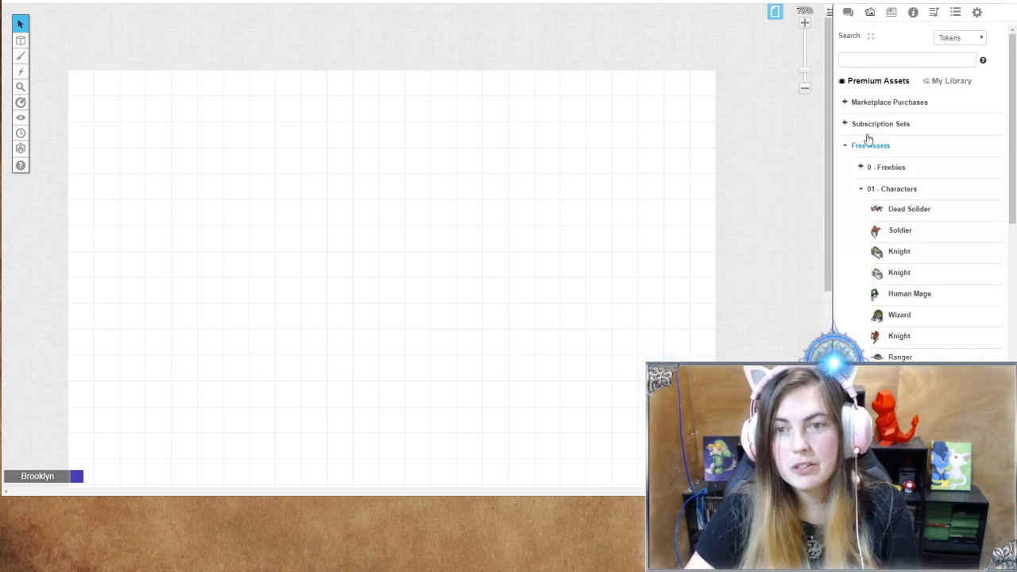
left_click(857, 188)
Step: Look through the remaining free asset sets, view the Dungeon Tiles and collapse that set
scroll(908, 302, "down", 5)
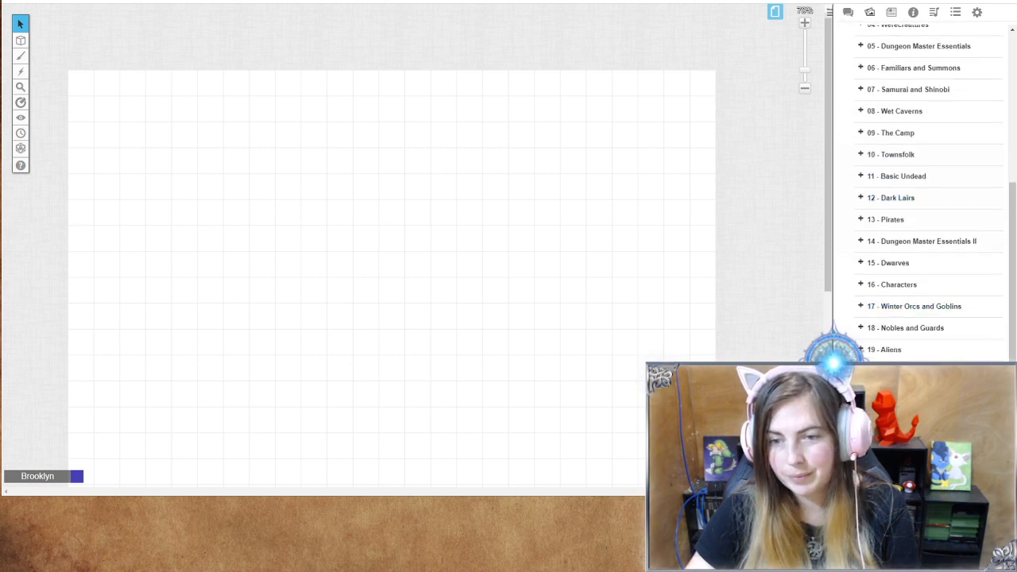
scroll(896, 356, "down", 1)
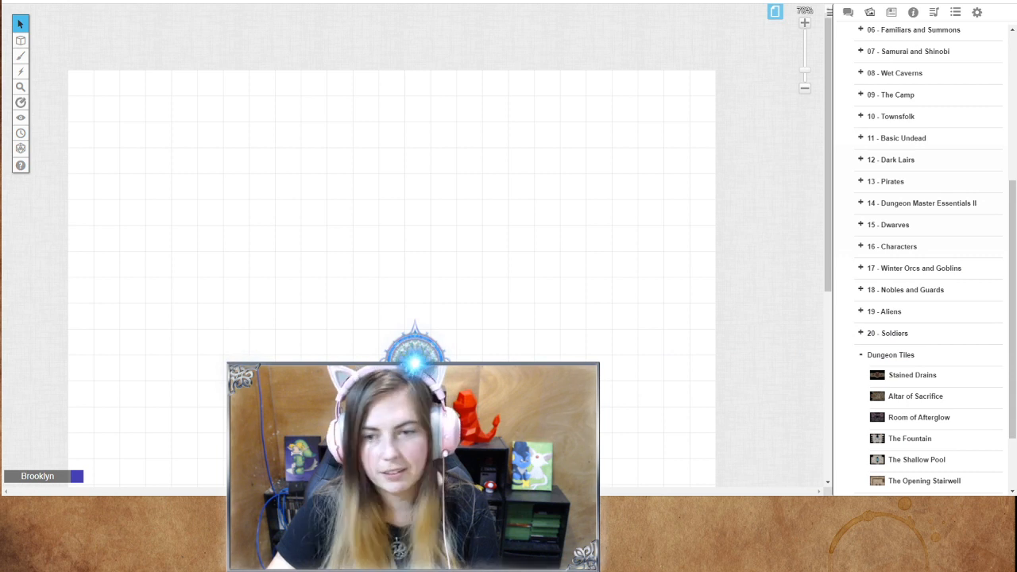
scroll(892, 305, "down", 1)
scroll(912, 301, "down", 1)
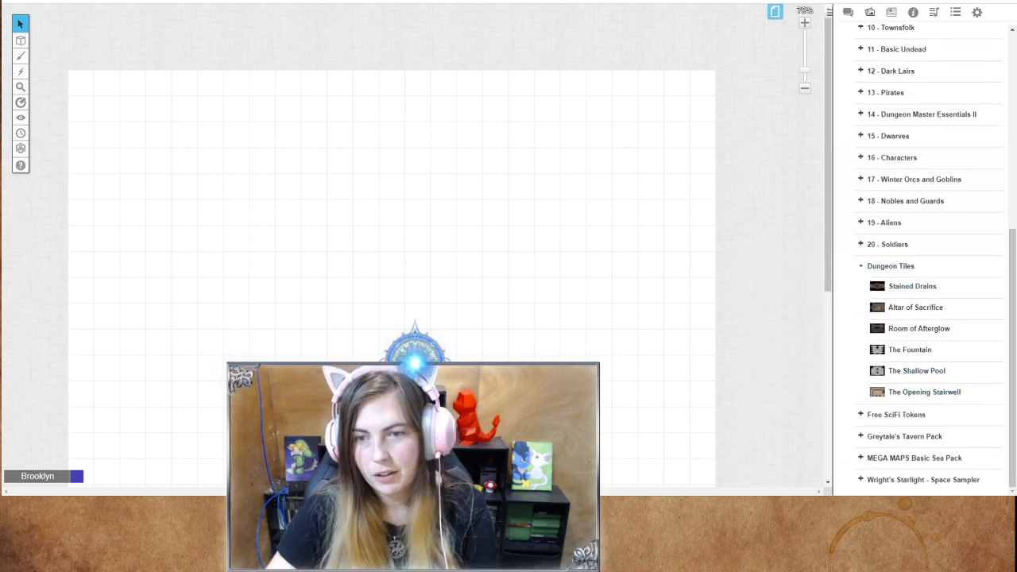
left_click(867, 267)
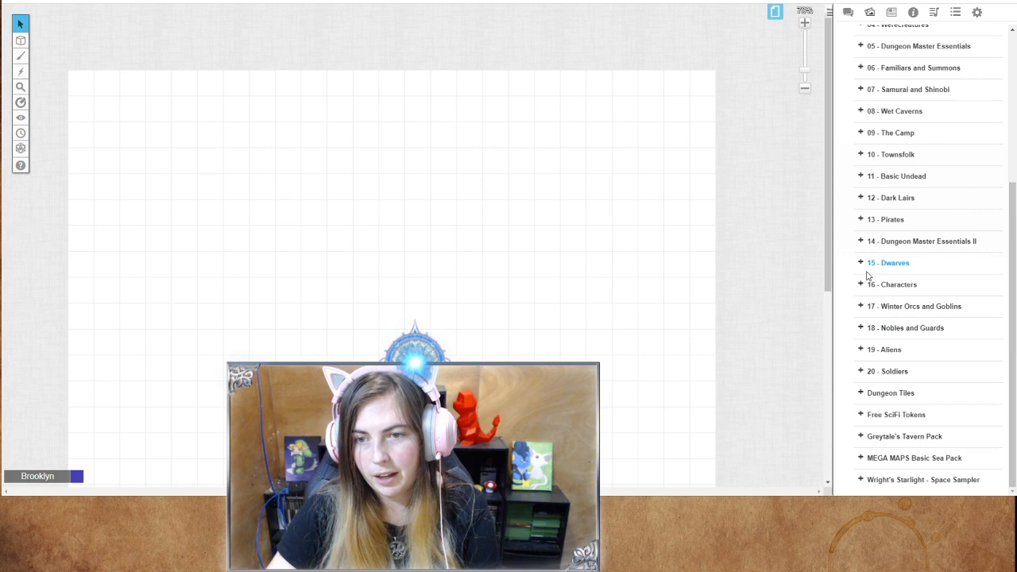
Step: View the contents of the Free SciFi Tokens set and collapse it
left_click(859, 414)
scroll(898, 355, "down", 1)
scroll(903, 390, "down", 2)
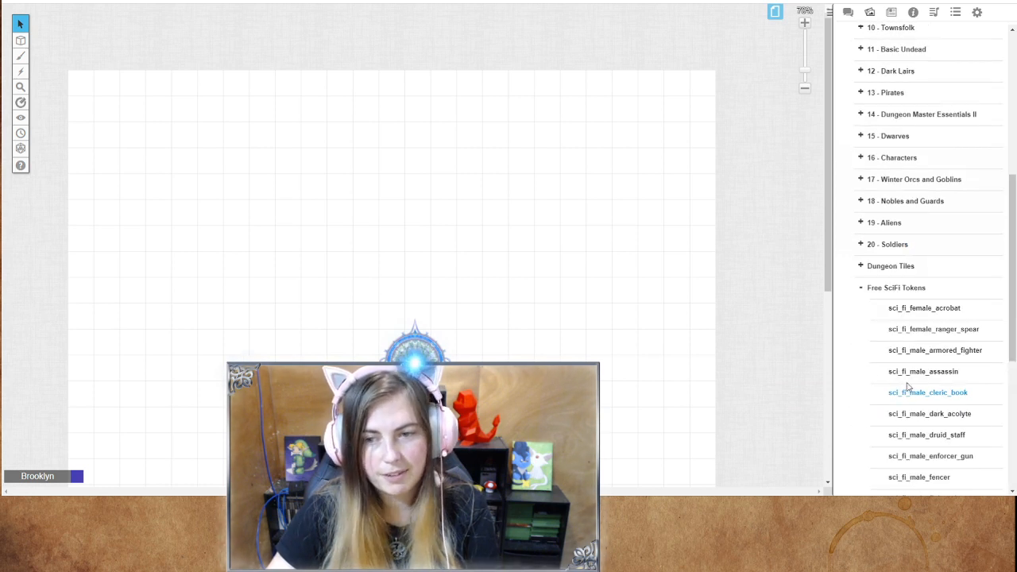
left_click(859, 288)
Step: Expand the Marketplace Purchases and look through the list of purchased tile and token sets
scroll(874, 159, "up", 3)
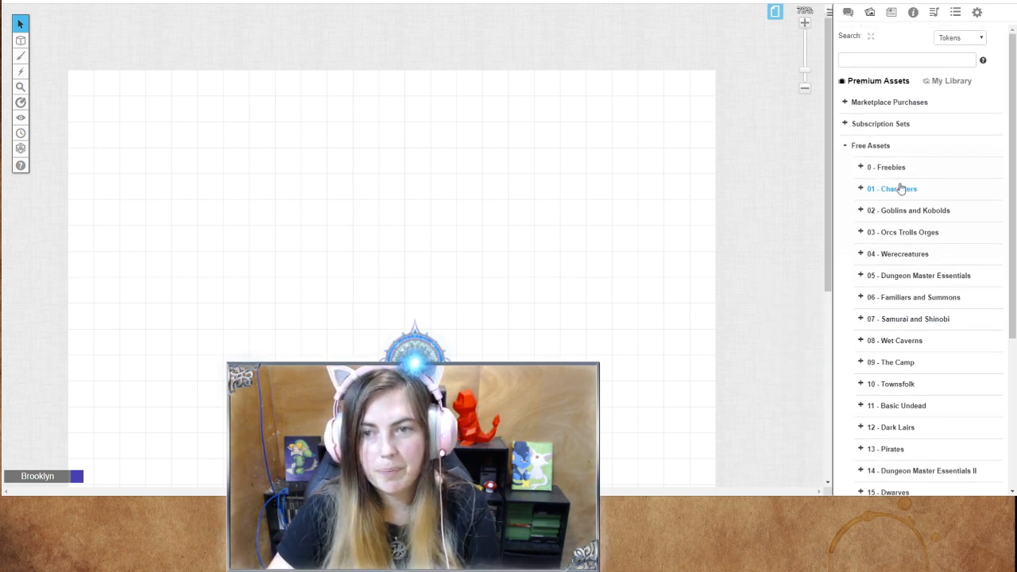
left_click(846, 102)
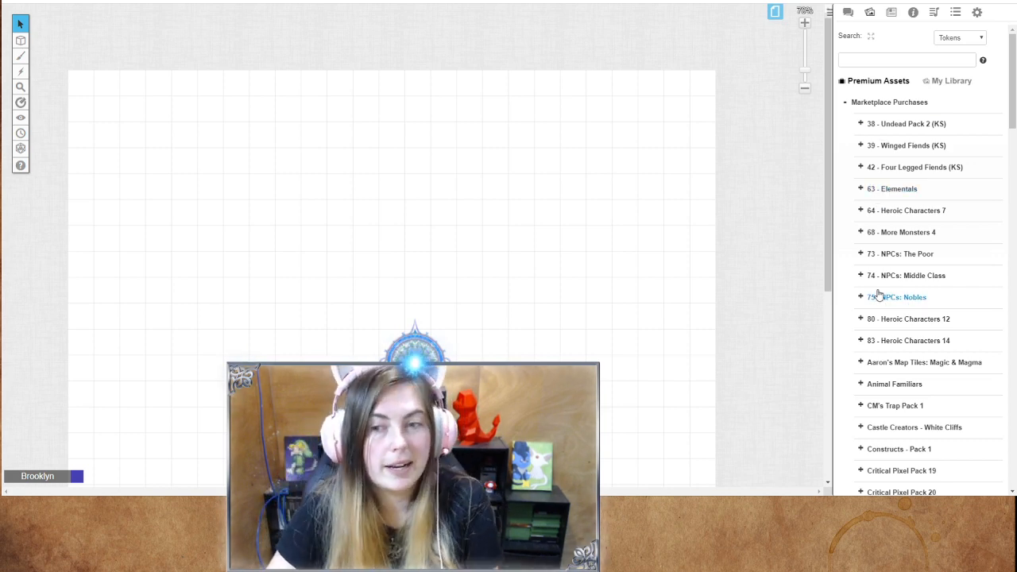
scroll(881, 342, "down", 10)
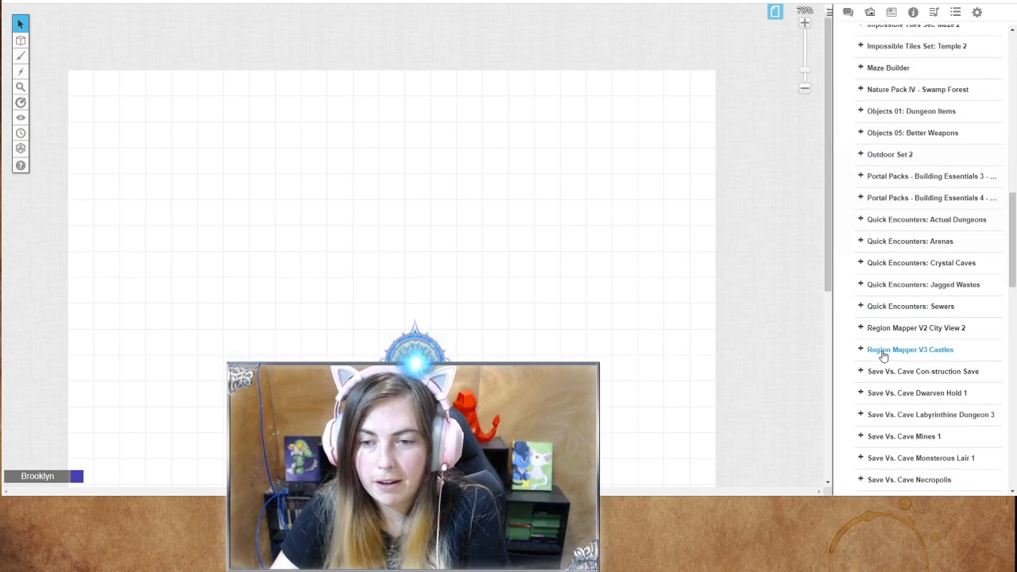
scroll(883, 356, "down", 5)
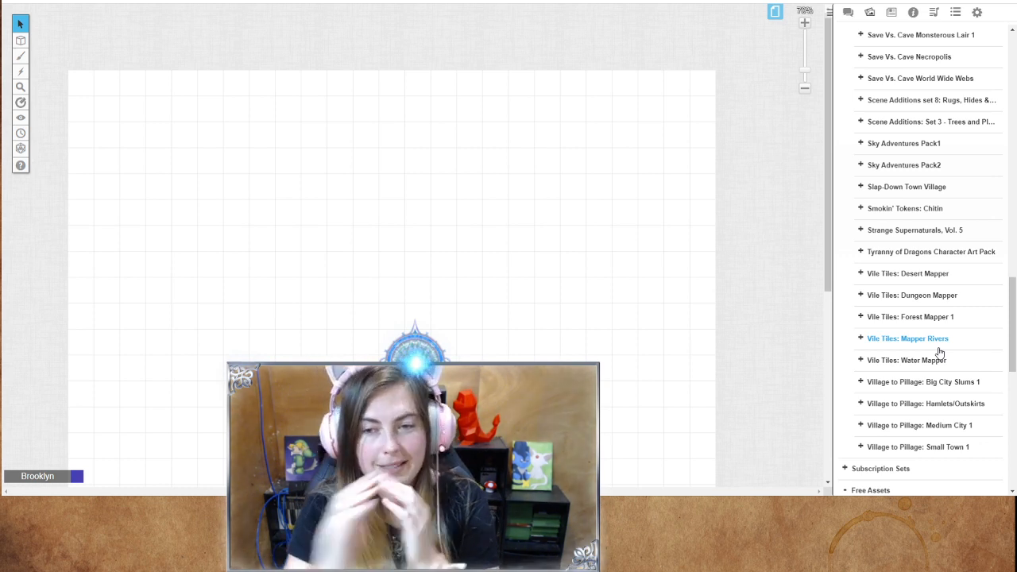
Step: Expand the Vile Tiles: Forest Mapper 1 set and preview its boulders, bushes, caves, cliffs and grass backgrounds
left_click(863, 319)
scroll(885, 284, "down", 1)
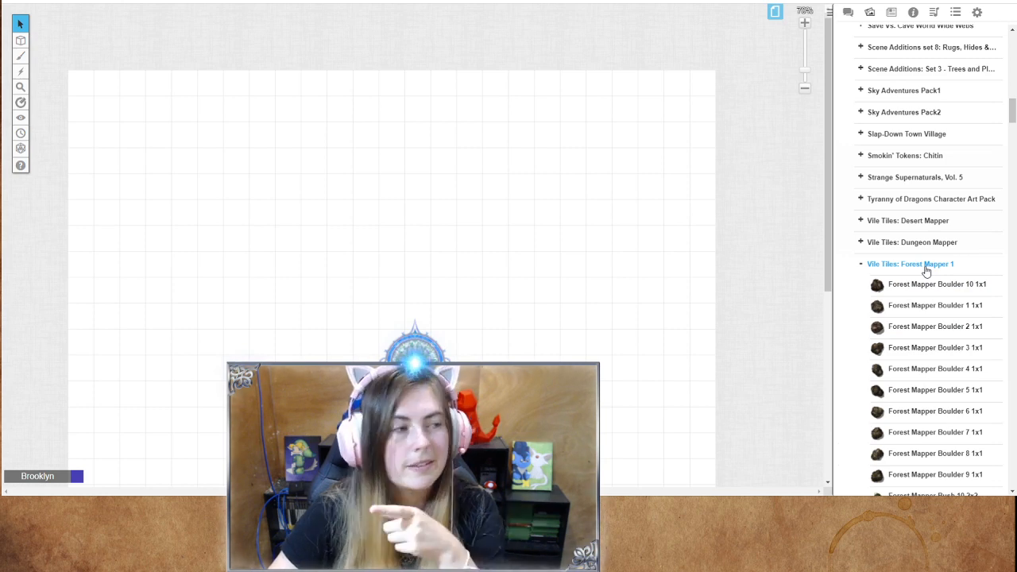
scroll(898, 388, "down", 2)
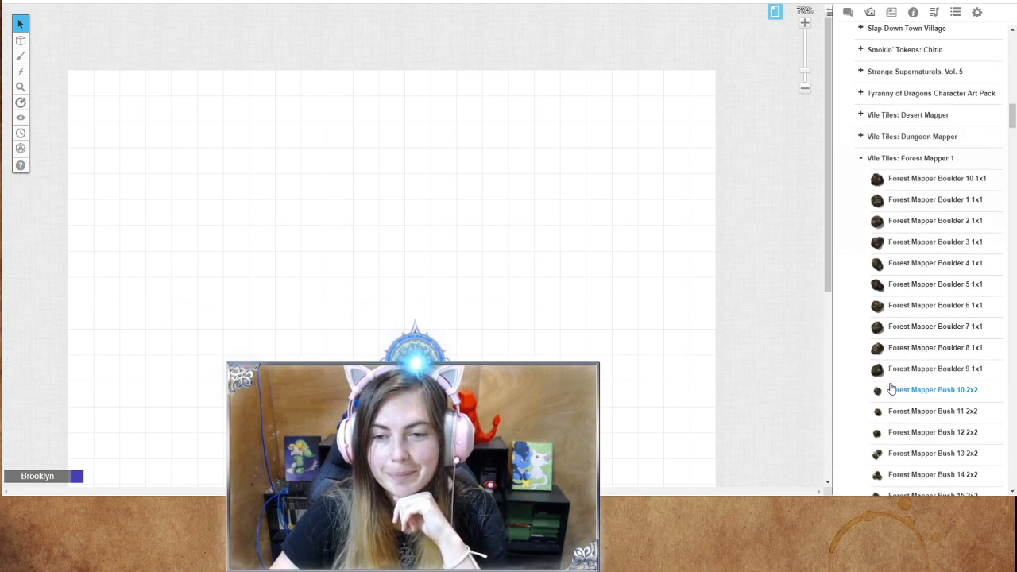
scroll(894, 367, "down", 2)
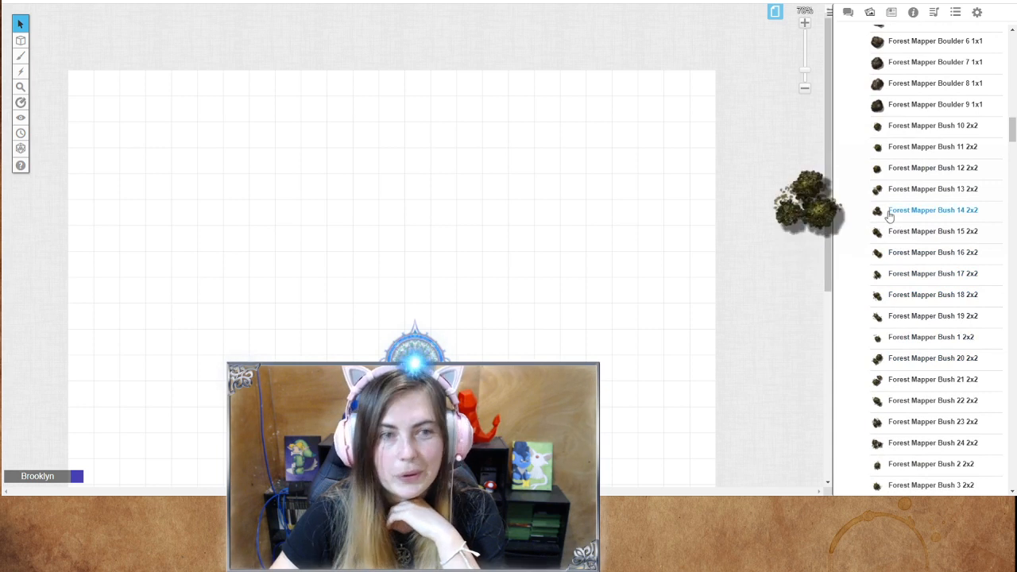
scroll(884, 439, "down", 1)
scroll(884, 439, "down", 2)
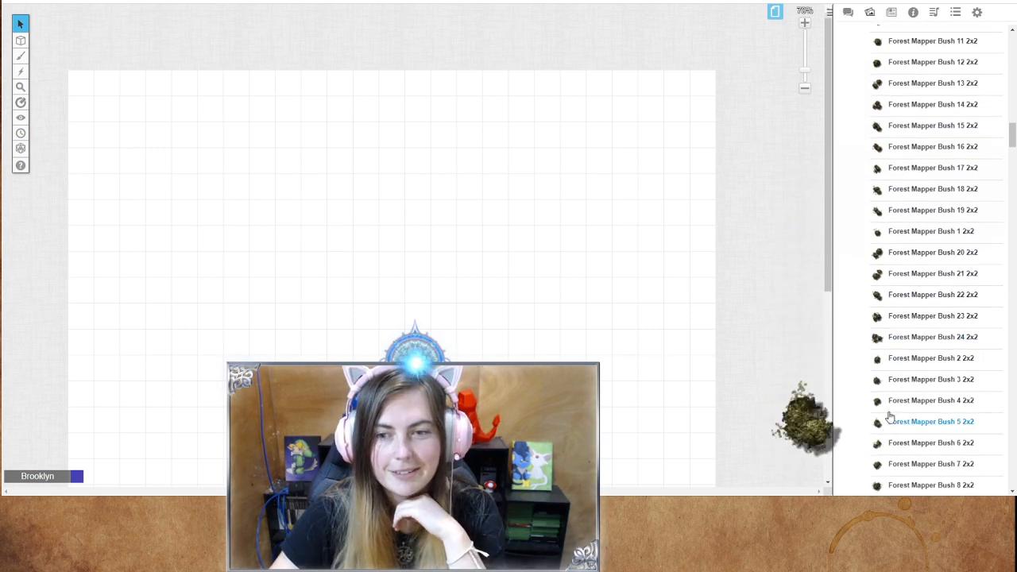
scroll(898, 382, "down", 1)
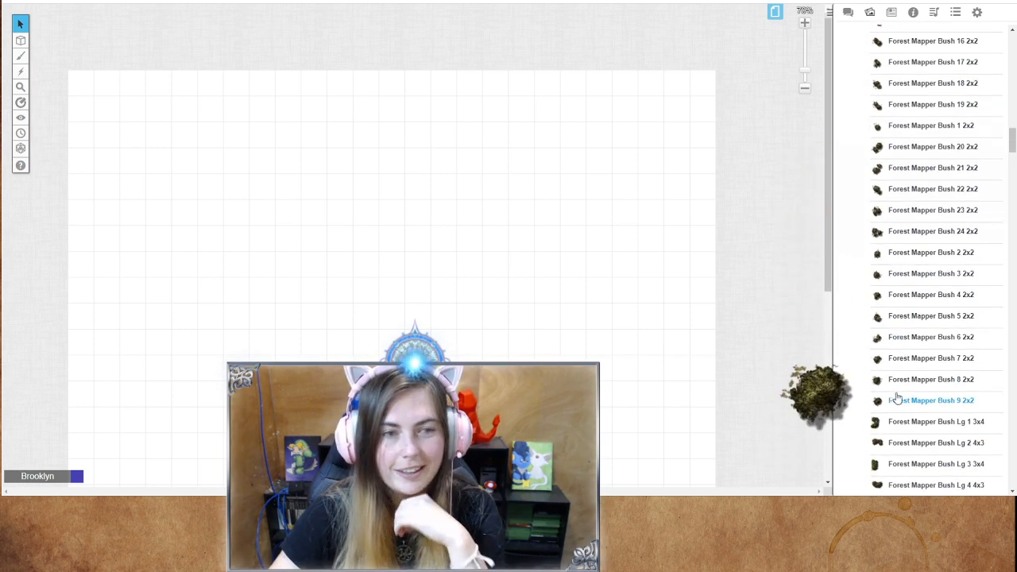
scroll(893, 401, "down", 4)
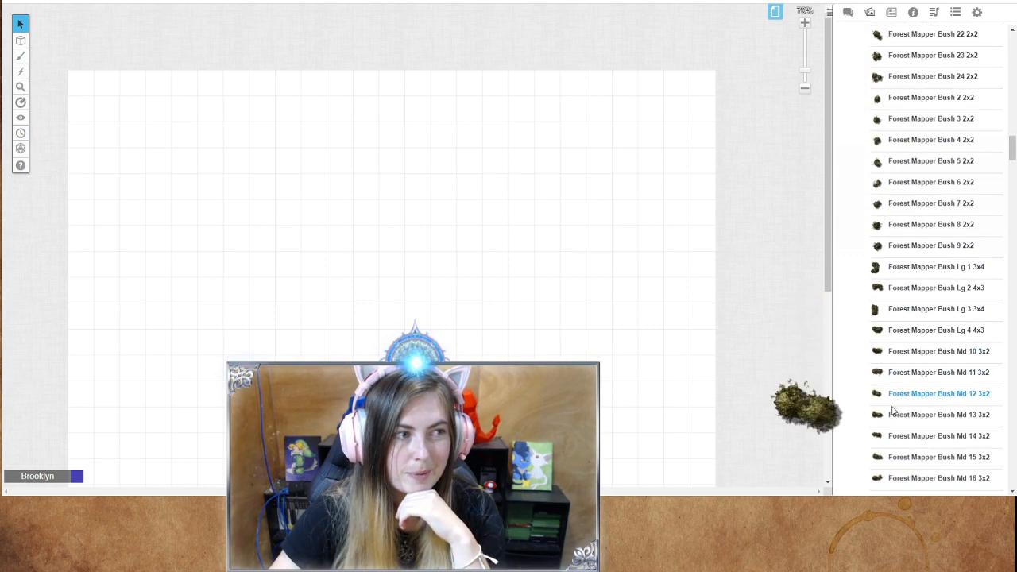
scroll(894, 409, "down", 8)
scroll(898, 425, "down", 14)
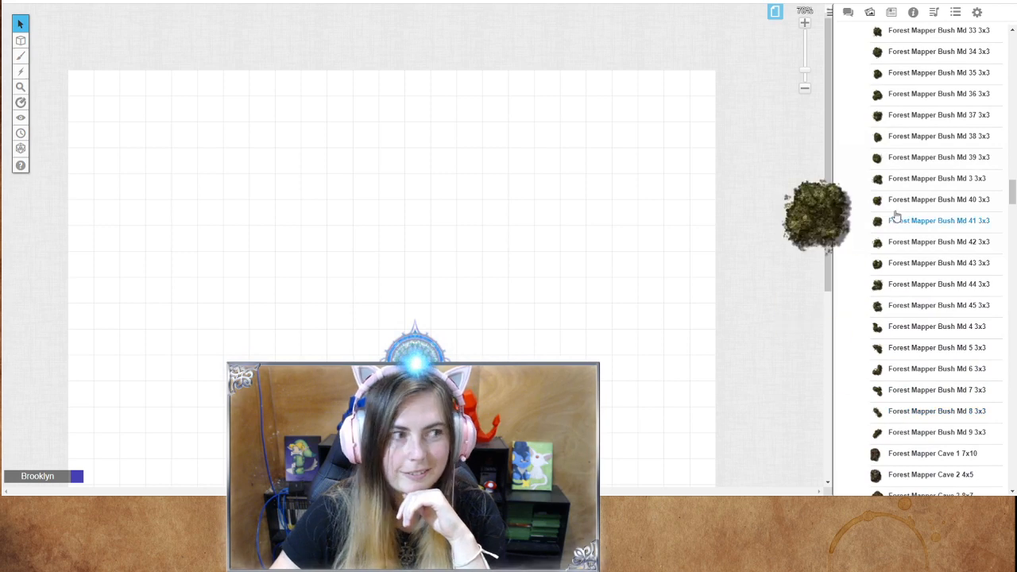
scroll(902, 397, "down", 8)
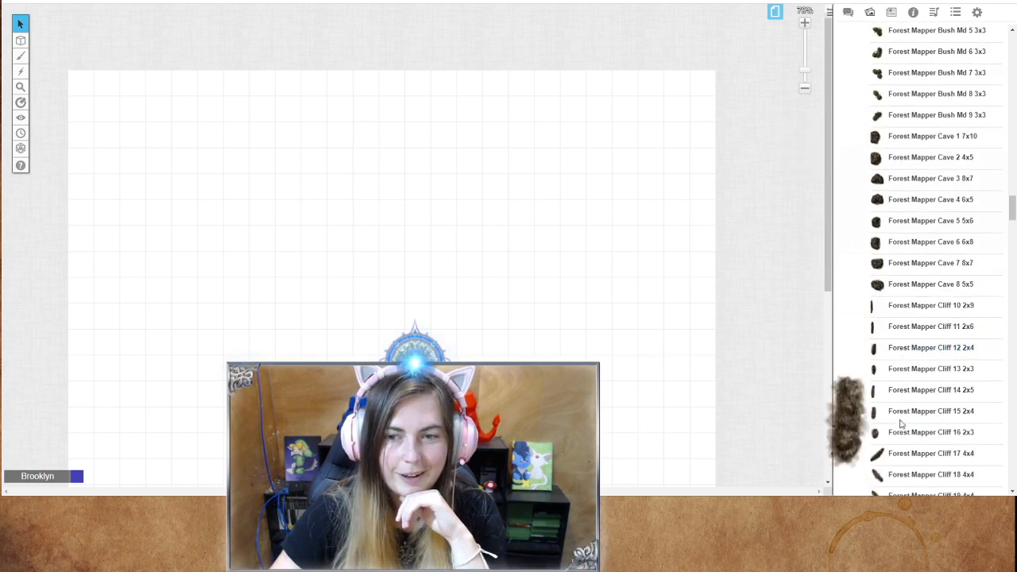
scroll(904, 373, "down", 10)
scroll(904, 395, "down", 7)
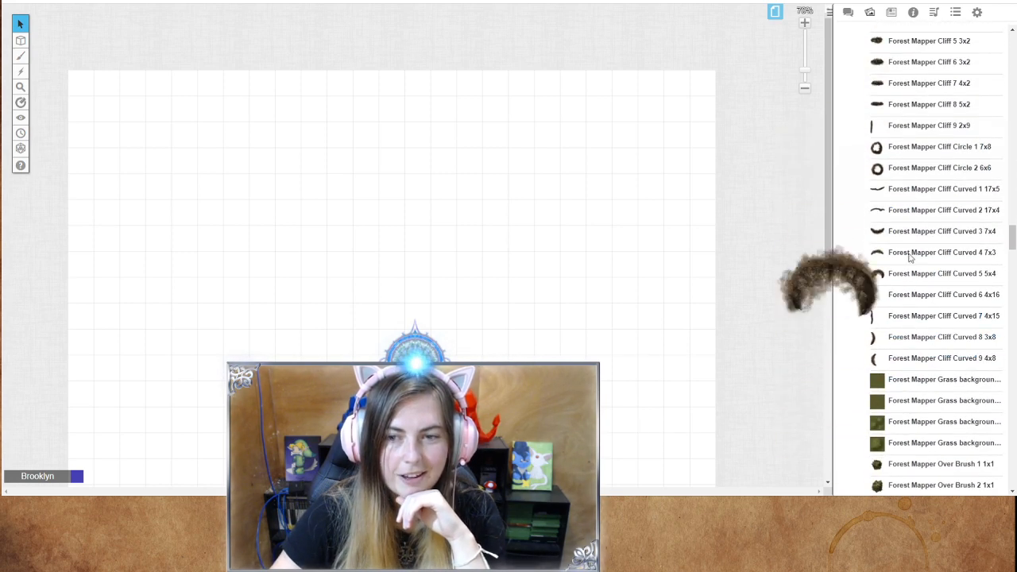
scroll(891, 355, "down", 1)
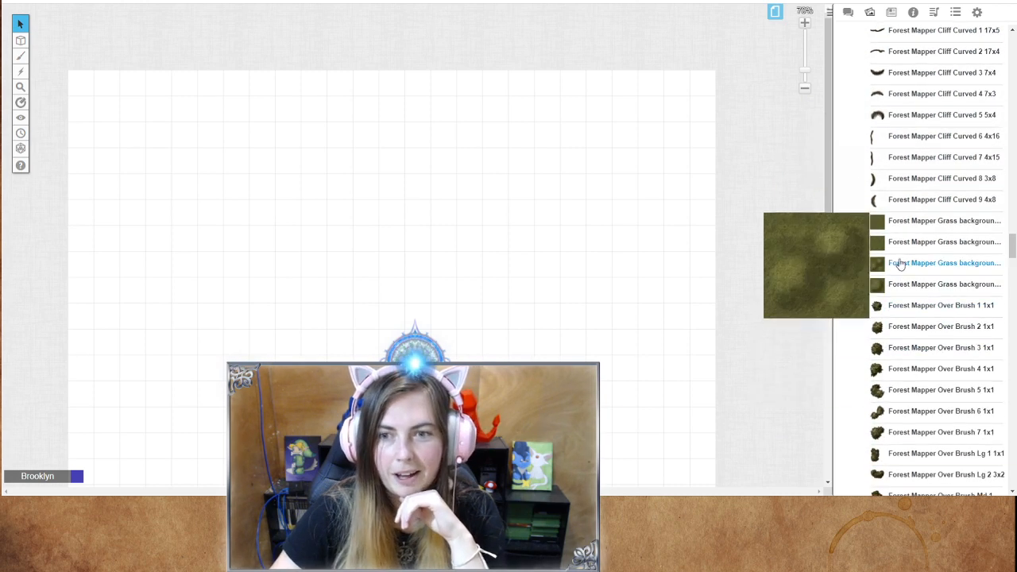
Step: Place the first Forest Mapper Grass background tile on the page and assign it to the map layer
left_click_drag(901, 224, 404, 193)
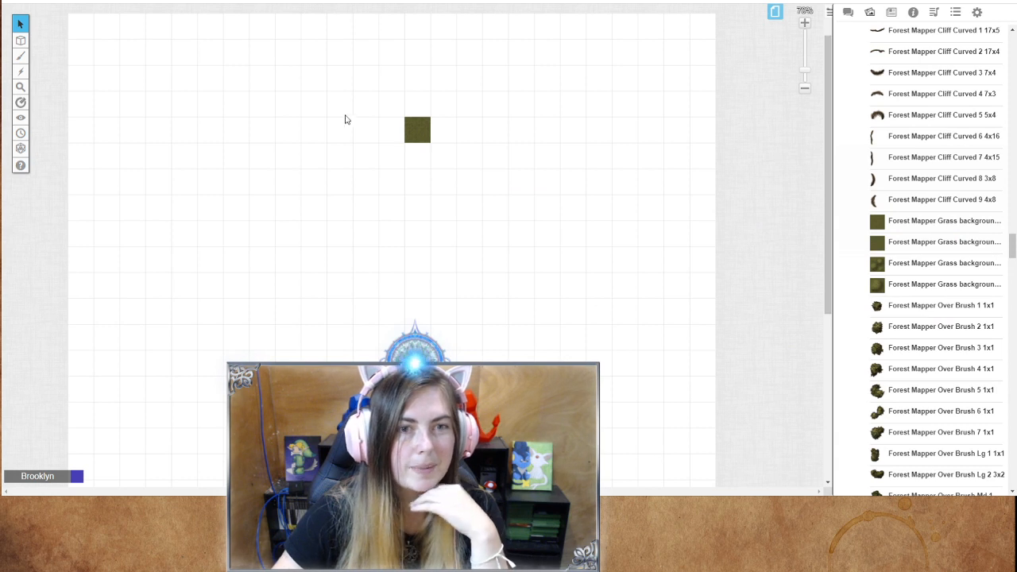
left_click(416, 129)
right_click(416, 128)
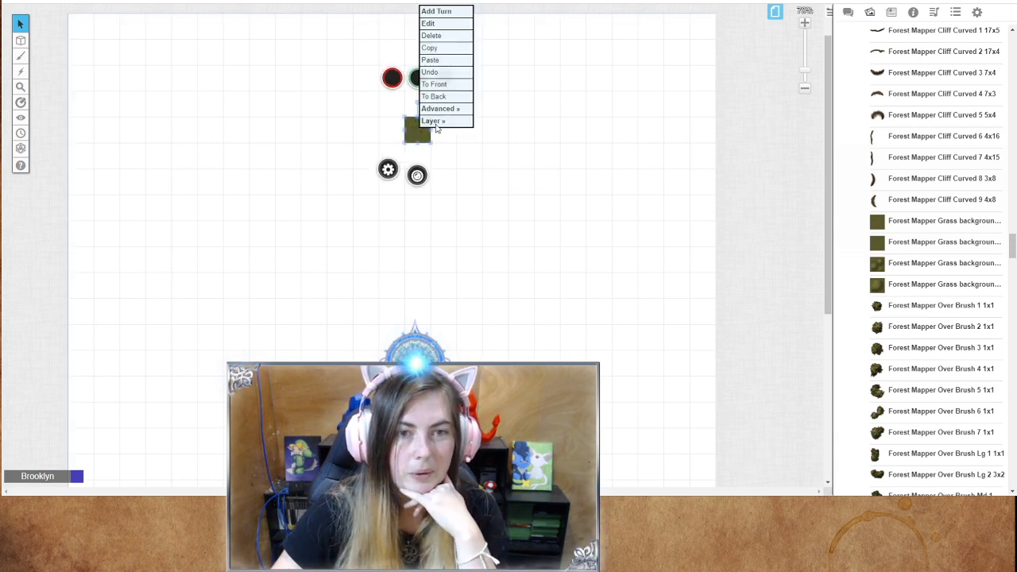
mouse_move(435, 121)
left_click(492, 110)
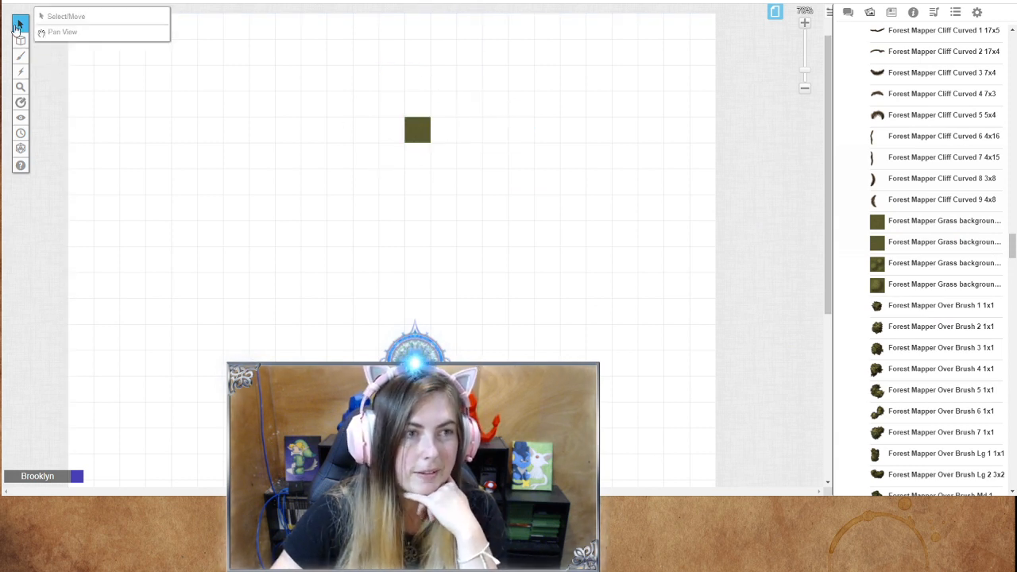
Step: On the Map & Background layer, stretch the grass tile so that it covers the entire page
mouse_move(20, 28)
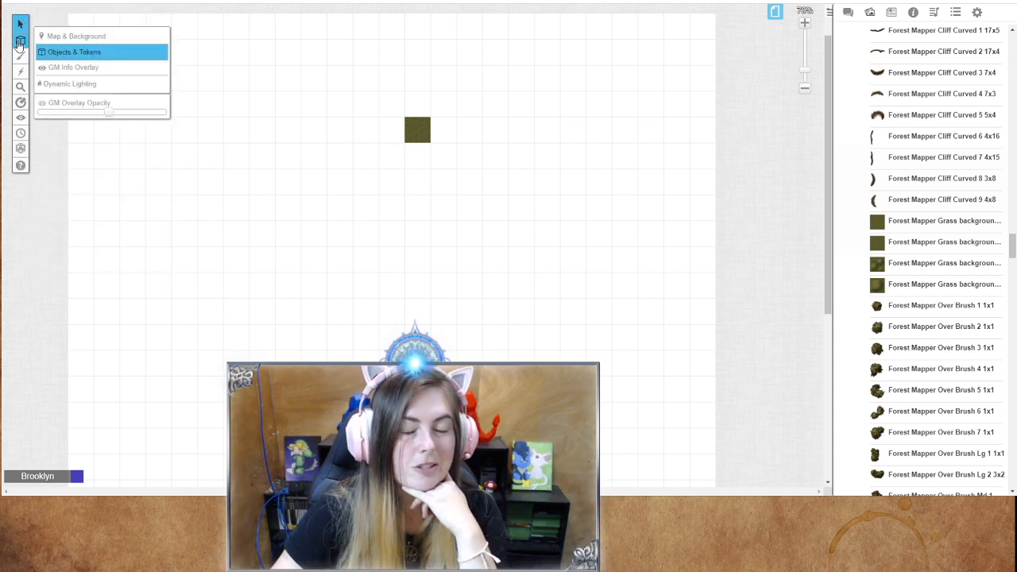
mouse_move(19, 62)
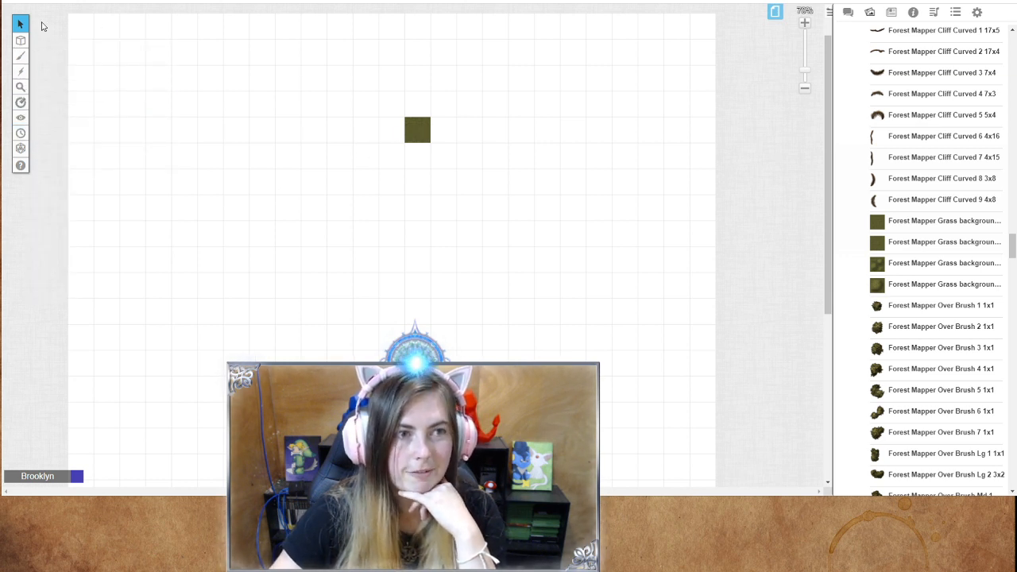
left_click(80, 36)
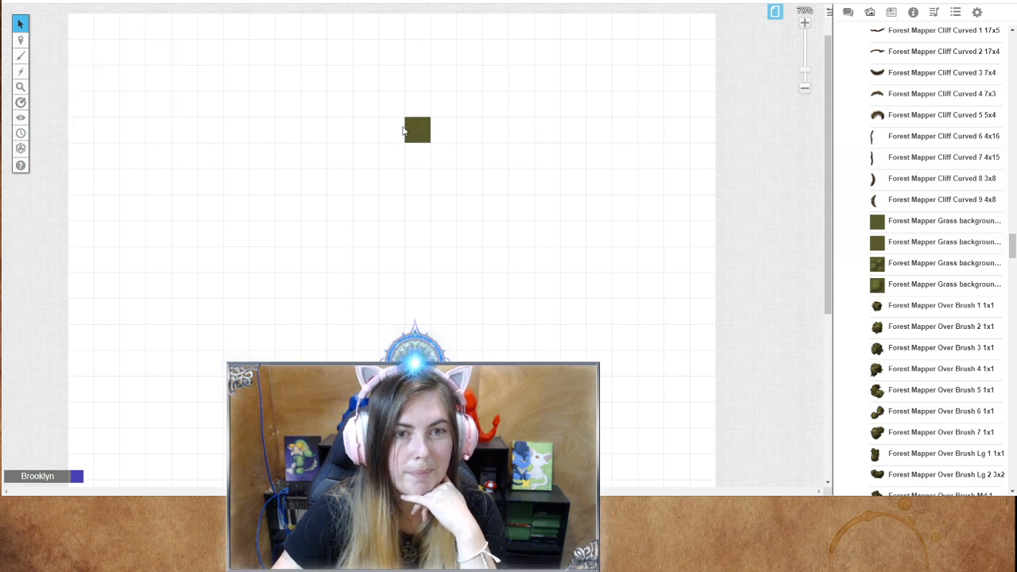
left_click_drag(403, 131, 707, 475)
scroll(667, 316, "down", 1)
scroll(712, 405, "down", 2)
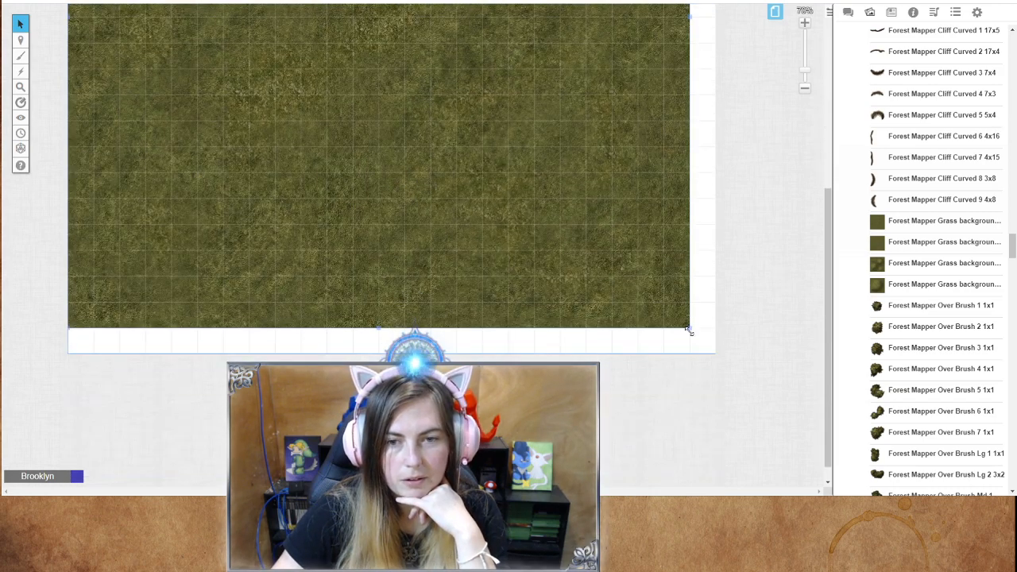
left_click_drag(689, 331, 717, 352)
scroll(733, 352, "up", 2)
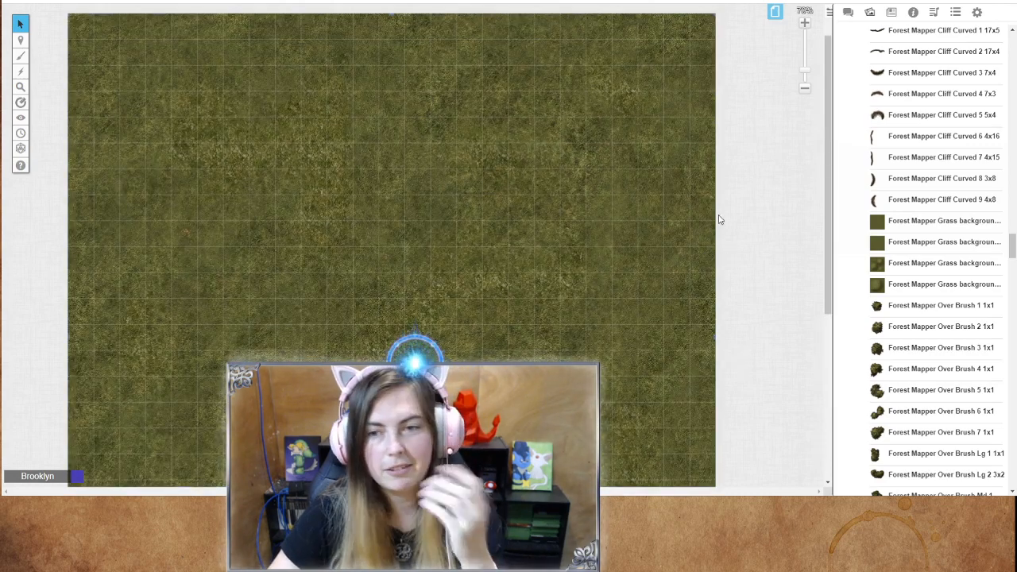
Step: Add a long curved Forest Mapper cliff, enlarge it and rotate it so it runs diagonally across the middle of the map
scroll(902, 188, "up", 3)
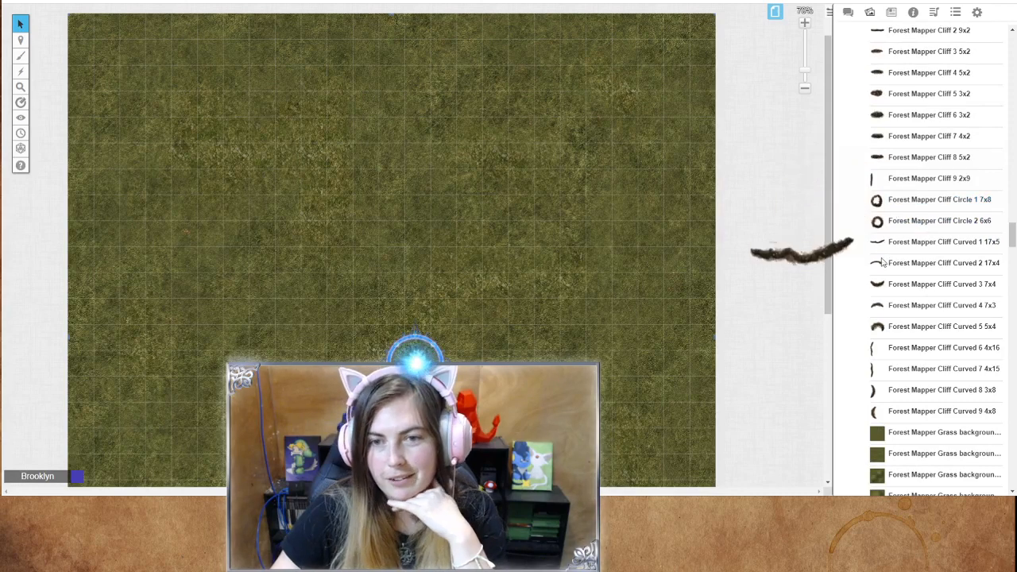
scroll(890, 361, "down", 2)
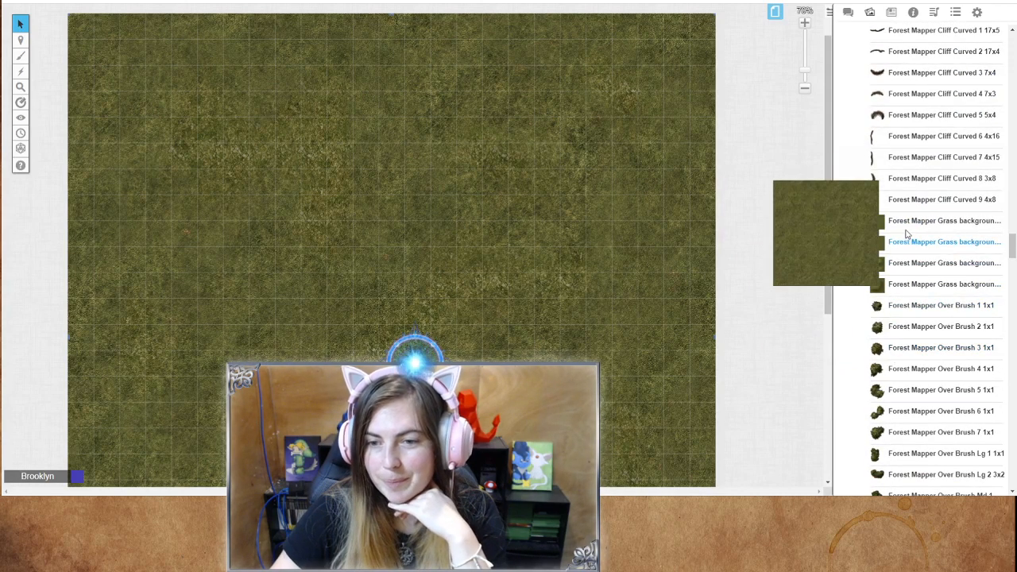
left_click_drag(881, 240, 486, 197)
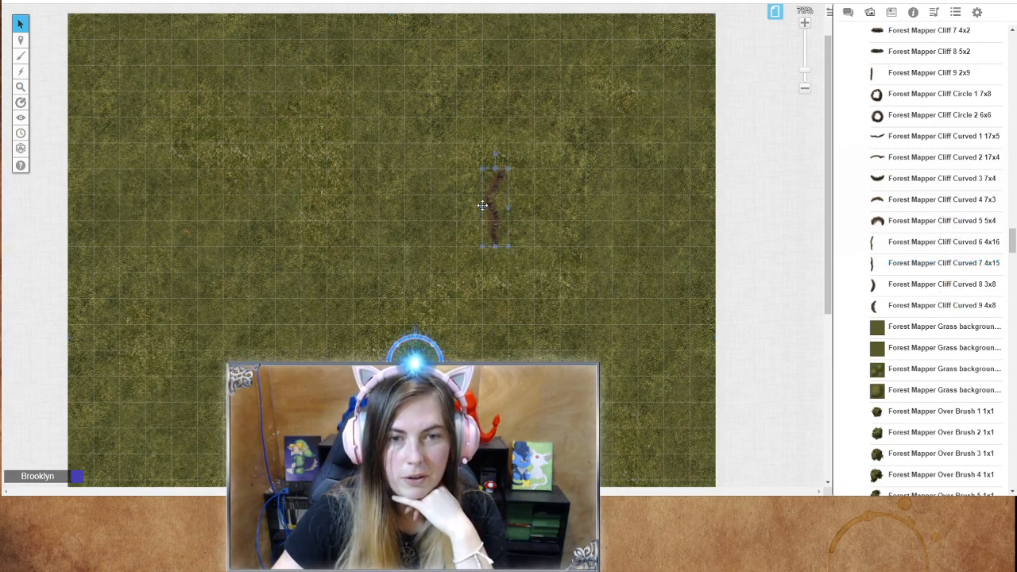
left_click_drag(481, 207, 410, 209)
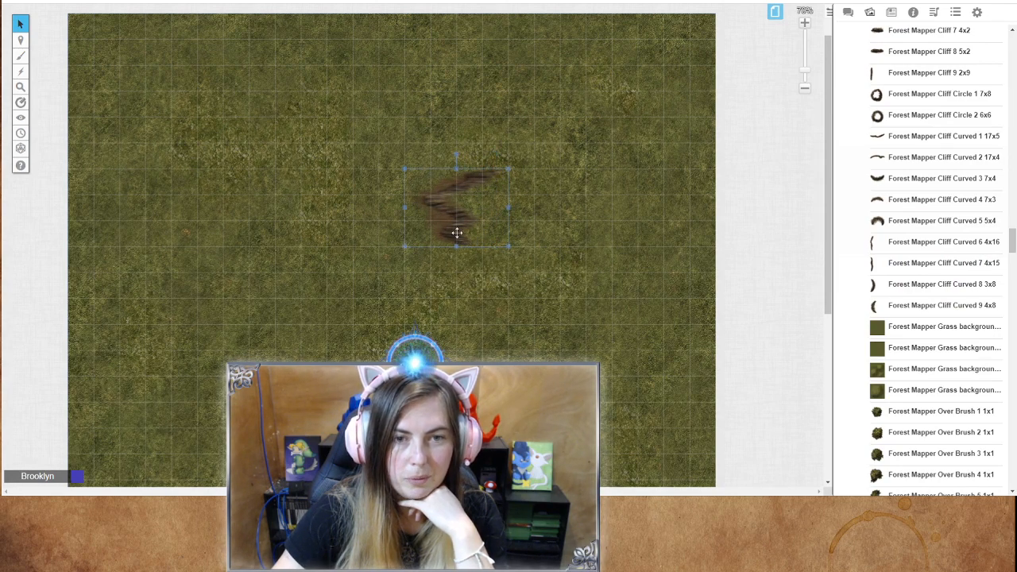
left_click_drag(456, 246, 456, 373)
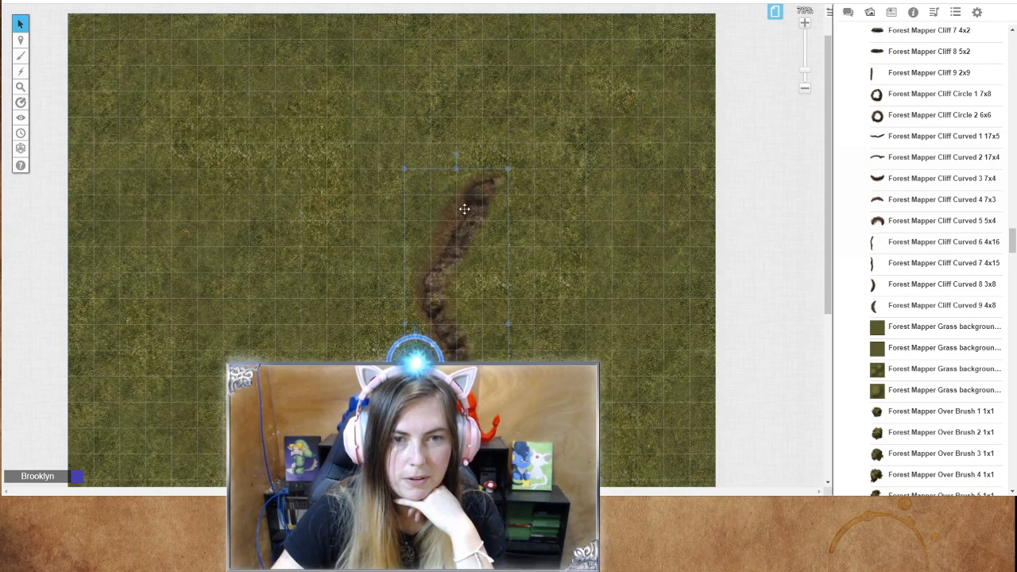
left_click_drag(456, 163, 344, 111)
left_click_drag(516, 300, 609, 300)
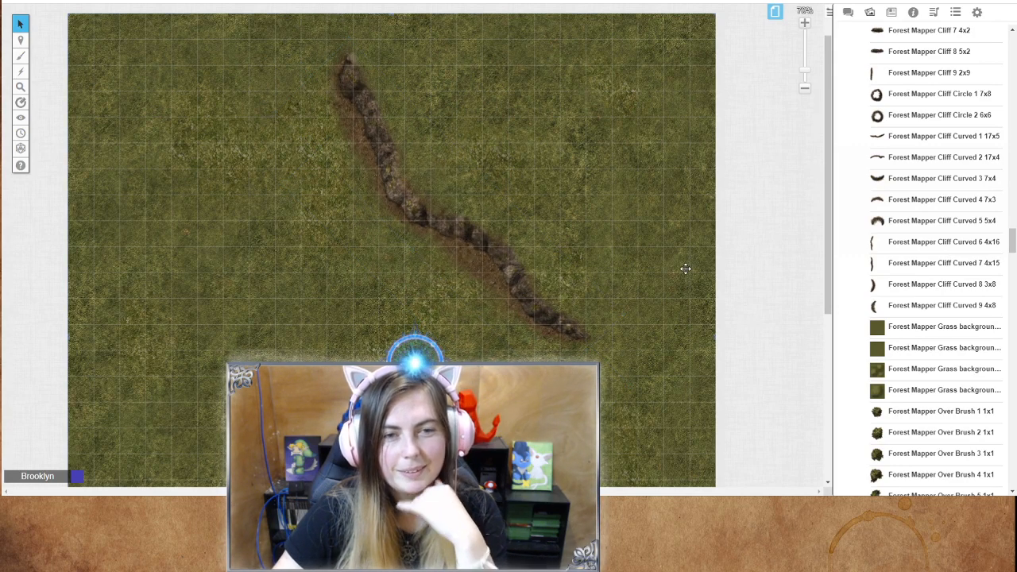
Step: Place Forest Mapper Cliff Circle 2 near the map's upper right corner and enlarge it to about 6 by 6 grid squares
left_click_drag(874, 284, 843, 283)
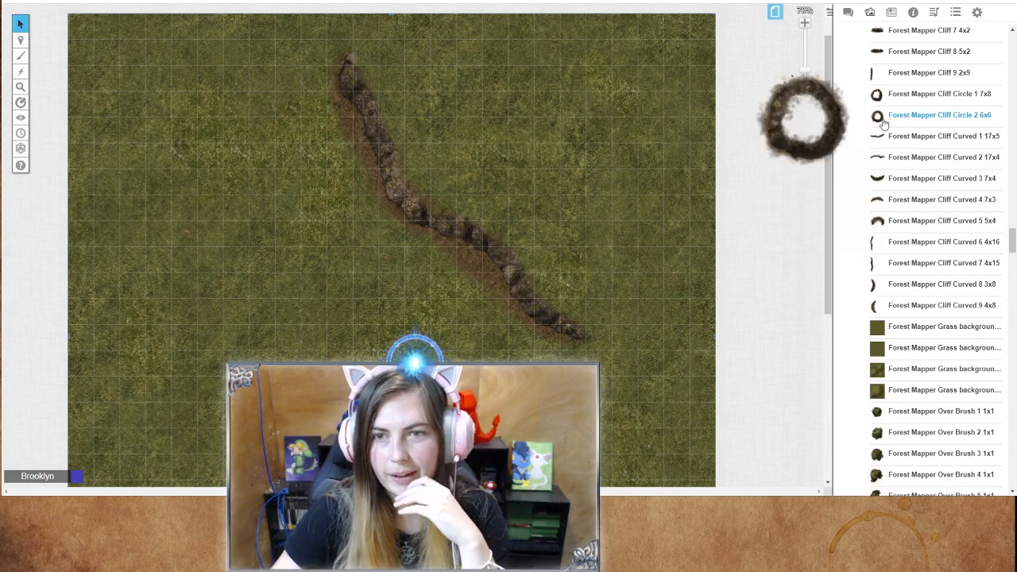
left_click_drag(883, 123, 651, 104)
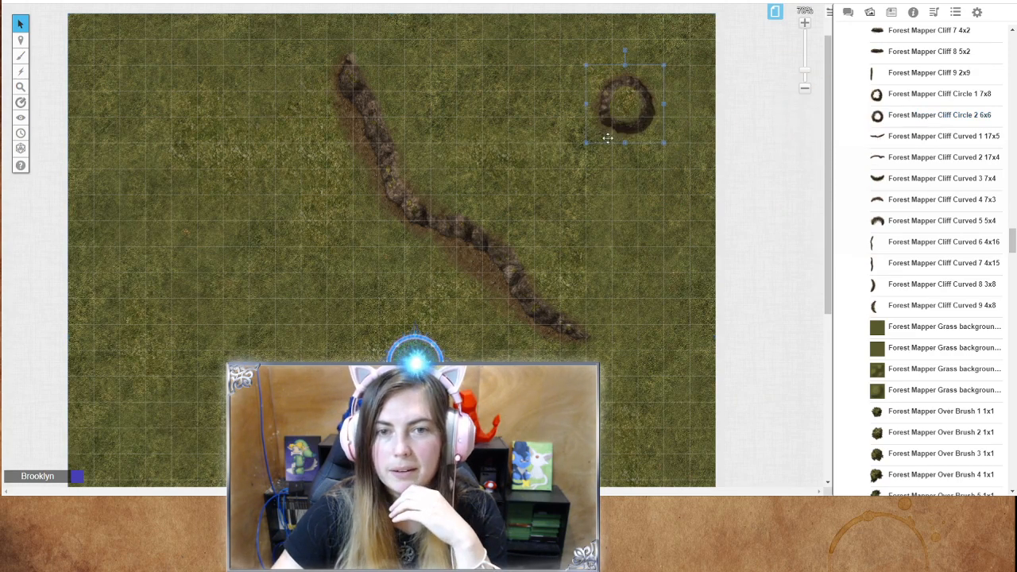
left_click_drag(583, 144, 510, 198)
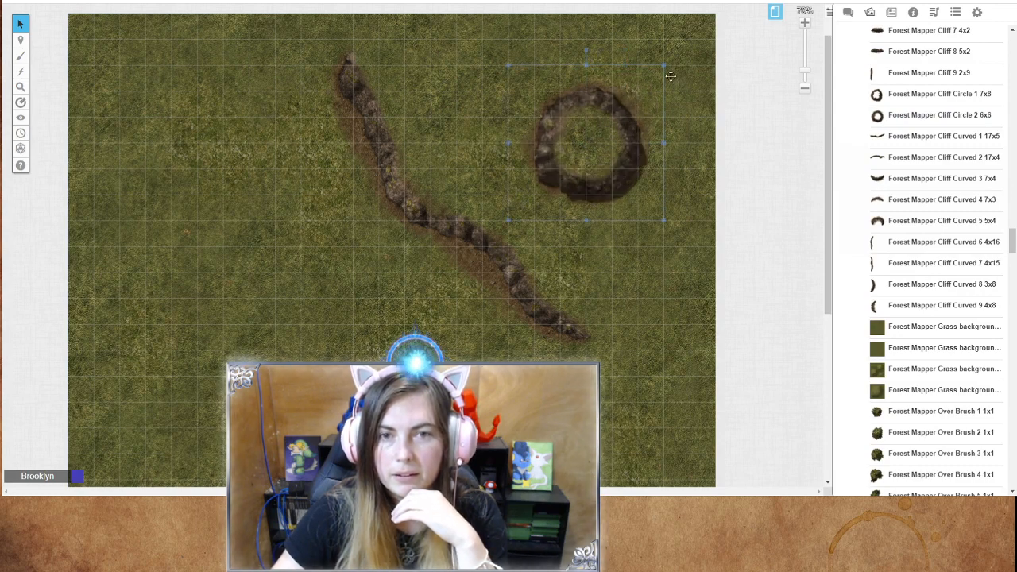
Step: Move the cliff circle across the map to its left edge, beside the diagonal cliff
left_click_drag(547, 103, 600, 155)
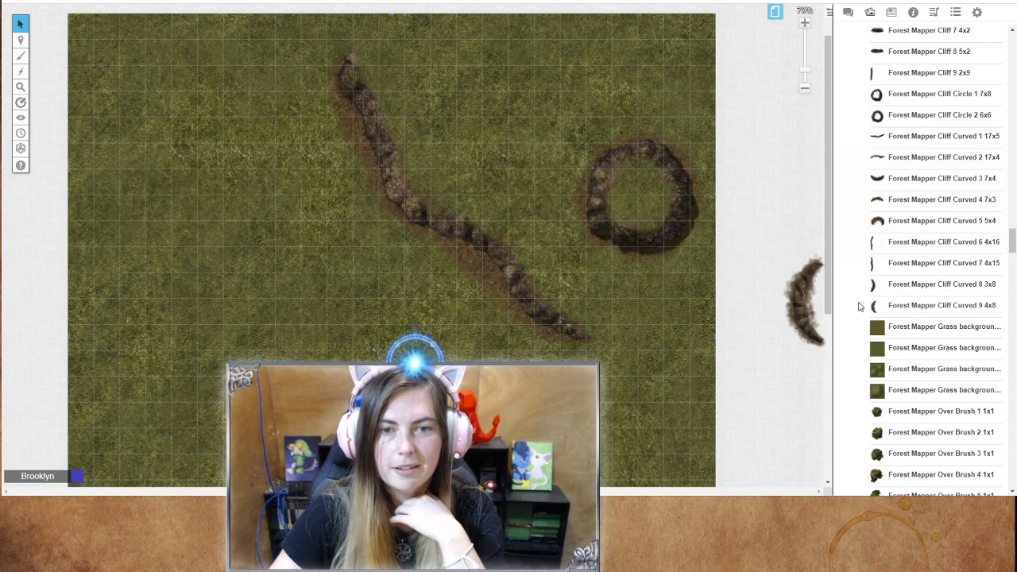
scroll(909, 282, "down", 3)
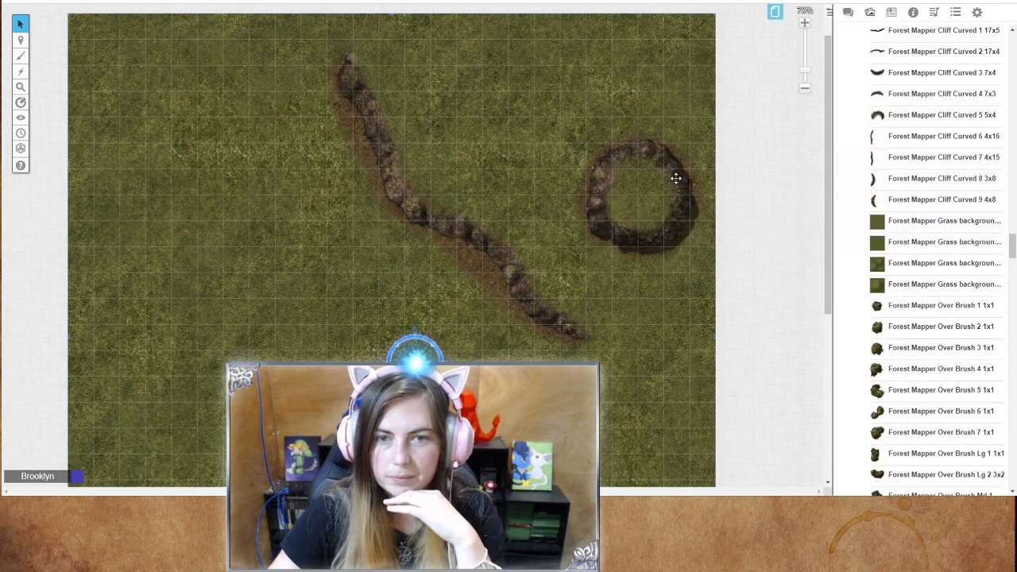
left_click_drag(676, 178, 182, 178)
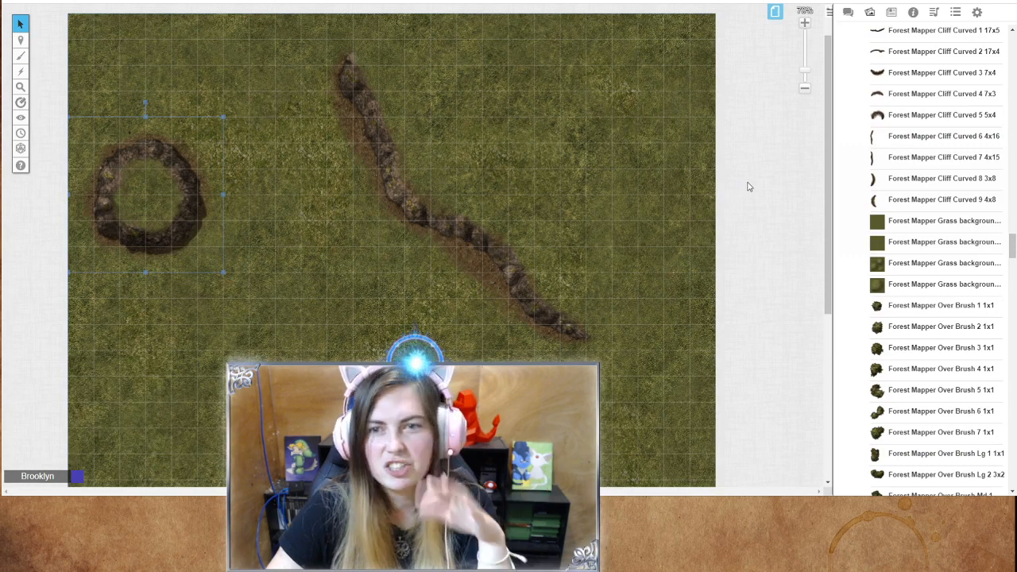
mouse_move(866, 183)
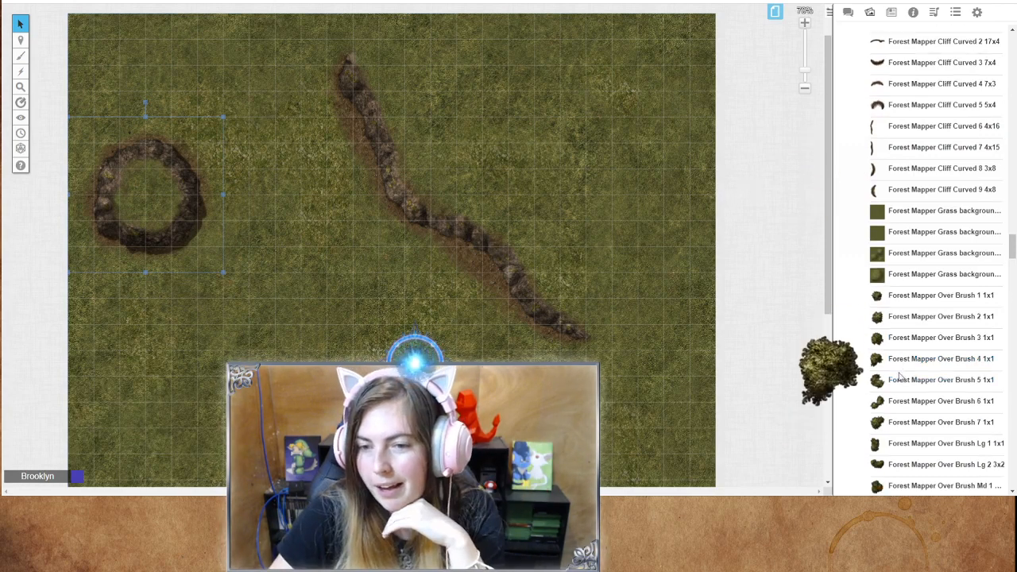
Step: Place Forest Mapper Path Thick 2 below the diagonal cliff and stretch it to about 23 by 4 grid squares
scroll(891, 387, "down", 2)
scroll(889, 387, "down", 8)
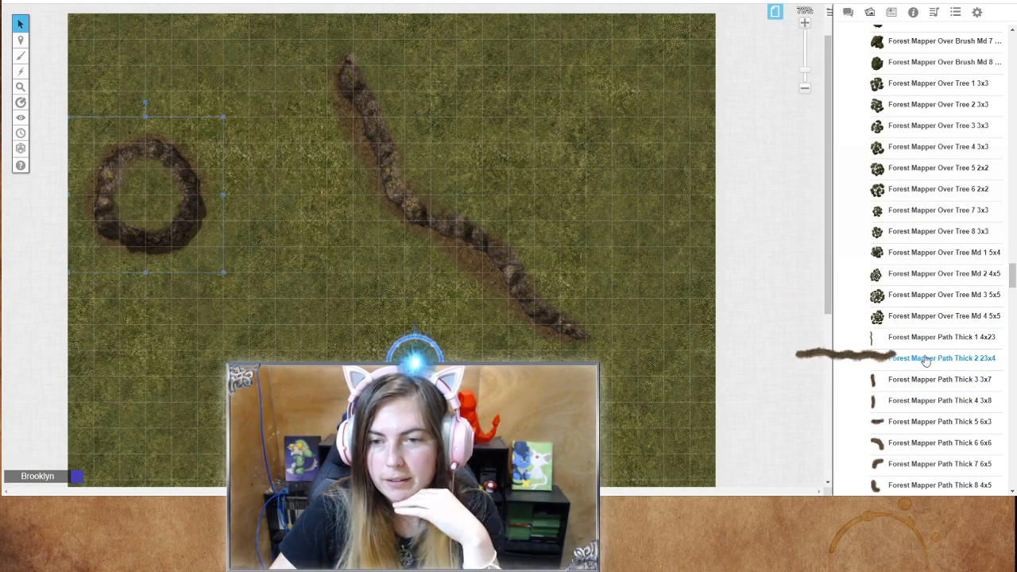
left_click_drag(925, 360, 430, 310)
scroll(375, 235, "down", 1)
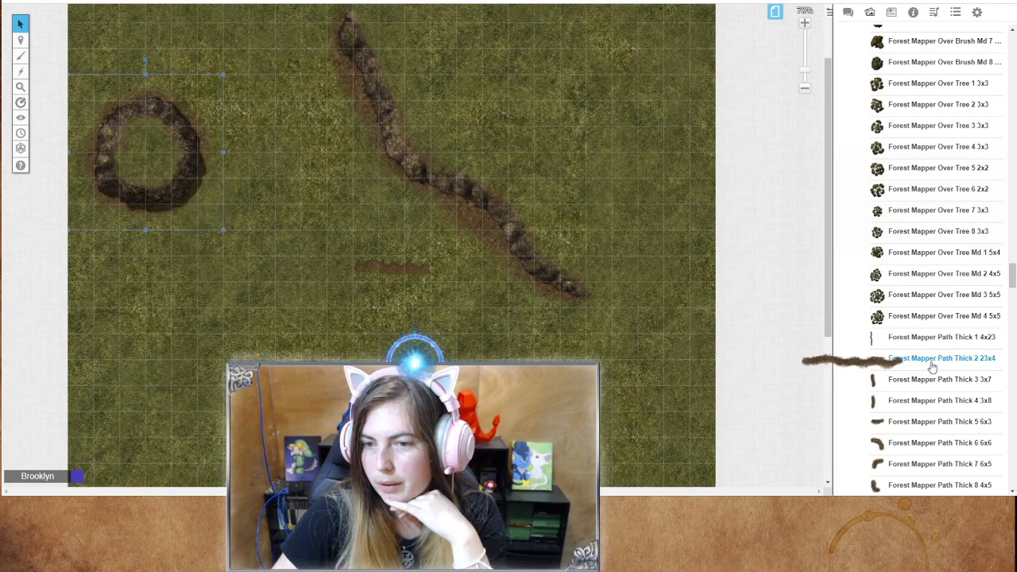
left_click(392, 270)
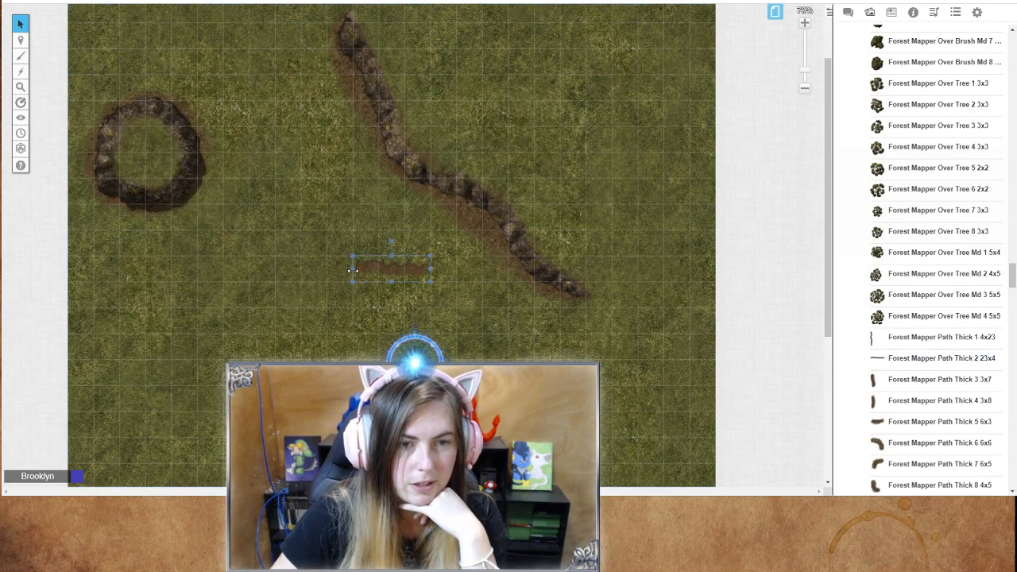
left_click_drag(335, 271, 271, 274)
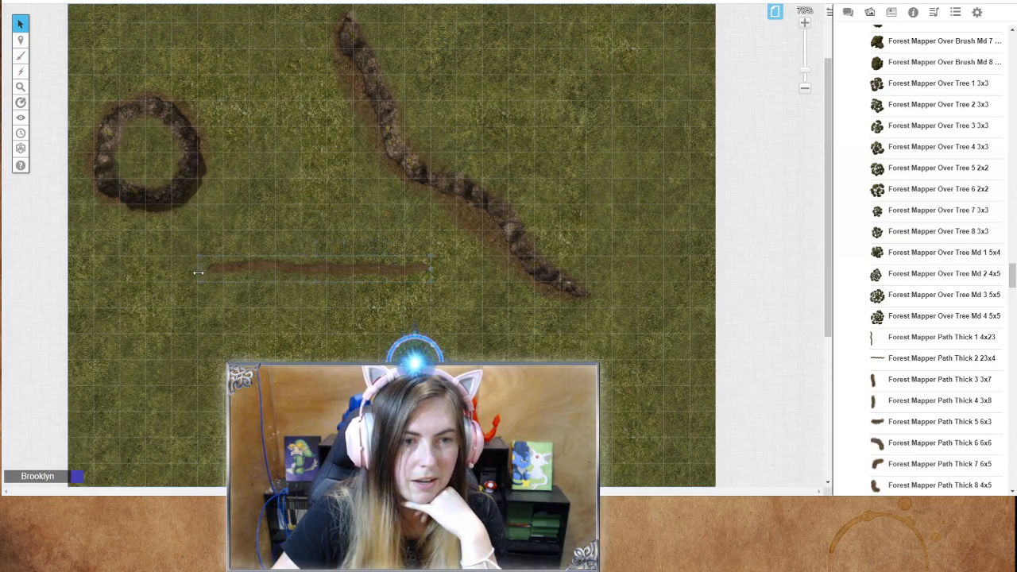
left_click_drag(199, 272, 167, 271)
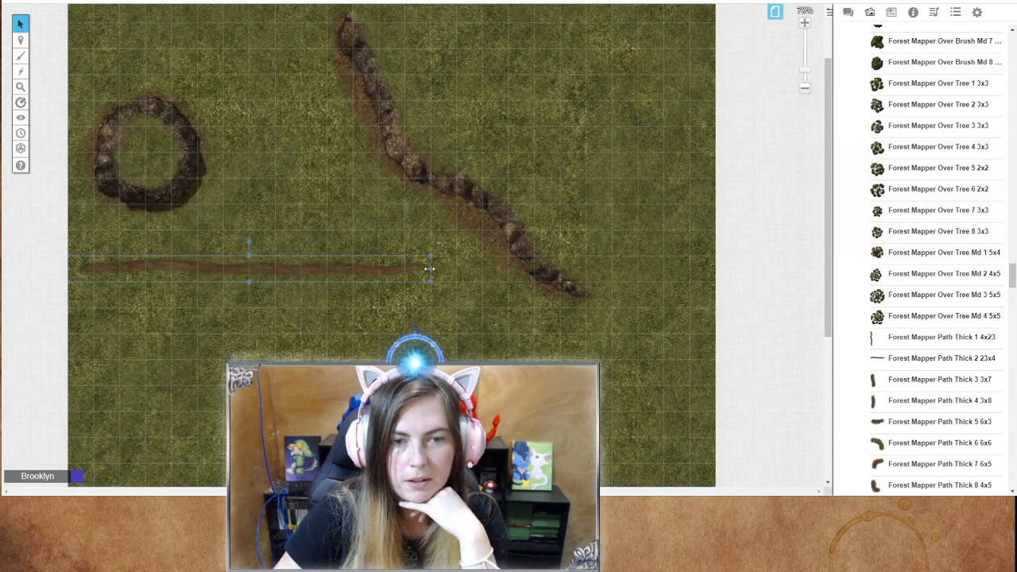
left_click_drag(469, 269, 645, 278)
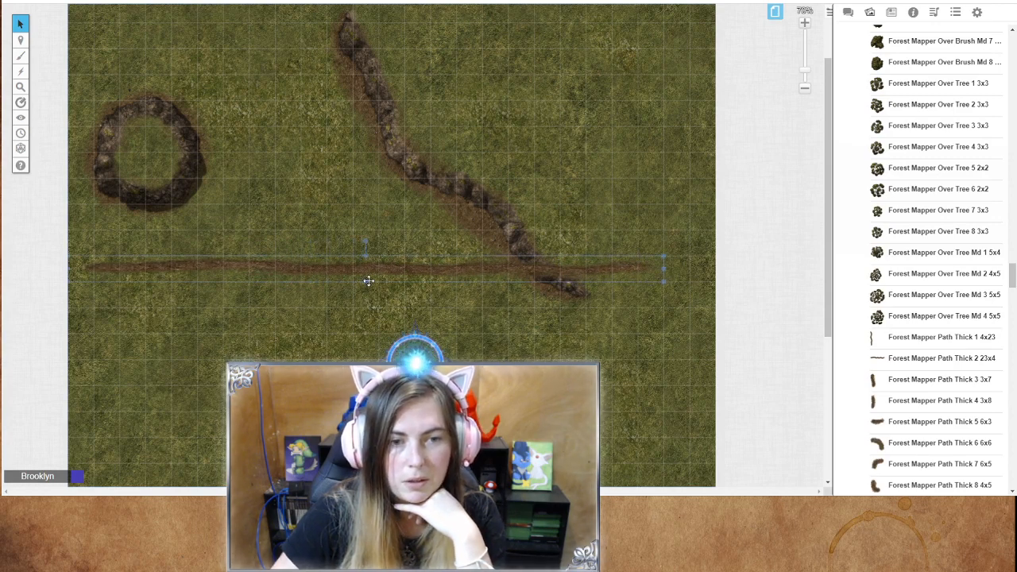
left_click_drag(366, 282, 367, 356)
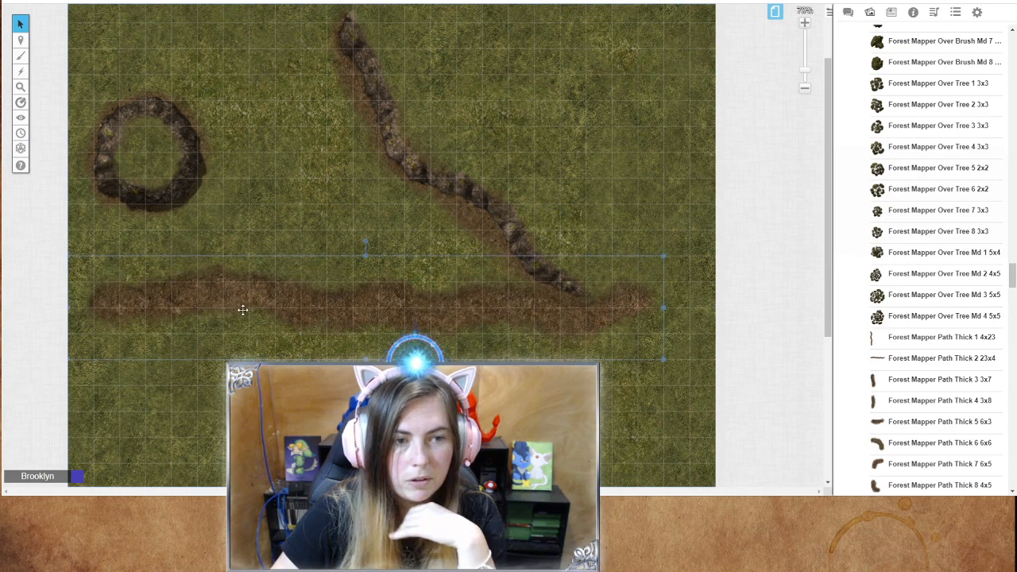
Step: Rotate the long path and move it so it runs diagonally between the cliff circle and the long cliff
left_click_drag(367, 242, 412, 274)
left_click_drag(389, 319, 468, 325)
left_click_drag(410, 281, 421, 258)
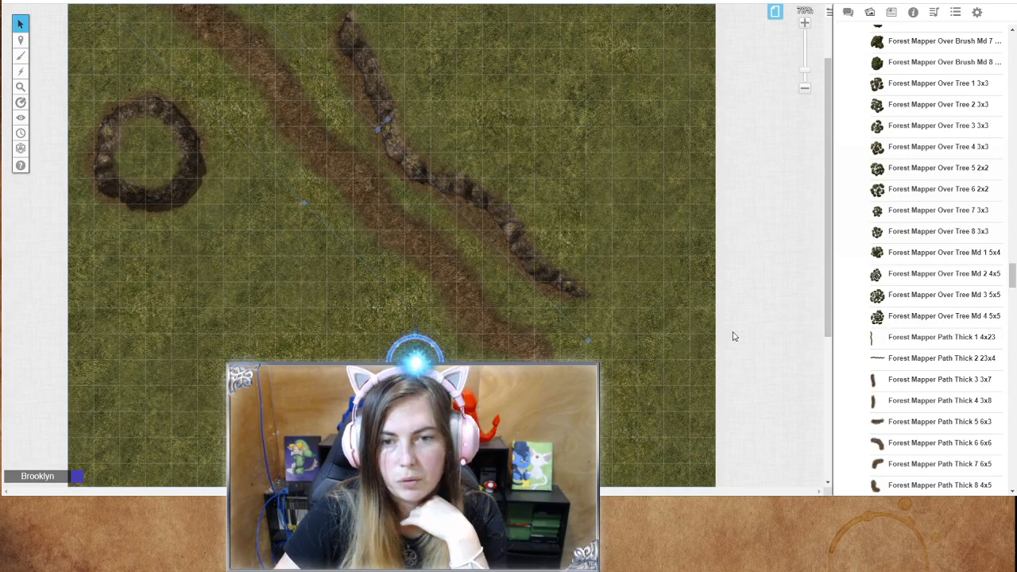
Step: Add Forest Mapper Path Thick 6, enlarge it to about 4 by 4 grid squares and join it to the long path's lower end
scroll(734, 341, "down", 2)
left_click_drag(914, 453, 617, 309)
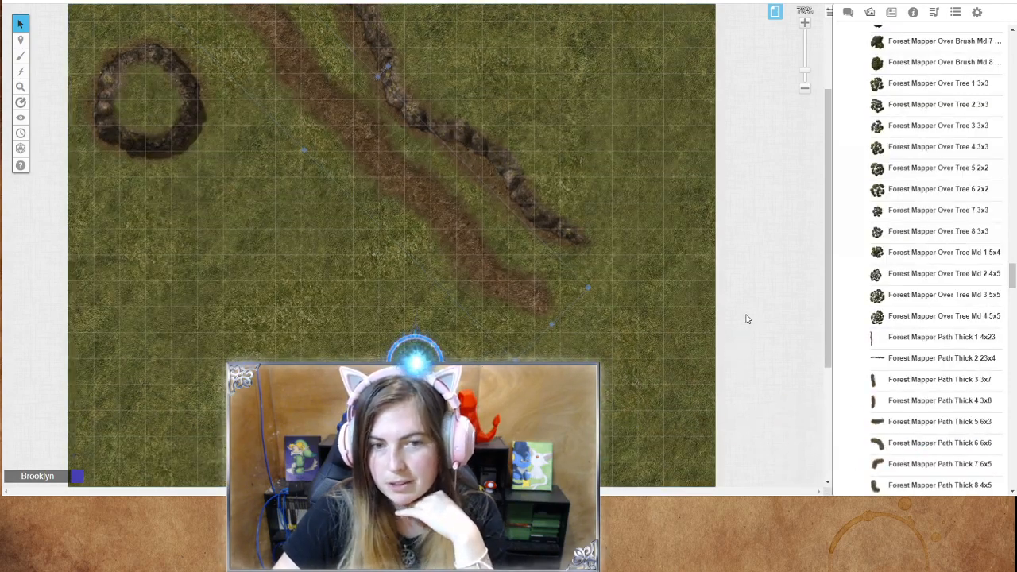
scroll(640, 254, "down", 4)
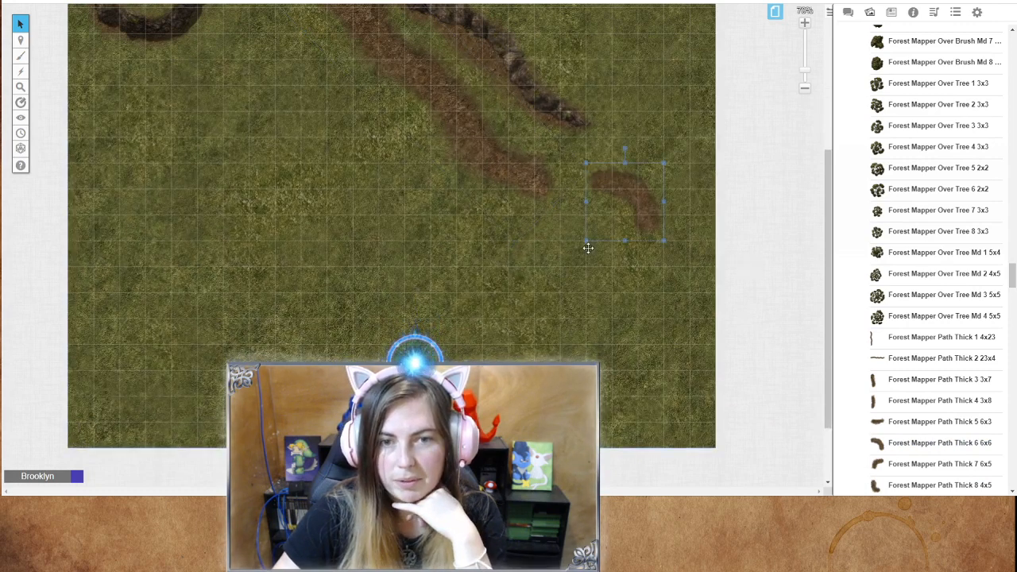
left_click_drag(582, 242, 560, 266)
left_click_drag(627, 223, 601, 215)
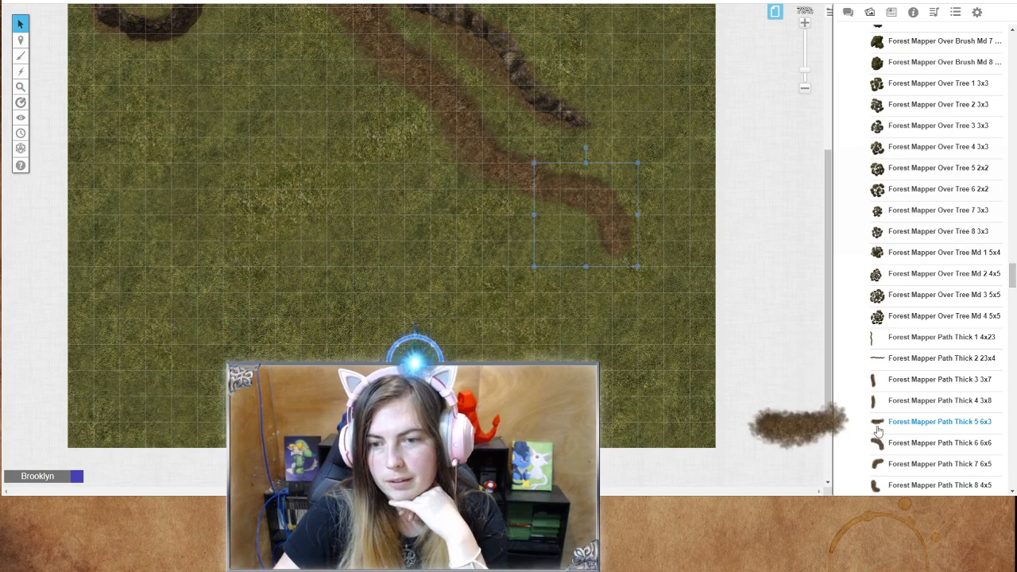
Step: Add Forest Mapper Path Thick 5, enlarge it to about 5 by 2 squares and rotate it to continue the path from the curved piece
left_click_drag(873, 421, 621, 328)
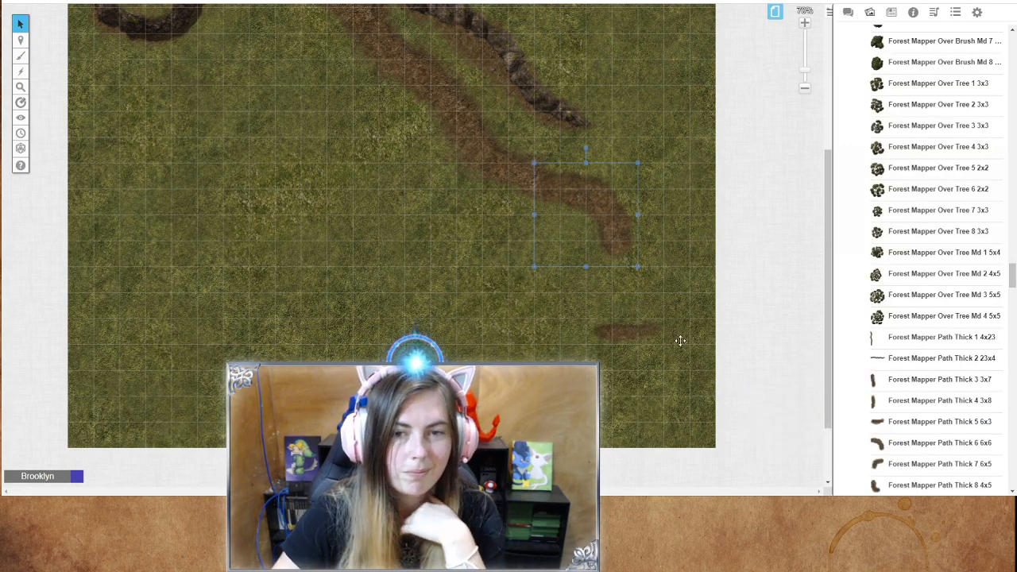
left_click(636, 332)
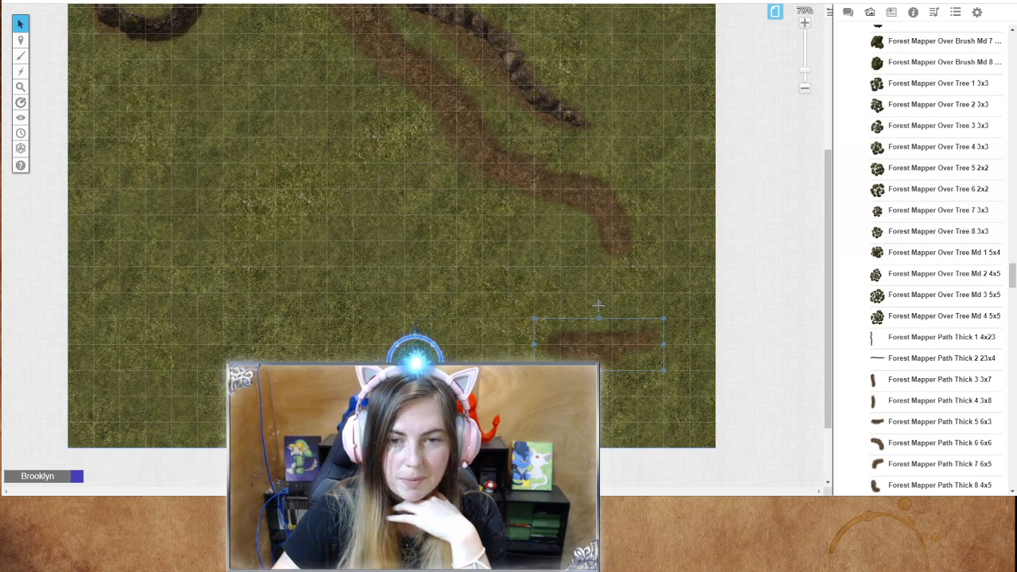
left_click_drag(598, 304, 645, 281)
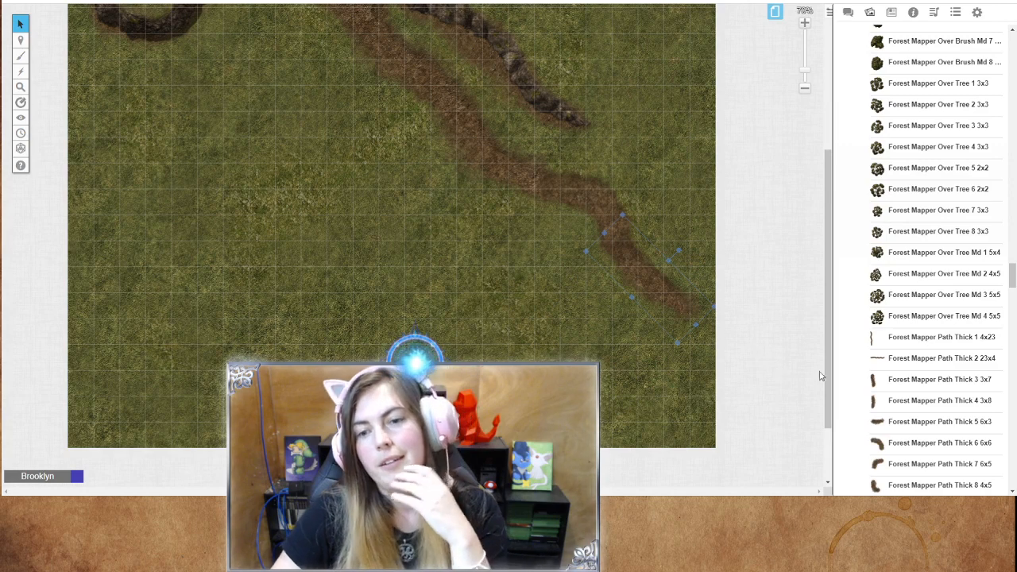
left_click(681, 204)
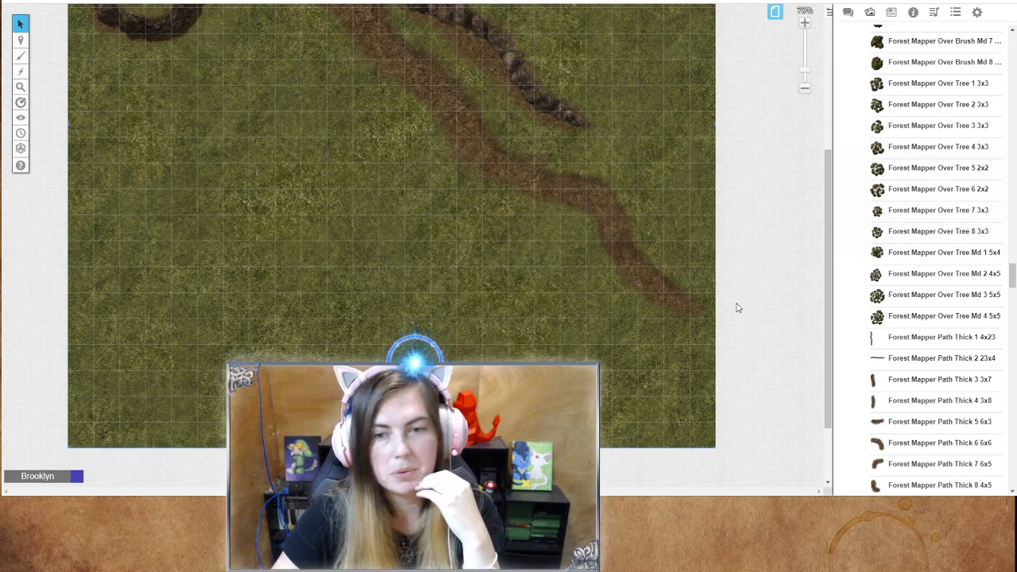
Step: Add Forest Mapper Path Thick 4, enlarge and rotate it, and move it to the path's end at the map's right edge
left_click_drag(874, 400, 781, 367)
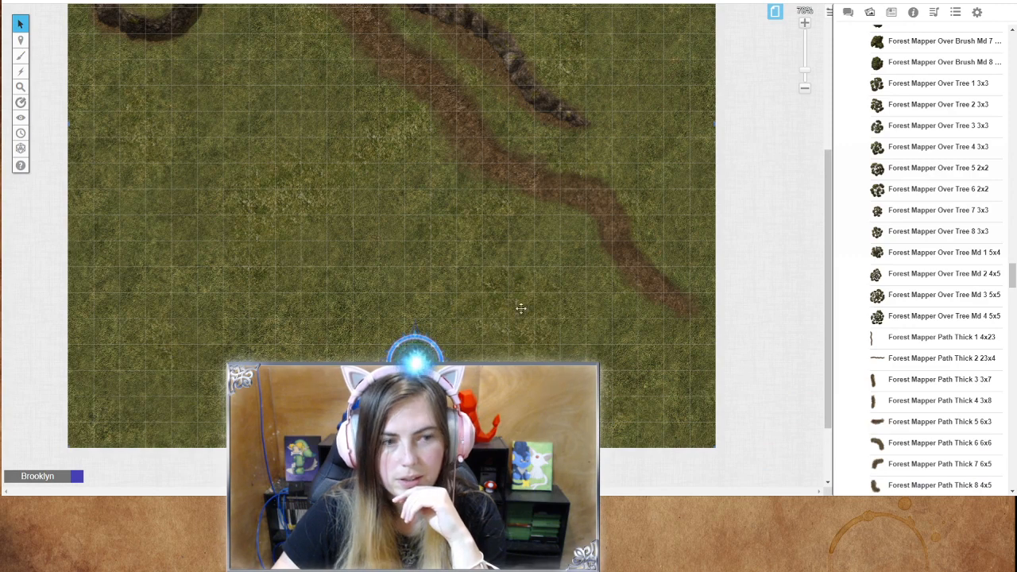
left_click_drag(585, 327, 611, 396)
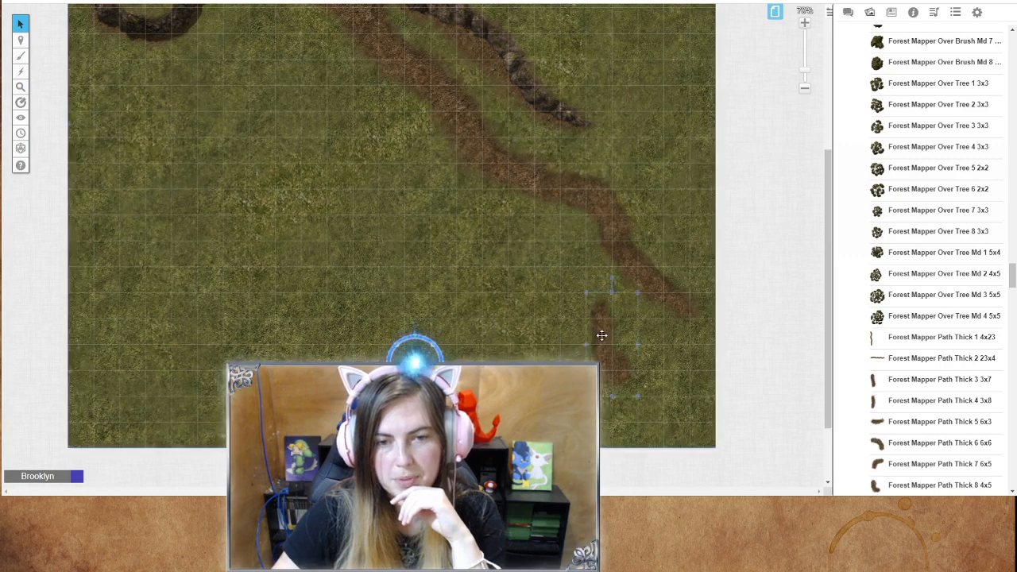
left_click_drag(579, 347, 653, 346)
left_click_drag(650, 276, 607, 300)
left_click_drag(629, 346, 705, 322)
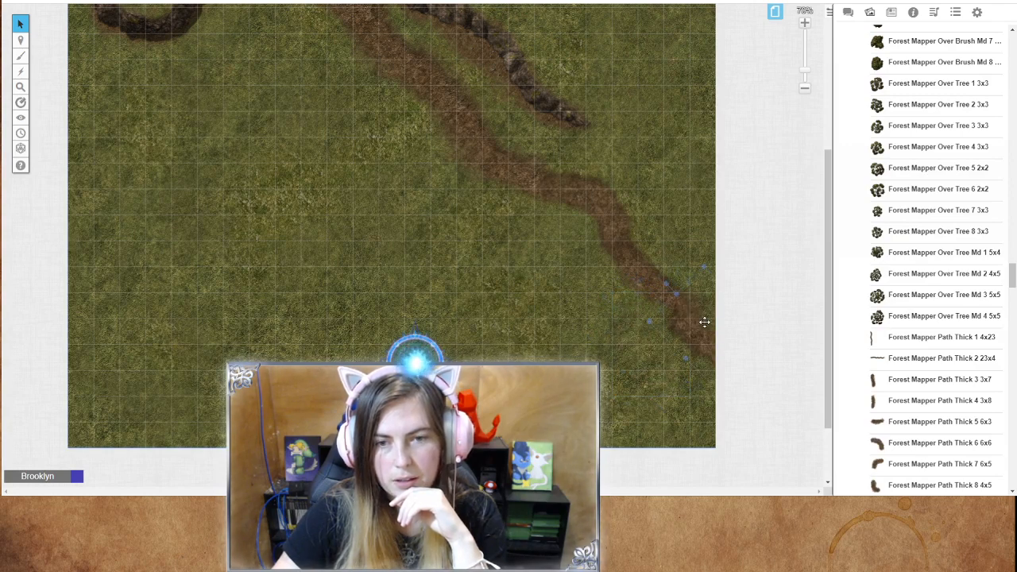
Step: Mark the last path piece as a drawing and nudge it off the grid to line up with the path
right_click(698, 338)
mouse_move(727, 319)
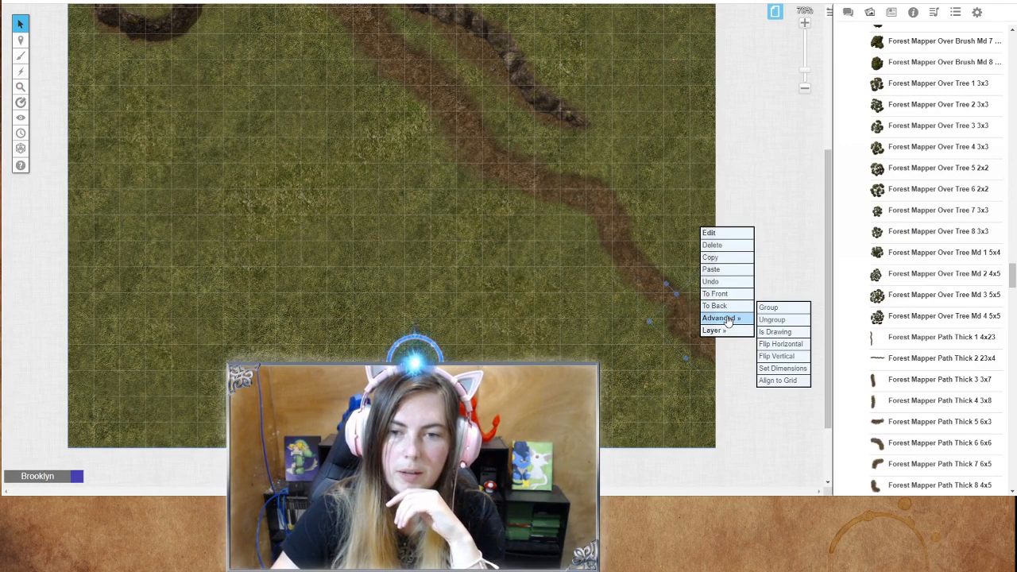
left_click(773, 332)
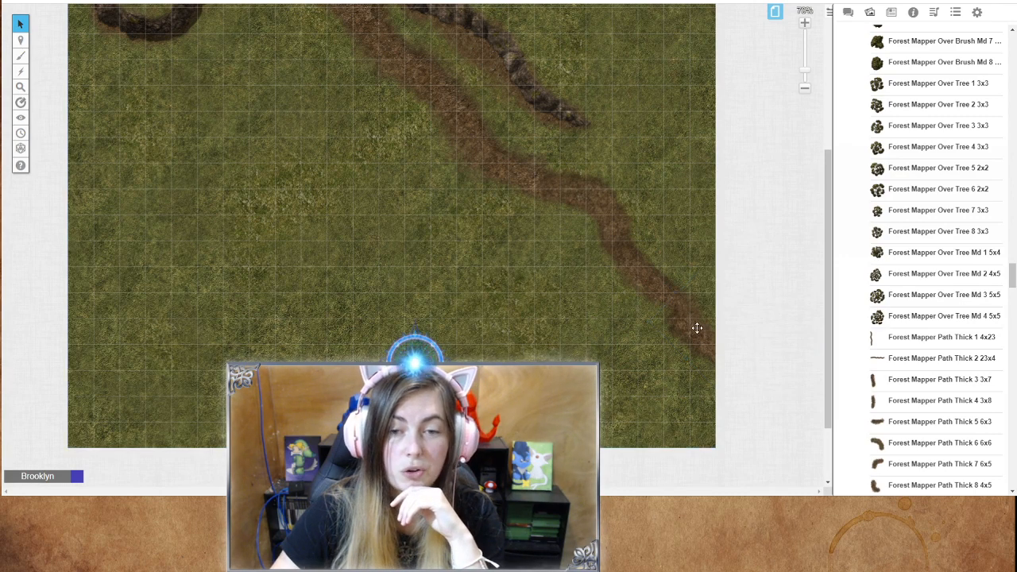
left_click(680, 316)
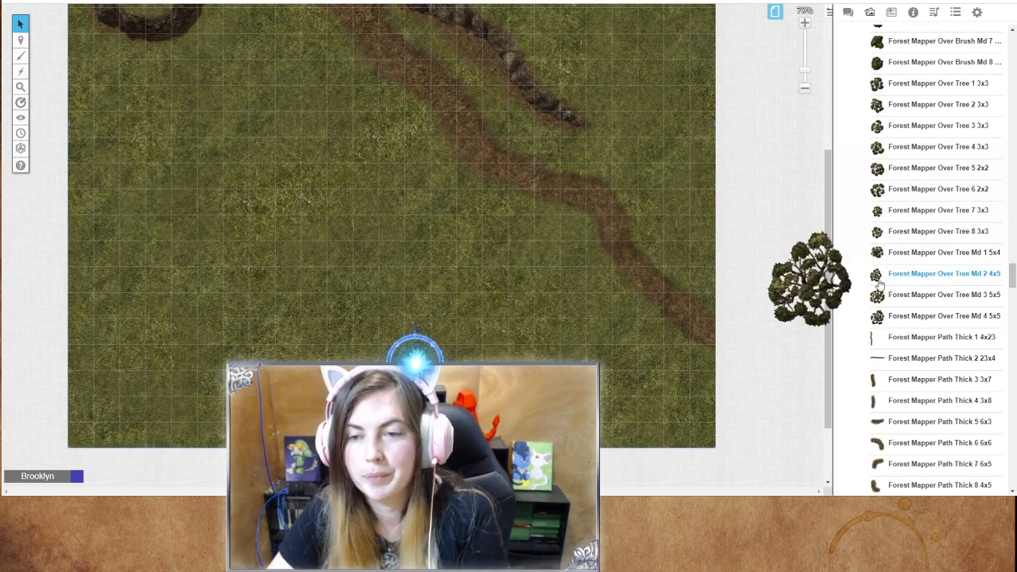
Step: Place Forest Mapper Pond 2 on the open grass southwest of the path
scroll(779, 246, "up", 5)
scroll(640, 320, "down", 6)
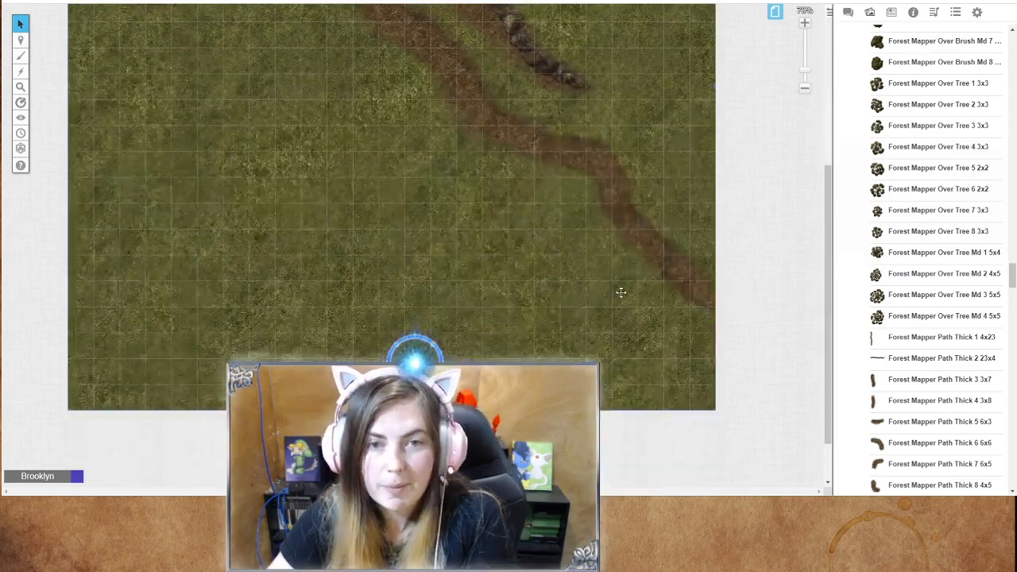
scroll(498, 227, "up", 3)
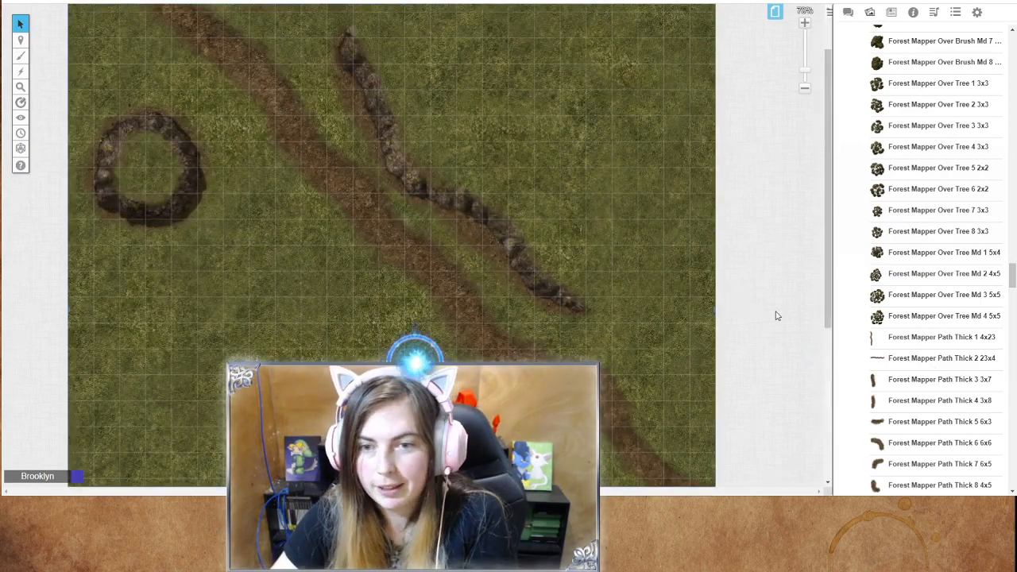
scroll(776, 313, "down", 2)
scroll(896, 310, "down", 6)
scroll(893, 309, "down", 3)
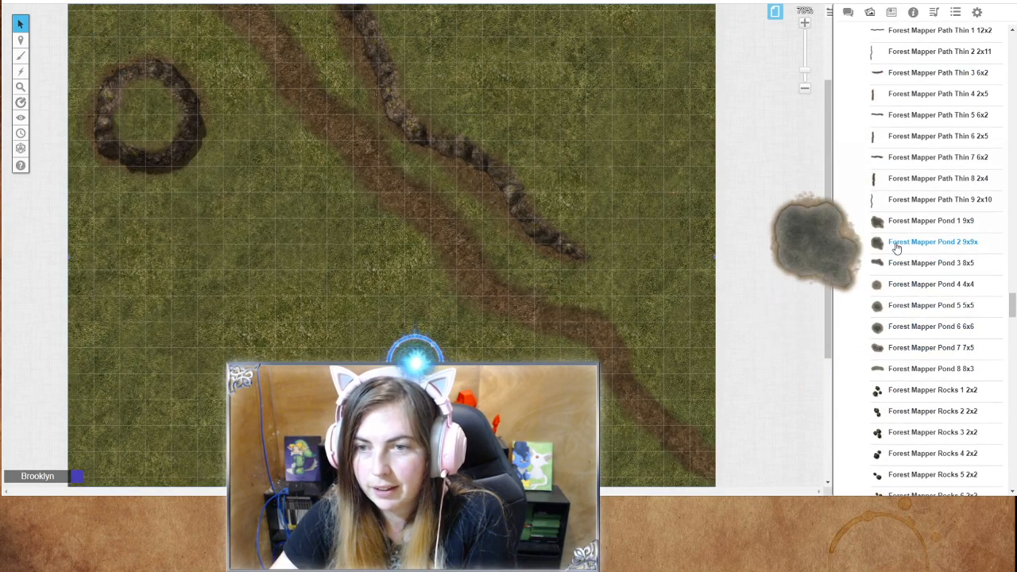
scroll(339, 333, "down", 3)
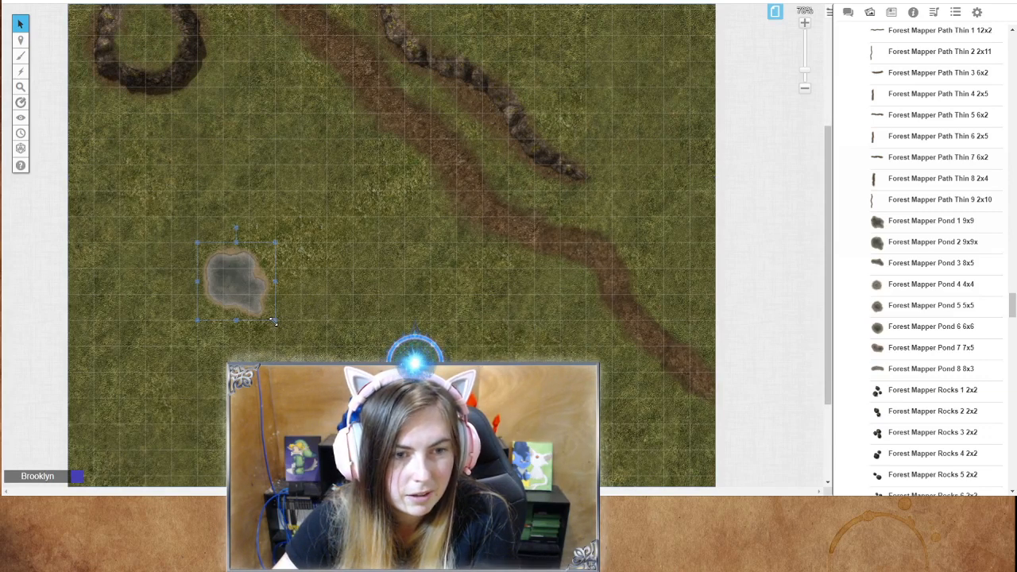
Step: Enlarge the pond to about 9 by 9 grid squares and move it toward the map's lower left corner
left_click_drag(273, 321, 340, 362)
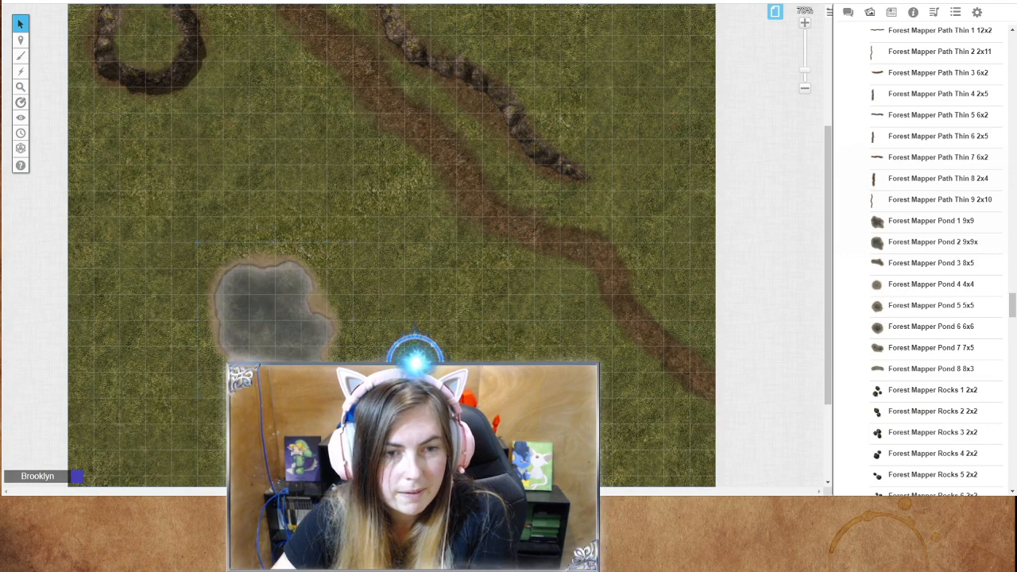
left_click_drag(351, 396, 430, 476)
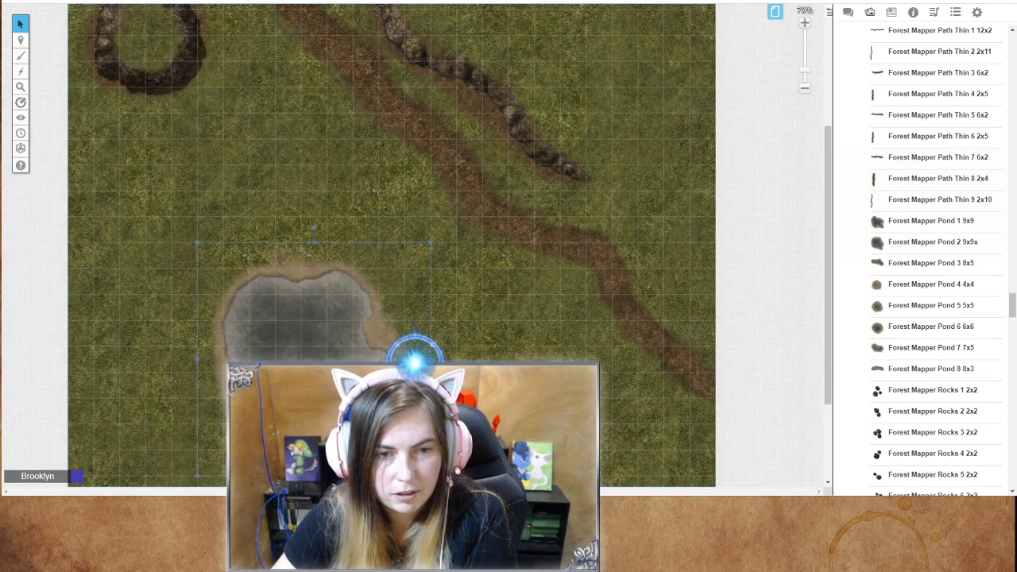
left_click_drag(355, 344, 252, 294)
Step: Place Forest Mapper Rocks 1 just southwest of the path's curved section and enlarge it to about 3 by 3 grid squares
scroll(252, 294, "down", 1)
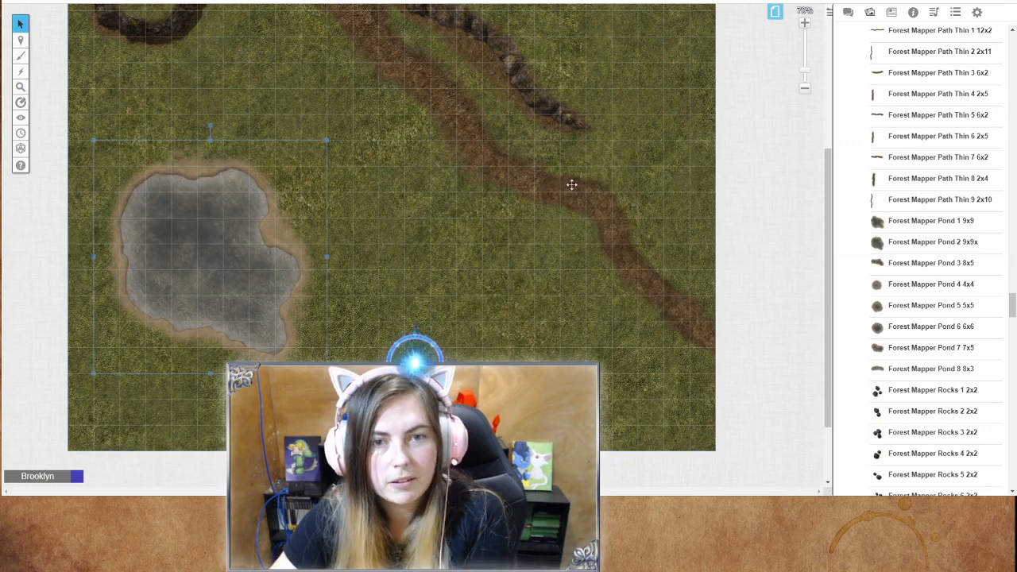
scroll(935, 447, "down", 1)
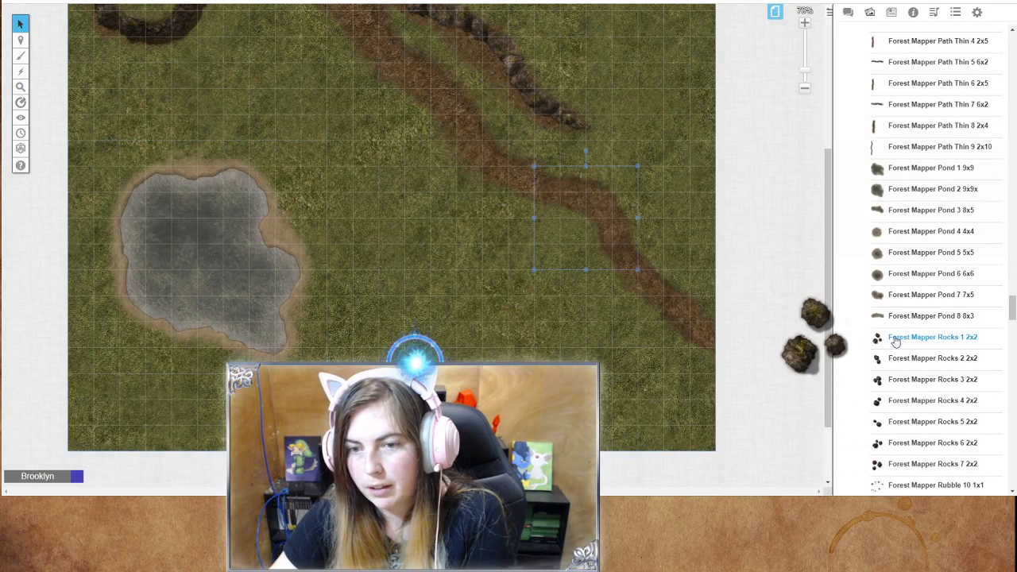
left_click_drag(896, 341, 550, 268)
Step: Place small rubble pieces of about 2 by 2 grid squares at the path's middle, between the ringed cliff and path, and at its southeast end
scroll(848, 423, "down", 2)
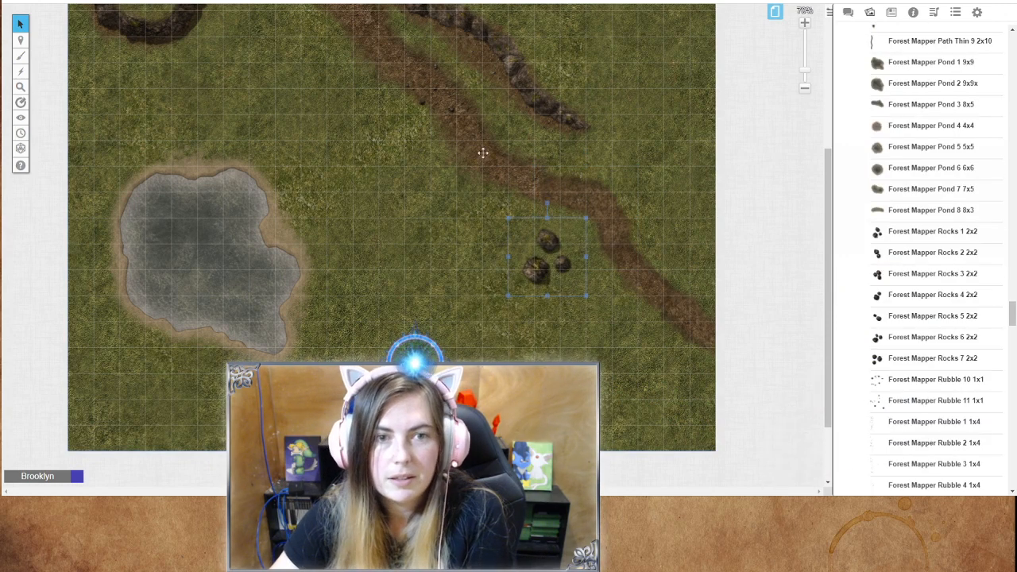
scroll(498, 238, "up", 1)
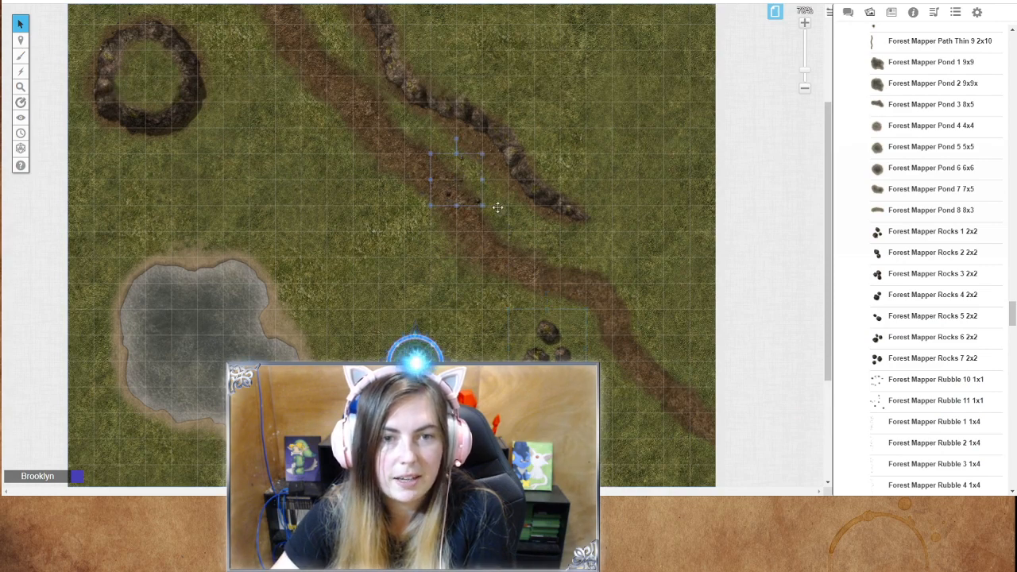
scroll(918, 367, "up", 1)
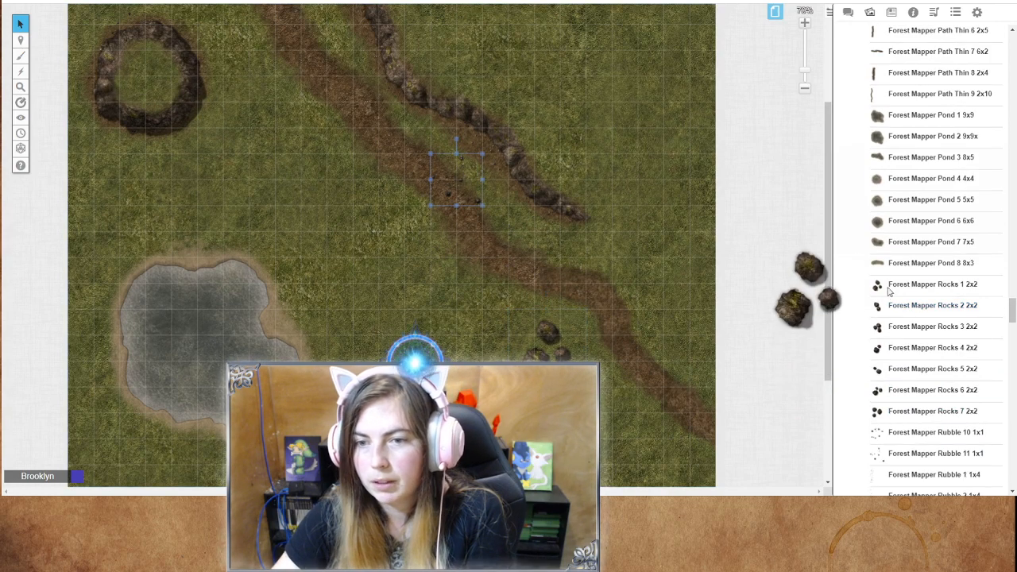
mouse_move(890, 287)
left_mouse_down()
mouse_move(580, 213)
mouse_move(653, 227)
mouse_move(561, 222)
mouse_move(874, 278)
left_mouse_up()
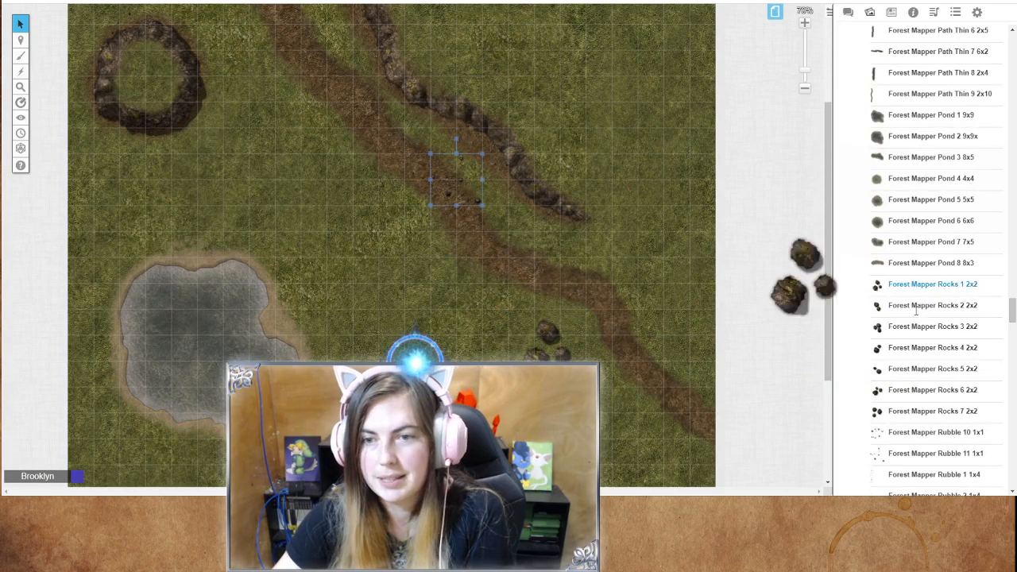
left_click_drag(876, 429, 258, 123)
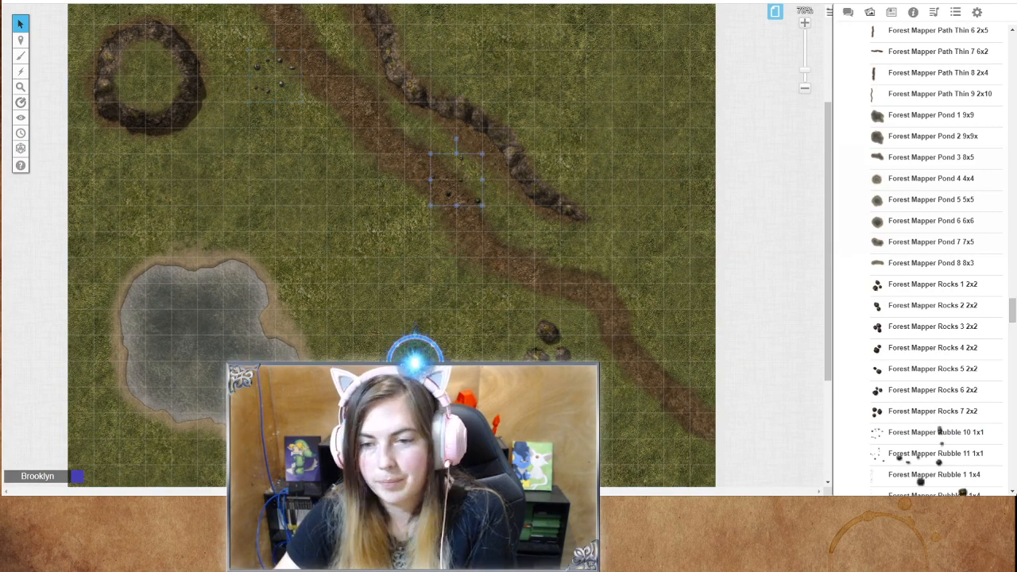
scroll(890, 449, "down", 3)
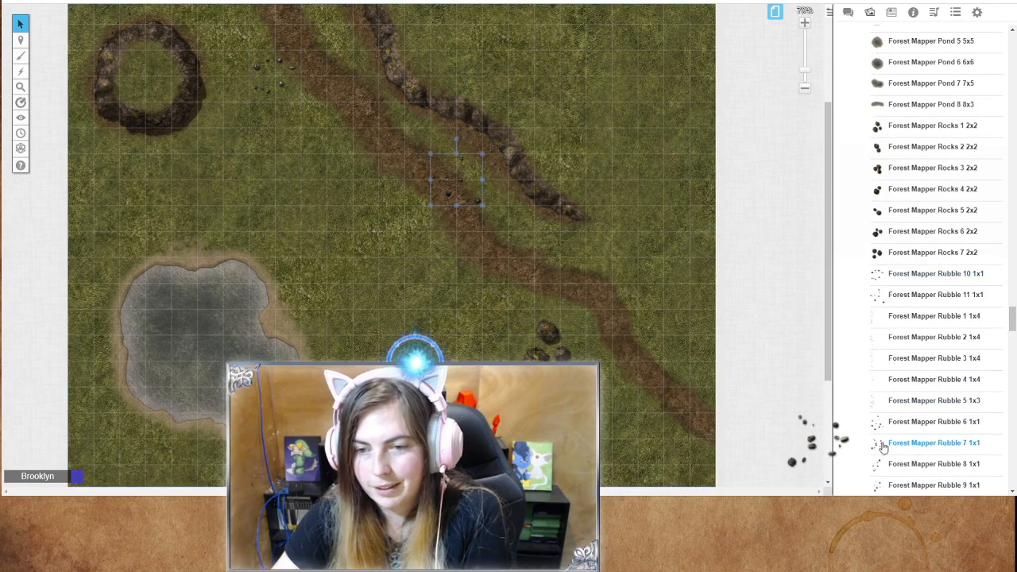
left_click_drag(882, 447, 675, 370)
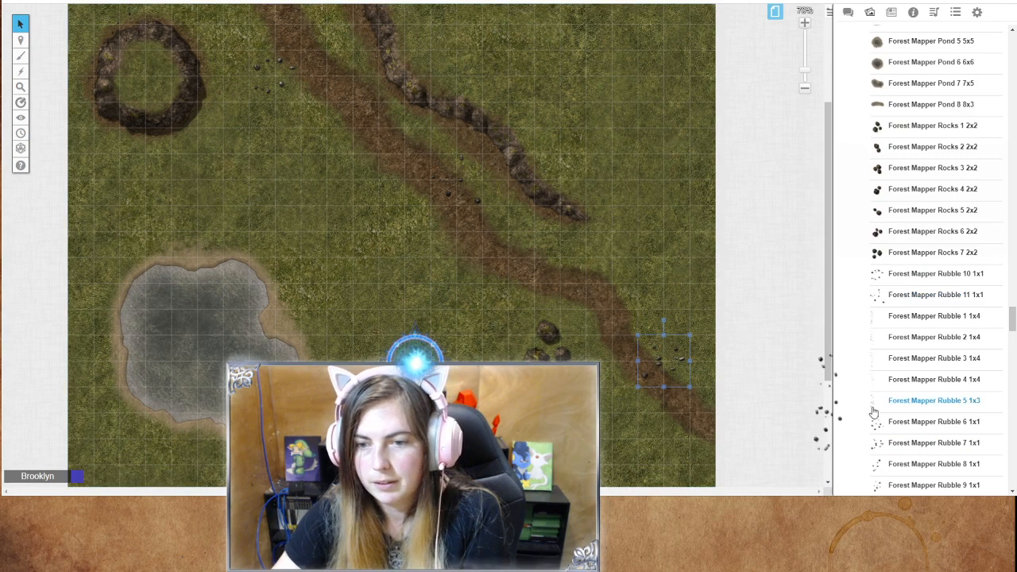
Step: Place Forest Mapper Rubble Md 3 just northeast of the pond, rotate it about 45 degrees and enlarge it to about 4 by 4 grid squares
scroll(877, 397, "down", 5)
left_click_drag(880, 347, 327, 253)
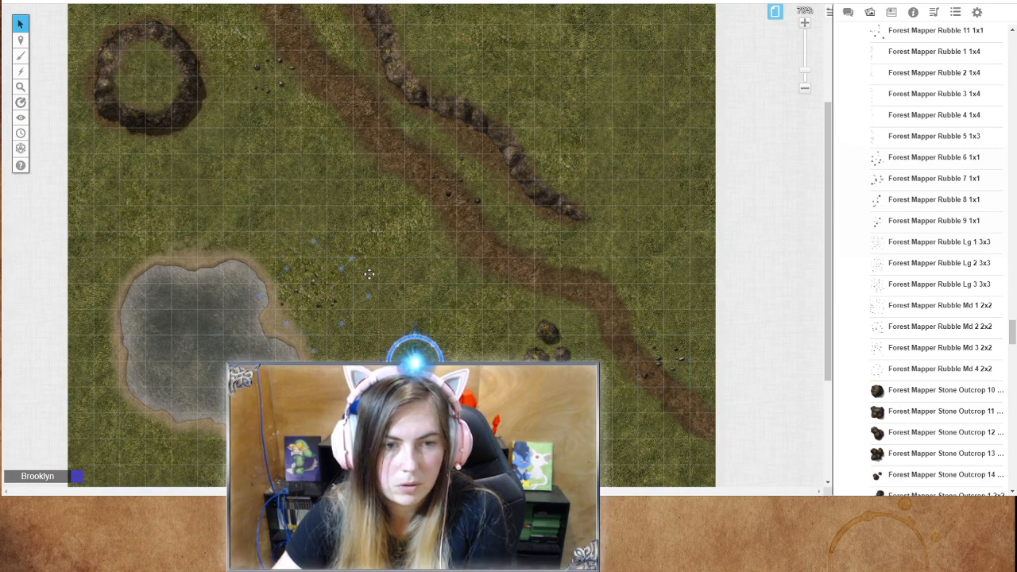
left_click(388, 295)
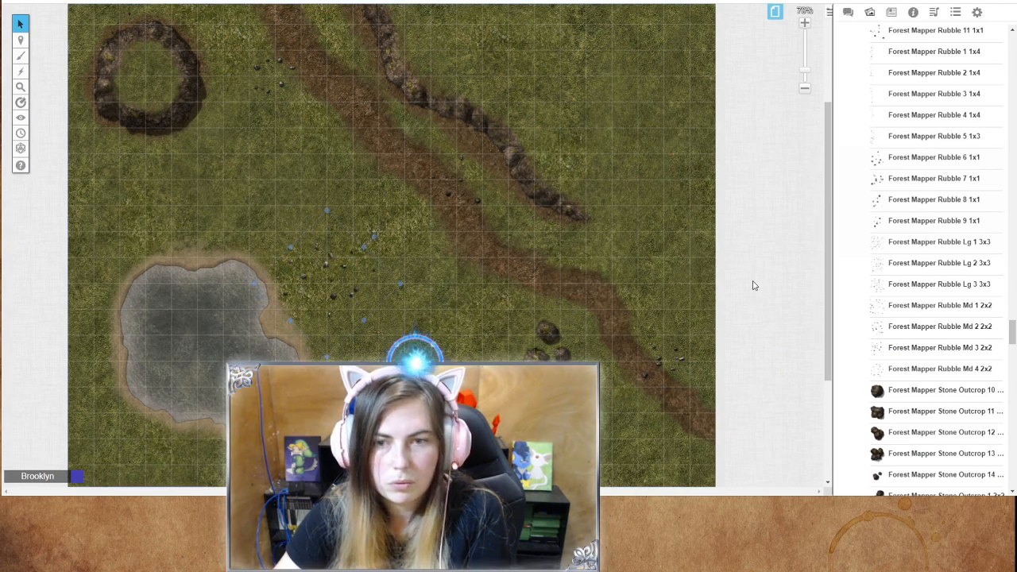
Step: Place Forest Mapper Stone Outcrop 13 between the ringed cliff and the pond, and a two-rock stone outcrop just below the pond
scroll(880, 350, "down", 2)
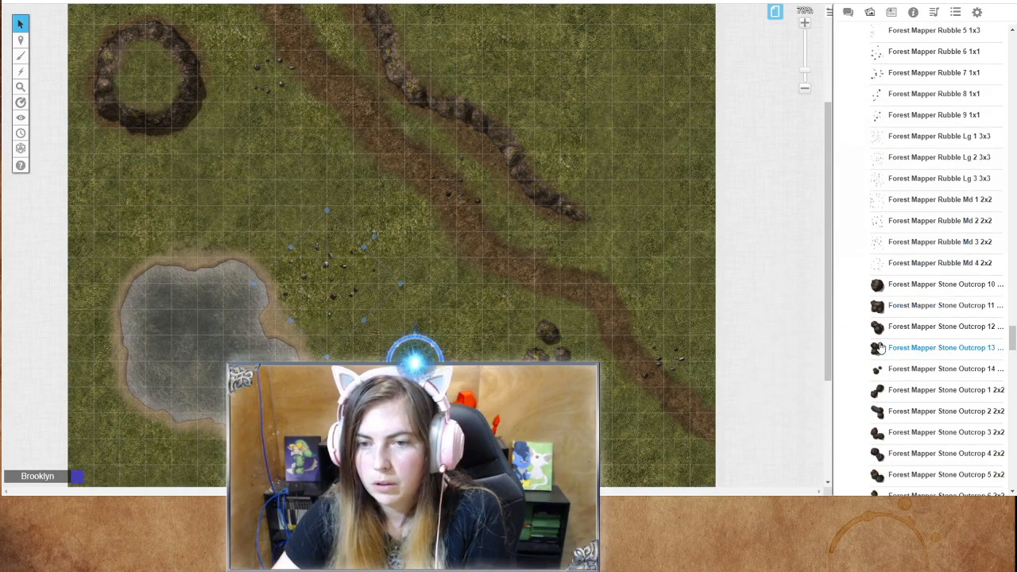
left_click_drag(879, 347, 279, 173)
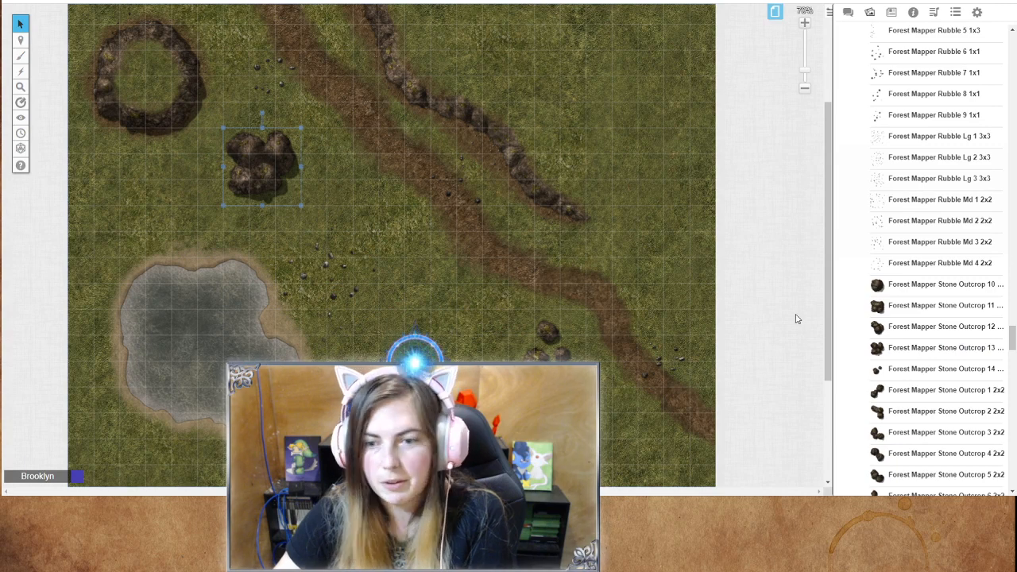
scroll(449, 245, "down", 4)
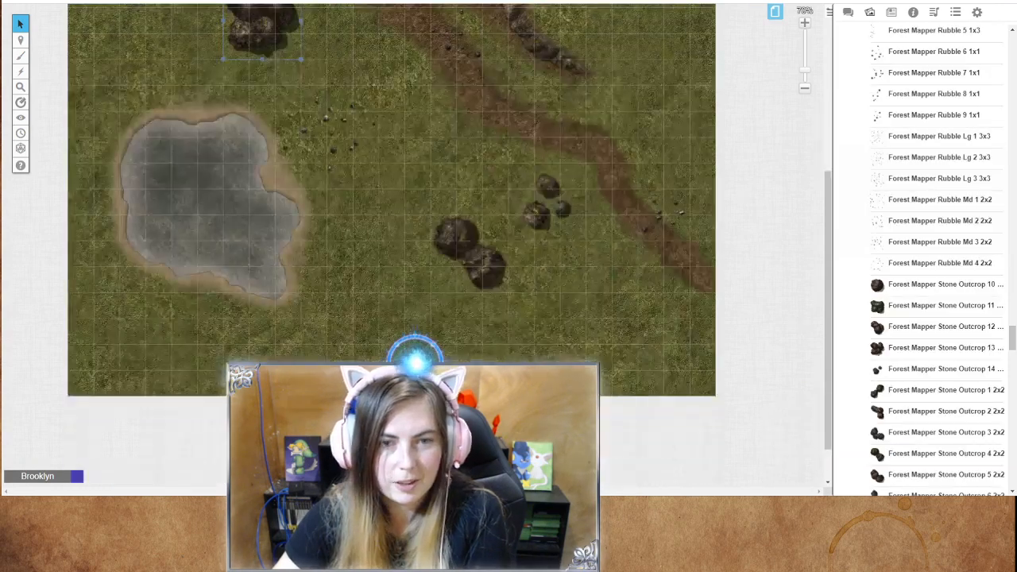
left_click_drag(468, 274, 210, 349)
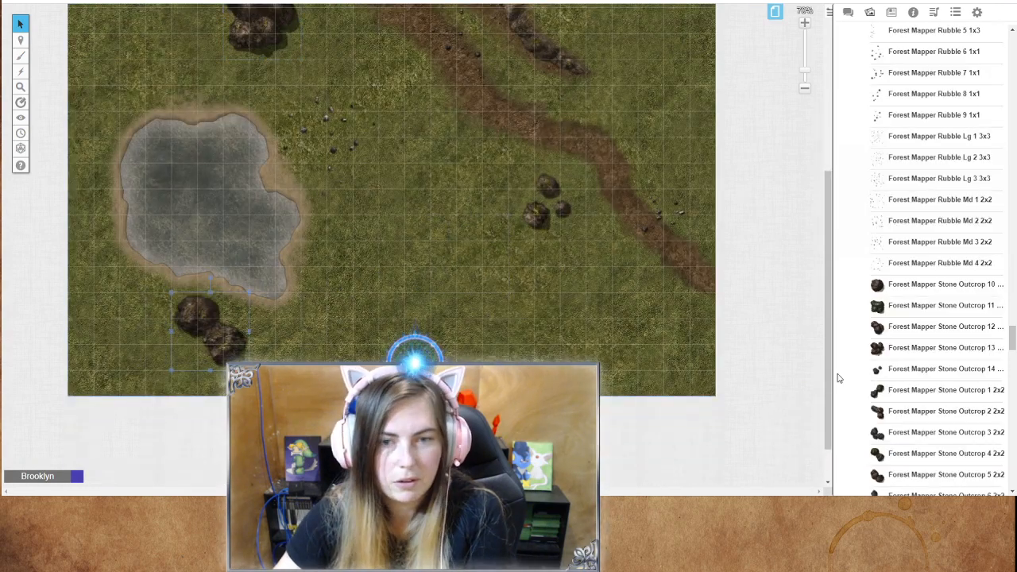
Step: Place another two-rock stone outcrop on the open grass east of the long cliff, near the map's eastern edge
scroll(885, 444, "down", 3)
left_click_drag(892, 420, 672, 109)
scroll(667, 227, "up", 4)
scroll(765, 308, "up", 3)
left_click_drag(670, 292, 674, 268)
Step: Find Forest Mapper Cave 3 among the purchased tiles and place it on the grass northeast of the long cliff
scroll(900, 357, "down", 3)
scroll(898, 353, "up", 10)
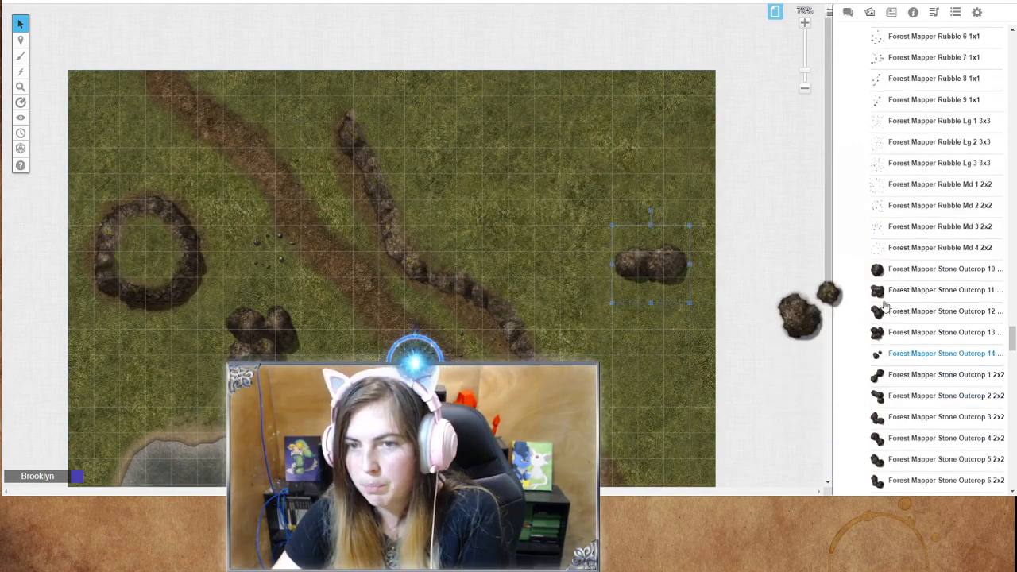
scroll(881, 223, "up", 15)
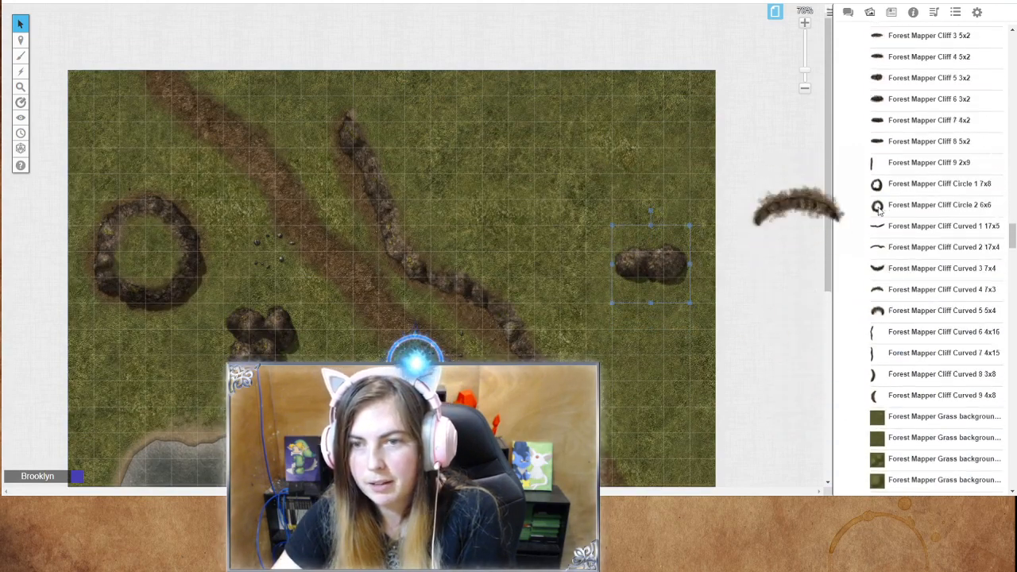
scroll(885, 229, "up", 4)
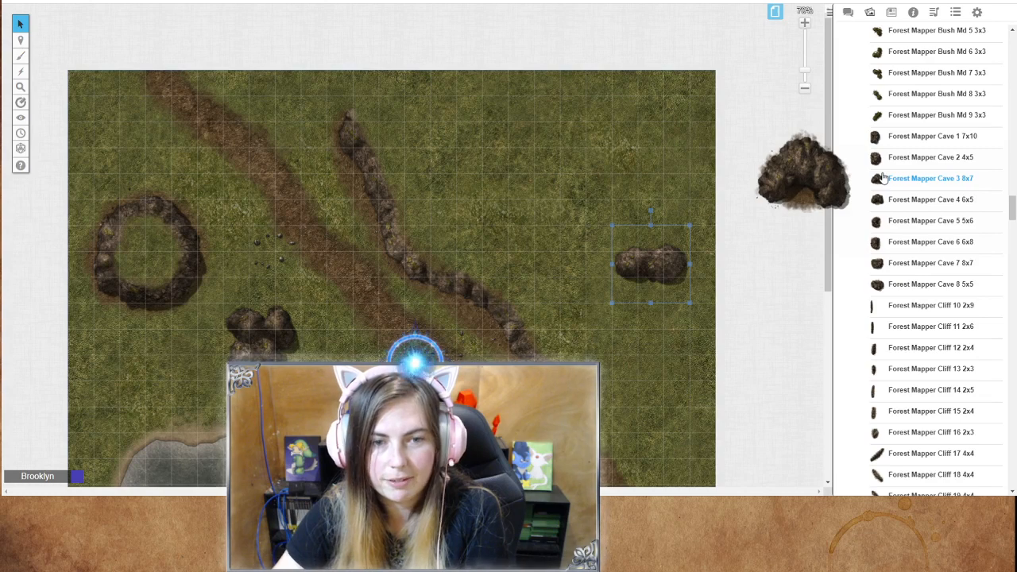
left_click_drag(882, 178, 485, 245)
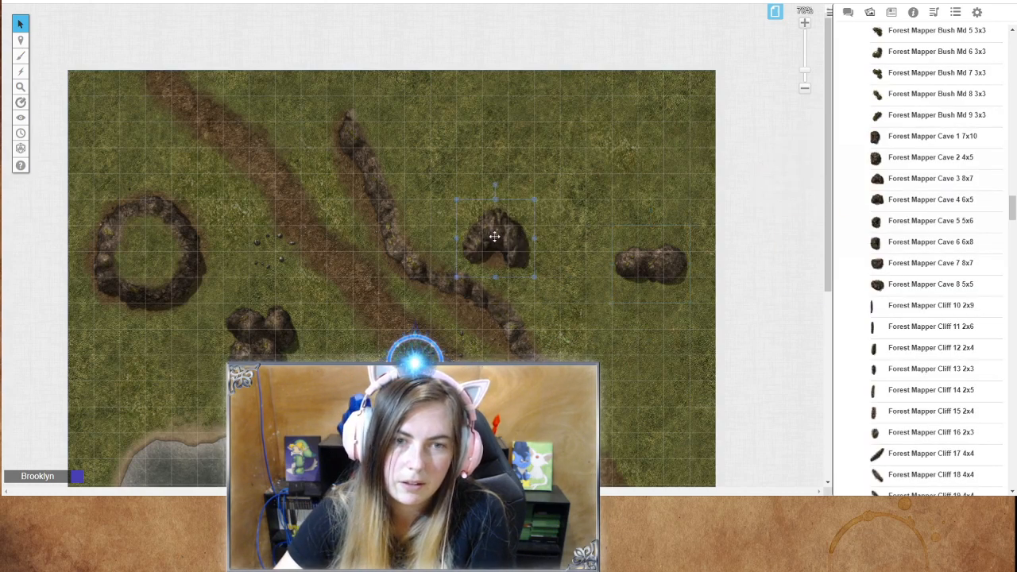
Step: Rotate the cave clockwise so its opening faces southwest toward the path, and fit it into the lower part of the long cliff
right_click(494, 237)
mouse_move(541, 222)
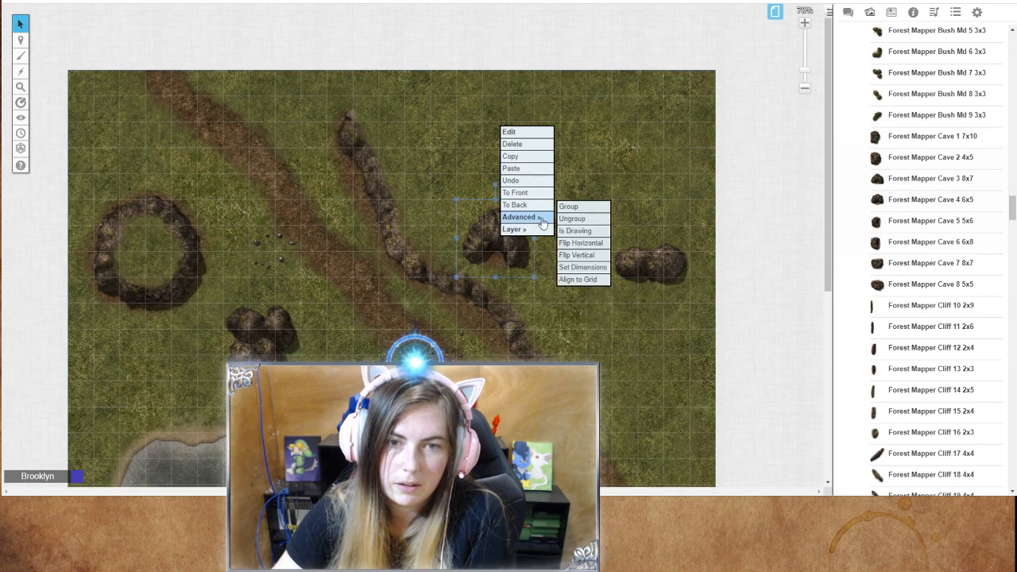
left_click(579, 242)
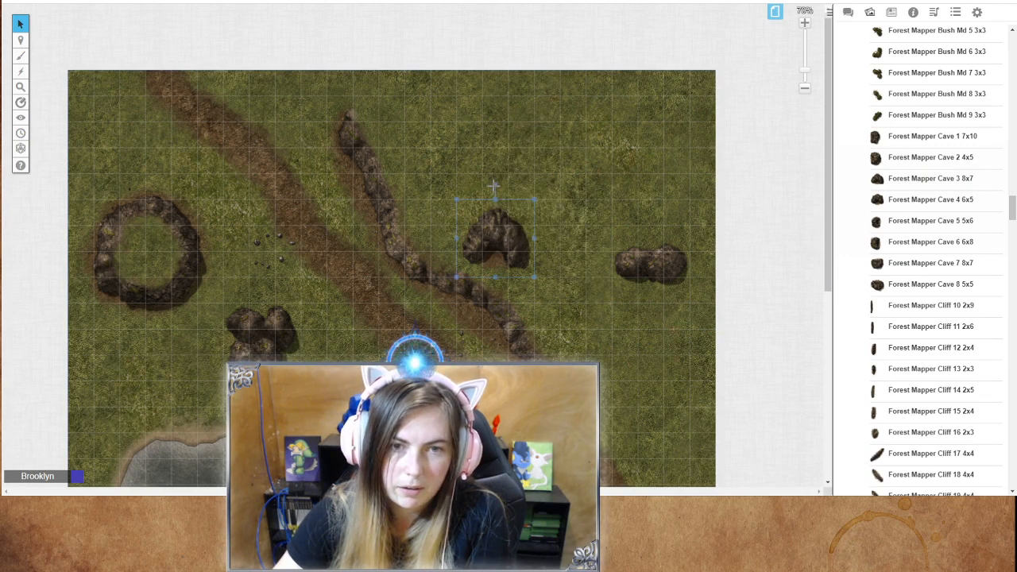
left_click_drag(493, 186, 520, 198)
left_click_drag(494, 243, 346, 294)
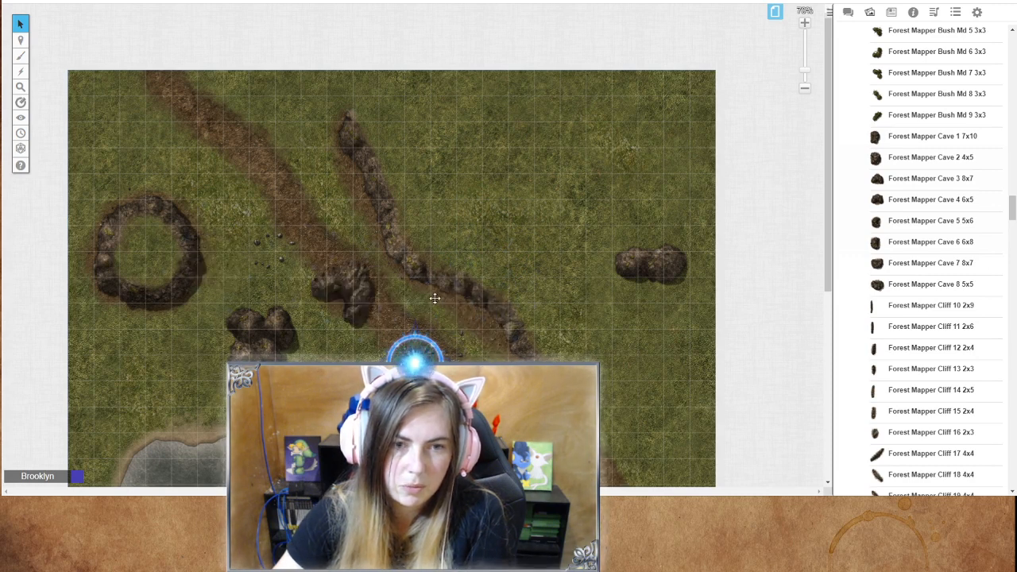
left_click_drag(434, 298, 506, 301)
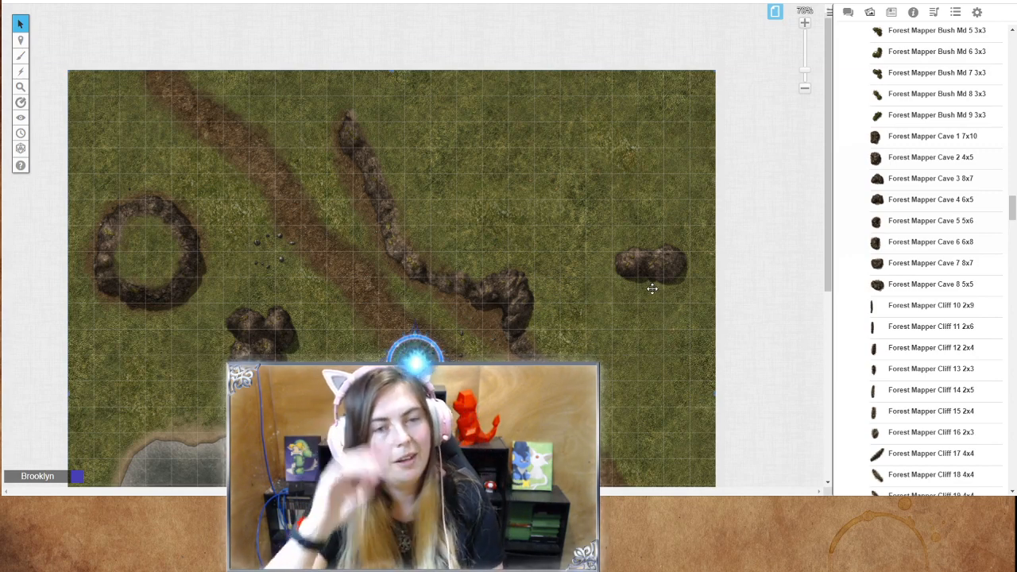
Step: Place Forest Mapper Bush Md 27 between the path and cliff top, Bush Md 26 in the map's northeast, and Bush Md 32 above the ringed cliff
left_click_drag(905, 283, 626, 240)
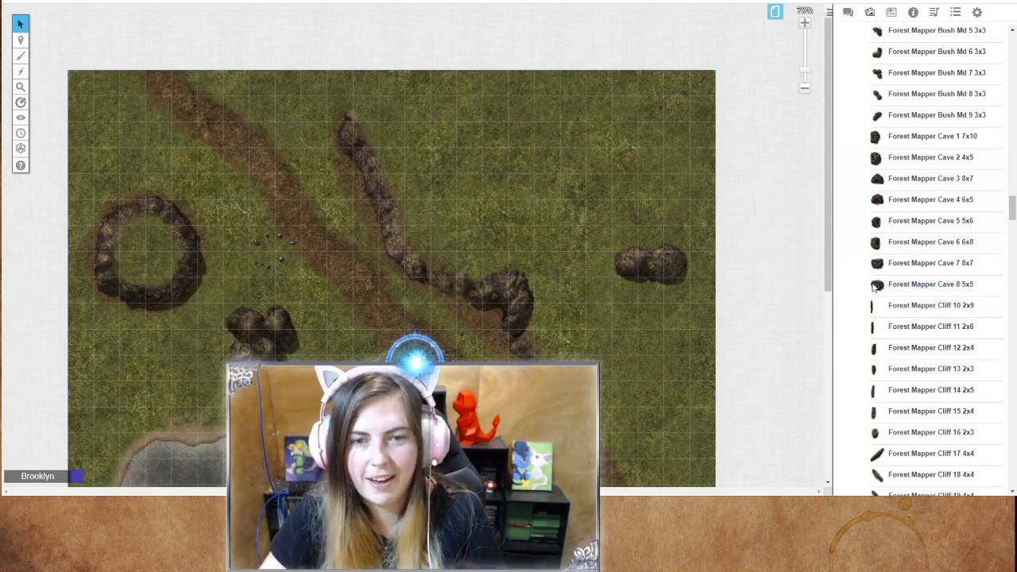
scroll(882, 239, "up", 5)
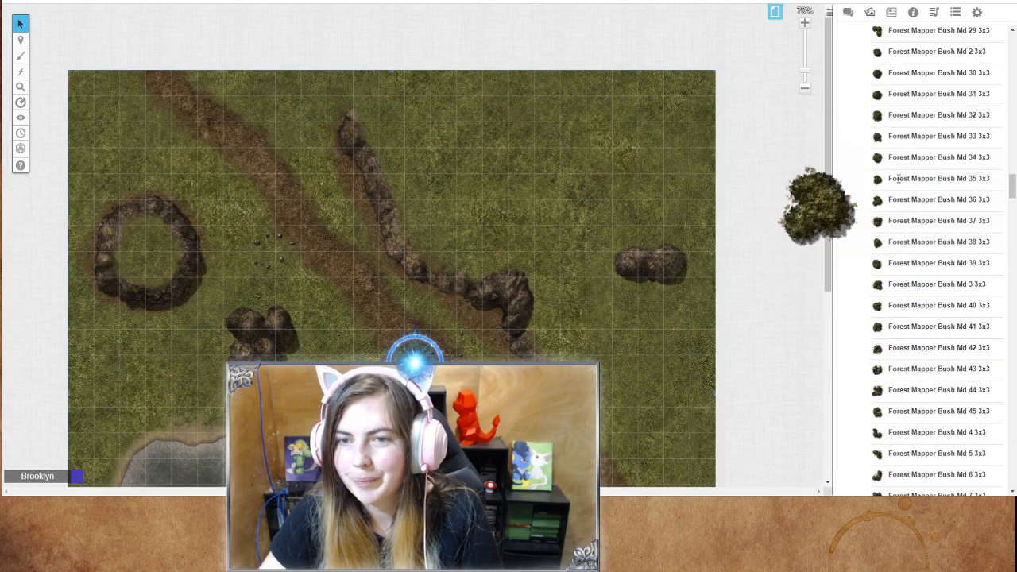
scroll(897, 195, "up", 3)
left_click_drag(901, 147, 274, 126)
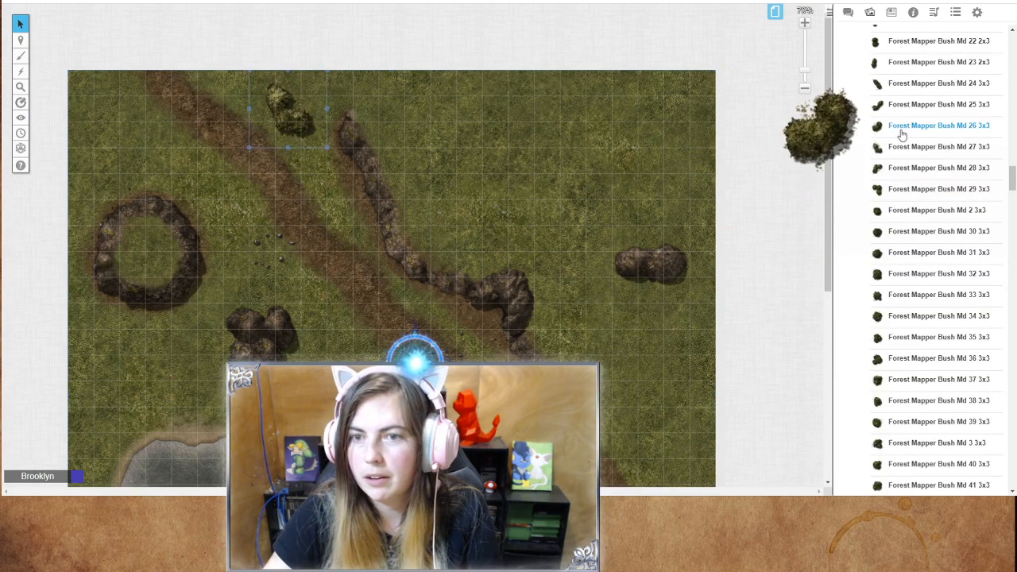
left_click_drag(905, 127, 560, 139)
left_click_drag(910, 274, 143, 133)
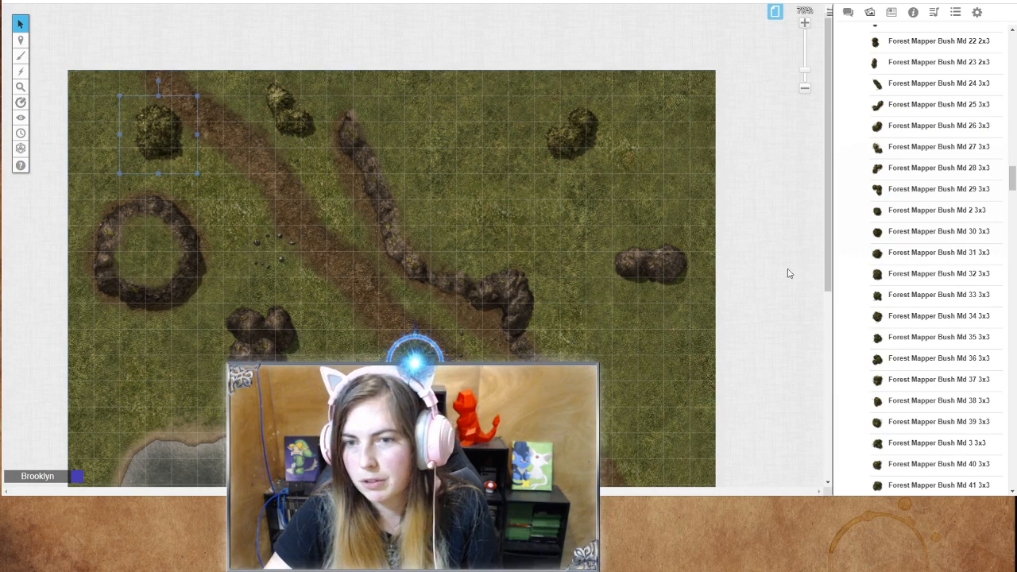
Step: Place medium bushes east of the pond, beside the small rocks, near the path's southeast end and below the eastern stone outcrop
scroll(787, 273, "down", 5)
left_click_drag(922, 207, 483, 307)
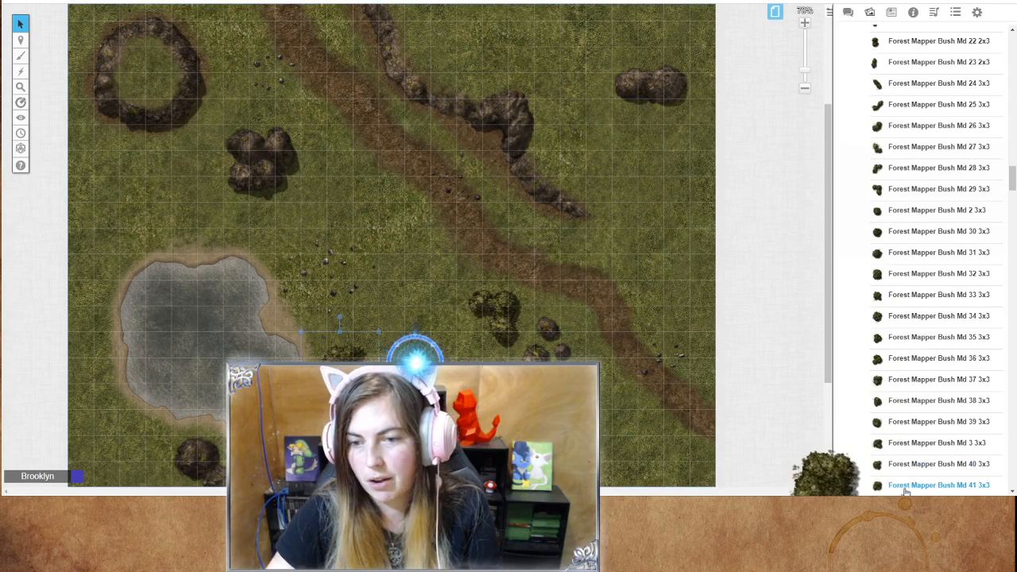
left_click_drag(640, 437, 664, 448)
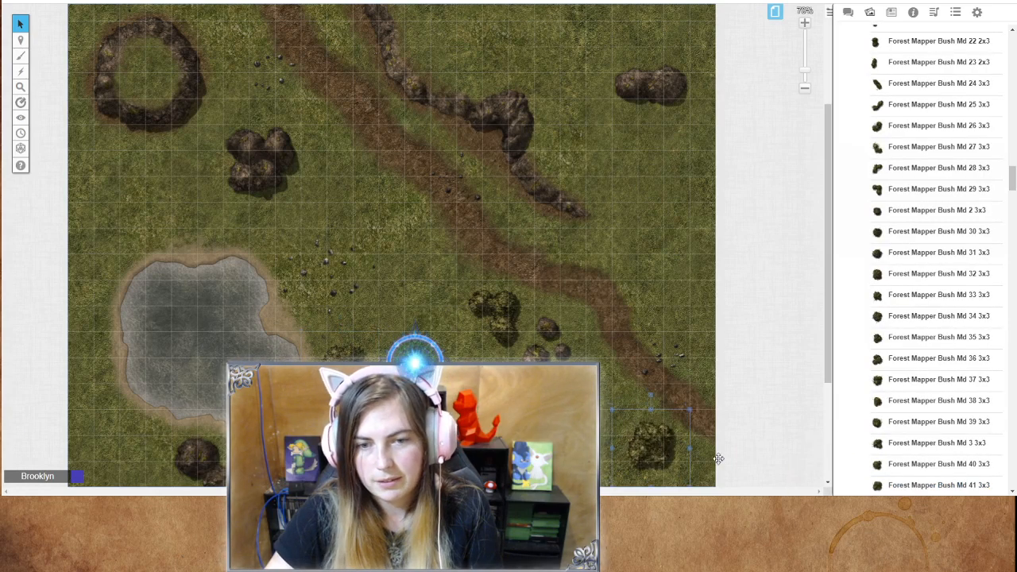
left_click_drag(898, 367, 675, 164)
scroll(503, 267, "up", 3)
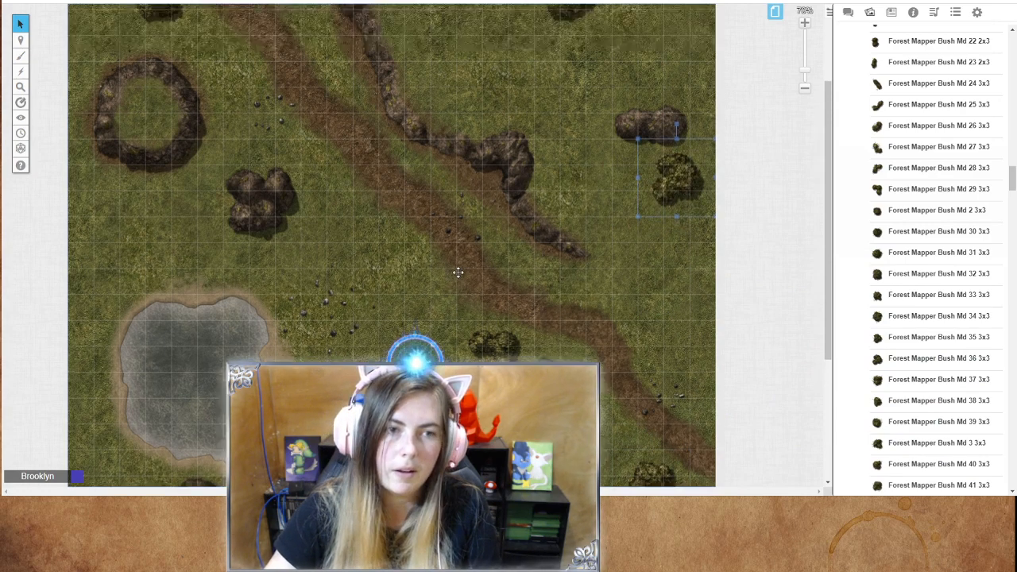
Step: Place Bush Md 2 below the ringed cliff at about 4 by 4 grid squares, and an elongated bush against the long cliff's east side
left_click_drag(913, 213, 97, 296)
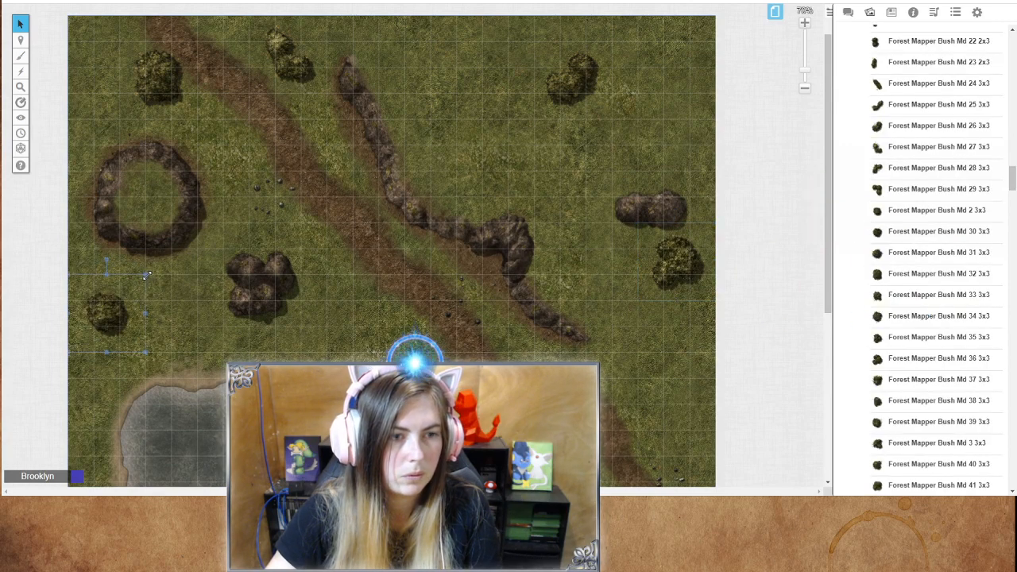
left_click_drag(146, 275, 178, 265)
left_click_drag(905, 169, 511, 146)
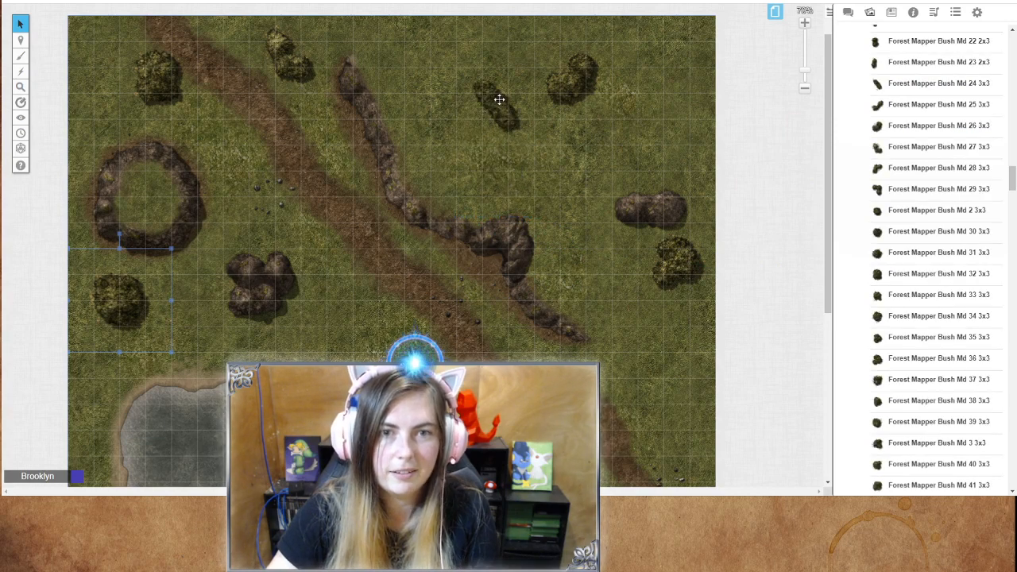
left_click_drag(499, 98, 428, 170)
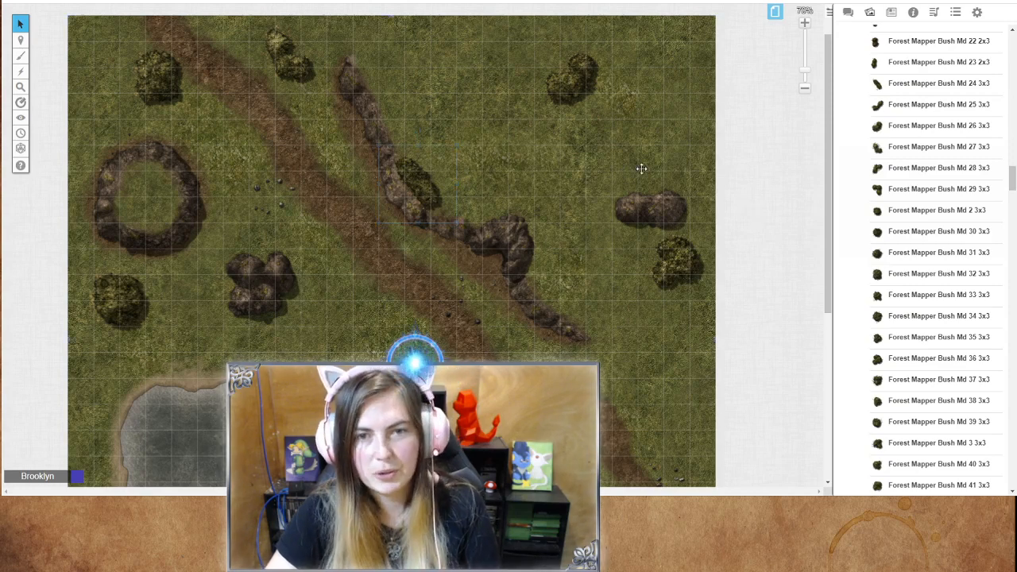
Step: Find Forest Mapper Tree Stump Lg 2 among the purchased tiles and place it on the grass northwest of the eastern stone outcrop
scroll(897, 350, "down", 15)
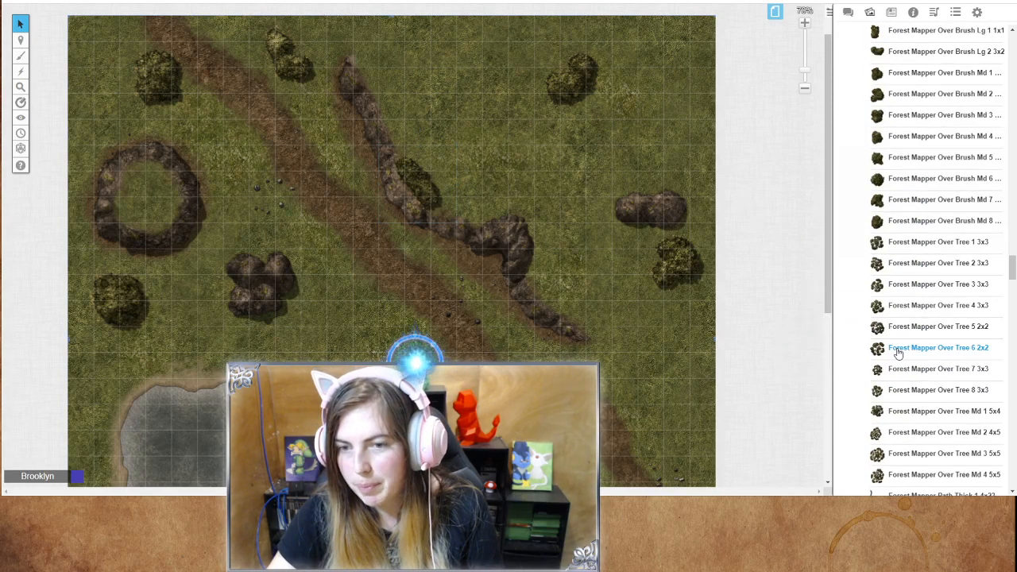
scroll(897, 352, "down", 20)
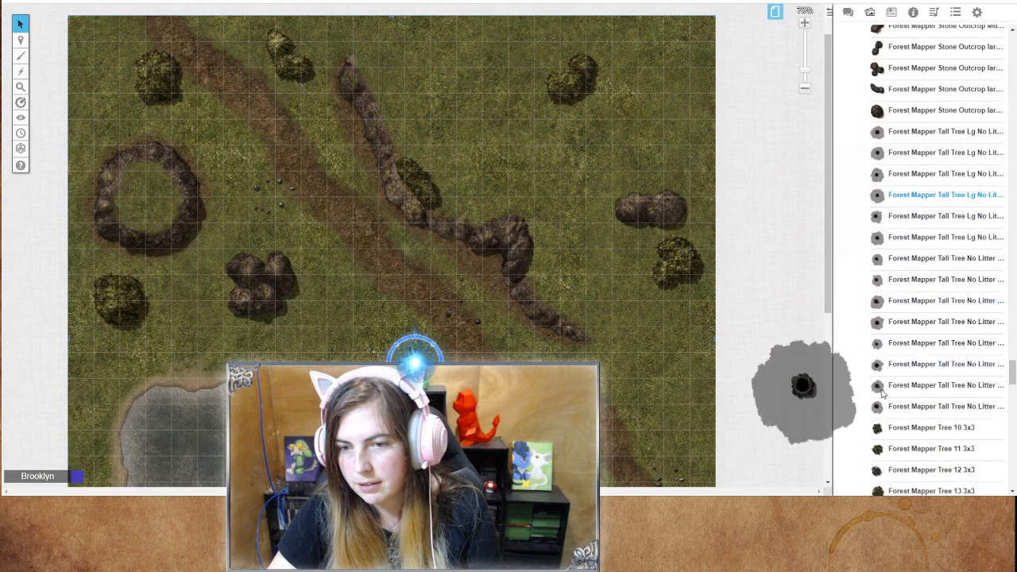
scroll(882, 392, "down", 15)
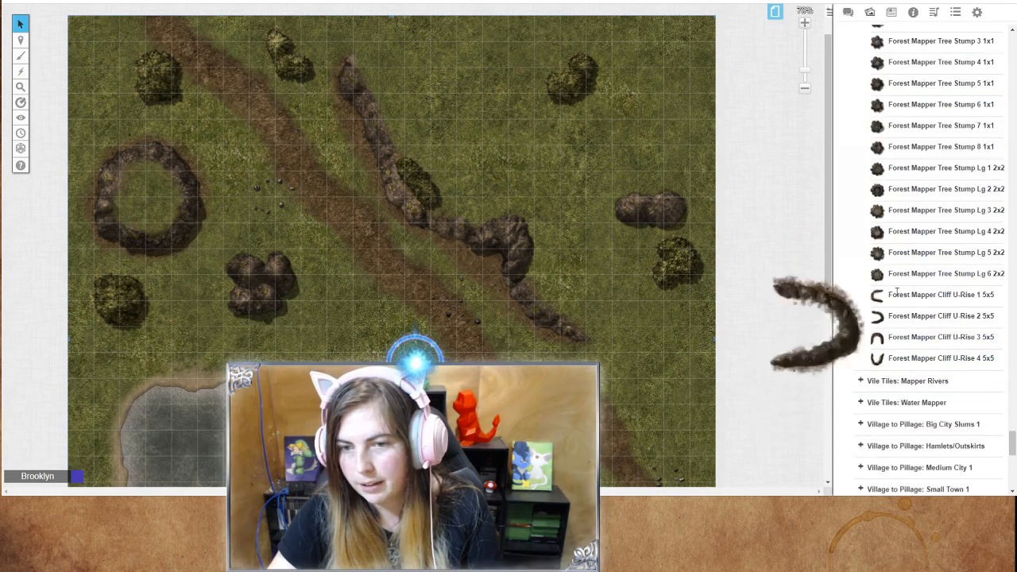
scroll(893, 294, "up", 3)
left_click_drag(886, 299, 553, 157)
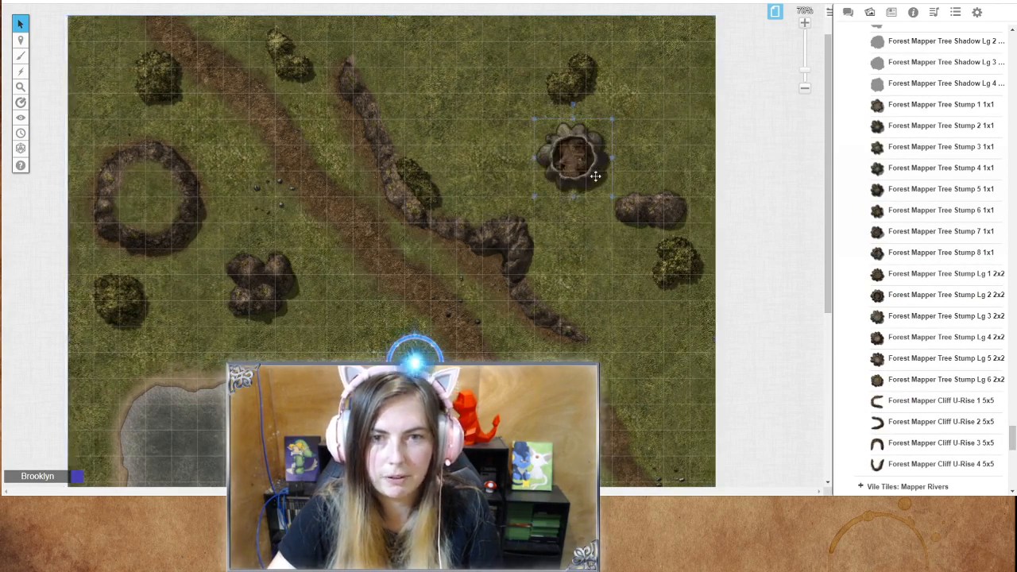
Step: Shrink the large tree stump to about one grid square and place it on the grass east of the long cliff's southern part
left_click_drag(612, 197, 362, 302)
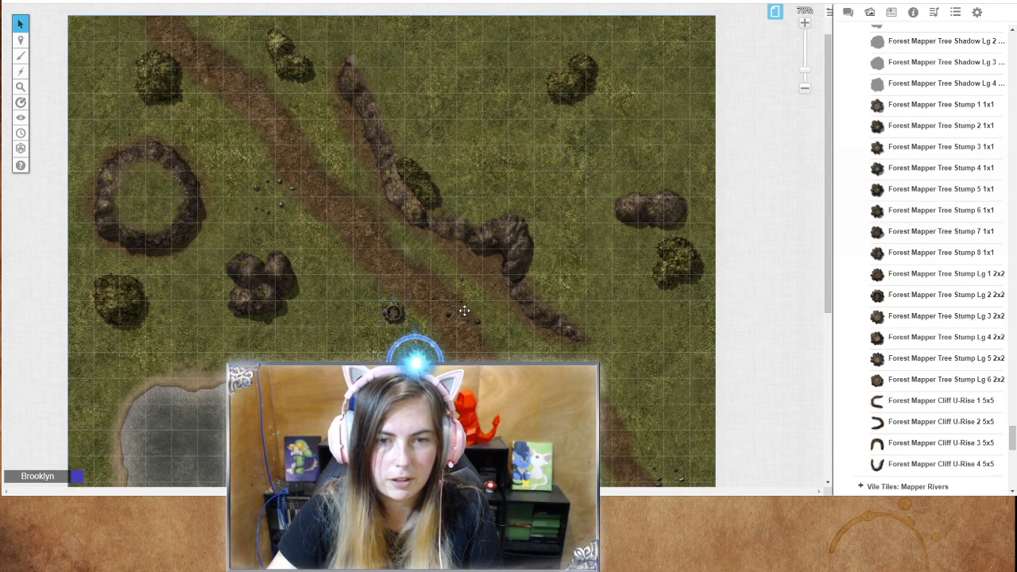
left_click_drag(464, 310, 577, 279)
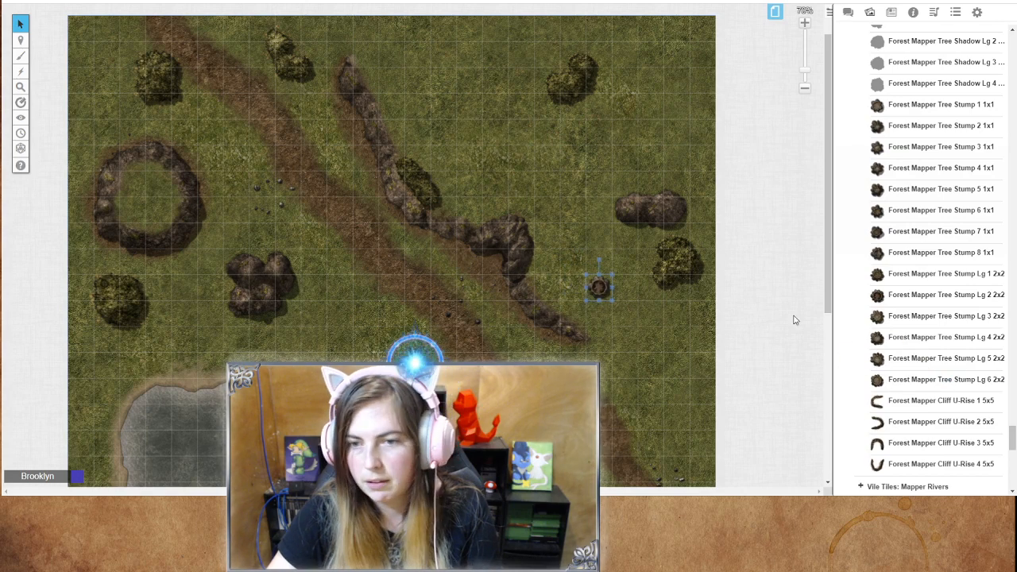
Step: Find the medium trees among the purchased tiles and place Forest Mapper Tree Md 16 at the long cliff's northern end, about 5 by 5 squares
scroll(888, 130, "up", 7)
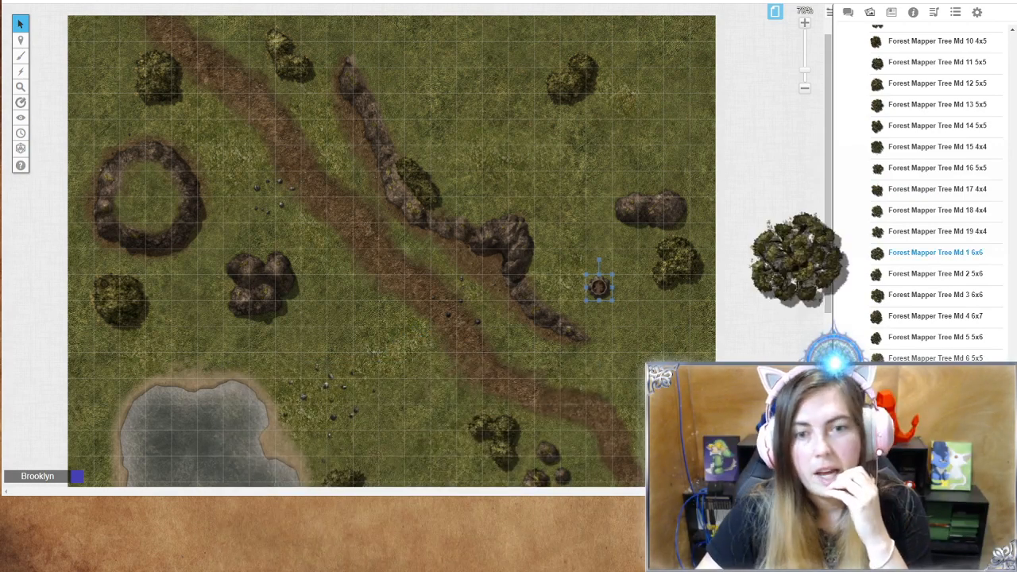
scroll(391, 246, "down", 5)
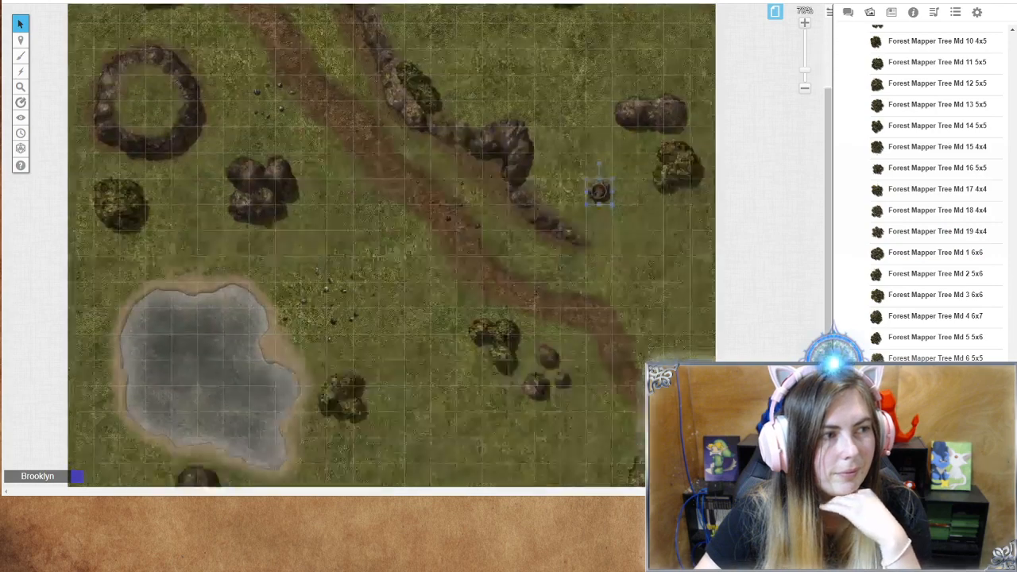
scroll(391, 247, "up", 3)
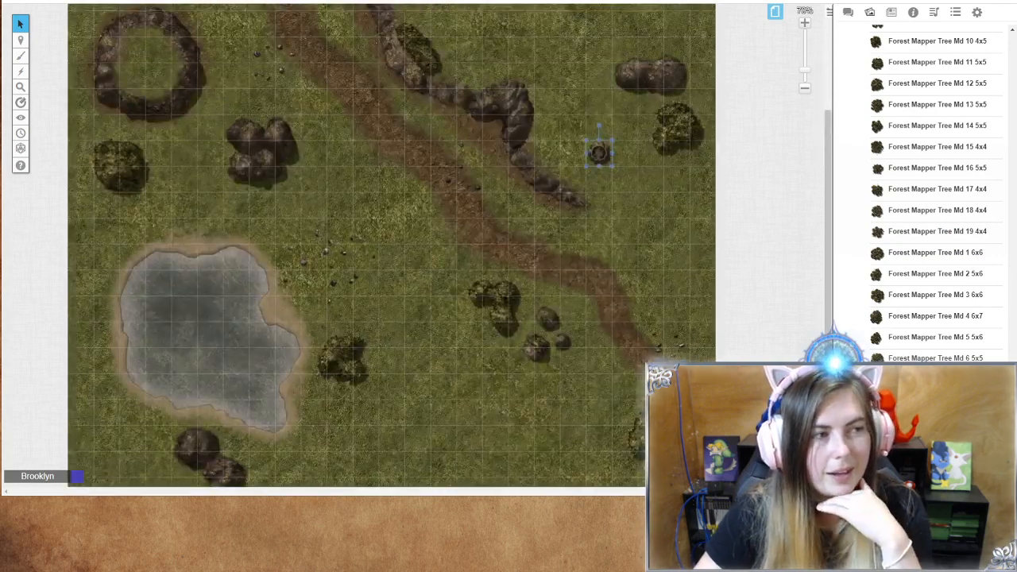
mouse_move(935, 273)
mouse_move(935, 294)
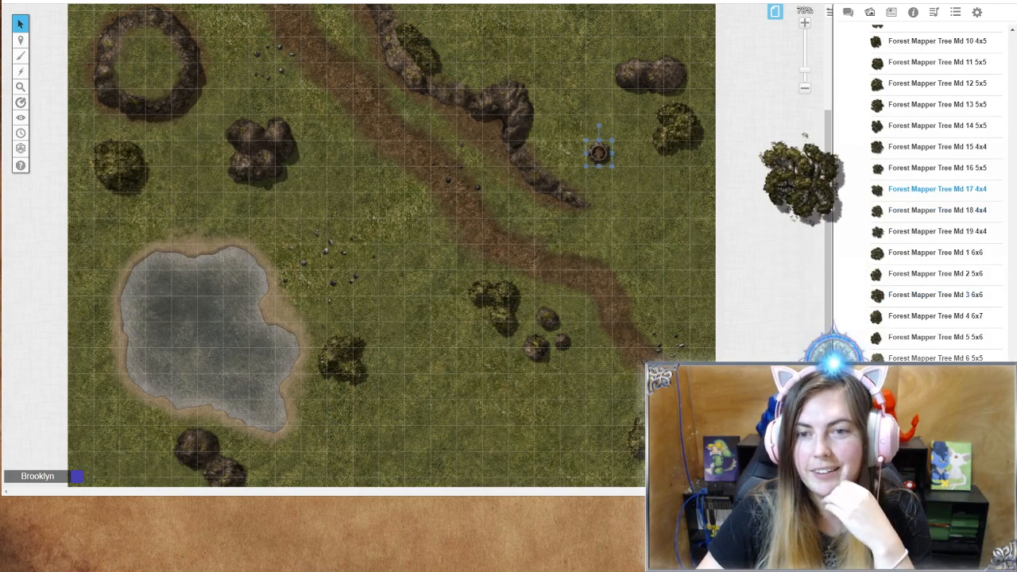
scroll(391, 246, "up", 3)
mouse_move(893, 168)
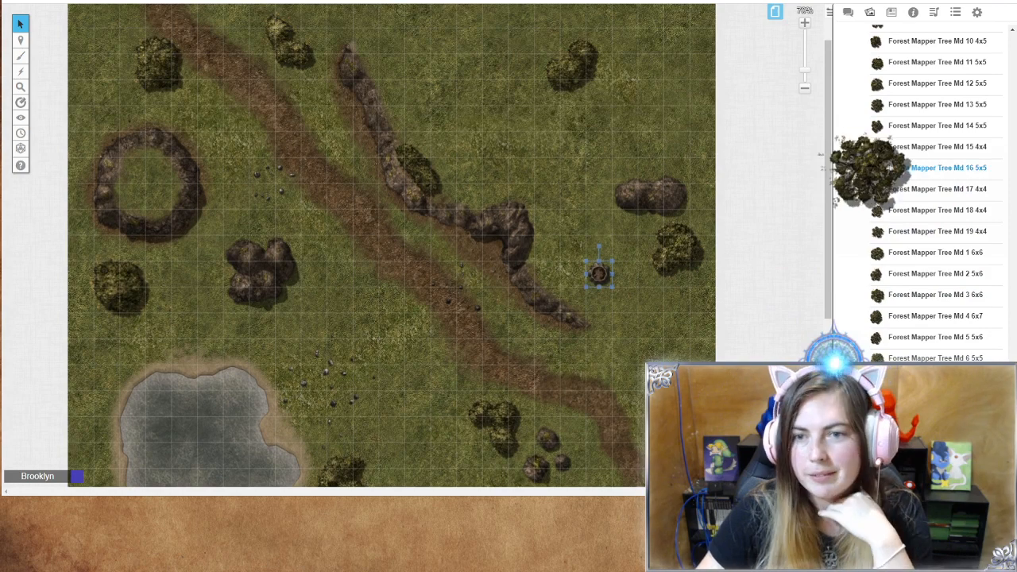
left_click_drag(894, 168, 545, 127)
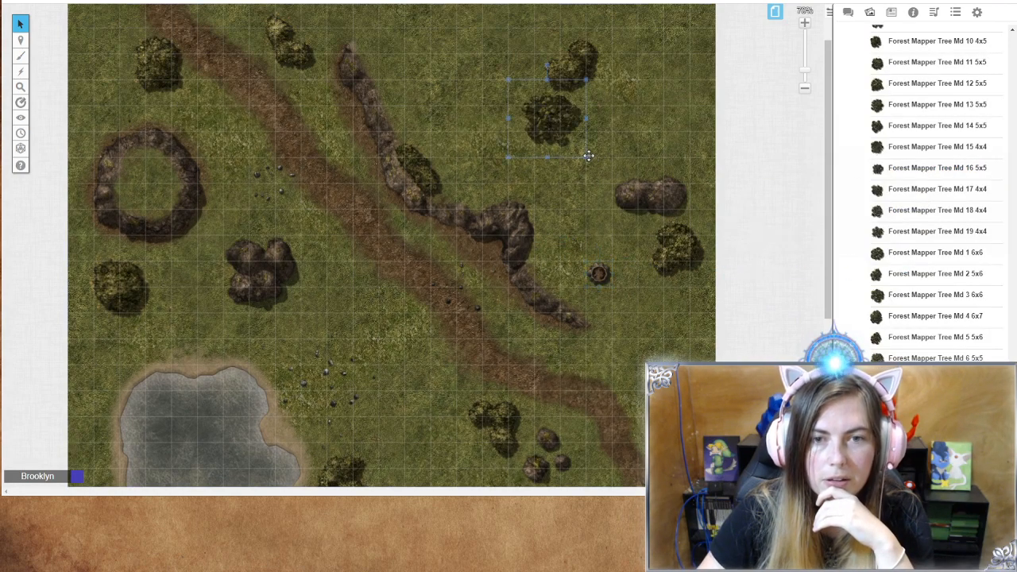
left_click_drag(585, 157, 638, 209)
left_click_drag(597, 140, 420, 61)
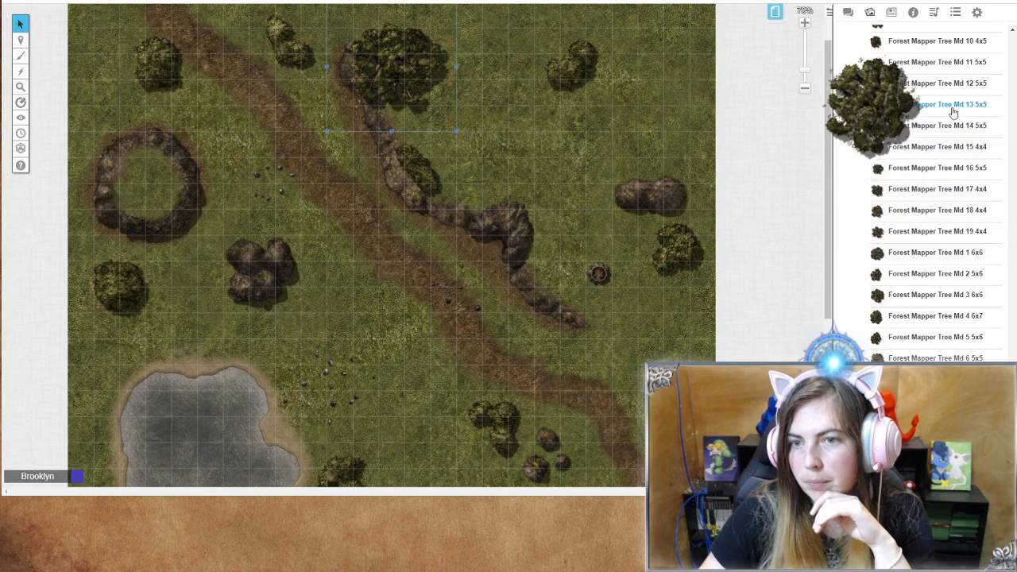
Step: Place Forest Mapper Tree Md 13 at about 5 by 5 squares between the four-rock cluster and the path
left_click_drag(952, 108, 338, 276)
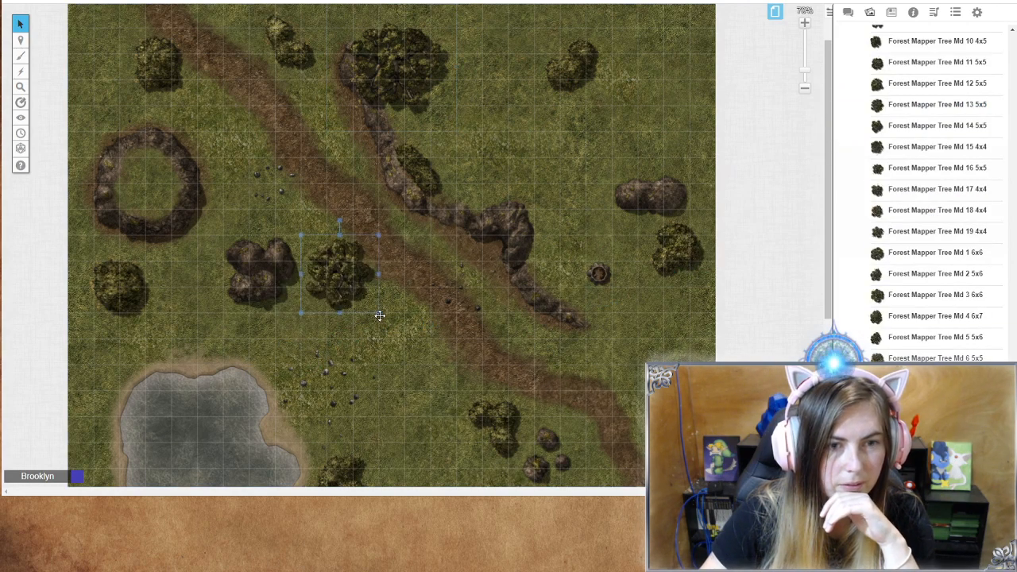
left_click_drag(378, 312, 429, 370)
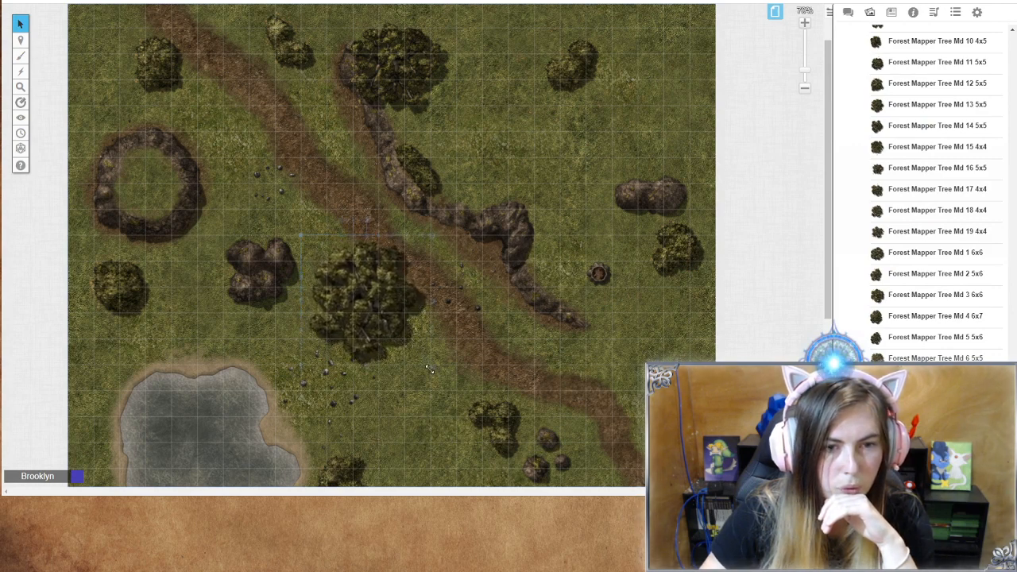
left_click_drag(374, 307, 343, 318)
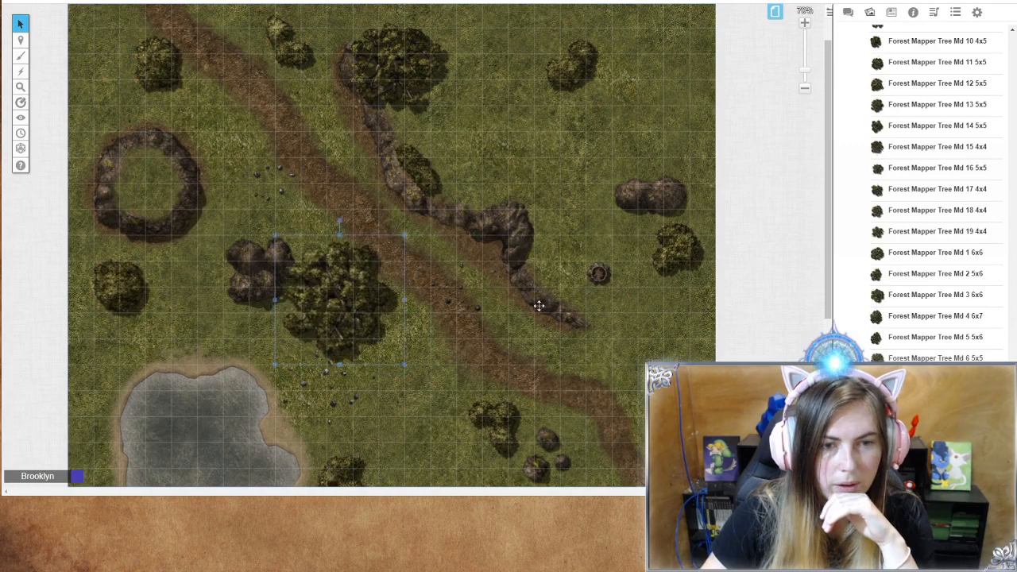
Step: Place Forest Mapper Tree Md 3 beside the cliff near the stump at about 6 by 6 squares, set as a drawing and shifted slightly west
left_click_drag(921, 294, 647, 100)
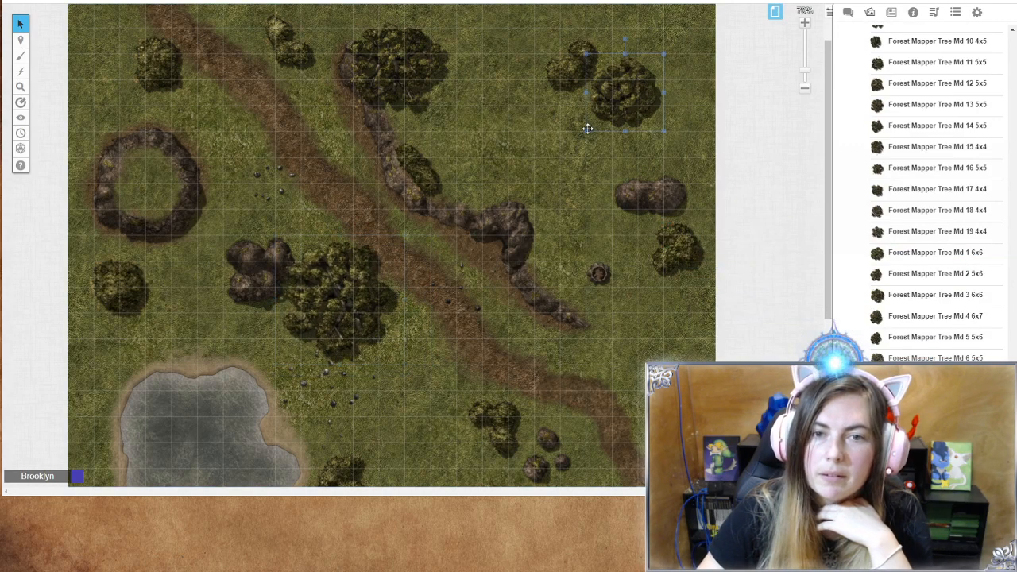
left_click_drag(586, 131, 517, 203)
left_click_drag(620, 127, 597, 239)
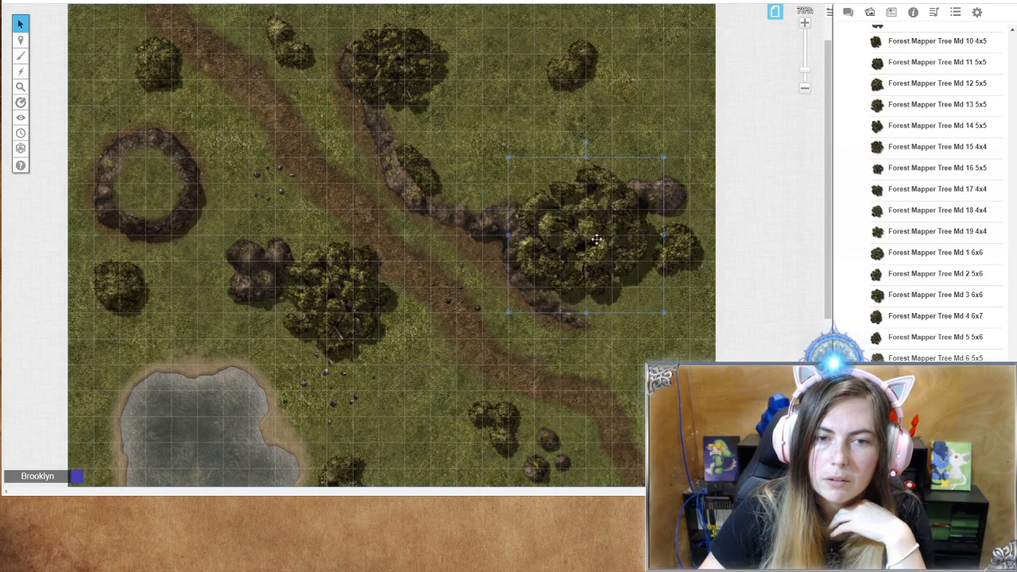
right_click(595, 231)
mouse_move(629, 207)
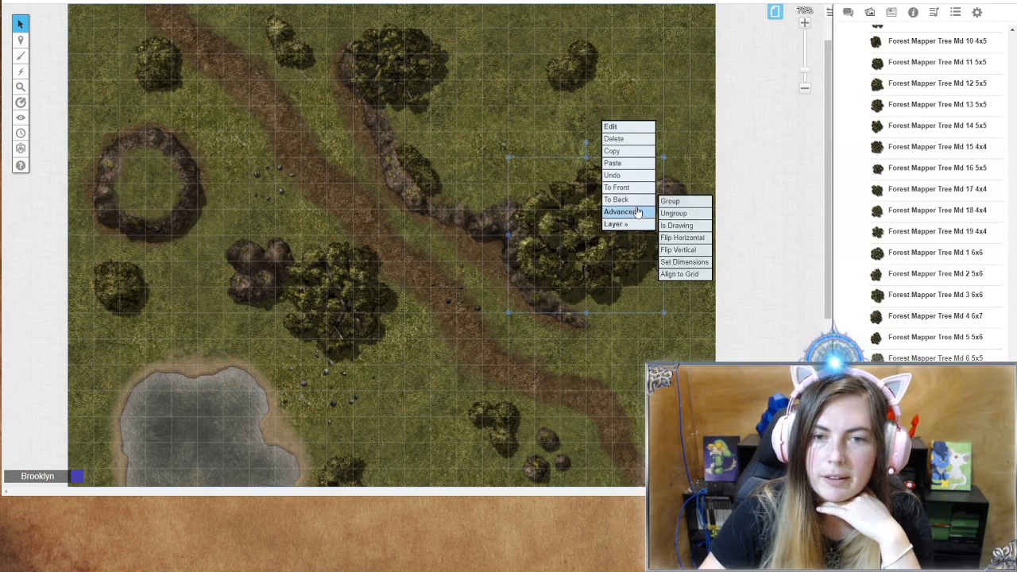
left_click(680, 230)
left_click_drag(565, 240, 559, 240)
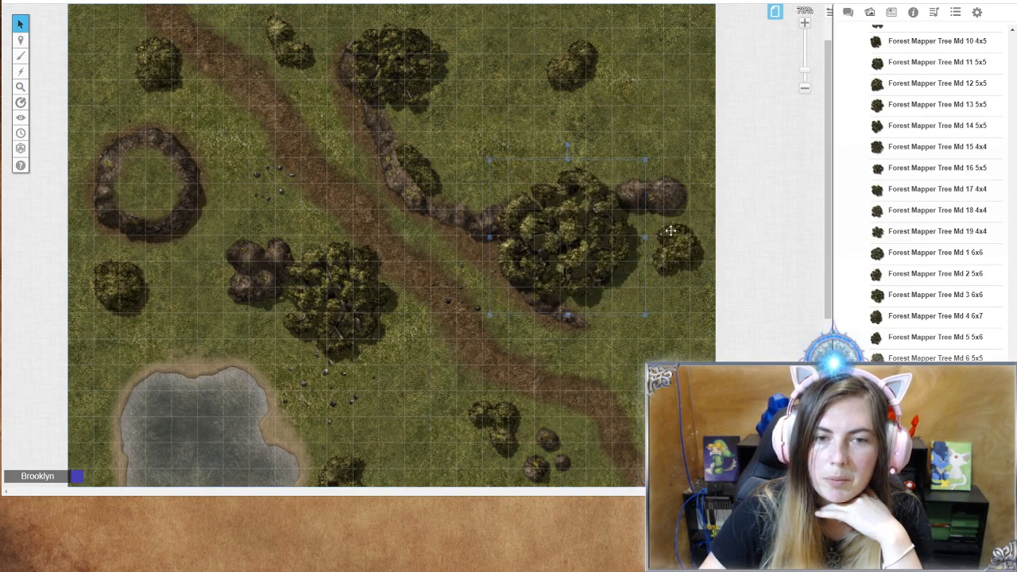
left_click(677, 128)
Step: Place Forest Mapper Tree 3 between the ringed cliff and the path at about 3 by 4 squares
scroll(928, 159, "up", 1)
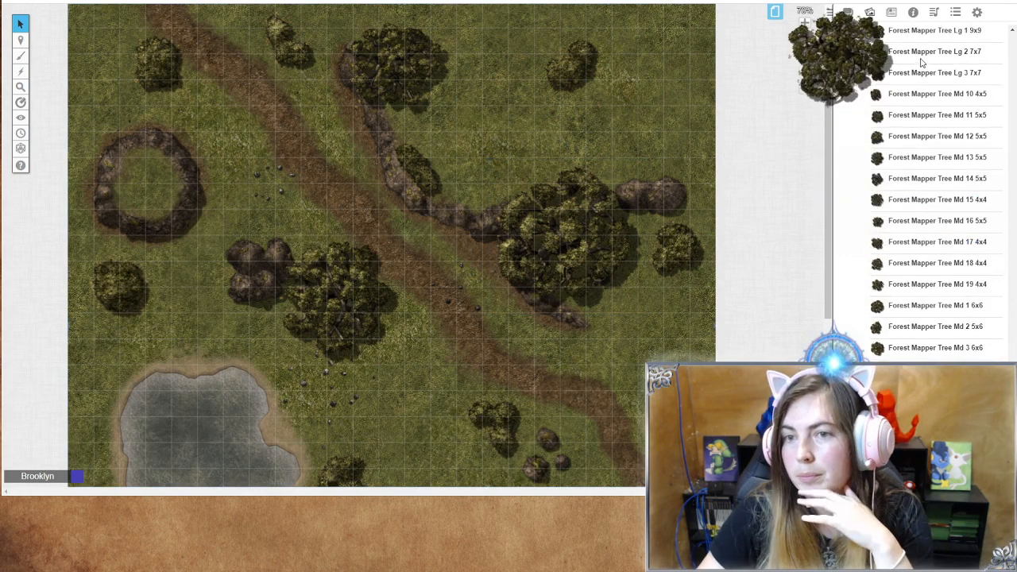
scroll(925, 80, "up", 5)
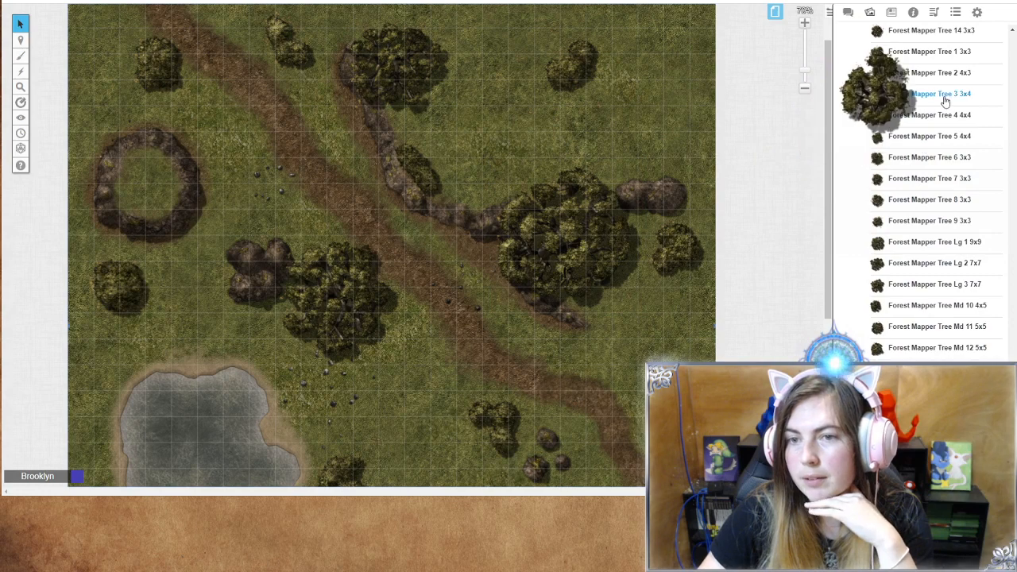
left_click_drag(945, 101, 525, 118)
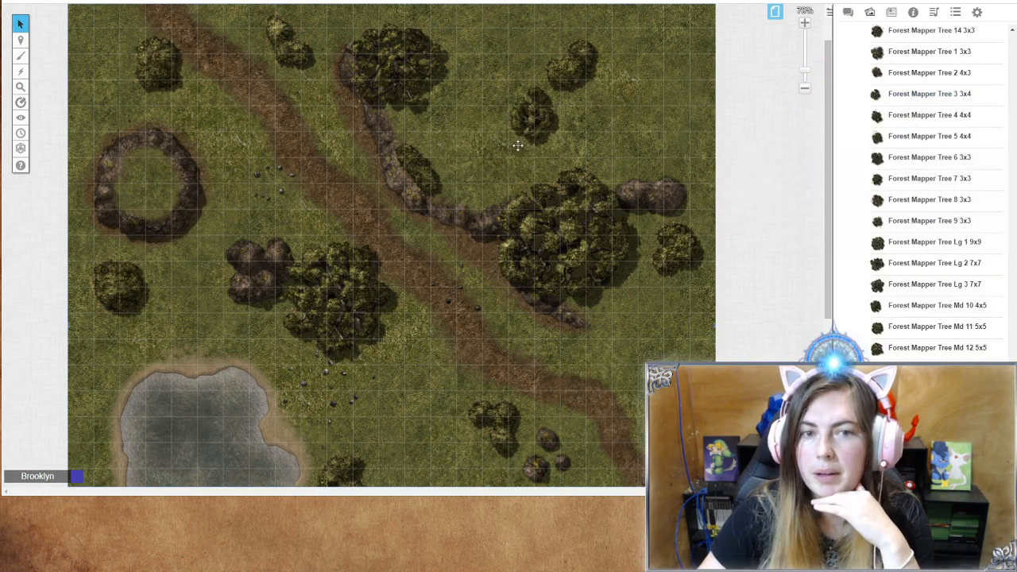
left_click_drag(564, 157, 585, 175)
left_click_drag(502, 120, 253, 130)
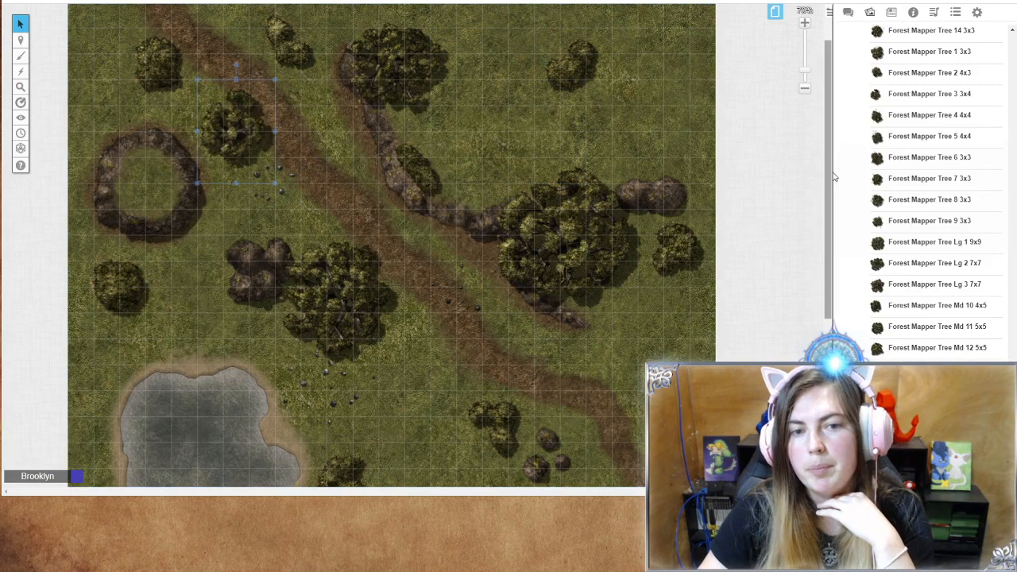
Step: Place Forest Mapper Tree 2 against the northeast bush at about 4 by 3 squares and Tree 8 on the grass west of it
left_click_drag(925, 72, 640, 83)
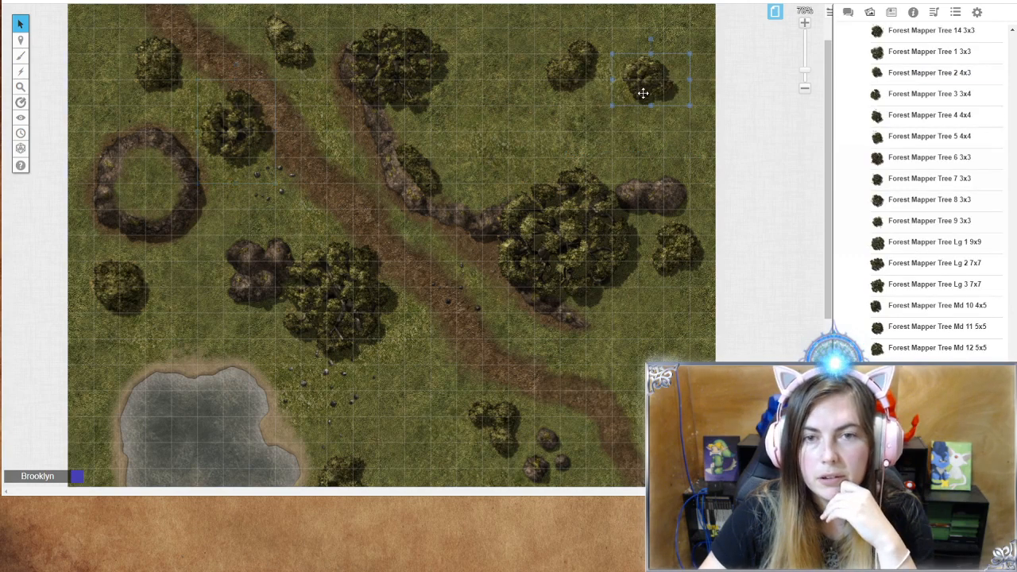
left_click_drag(609, 108, 579, 129)
left_click_drag(636, 93, 606, 84)
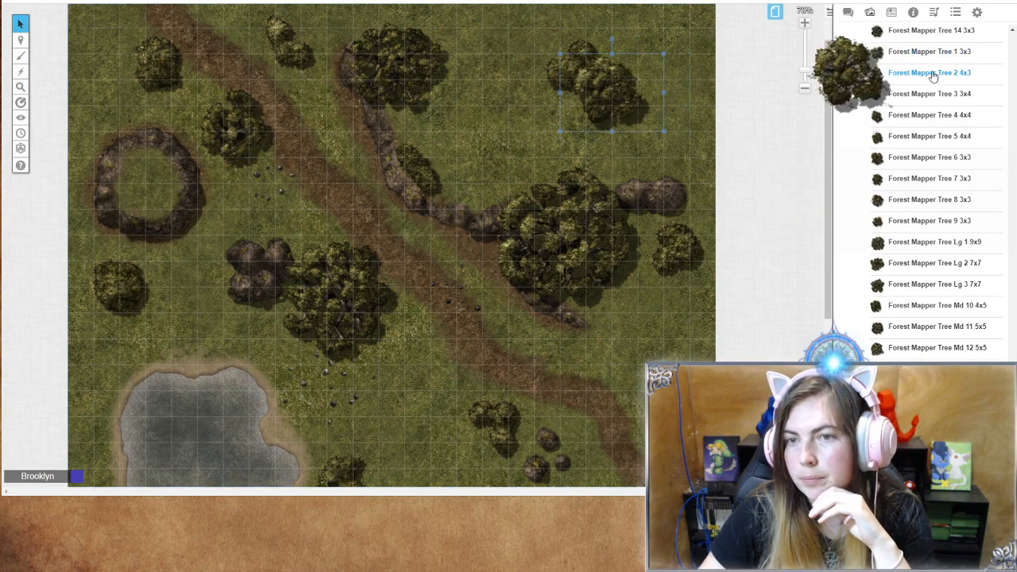
left_click_drag(935, 200, 528, 130)
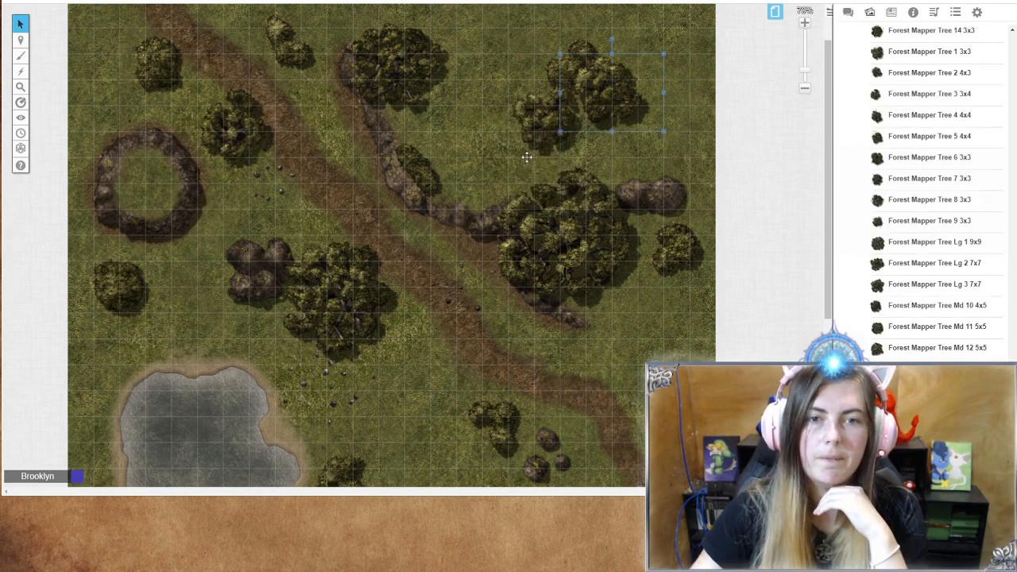
left_click_drag(536, 117, 485, 117)
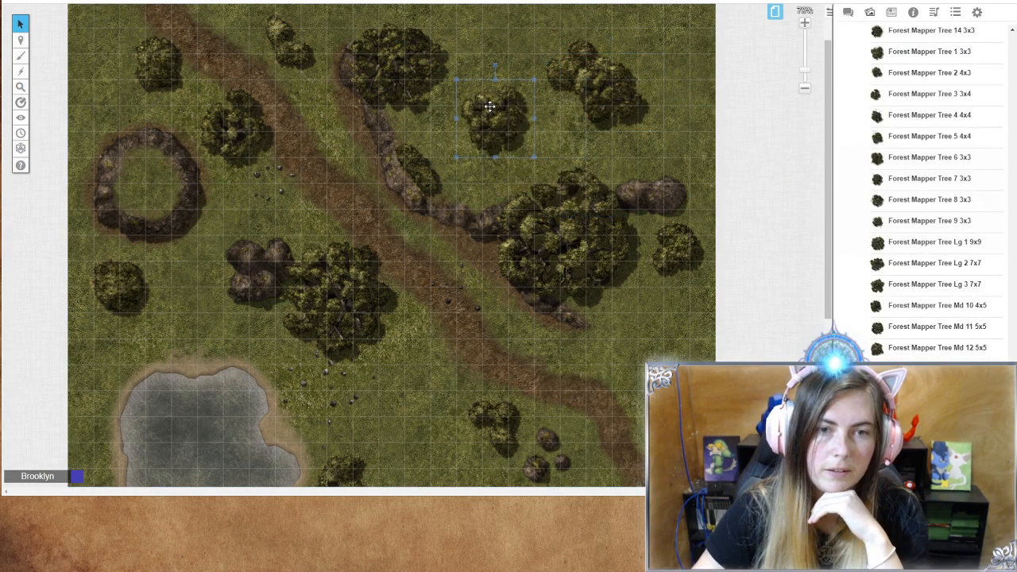
Step: Place an enlarged Forest Mapper Tree Md 10 southeast of the pond and Tree 8 on the pond's west bank at about 4 by 4 squares
scroll(635, 230, "down", 2)
scroll(636, 231, "down", 2)
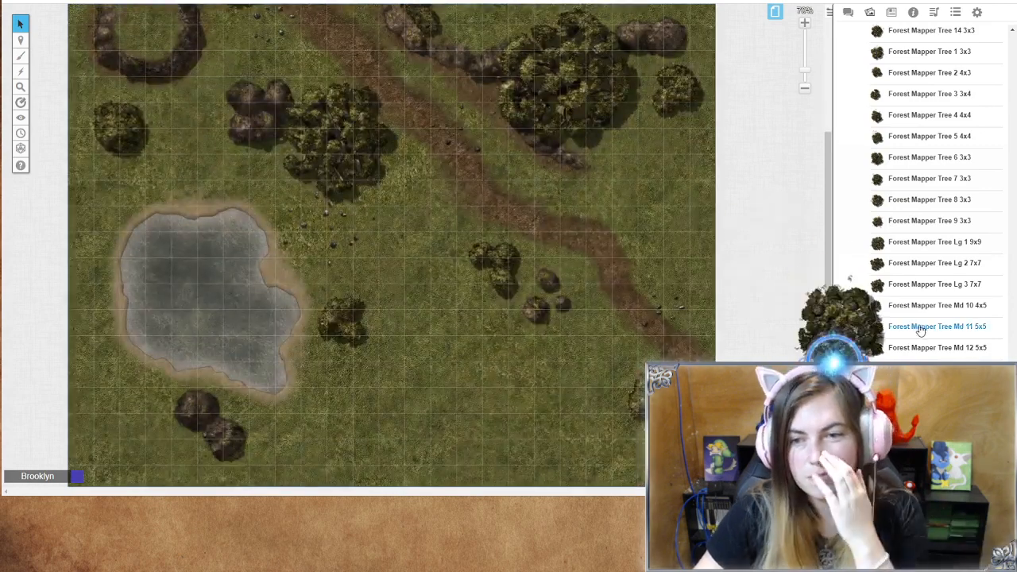
left_click_drag(932, 311, 450, 343)
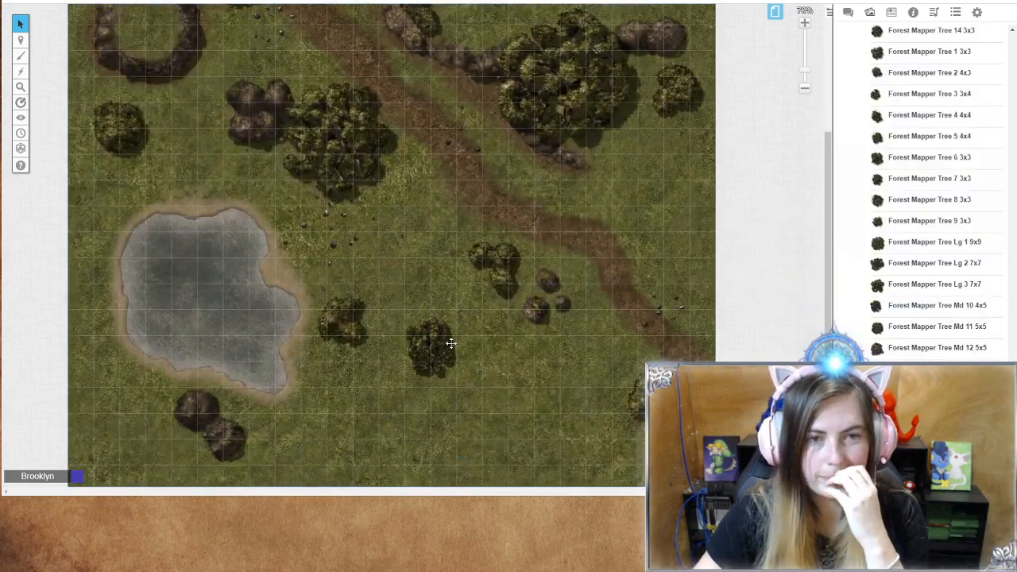
left_click_drag(468, 395, 406, 388)
left_click_drag(937, 203, 104, 296)
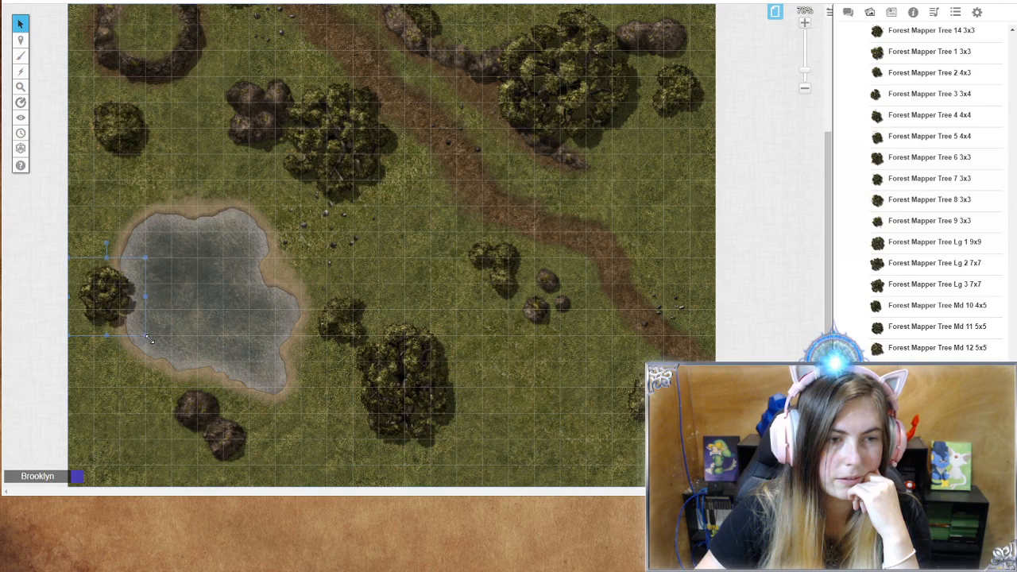
left_click_drag(149, 339, 171, 360)
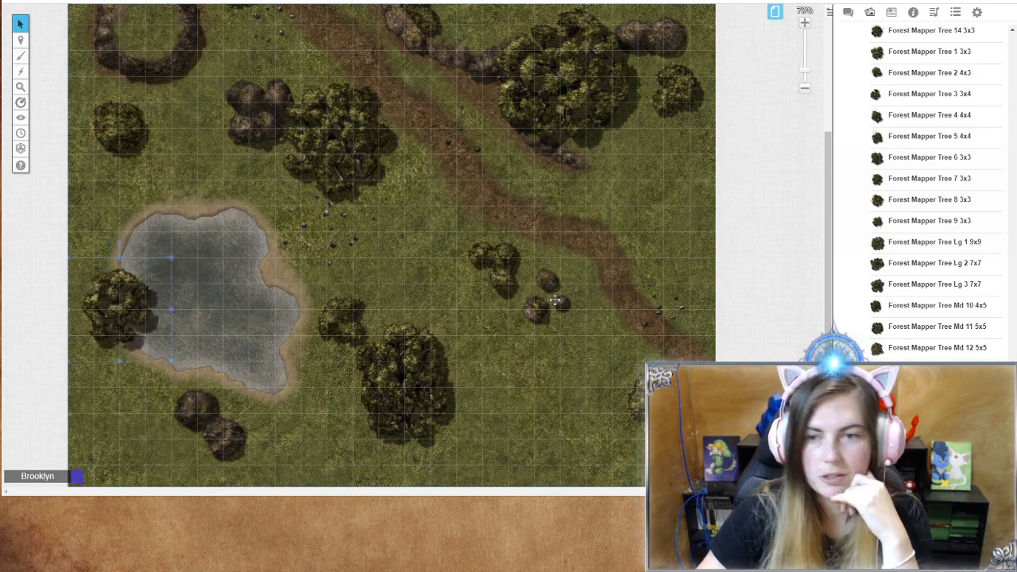
Step: Place a medium Forest Mapper tree on the pond's north bank at about 5 by 5 squares
mouse_move(937, 310)
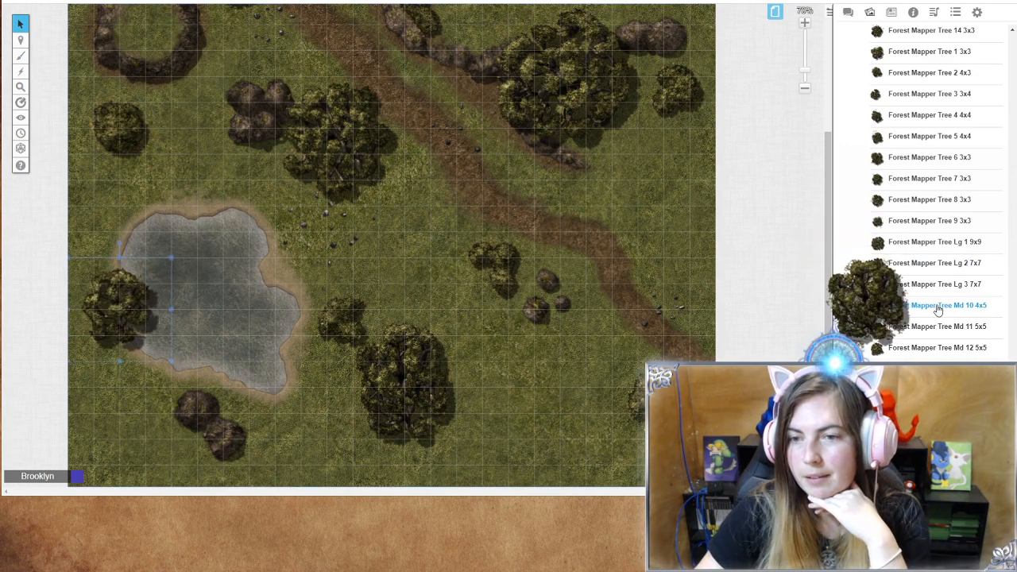
left_click_drag(938, 310, 454, 214)
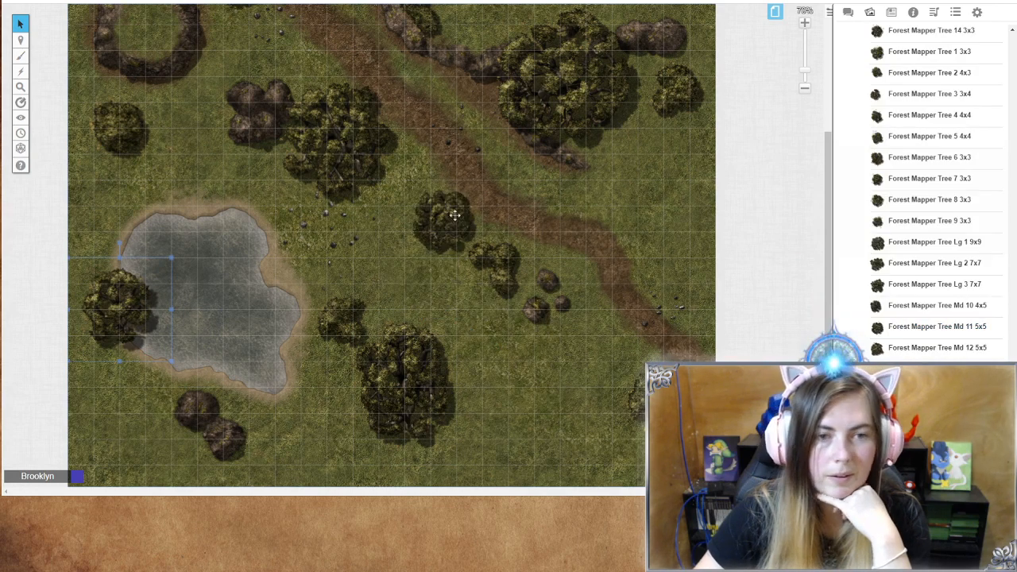
left_click_drag(475, 255, 520, 300)
left_click_drag(482, 229, 195, 182)
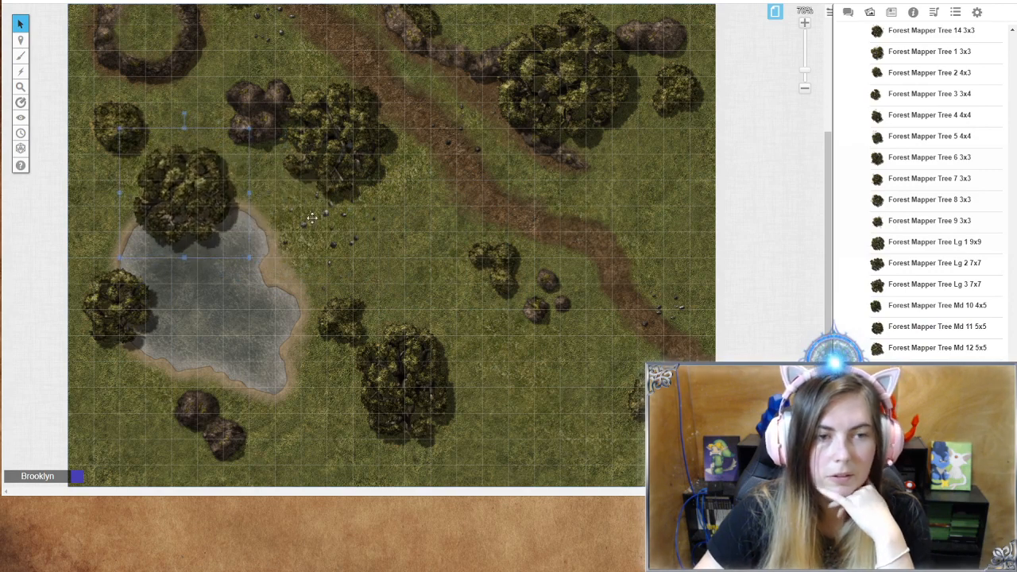
left_click(530, 174)
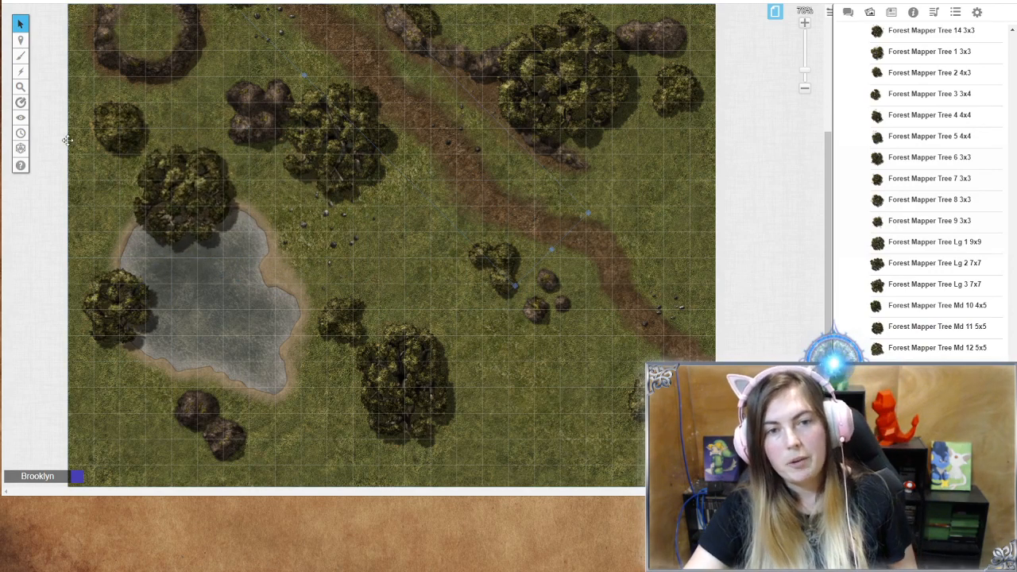
Step: Switch the active layer to Objects & Tokens and look over the map
mouse_move(22, 39)
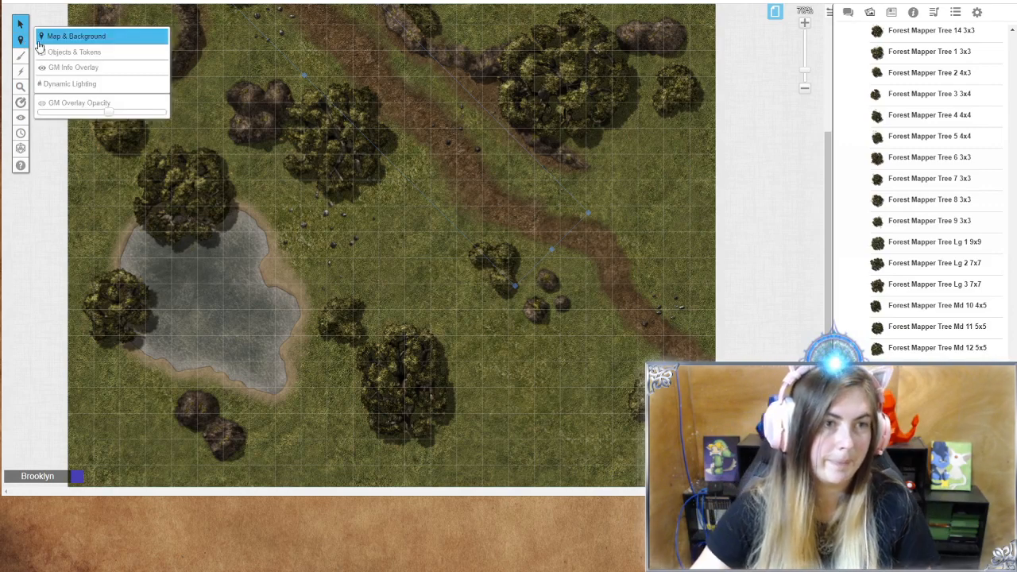
left_click(56, 51)
scroll(625, 348, "up", 5)
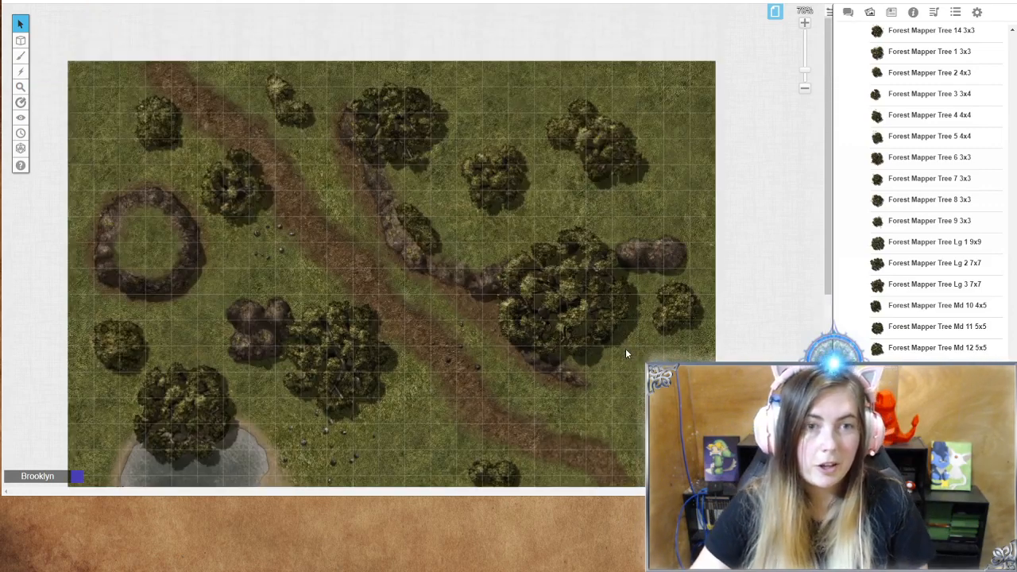
scroll(625, 353, "down", 1)
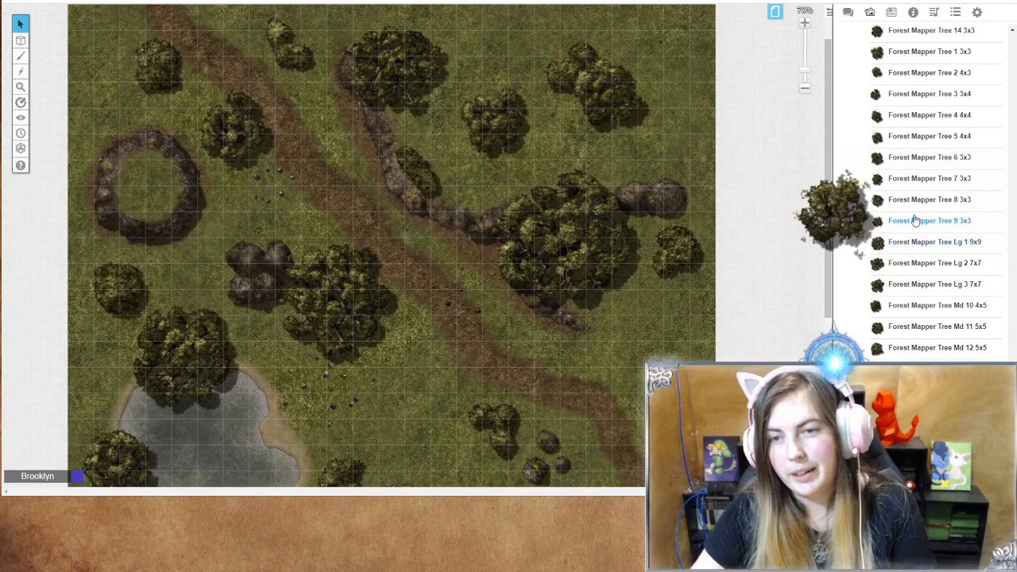
Step: Switch the active layer to Map & Background and place Forest Mapper Tree 6 at about 3 by 3 squares inside the rock ring
mouse_move(20, 40)
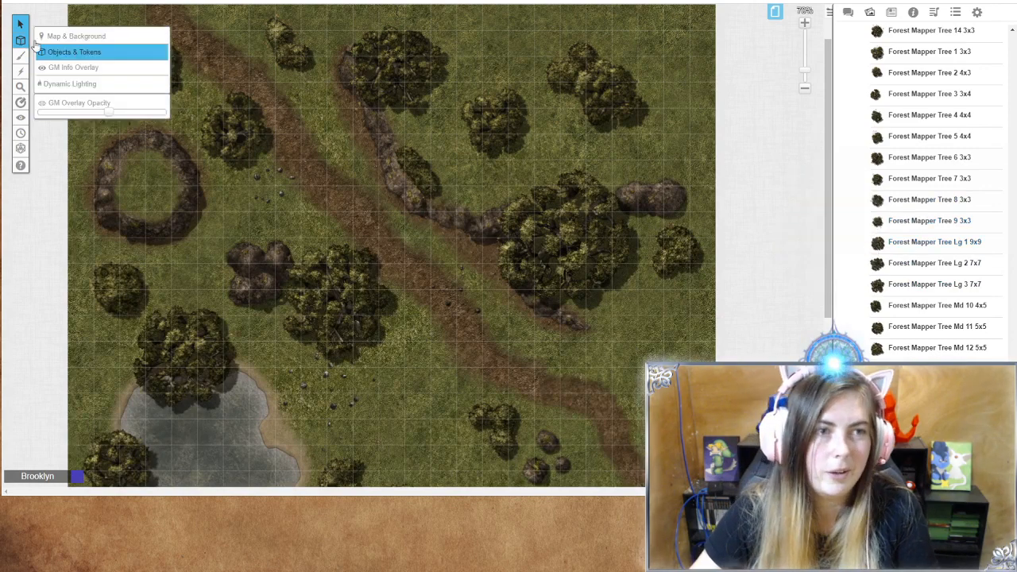
left_click(85, 36)
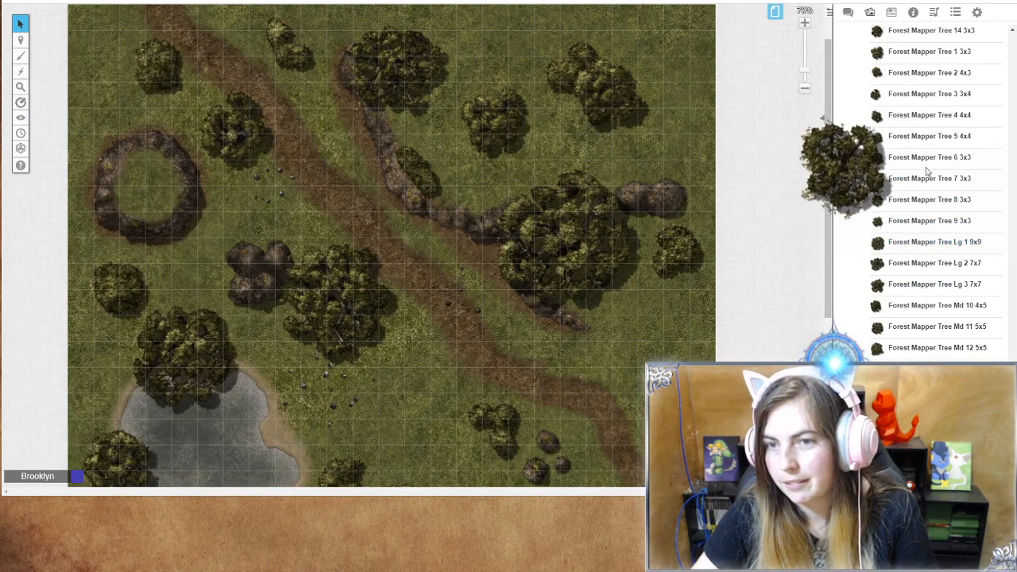
left_click_drag(926, 155, 156, 169)
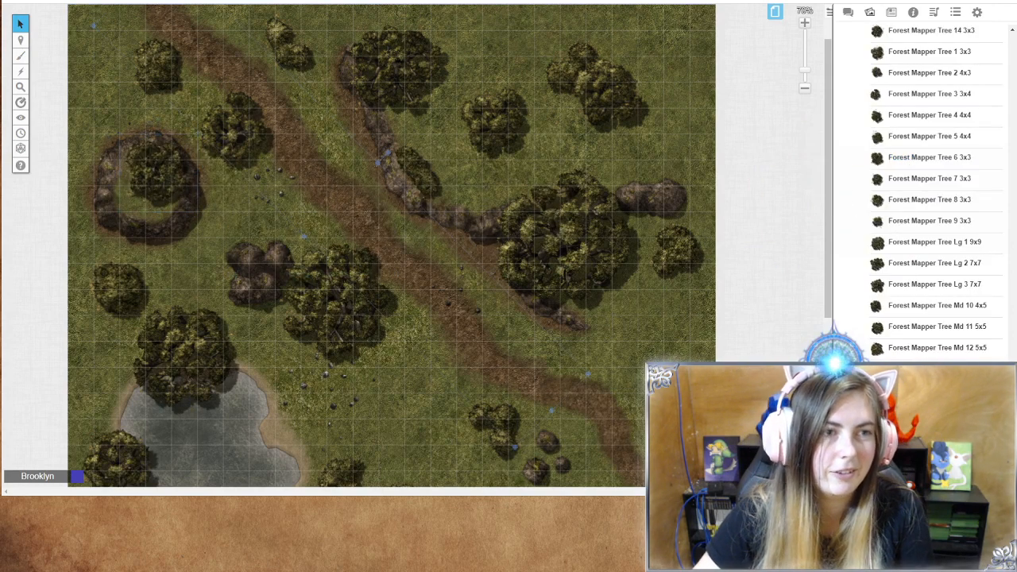
Step: Return the active layer to Objects & Tokens, then look over the whole forest map and the zoom and drawing options
left_click(74, 52)
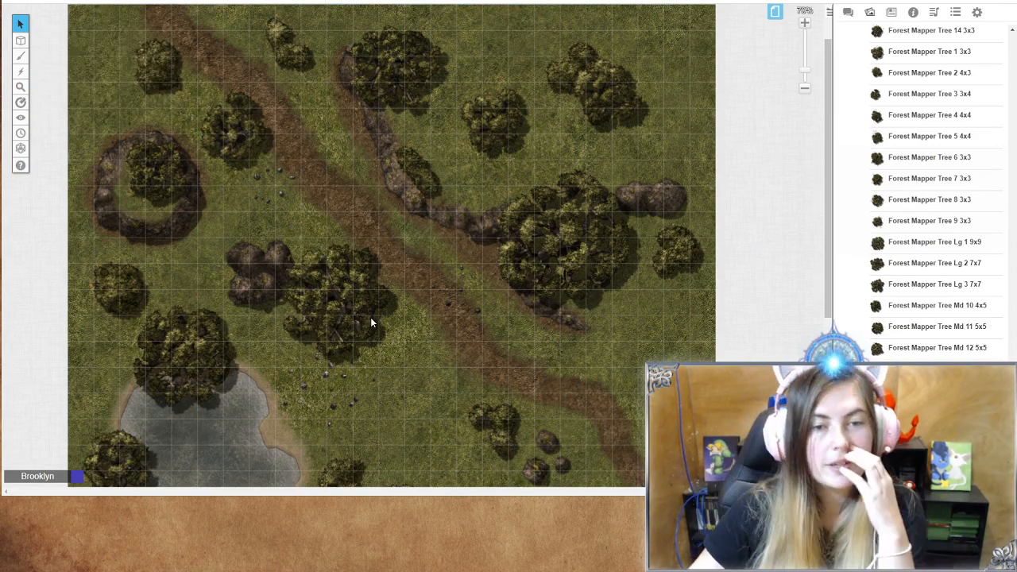
scroll(408, 259, "down", 3)
scroll(340, 174, "up", 3)
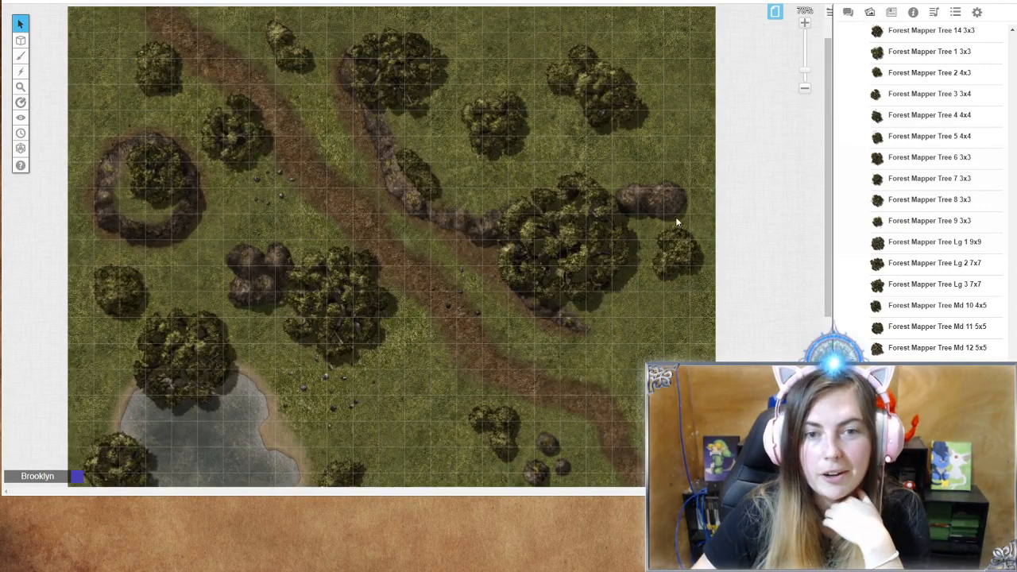
scroll(573, 334, "down", 3)
scroll(574, 334, "up", 4)
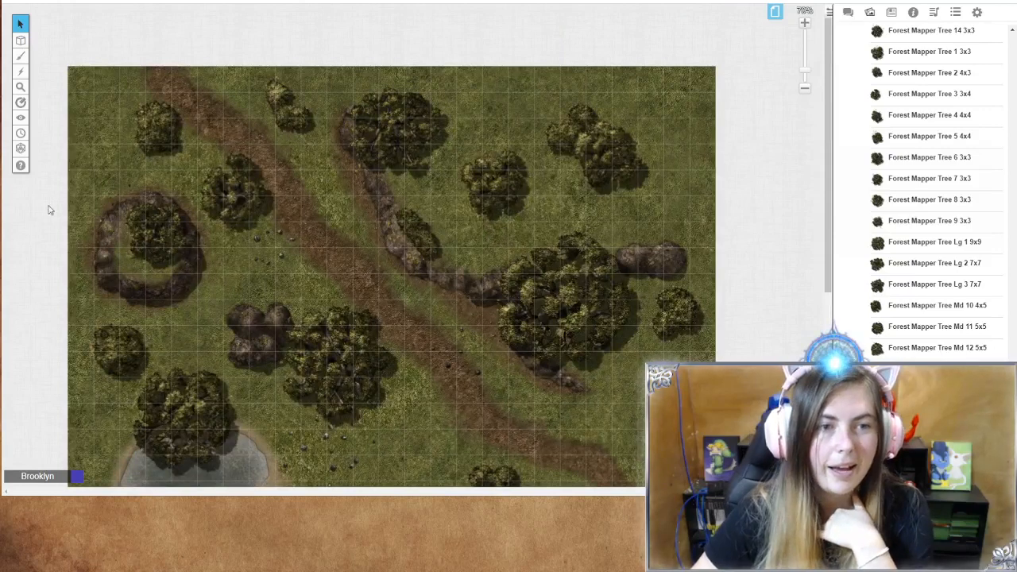
mouse_move(25, 90)
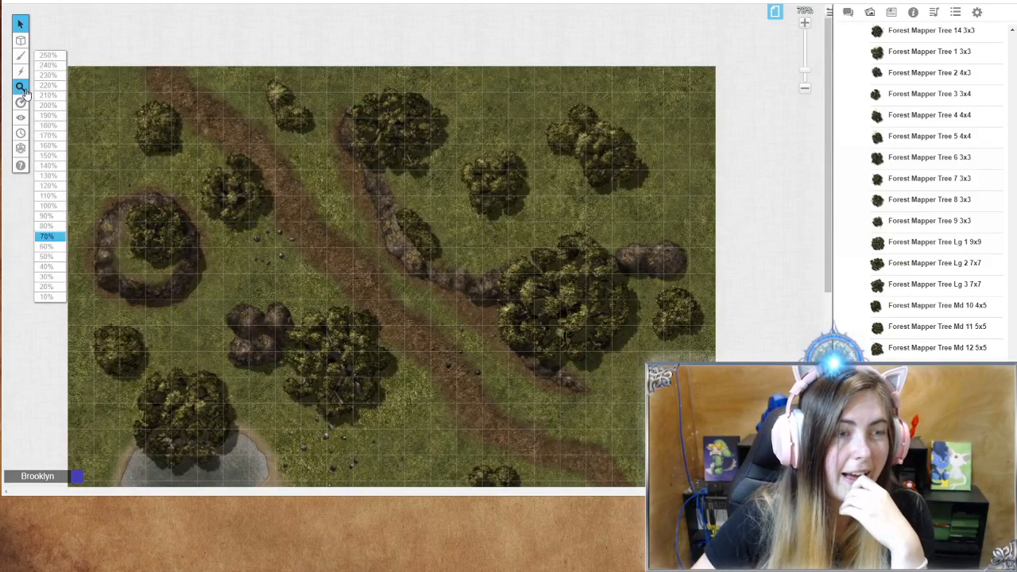
mouse_move(21, 54)
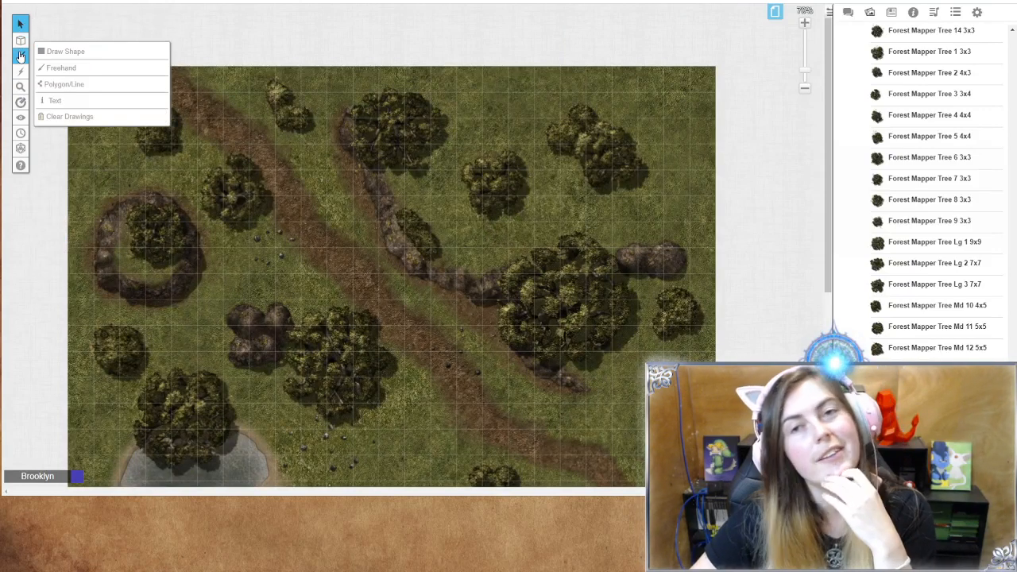
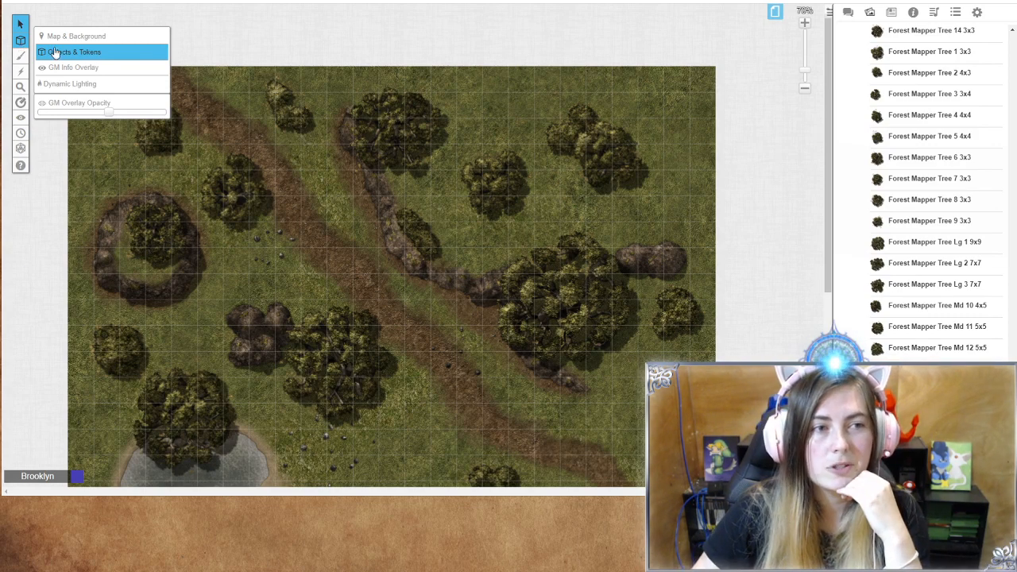
Step: Switch the active layer to Dynamic Lighting and look over the map
left_click(94, 85)
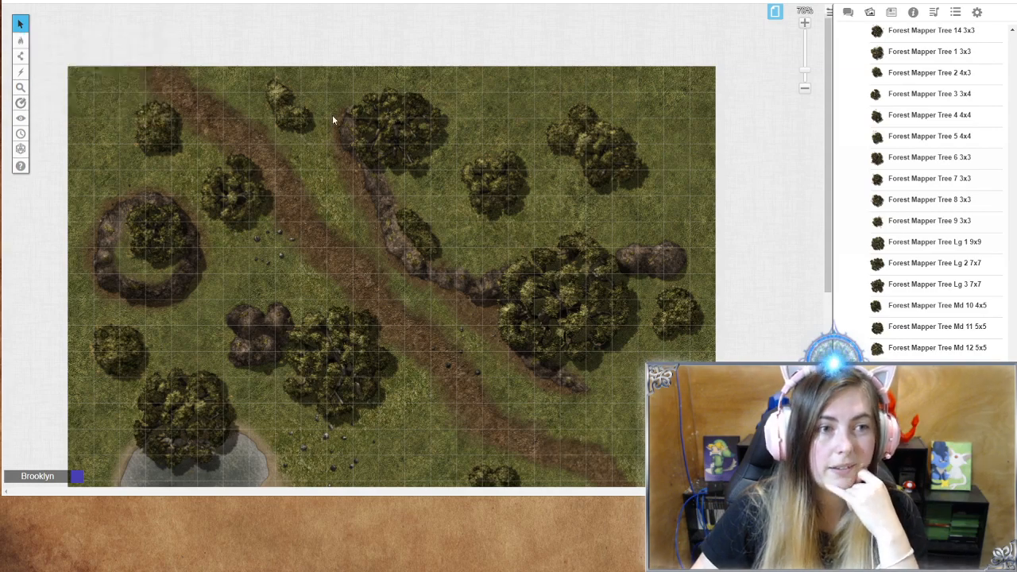
scroll(485, 115, "down", 3)
scroll(485, 114, "up", 2)
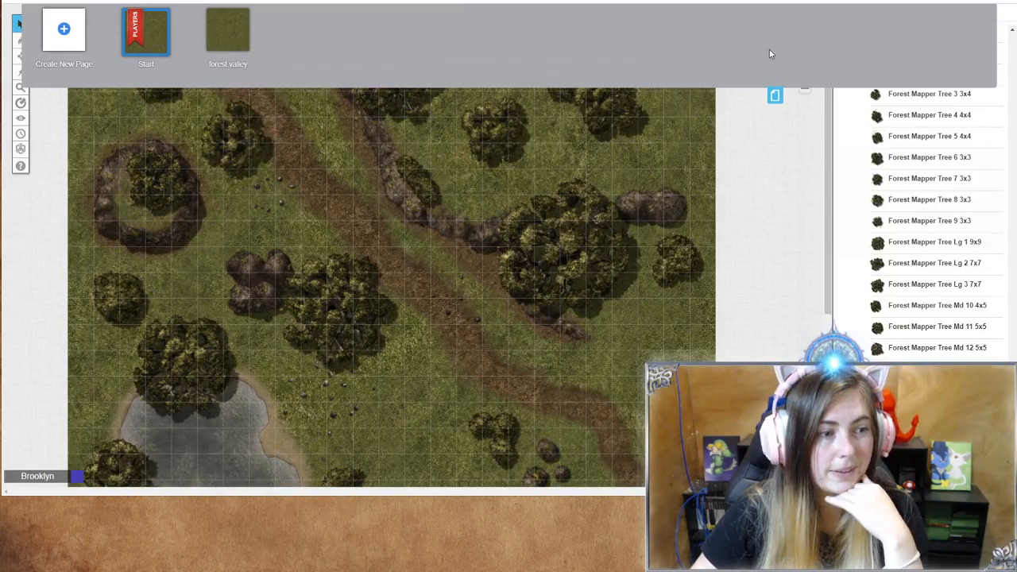
Step: Open the Start page's settings and enable Fog of War, Advanced Fog of War and Dynamic Lighting
left_click(113, 20)
scroll(538, 237, "down", 1)
scroll(537, 237, "down", 1)
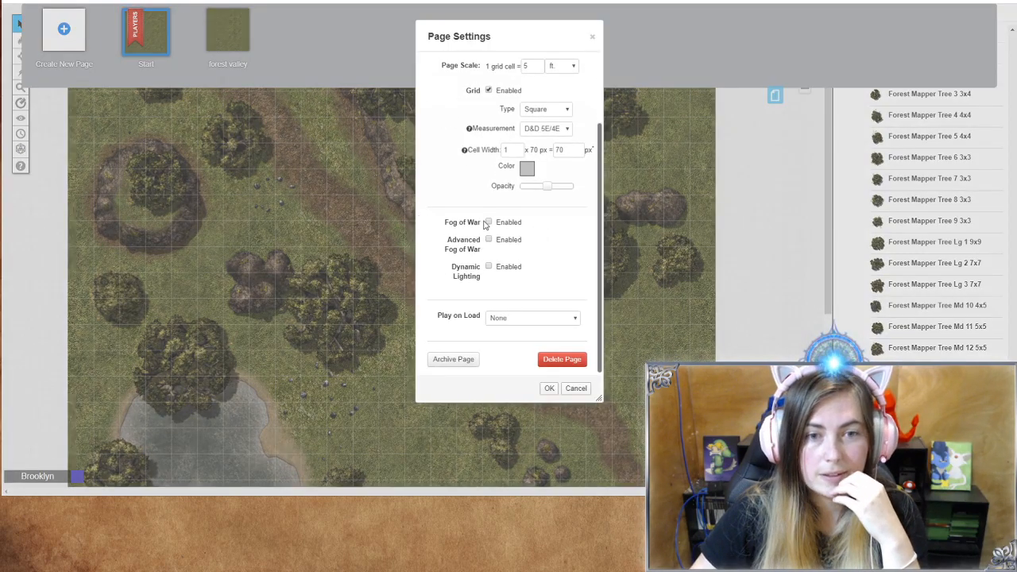
left_click(488, 224)
left_click(488, 240)
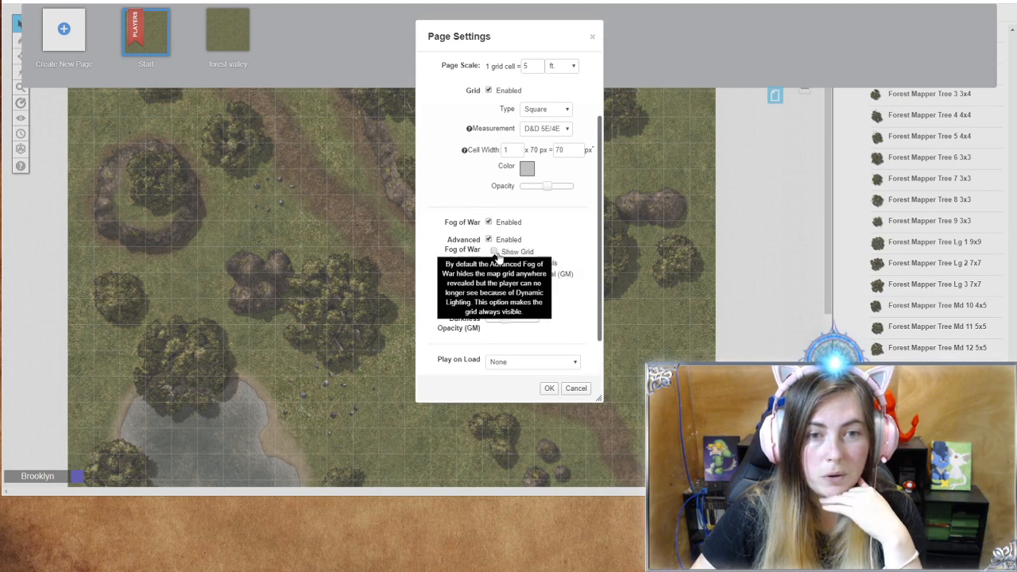
left_click(489, 291)
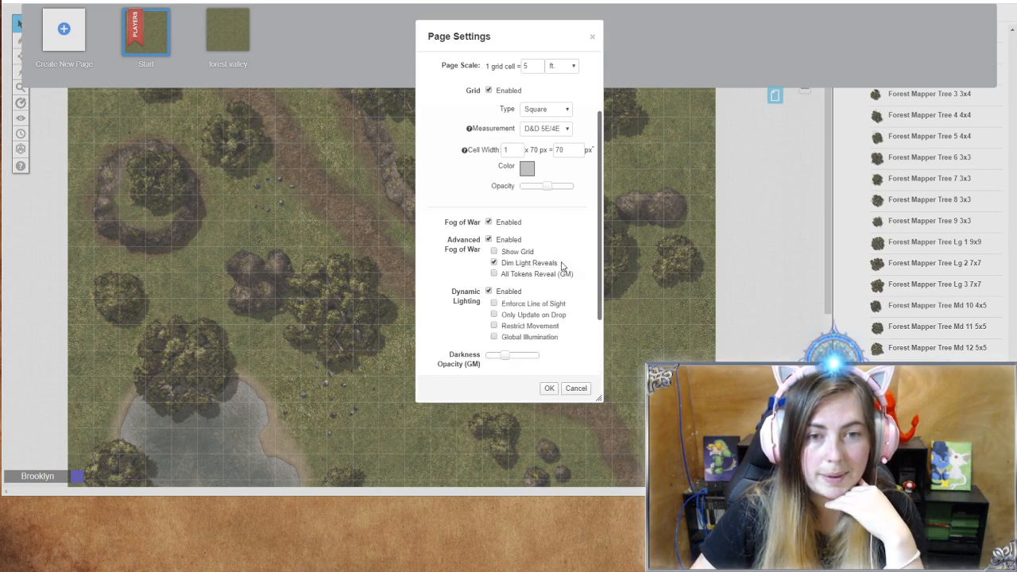
scroll(540, 250, "down", 2)
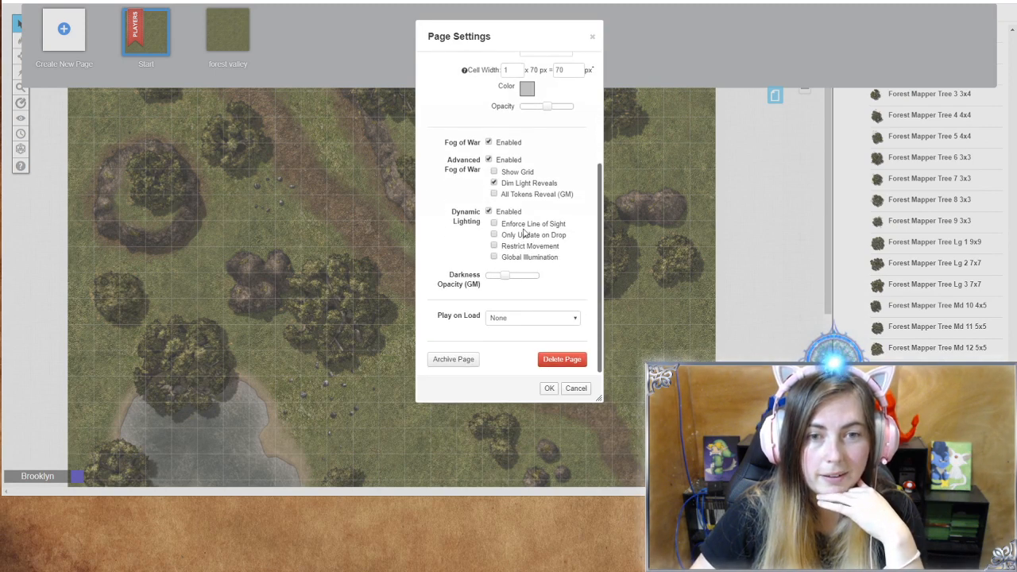
Step: Enable Show Grid, Enforce Line of Sight, Only Update on Drop and Restrict Movement for the Start page and save its settings
left_click(493, 172)
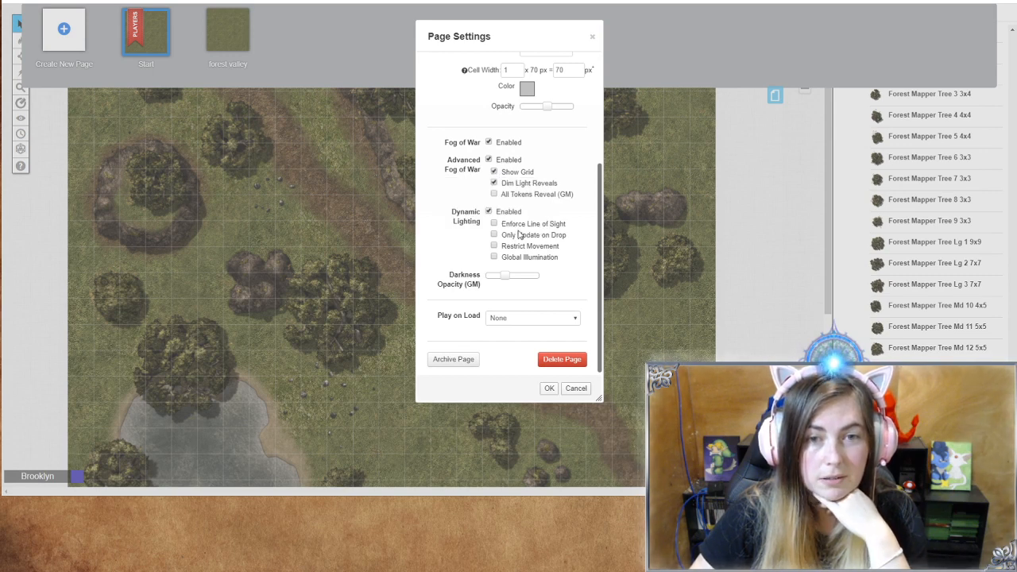
left_click(493, 224)
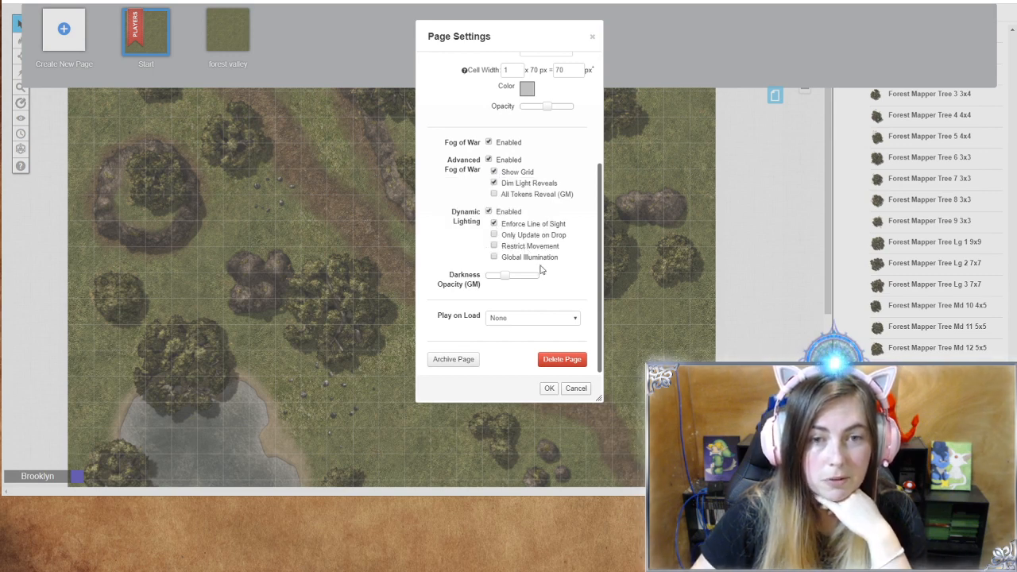
left_click(493, 235)
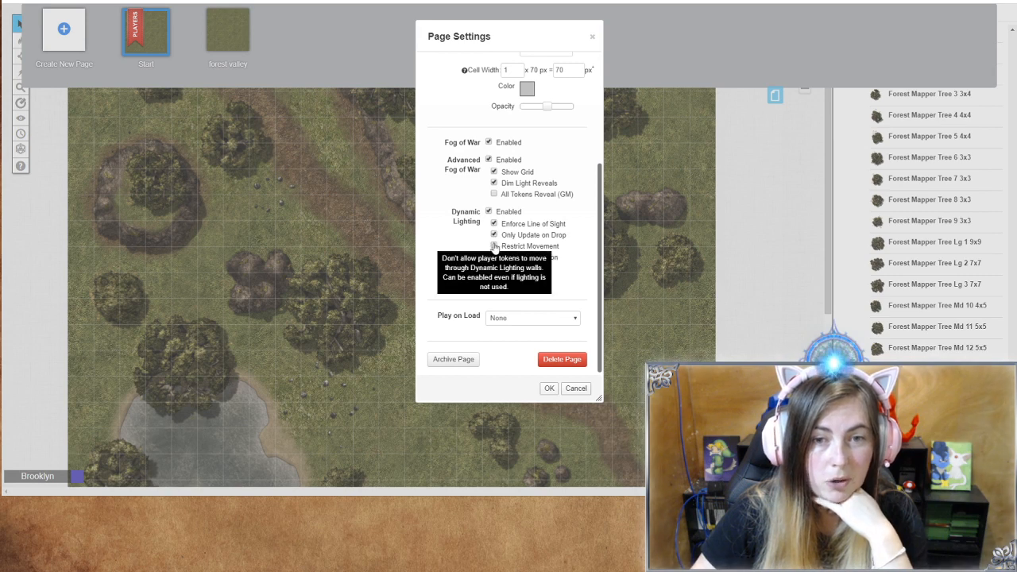
left_click(493, 246)
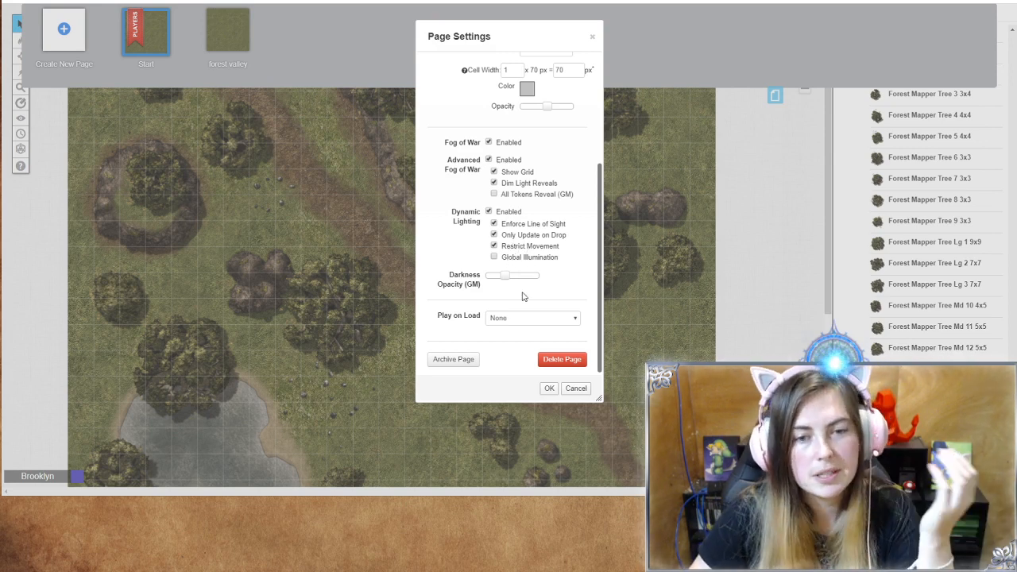
left_click(548, 388)
left_click(774, 95)
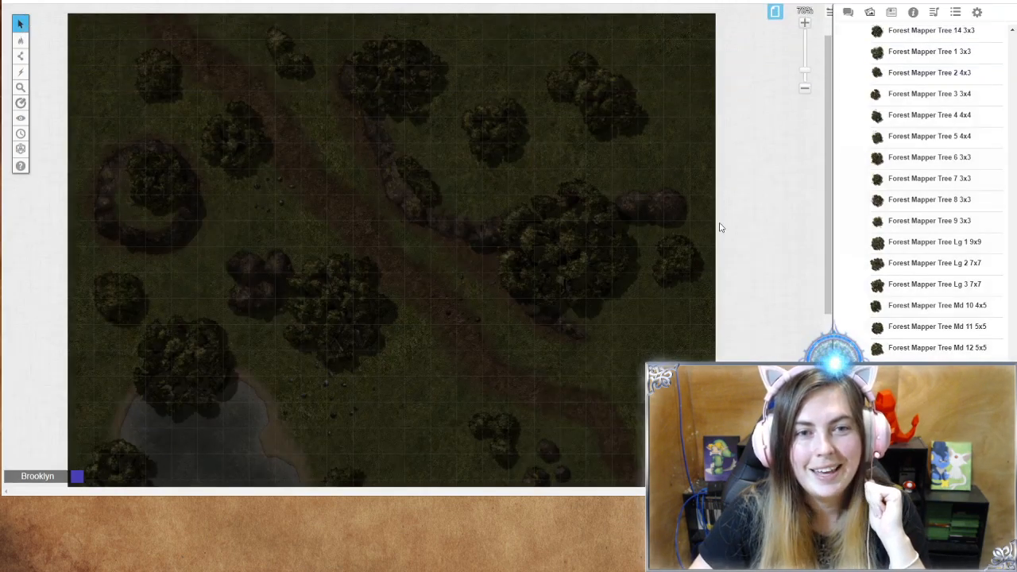
Step: Reveal a rectangular fog area spanning the map's full width and roughly its northern half
scroll(699, 251, "down", 5)
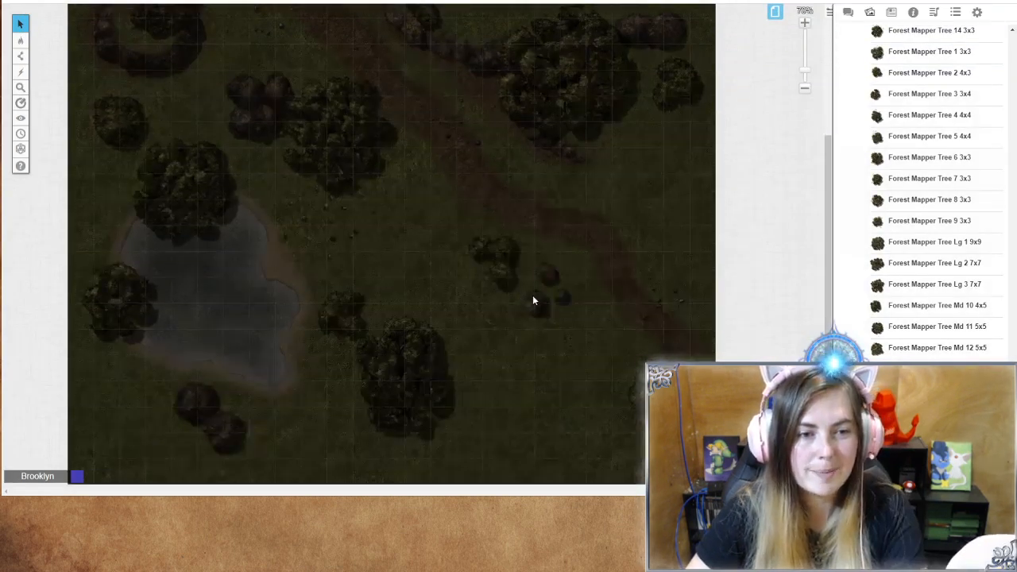
scroll(533, 298, "down", 3)
scroll(532, 297, "up", 7)
mouse_move(22, 119)
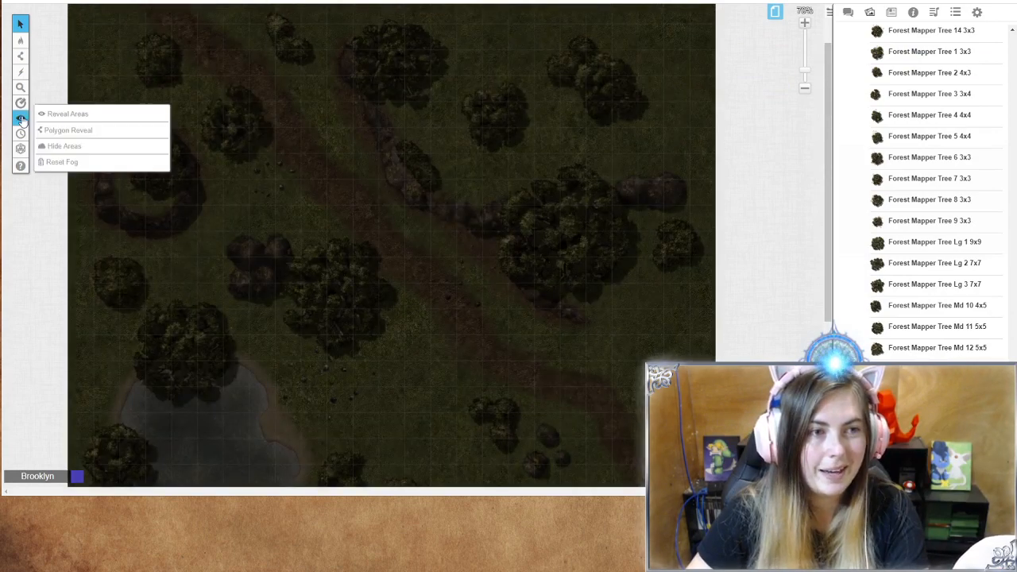
left_click(73, 114)
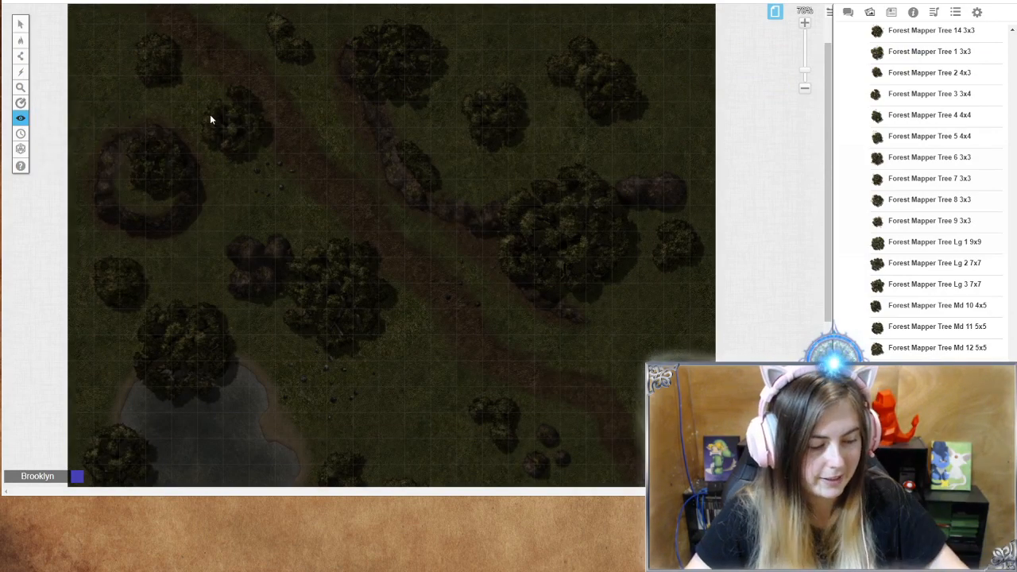
scroll(211, 127, "up", 2)
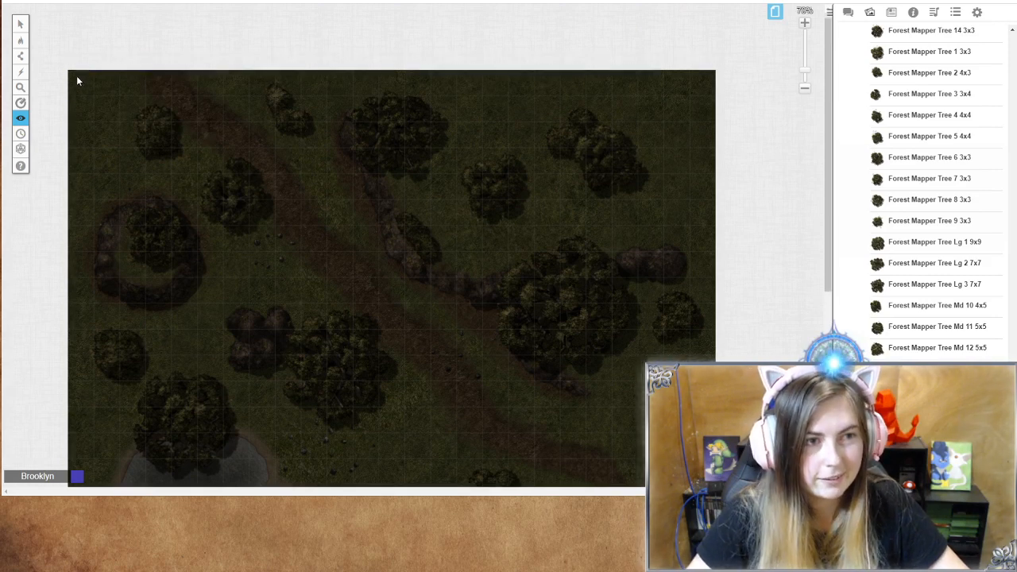
left_click_drag(76, 75, 715, 382)
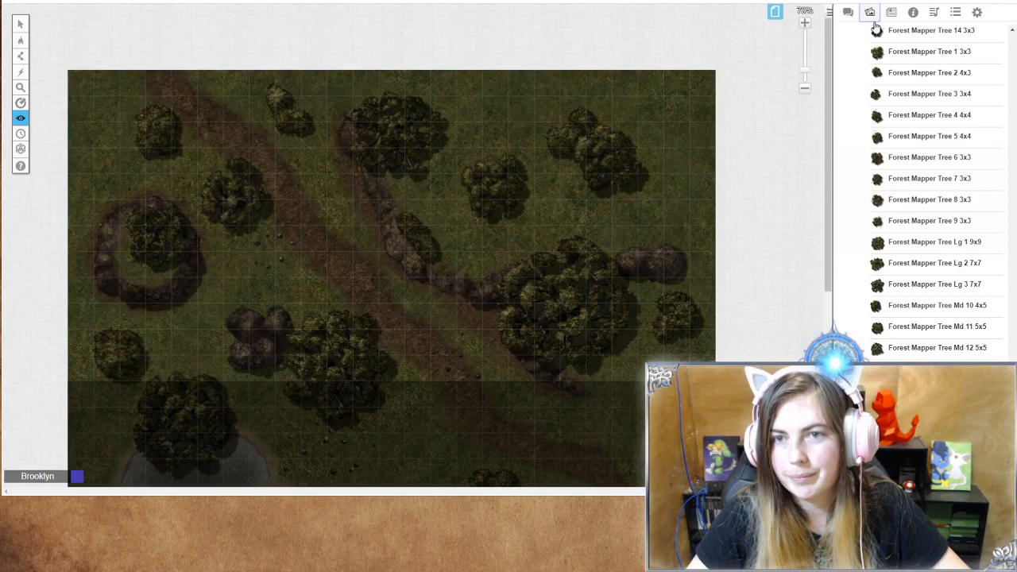
Step: Find the 64 - Heroic Characters 7 set in the art library and place Asimar_F_SpearFighter on the bush beside the cliff
scroll(941, 164, "down", 10)
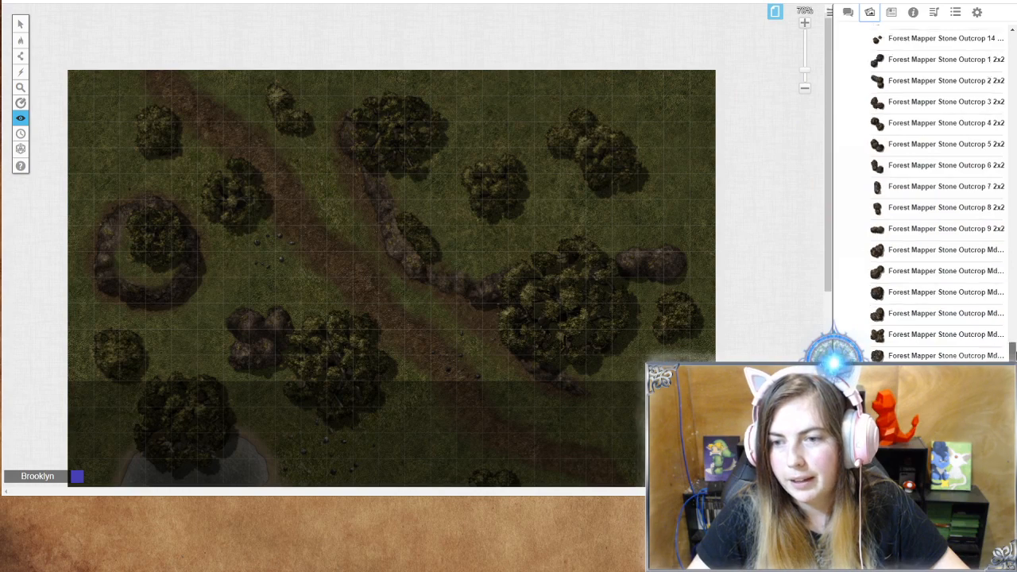
left_click_drag(1011, 352, 1012, 43)
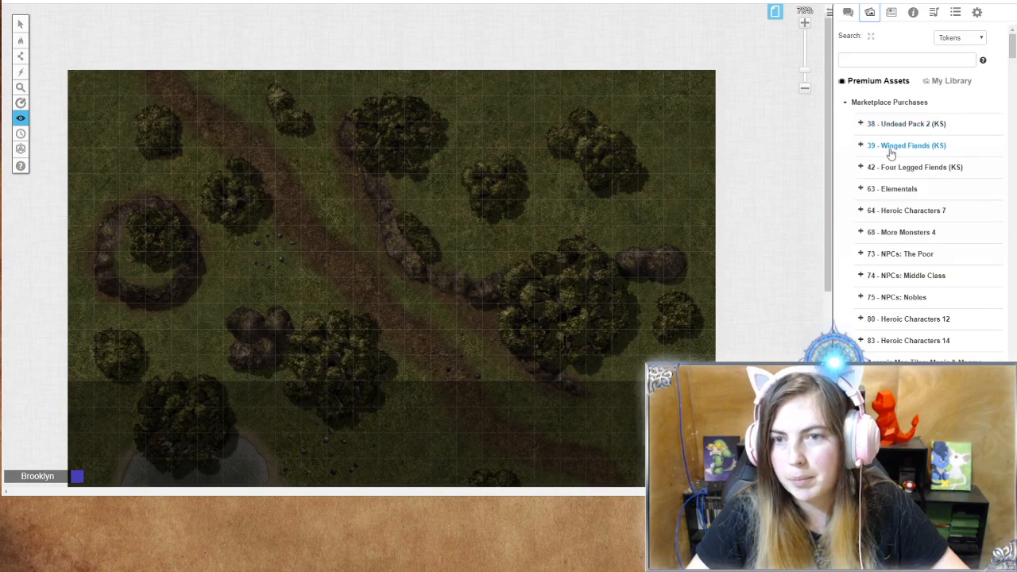
left_click(865, 211)
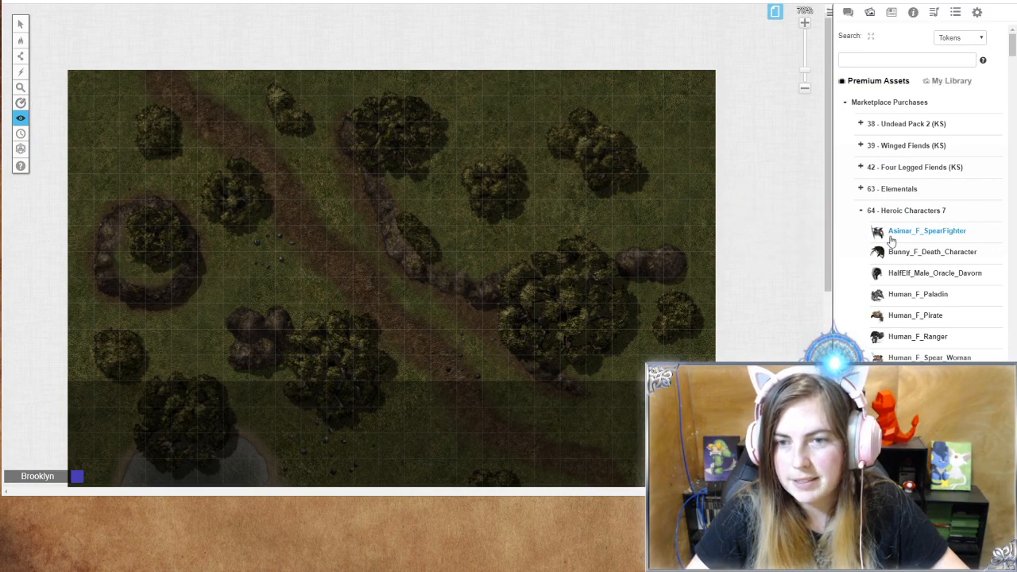
left_click_drag(890, 240, 433, 242)
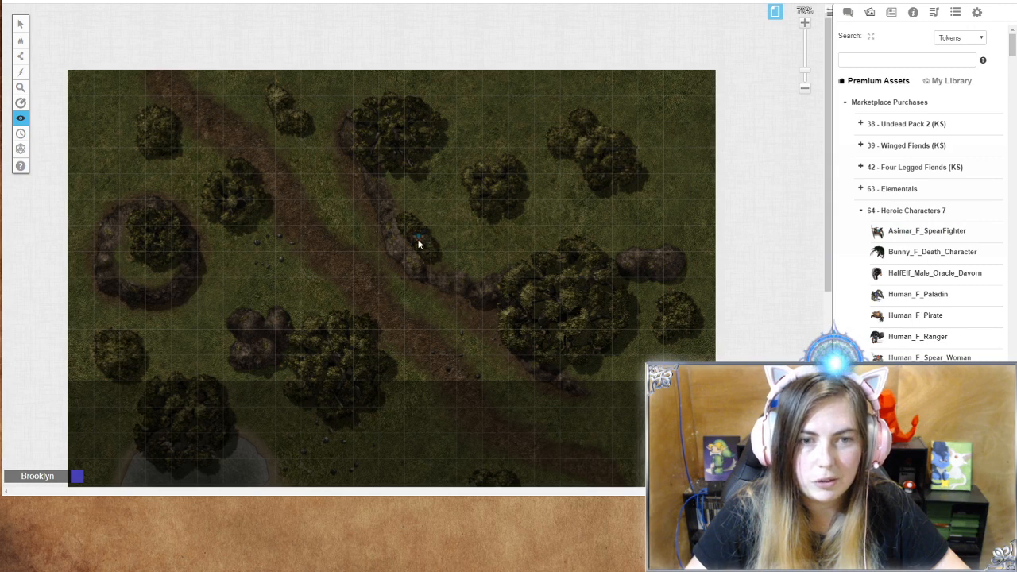
Step: Move the spear fighter token from the lighting layer to the Token Layer
mouse_move(22, 43)
left_click(21, 24)
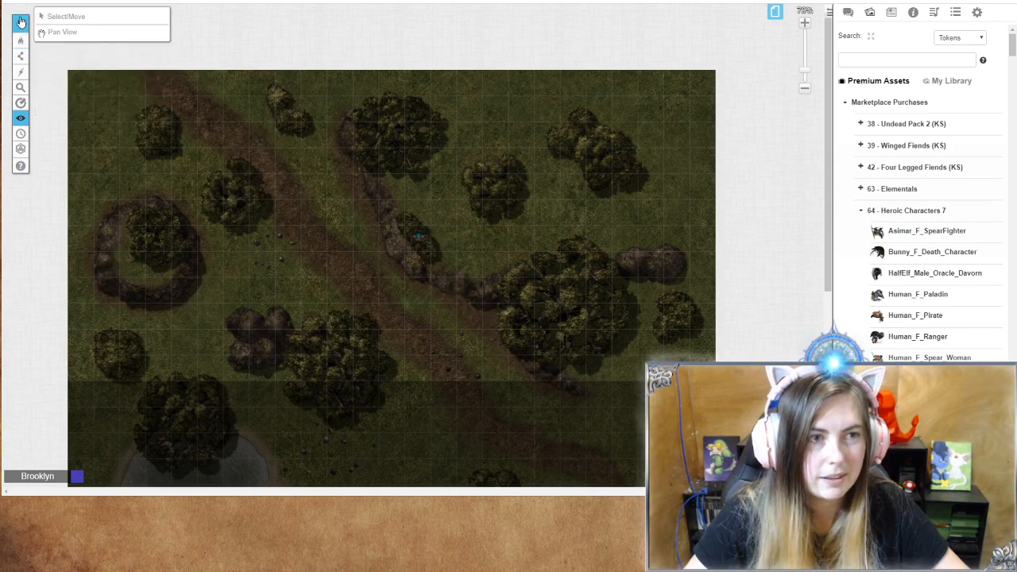
left_click(422, 240)
right_click(425, 247)
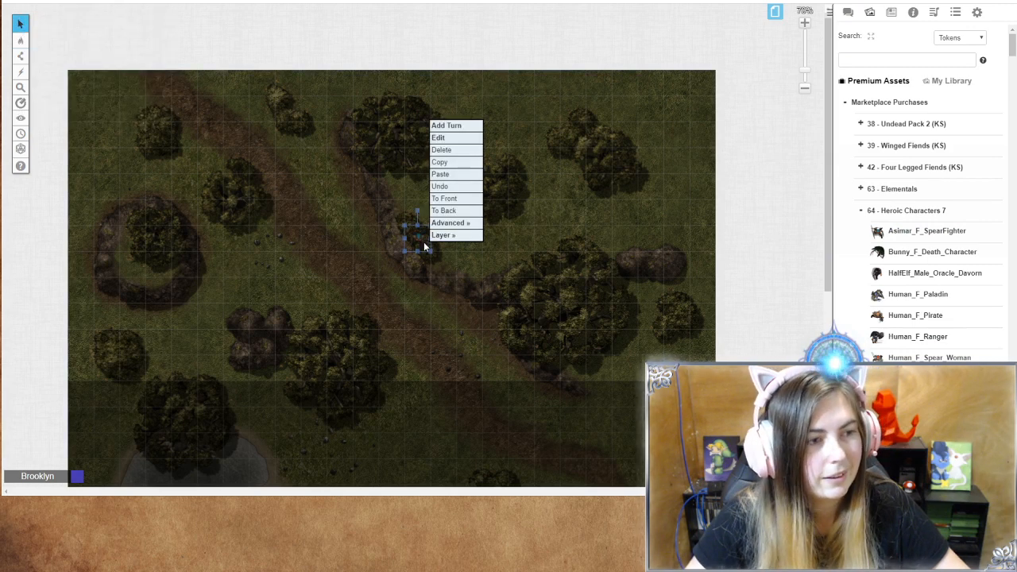
mouse_move(464, 232)
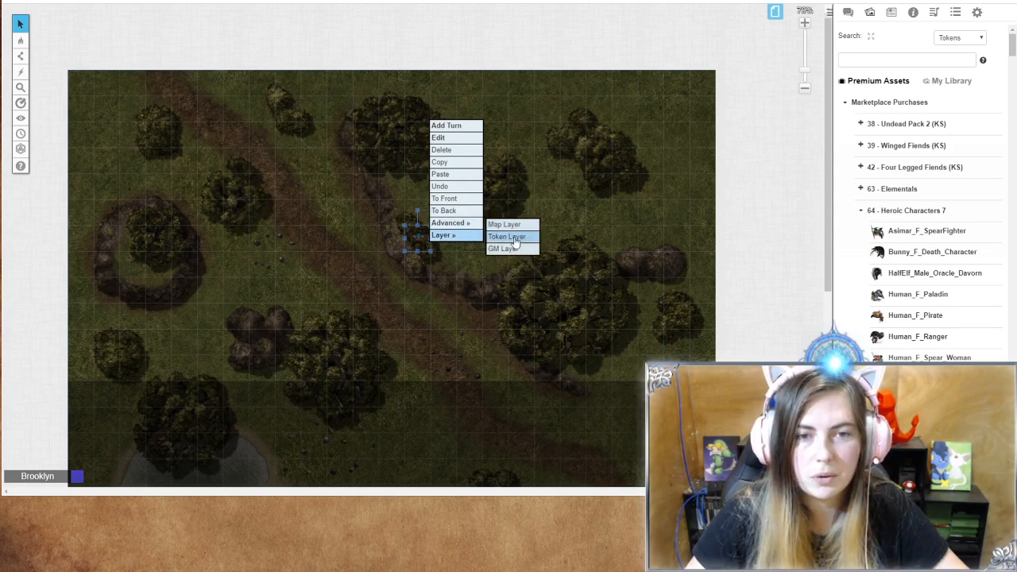
left_click(513, 237)
Step: Switch the active layer to Objects & Tokens and move the spear fighter token onto the dirt path
mouse_move(21, 39)
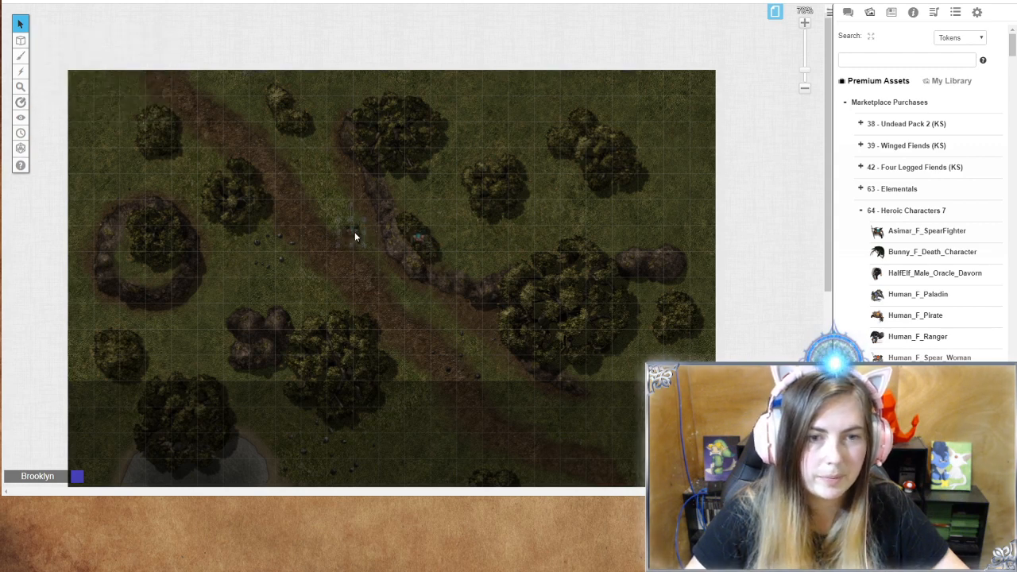
left_click(336, 242)
right_click(337, 243)
mouse_move(362, 223)
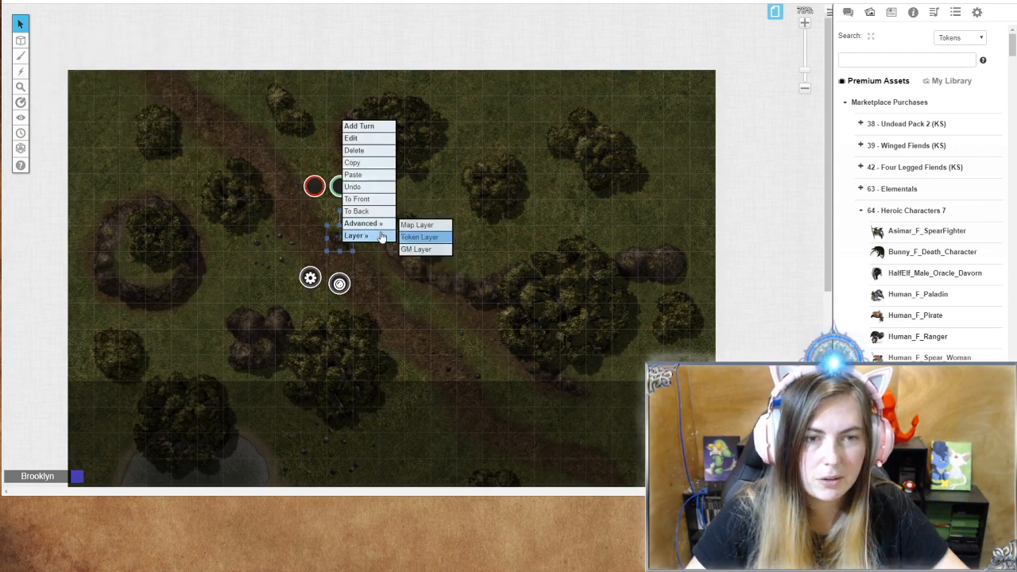
left_click(361, 259)
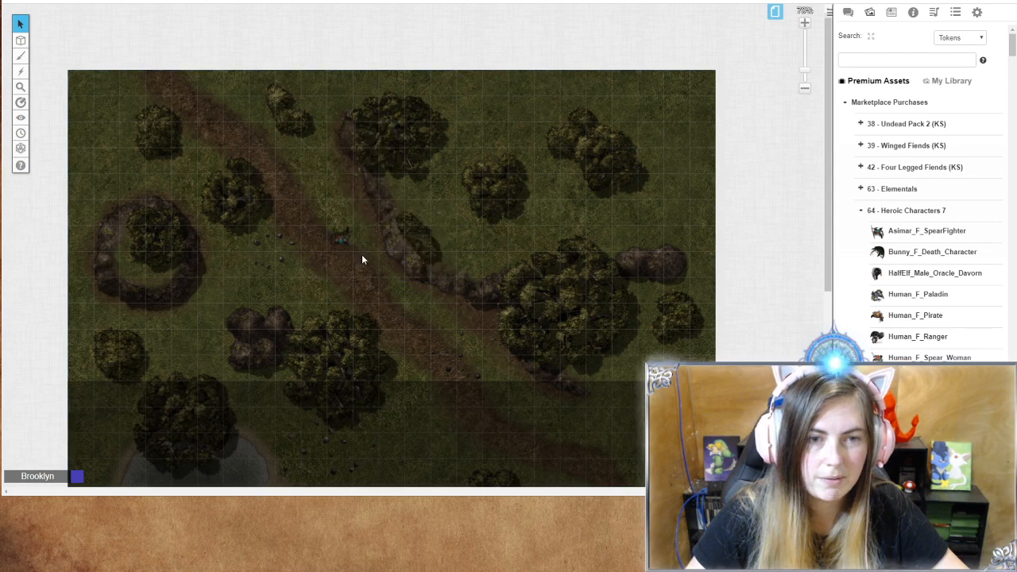
Step: Set the spear fighter token to emit 60 ft light, dim from 30 ft, at 160°, with sight angle 160° and 30 ft fog reveal distance
left_click(341, 235)
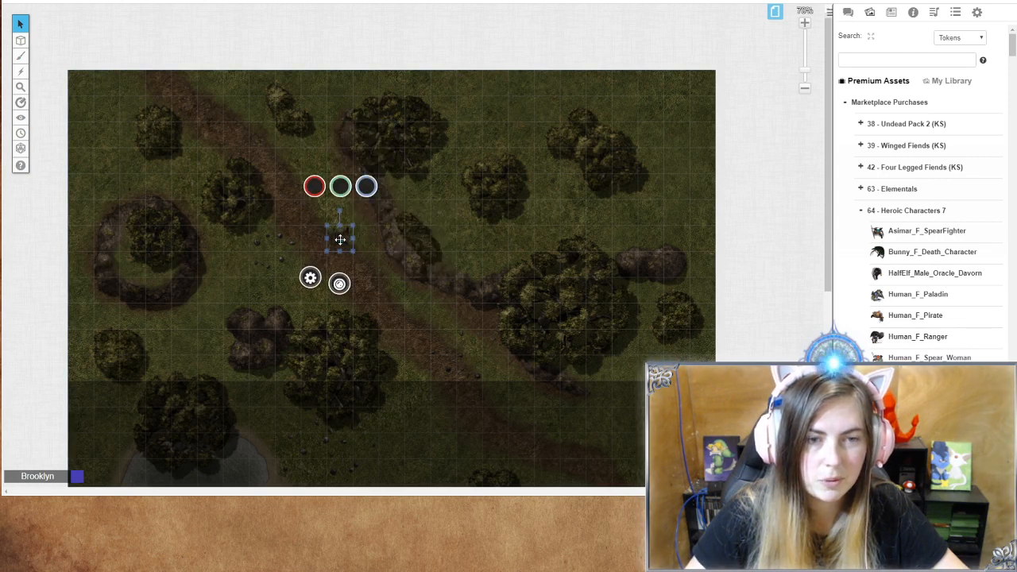
double_click(340, 239)
left_click(394, 66)
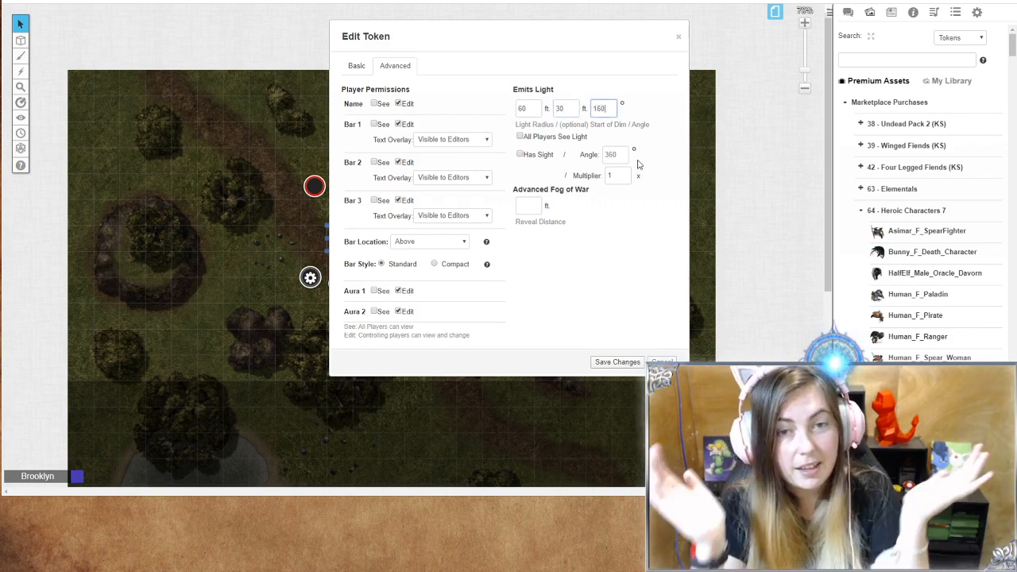
left_click(520, 155)
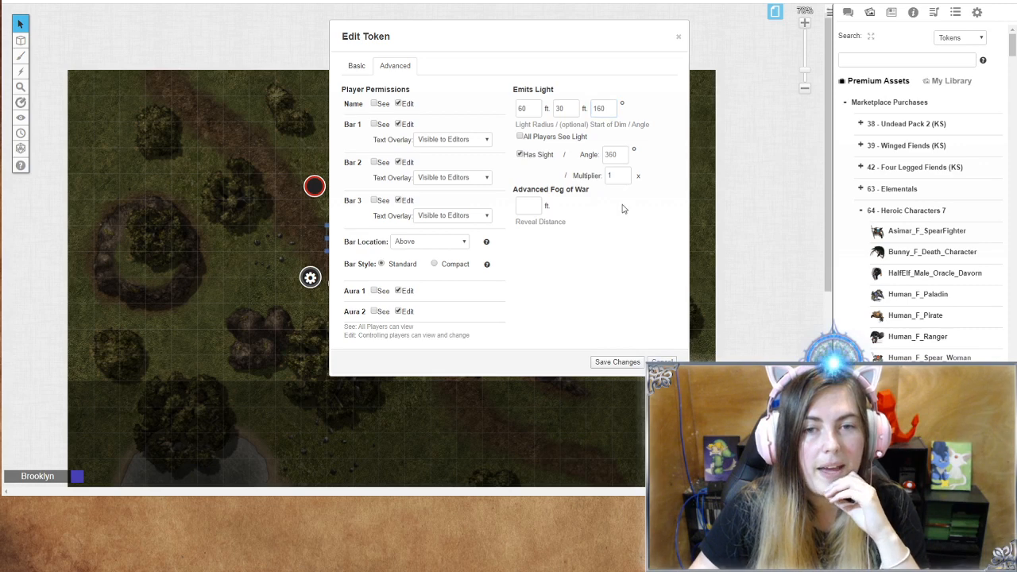
type("16")
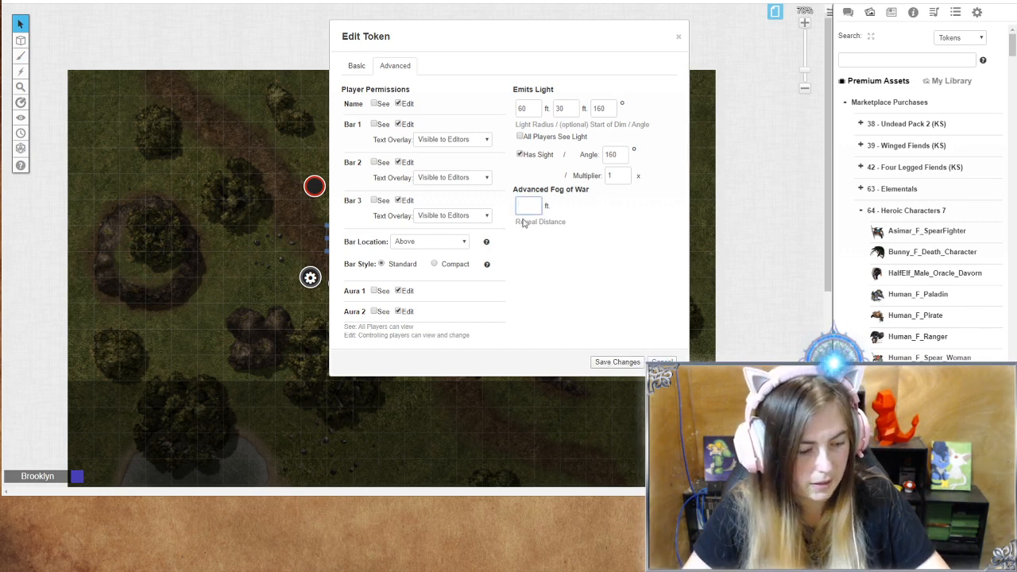
left_click(617, 362)
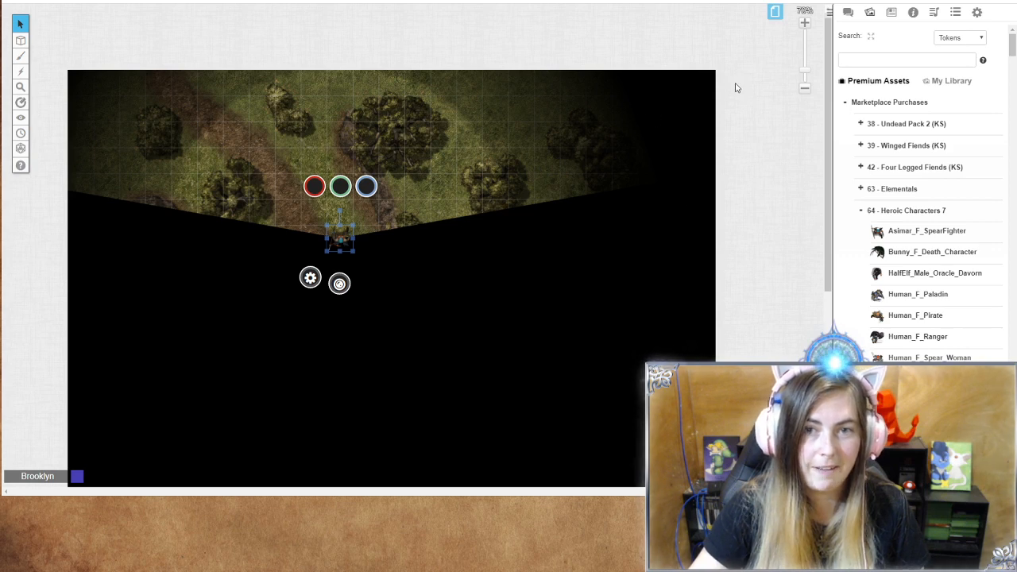
Step: Rotate the spear fighter token to face south and test its view around the map, ending on the cliff below the large northern tree
left_click_drag(339, 211, 359, 295)
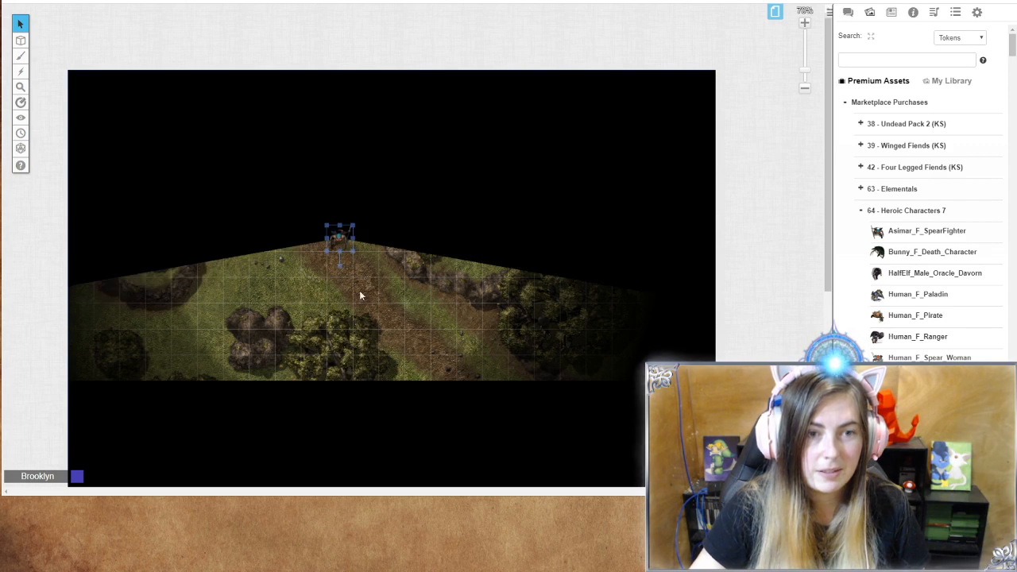
left_click_drag(352, 252, 419, 398)
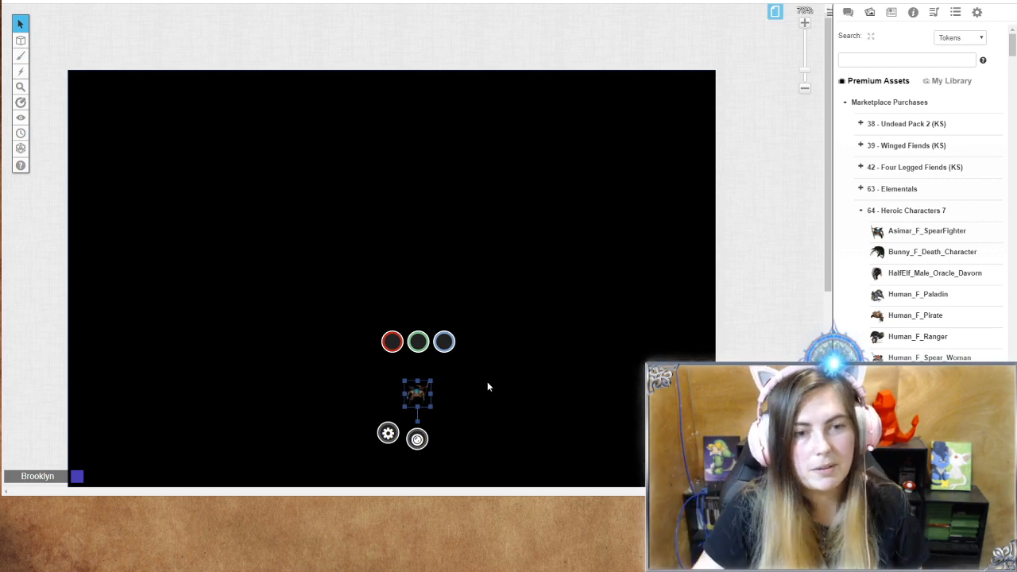
left_click_drag(420, 394, 463, 347)
left_click_drag(444, 266, 396, 182)
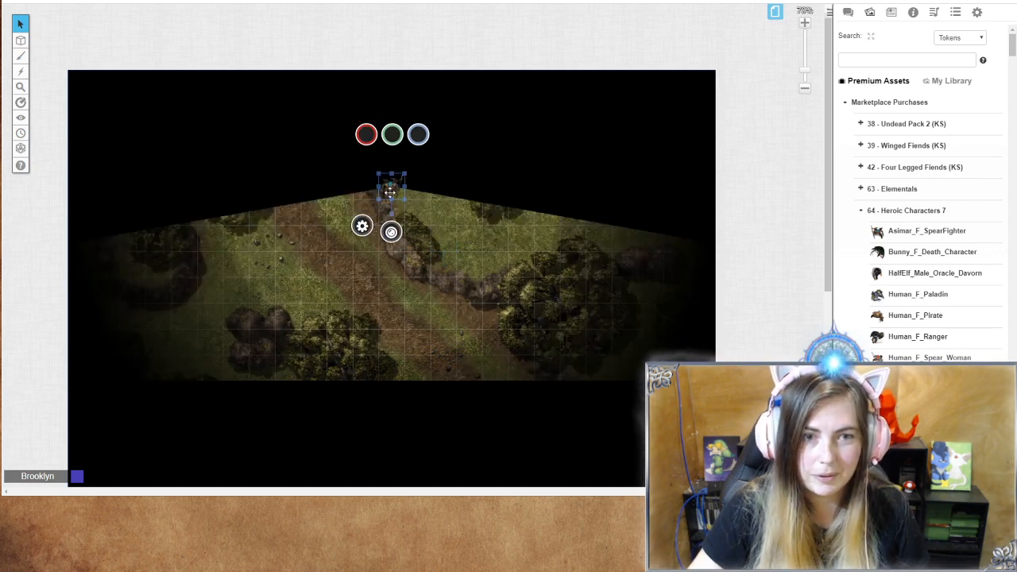
Step: Review the spear fighter token's advanced light, sight and fog of war settings, then save and deselect it
double_click(390, 184)
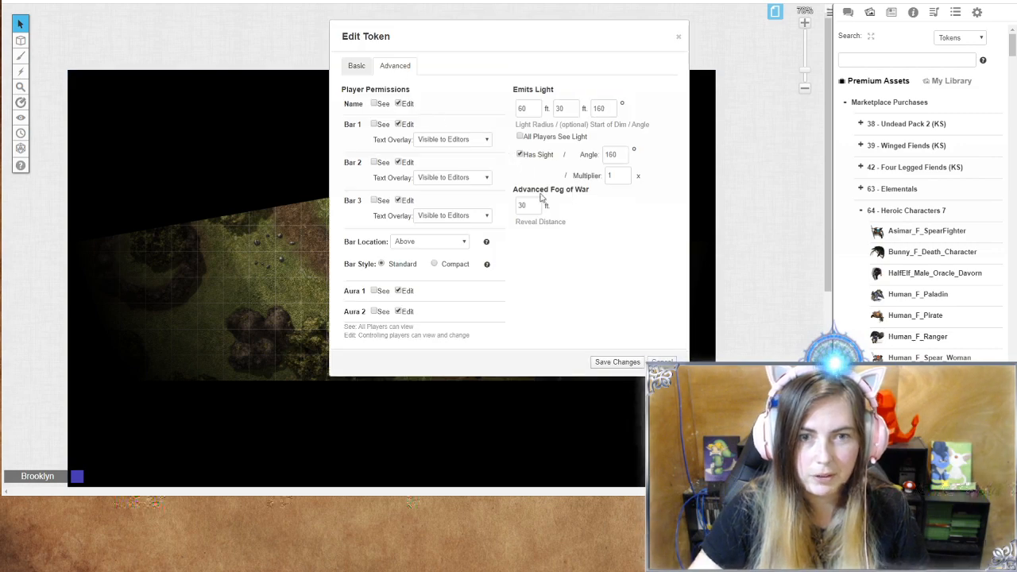
left_click(621, 363)
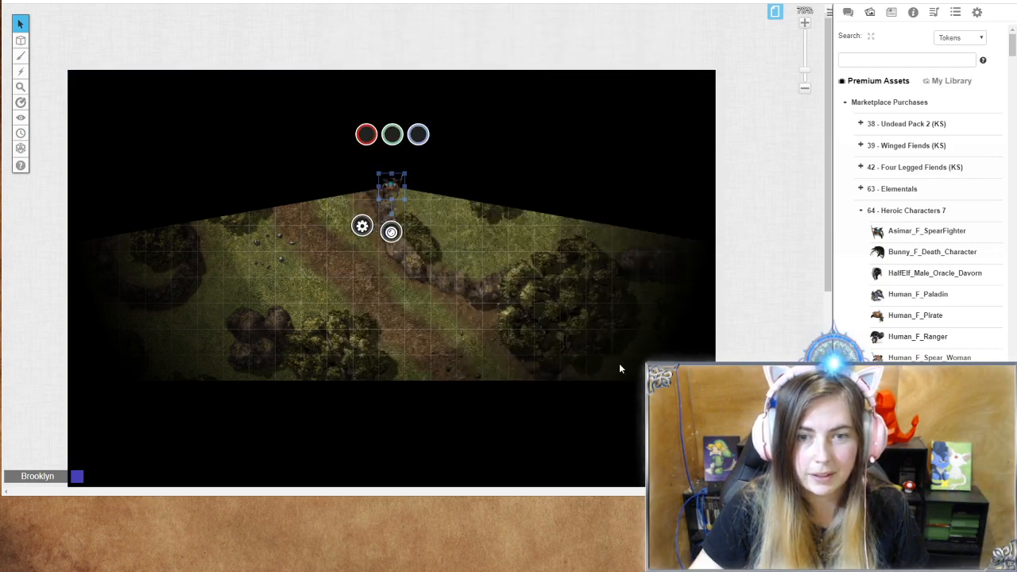
left_click(535, 230)
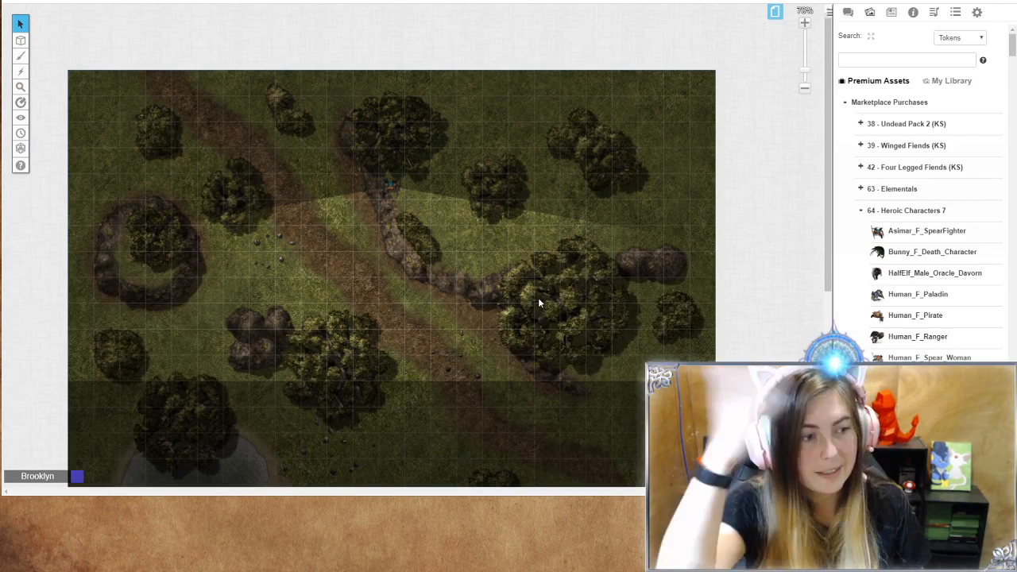
Step: Reveal the fog over the remaining southern half of the map across its full width, including the pond
scroll(453, 306, "down", 2)
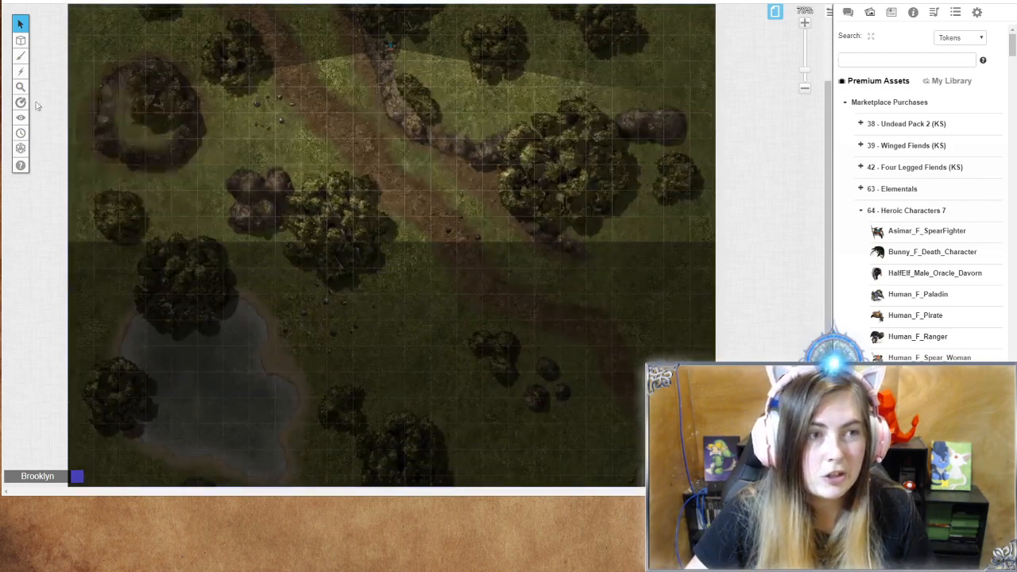
left_click(63, 111)
scroll(238, 282, "down", 2)
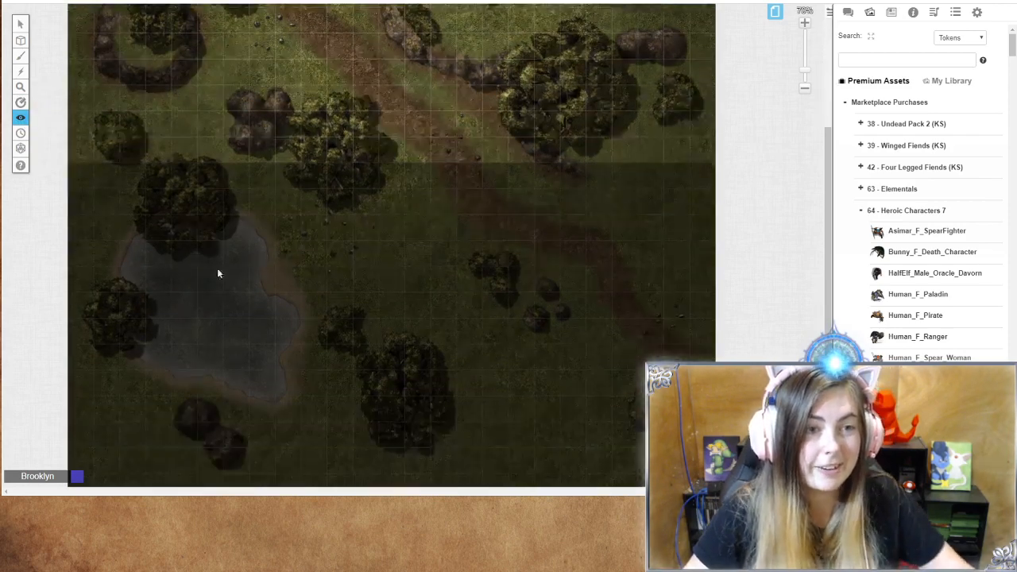
left_click_drag(74, 119, 522, 347)
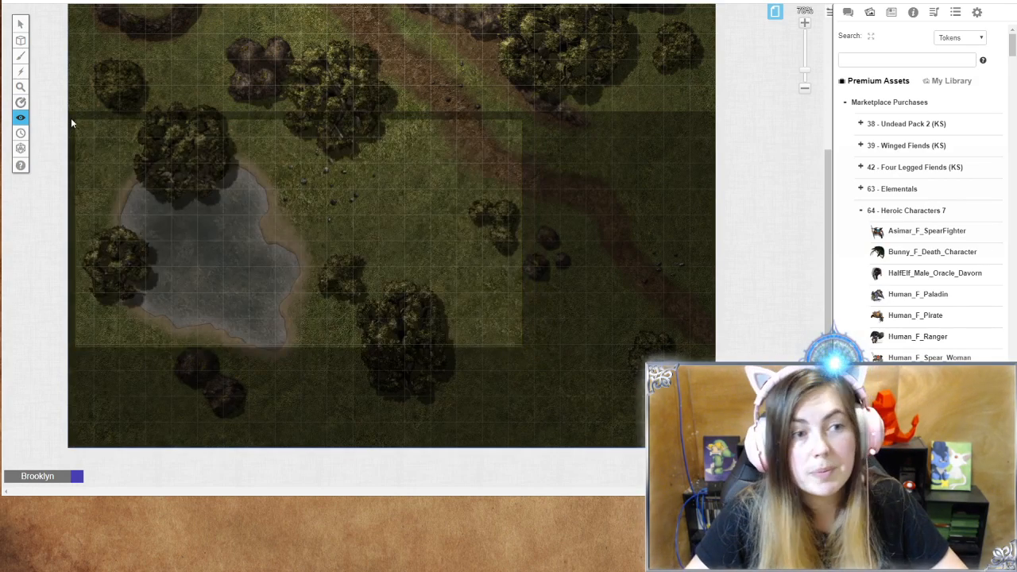
left_click_drag(71, 118, 717, 451)
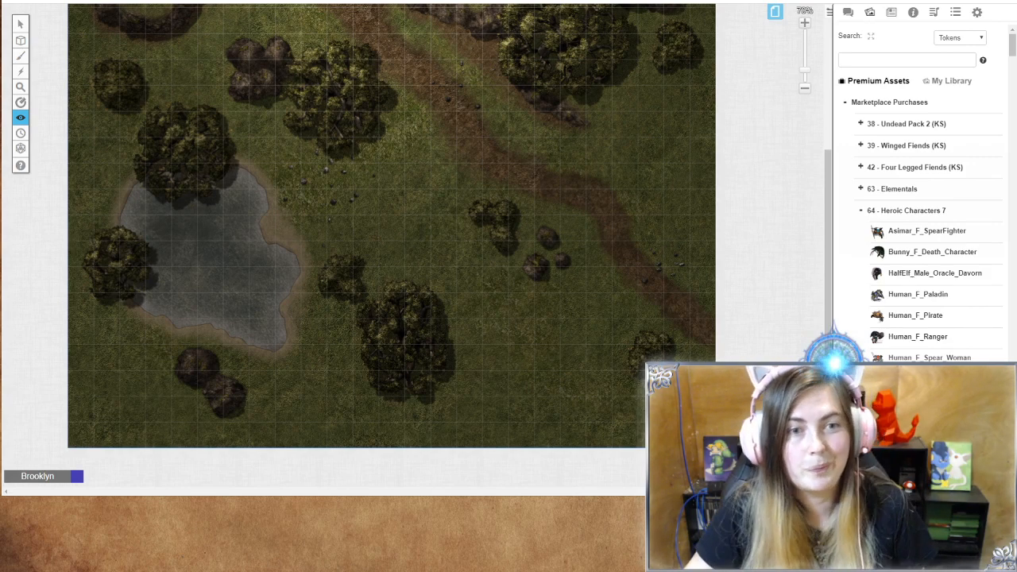
Step: Switch the active layer to Dynamic Lighting and activate the Draw Shape tool
scroll(768, 307, "up", 5)
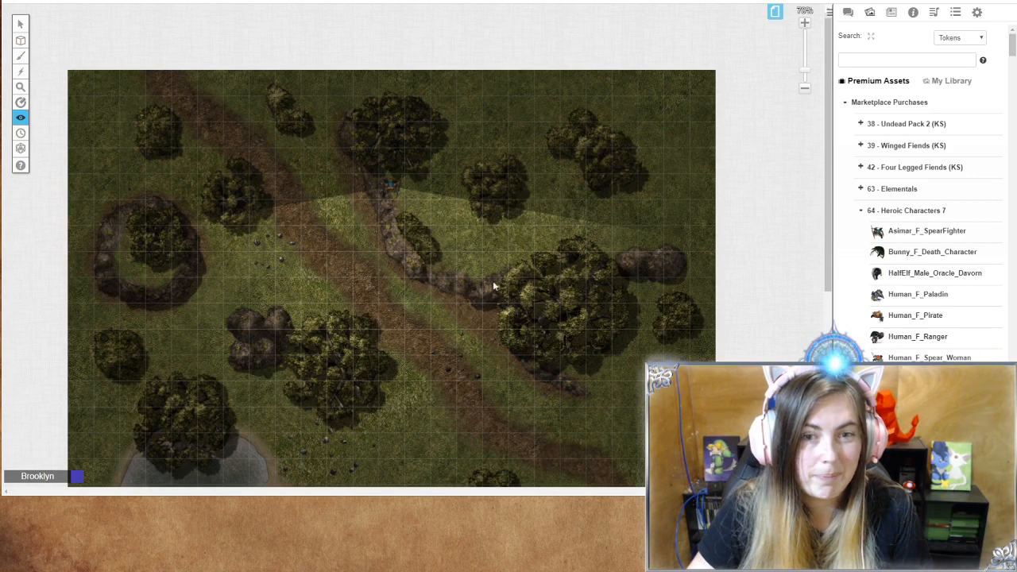
mouse_move(21, 116)
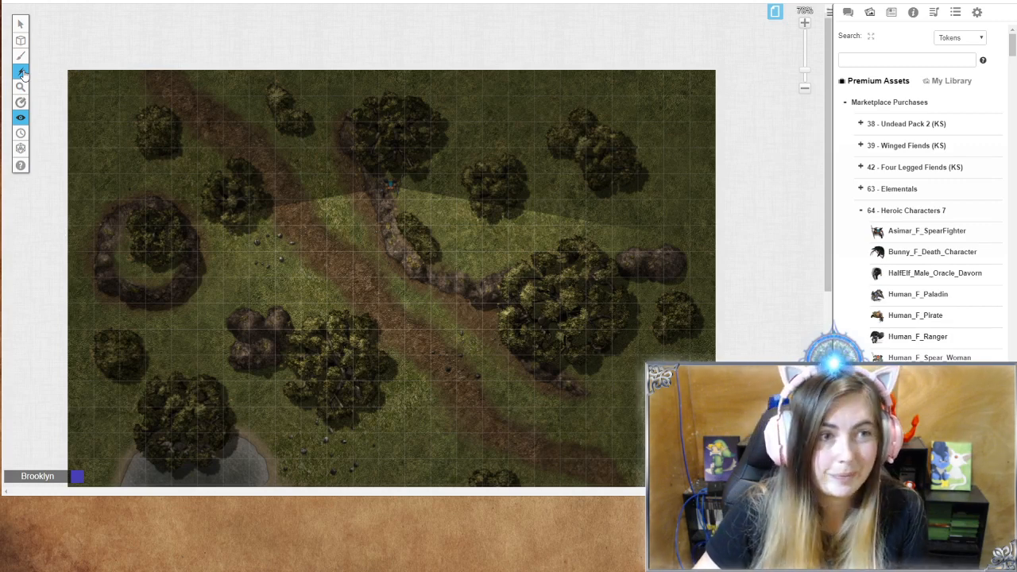
left_click(20, 55)
mouse_move(20, 40)
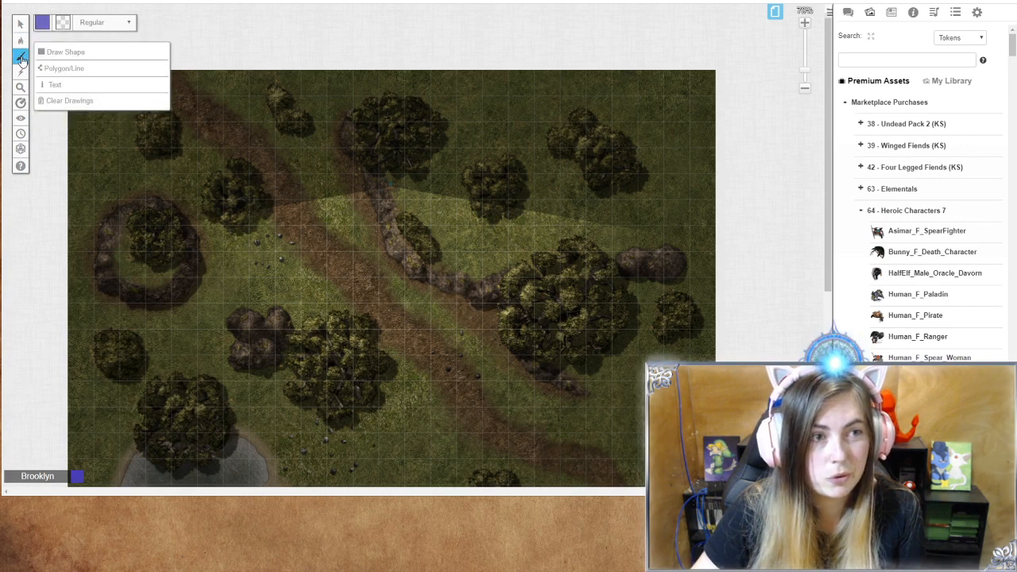
left_click(62, 52)
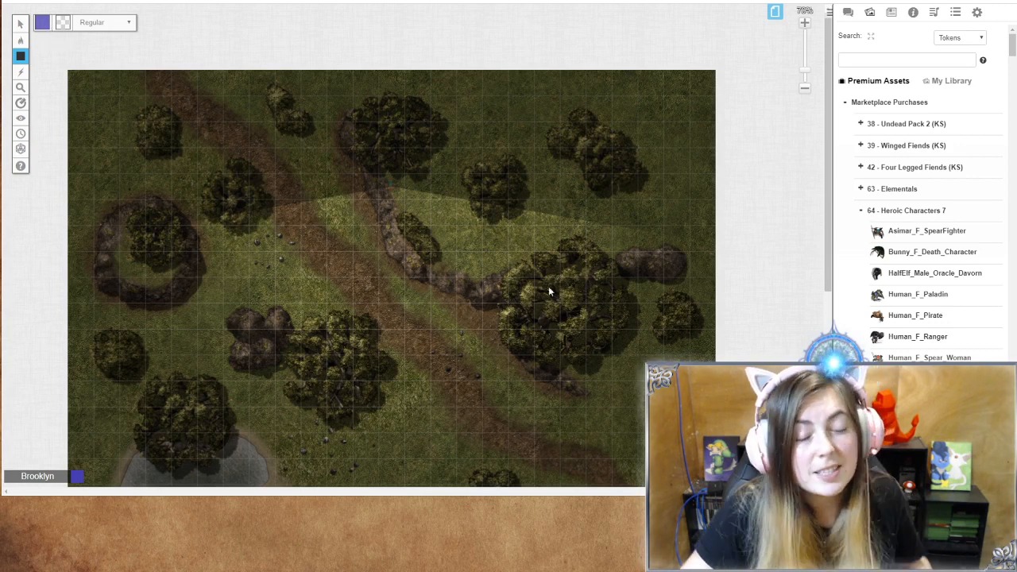
scroll(590, 244, "down", 3)
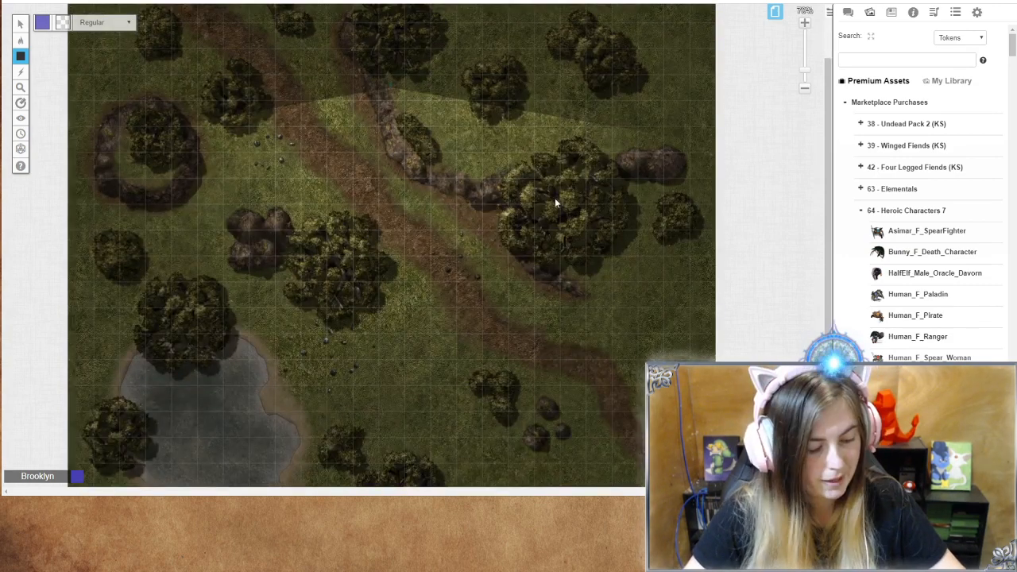
mouse_move(555, 198)
left_mouse_down()
mouse_move(590, 240)
mouse_move(679, 282)
mouse_move(667, 292)
mouse_move(504, 209)
mouse_move(459, 173)
mouse_move(513, 104)
mouse_move(482, 164)
mouse_move(436, 124)
mouse_move(436, 196)
left_mouse_up()
mouse_move(574, 333)
left_mouse_down()
mouse_move(637, 204)
mouse_move(604, 121)
left_mouse_up()
mouse_move(454, 184)
left_mouse_down()
mouse_move(443, 212)
mouse_move(450, 255)
left_mouse_up()
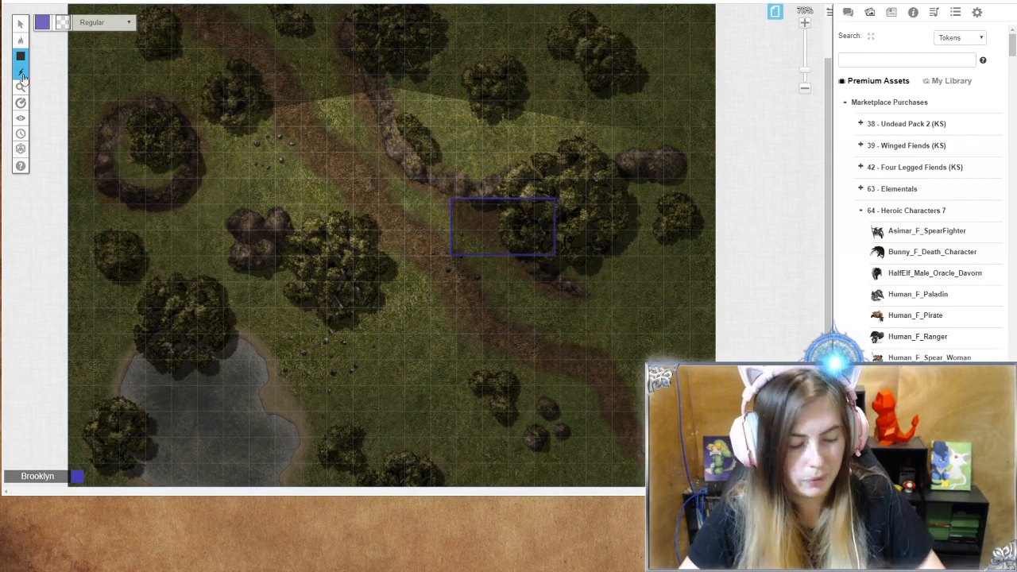
key("ctrl+z")
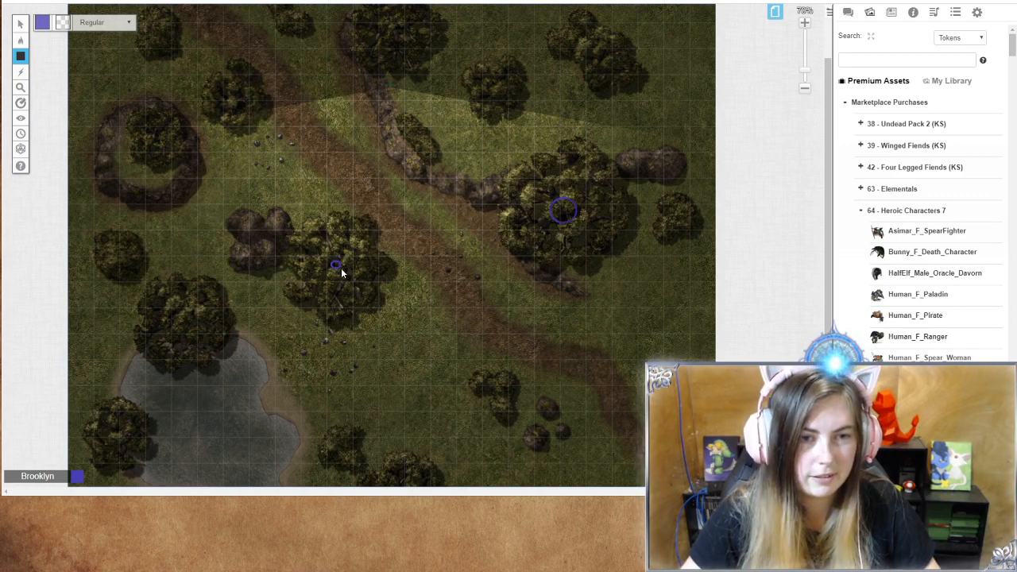
Step: Draw small light-blocking circles over the trunks of the large trees across the map's northern and central areas
left_click_drag(332, 262, 344, 271)
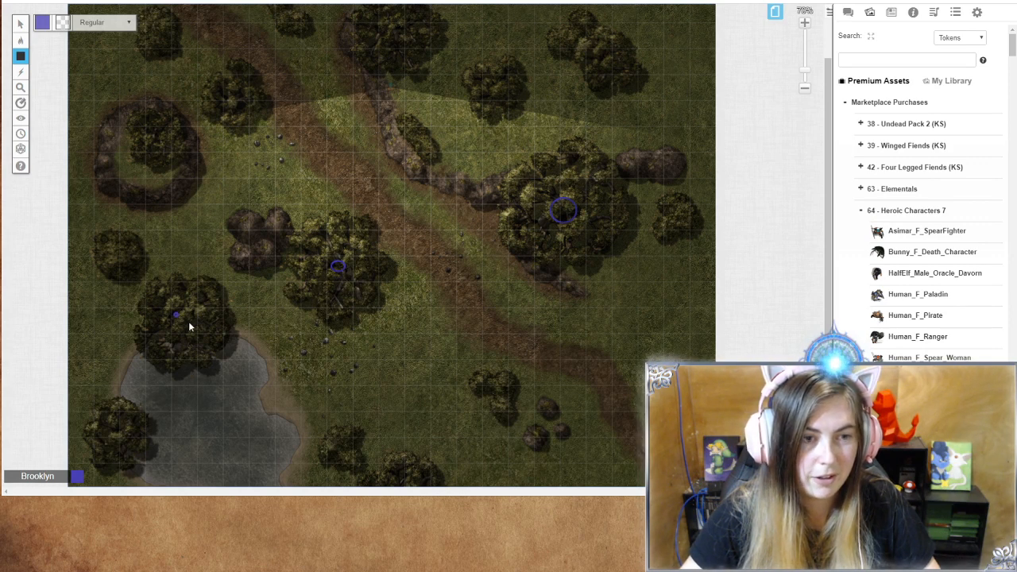
left_click_drag(189, 322, 189, 324)
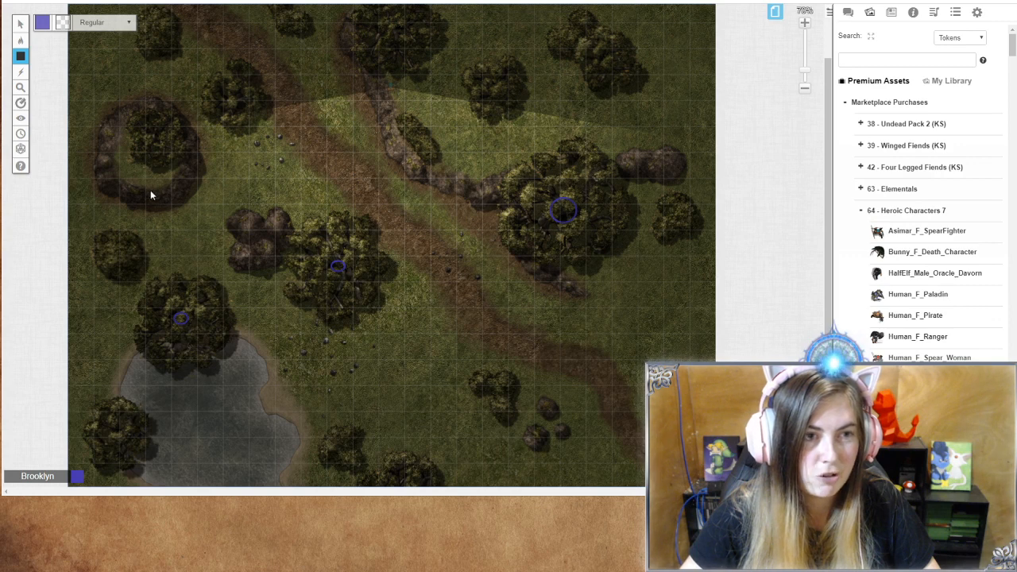
left_click_drag(163, 144, 163, 147)
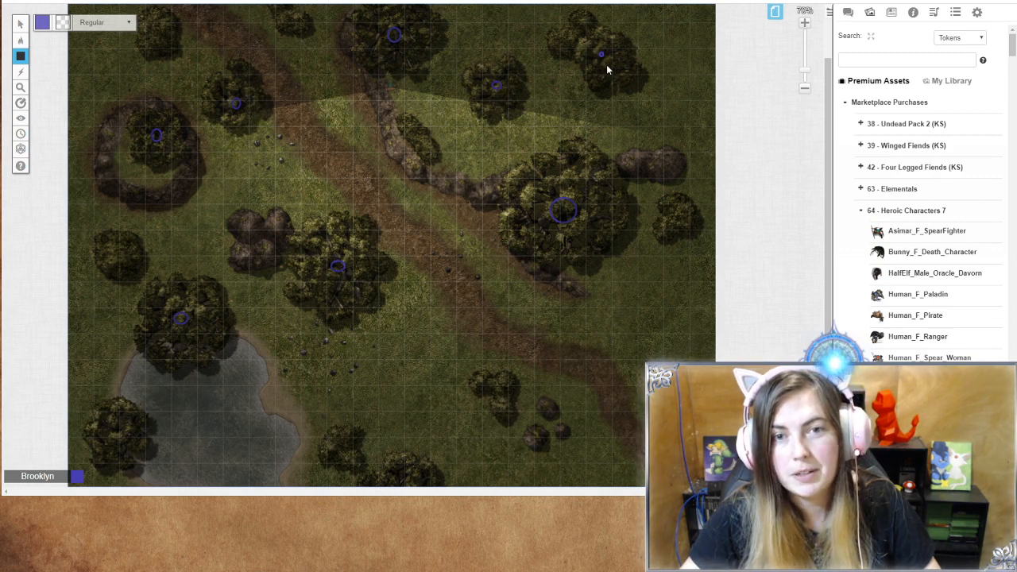
left_click_drag(608, 70, 611, 70)
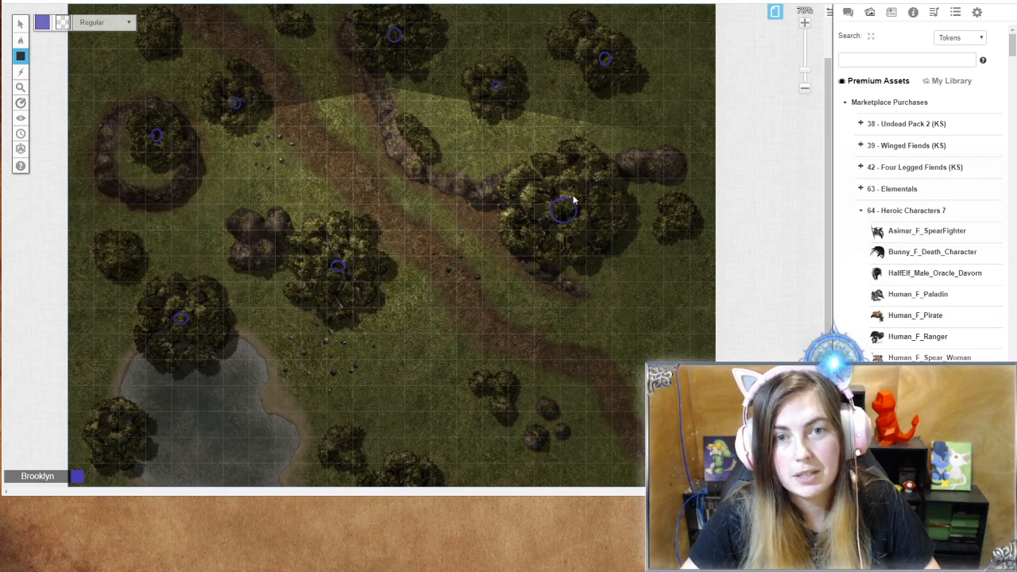
Step: Draw small light-blocking circles over the trunks of the tree west of the pond and the large tree southeast of it
scroll(435, 201, "up", 3)
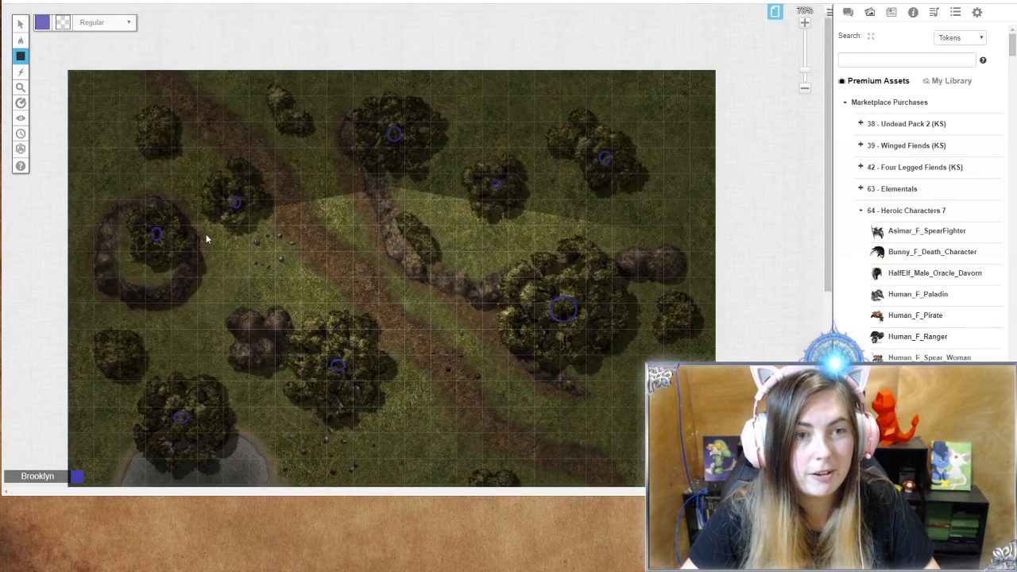
scroll(240, 293, "down", 8)
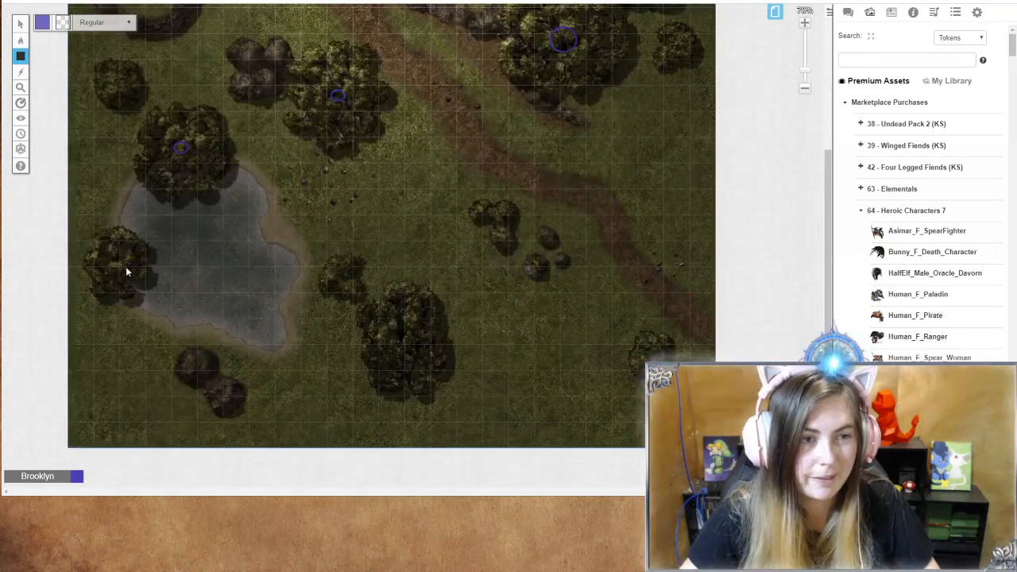
left_click_drag(115, 258, 125, 271)
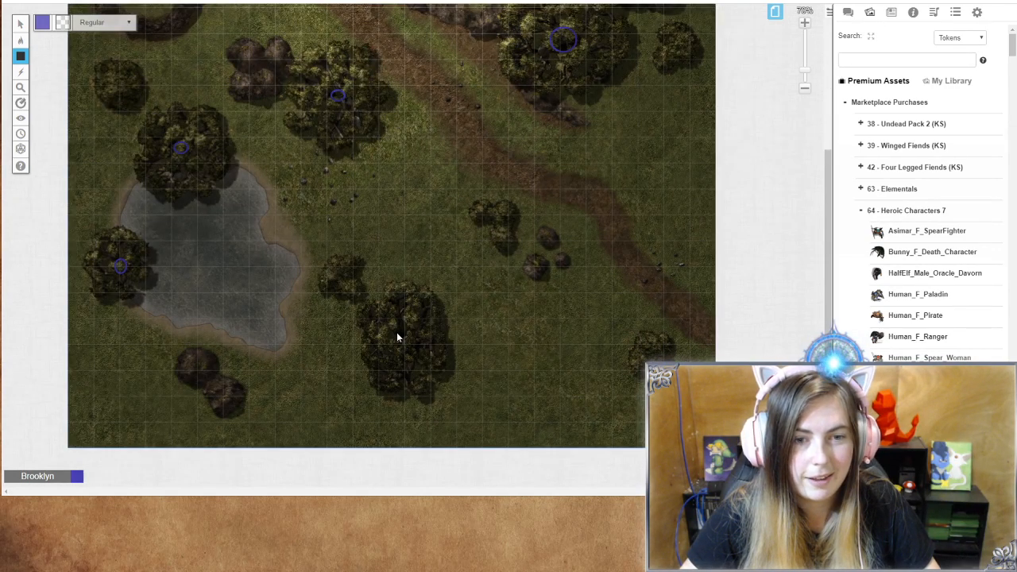
left_click_drag(421, 362, 418, 358)
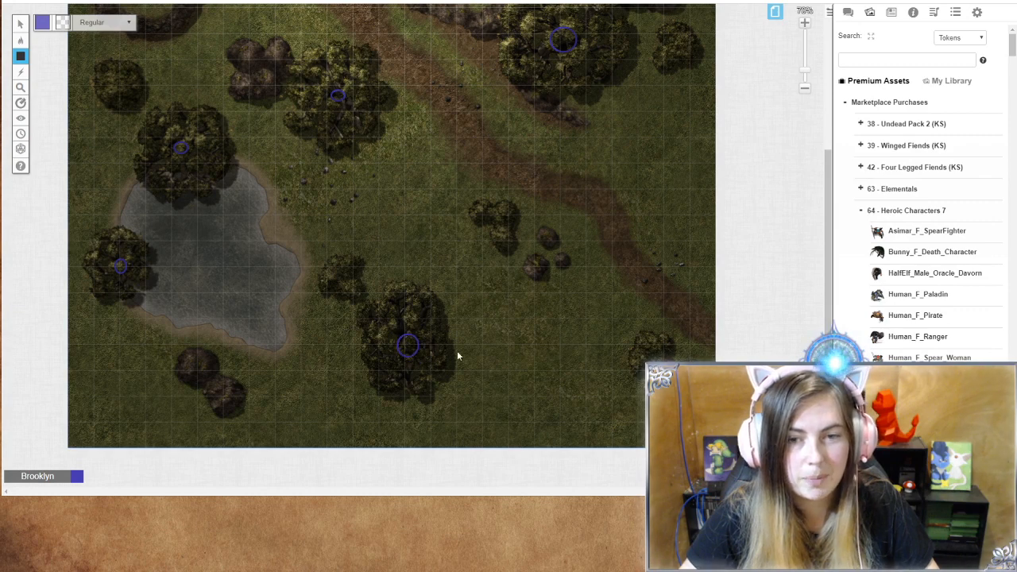
Step: Switch back to the Objects & Tokens layer and move the spear fighter token from the cliff onto the dirt path, facing south
scroll(575, 276, "up", 8)
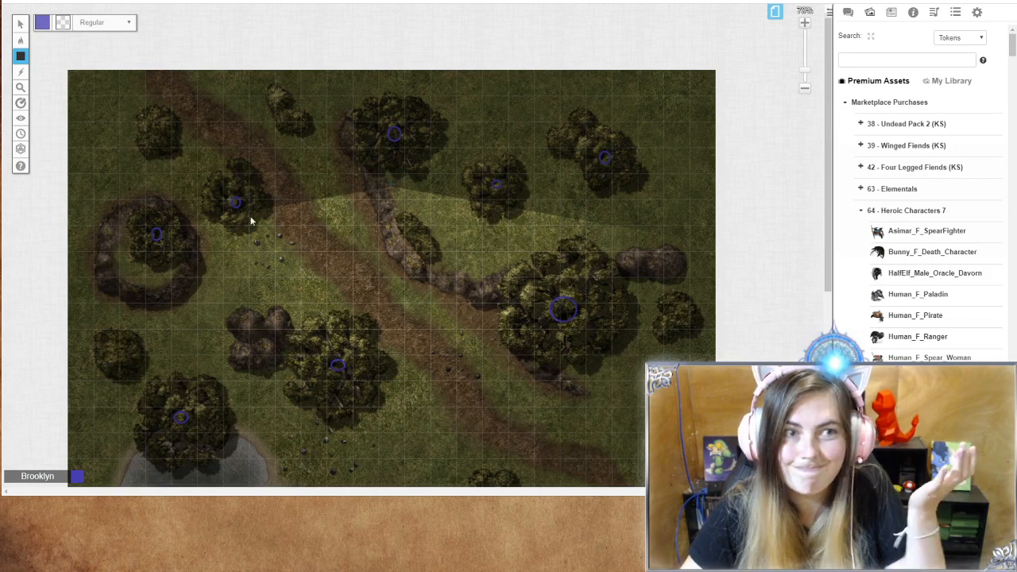
mouse_move(20, 40)
left_click(68, 53)
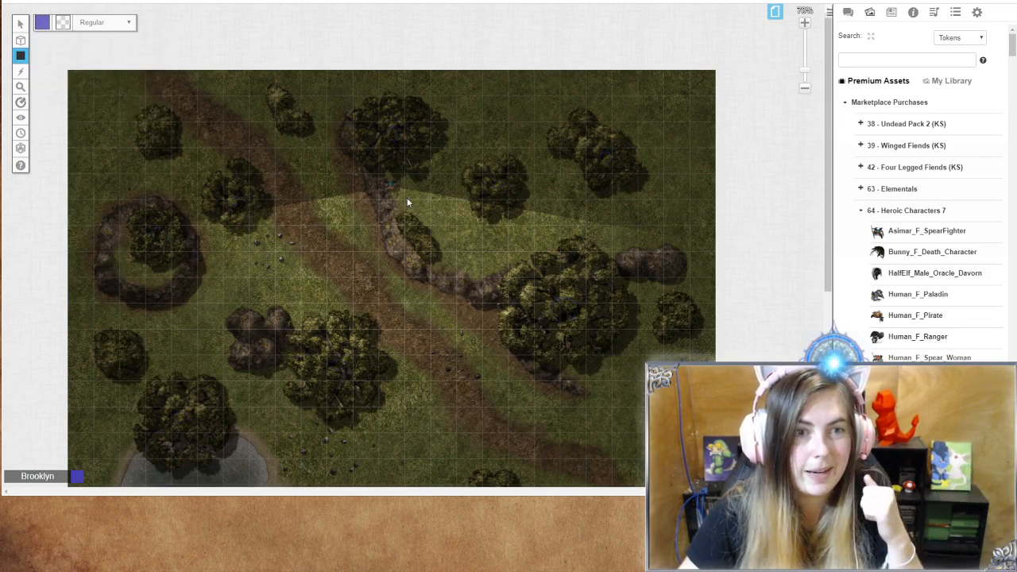
left_click(21, 25)
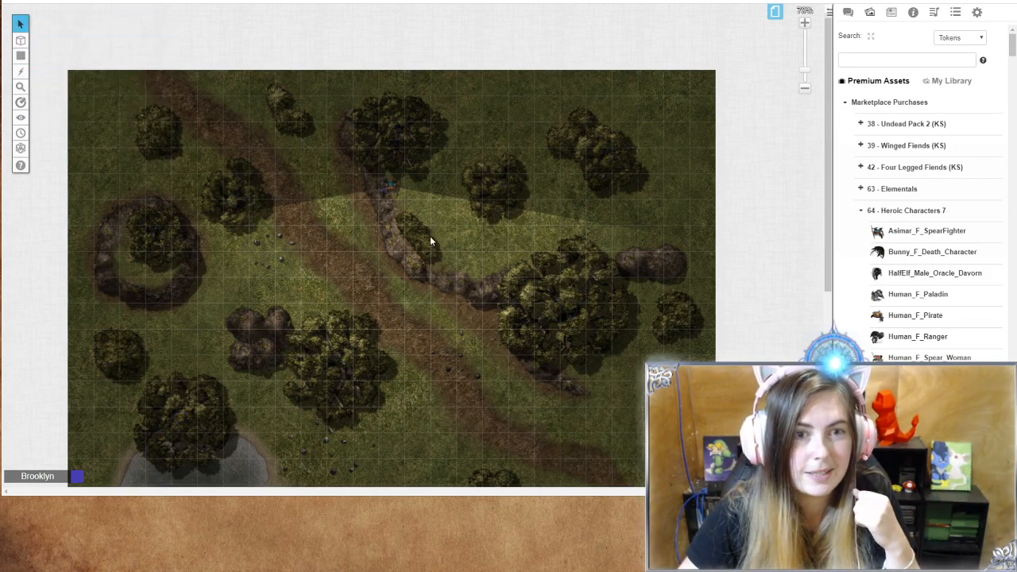
left_click_drag(389, 191, 336, 224)
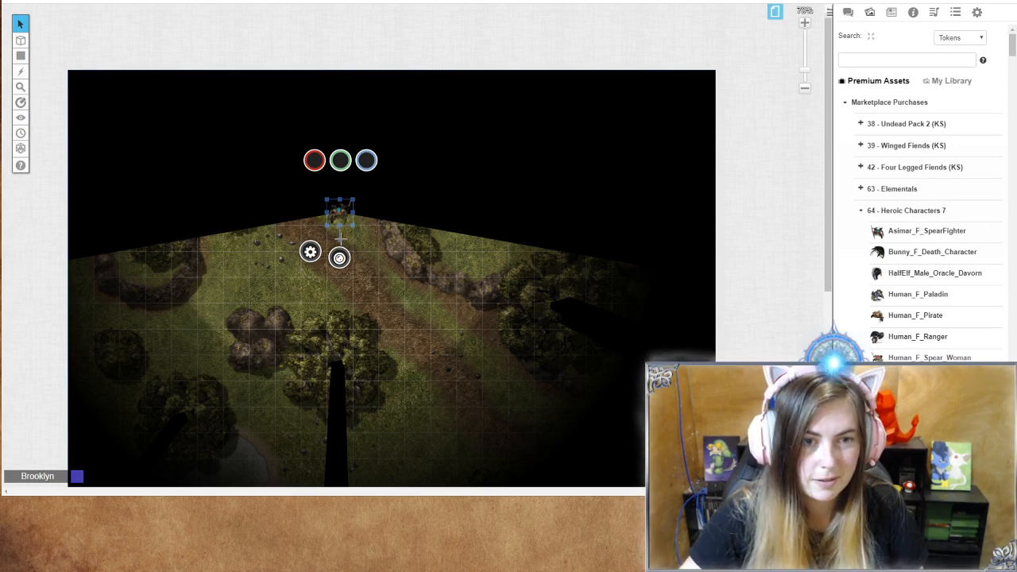
left_click_drag(340, 242, 317, 253)
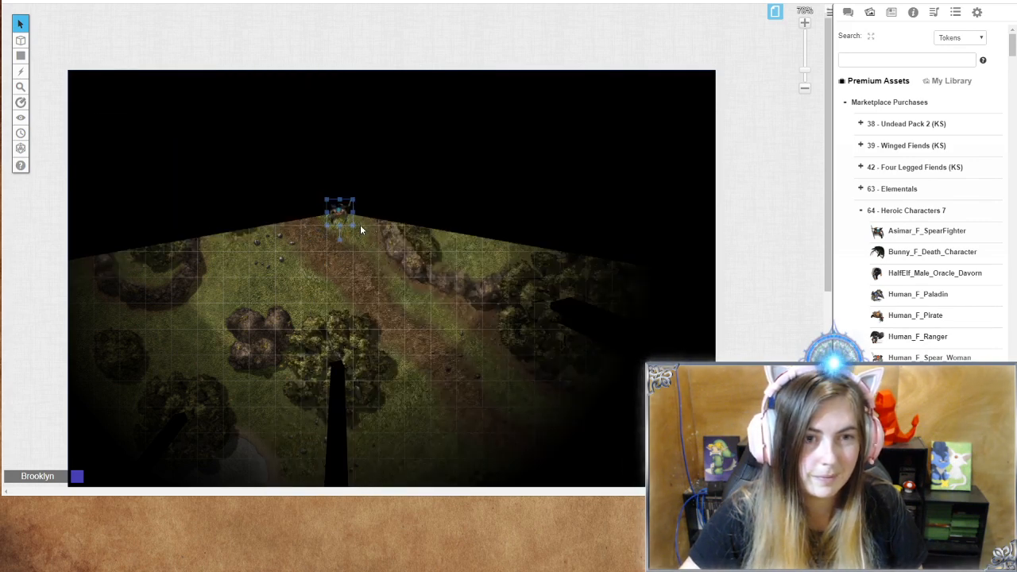
Step: Leave the token's line-of-sight preview and review the Start page's fog of war and dynamic lighting settings
key("ctrl+v")
left_click_drag(228, 172, 225, 183)
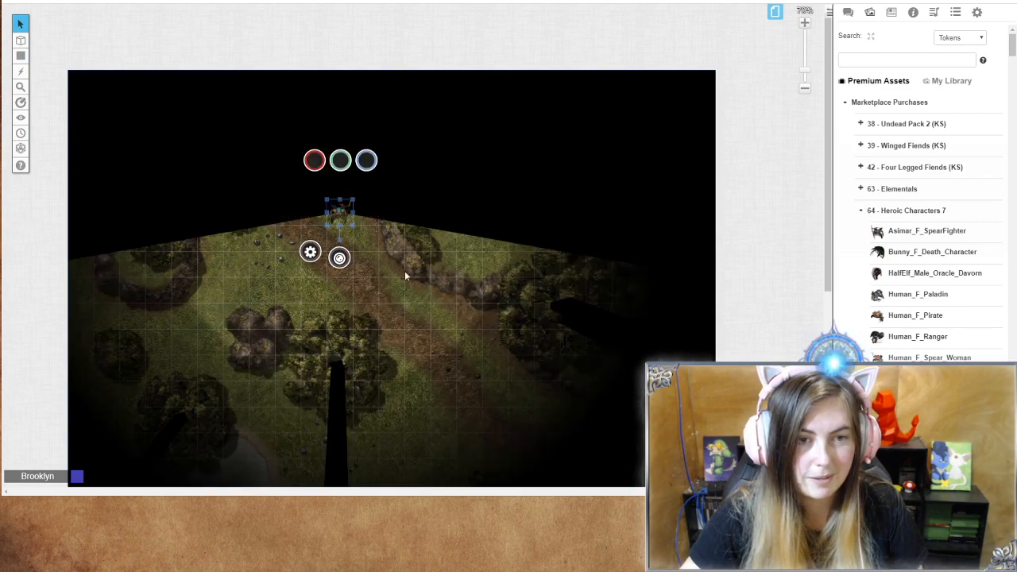
left_click(507, 134)
left_click(774, 11)
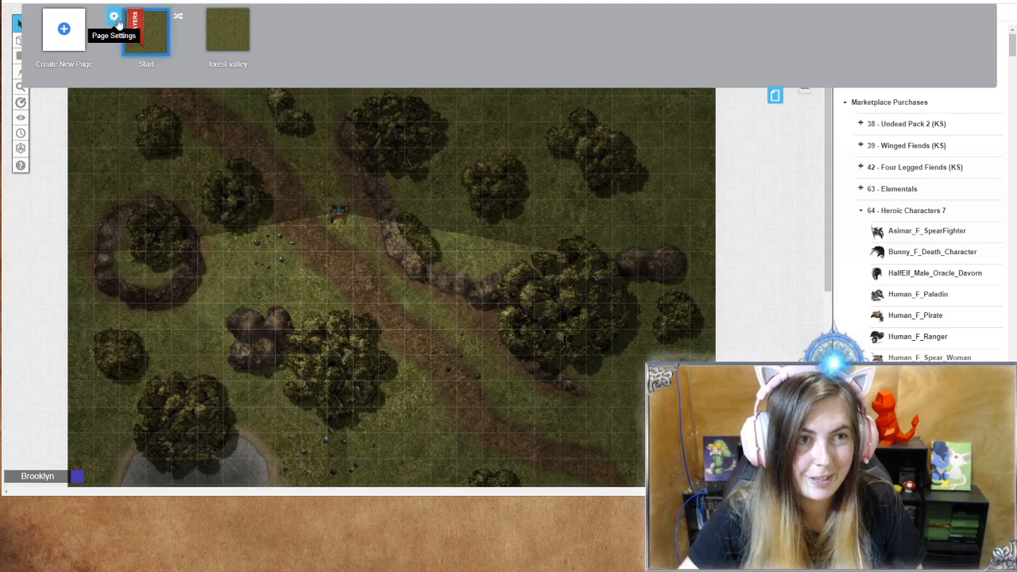
left_click(114, 16)
scroll(527, 299, "down", 3)
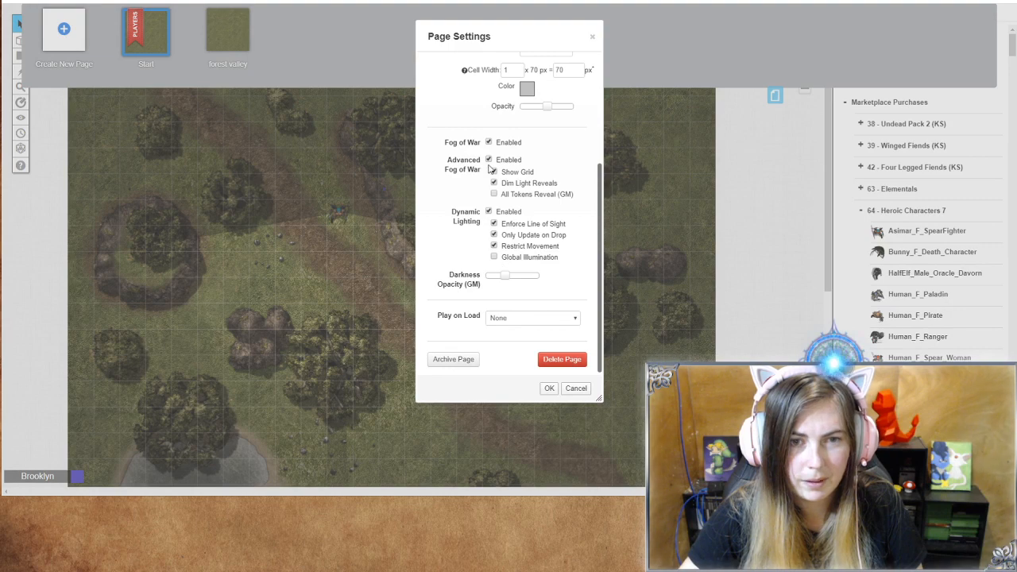
left_click(549, 389)
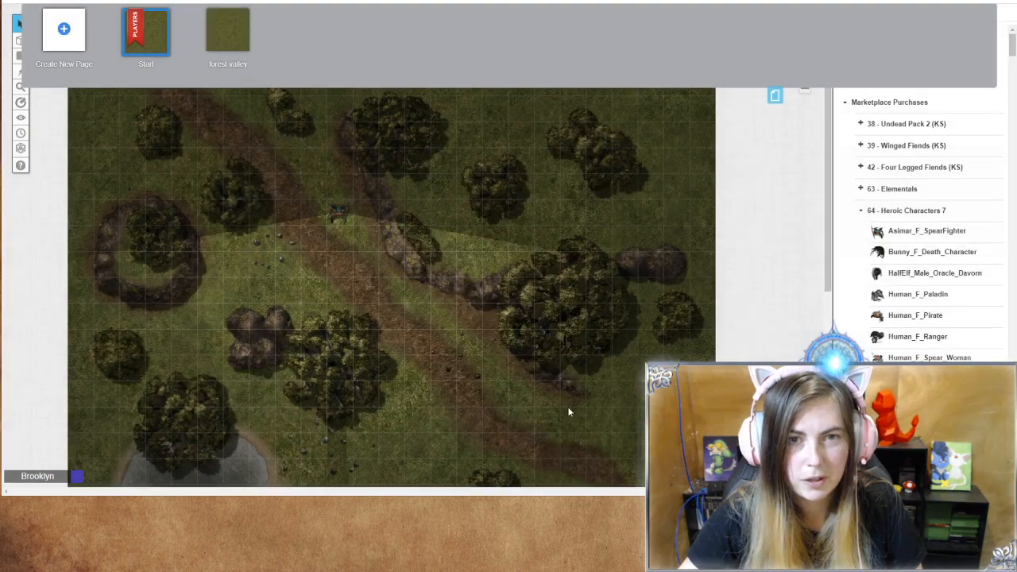
left_click(774, 96)
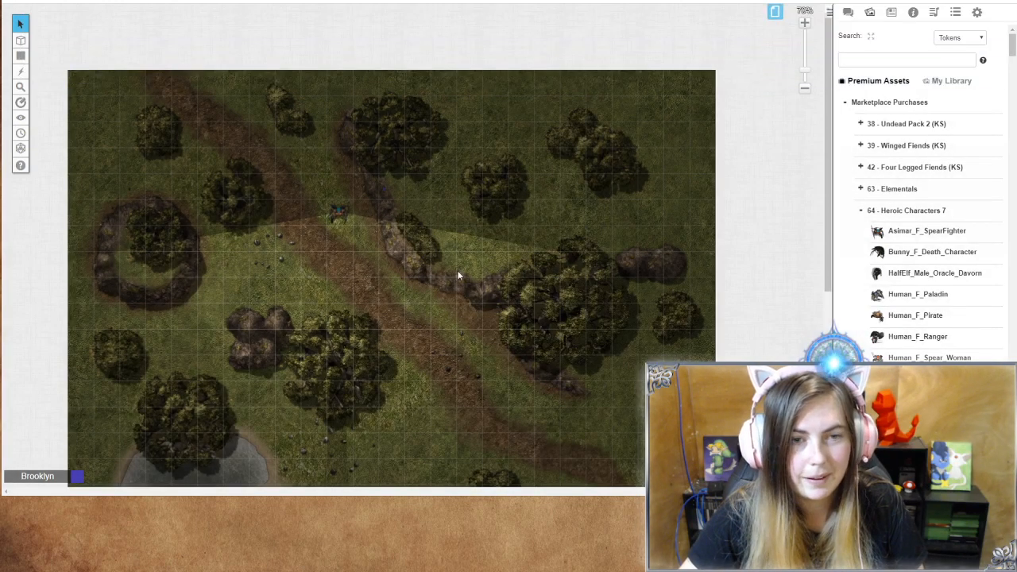
Step: Move the spear fighter token southeast along the dirt path to just northeast of the large central tree
left_click_drag(338, 220, 367, 281)
scroll(423, 363, "down", 5)
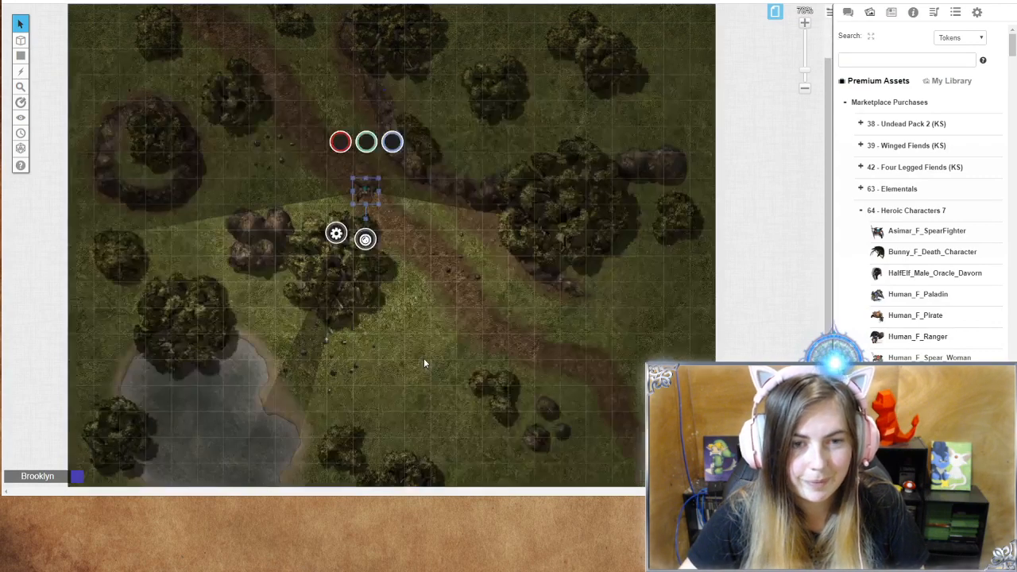
scroll(423, 363, "down", 4)
scroll(424, 363, "up", 5)
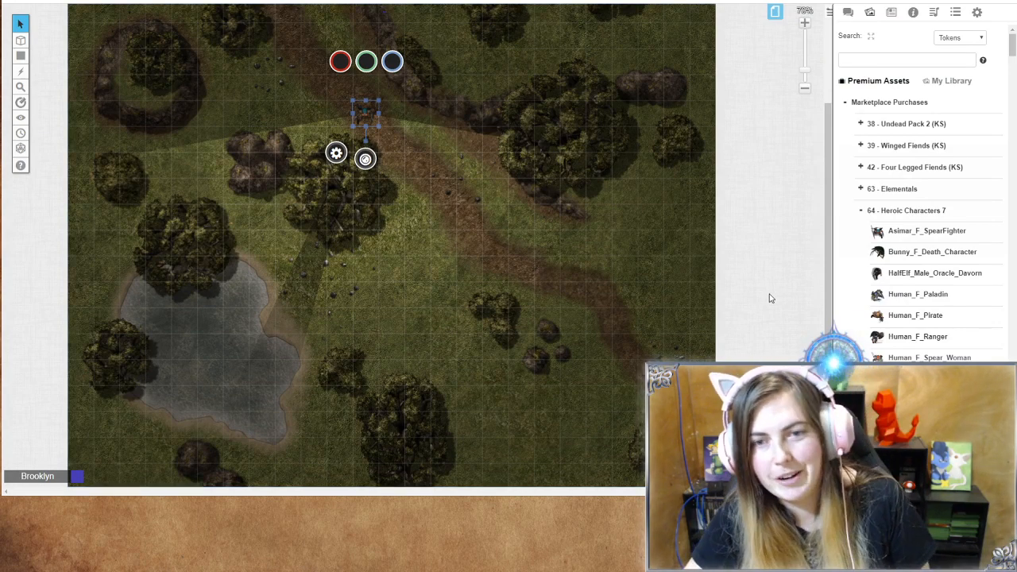
left_click(482, 198)
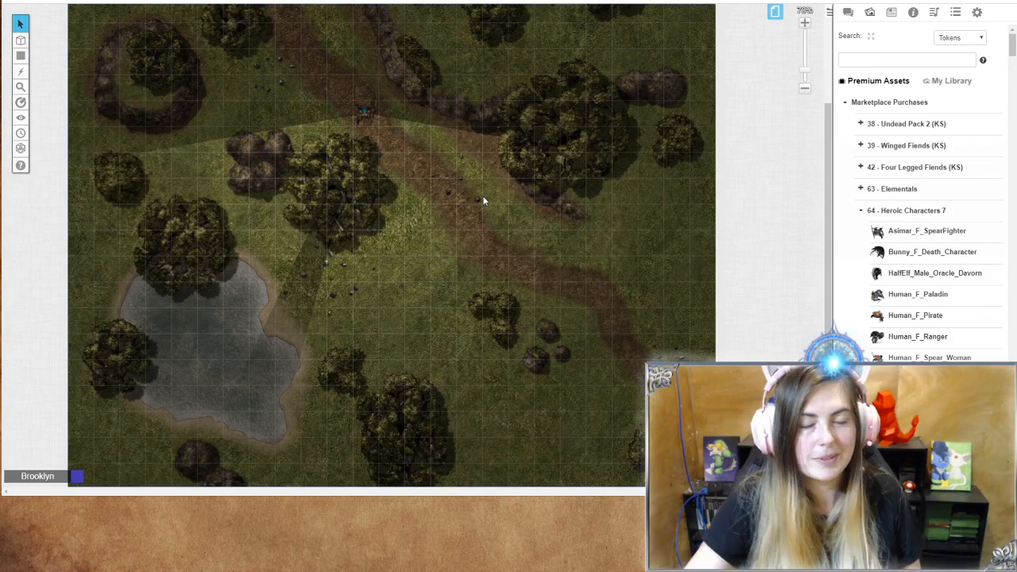
Step: Collapse the Heroic Characters 7 and Vile Tiles: Forest Mapper 1 asset sets and expand the Slap-Down Town Village set
mouse_move(923, 280)
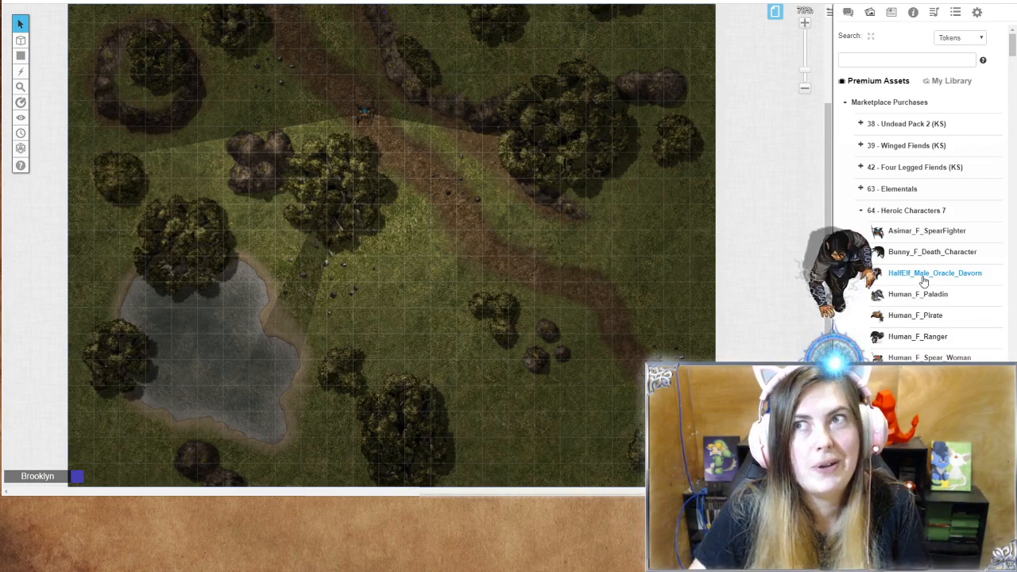
left_click(861, 210)
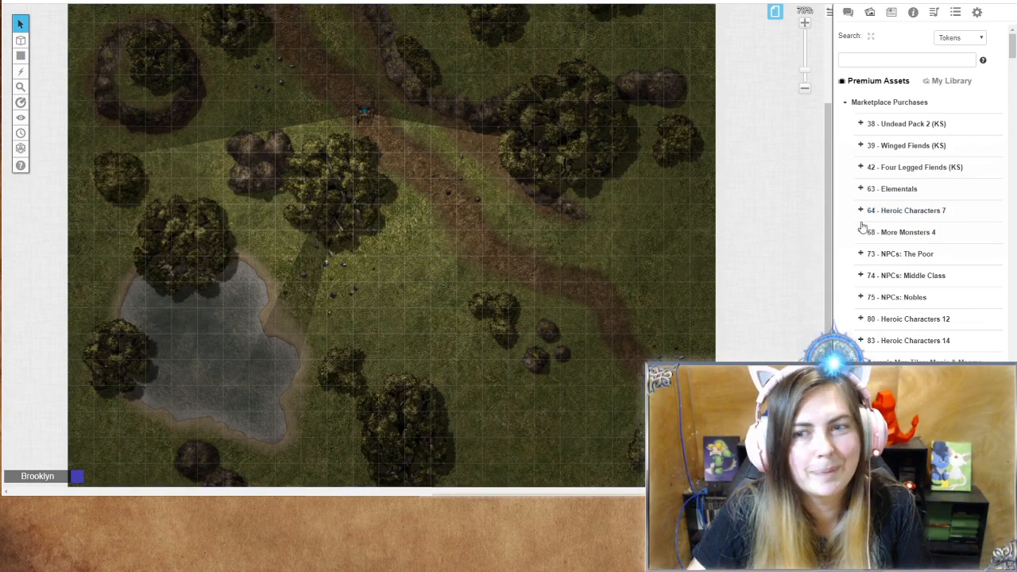
scroll(905, 341, "down", 10)
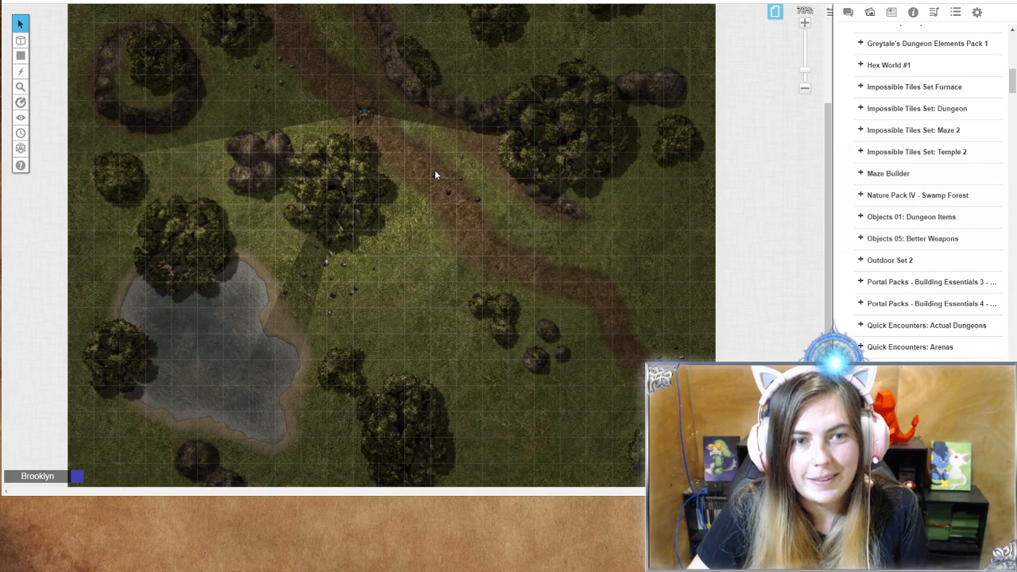
scroll(434, 174, "down", 3)
scroll(435, 174, "up", 4)
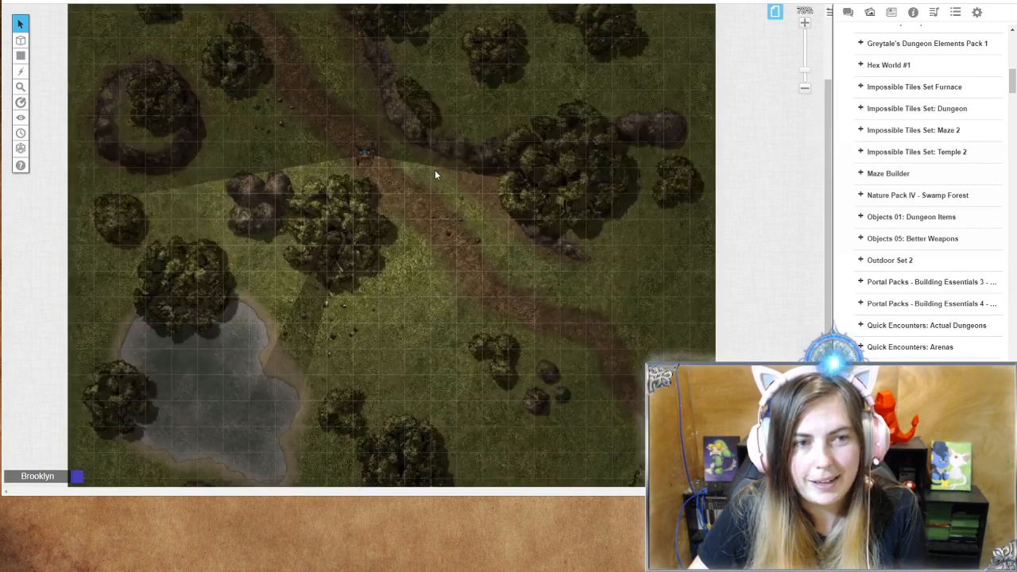
scroll(435, 174, "up", 2)
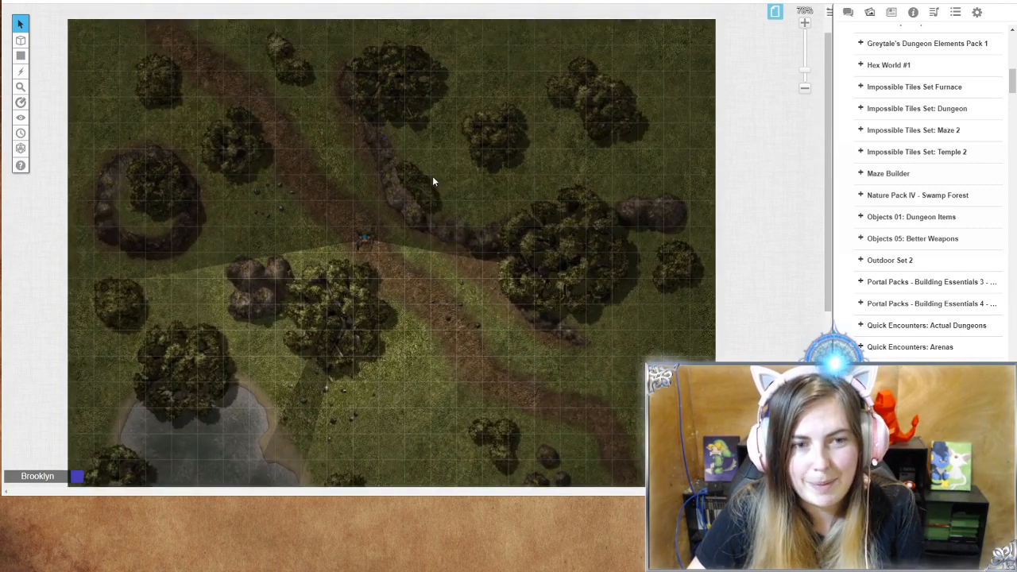
scroll(432, 175, "down", 1)
scroll(432, 182, "down", 2)
scroll(432, 182, "up", 2)
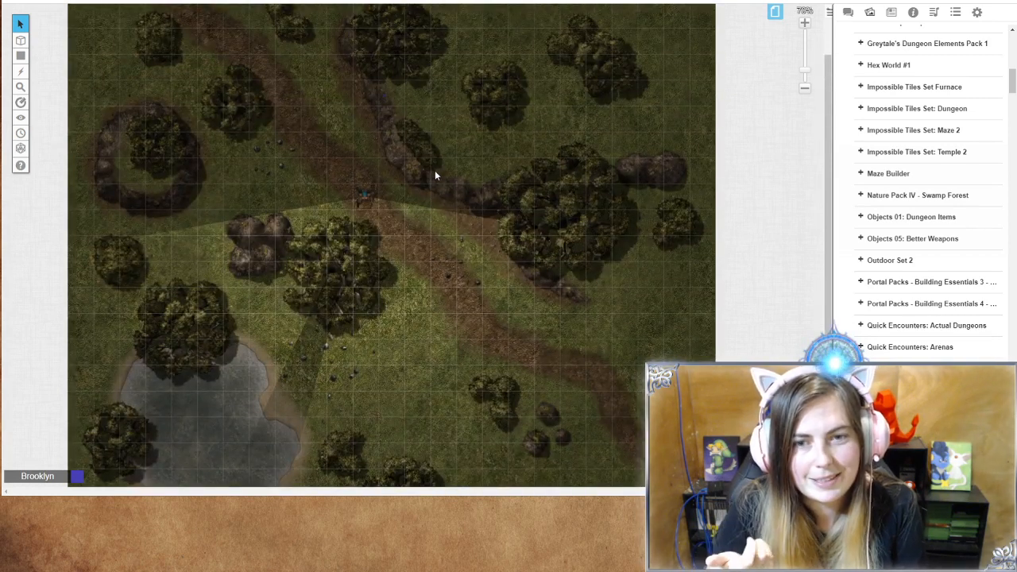
scroll(855, 300, "down", 8)
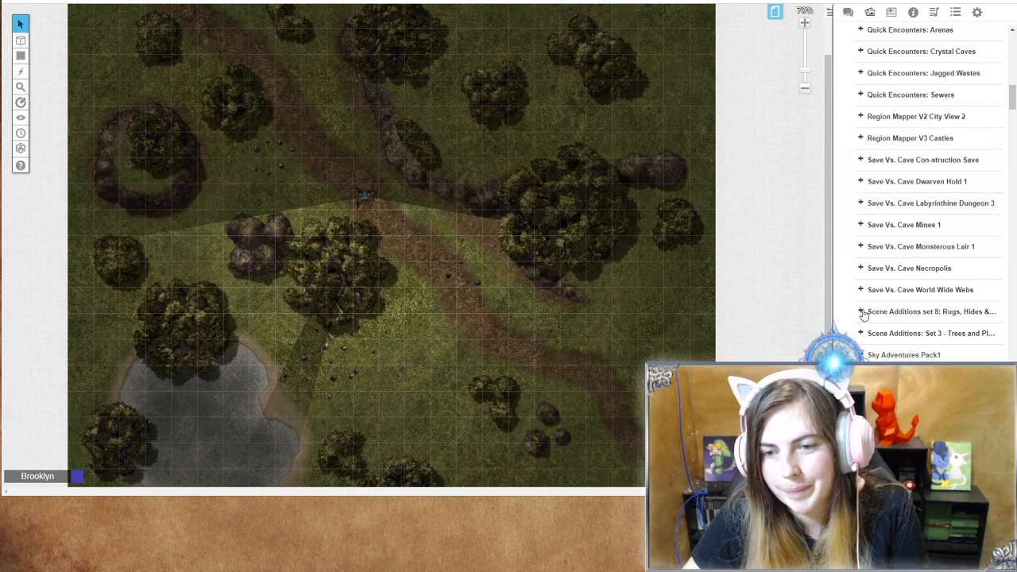
scroll(862, 334, "up", 5)
scroll(857, 119, "down", 8)
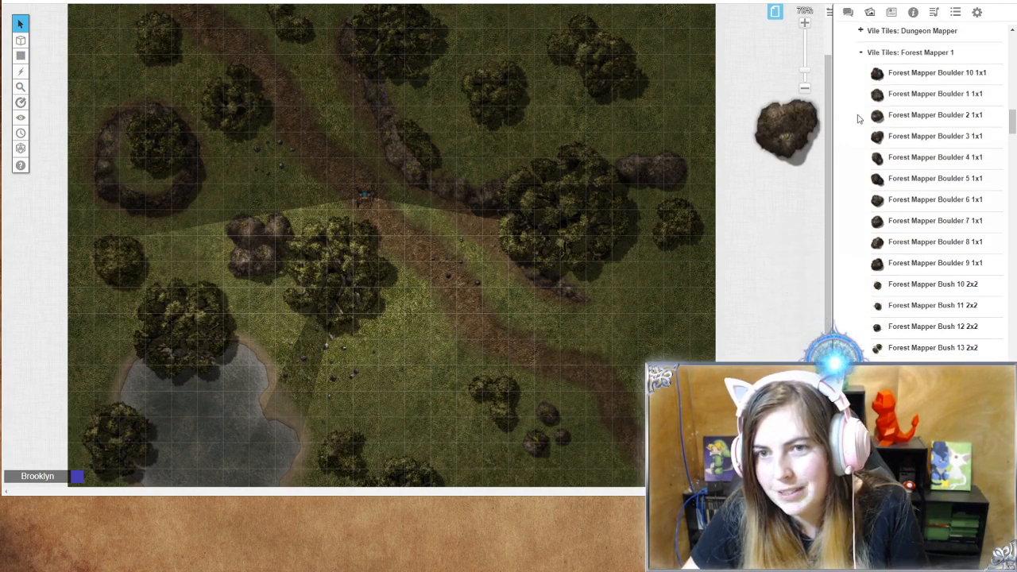
left_click(859, 54)
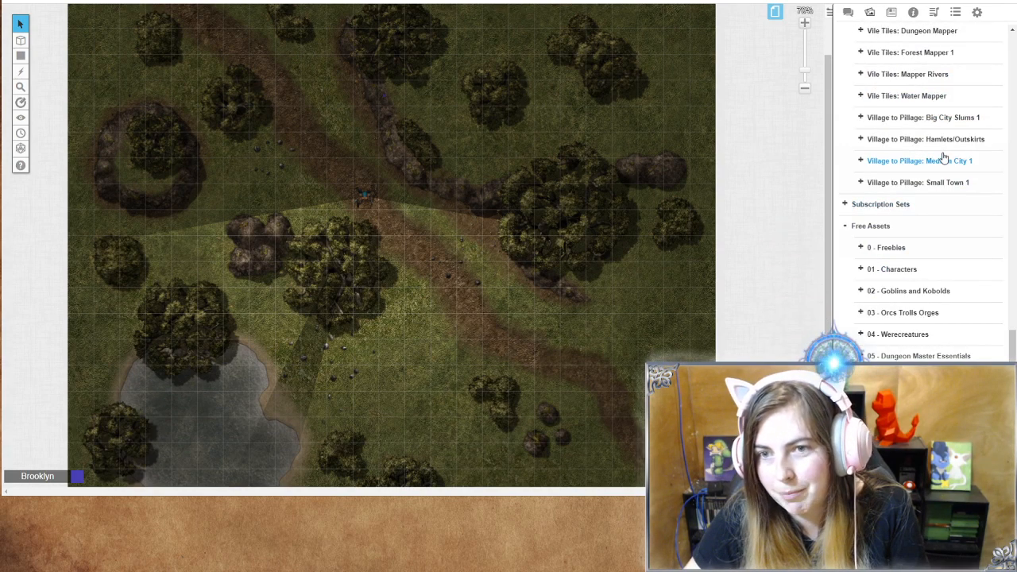
scroll(913, 191, "up", 3)
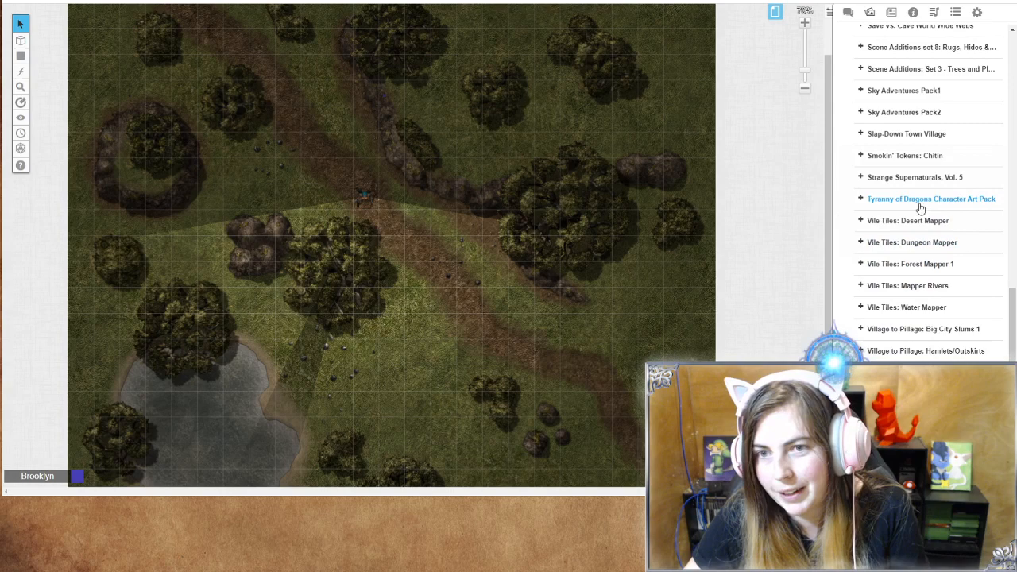
left_click(861, 135)
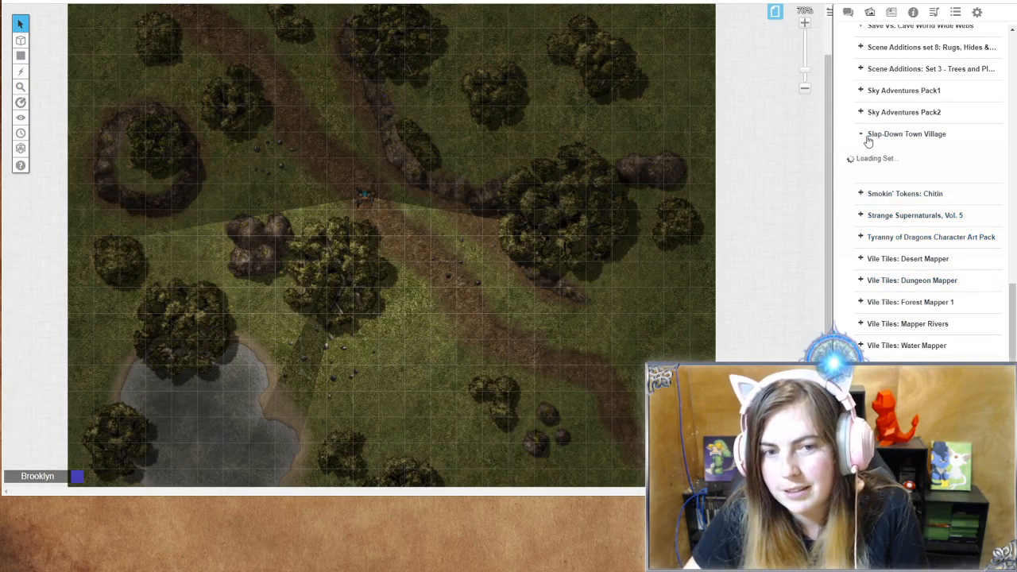
Step: On the Map & Background layer, move the trees and boulders aside to clear the grass between the pond and the path
scroll(572, 348, "down", 3)
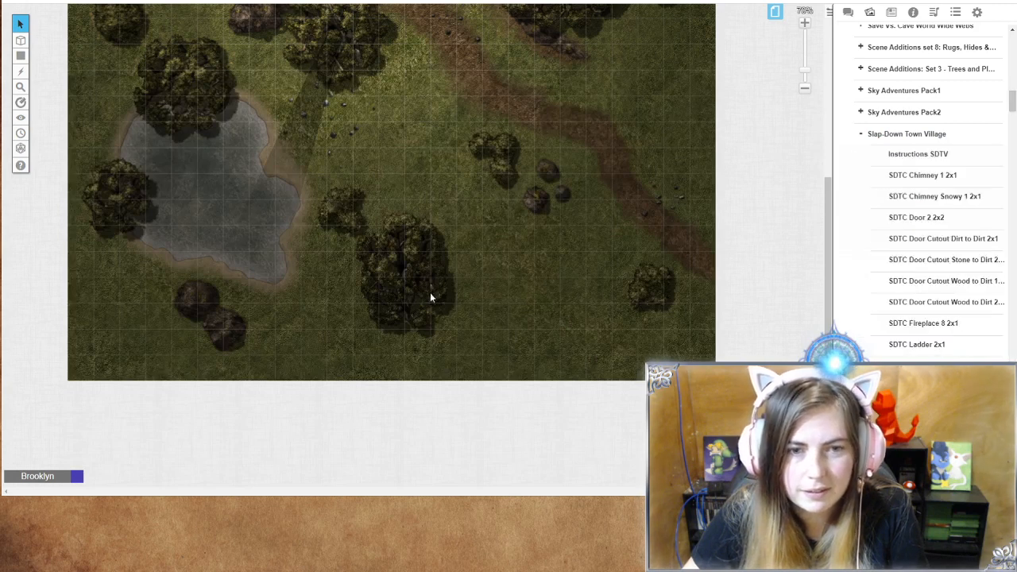
mouse_move(21, 40)
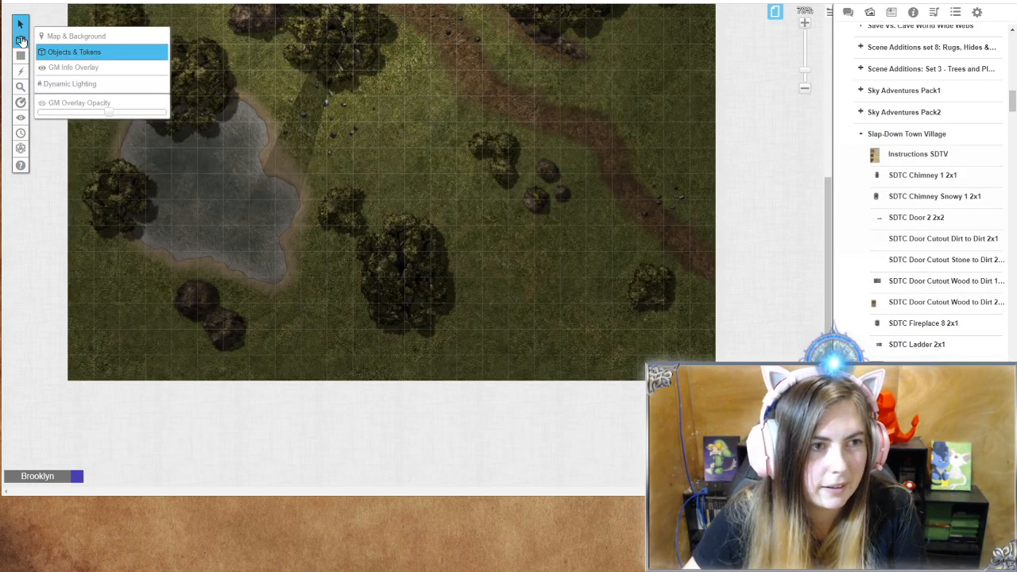
left_click(71, 36)
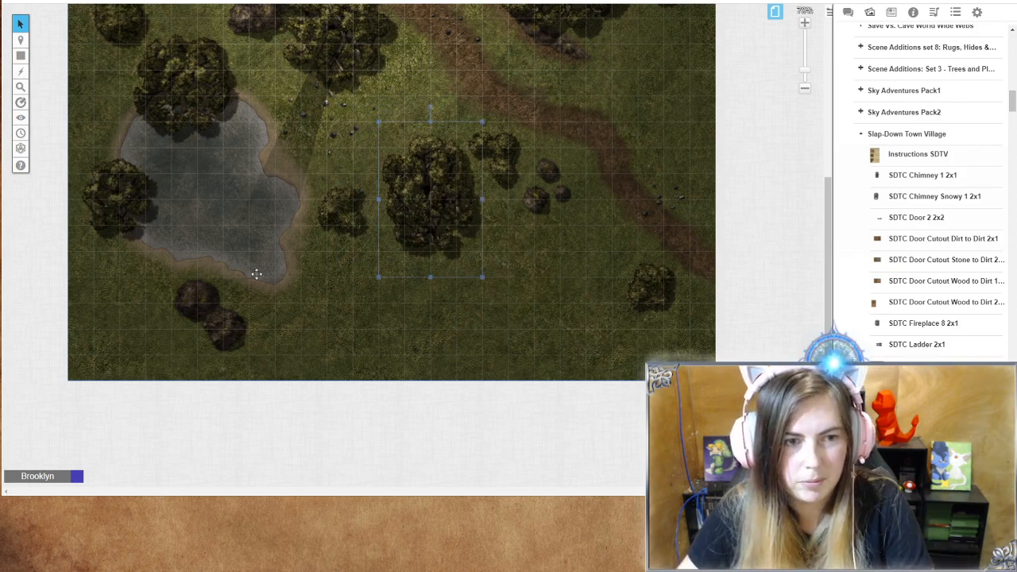
left_click_drag(420, 188, 132, 312)
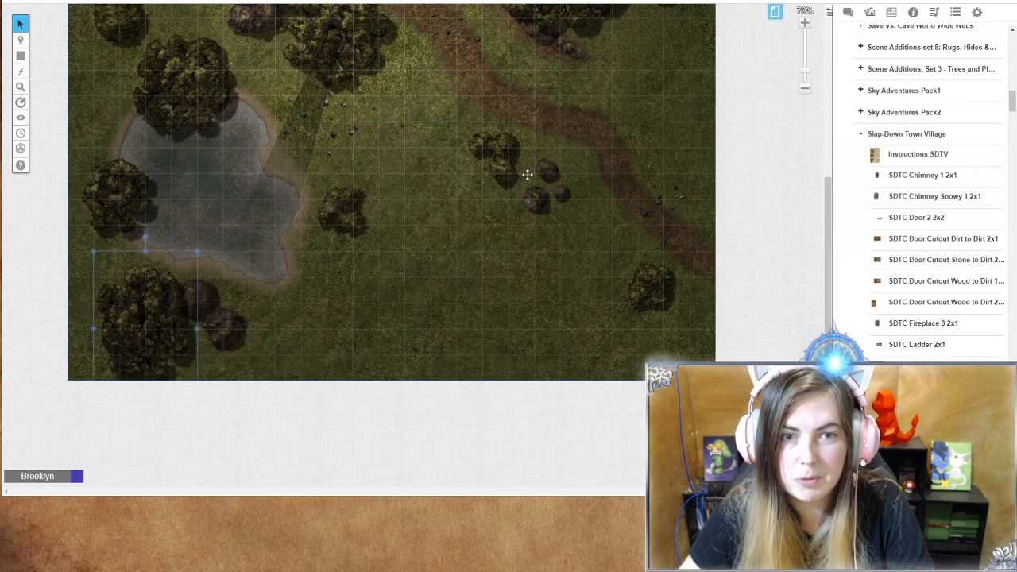
left_click(503, 171)
left_click_drag(503, 171, 675, 84)
left_click_drag(542, 181, 613, 75)
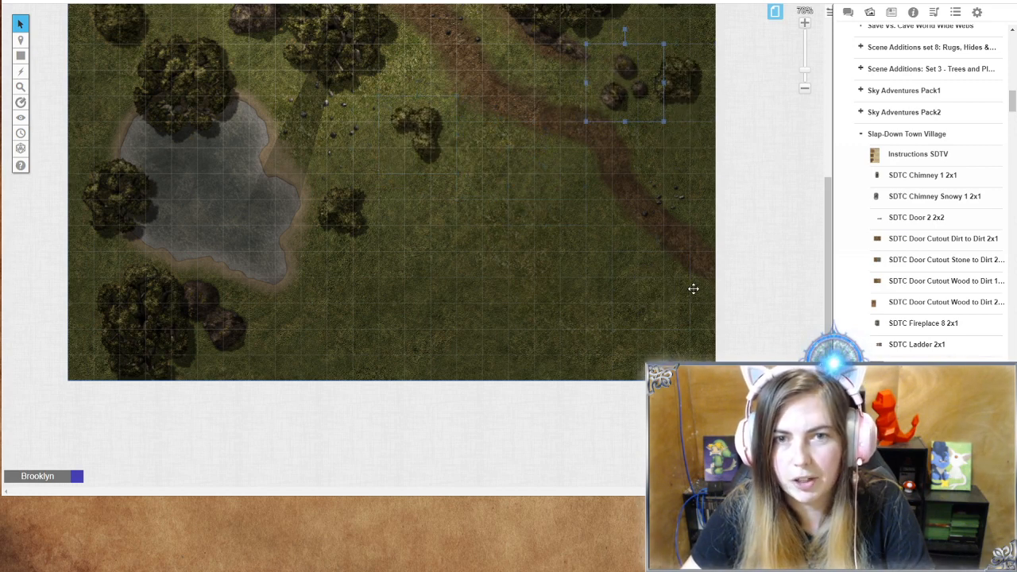
left_click_drag(404, 111, 379, 91)
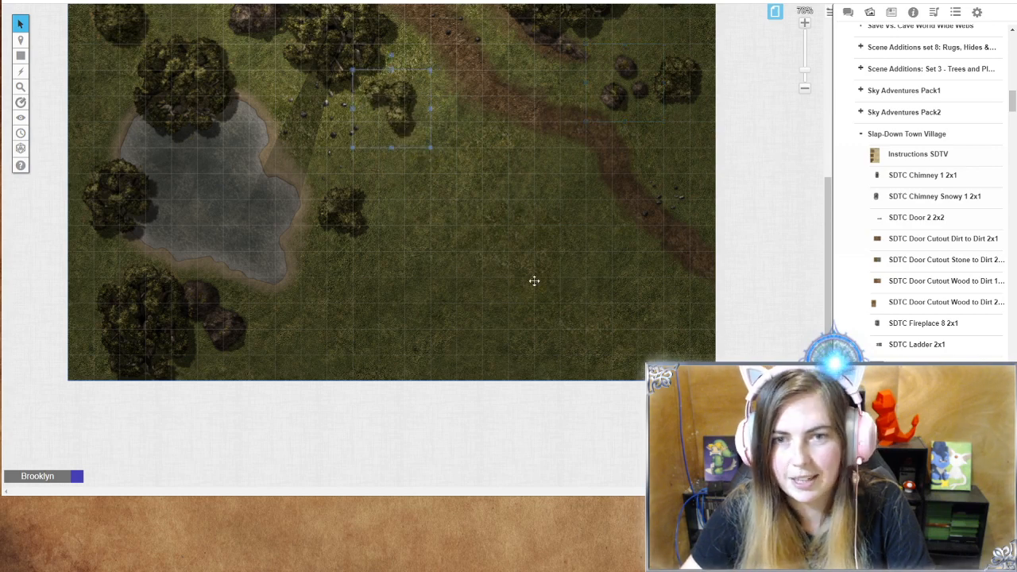
Step: Place the SDTV Building 15 Home 8x8 in the southern clearing and enlarge its image to 8 by 8 grid squares
scroll(890, 262, "down", 5)
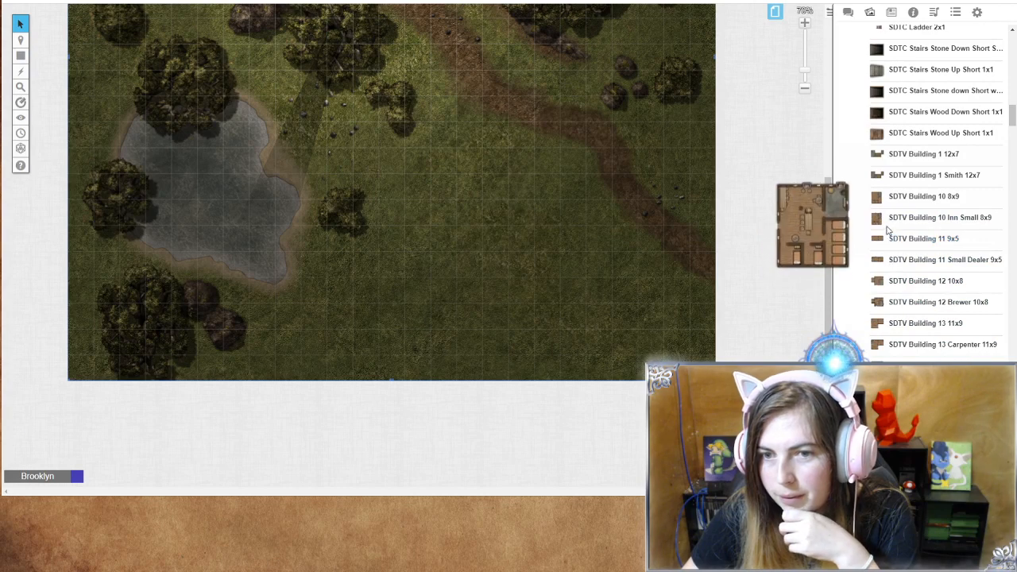
scroll(889, 310, "down", 1)
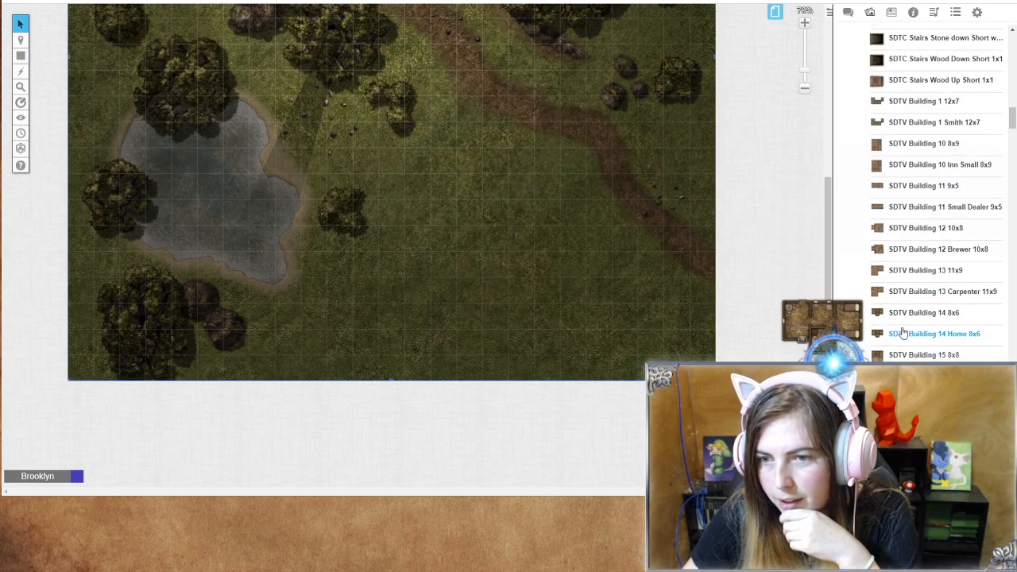
scroll(913, 270, "down", 3)
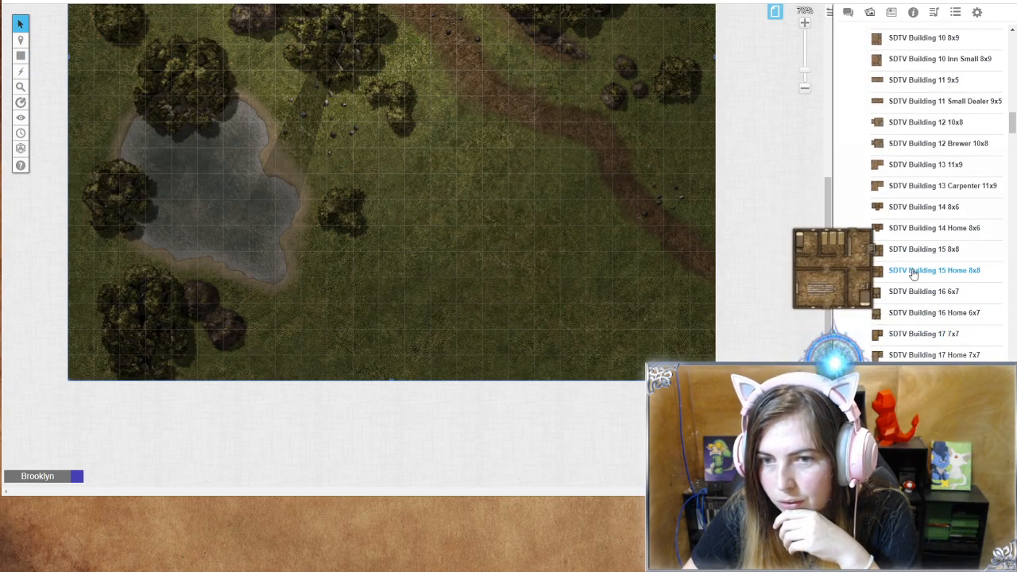
left_click_drag(914, 272, 502, 232)
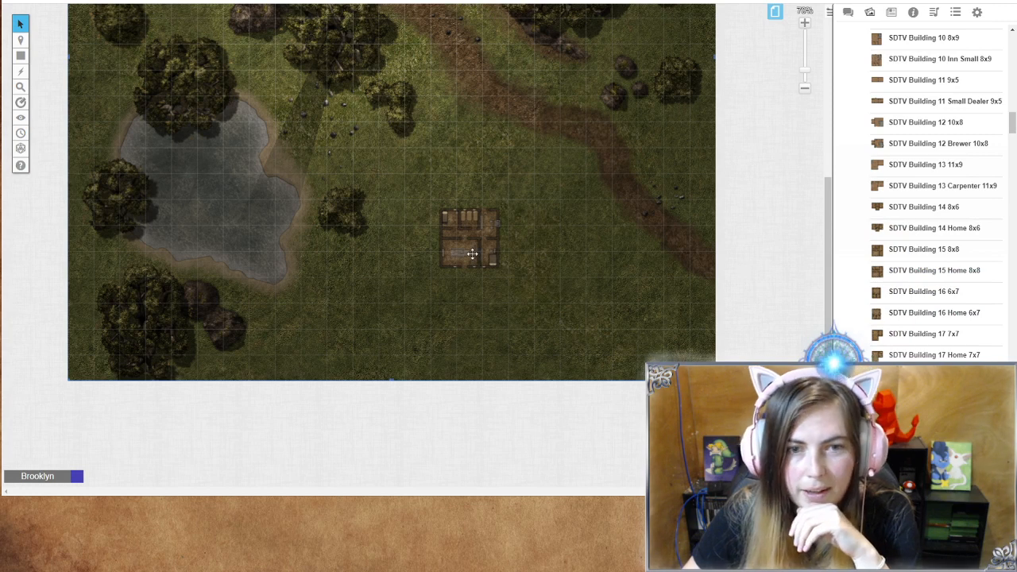
left_click_drag(472, 254, 586, 325)
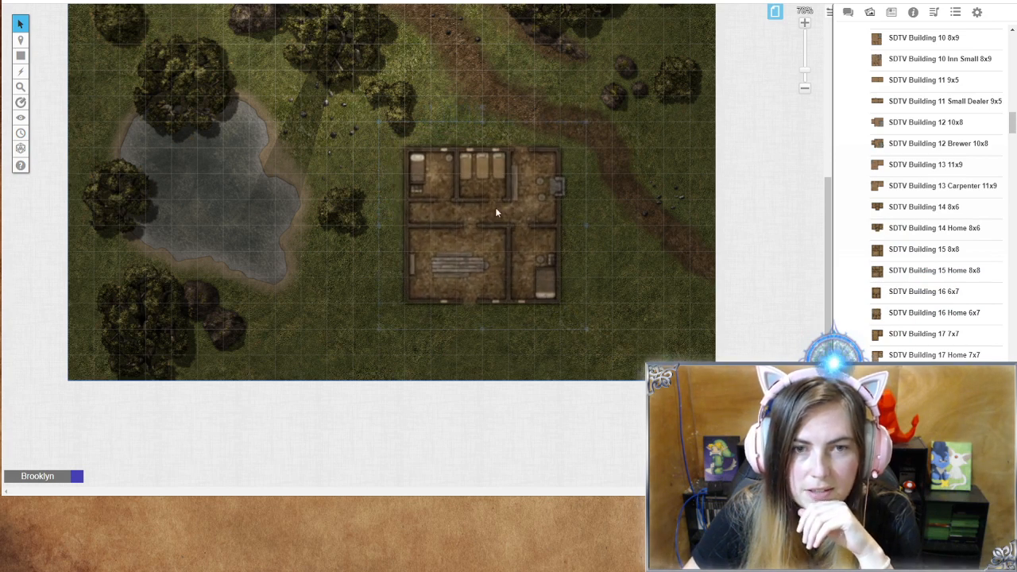
Step: Reposition the house one grid square further south in the clearing
left_click_drag(495, 212, 510, 241)
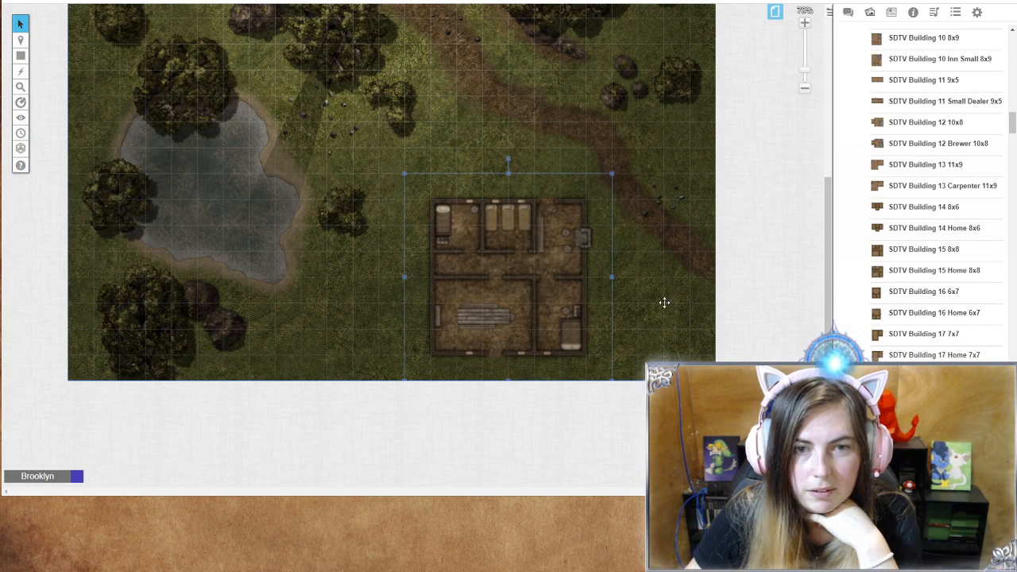
left_click(806, 27)
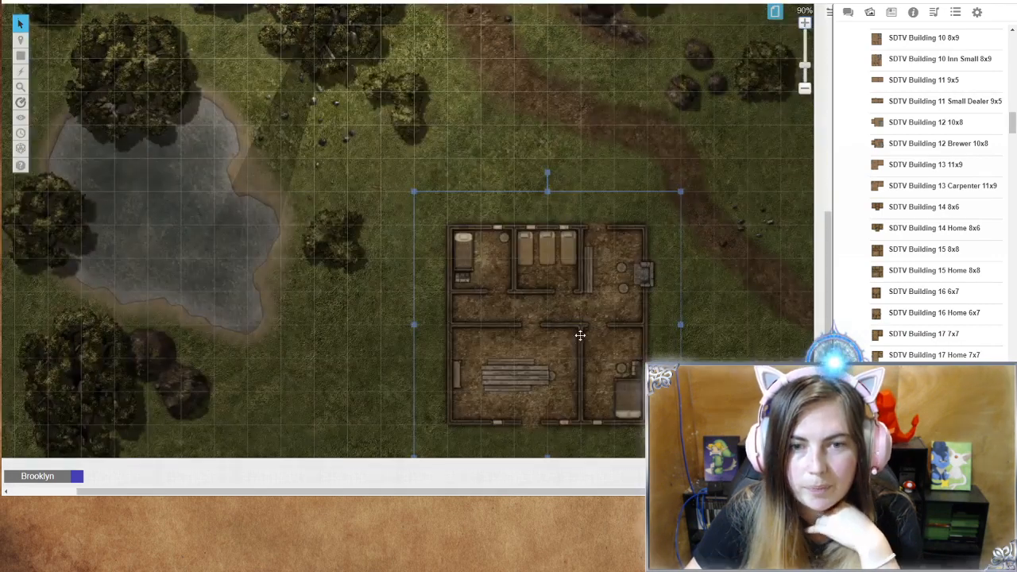
left_click_drag(579, 336, 556, 299)
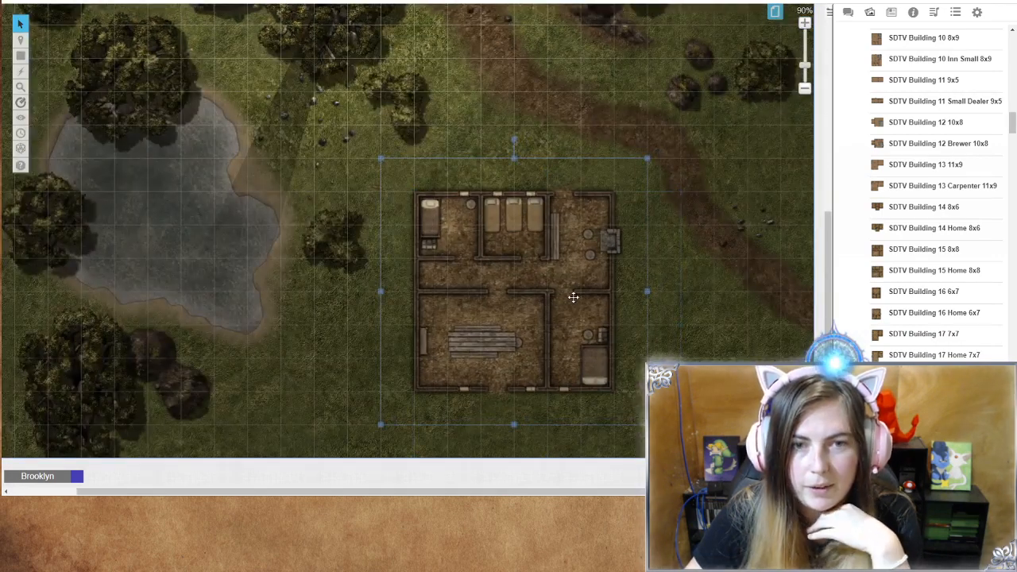
left_click(793, 230)
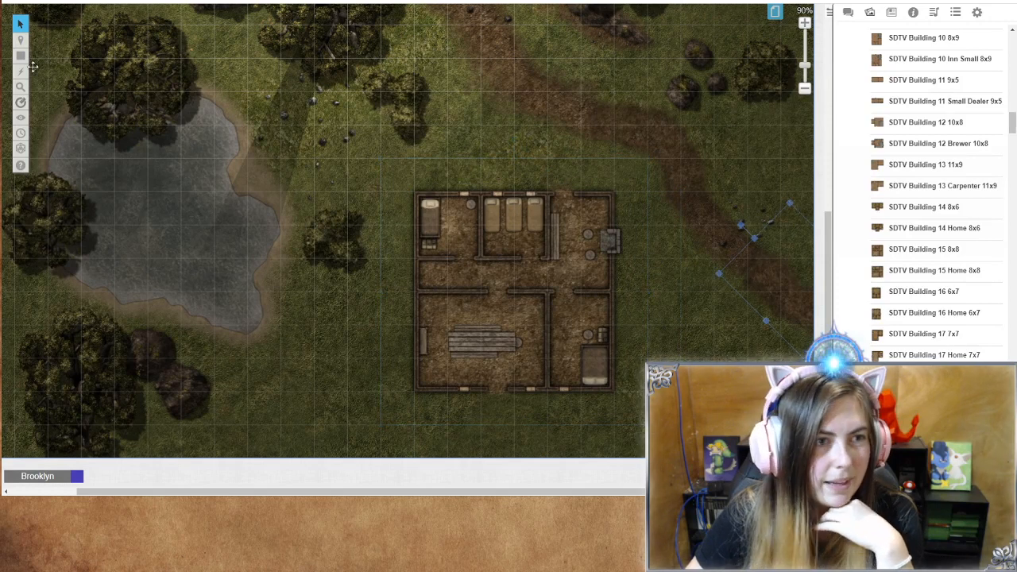
Step: Switch to the Dynamic Lighting layer and move the blocking circle on the house onto the trunk of the relocated southwestern tree
mouse_move(19, 41)
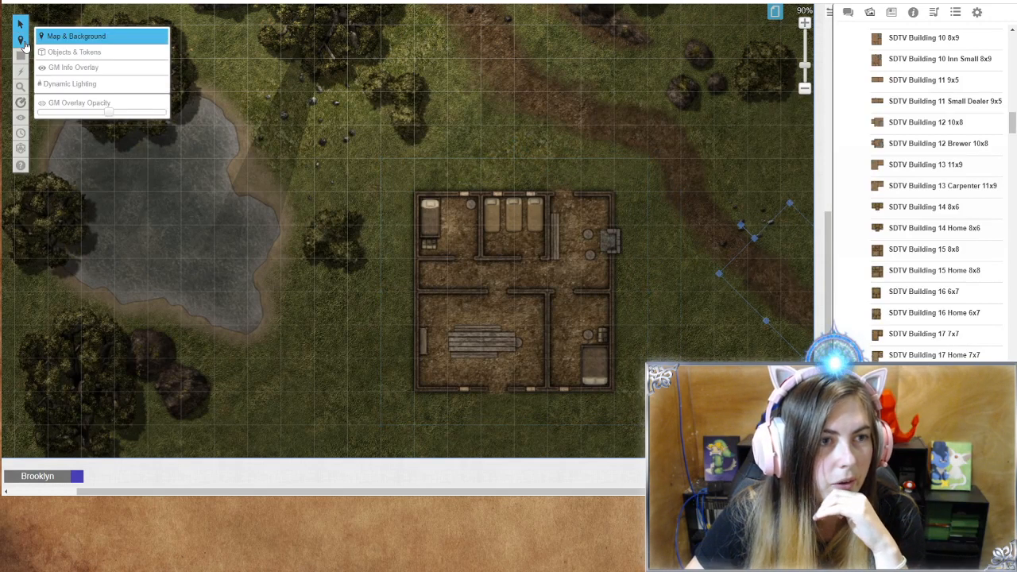
left_click(74, 84)
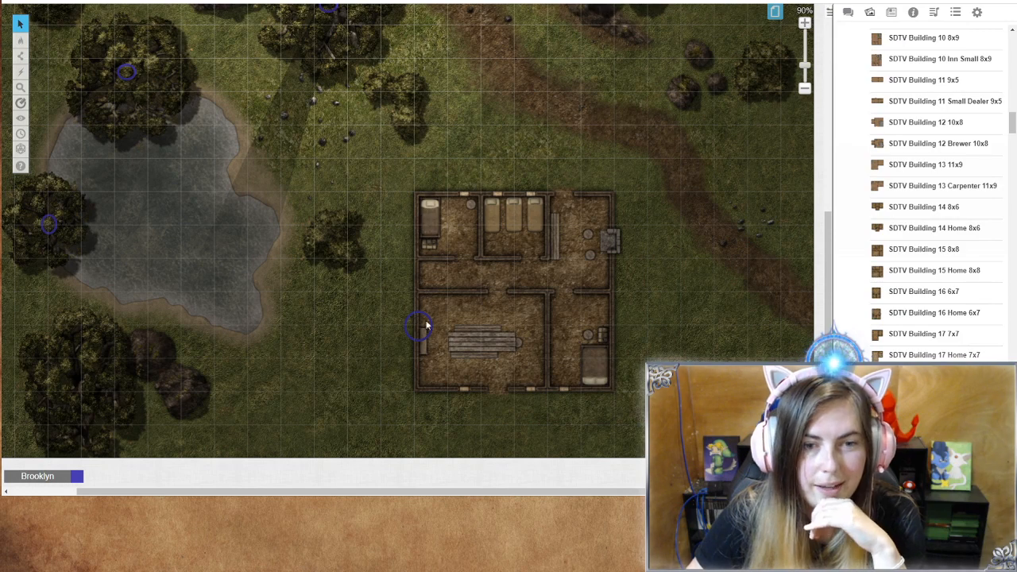
left_click(79, 378)
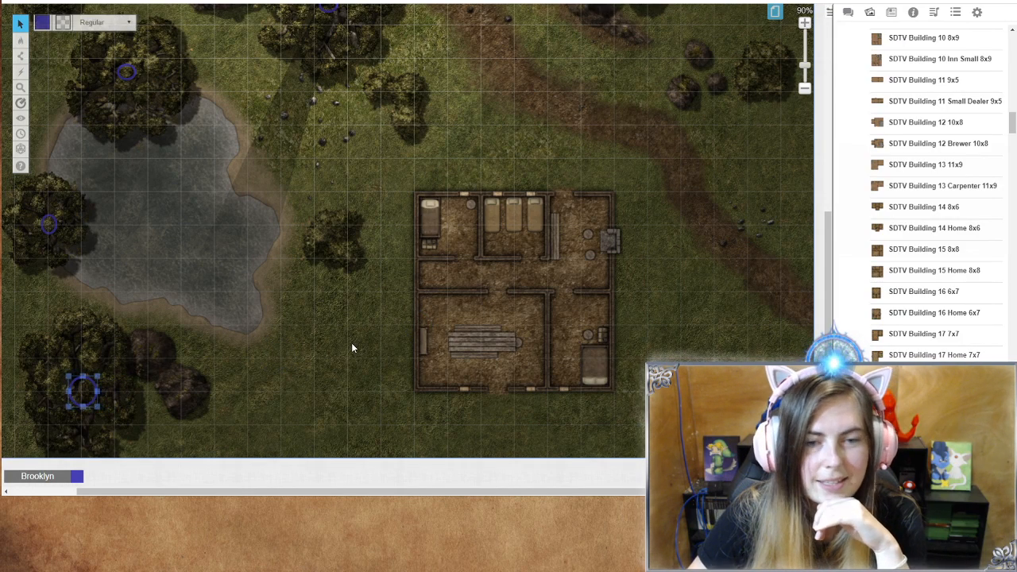
left_click(389, 355)
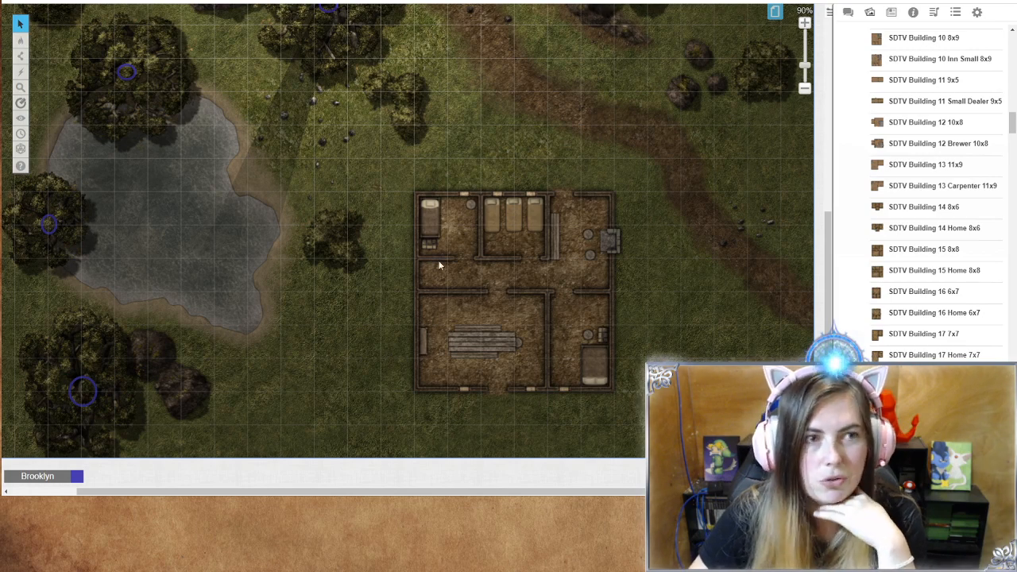
mouse_move(24, 57)
left_click(57, 70)
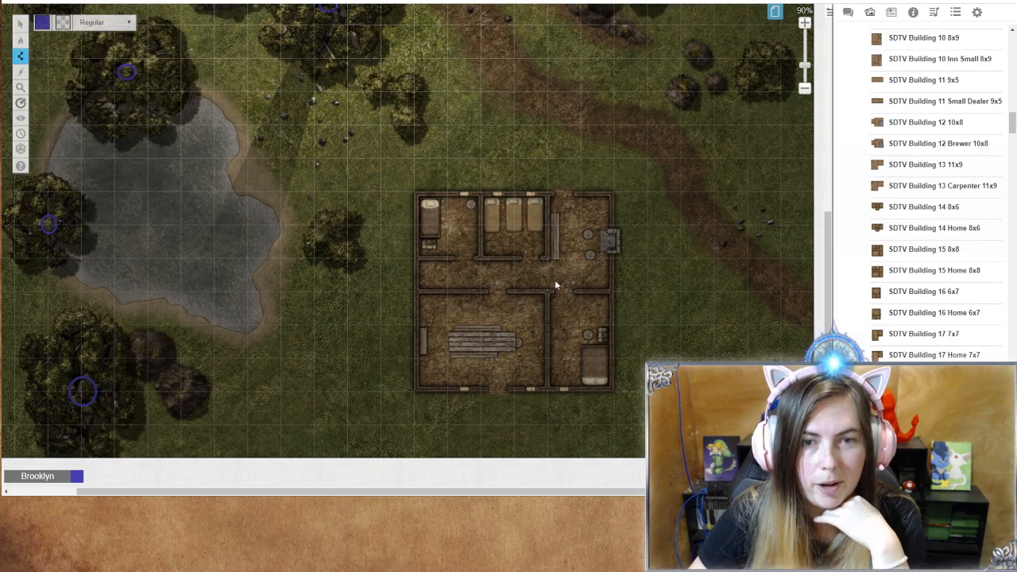
left_click(804, 24)
left_click(804, 23)
scroll(720, 211, "down", 3)
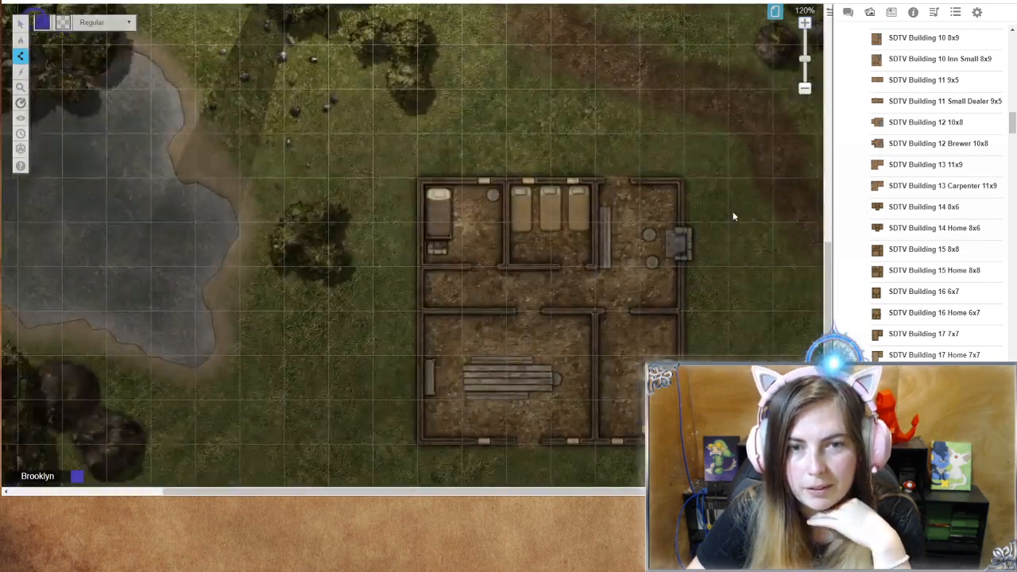
scroll(587, 193, "right", 3)
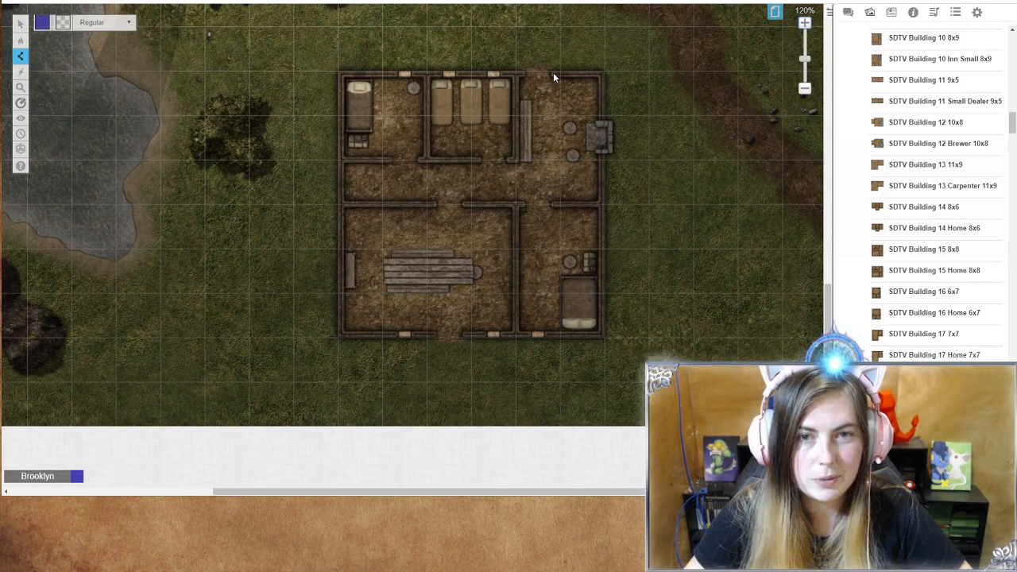
left_click(553, 72)
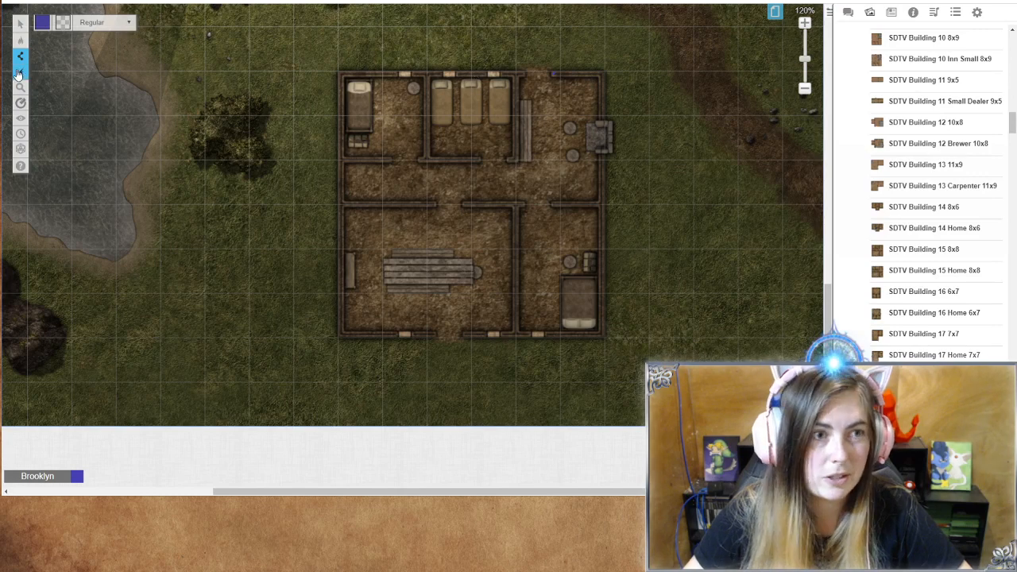
mouse_move(21, 57)
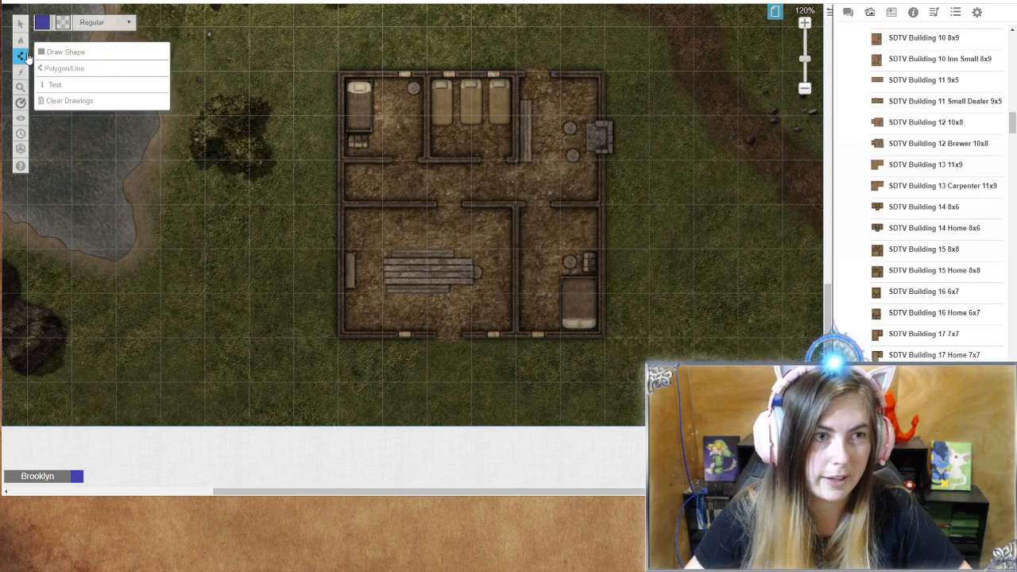
left_click(92, 72)
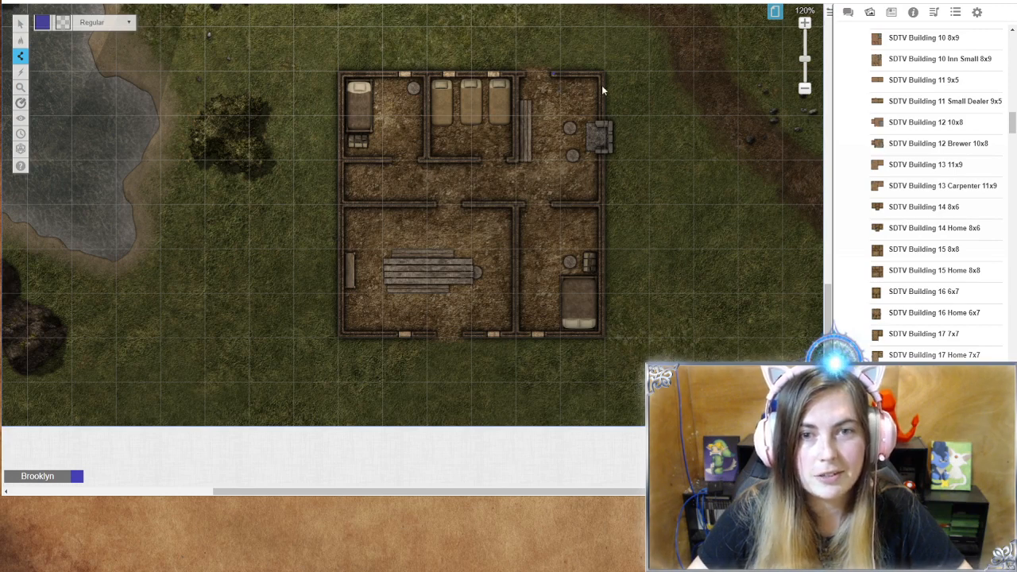
left_click(600, 73)
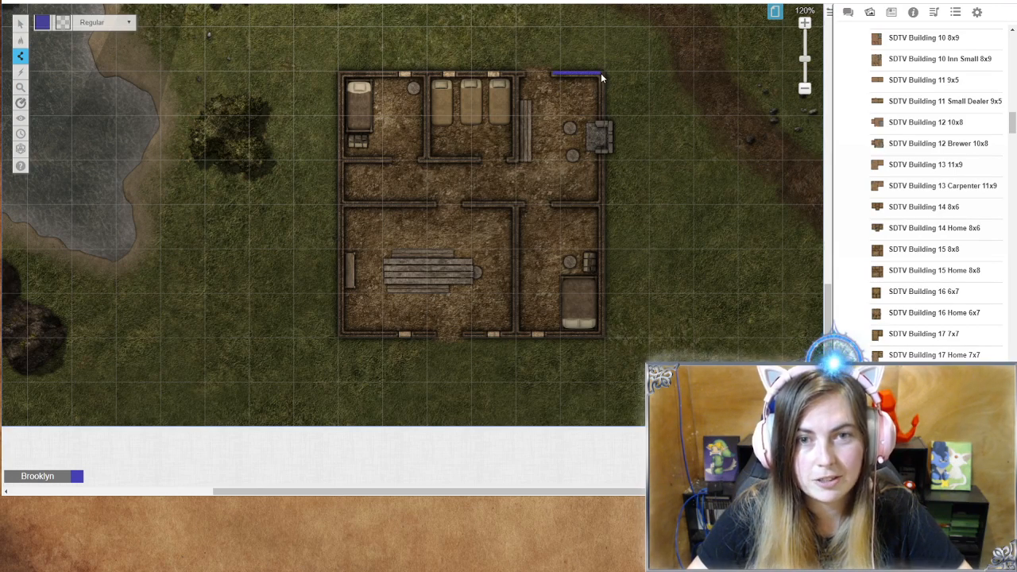
left_click(600, 334)
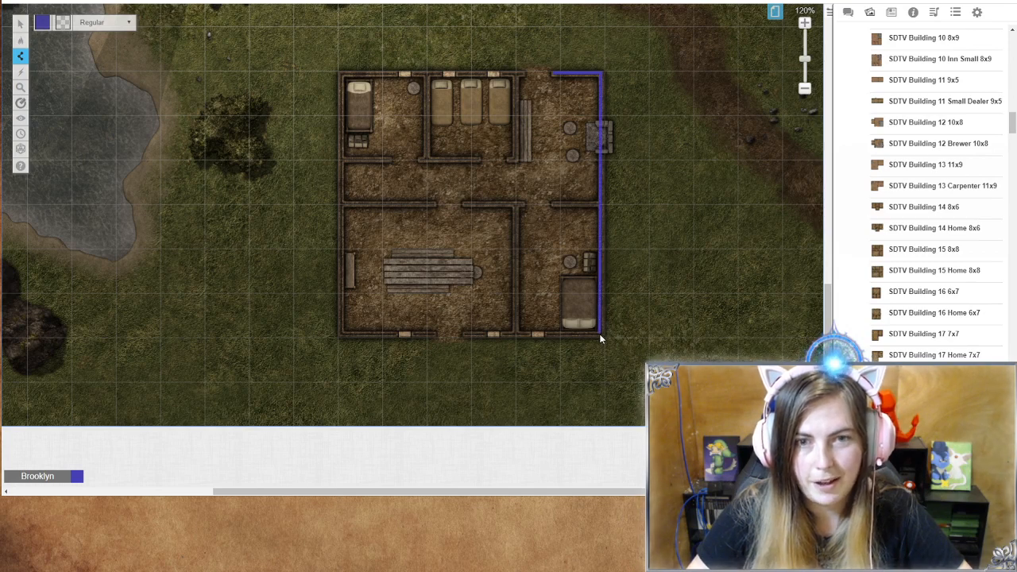
left_click(464, 334)
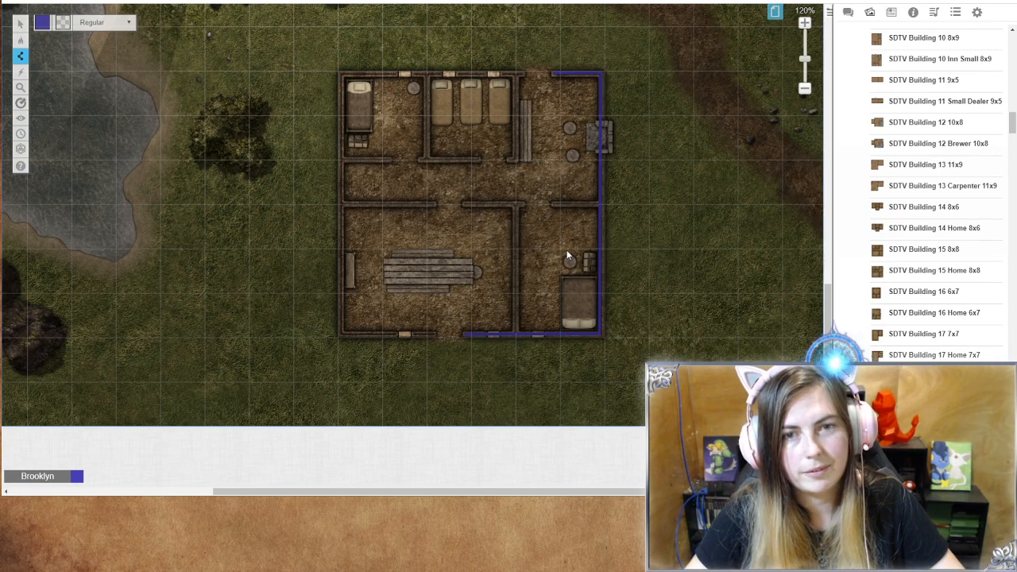
left_click(19, 24)
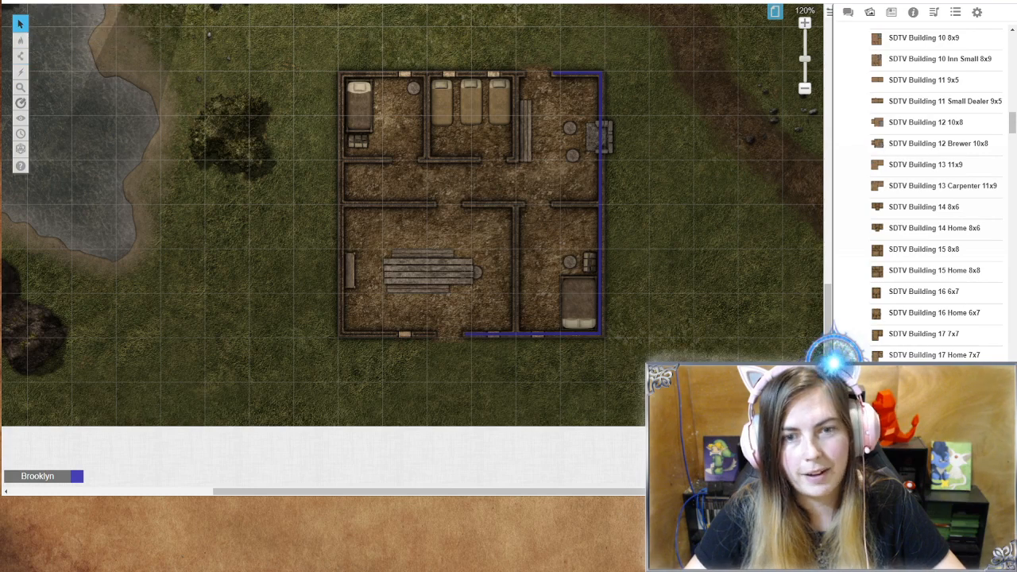
left_click(599, 334)
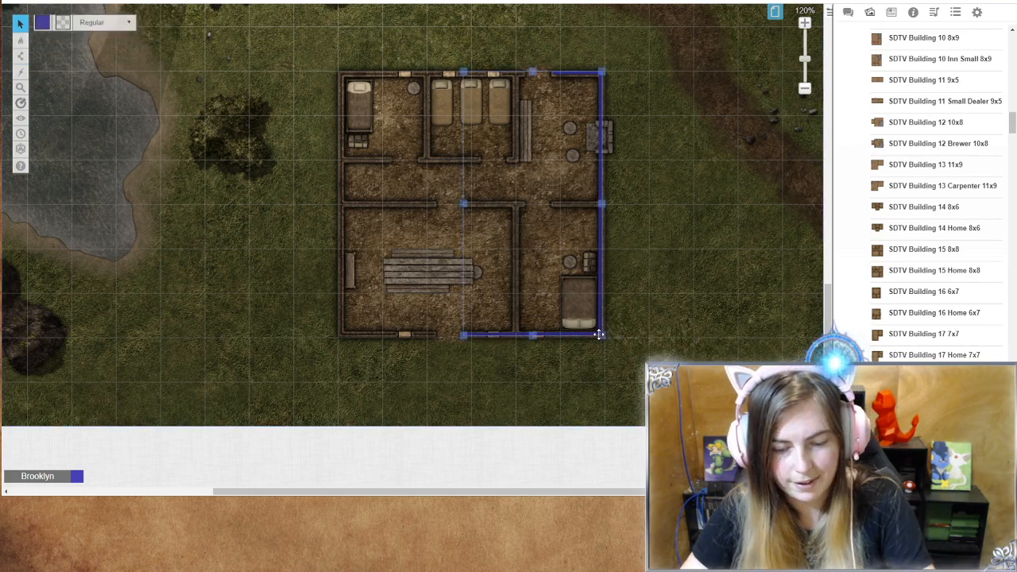
key("Delete")
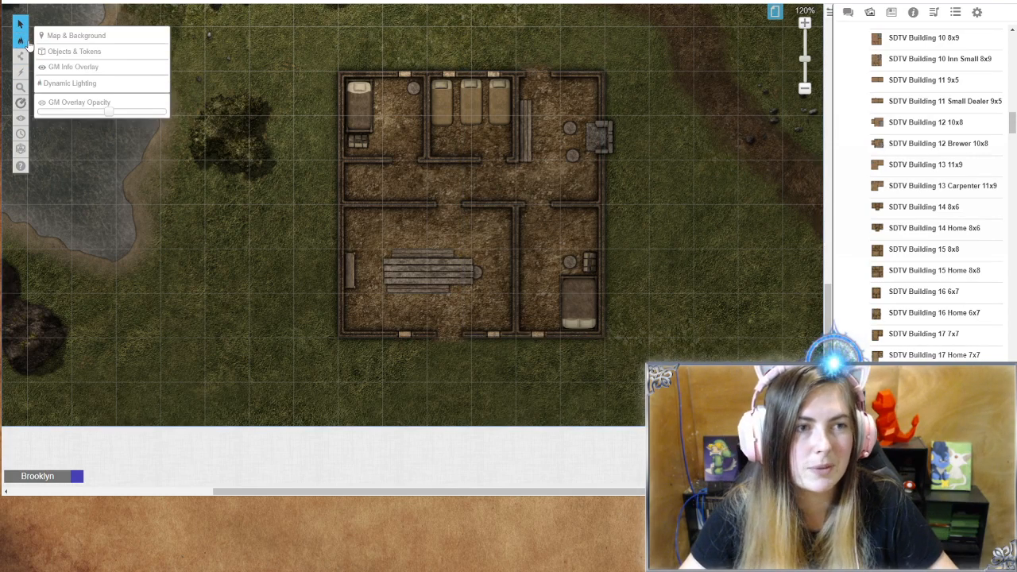
Step: Trace the building's outer wall with Polygon/Line from the north doorway, down the east side around the fireplace, to the south doorway
left_click(70, 69)
left_click(70, 69)
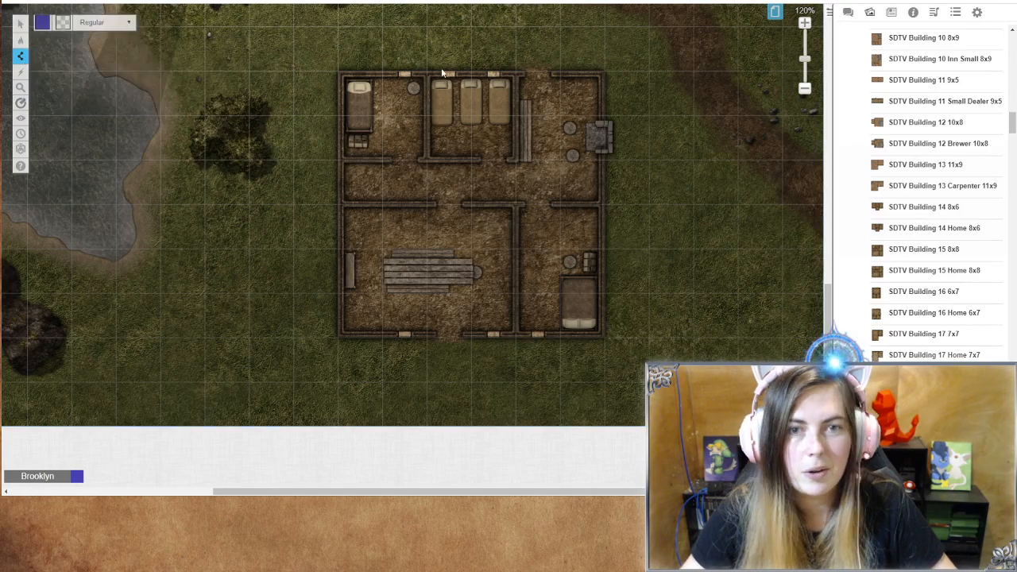
left_click(551, 75)
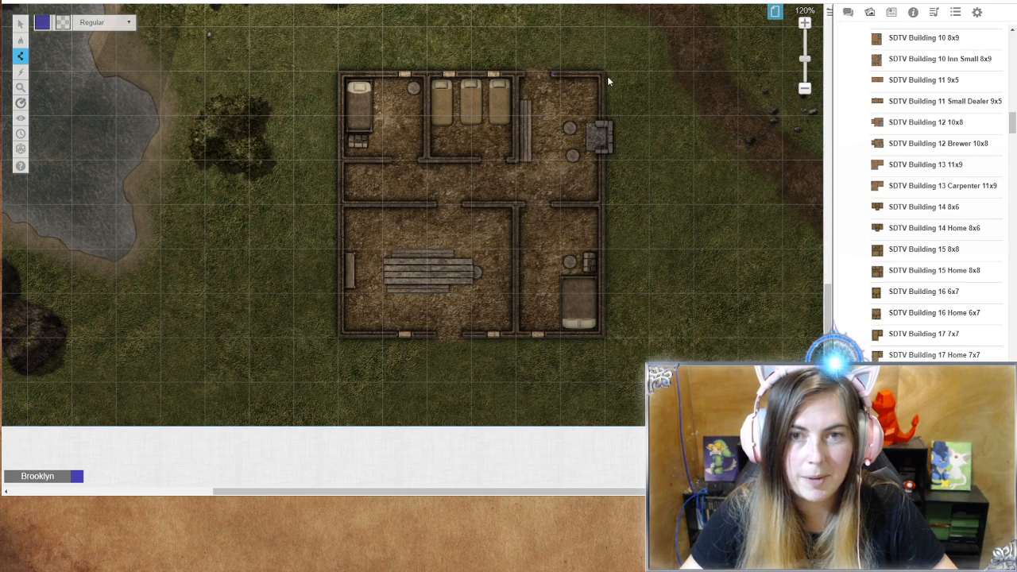
left_click(602, 123)
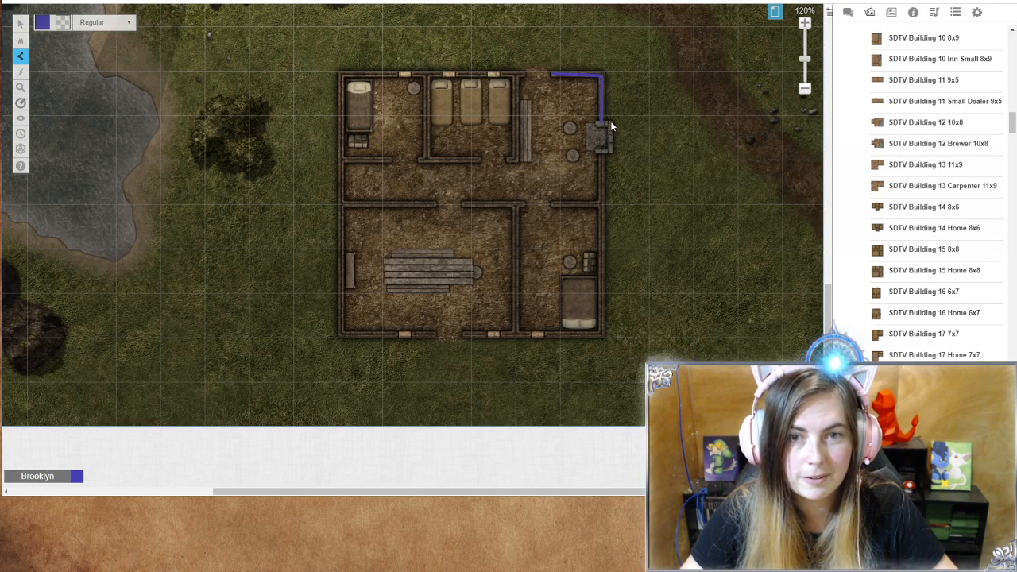
left_click(610, 121)
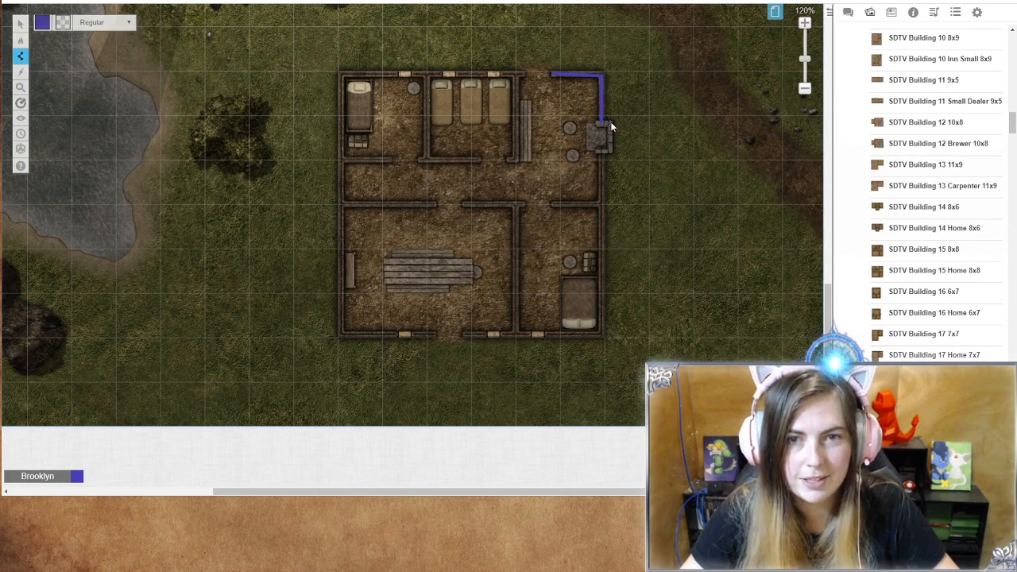
left_click(611, 151)
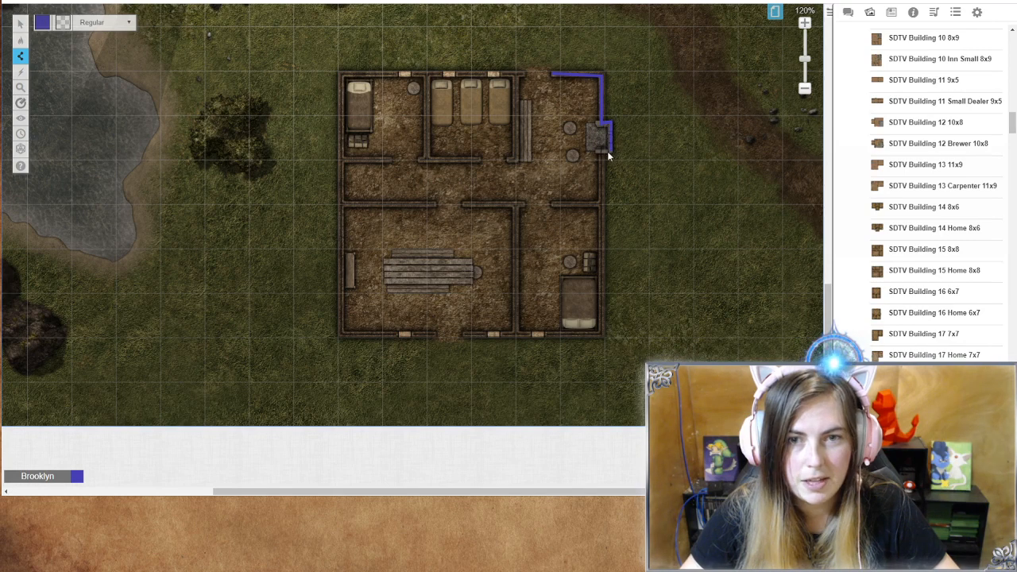
left_click(600, 151)
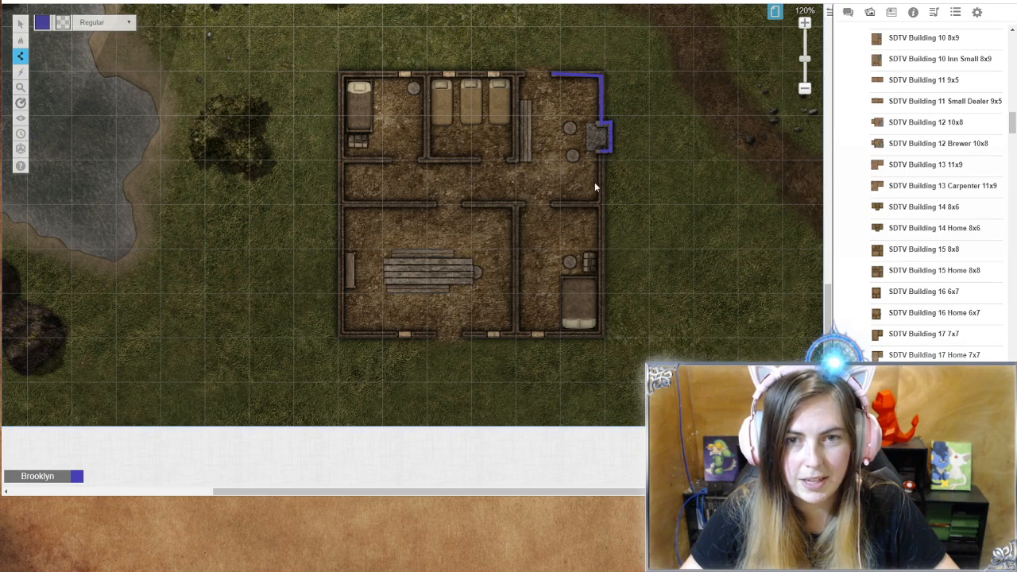
left_click(601, 335)
left_click(464, 334)
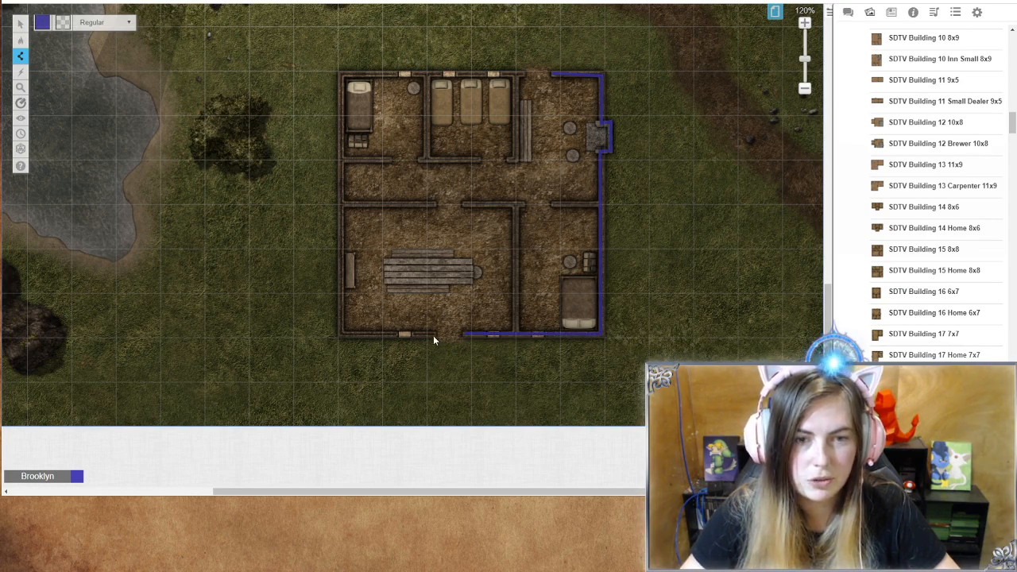
Step: Trace the remaining outer wall from the west edge of the south doorway, up the west side, and across to the north doorway
left_click(339, 333)
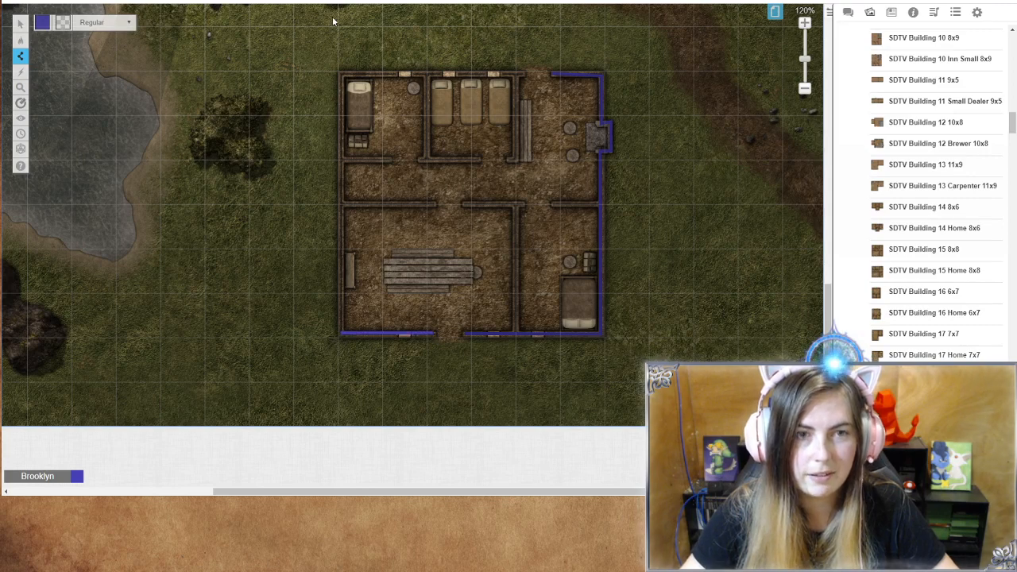
left_click(343, 76)
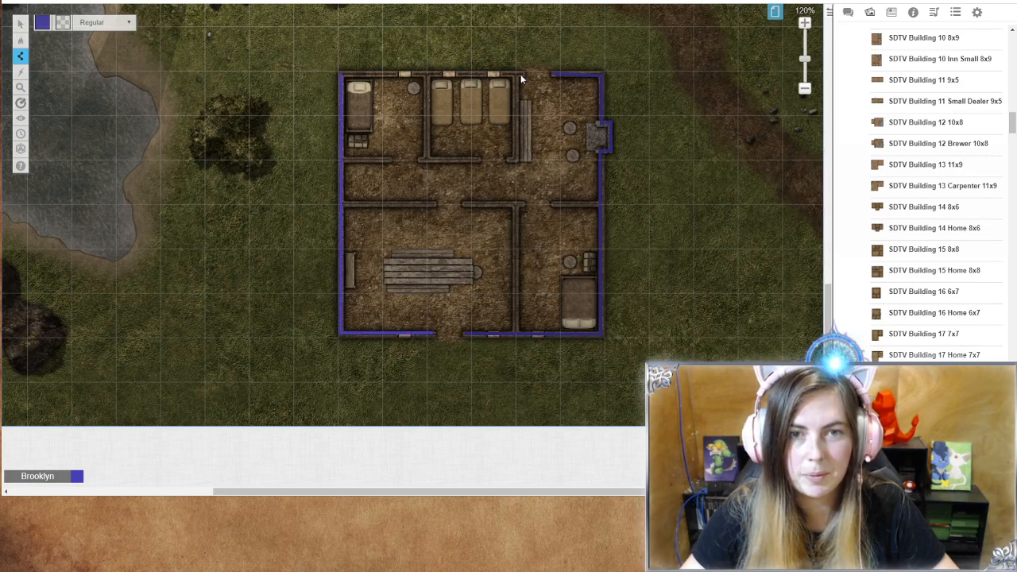
left_click(522, 76)
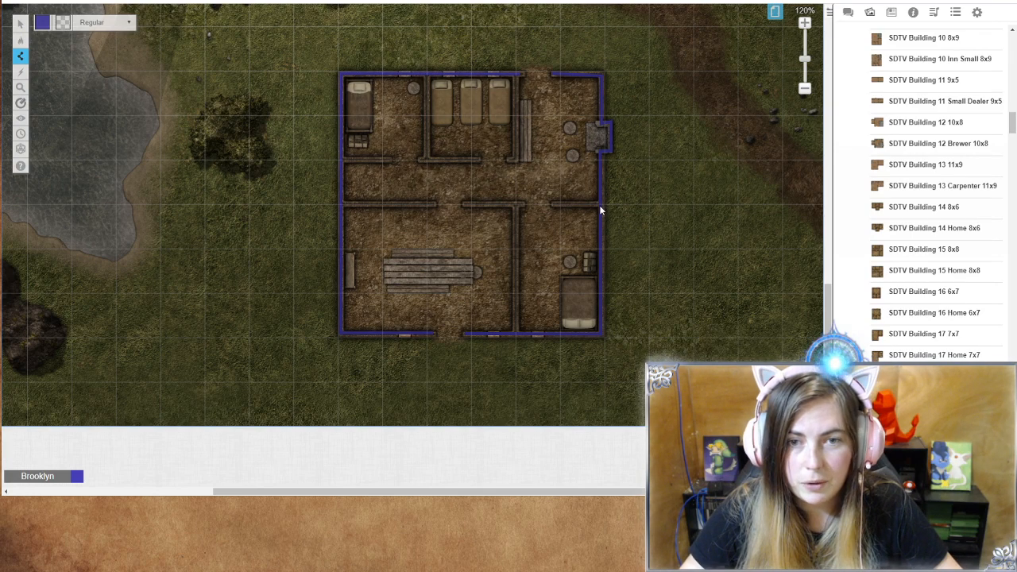
Step: Trace the walls around the two northern bedrooms and the short wall east of the southeast bedroom's doorway, leaving the doorways open
left_click(551, 204)
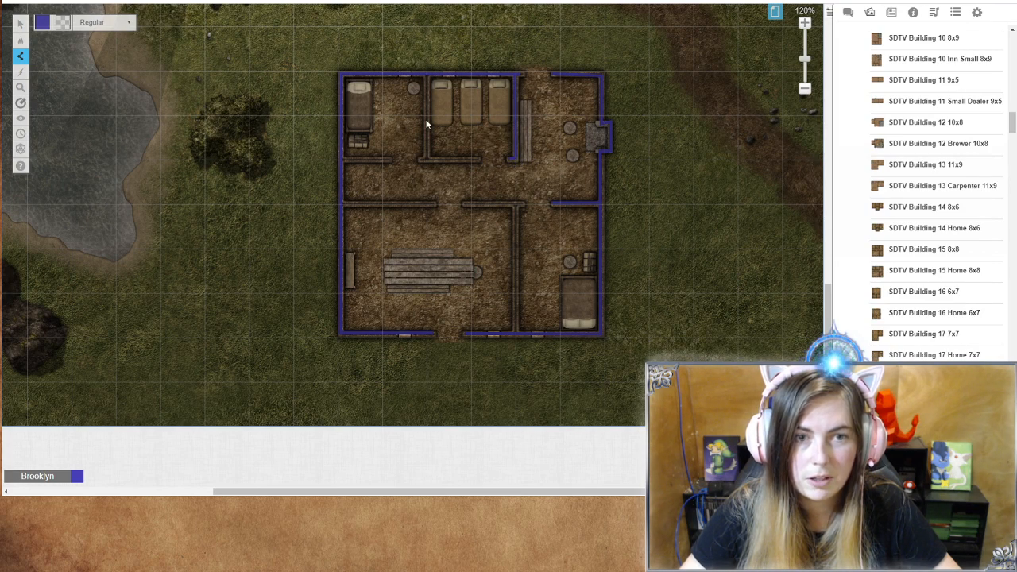
double_click(479, 159)
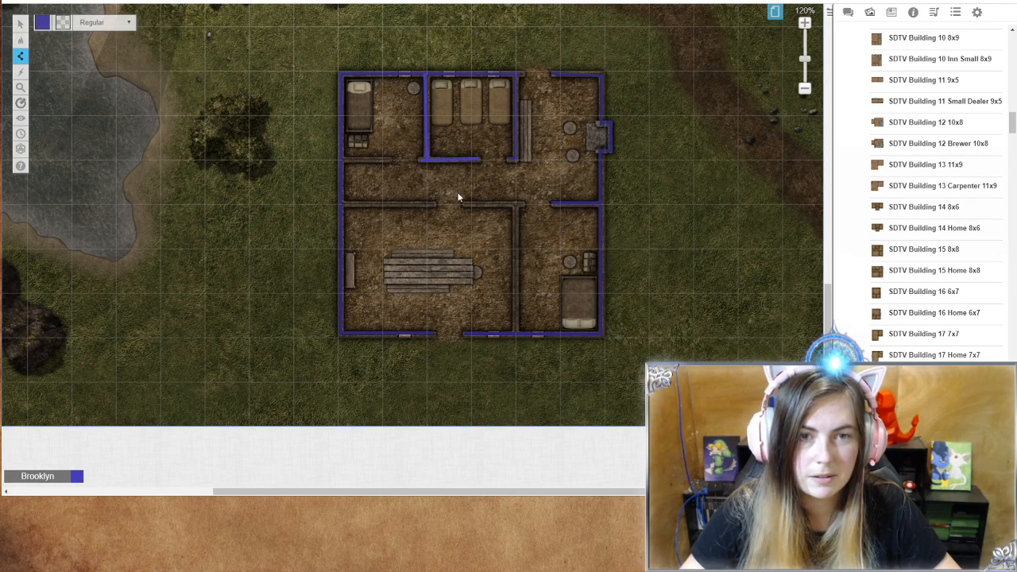
left_click(340, 159)
double_click(388, 158)
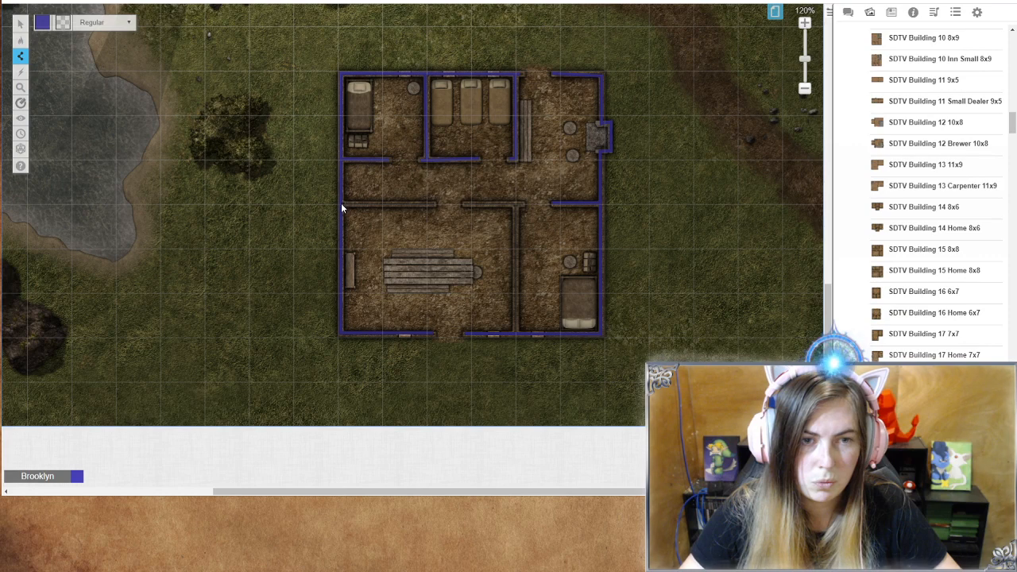
Step: Trace the corridor's south wall on both sides of the dining room doorway and the wall dividing the dining room from the southeast bedroom
double_click(436, 206)
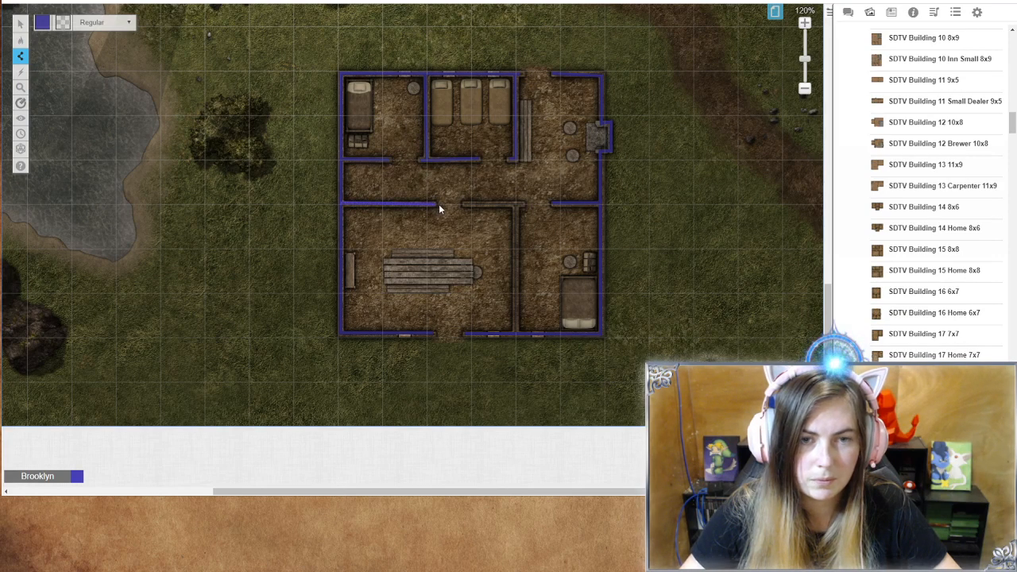
double_click(518, 206)
left_click(516, 209)
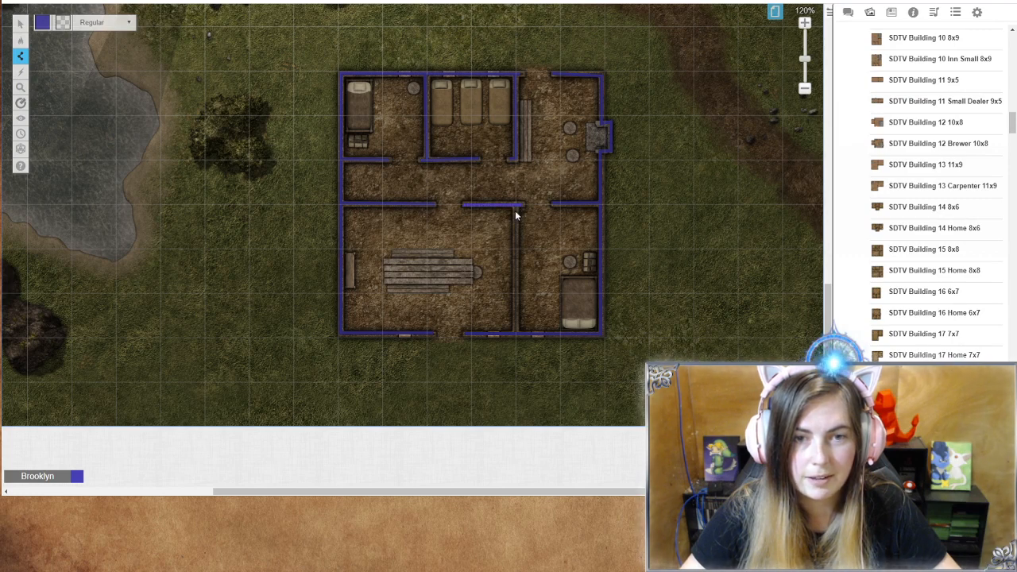
double_click(516, 335)
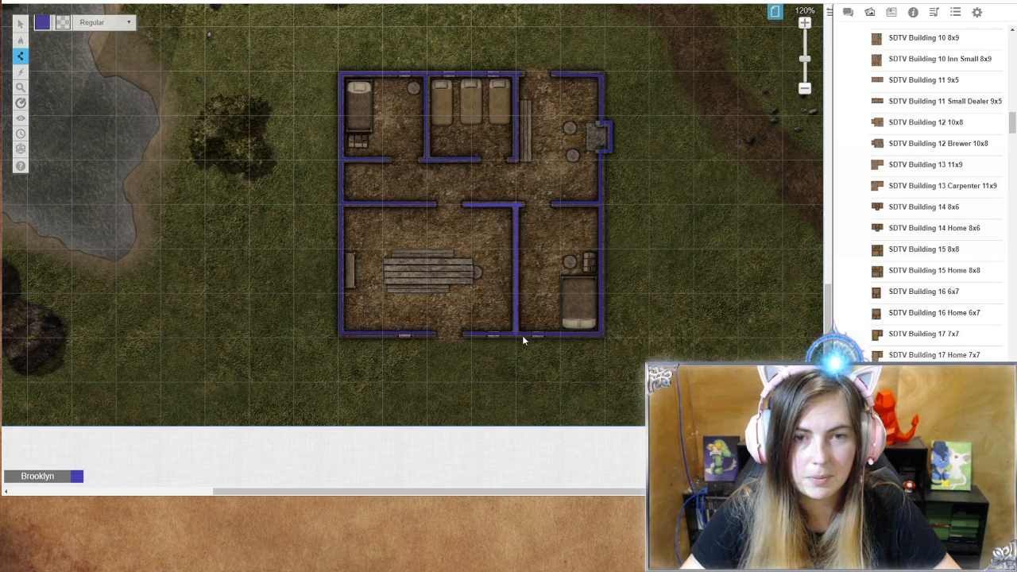
Step: Switch to the Objects & Tokens layer and select the character token on the dirt path
scroll(615, 345, "up", 3)
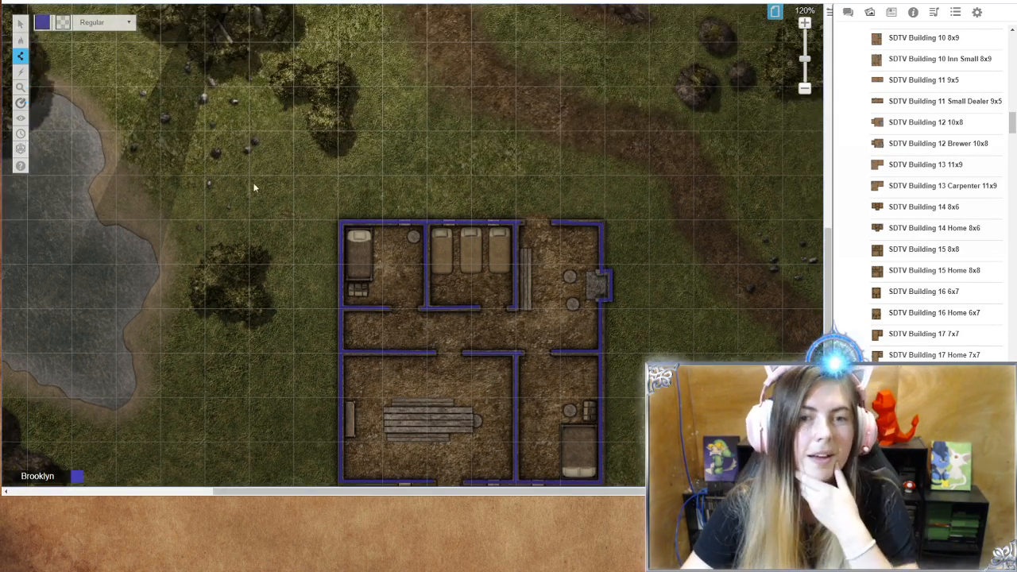
mouse_move(22, 46)
left_click(73, 51)
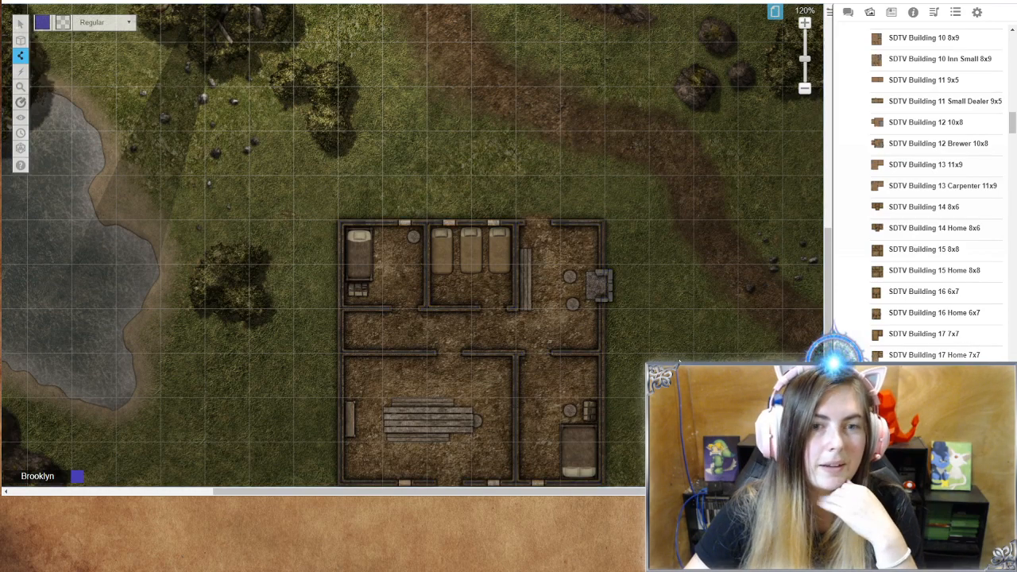
scroll(512, 250, "up", 4)
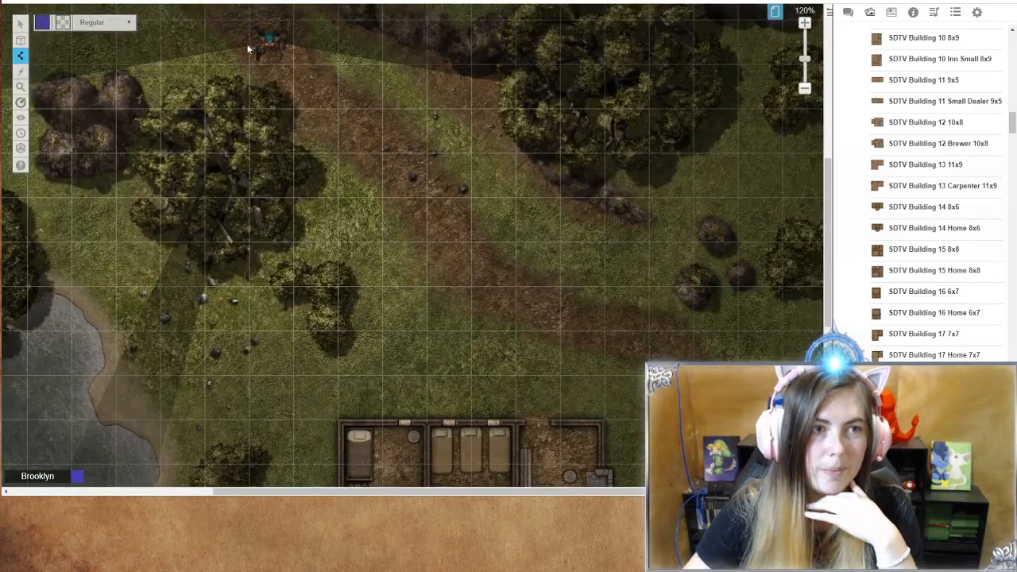
mouse_move(30, 30)
left_click(270, 41)
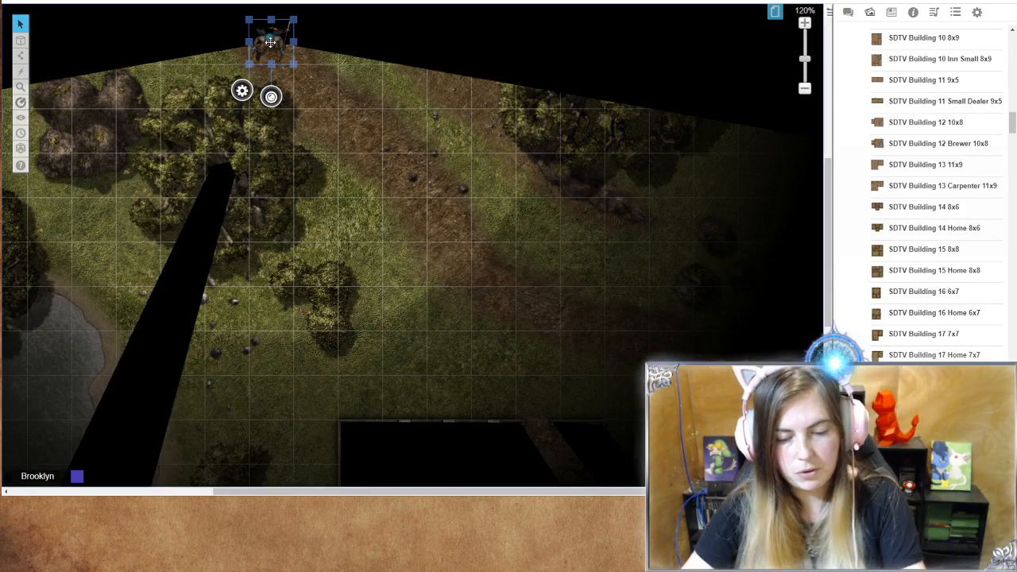
Step: Move the character token southeast across the map to just outside the building's north doorway to test the wall lighting
key("Right")
key("Down")
key("Down")
key("Down")
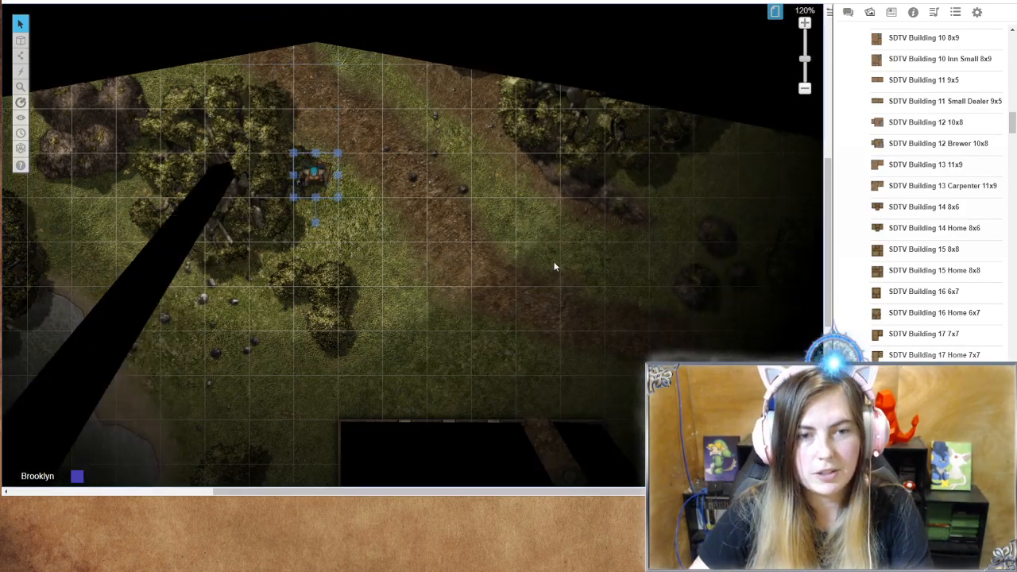
key("Right")
key("Right")
key("Right")
key("Right")
key("Down")
key("Down")
key("Down")
key("Down")
key("Down")
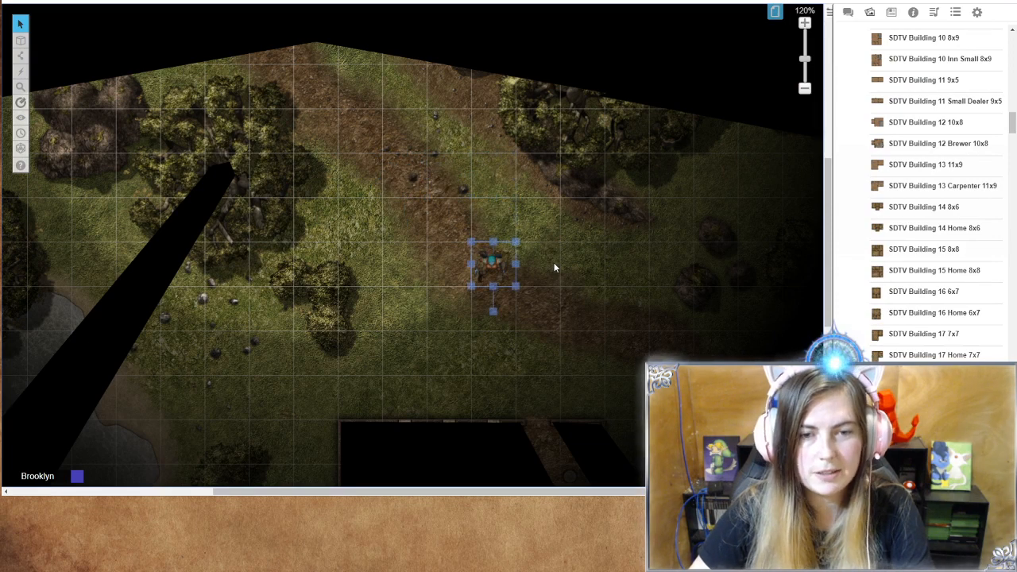
key("Right")
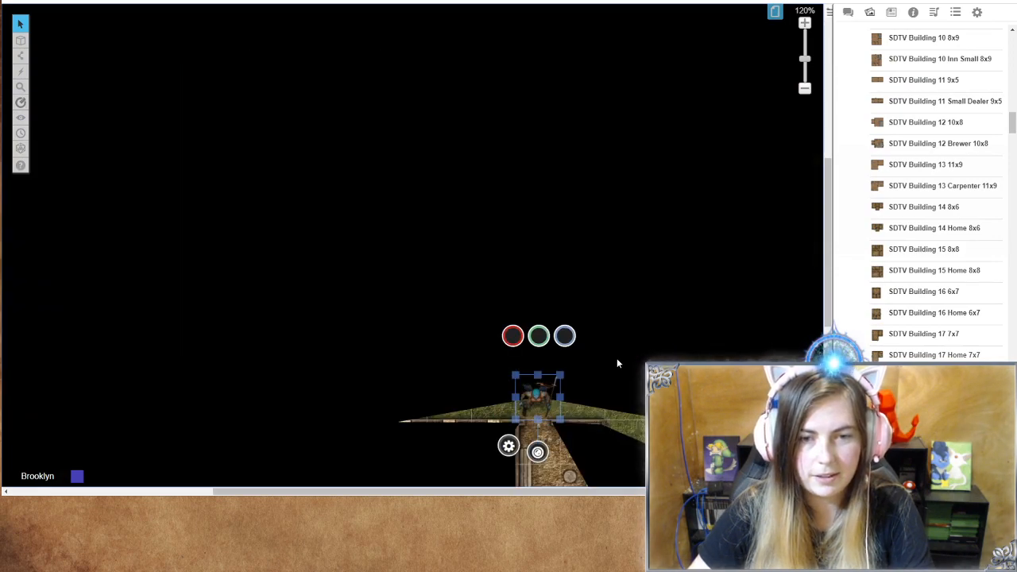
Step: Move the character token south through the building's north doorway into the entry room to test the wall lighting, and clear the selection
scroll(617, 359, "down", 3)
scroll(616, 365, "down", 1)
key("Down")
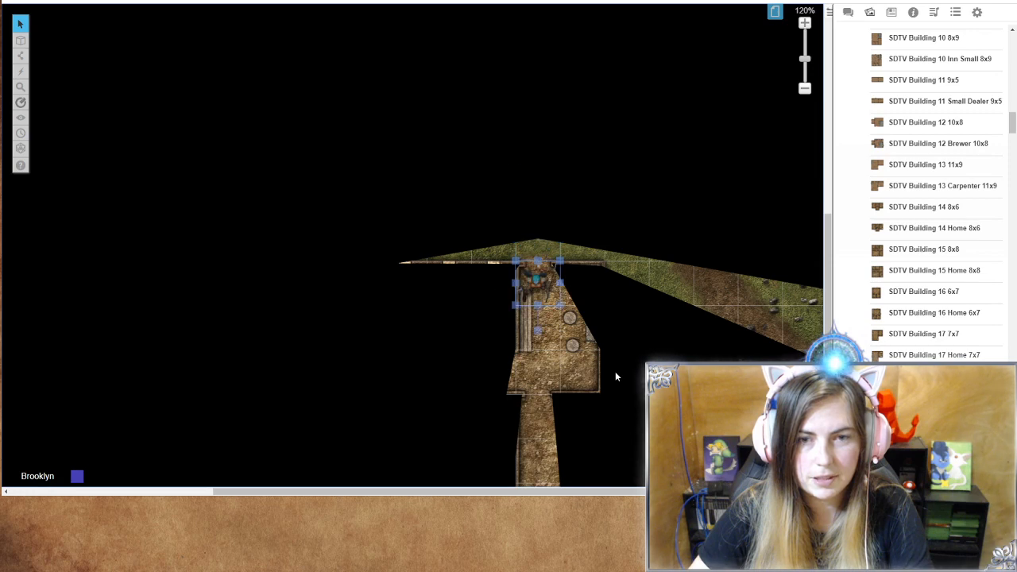
scroll(615, 371, "down", 2)
key("Down")
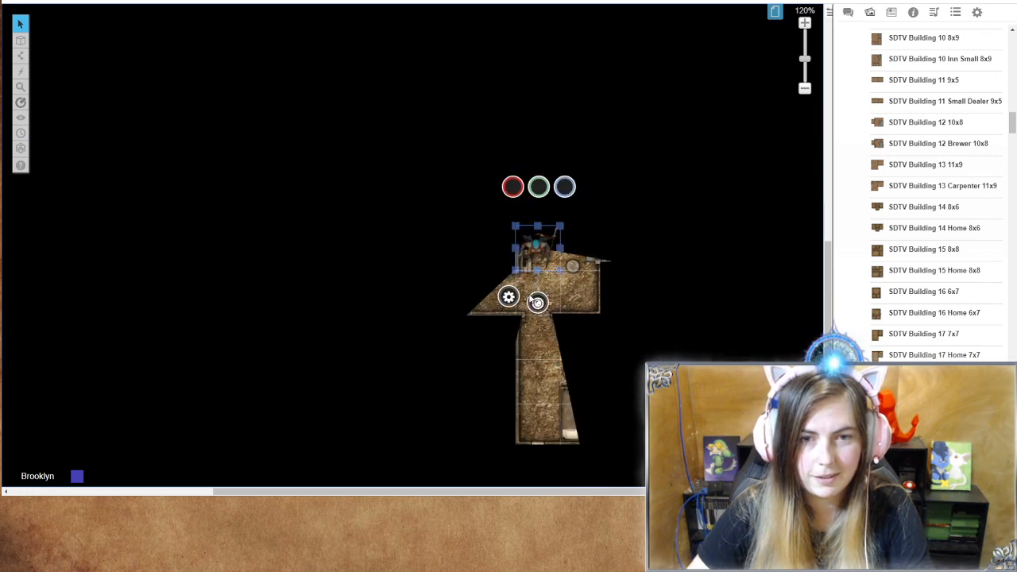
left_click(638, 278)
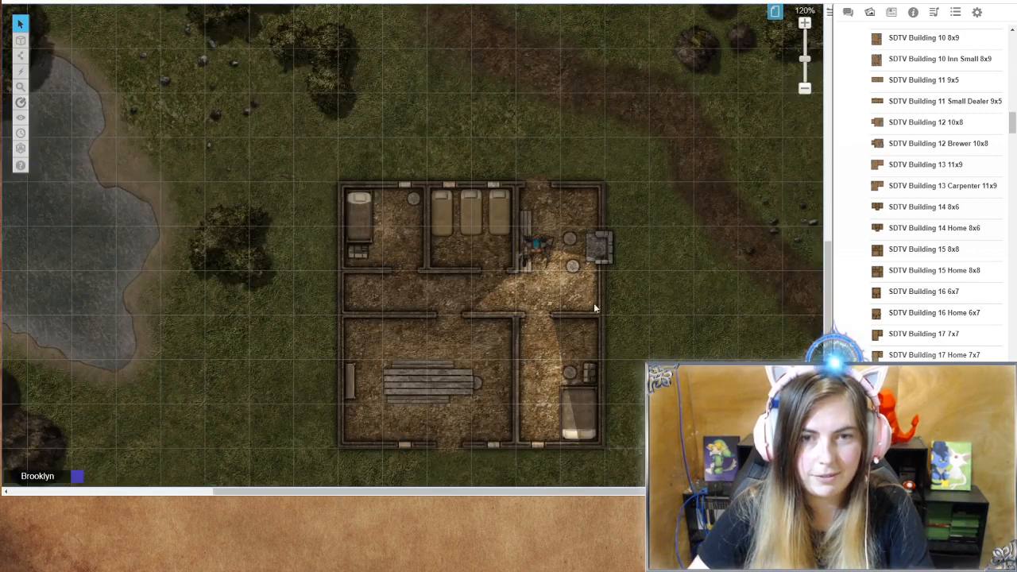
Step: Preview the token's line of sight inside the entry room and reload the game page
left_click(531, 244)
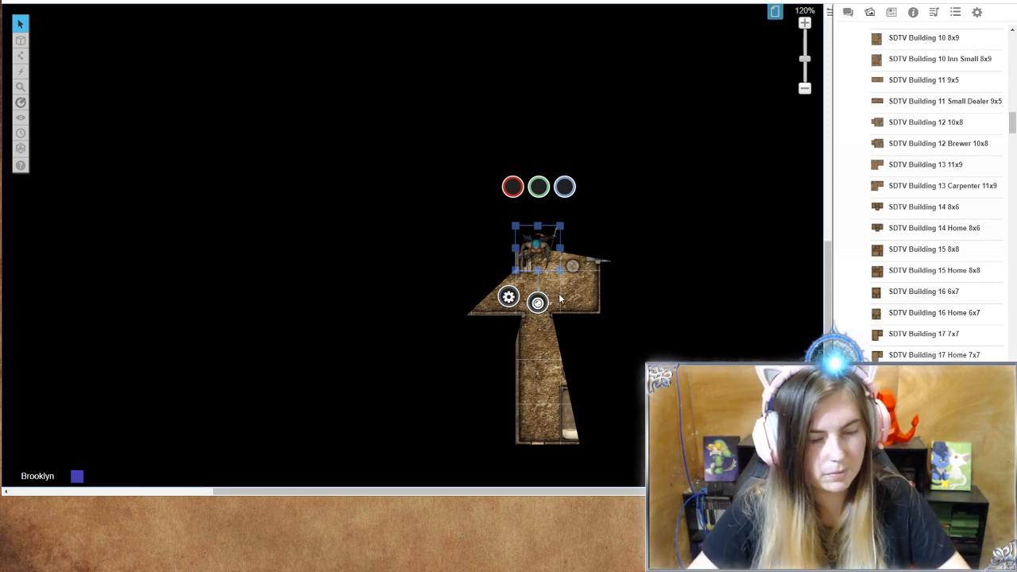
scroll(564, 295, "down", 2)
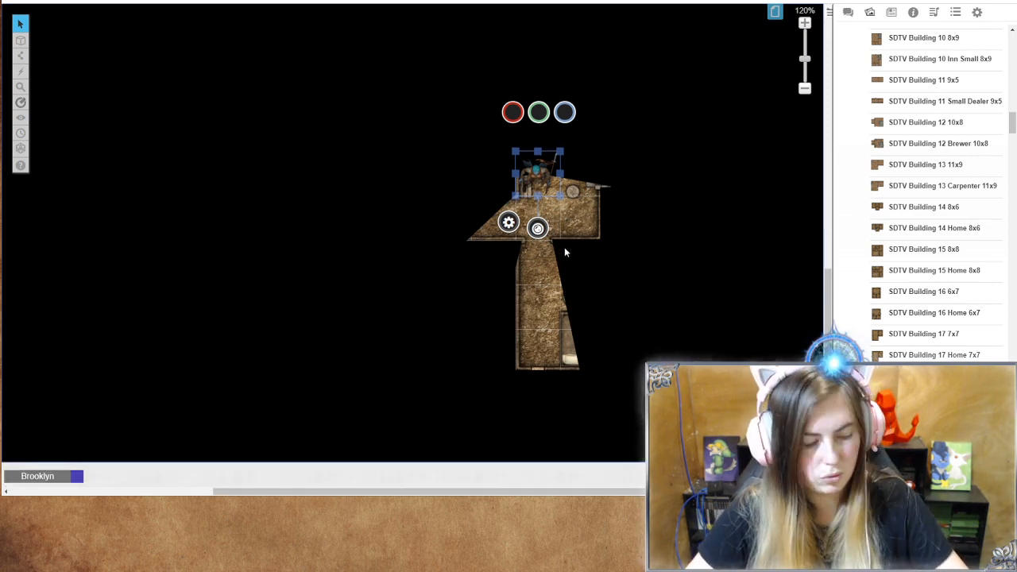
scroll(548, 247, "down", 2)
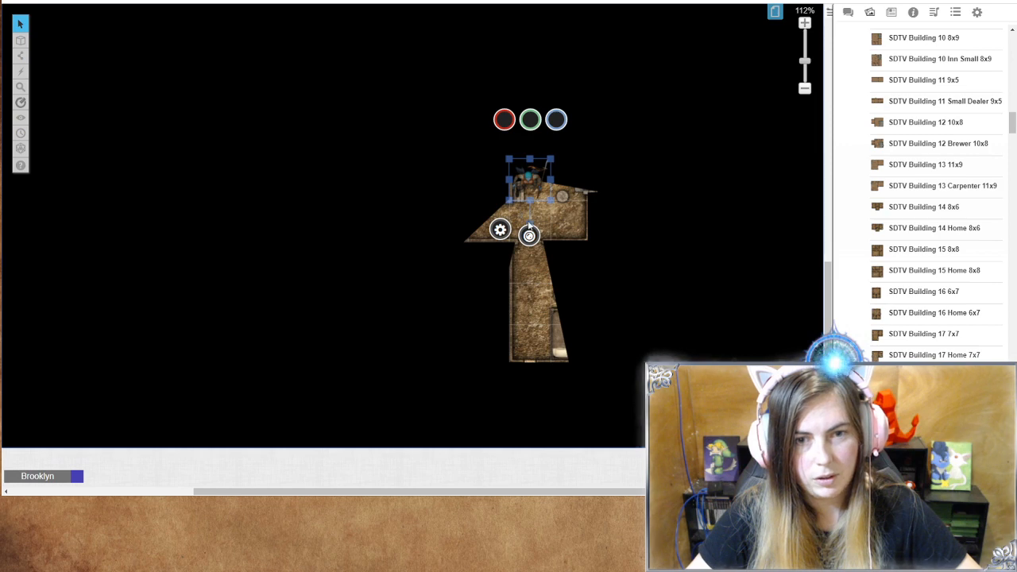
key("F5")
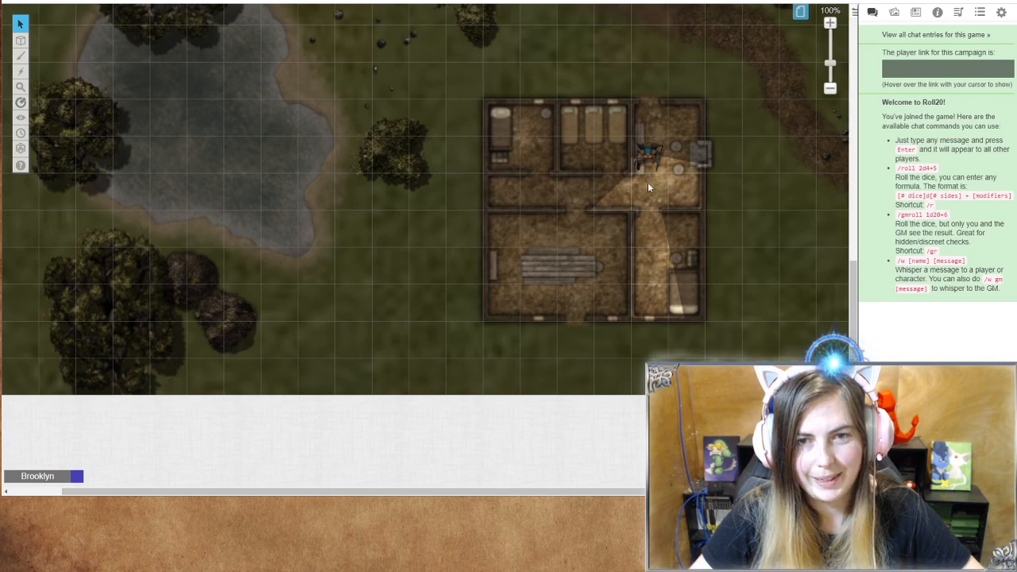
Step: Move the character token to the east end of the building's corridor and rotate it to face west
left_click(646, 157)
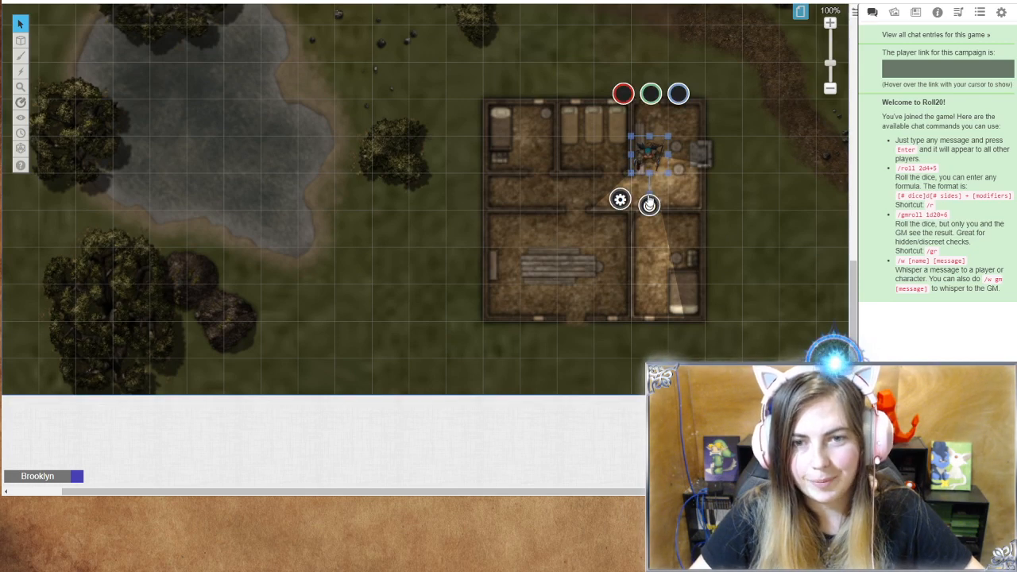
left_click_drag(649, 192, 610, 185)
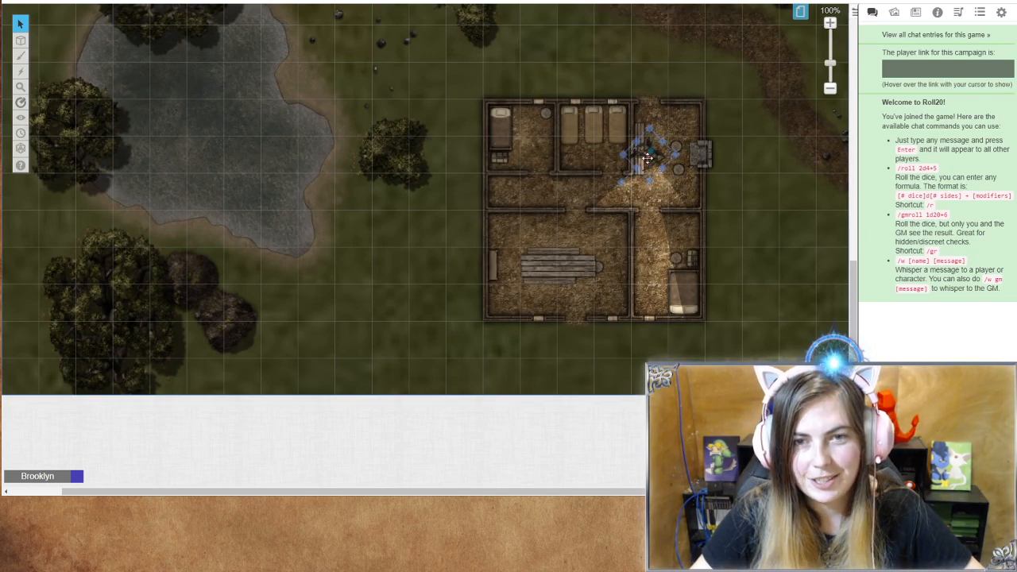
left_click_drag(645, 158, 678, 182)
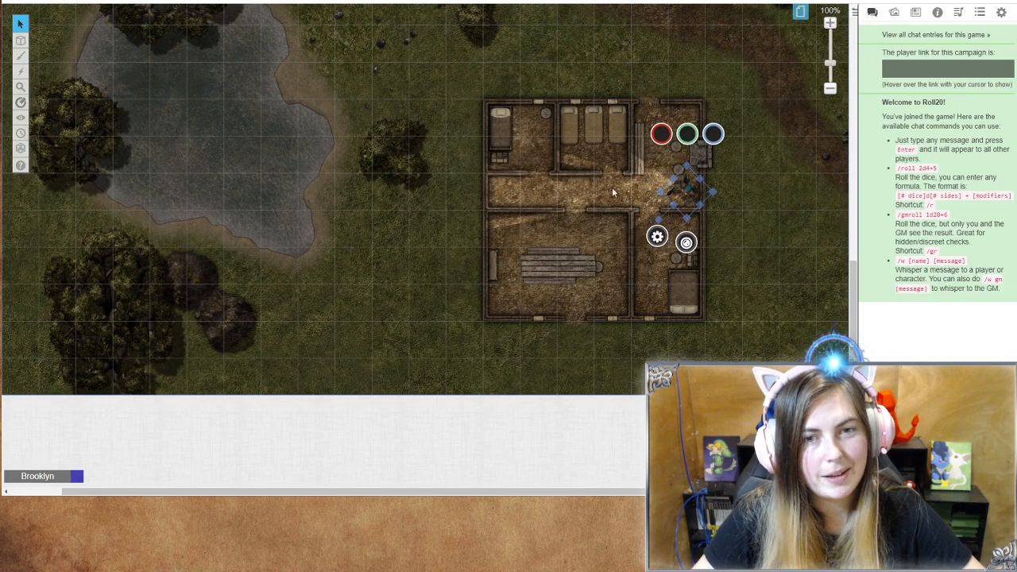
left_click_drag(655, 216, 743, 191)
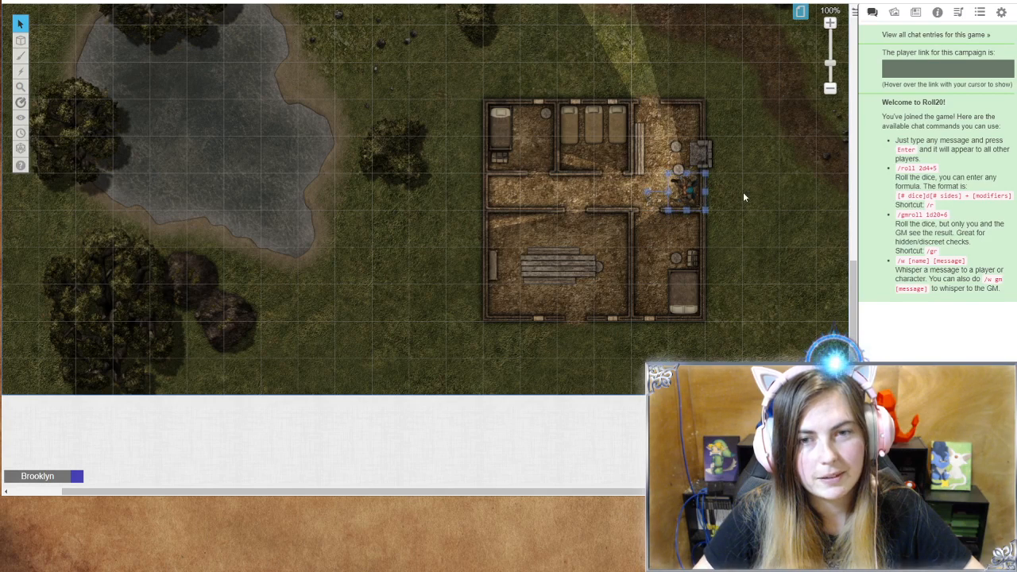
Step: Open the Transmogrifier with Pixelland as the source game and copy the Magic Missile Trap character into The Glorious Game of Awesome
left_click(1002, 13)
scroll(953, 238, "down", 15)
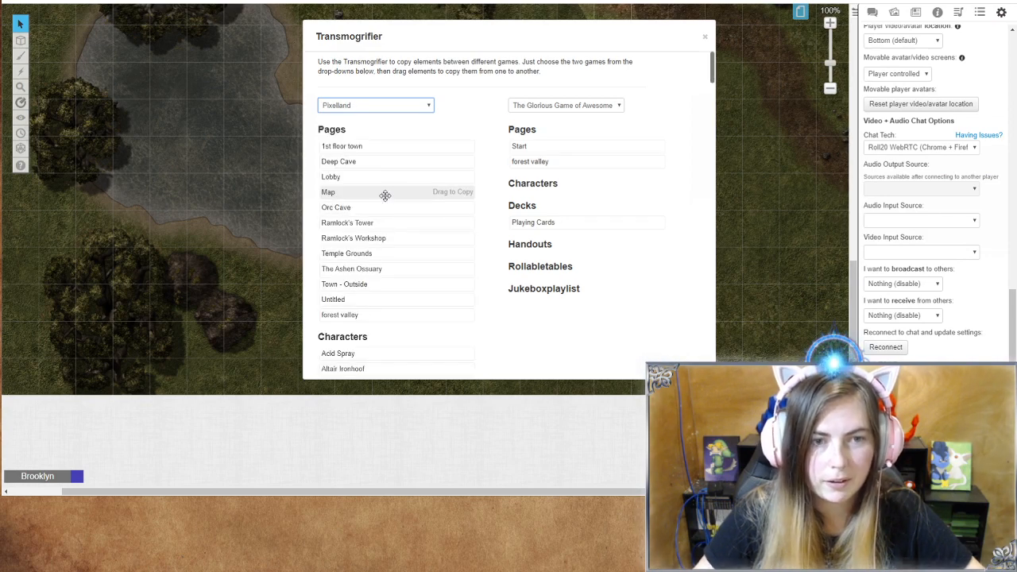
scroll(393, 238, "down", 5)
scroll(400, 265, "up", 3)
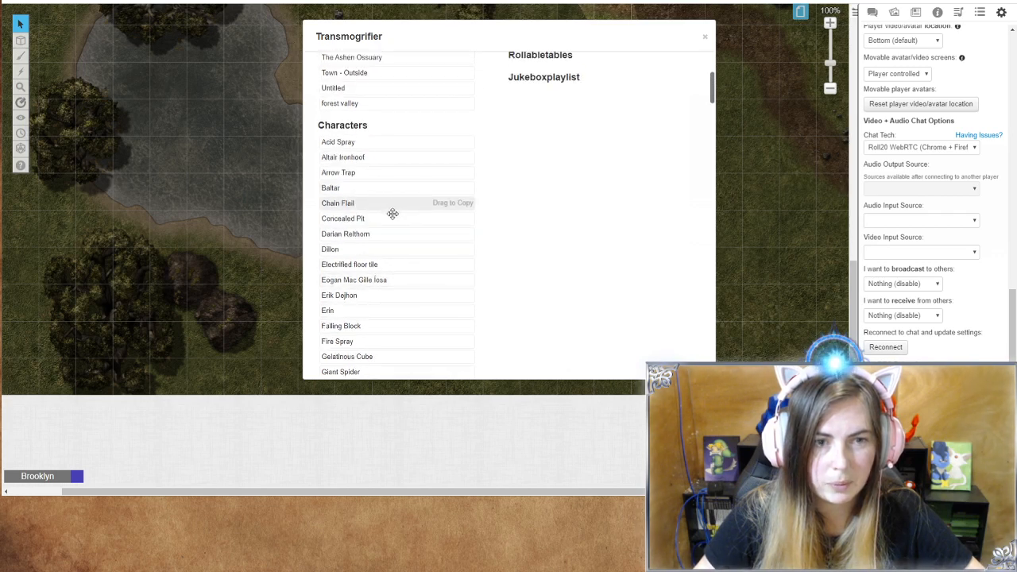
scroll(394, 337, "down", 4)
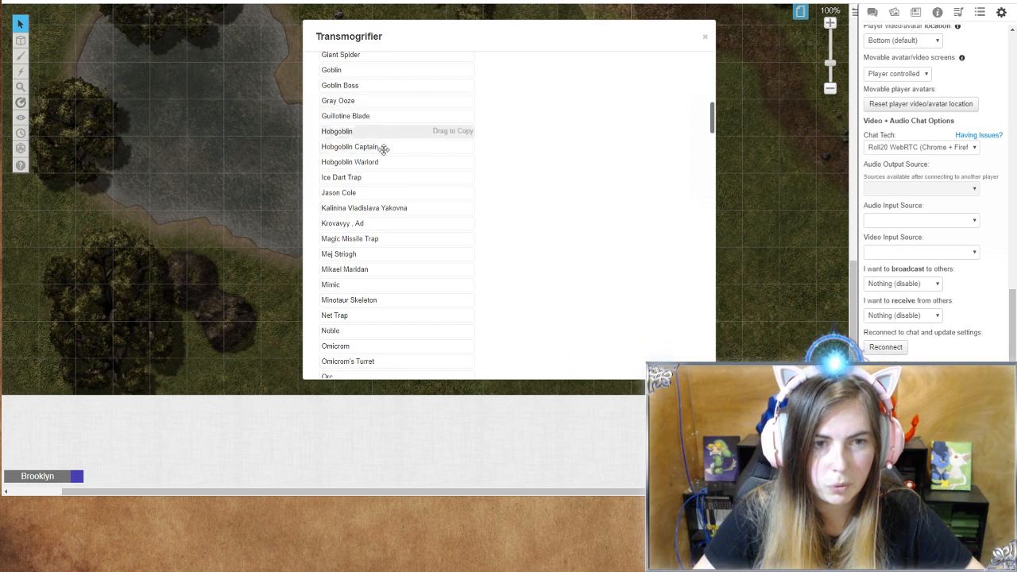
scroll(387, 324, "down", 3)
scroll(386, 333, "up", 2)
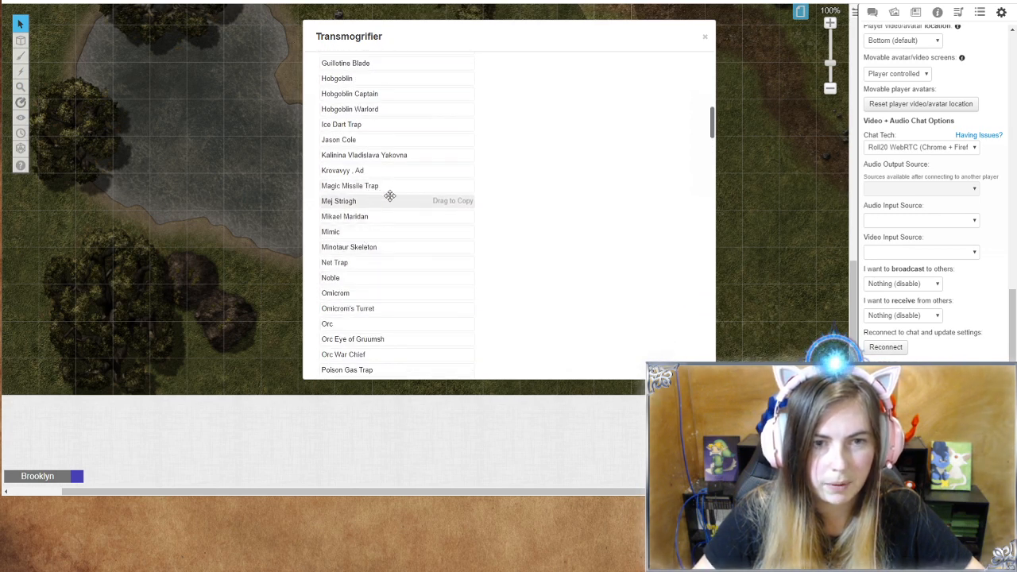
left_click_drag(440, 186, 413, 206)
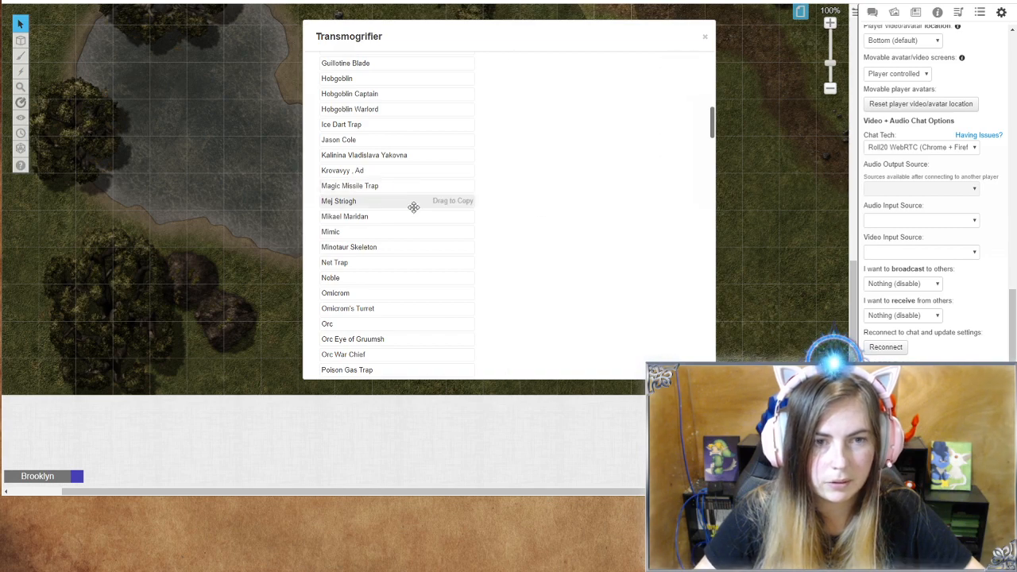
Step: Copy the Darian Relthorn character from Pixelland into the current game and close the Transmogrifier
scroll(397, 267, "down", 3)
scroll(398, 287, "down", 2)
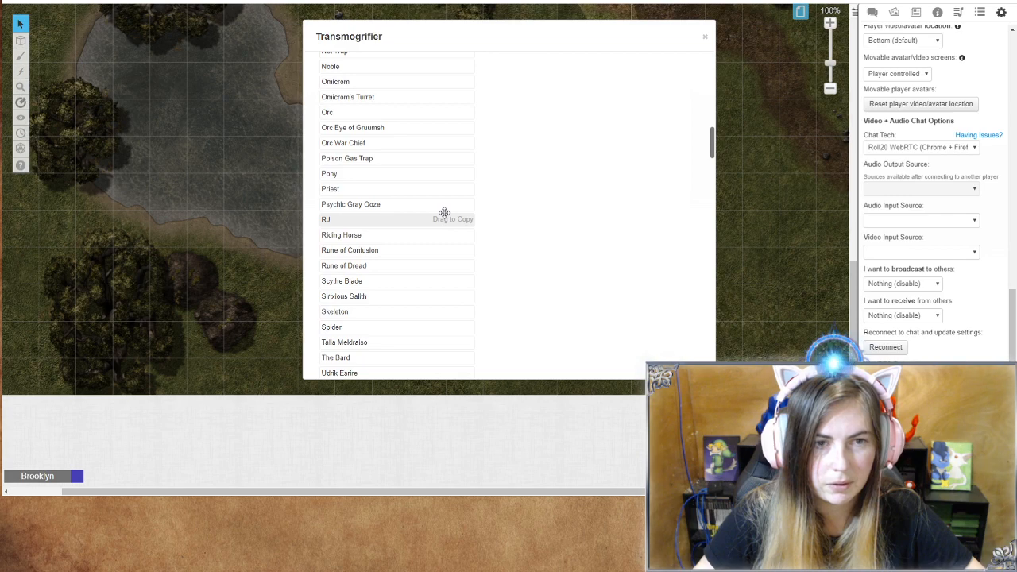
scroll(443, 231, "up", 7)
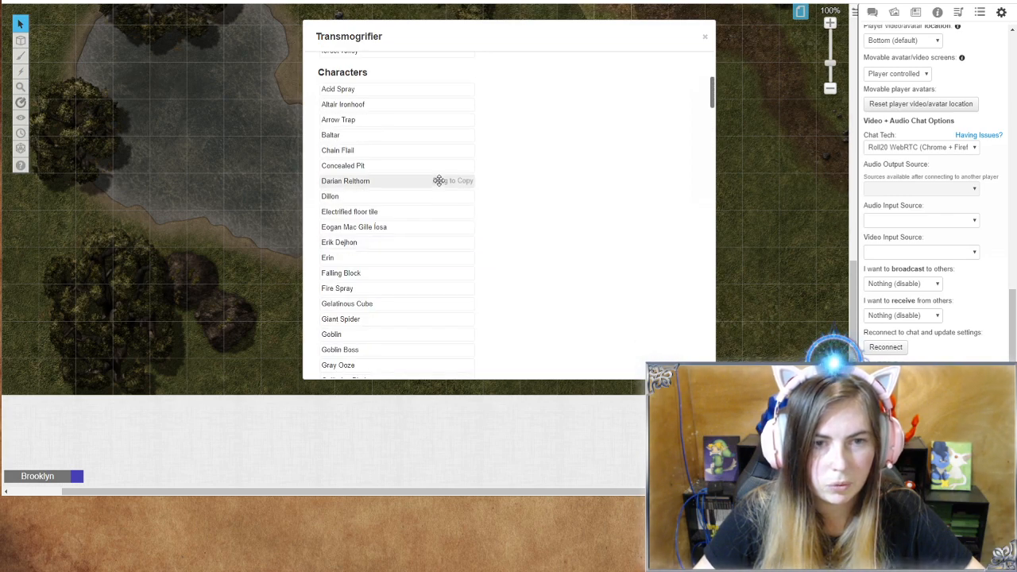
left_click_drag(441, 180, 634, 250)
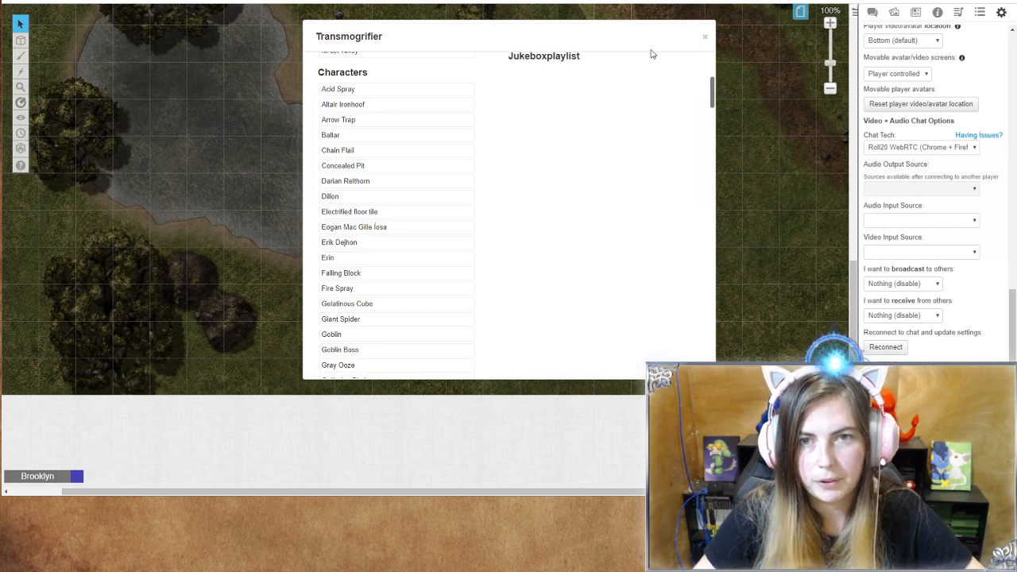
left_click(705, 38)
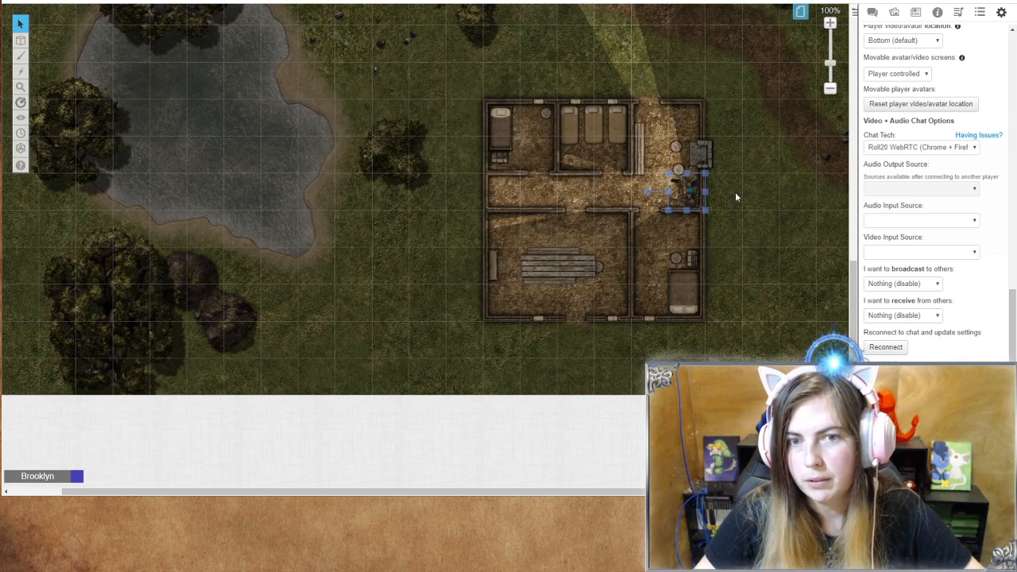
Step: Move the old character token outside, northeast of the building, and delete it from the map
left_click_drag(684, 191, 763, 84)
left_click(762, 85)
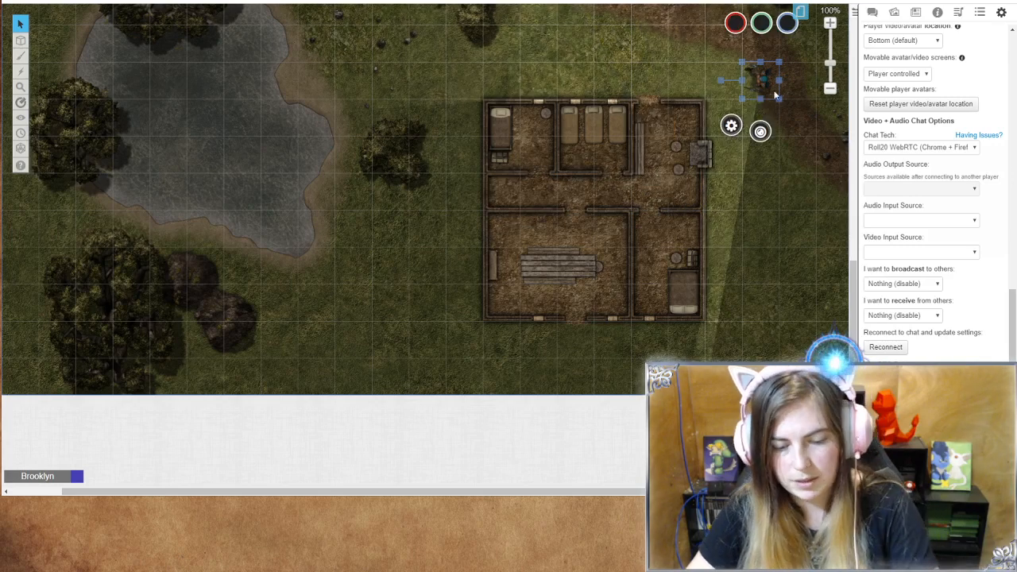
key("Delete")
Step: Place the Darian Relthorn character from the journal on the map just north of the building's north doorway
left_click(894, 12)
left_click(915, 11)
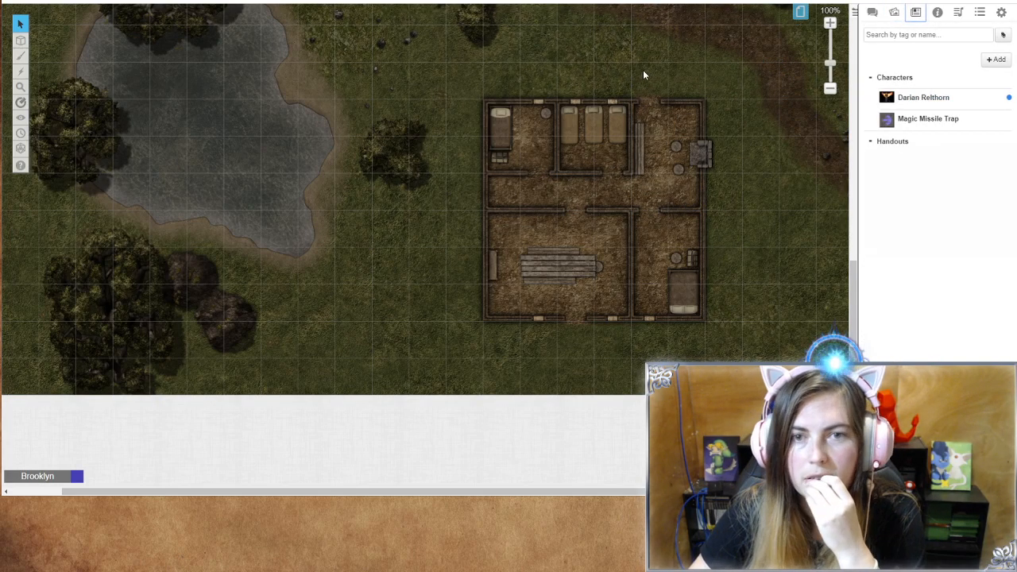
scroll(744, 203, "up", 3)
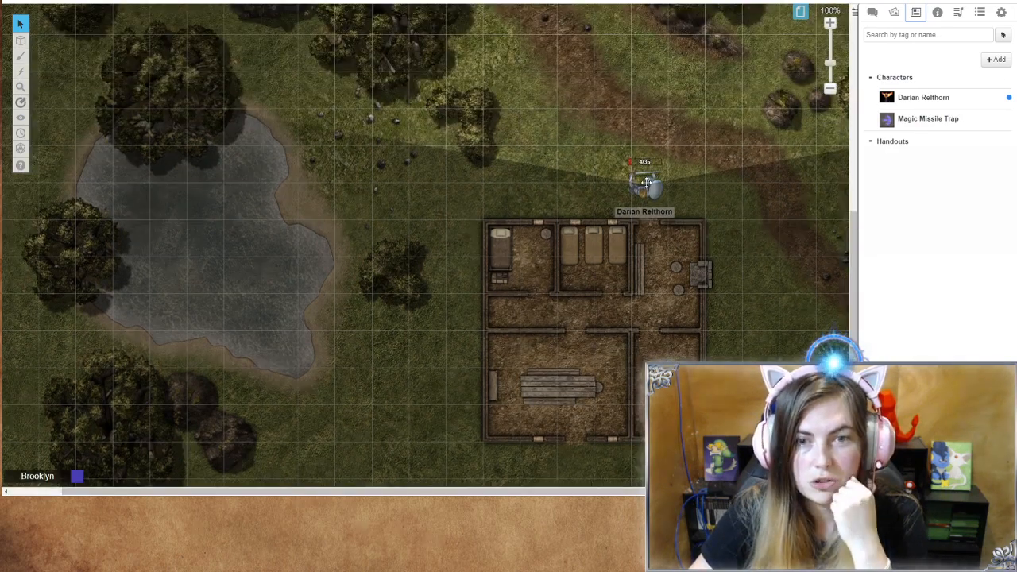
Step: Preview the Darian Relthorn token's line of sight, rotate it to face southwest, and move it northwest onto the dirt path
left_click(647, 182)
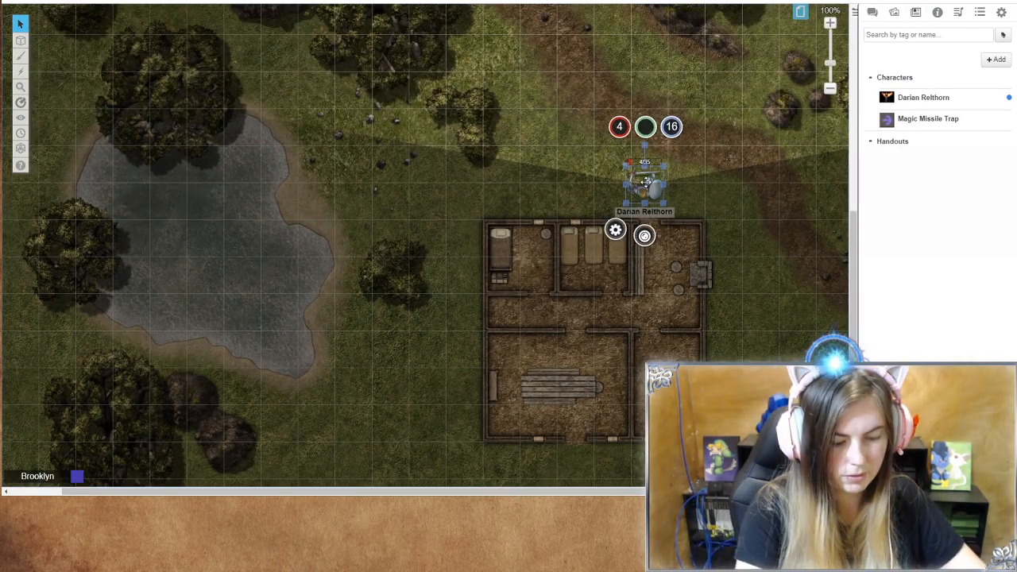
key("ctrl+l")
scroll(643, 252, "up", 2)
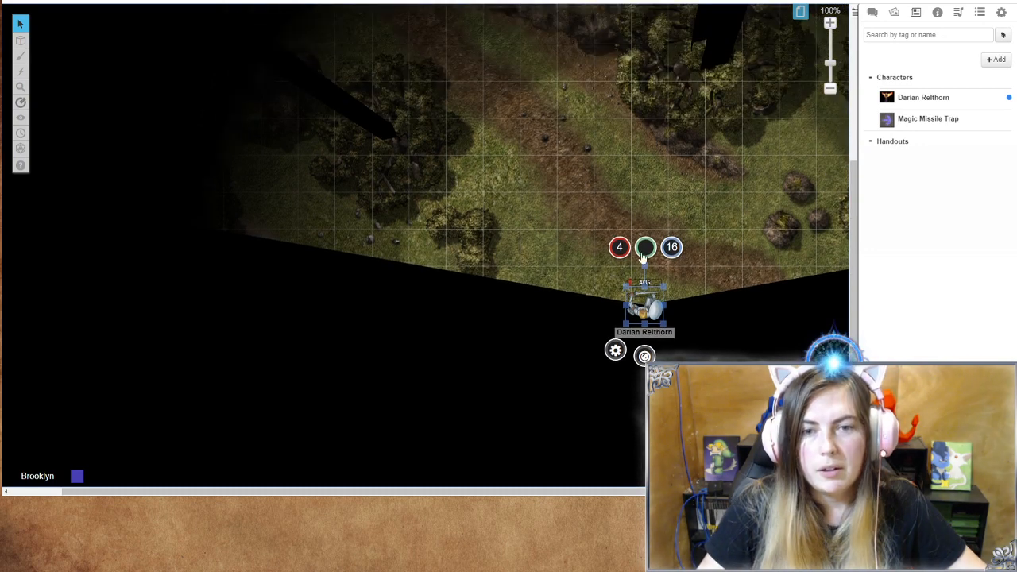
left_click_drag(645, 278, 569, 345)
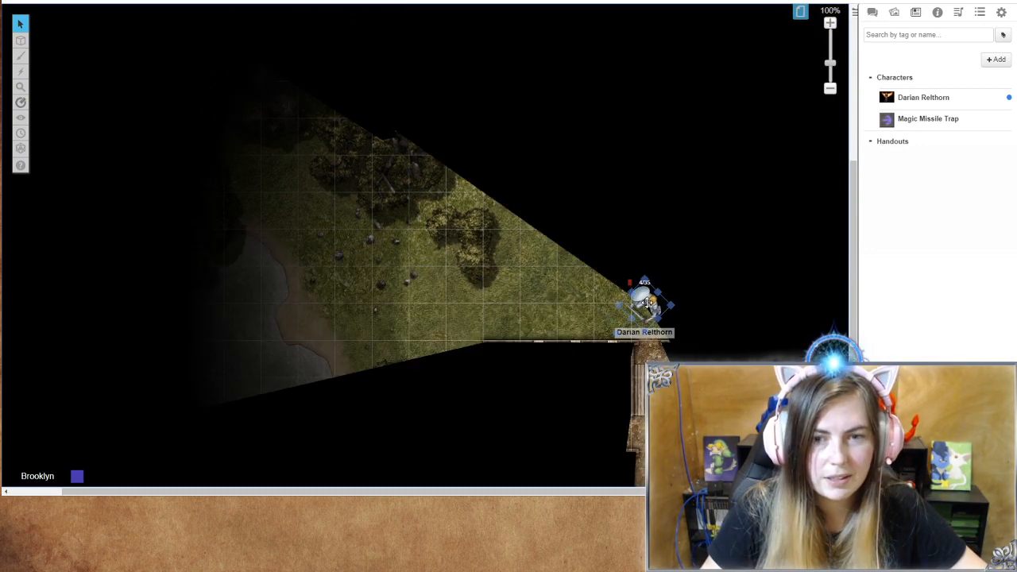
left_click_drag(643, 306, 575, 173)
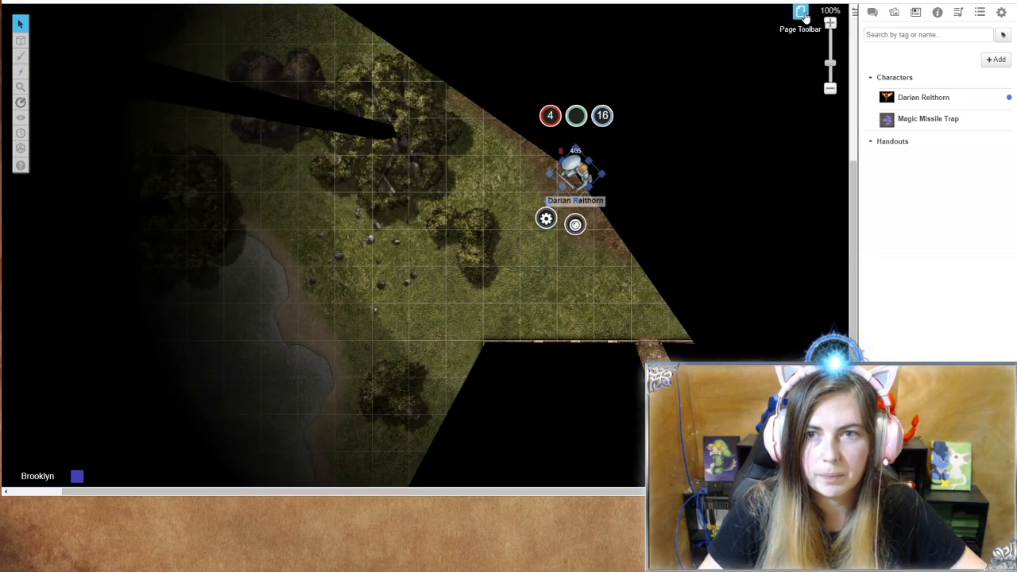
Step: Disable Fog of War in the Start page's settings, leaving Advanced Fog of War enabled
left_click(799, 11)
left_click(116, 16)
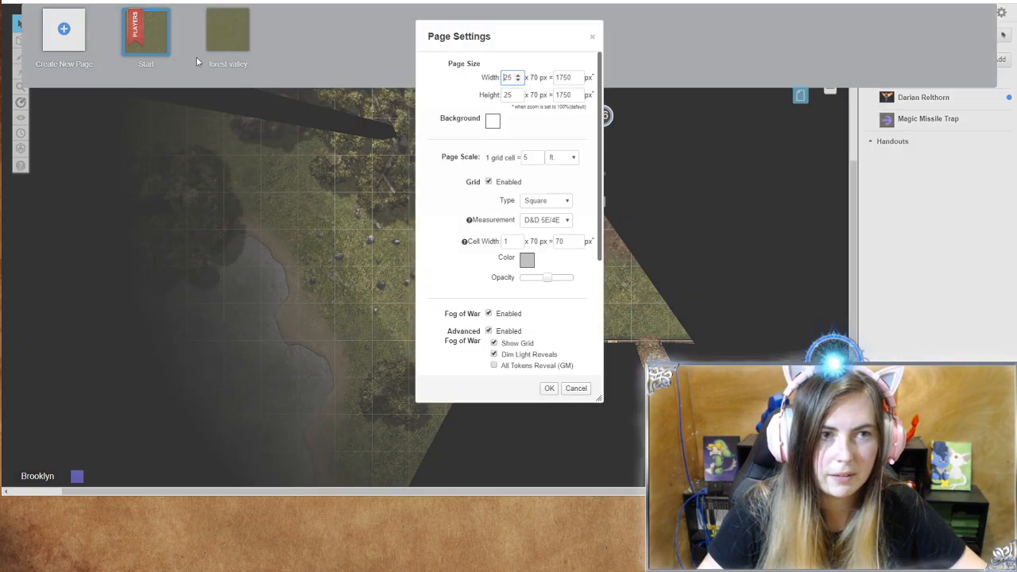
left_click(488, 314)
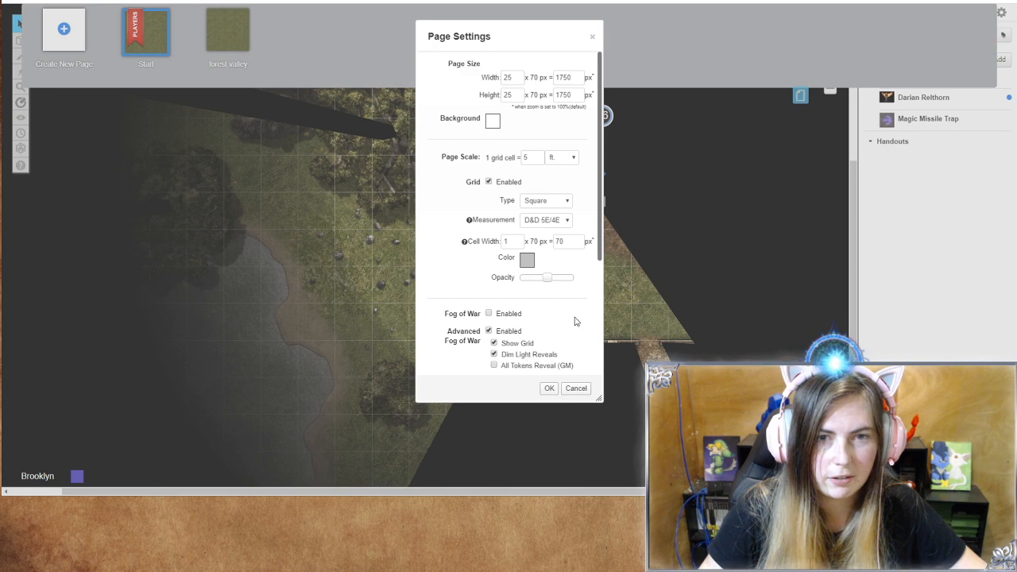
left_click(550, 388)
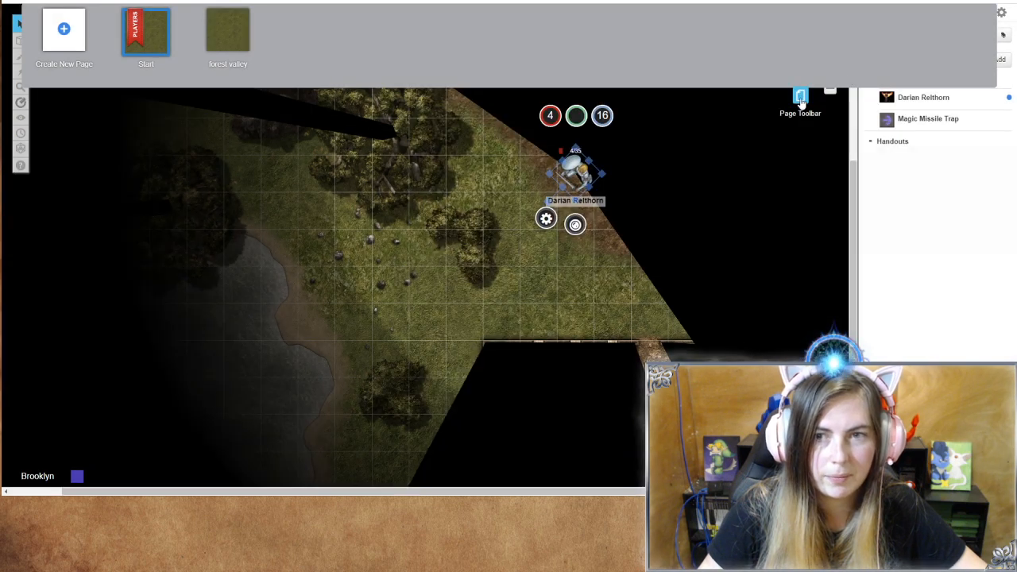
left_click(115, 16)
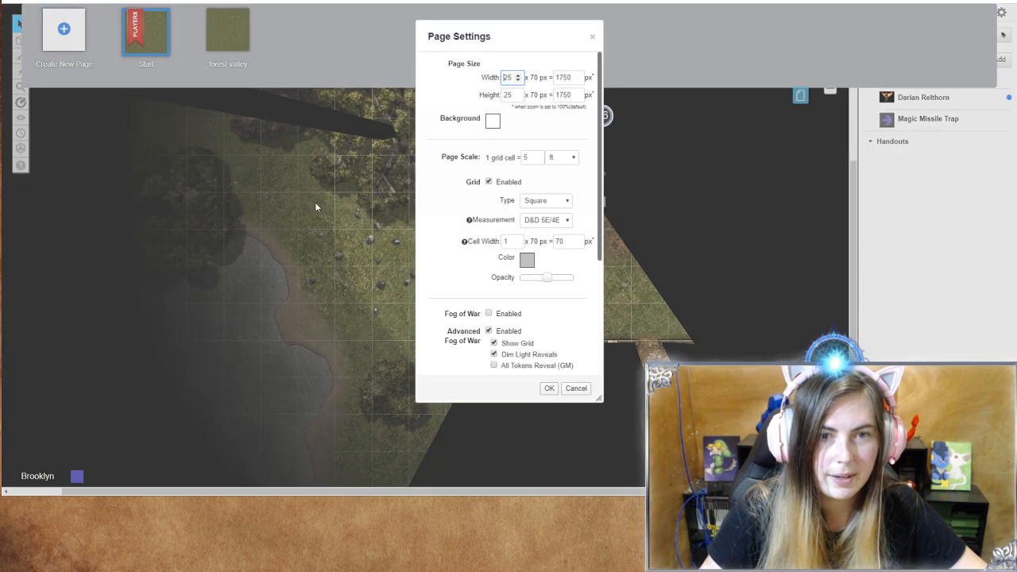
left_click(549, 388)
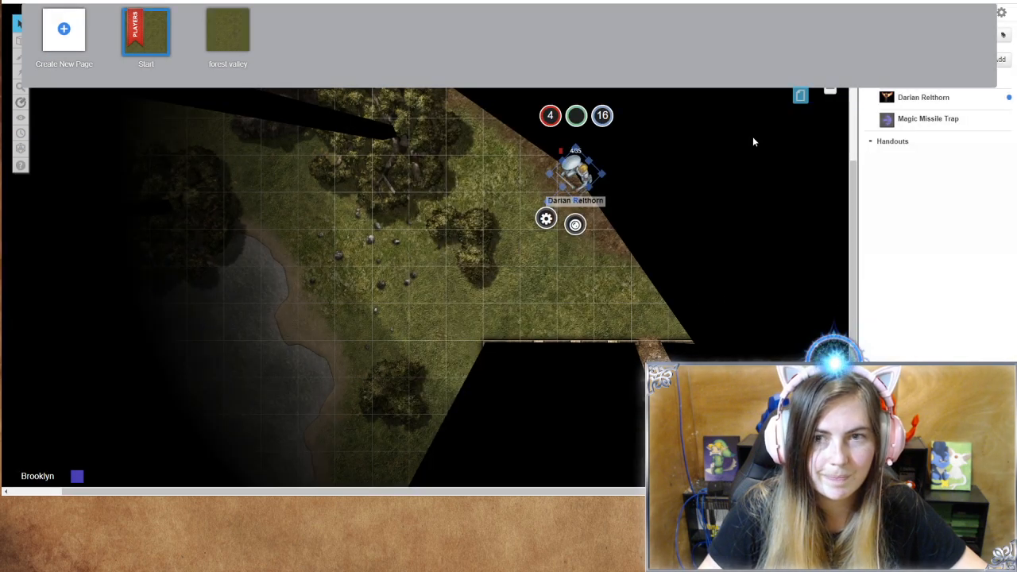
Step: Rotate the Darian Relthorn token to face east, close the page toolbar, and clear the selection
left_click_drag(548, 201, 664, 212)
left_click(800, 96)
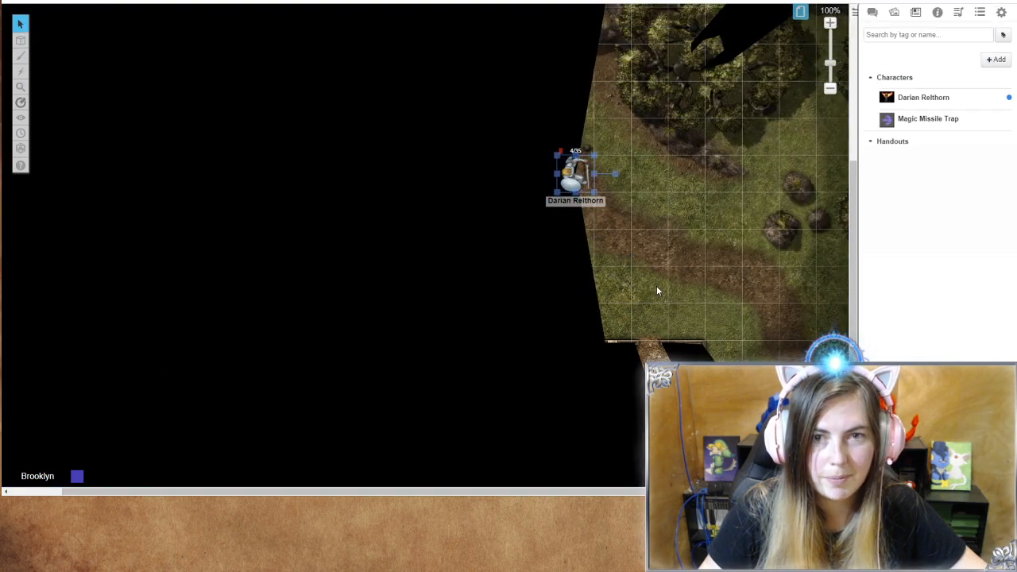
left_click(661, 273)
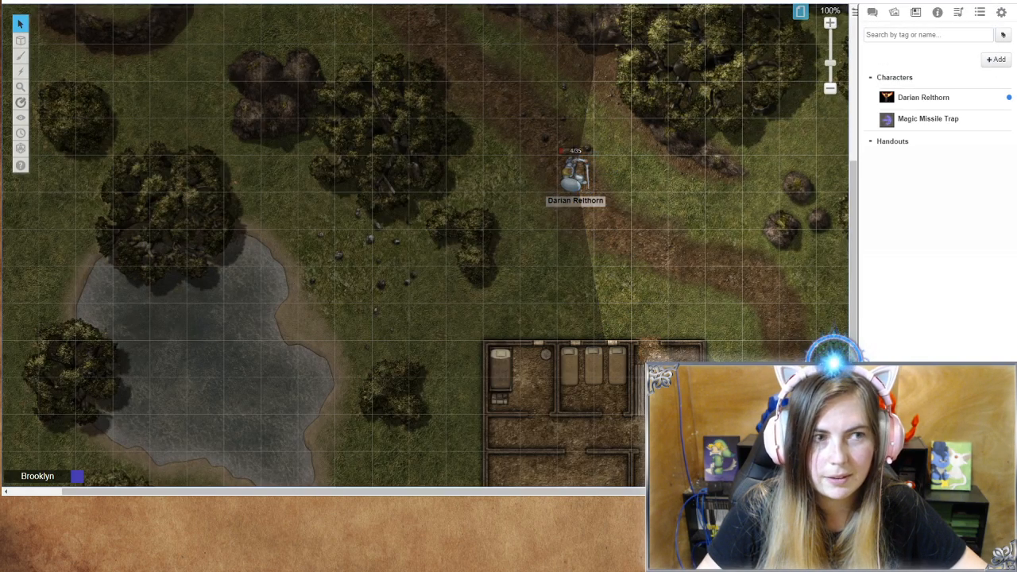
mouse_move(21, 117)
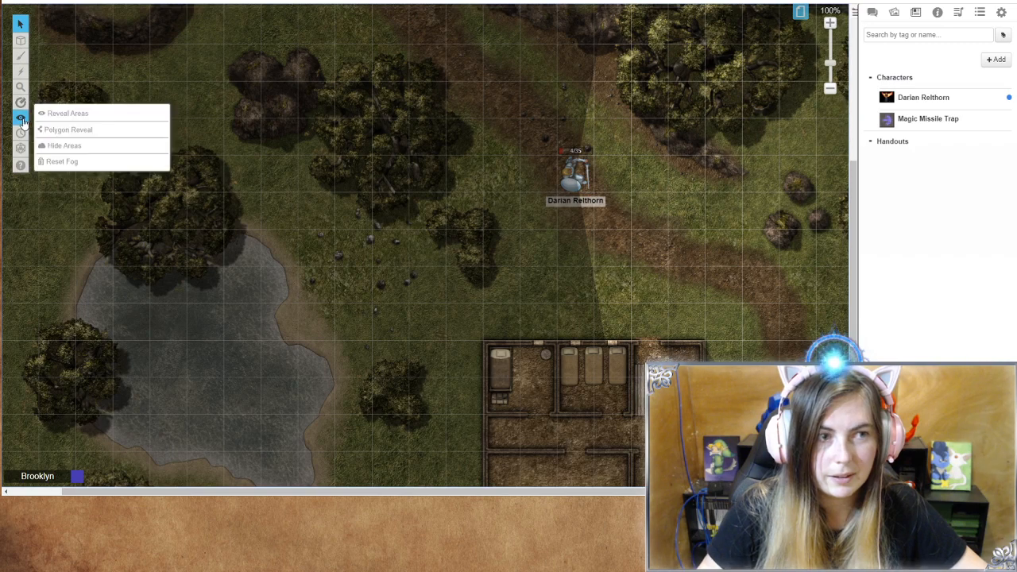
Step: Reset the page's fog so that every previously revealed area of the map is hidden again
left_click(76, 162)
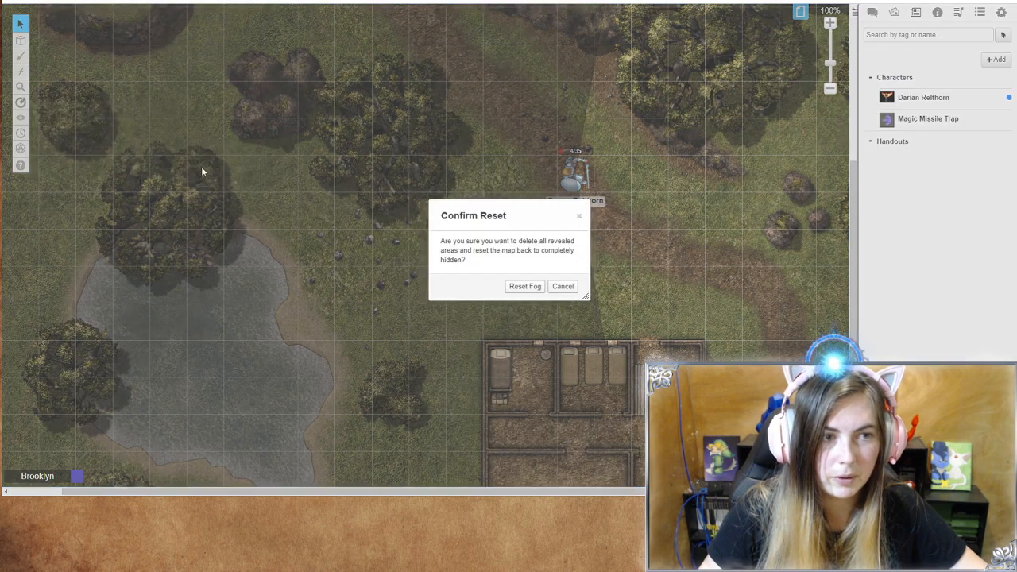
left_click(524, 288)
scroll(835, 100, "down", 1)
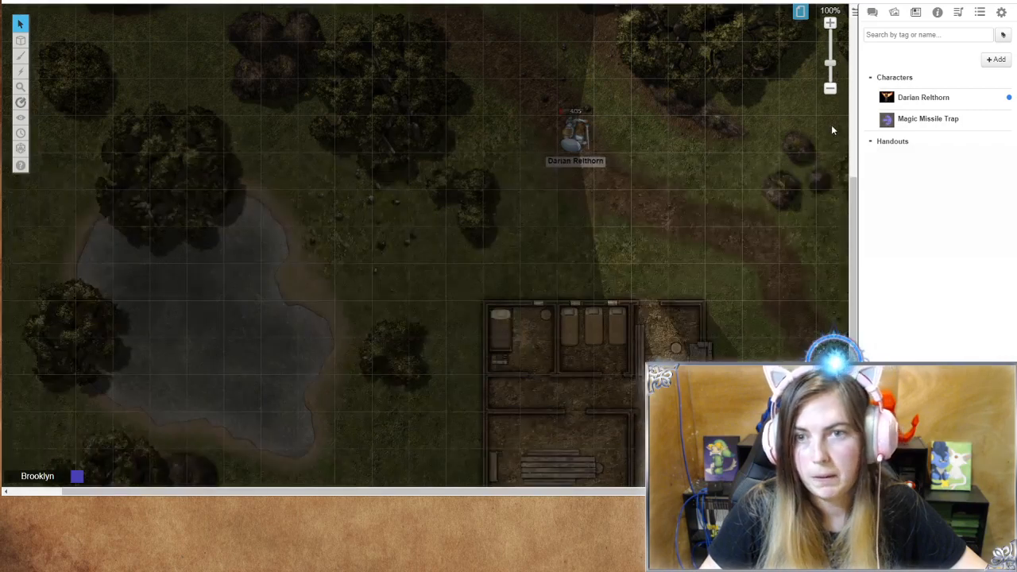
Step: Reveal the entire map from its upper edge down to its lower edge with the Reveal Areas tool
left_click(830, 89)
left_click(829, 89)
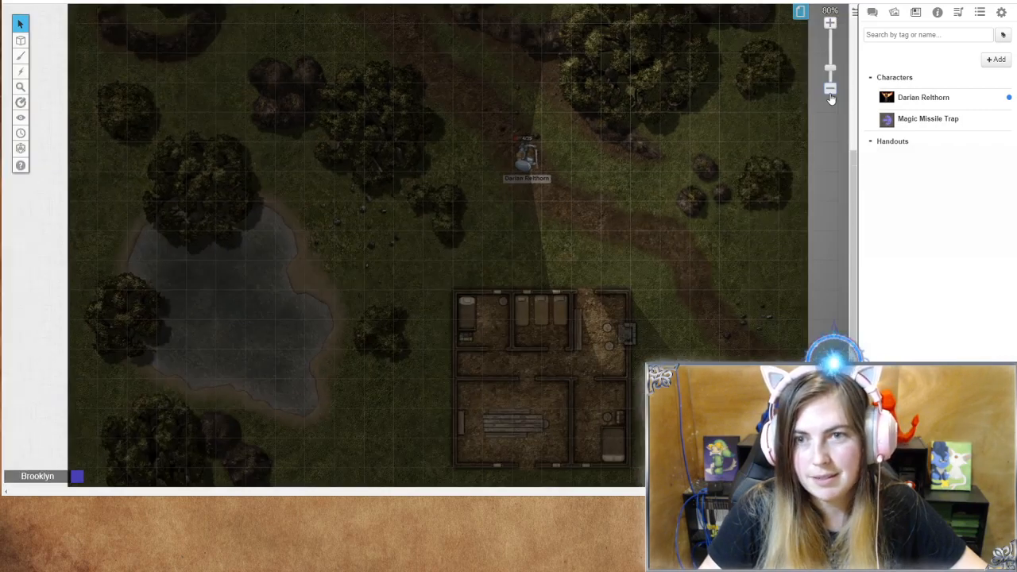
left_click(830, 90)
left_click(830, 90)
scroll(554, 225, "up", 4)
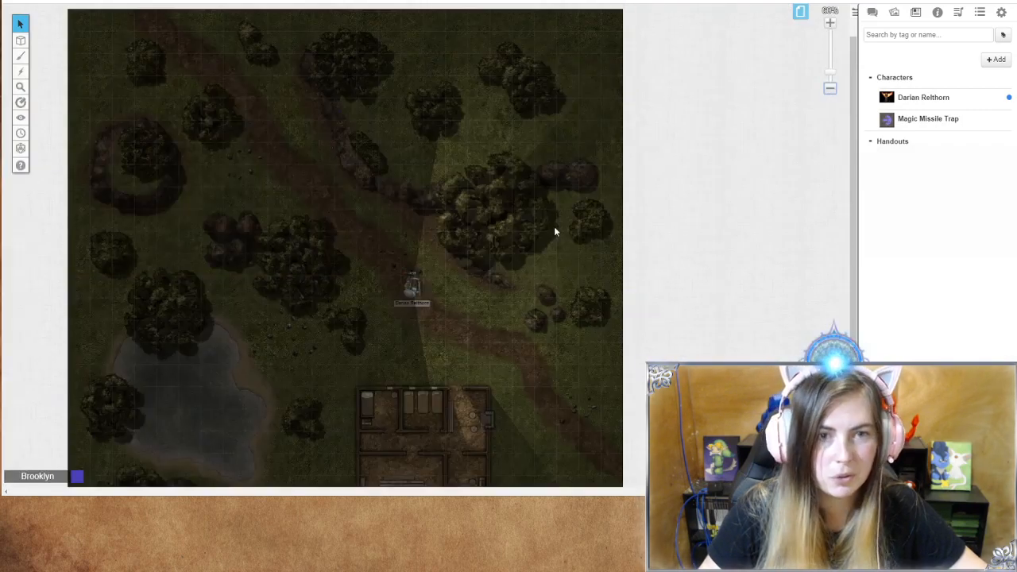
mouse_move(21, 118)
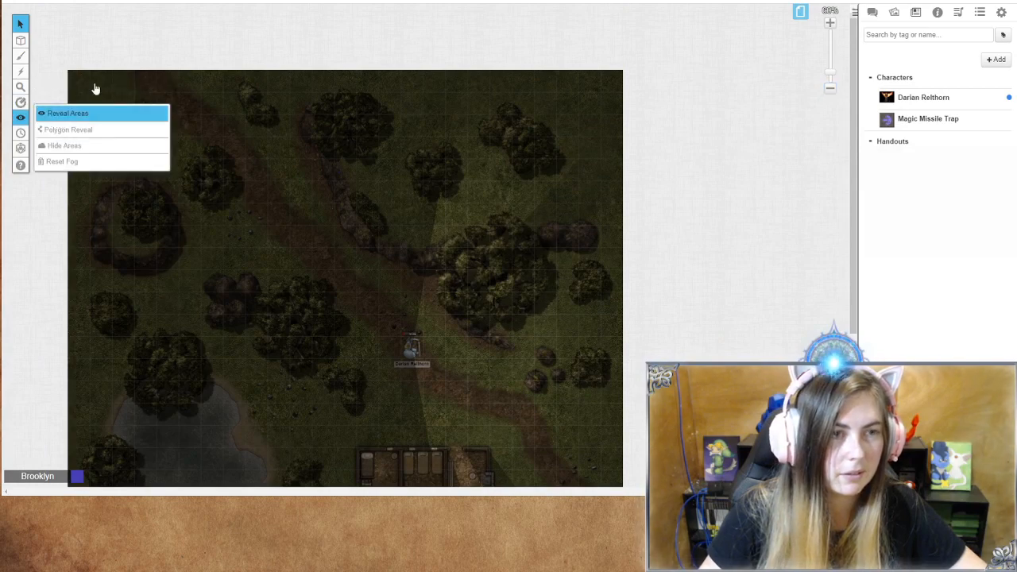
left_click(94, 113)
left_click_drag(67, 71, 624, 480)
scroll(302, 357, "down", 6)
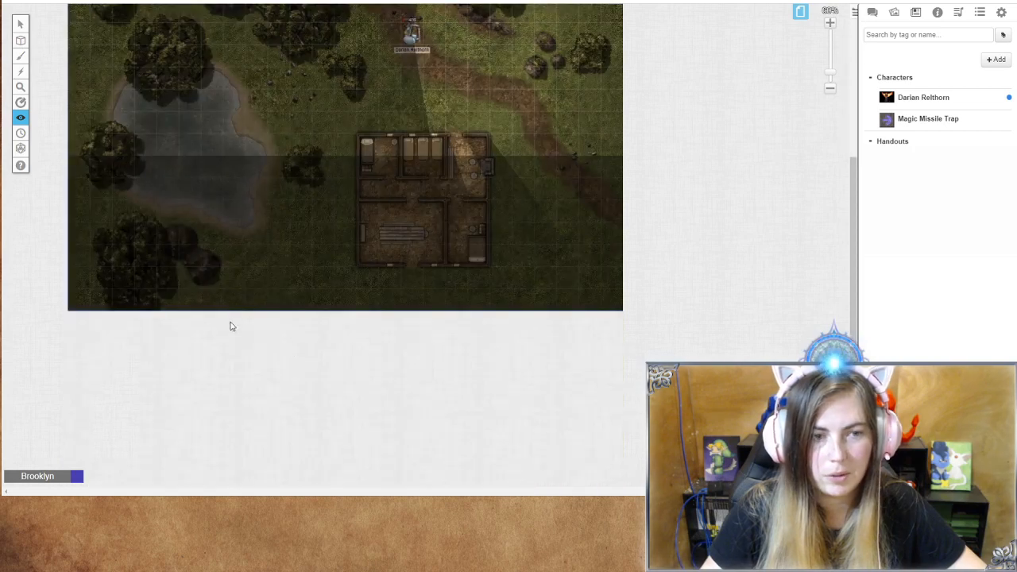
left_click_drag(109, 151, 635, 310)
scroll(525, 271, "up", 6)
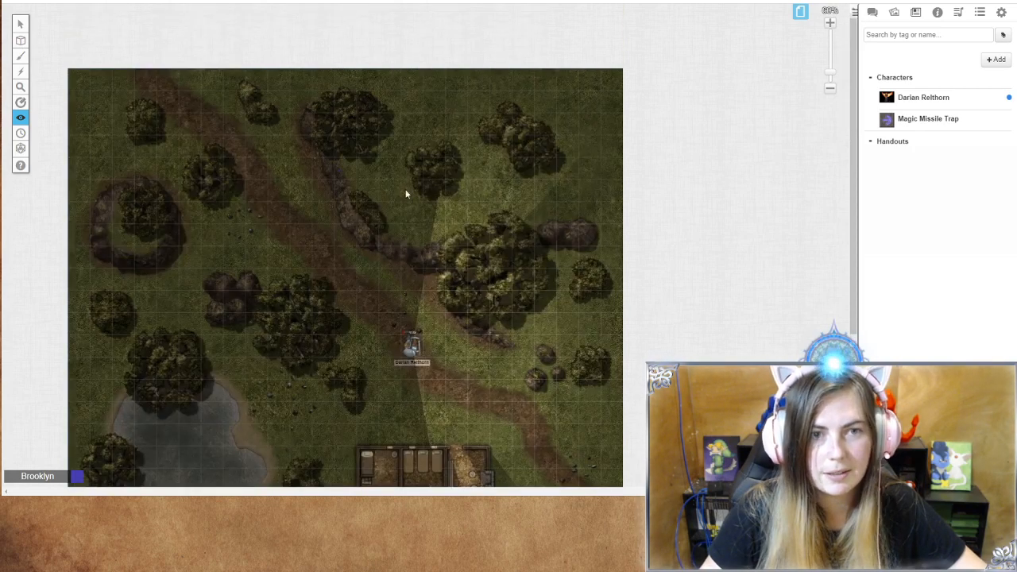
Step: Preview the Darian Relthorn token's line of sight, rotate it to face northwest, and clear the selection
left_click(21, 24)
left_click(410, 346)
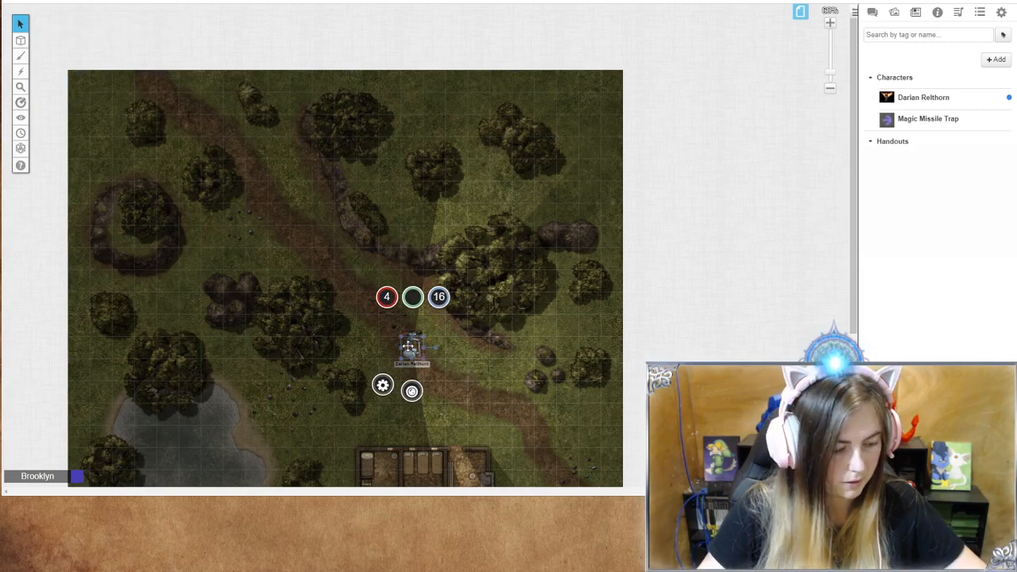
key("ctrl+l")
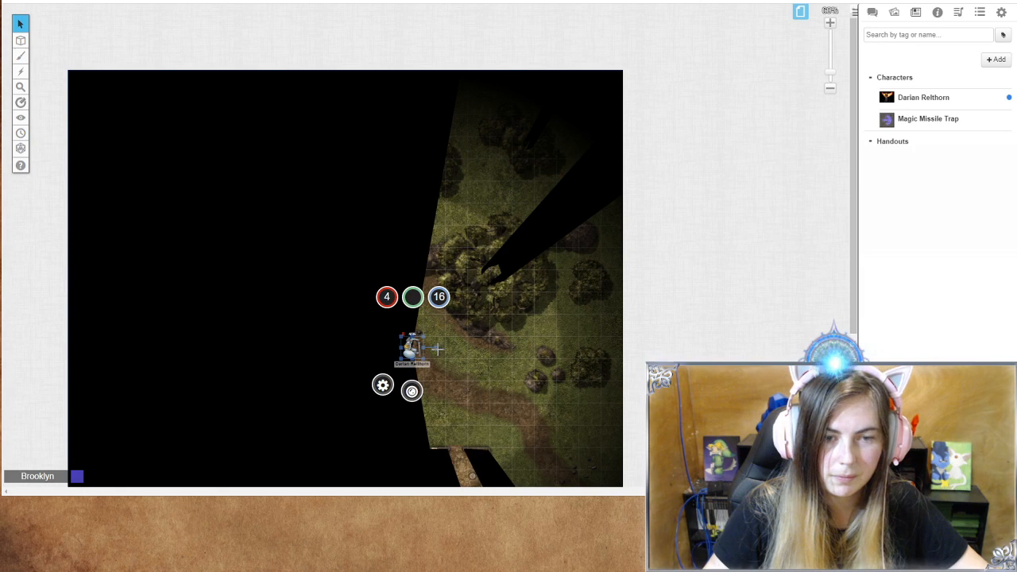
left_click_drag(437, 348, 364, 300)
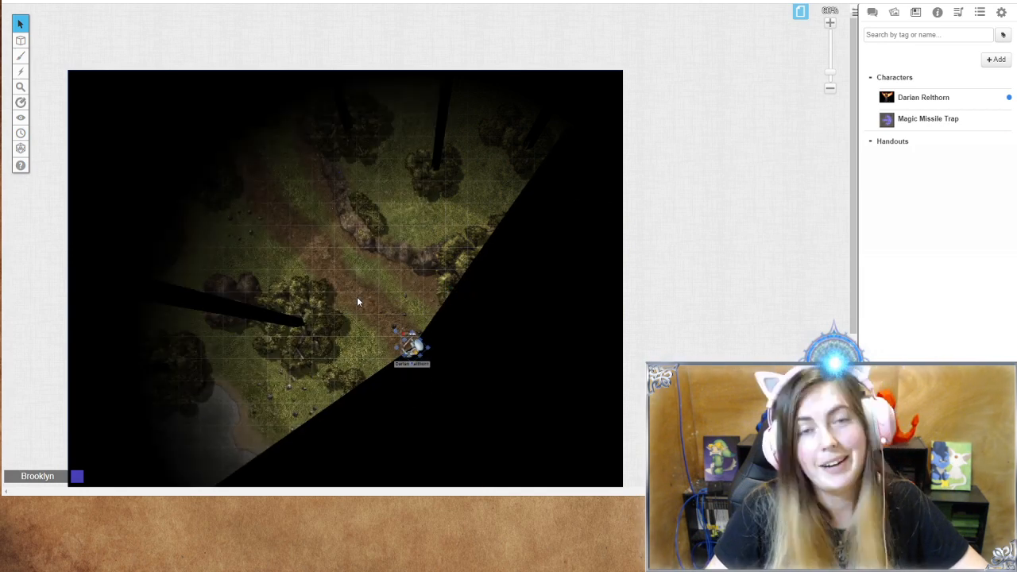
left_click(574, 387)
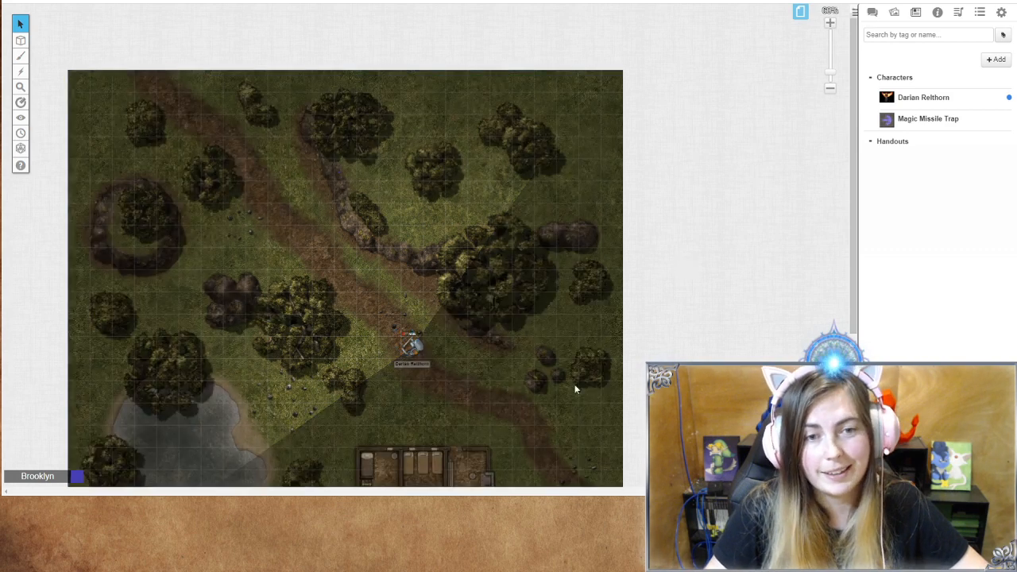
Step: Move the Darian Relthorn token southeast to just outside the building's north doorway and rotate it to face southwest
scroll(556, 376, "down", 3)
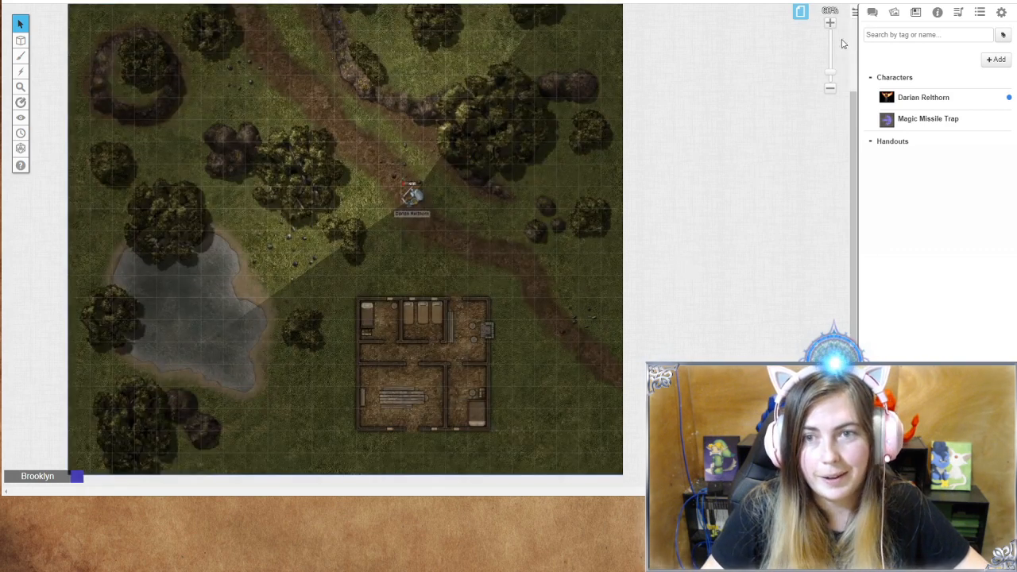
left_click(829, 23)
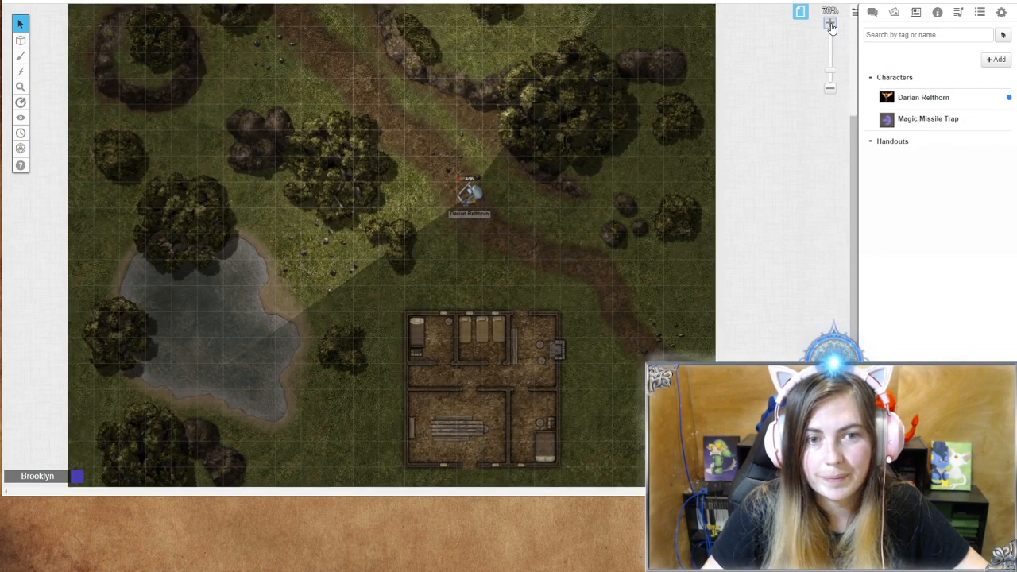
left_click(829, 23)
left_click(829, 23)
left_click_drag(653, 235, 594, 205)
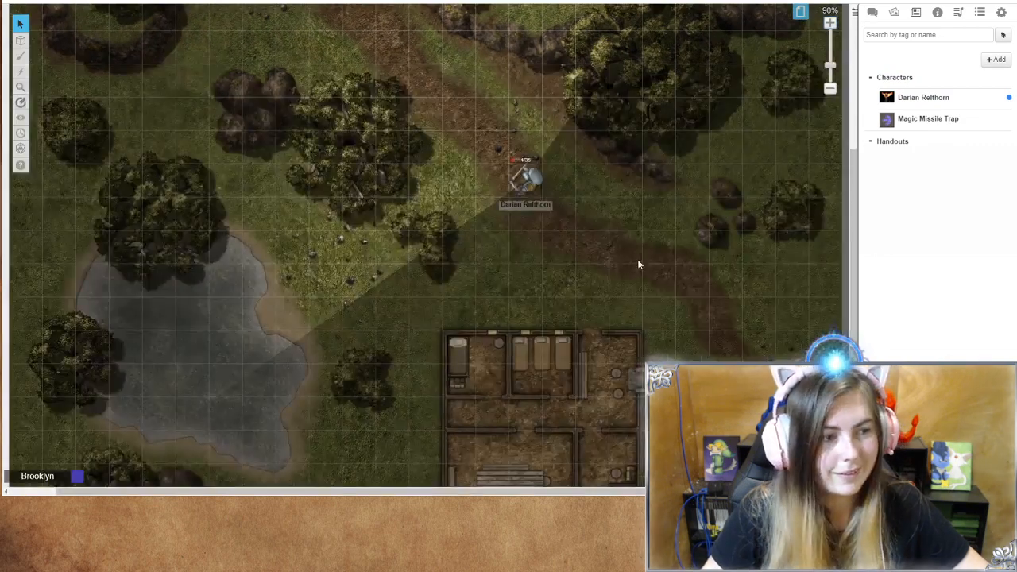
scroll(637, 262, "down", 1)
left_click_drag(526, 142, 623, 235)
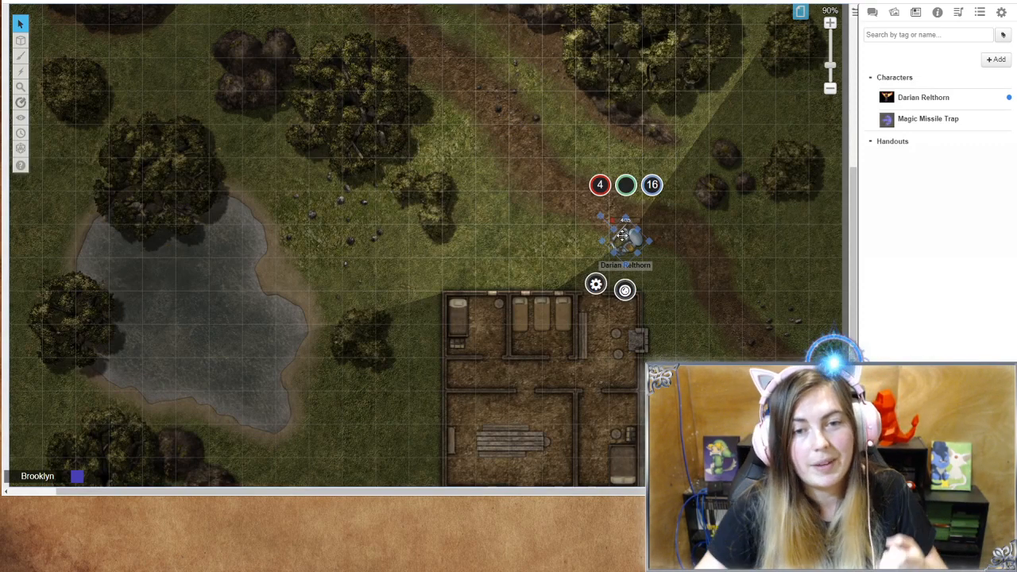
left_click(518, 259)
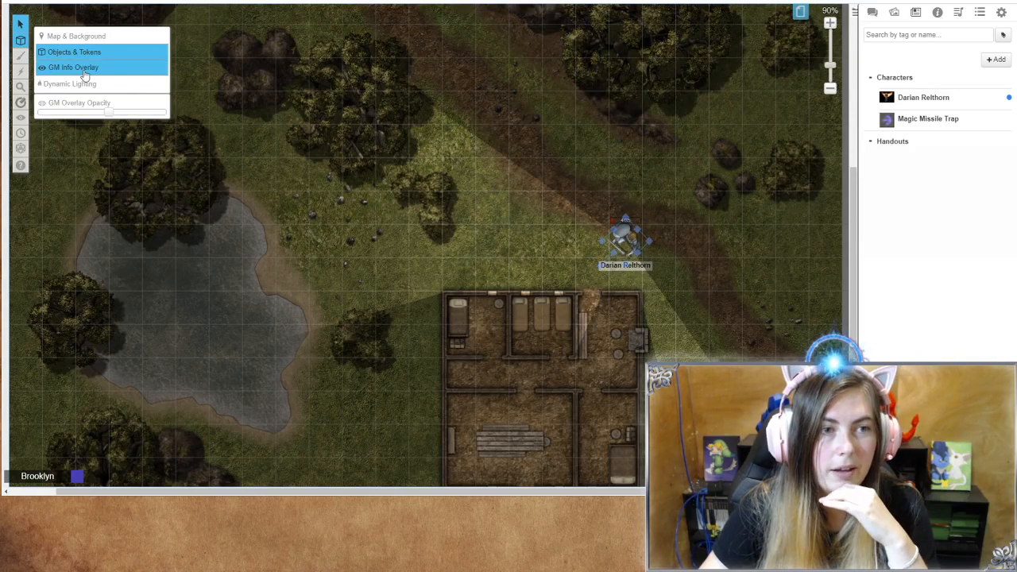
Step: On the Dynamic Lighting layer, draw a red door line across the building's north doorway
left_click(75, 82)
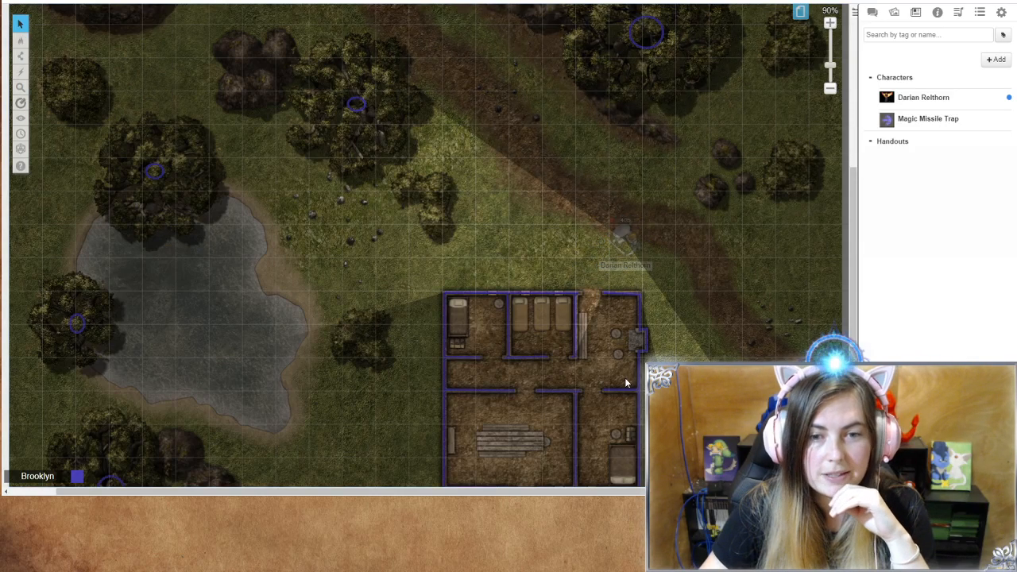
scroll(609, 282, "down", 3)
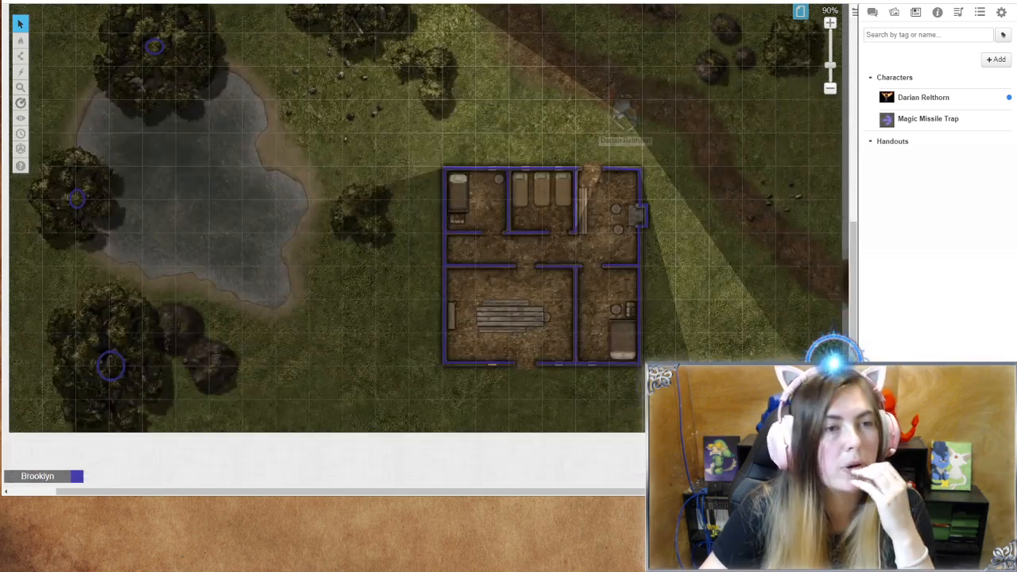
mouse_move(21, 40)
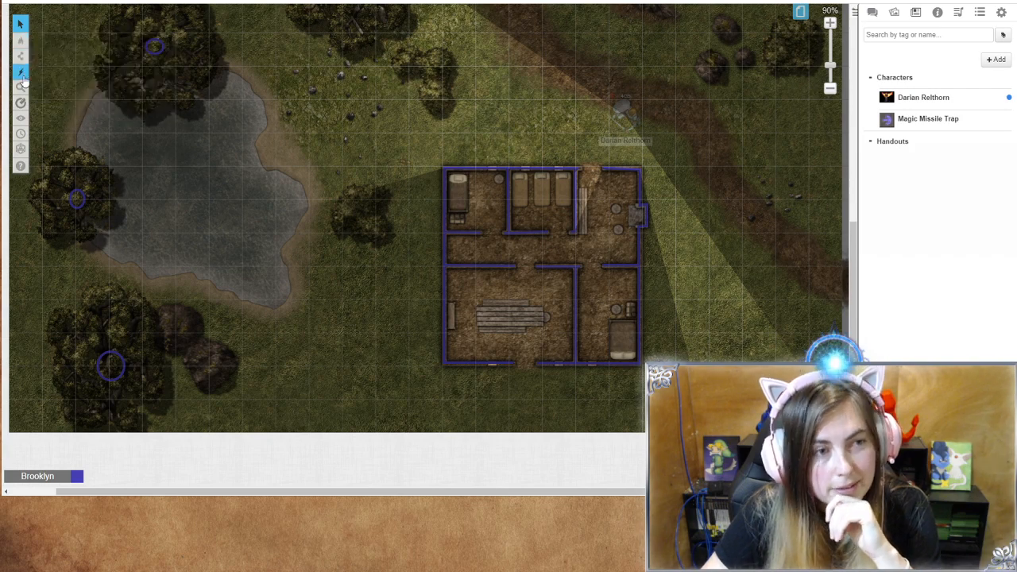
left_click(63, 69)
left_click(65, 53)
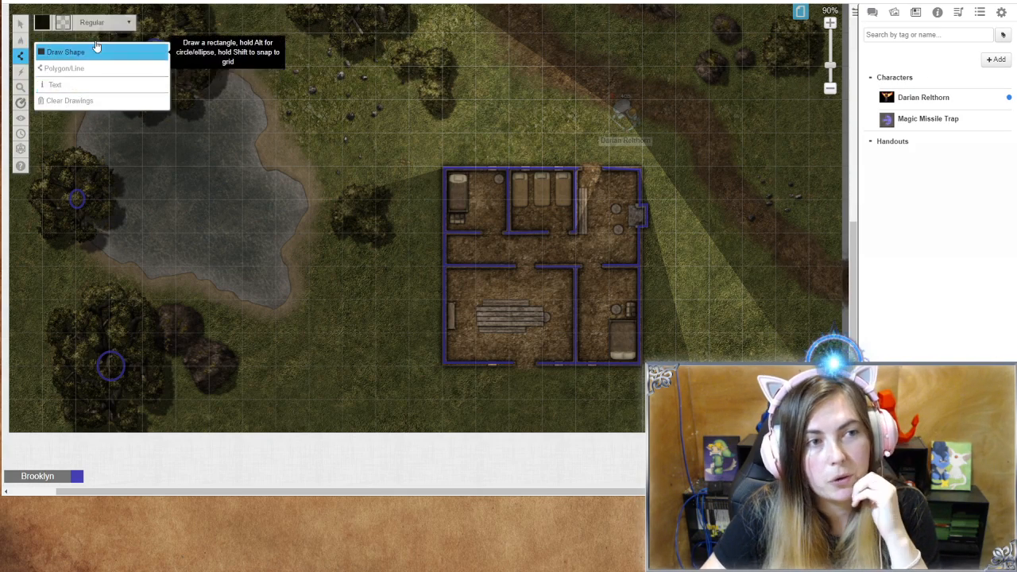
left_click(42, 22)
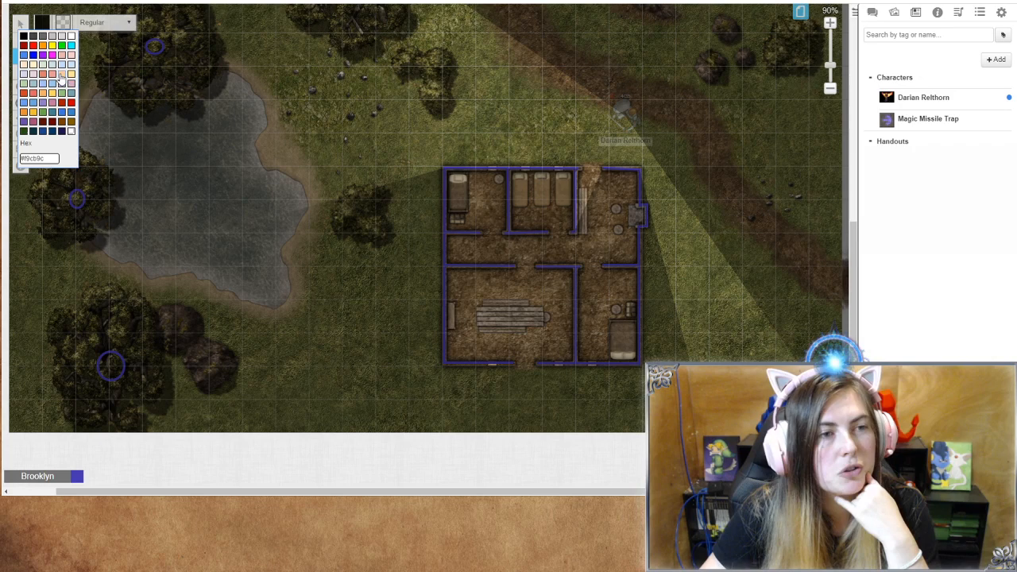
left_click(24, 46)
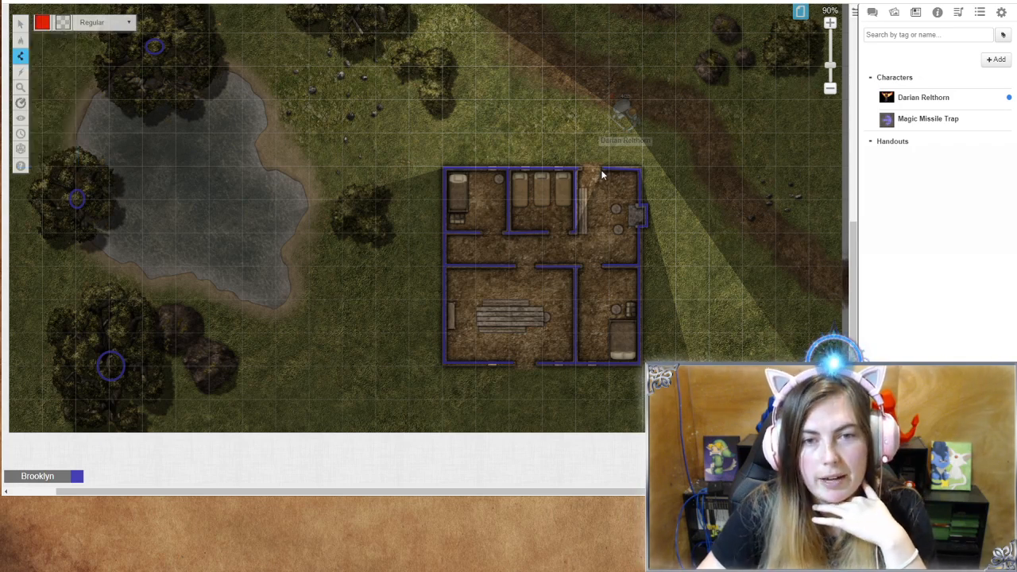
left_click_drag(601, 168, 581, 171)
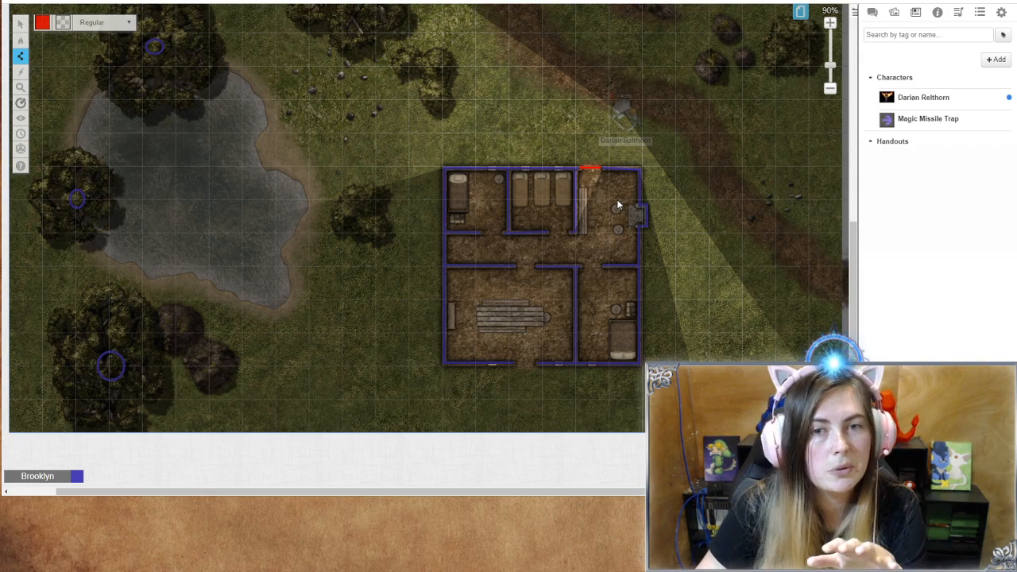
Step: Draw a red door line across the exterior doorway in the building's south wall
left_click(830, 24)
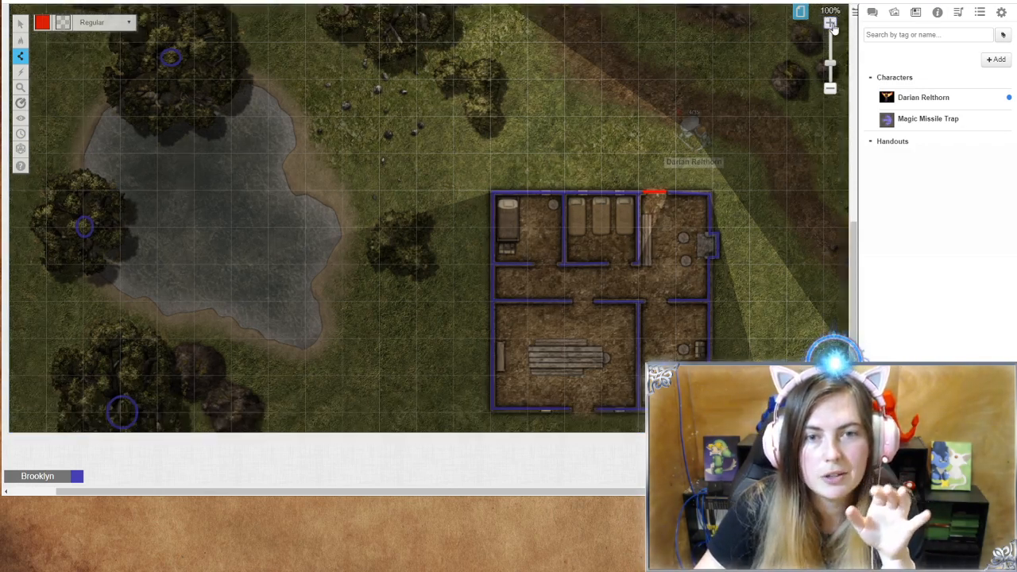
left_click(830, 24)
left_click(830, 23)
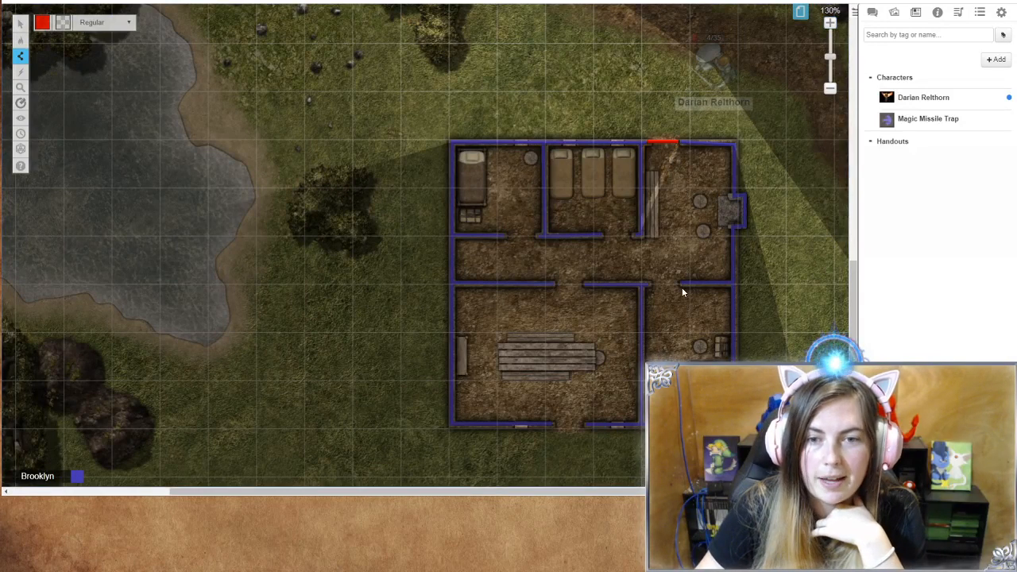
left_click(584, 424)
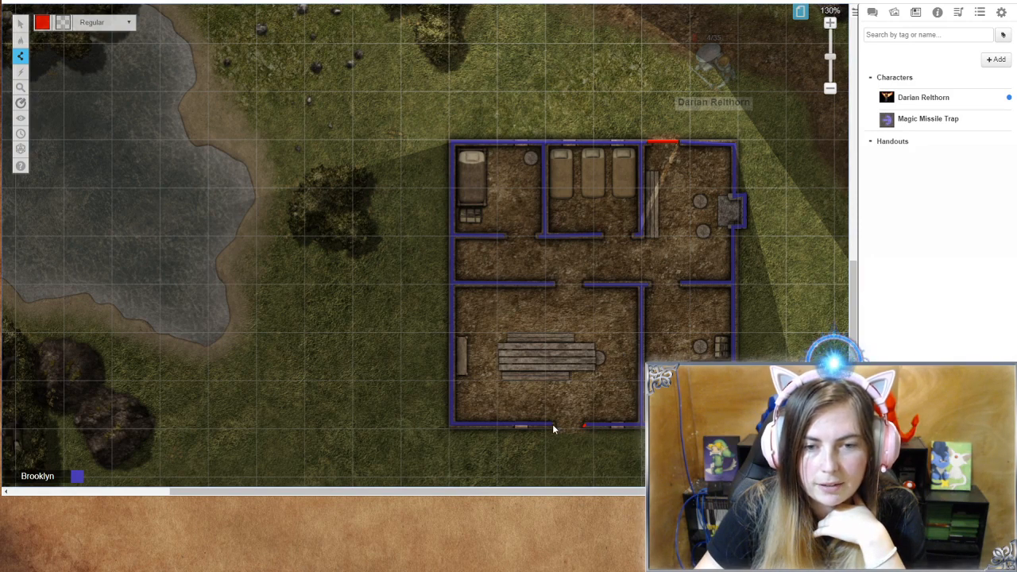
double_click(553, 426)
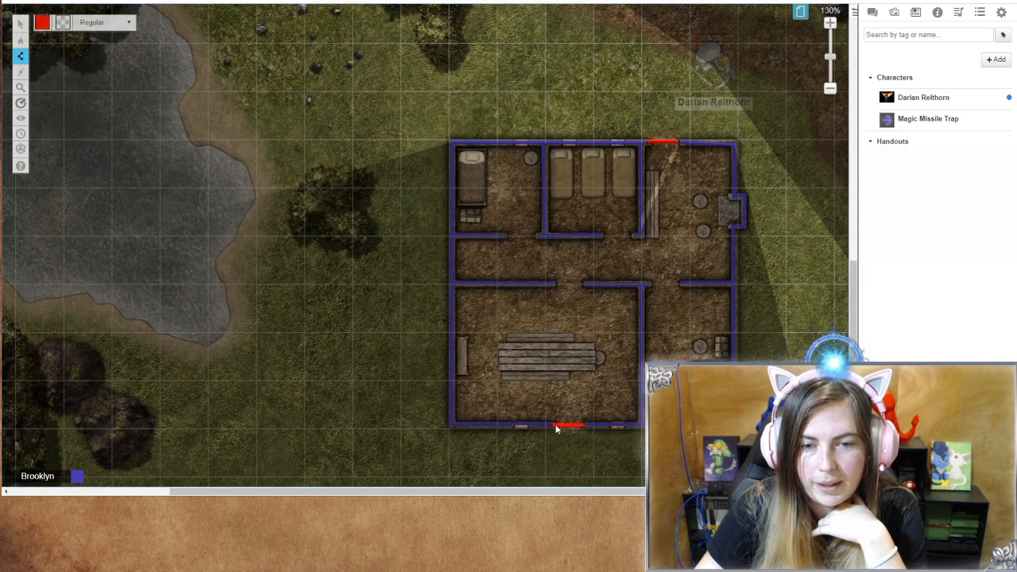
Step: Draw red door lines across the four interior doorways: two on the hallway's south wall and two at the northern bedrooms
left_click(582, 284)
double_click(557, 285)
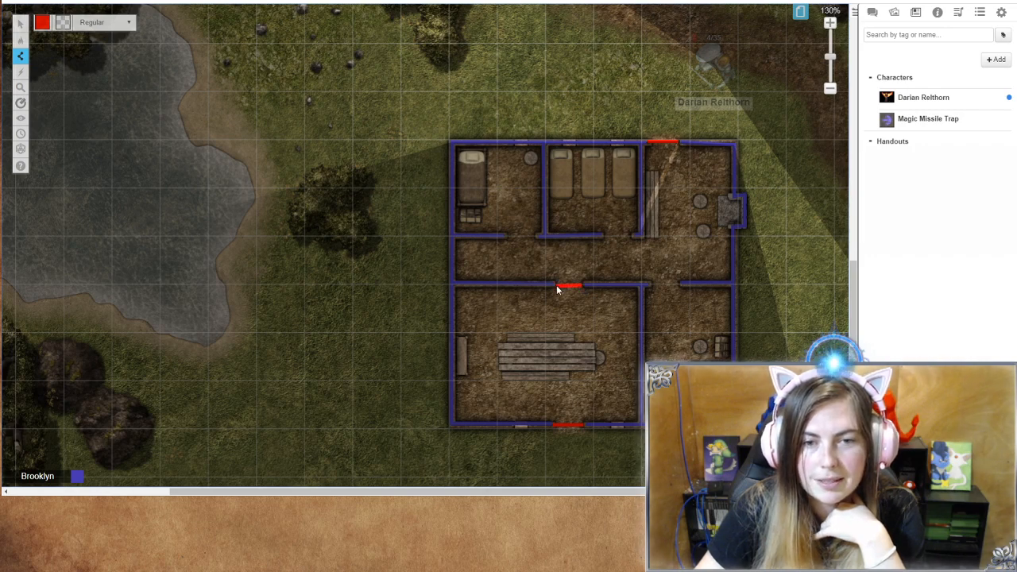
left_click(678, 283)
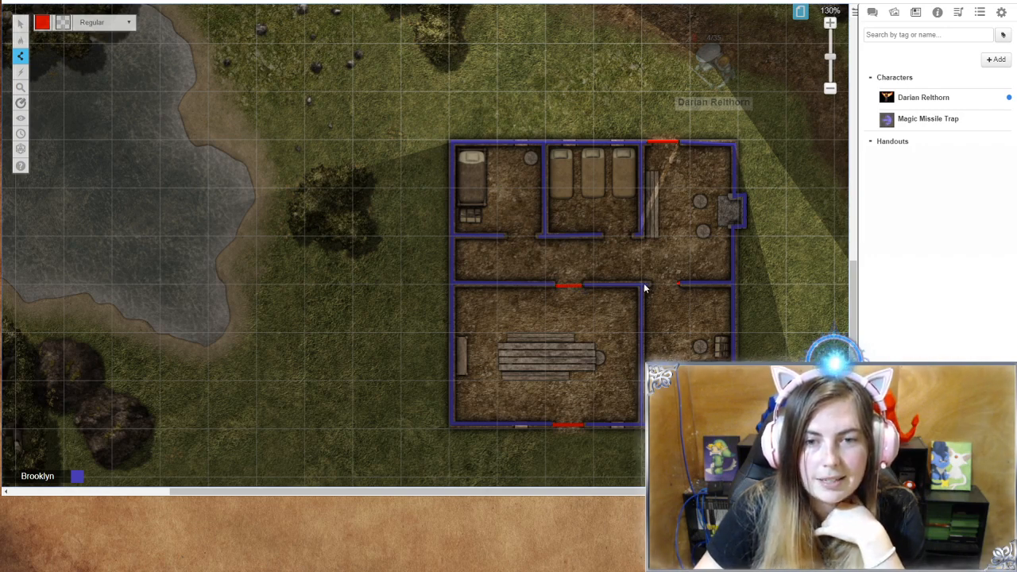
double_click(651, 285)
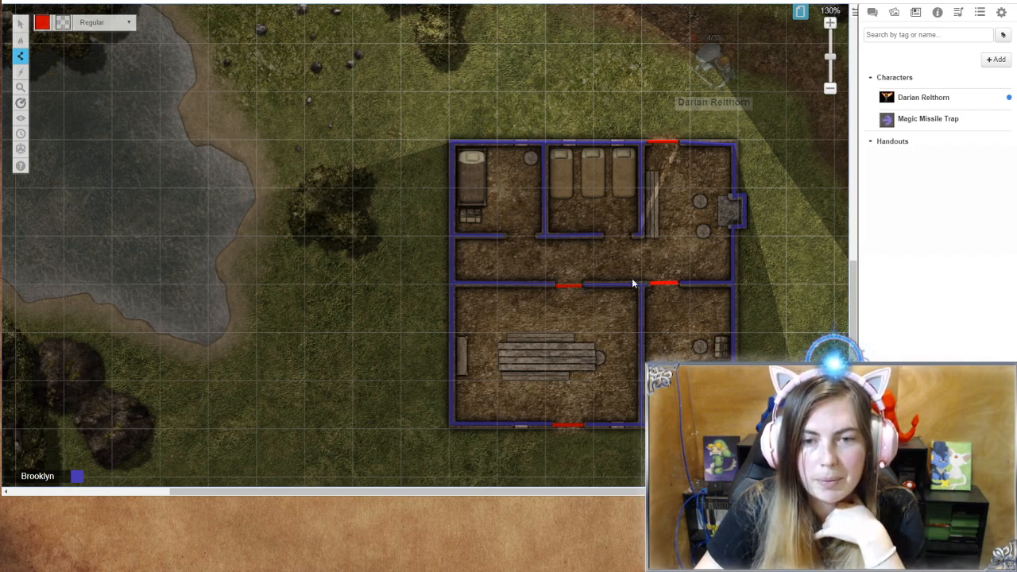
left_click(630, 237)
double_click(604, 238)
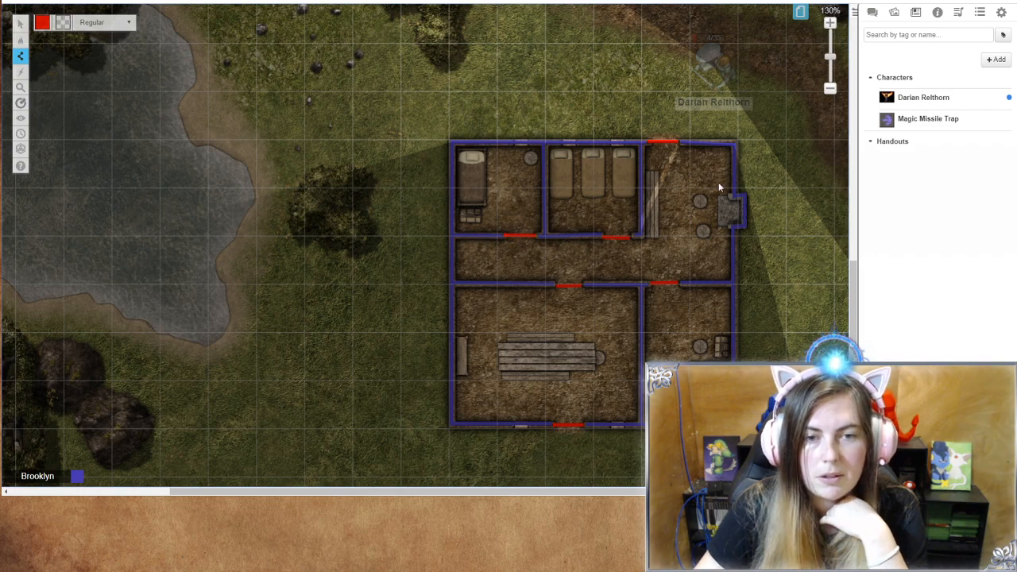
Step: Return to the Objects & Tokens layer and preview the Darian Relthorn token's line of sight against the closed doors
mouse_move(20, 24)
left_click(95, 32)
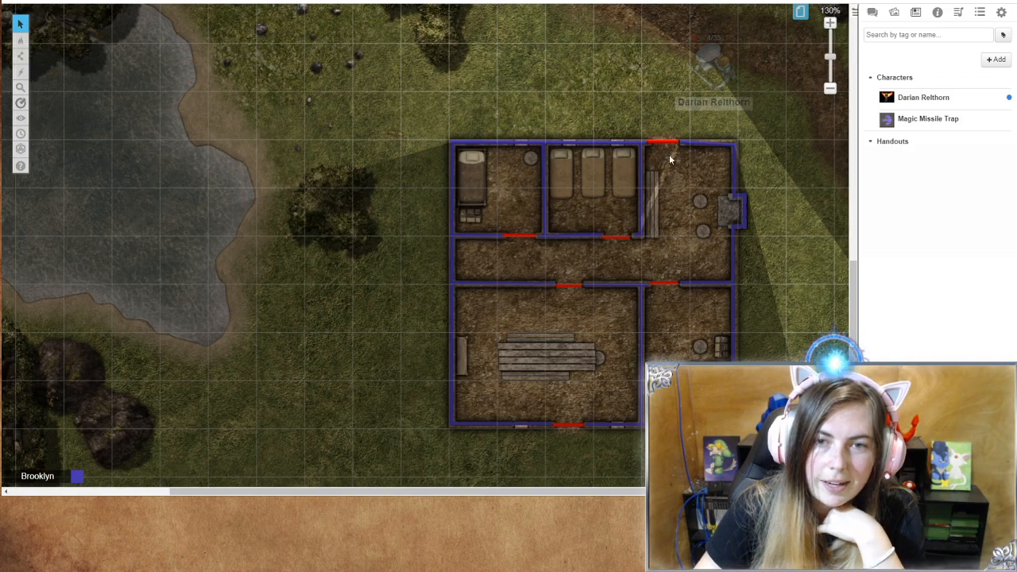
mouse_move(20, 40)
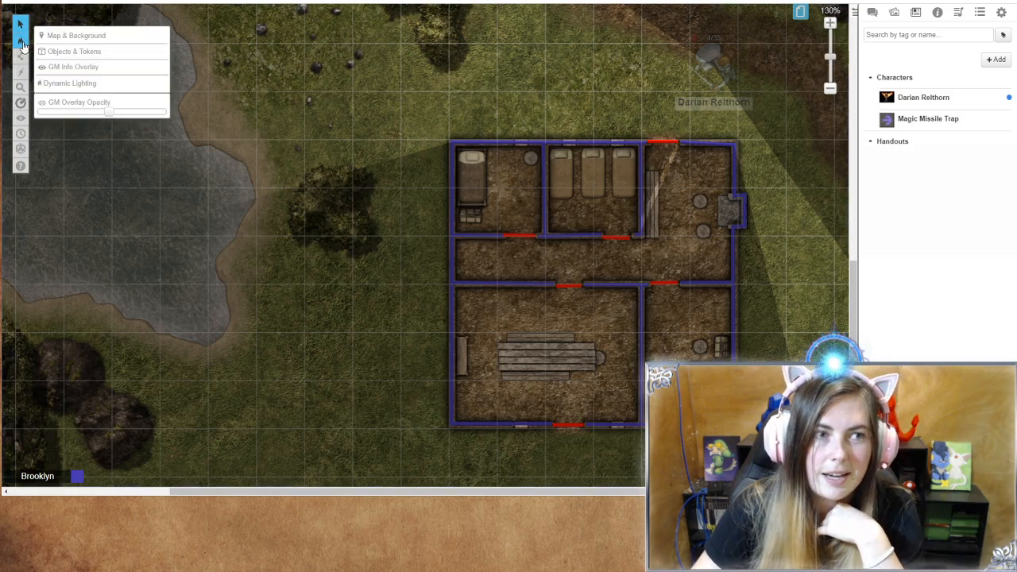
left_click(79, 51)
left_click(708, 67)
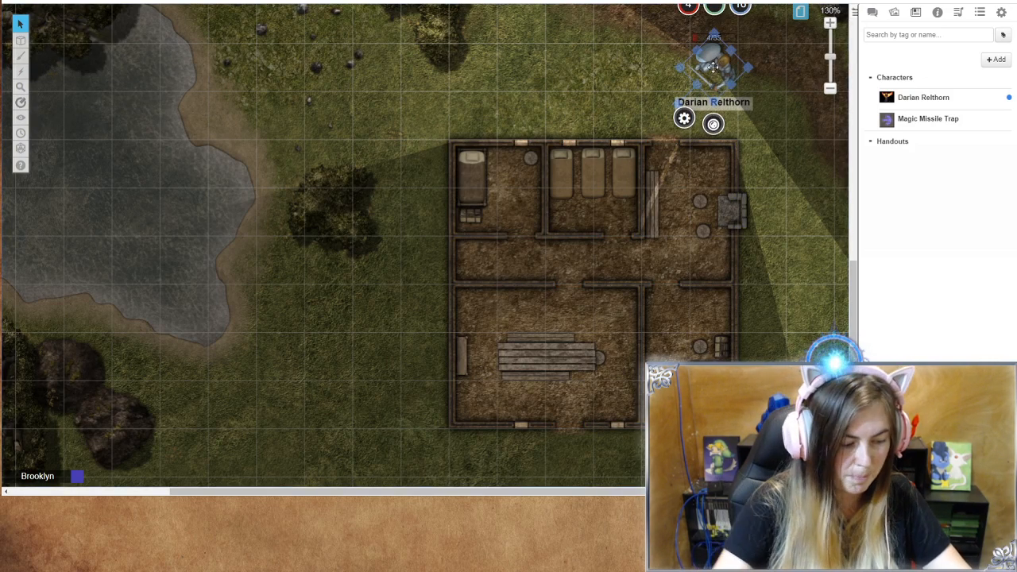
key("ctrl+l")
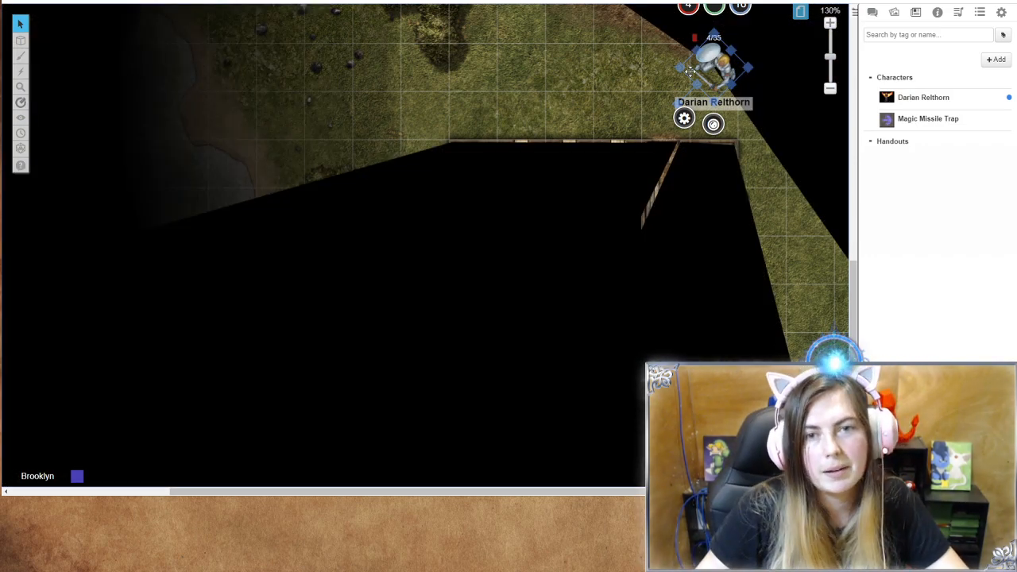
Step: Move the Darian Relthorn token west along the outside of the building's north wall to test its line of sight, ending the preview
left_click_drag(690, 69, 641, 69)
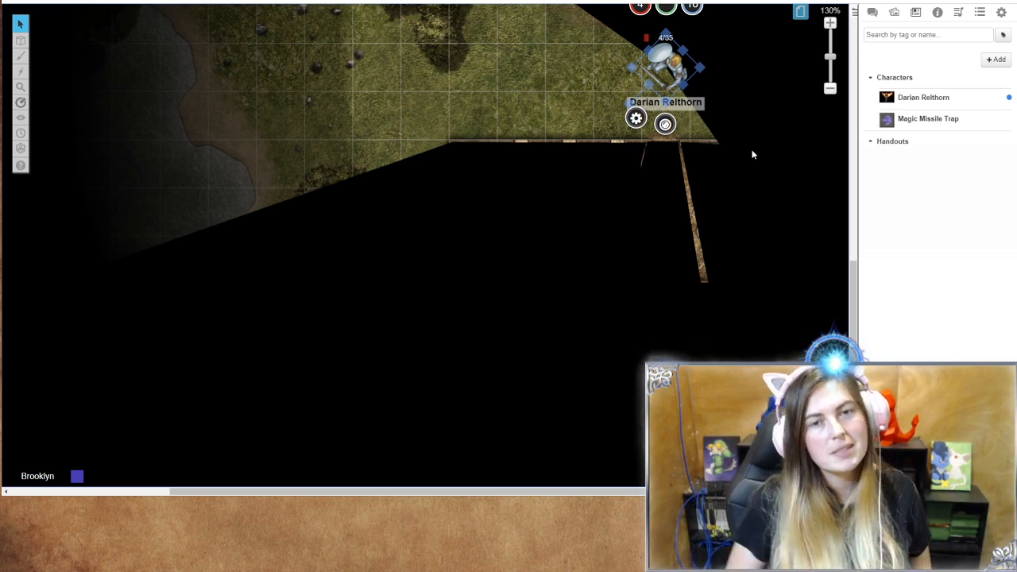
left_click_drag(631, 103, 694, 103)
left_click_drag(647, 71, 599, 72)
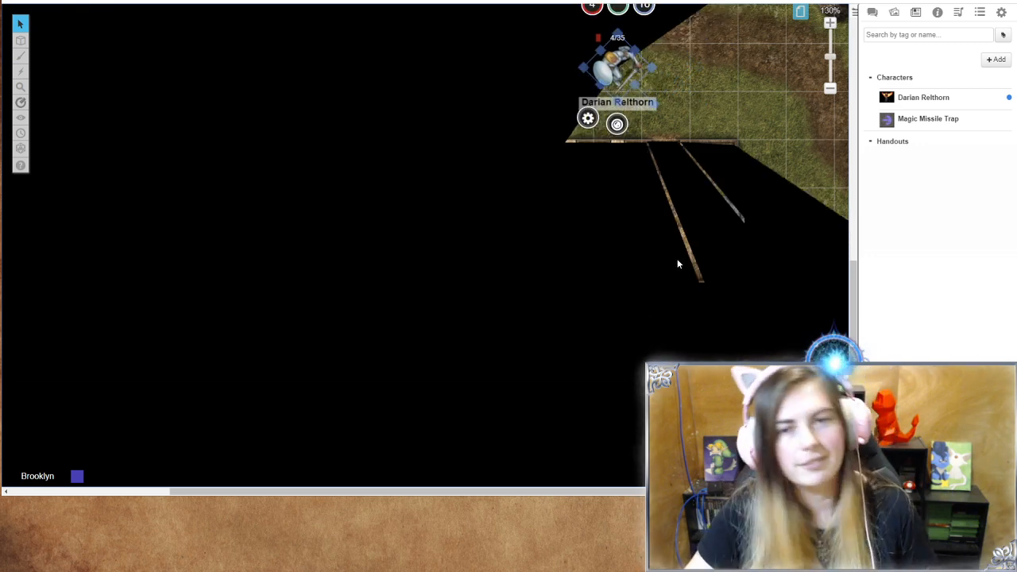
left_click(762, 163)
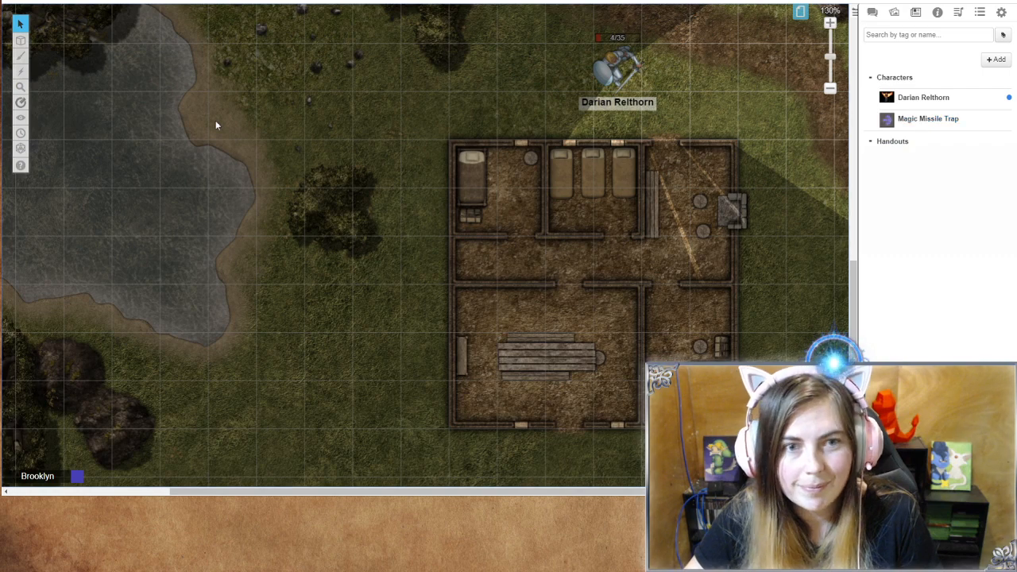
Step: On the GM Info Overlay layer, place the Magic Missile Trap token on the path northeast of the building
left_click(831, 90)
left_click(831, 90)
left_click(831, 90)
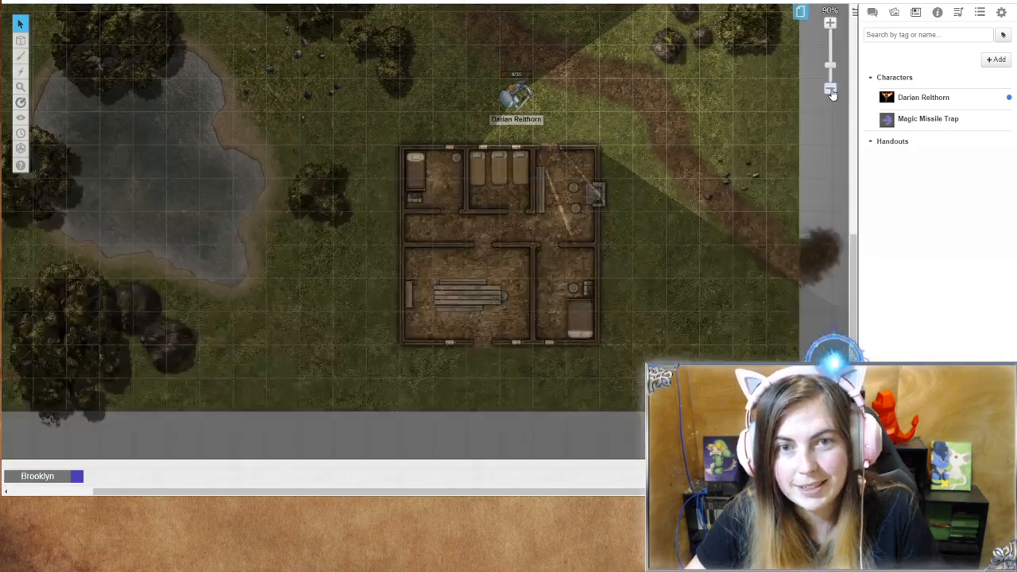
left_click(830, 90)
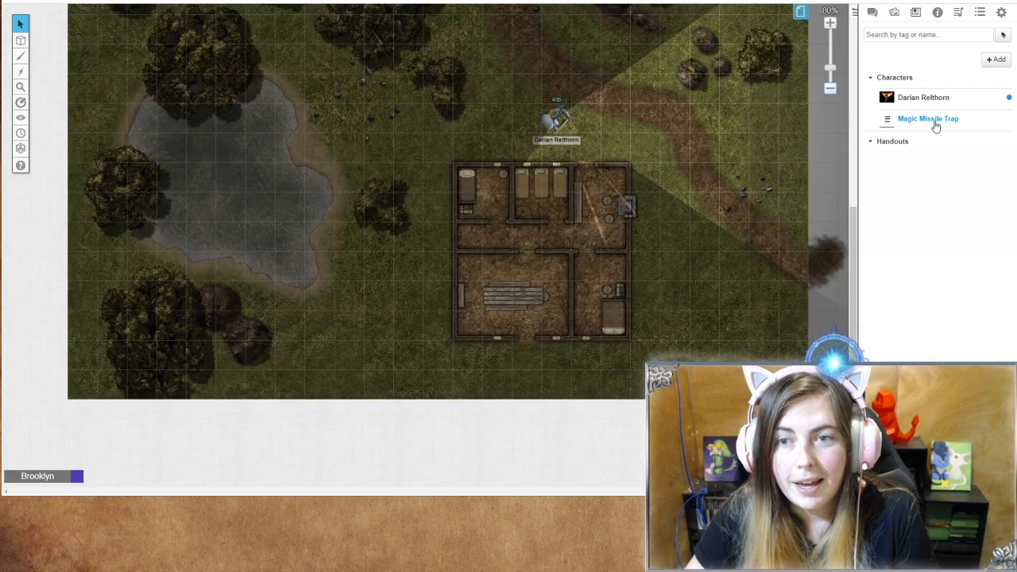
mouse_move(20, 40)
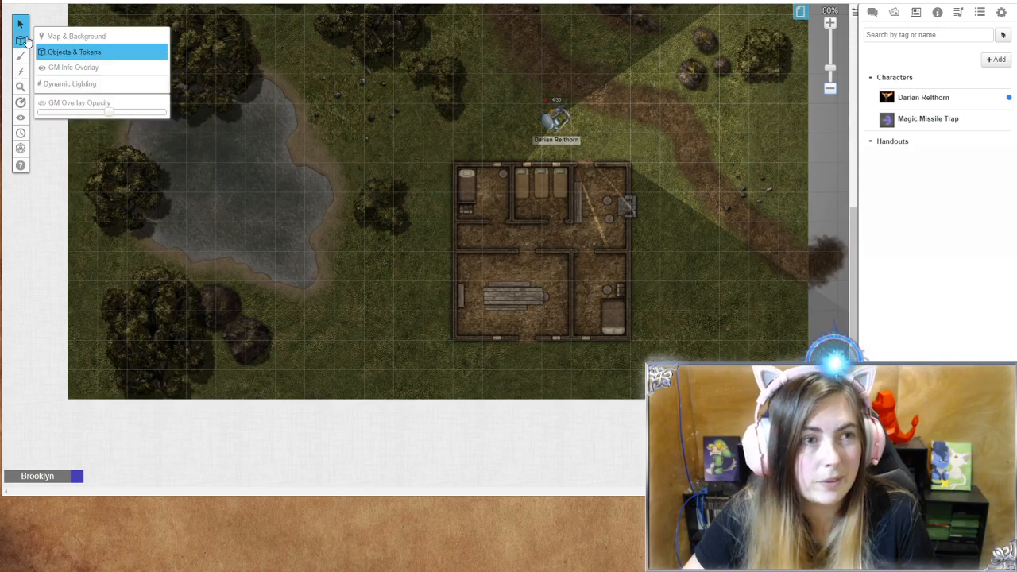
left_click(73, 69)
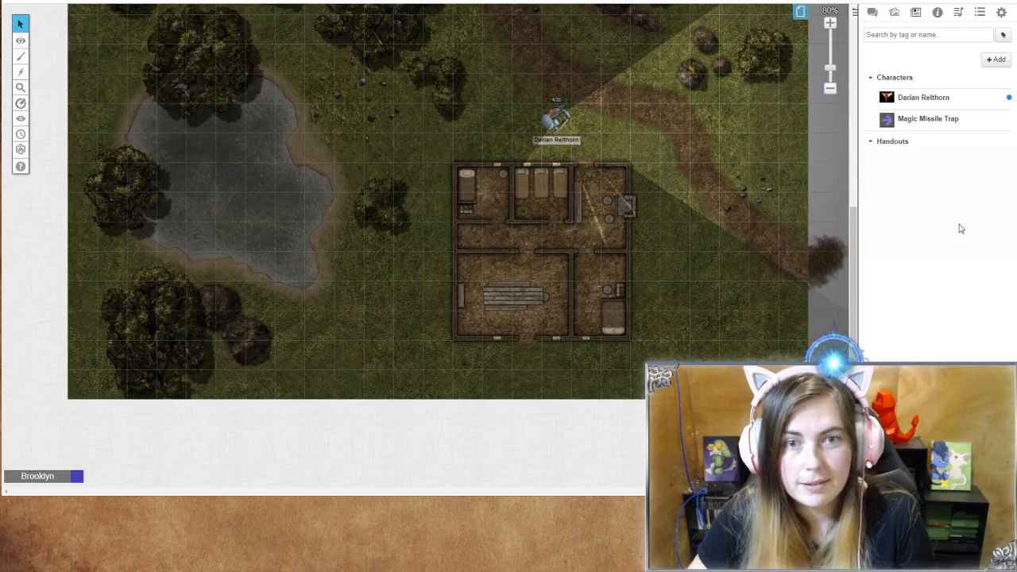
left_click_drag(919, 127, 693, 159)
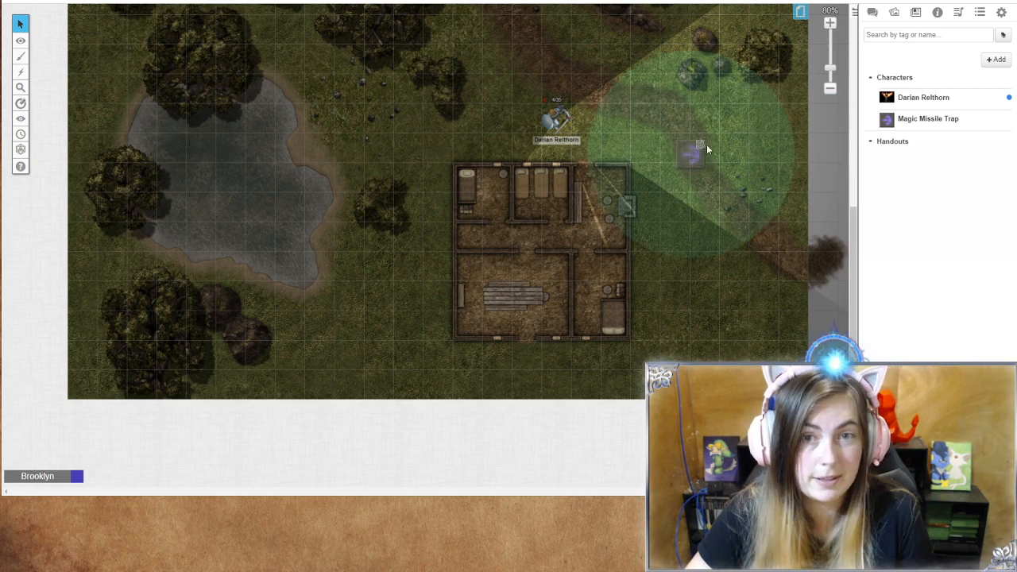
Step: Add a red text note about the trap just inside the building's north doorway on the GM Info Overlay layer
mouse_move(21, 61)
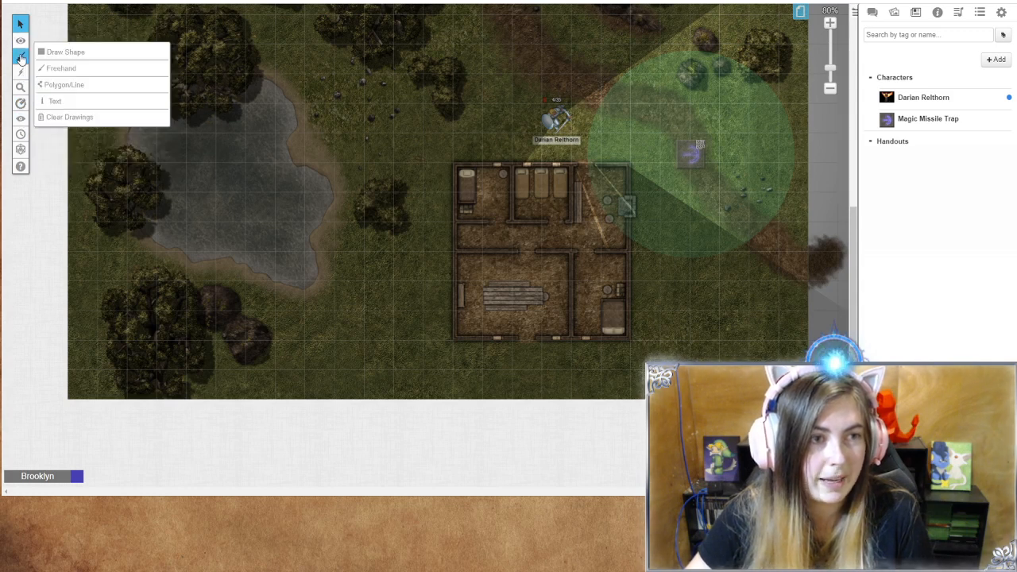
left_click(69, 100)
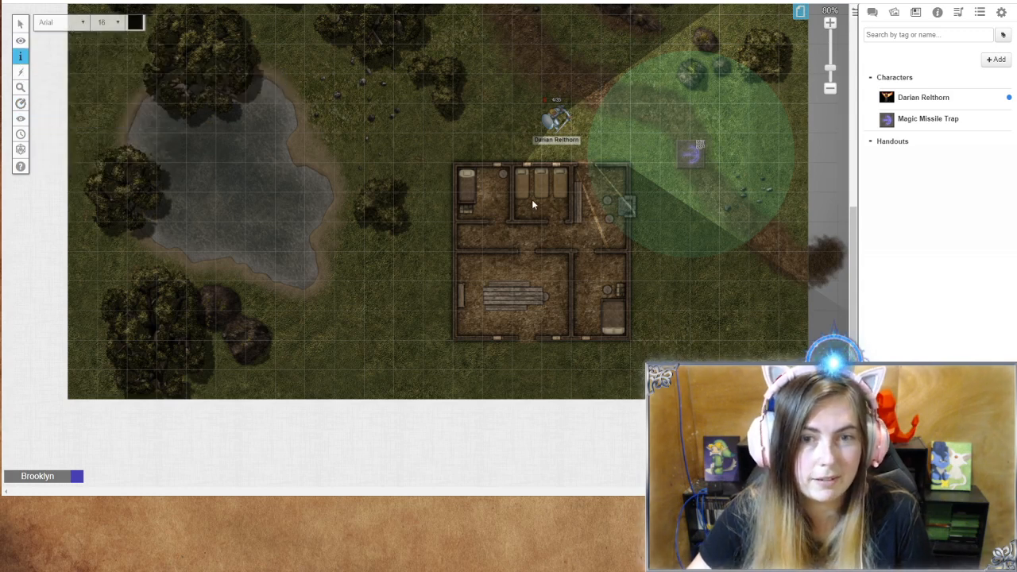
left_click(575, 173)
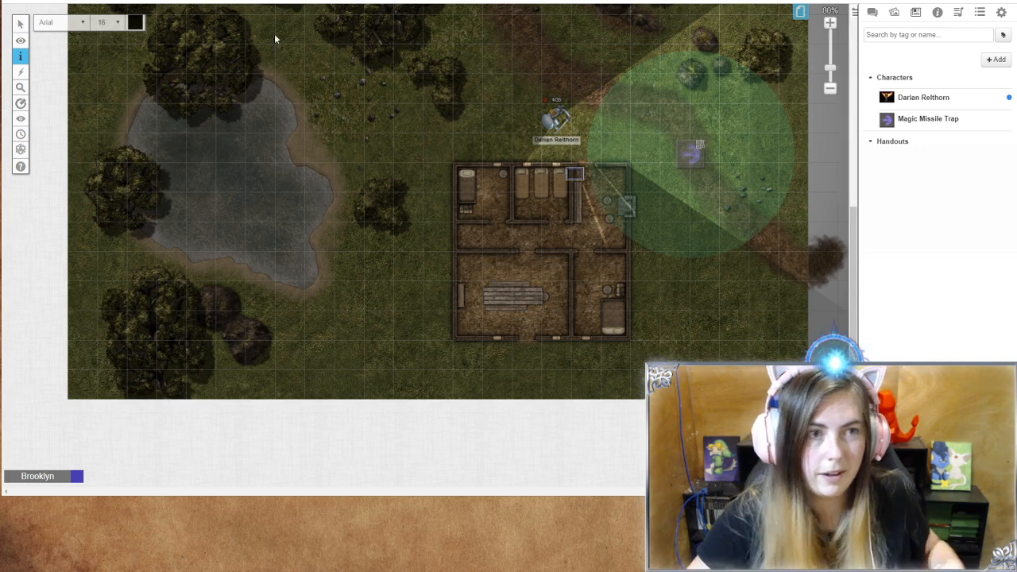
left_click(135, 22)
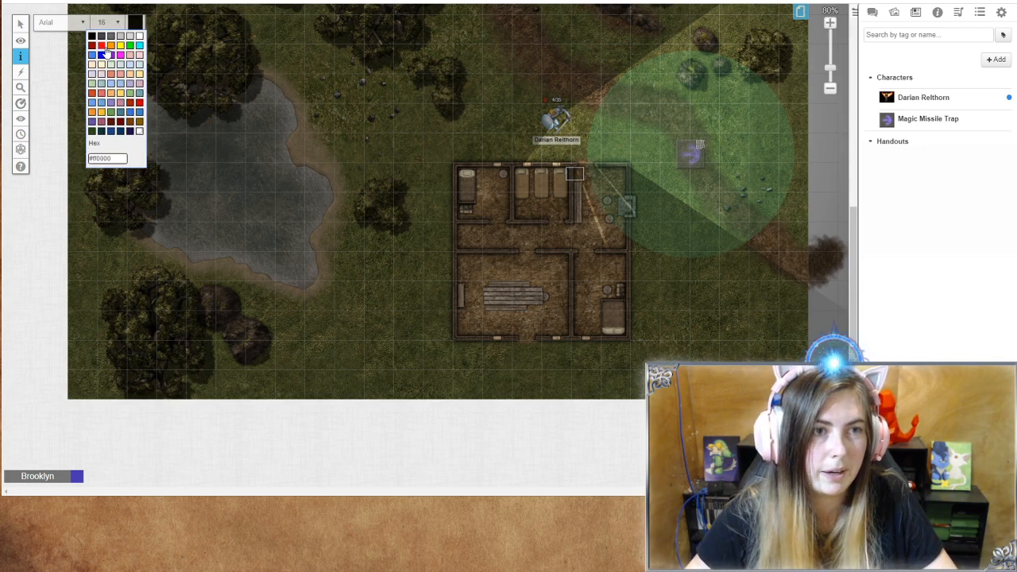
left_click(101, 46)
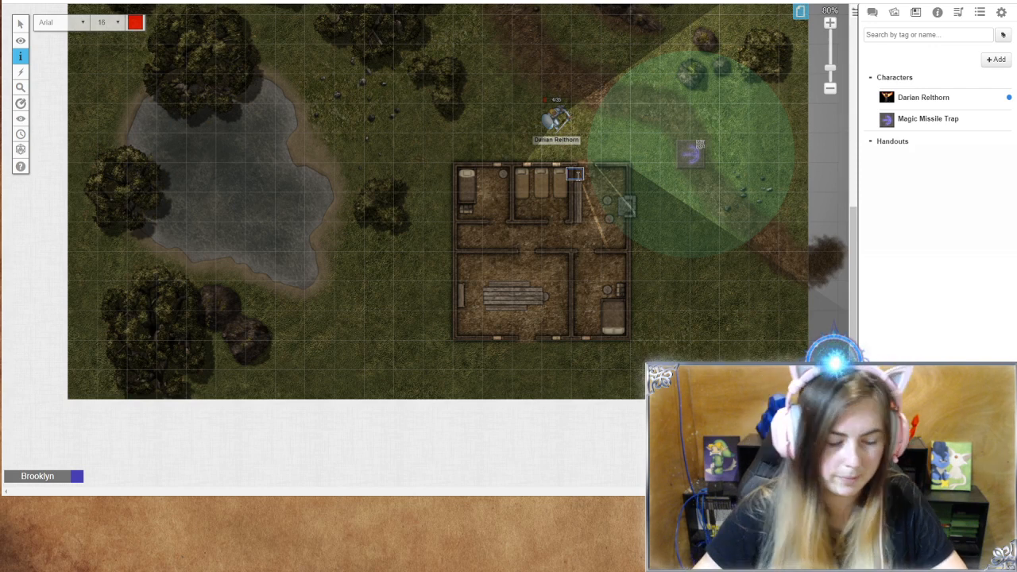
type("Trap")
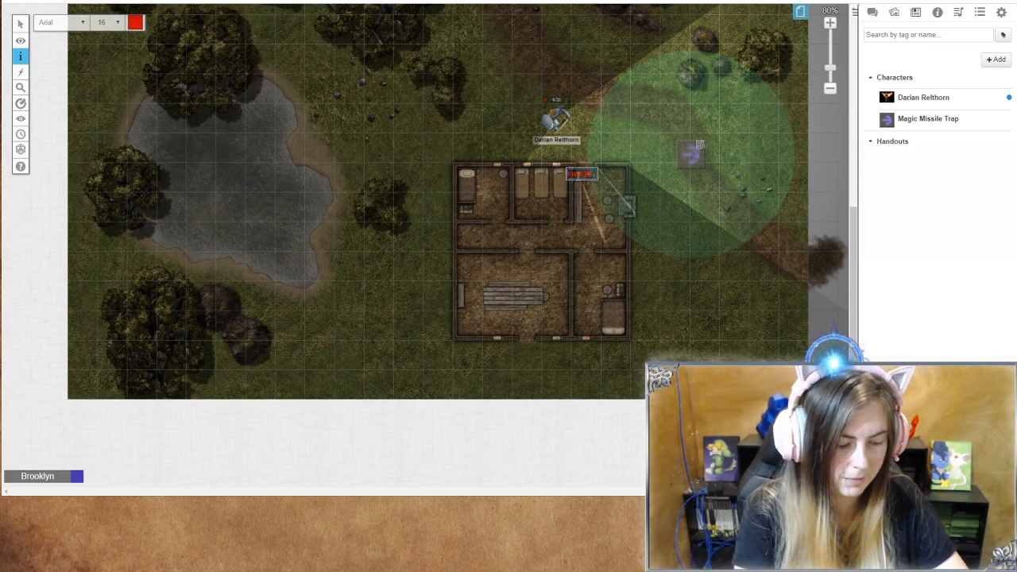
type("ped5")
key("Escape")
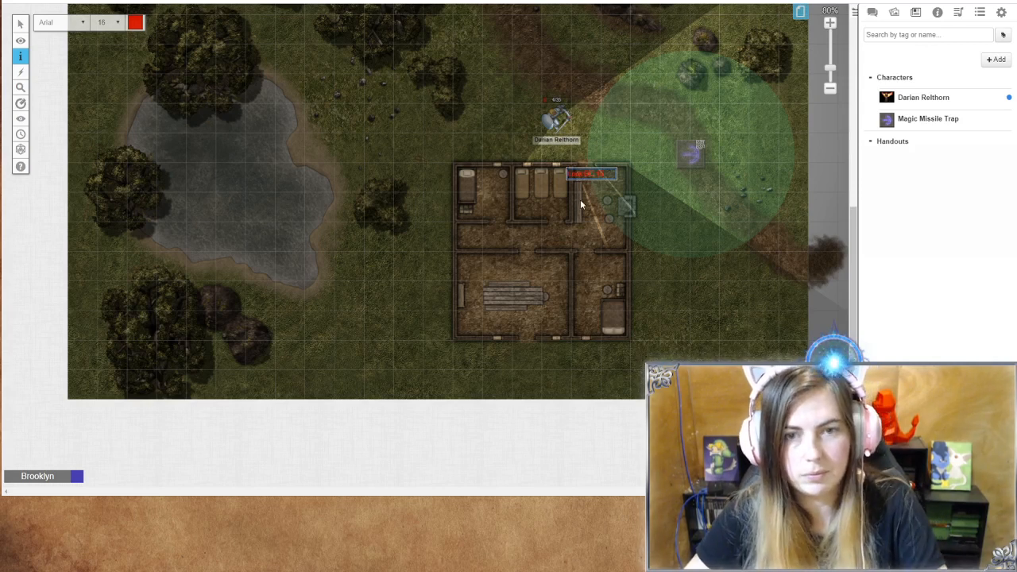
left_click(714, 302)
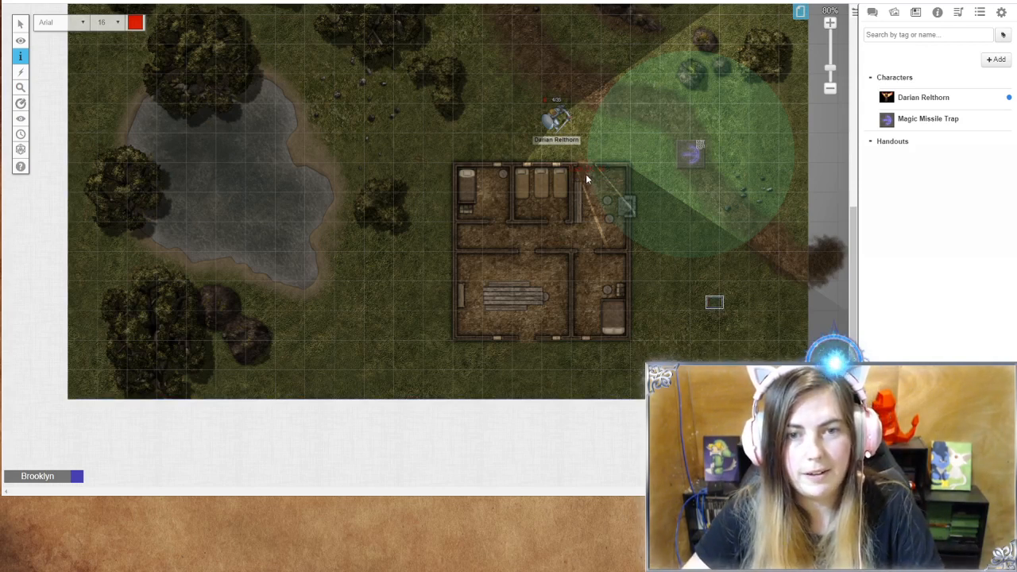
Step: Move the Magic Missile Trap token on the GM Info Overlay layer into the northeast corner of the large table room
left_click(830, 23)
left_click(831, 24)
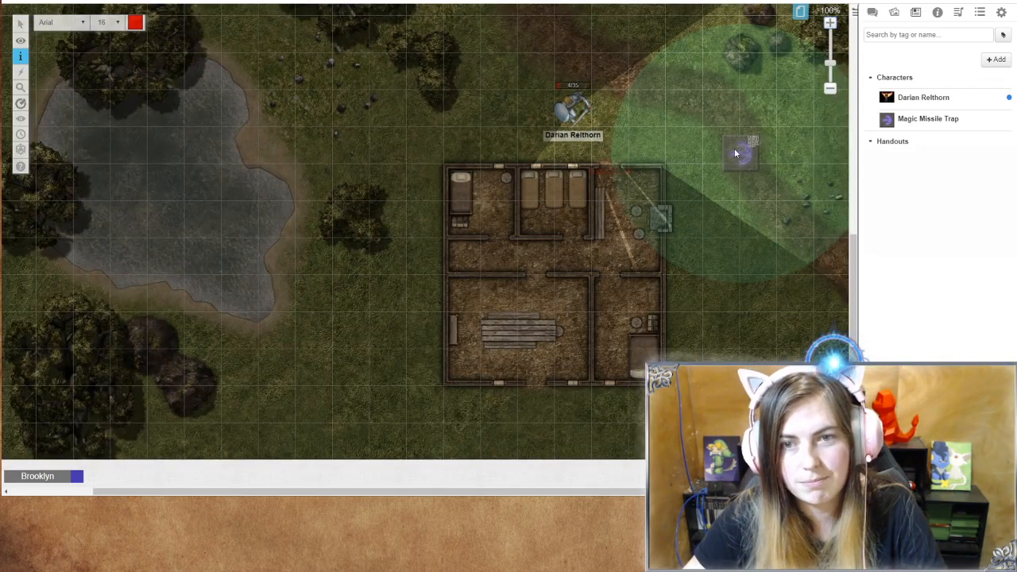
mouse_move(21, 39)
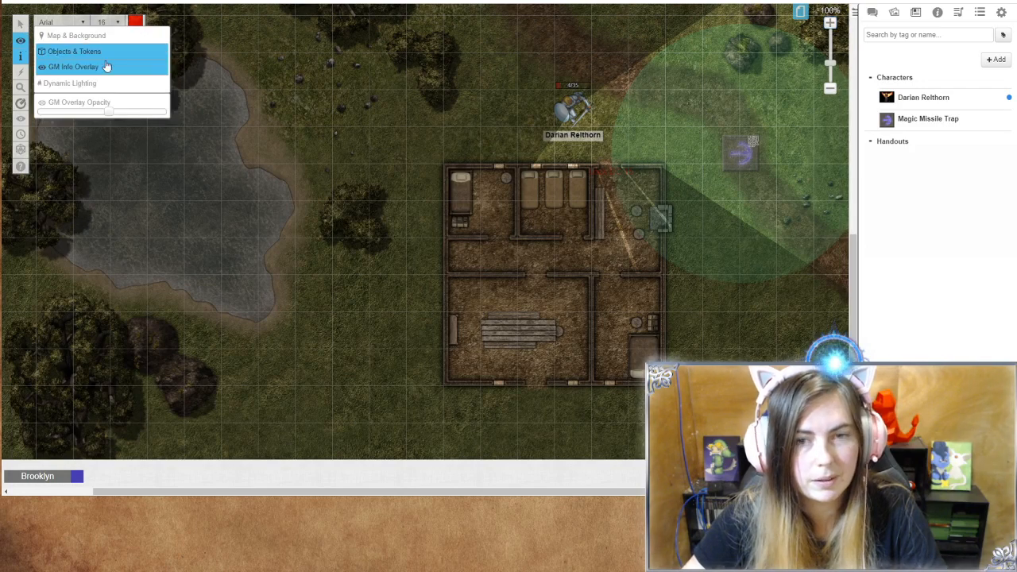
left_click(108, 65)
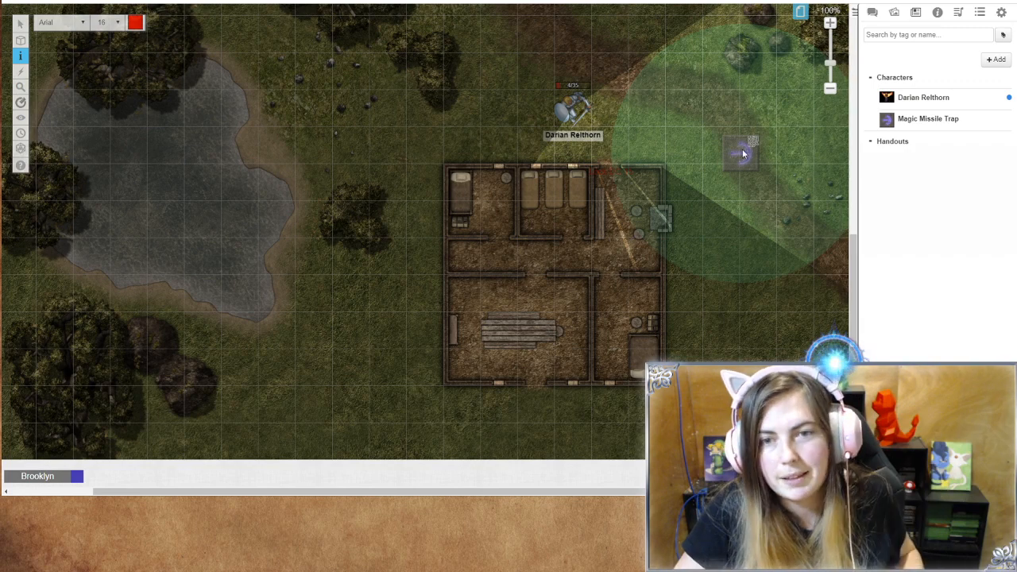
mouse_move(21, 39)
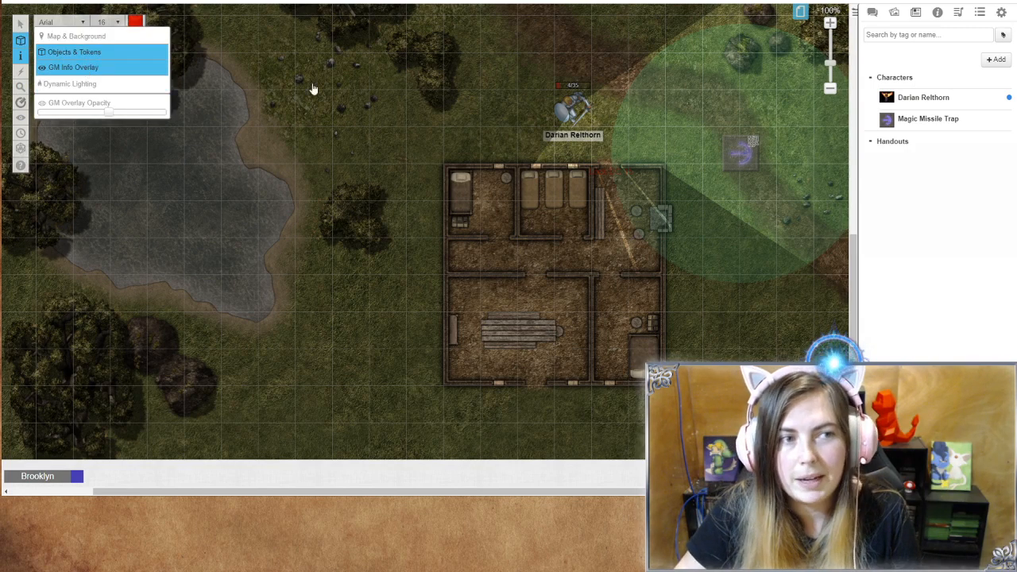
left_click(95, 50)
mouse_move(22, 44)
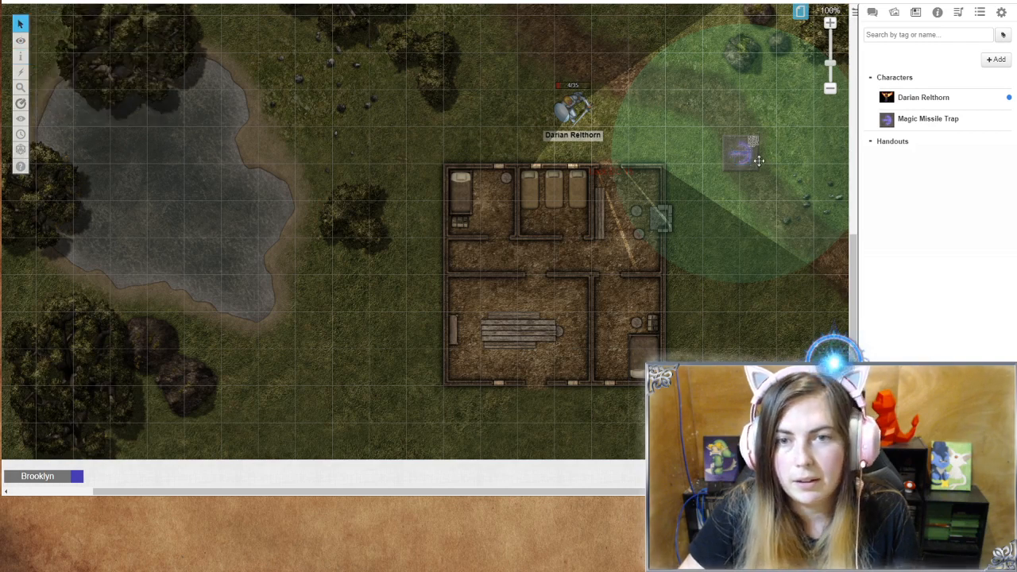
left_click_drag(759, 160, 572, 293)
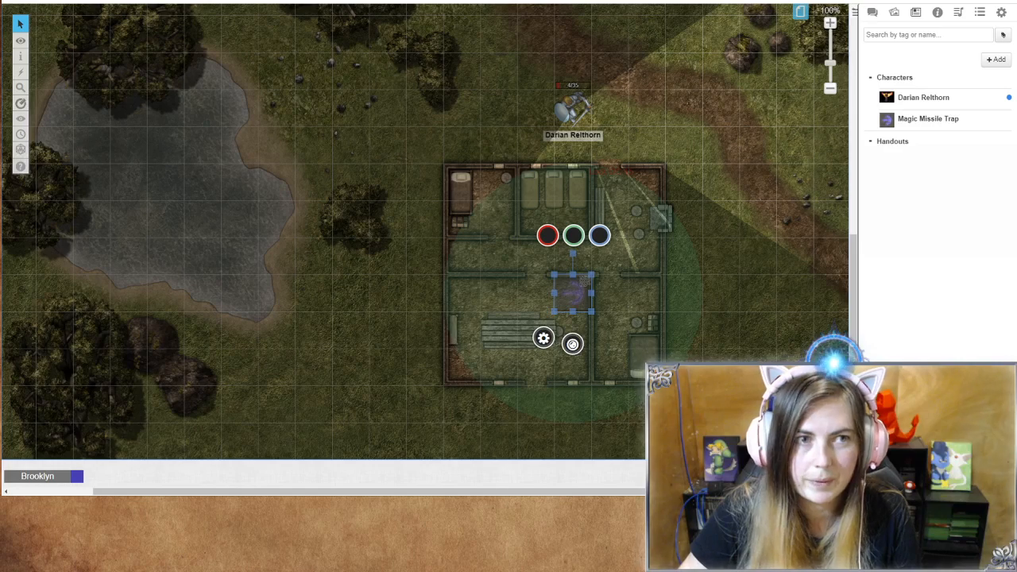
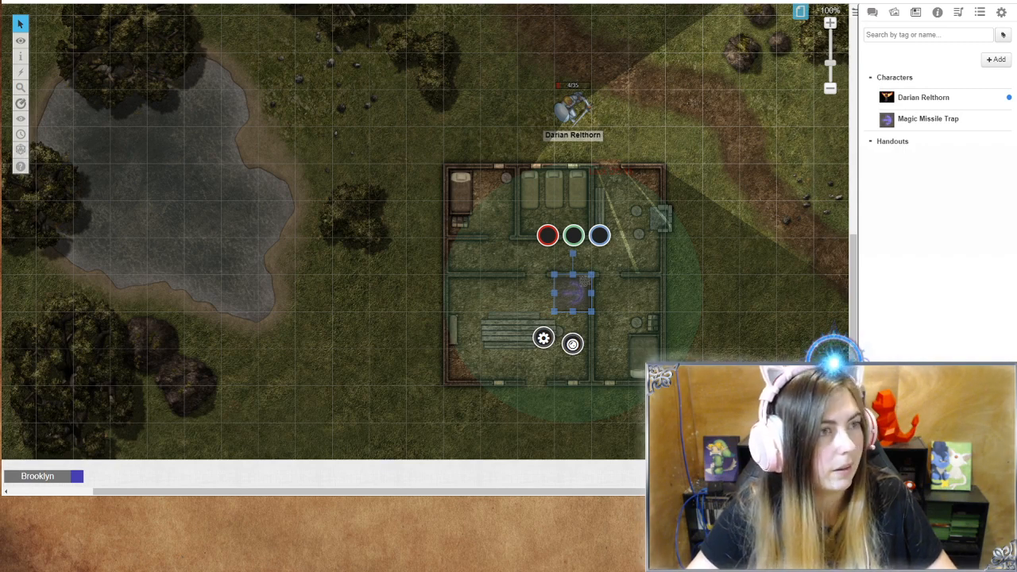
Step: Switch to the game's API Scripts page and search the script library for "Its a trap"
key("ctrl+Tab")
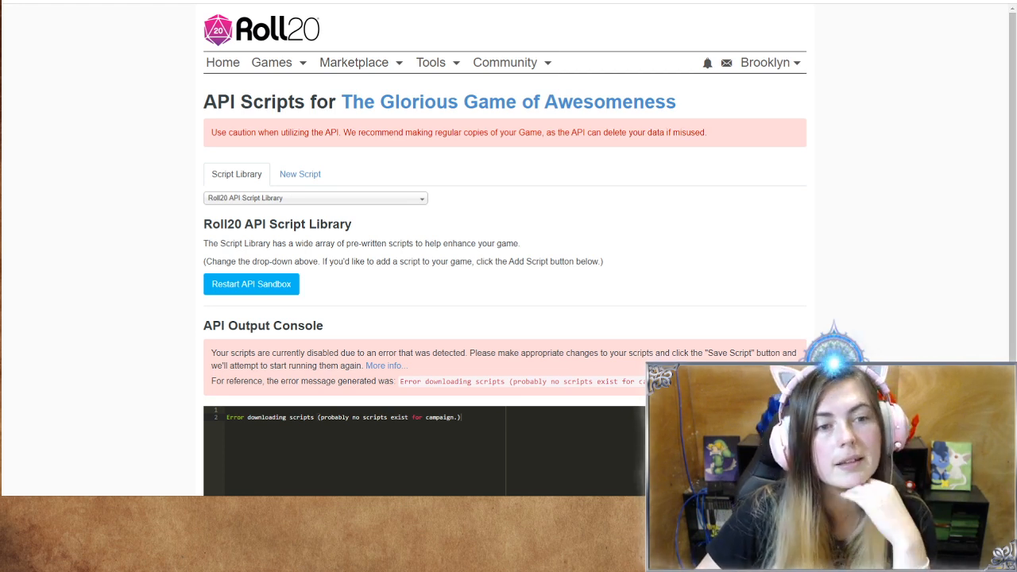
left_click(353, 198)
left_click(354, 198)
left_click(353, 198)
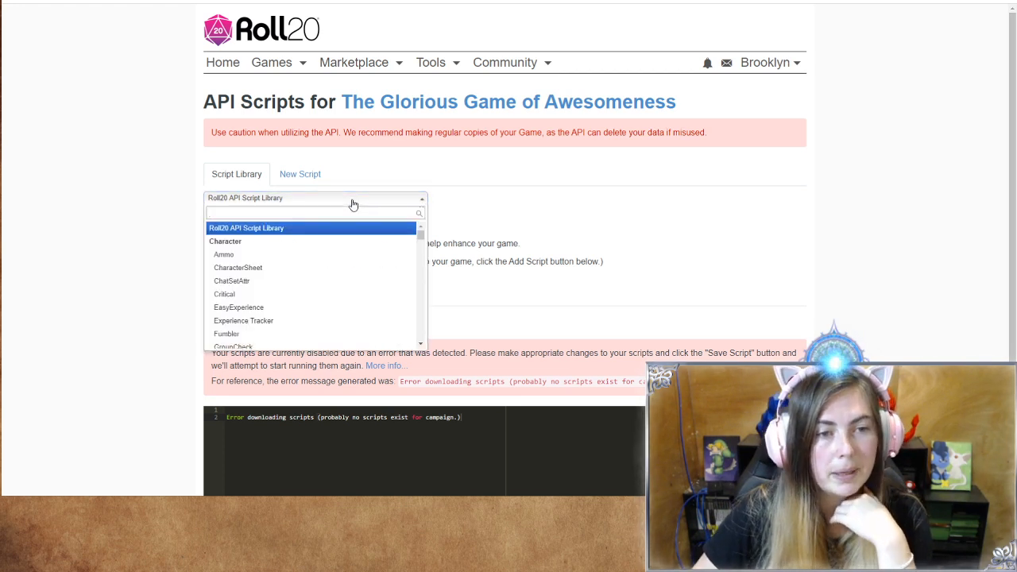
type("its")
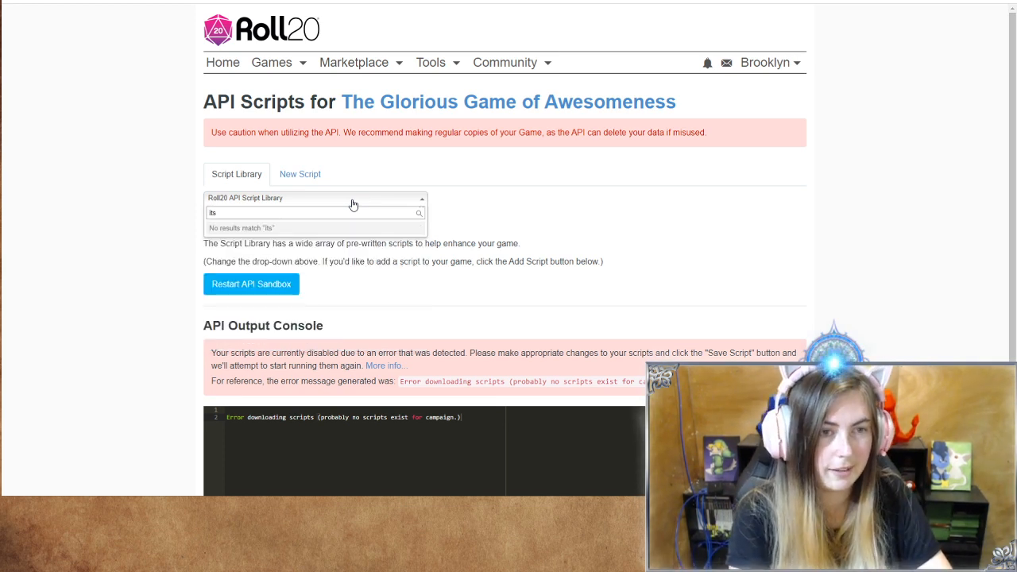
key("BackSpace")
key("BackSpace")
key("BackSpace")
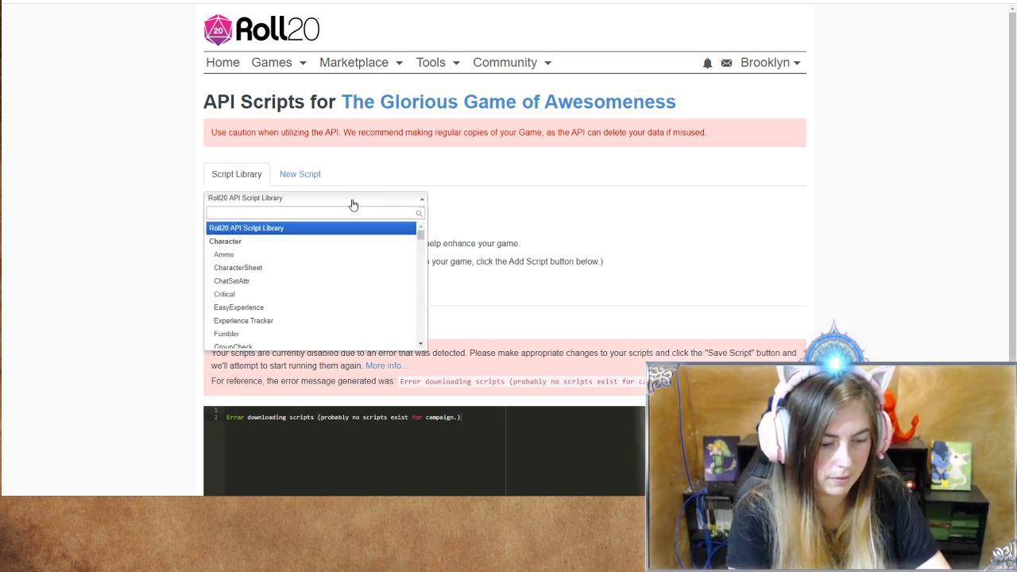
type("Its a trap")
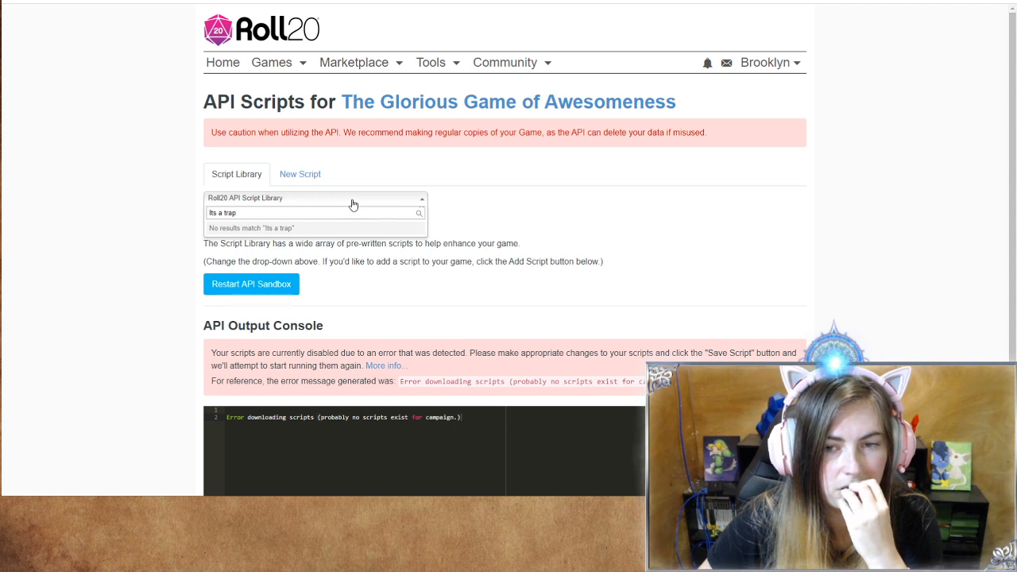
left_click(354, 203)
Step: Restart the API sandbox and choose the "It's a Trap! - D&D 5E Generic" script from the script library
left_click(251, 284)
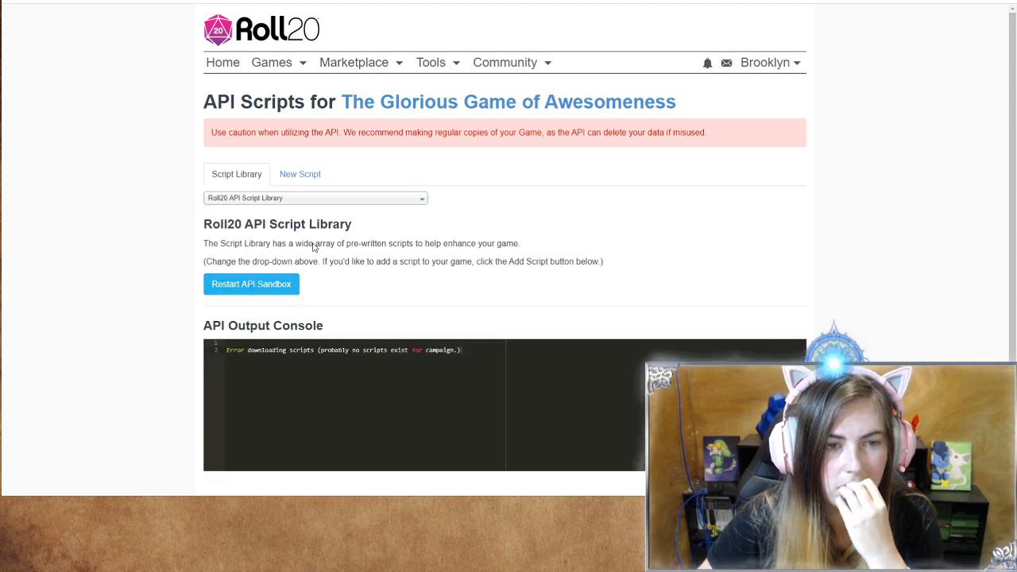
left_click(356, 200)
scroll(338, 270, "down", 10)
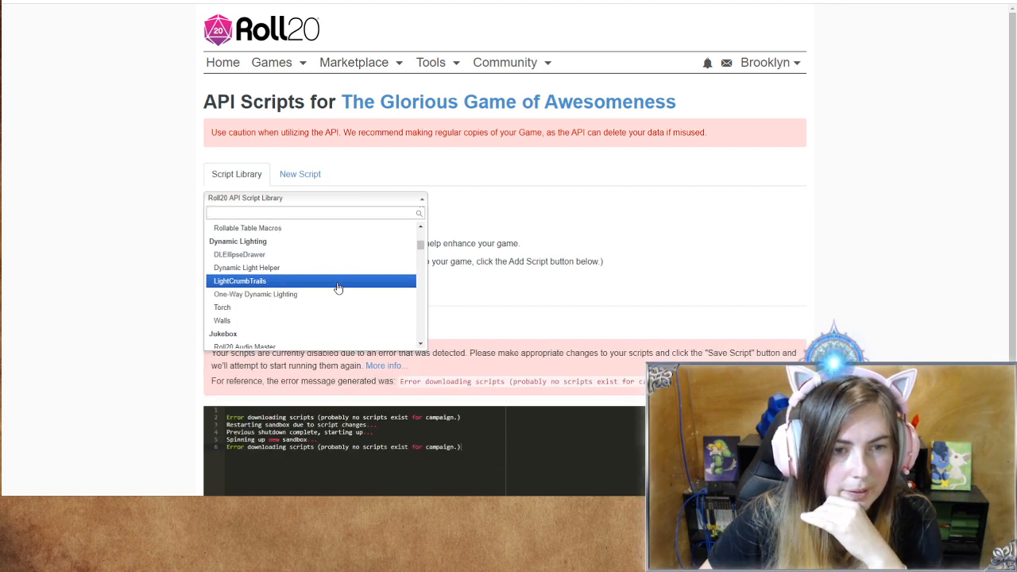
scroll(337, 298, "down", 2)
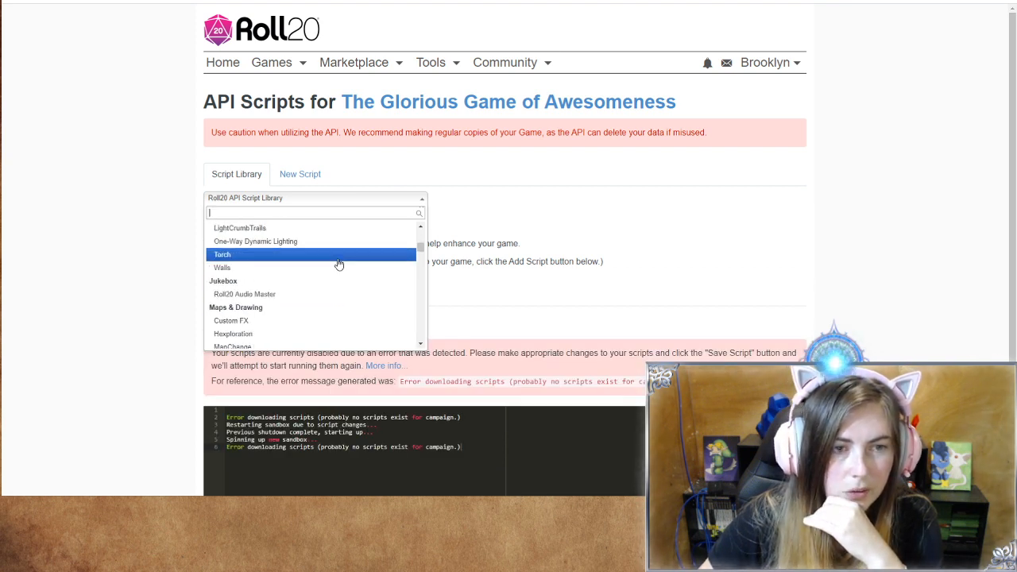
scroll(334, 278, "down", 3)
scroll(332, 303, "down", 10)
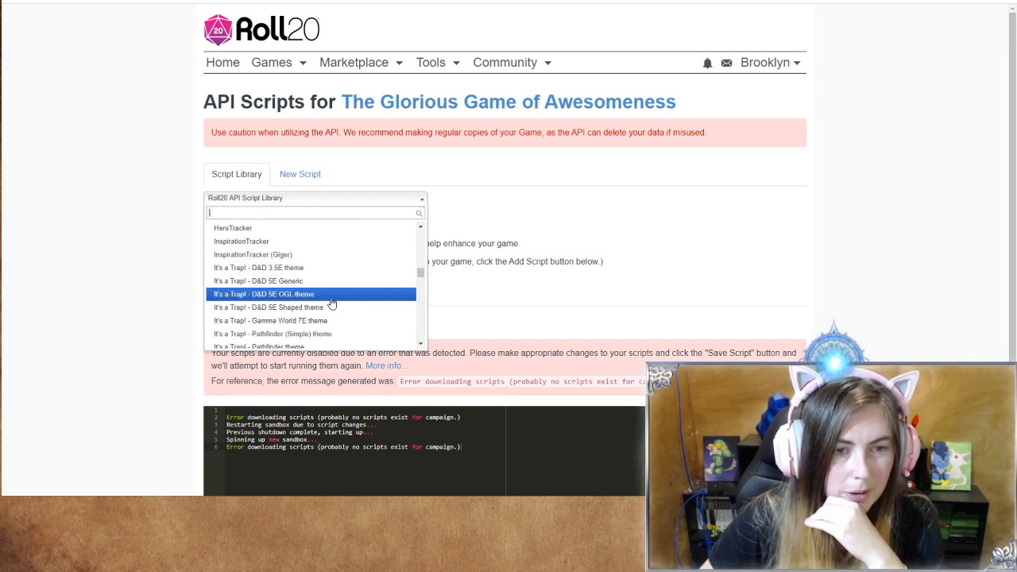
left_click(326, 282)
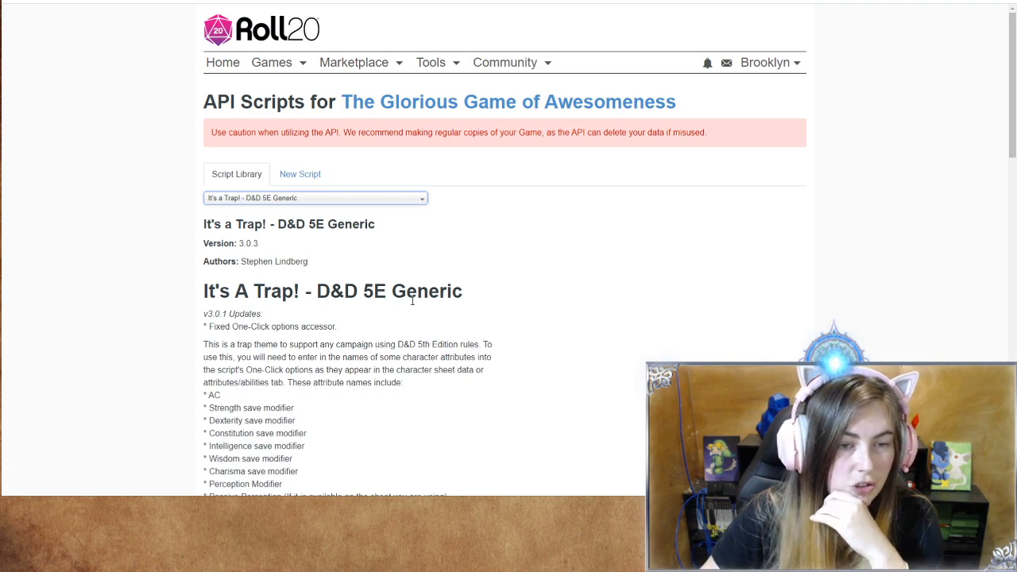
Step: Add the "It's a Trap! - D&D 5E Generic" script to the game, accepting installation of the other scripts it requires
scroll(410, 300, "down", 3)
scroll(411, 305, "down", 8)
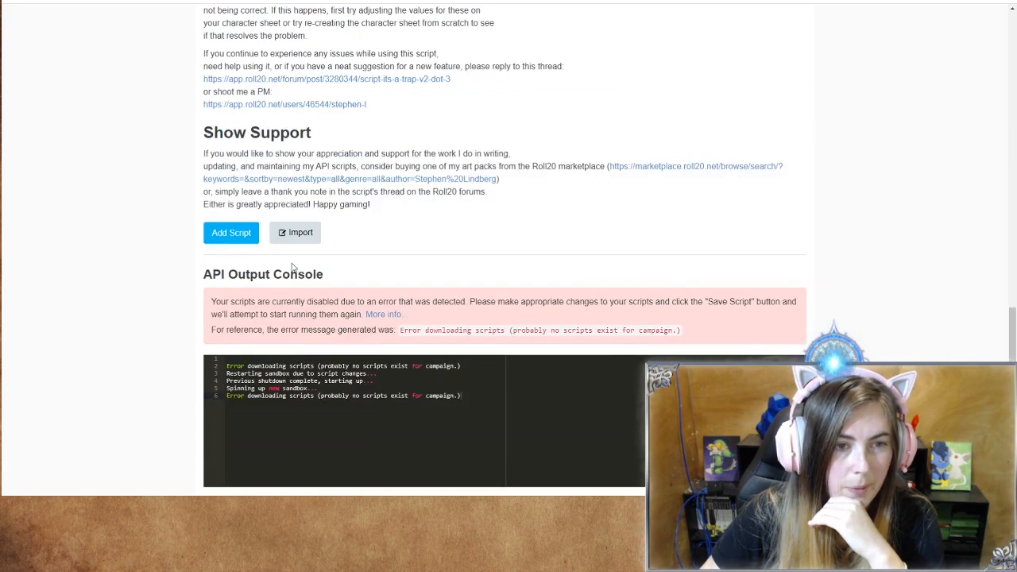
left_click(216, 230)
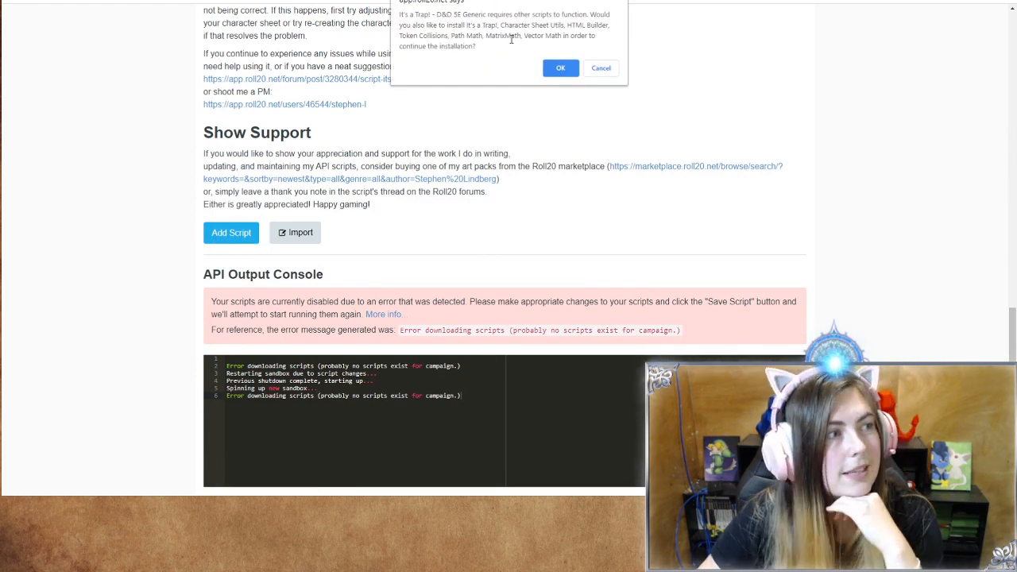
left_click(559, 68)
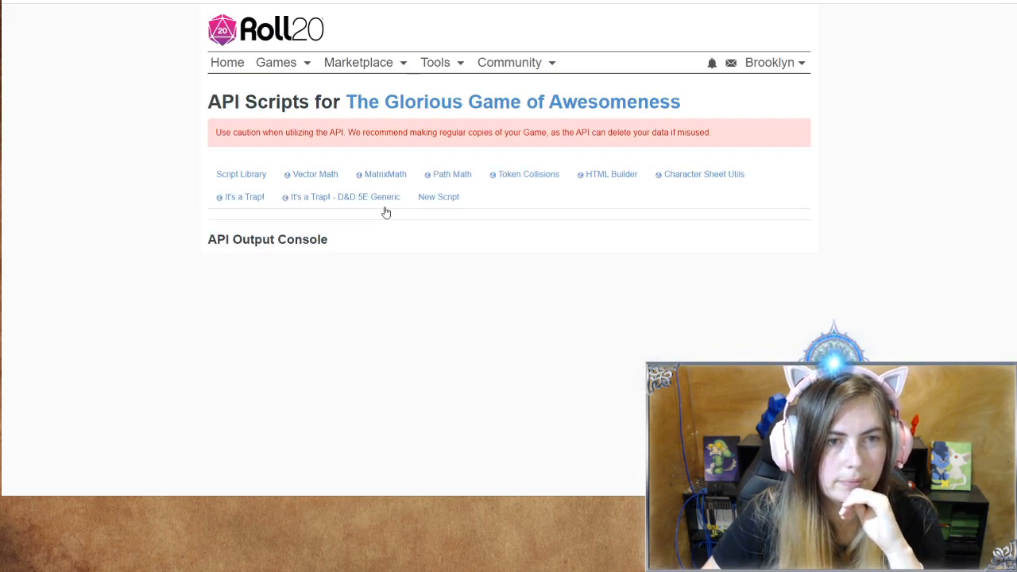
Step: Set the character sheet option of the installed "It's a Trap! - D&D 5E Generic" script to ogl and save the script
scroll(442, 243, "down", 3)
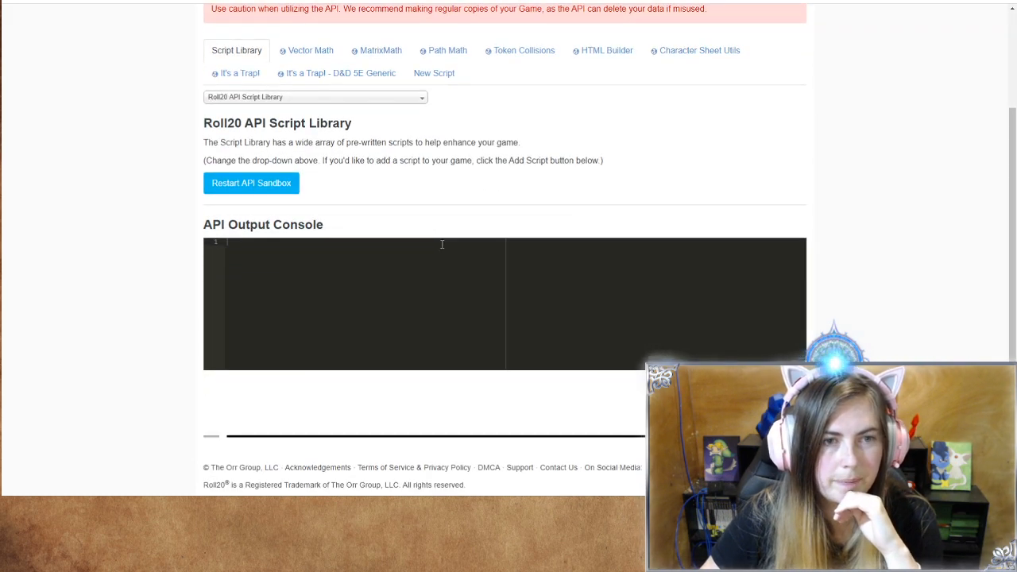
scroll(441, 244, "up", 3)
left_click(346, 197)
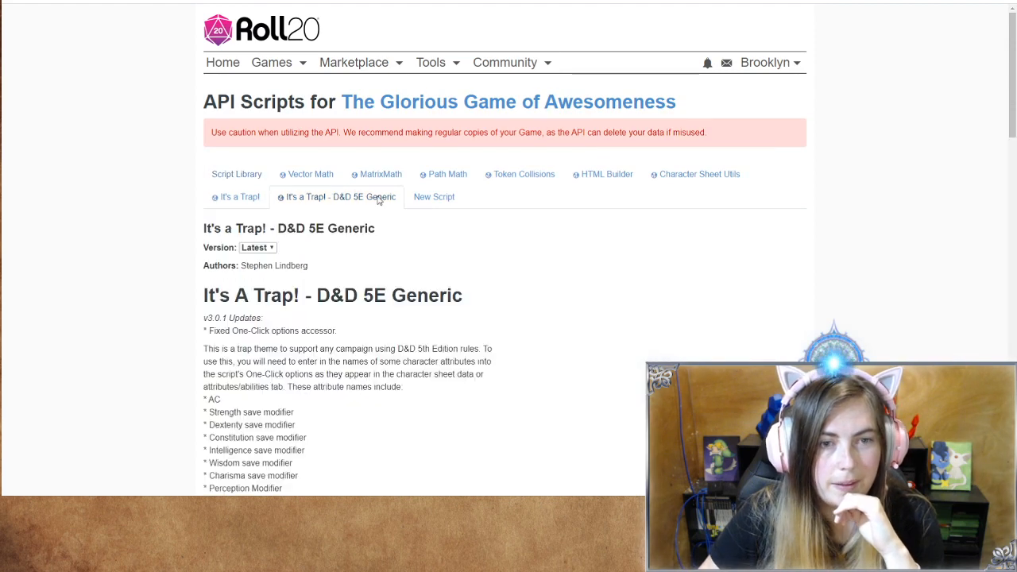
scroll(452, 266, "down", 5)
scroll(452, 266, "down", 8)
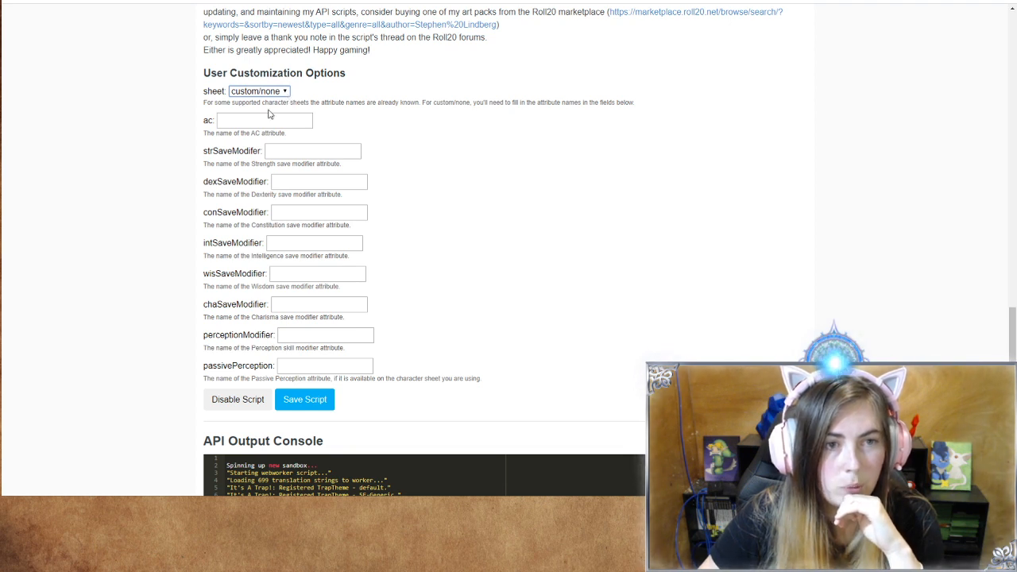
left_click(269, 114)
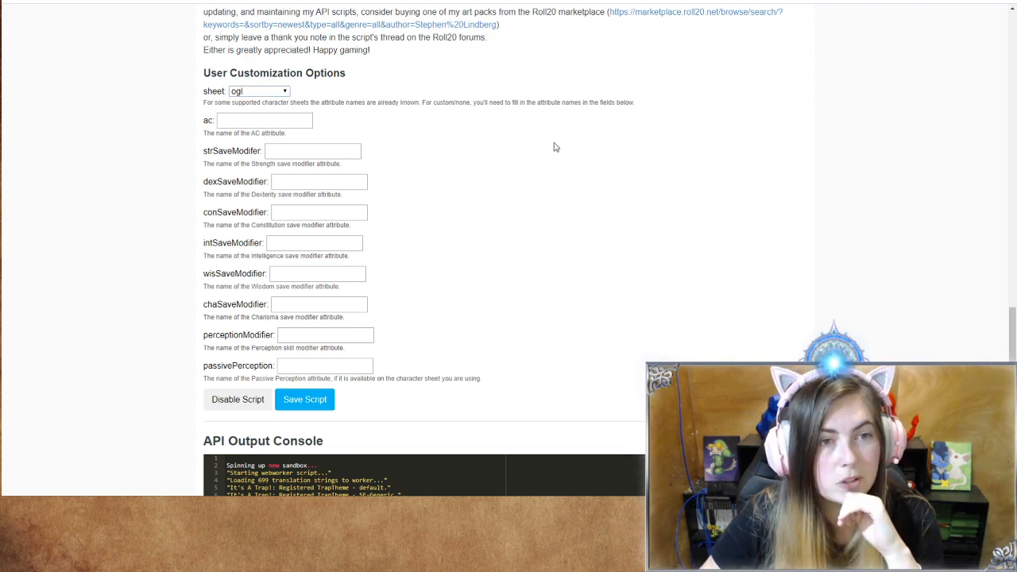
left_click(304, 400)
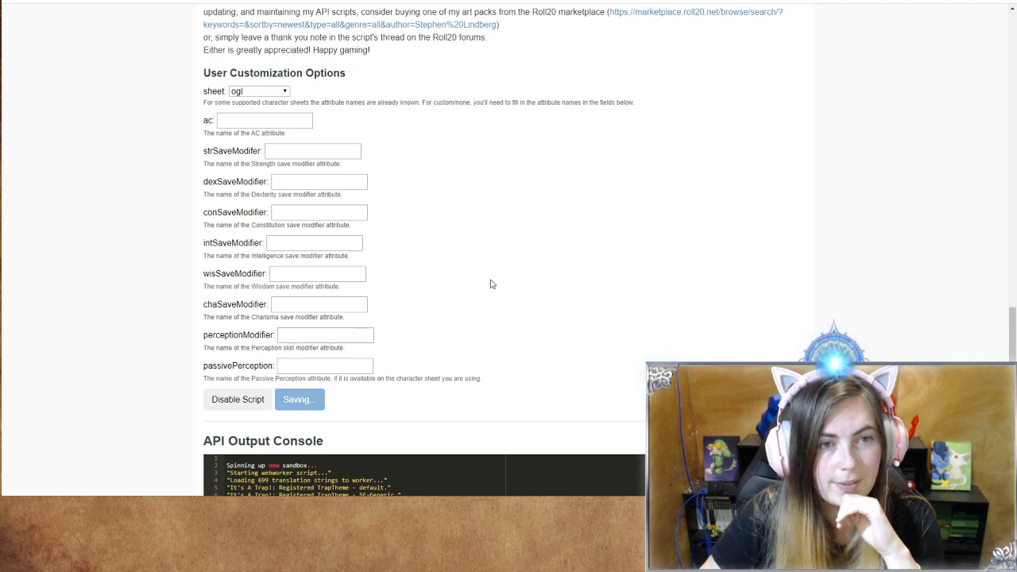
Step: Examine the script documentation on creating traps and on the theme-specific, core and reveal trap properties
scroll(511, 247, "up", 20)
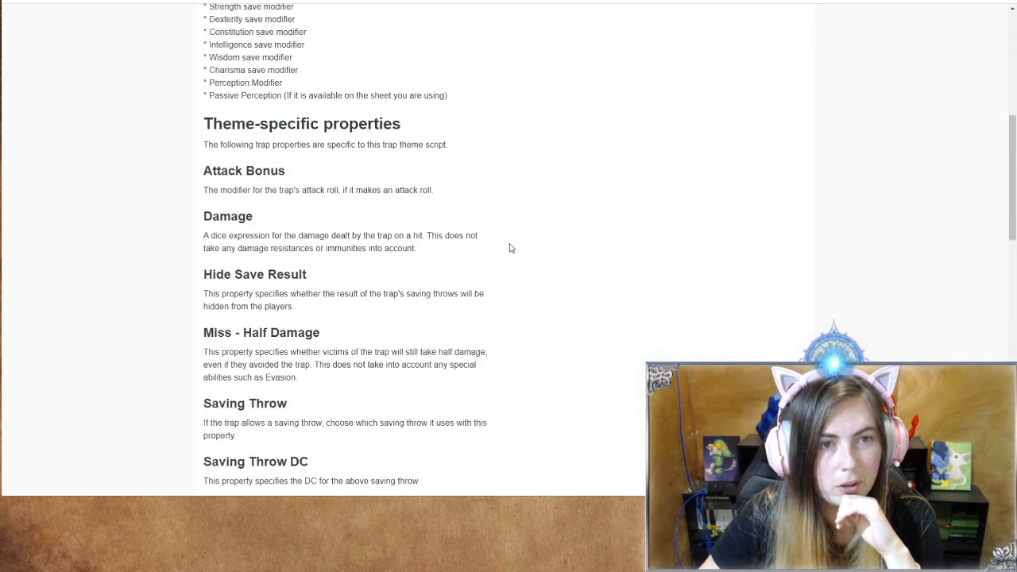
left_click(249, 144)
scroll(456, 255, "down", 15)
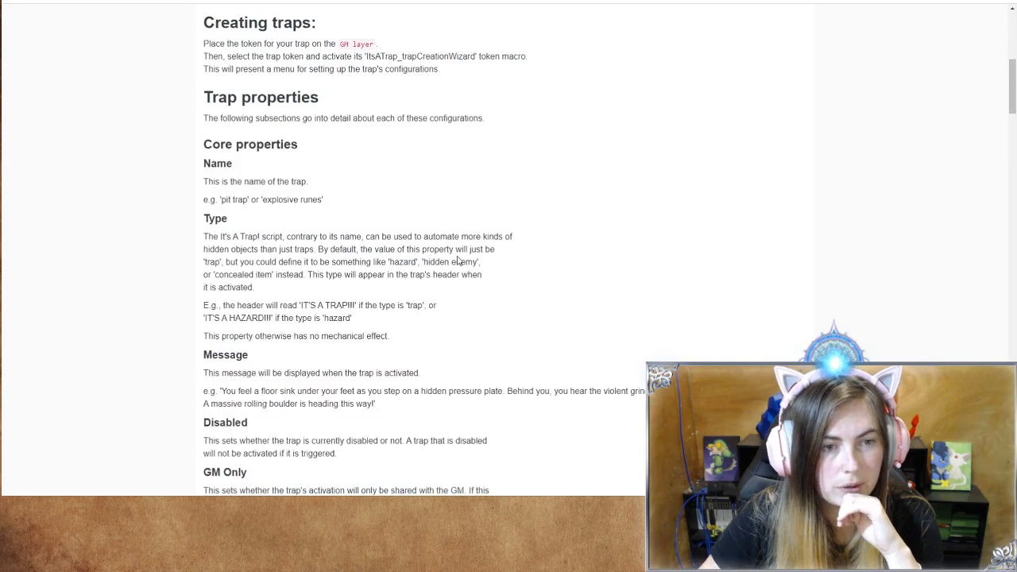
scroll(457, 258, "down", 15)
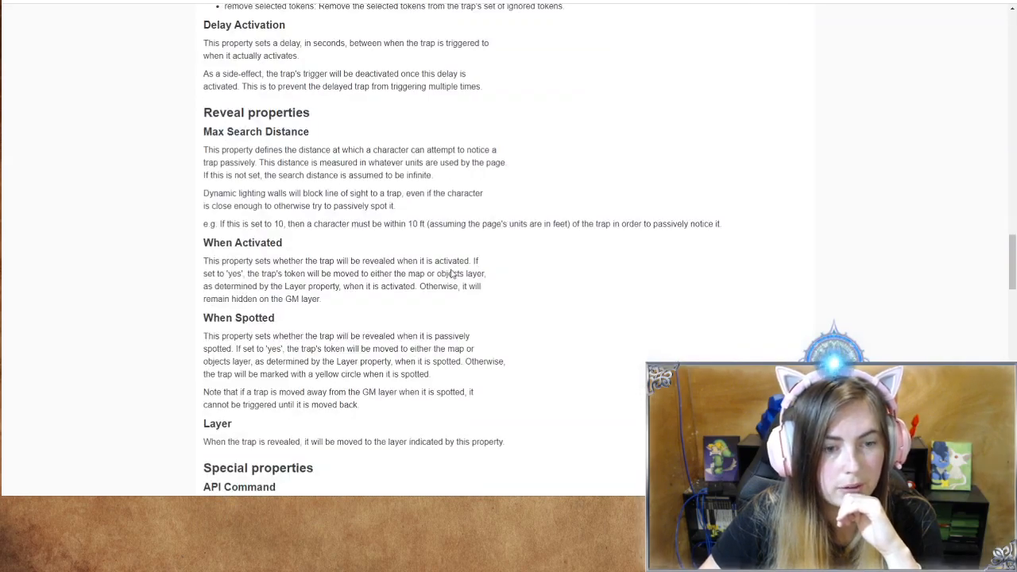
scroll(452, 270, "up", 10)
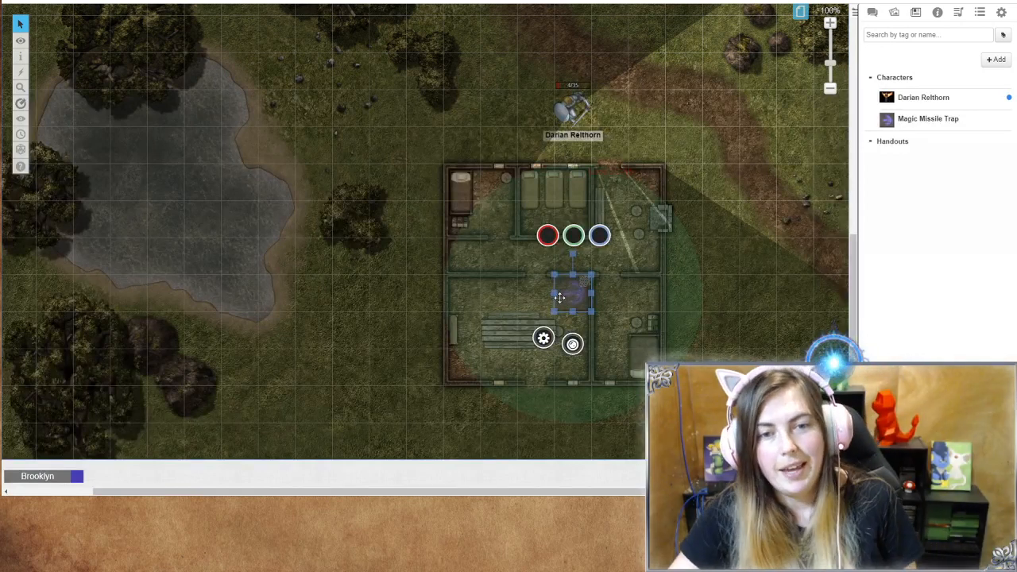
Step: On the Objects & Tokens layer, place the player character's token at the table room's west wall, level with the trap, and preview its line of sight
left_click(575, 293)
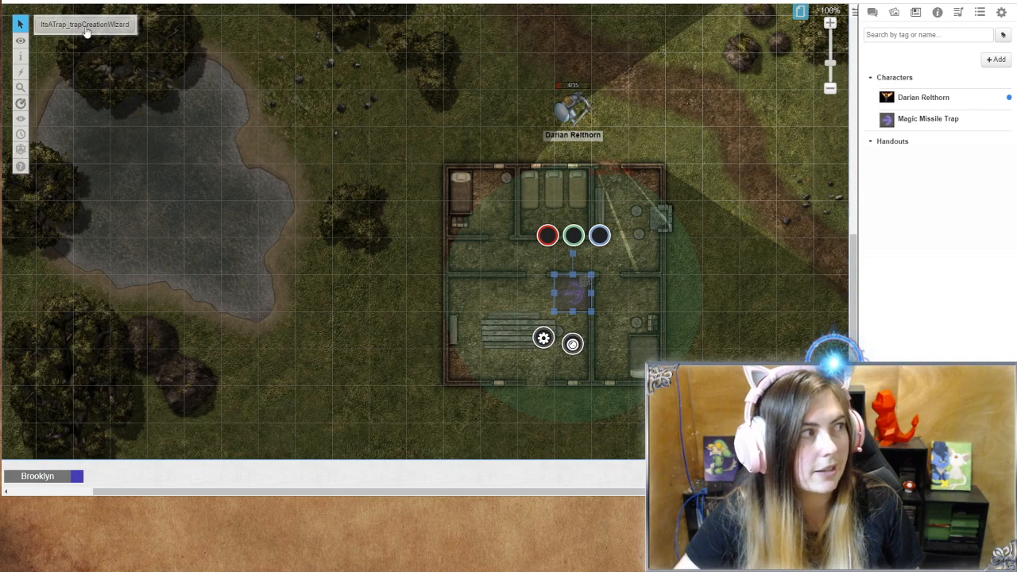
left_click(742, 275)
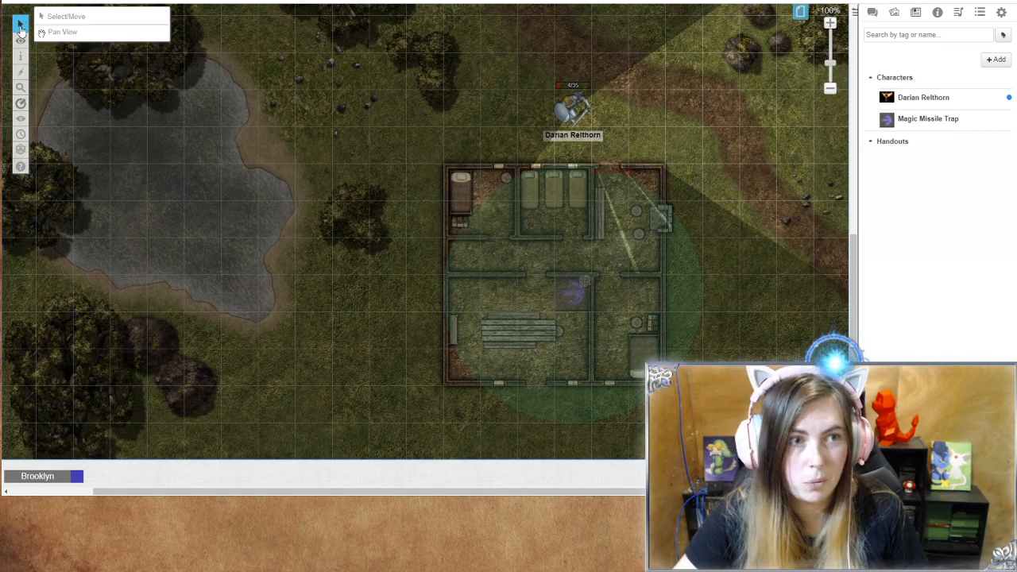
mouse_move(21, 40)
left_click(56, 51)
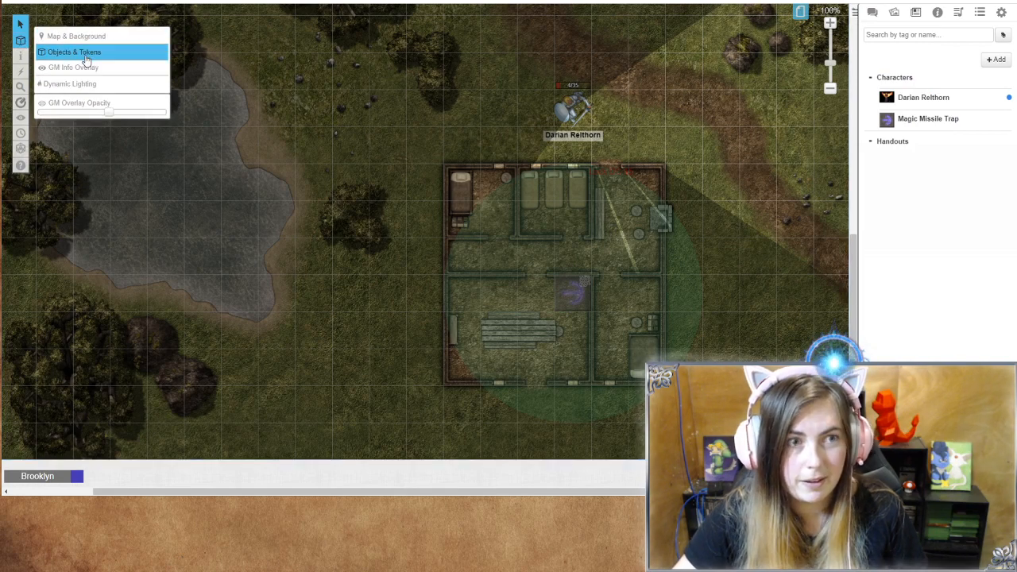
left_click_drag(570, 111, 547, 231)
left_click_drag(502, 279, 580, 314)
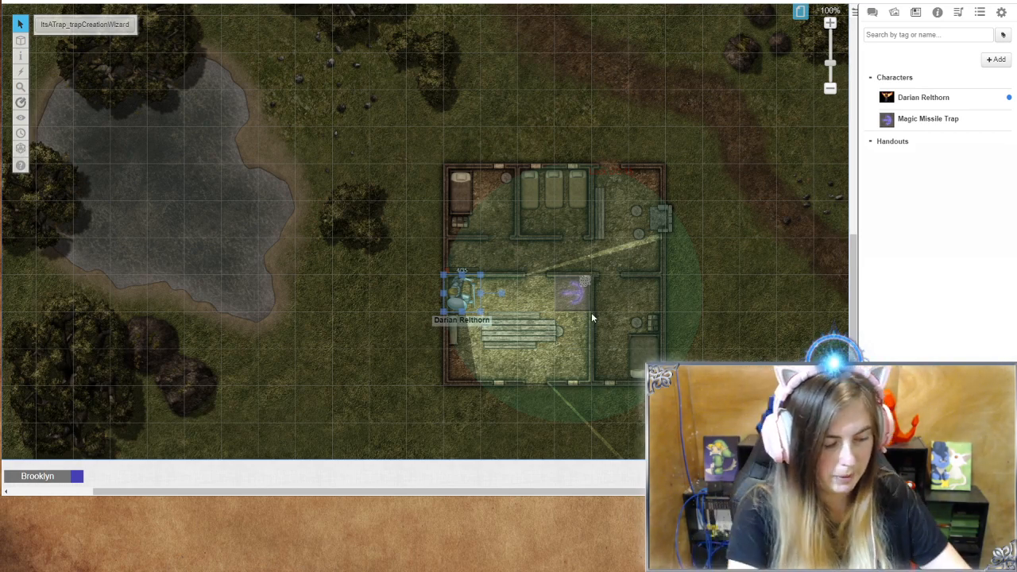
key("ctrl+l")
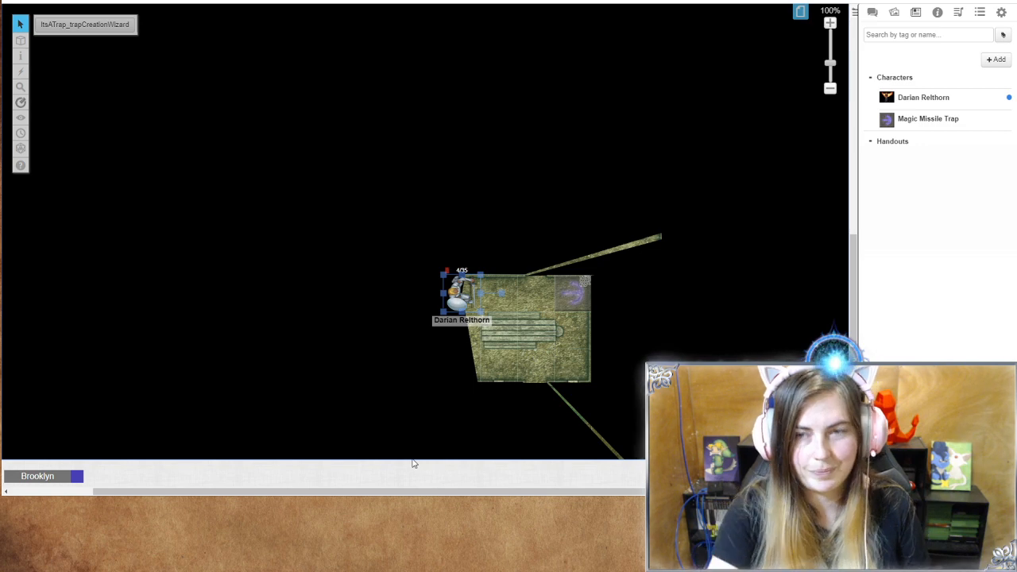
Step: Show the chat log and move the player character's token three squares east onto the Magic Missile Trap
left_click(871, 12)
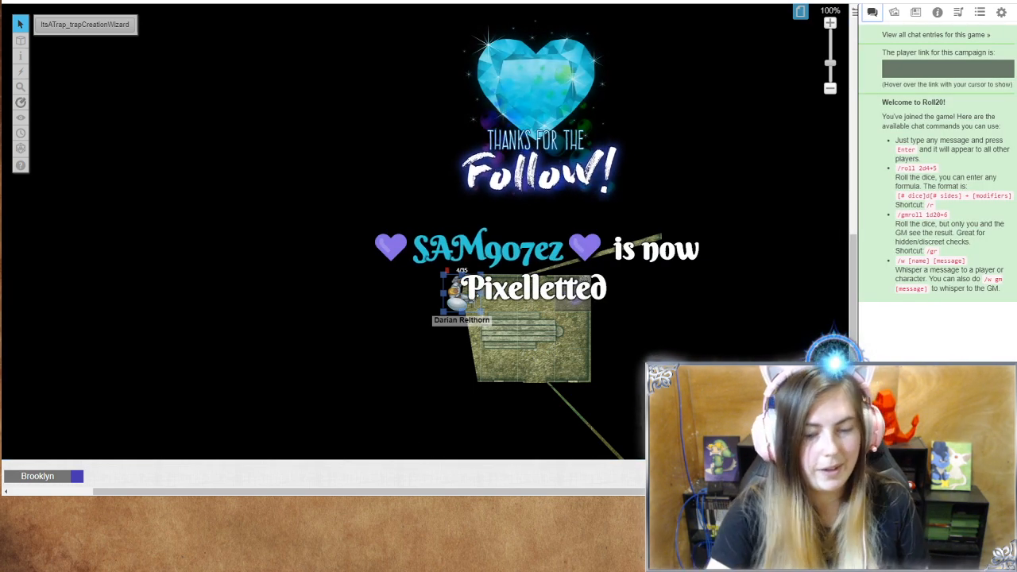
left_click(893, 12)
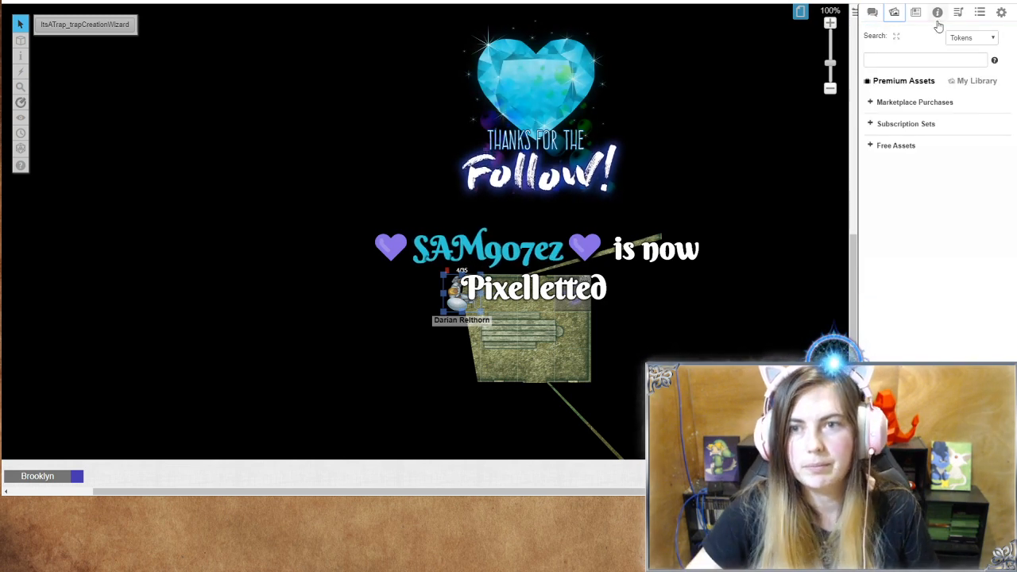
left_click(874, 12)
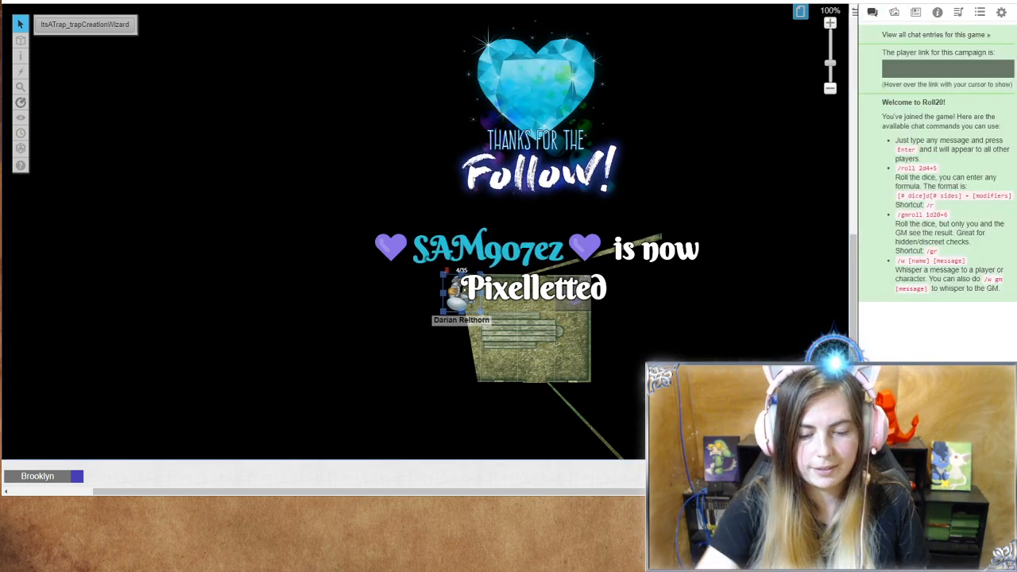
key("Right")
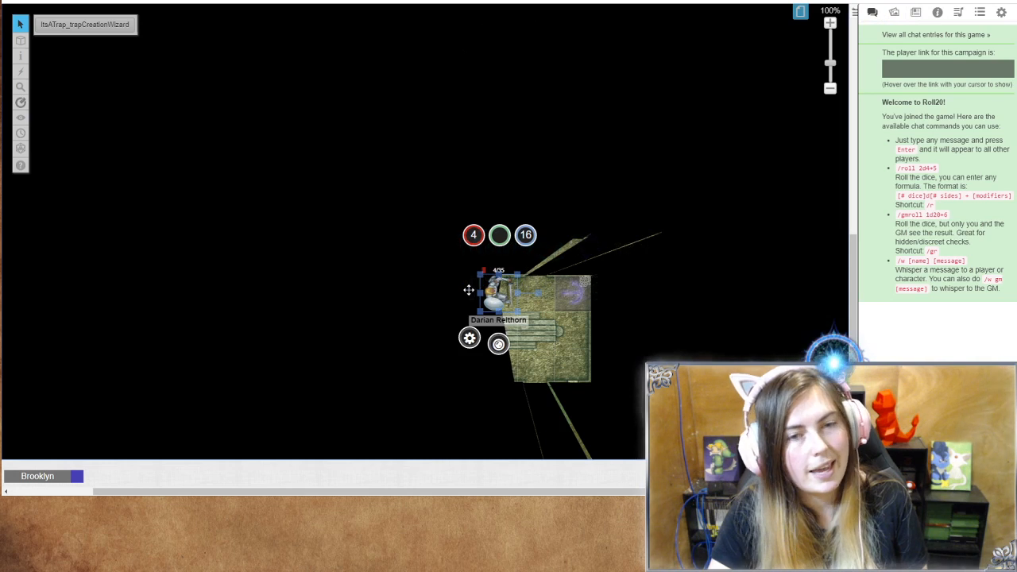
key("Right")
key("Right")
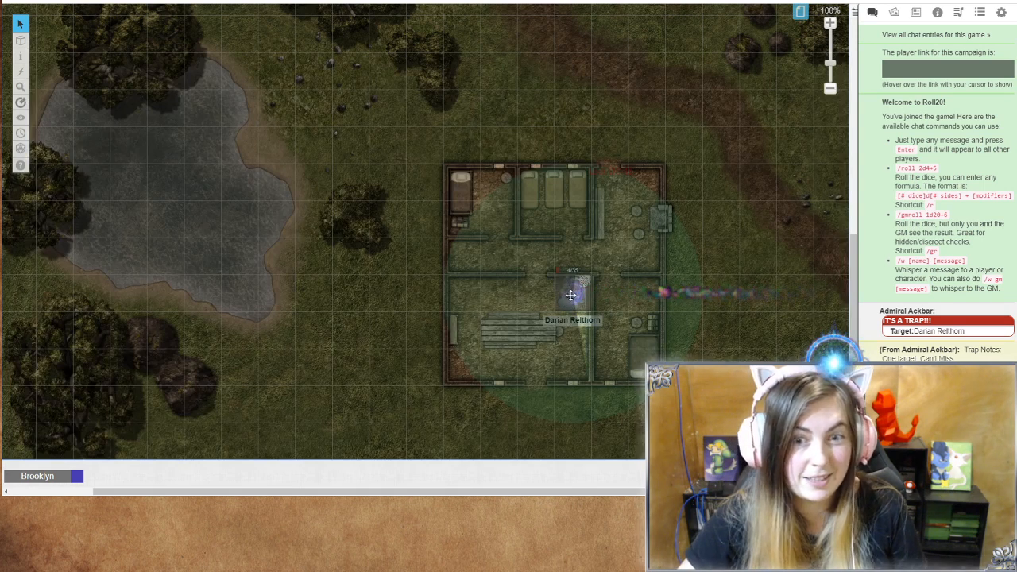
Step: Move the player character's token off the trap and onto it again, and return it to the grass north of the building
left_click_drag(570, 296, 520, 302)
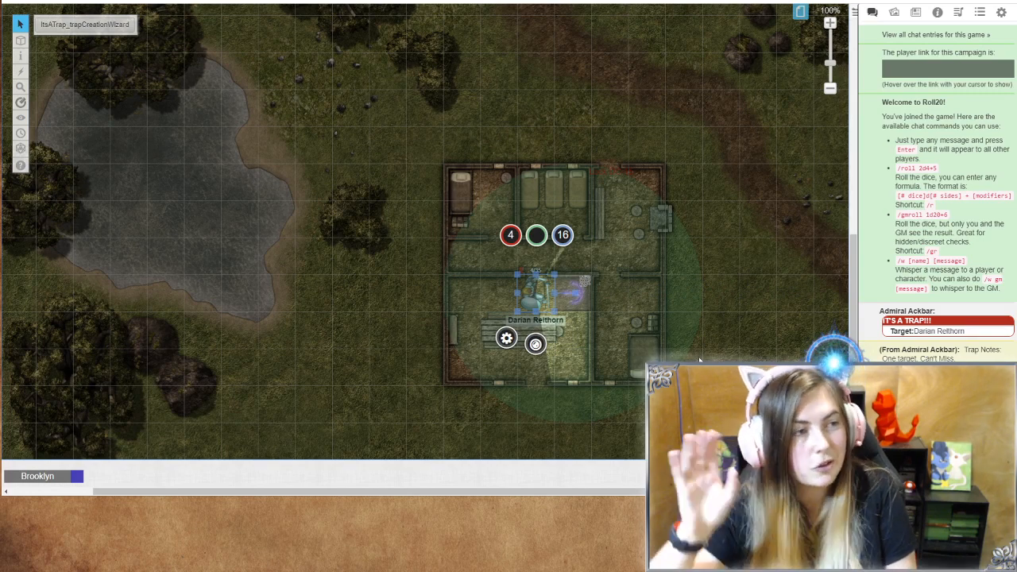
left_click_drag(520, 280, 556, 93)
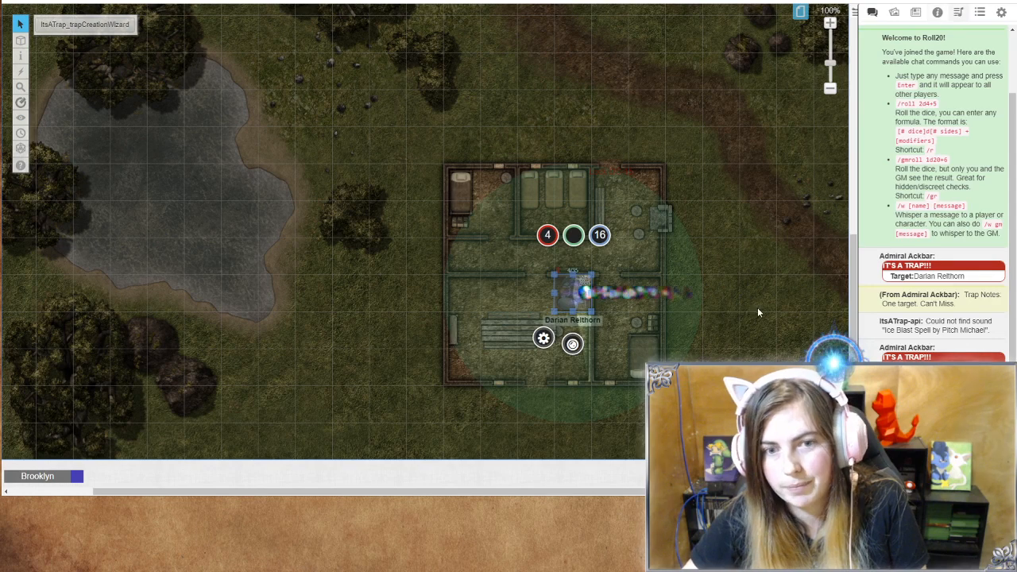
left_click_drag(563, 291, 520, 71)
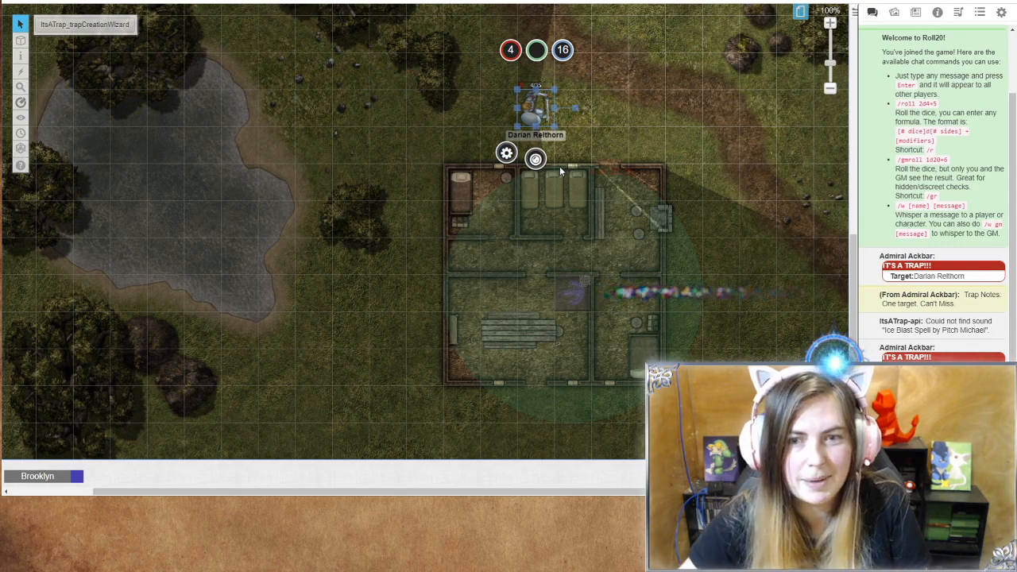
Step: Open the jukebox's audio manager and collapse the playlists from Mood type Music through Mountains & Volcanoes
left_click(957, 13)
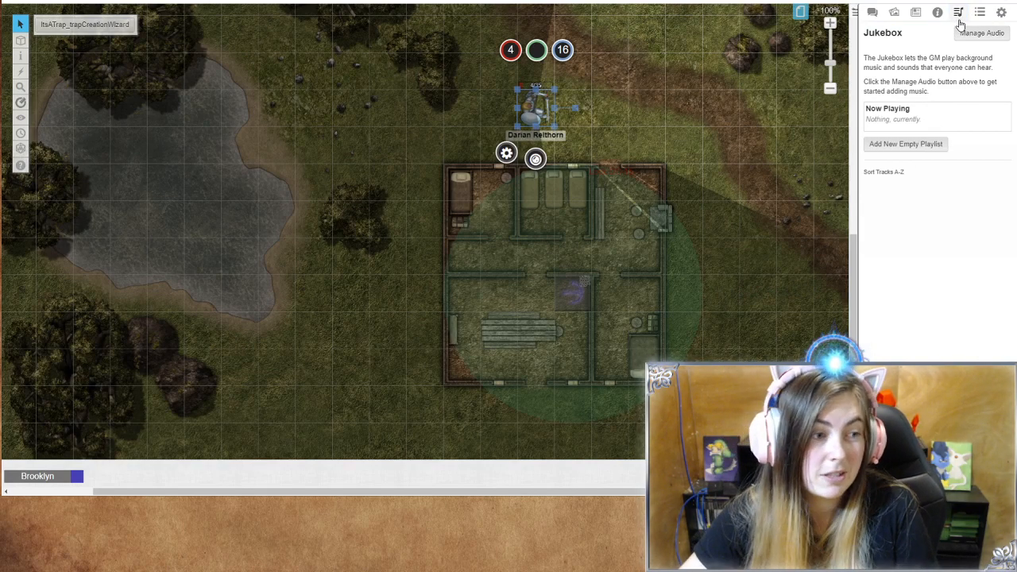
left_click(985, 35)
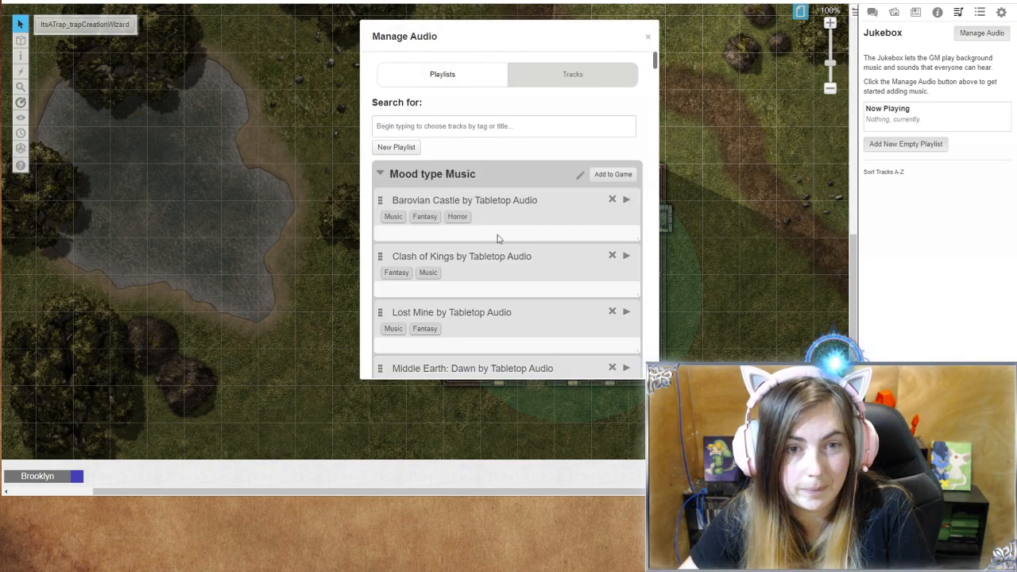
left_click(381, 175)
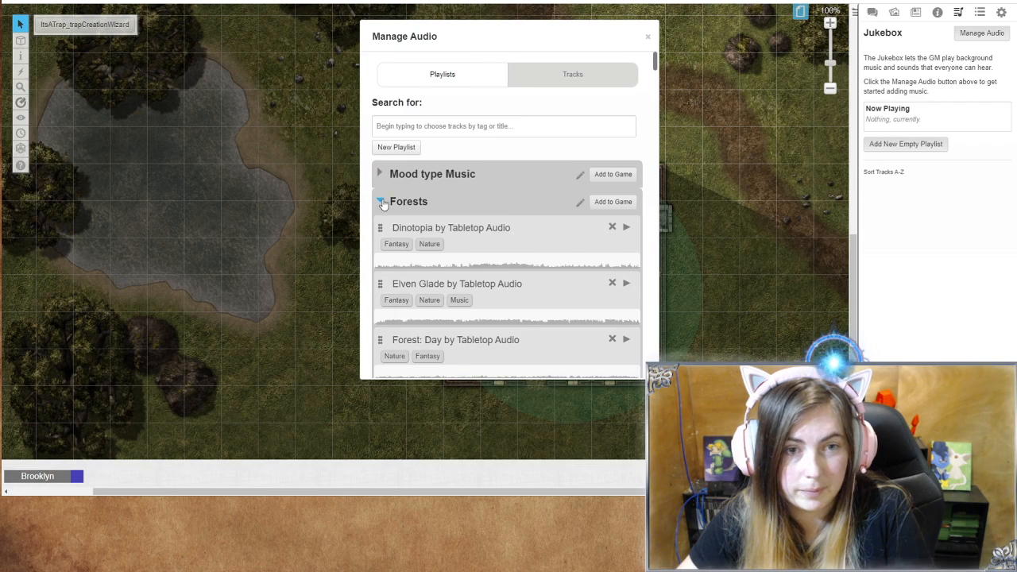
left_click(381, 203)
left_click(381, 229)
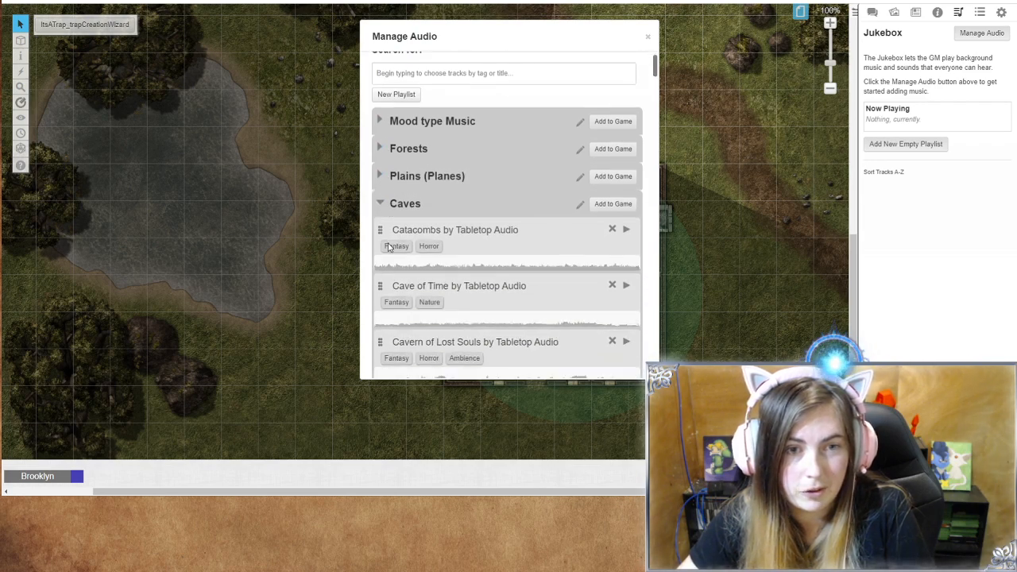
left_click(380, 203)
scroll(388, 235, "down", 1)
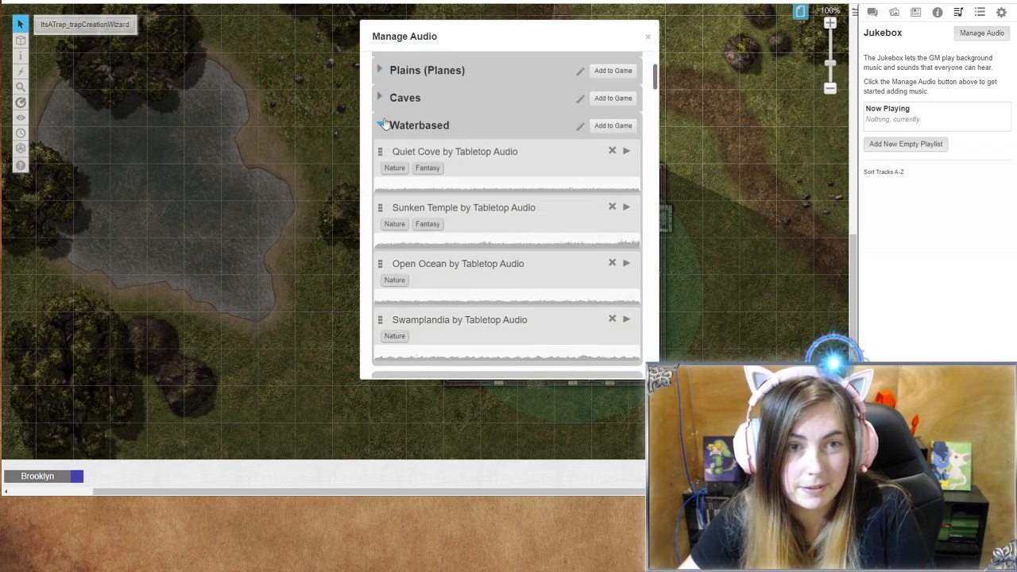
left_click(380, 125)
left_click(380, 152)
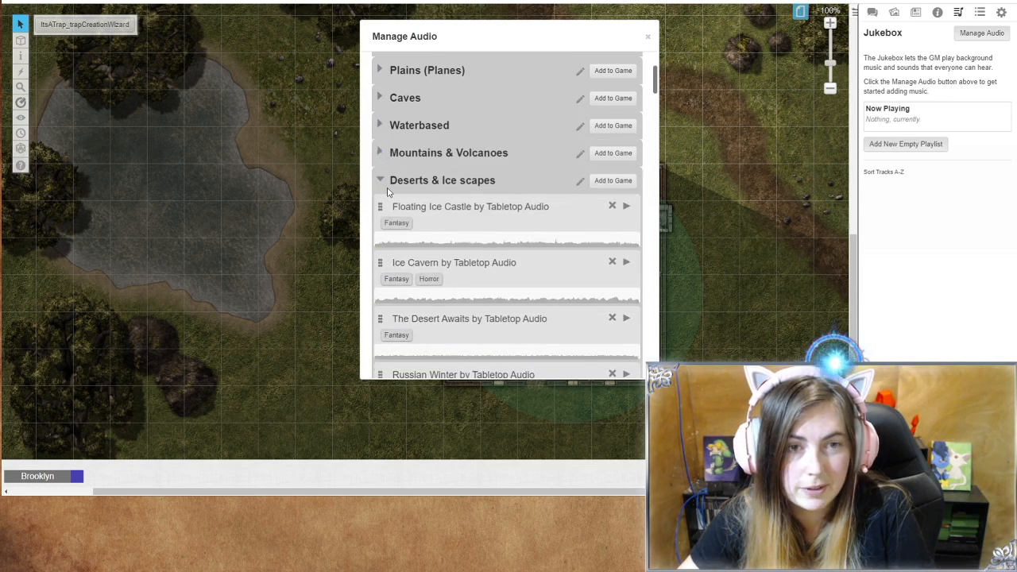
Step: Collapse the remaining playlists in the audio manager, from Deserts & Ice scapes through Dungeons
left_click(381, 192)
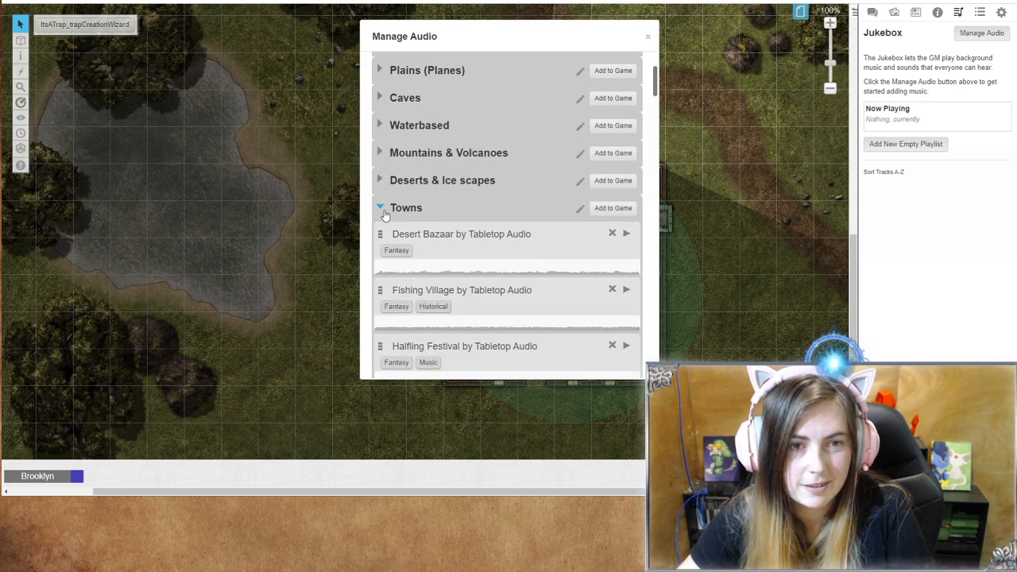
left_click(381, 208)
left_click(383, 236)
scroll(386, 242, "down", 1)
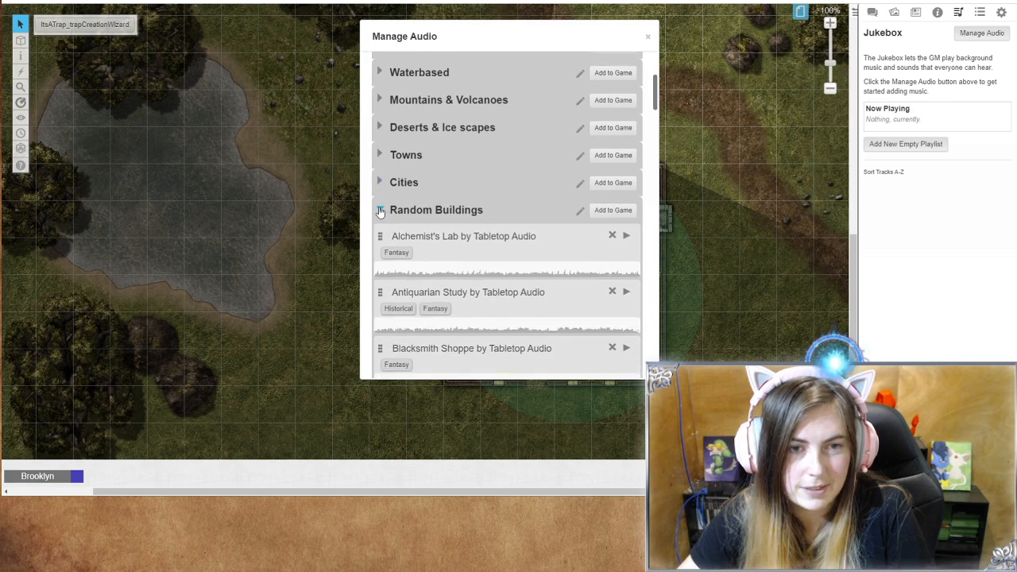
left_click(380, 210)
scroll(388, 215, "down", 2)
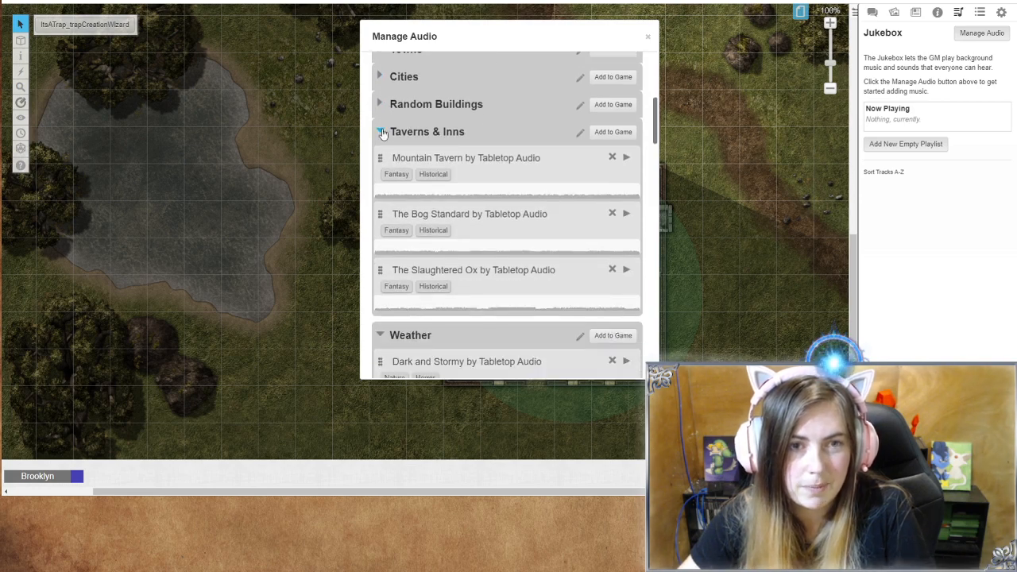
left_click(381, 132)
left_click(381, 160)
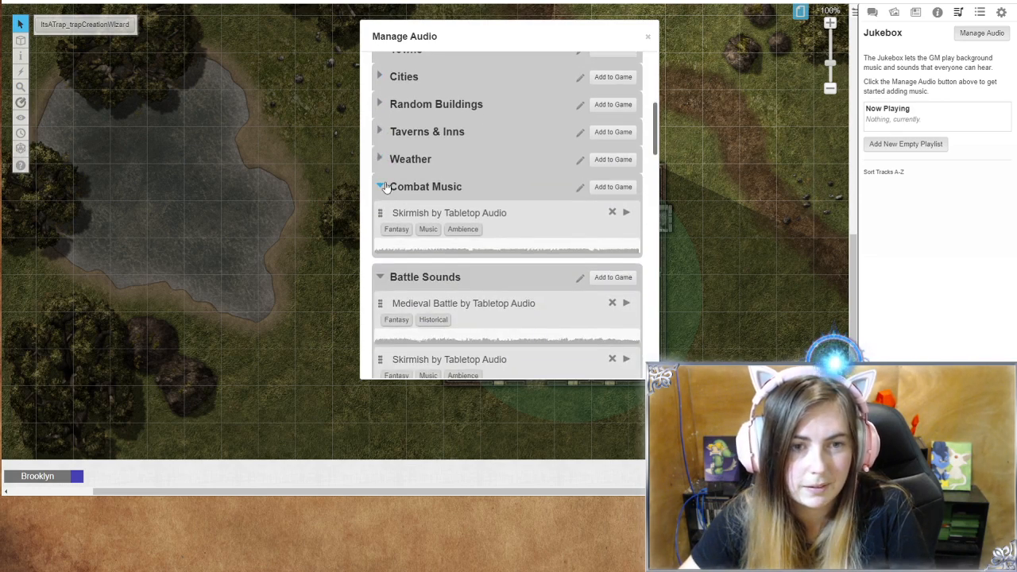
left_click(381, 187)
left_click(382, 214)
left_click(380, 242)
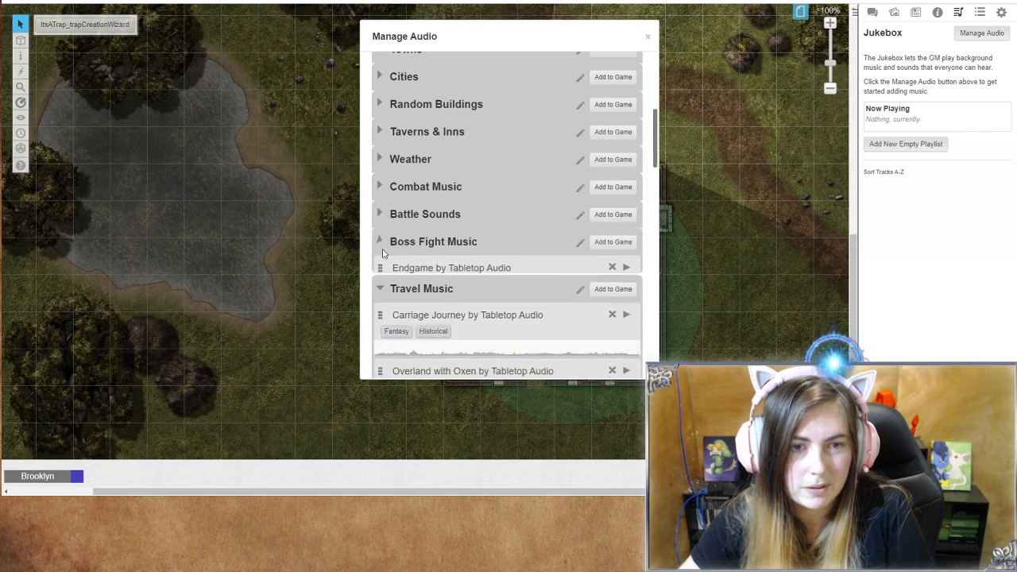
left_click(381, 269)
left_click(380, 297)
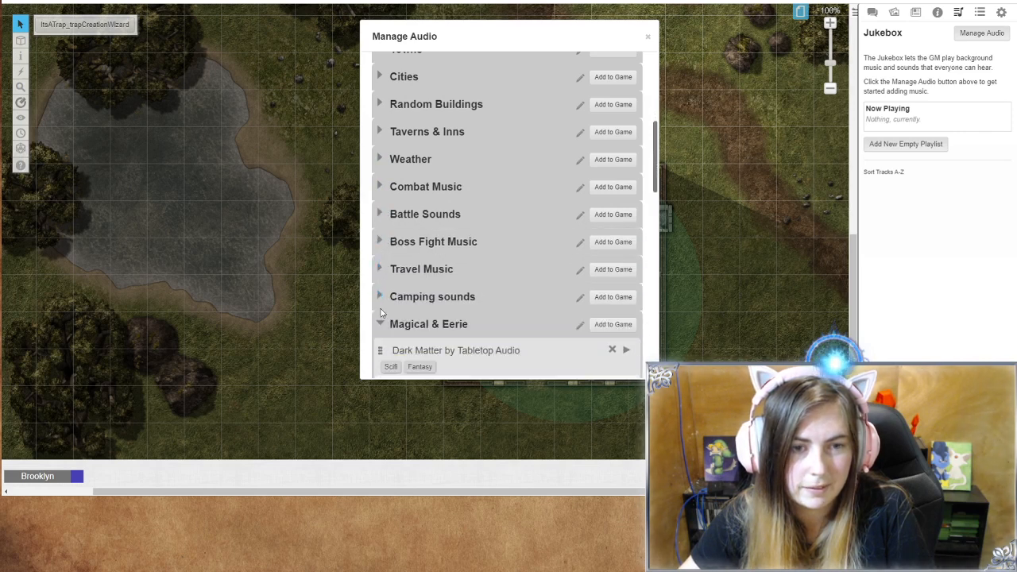
left_click(380, 326)
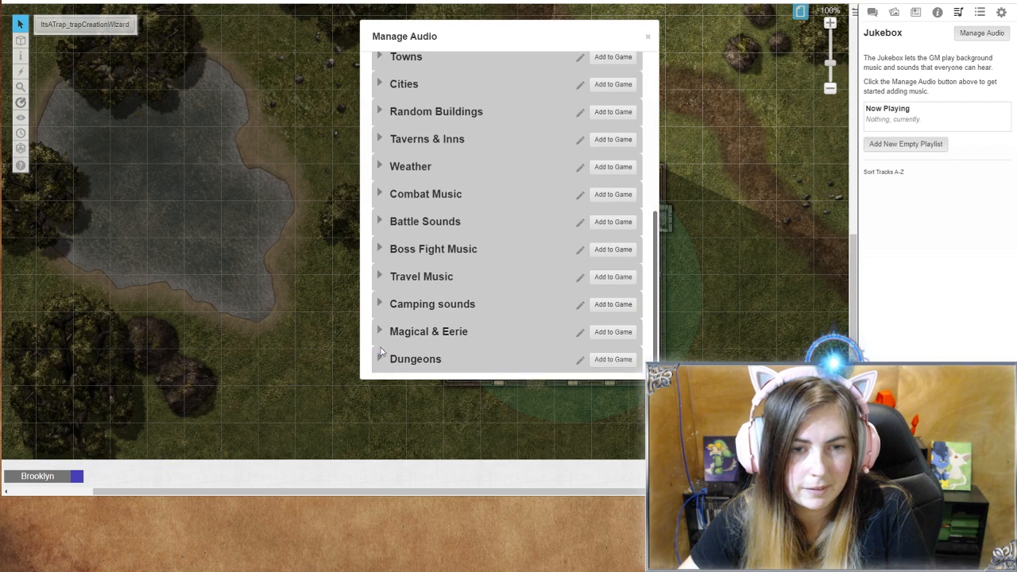
scroll(382, 361, "up", 5)
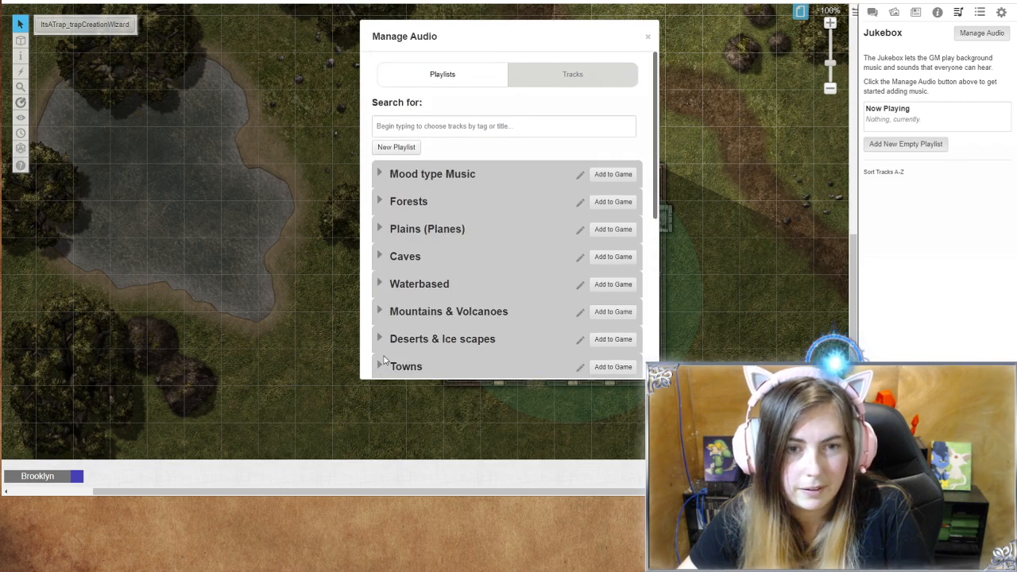
scroll(384, 360, "down", 5)
scroll(385, 359, "up", 3)
scroll(388, 359, "down", 3)
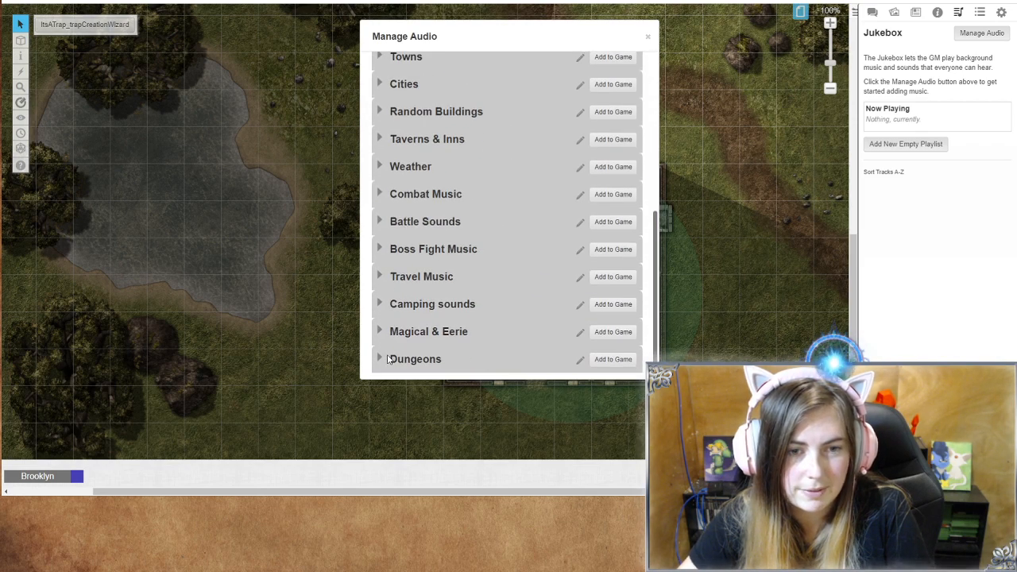
Step: Search the Tabletop Audio tracks for "ice" and look through the matching tracks
scroll(387, 359, "up", 5)
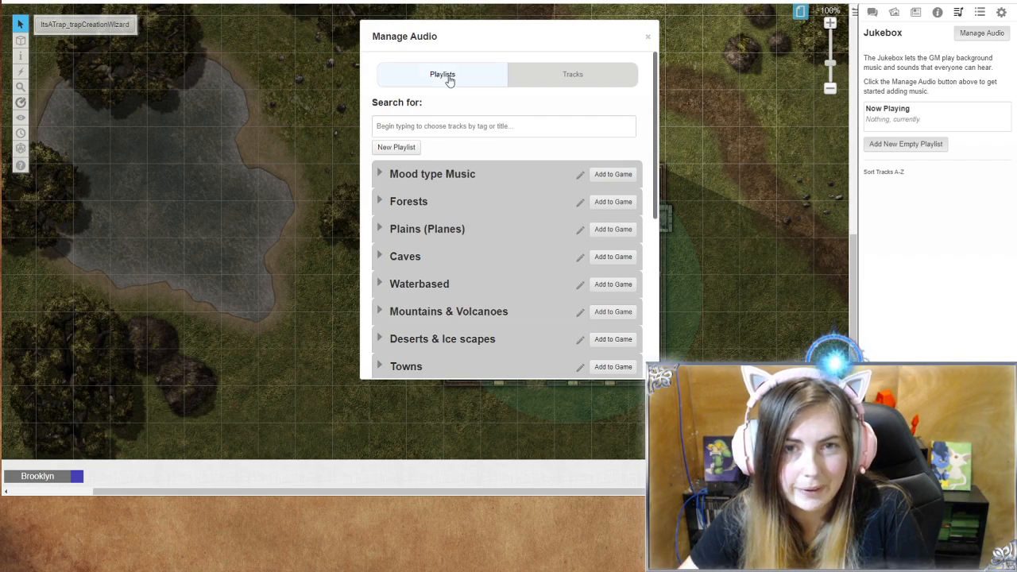
left_click(543, 76)
left_click(443, 101)
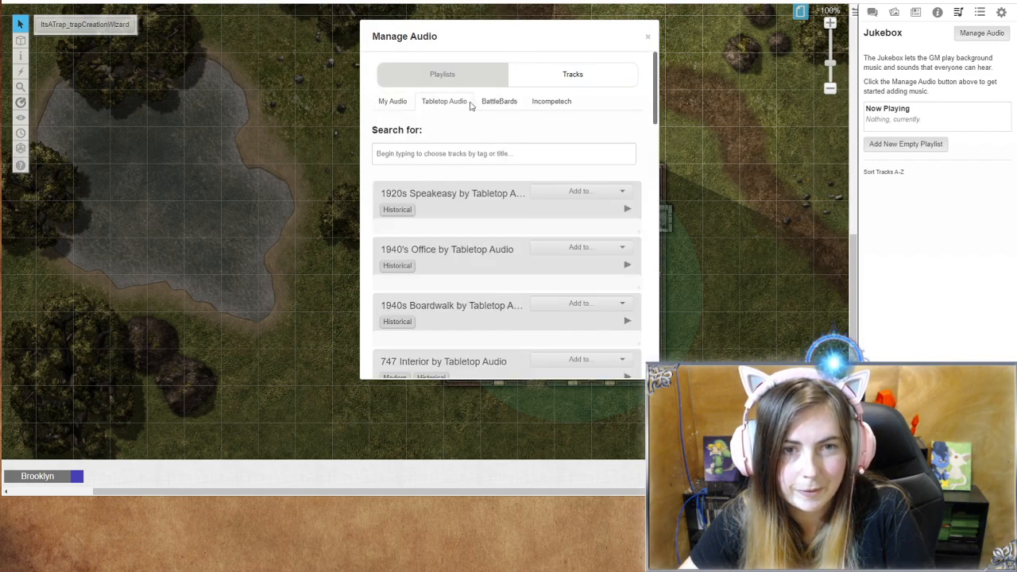
left_click(417, 153)
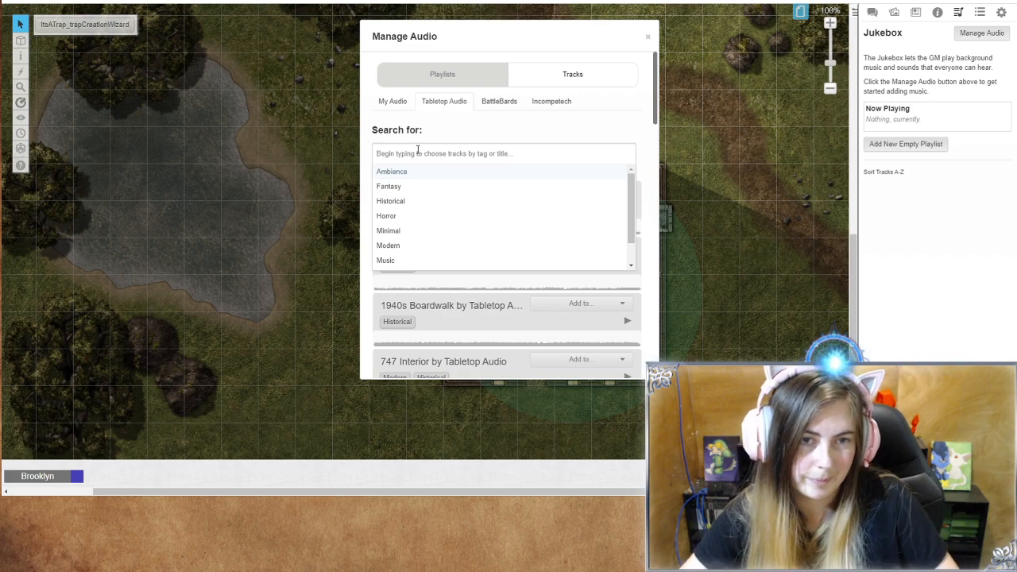
type("ice")
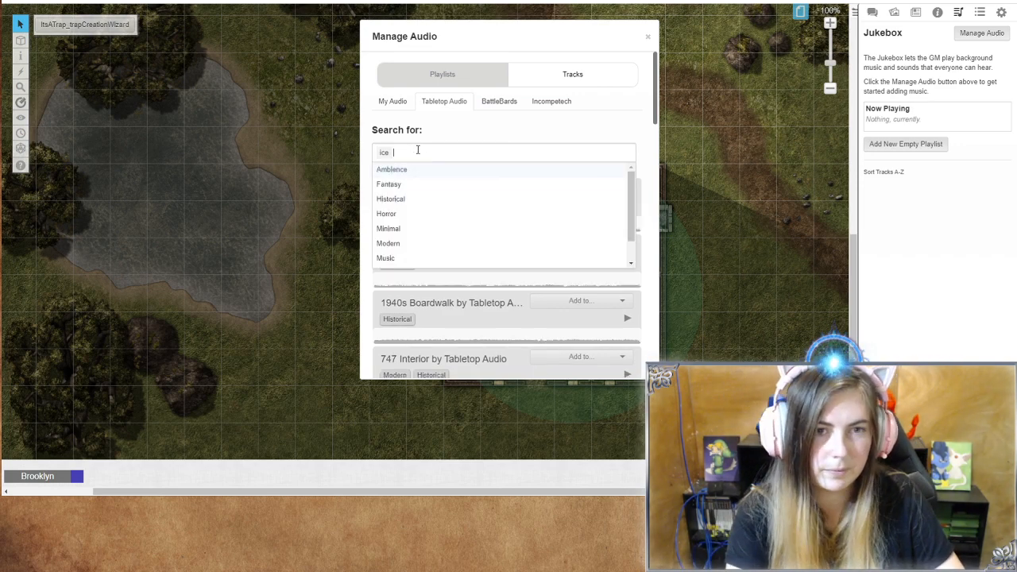
left_click(515, 131)
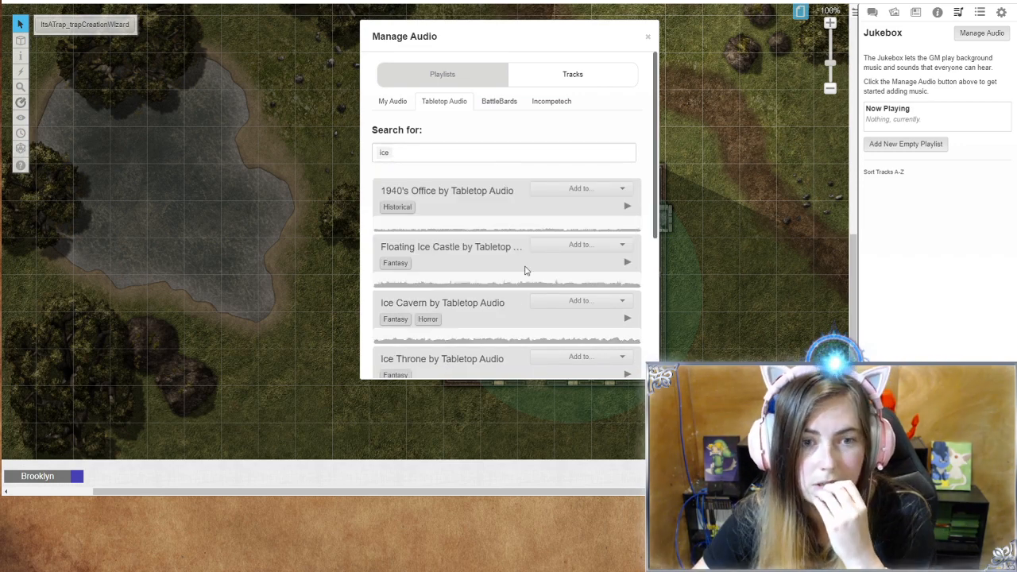
scroll(476, 308, "down", 5)
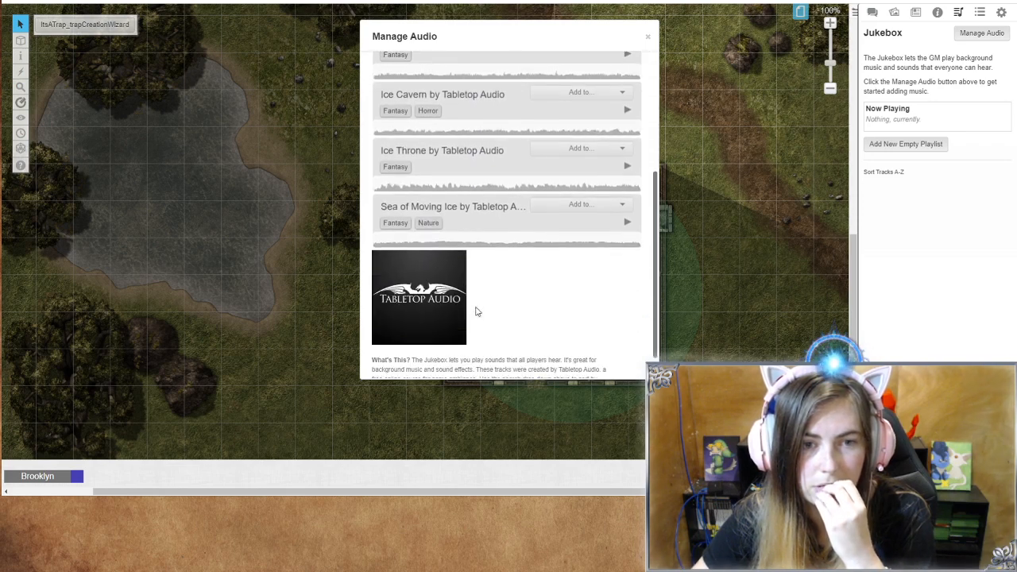
scroll(476, 311, "up", 4)
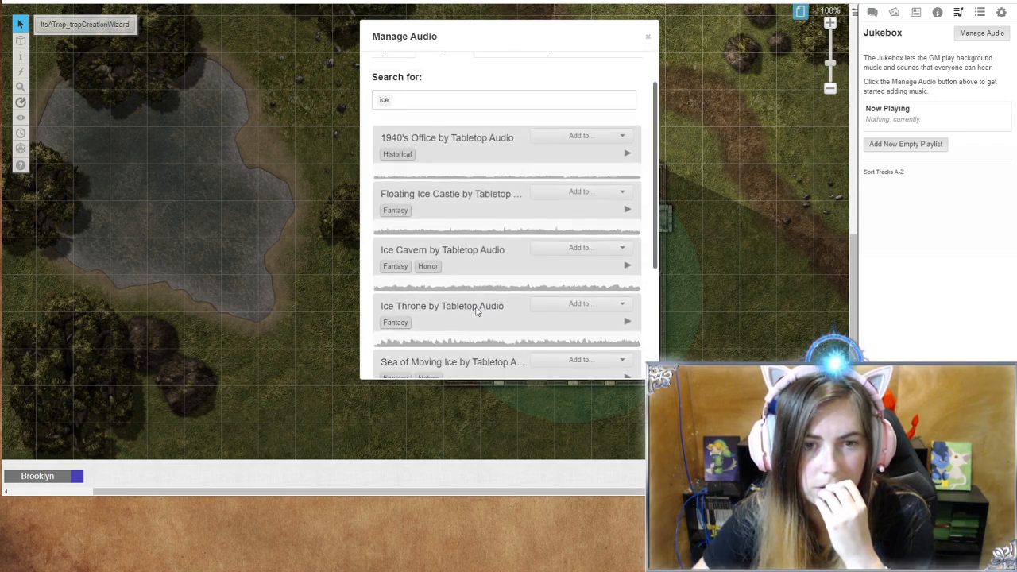
scroll(477, 310, "down", 1)
scroll(493, 238, "up", 4)
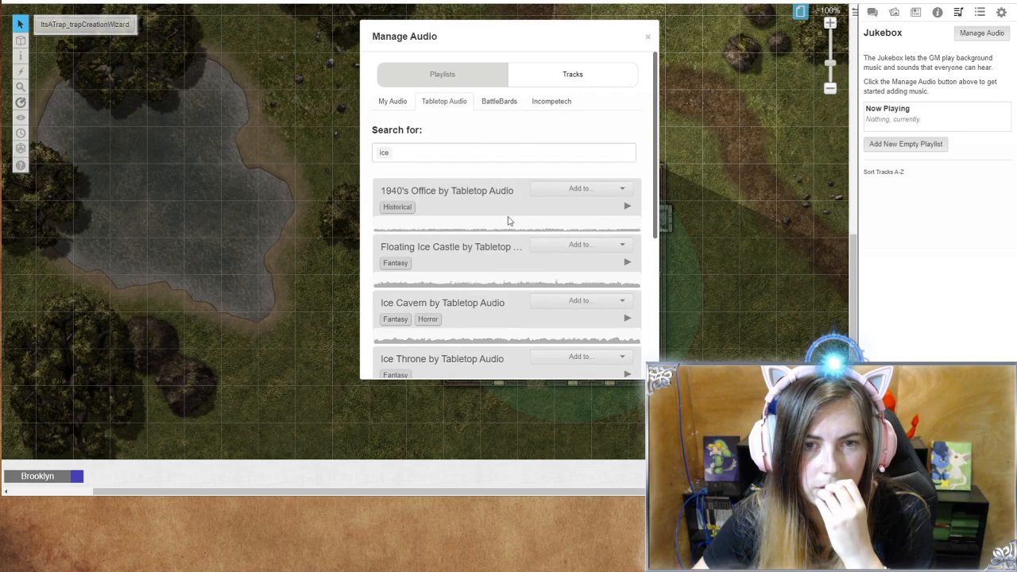
Step: Add the BattleBards track Arrow Trap Barrage by SidnSound to the game's jukebox and close the audio manager
left_click(500, 106)
scroll(477, 231, "down", 2)
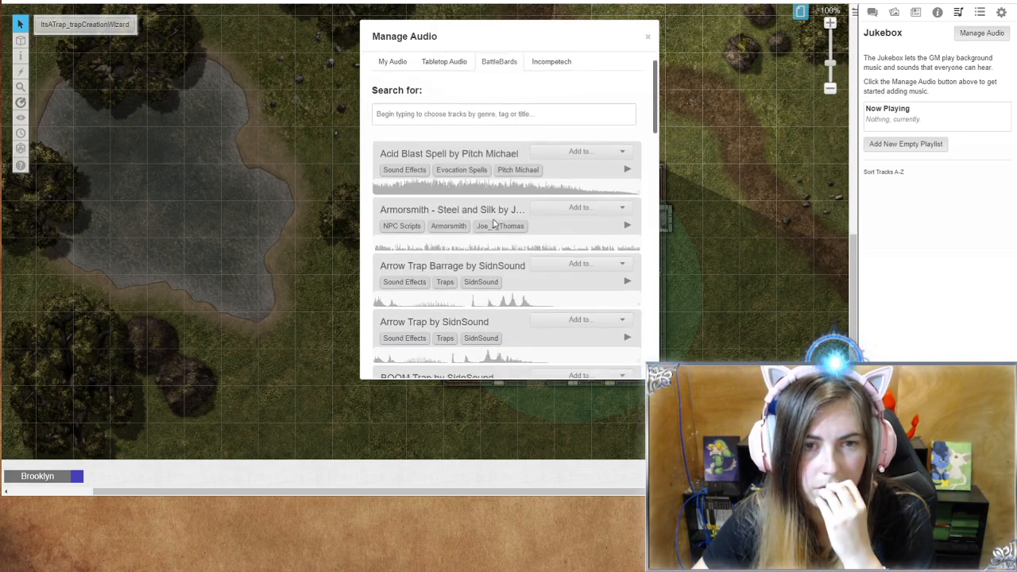
scroll(474, 237, "down", 2)
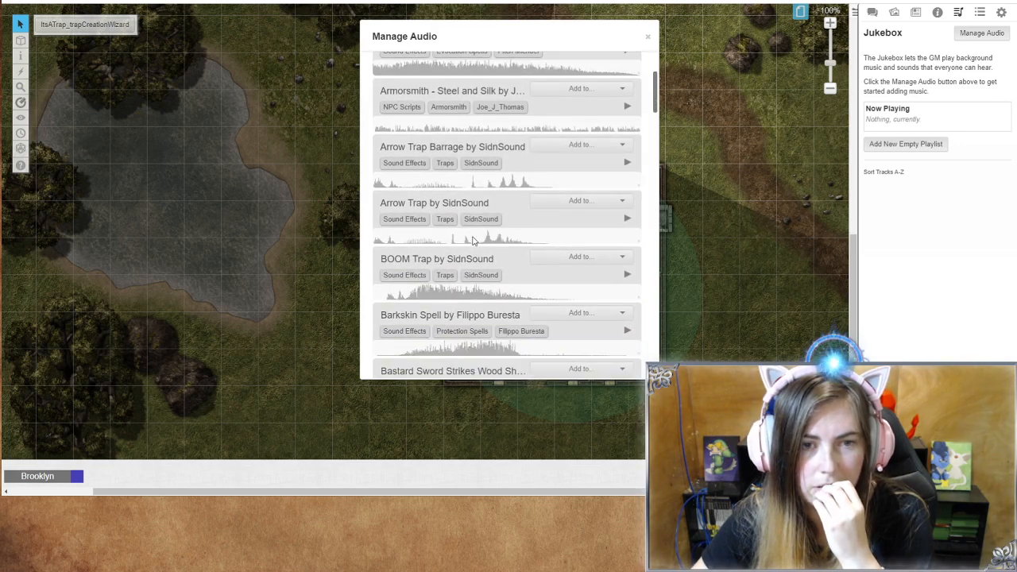
scroll(474, 240, "down", 6)
scroll(473, 240, "up", 10)
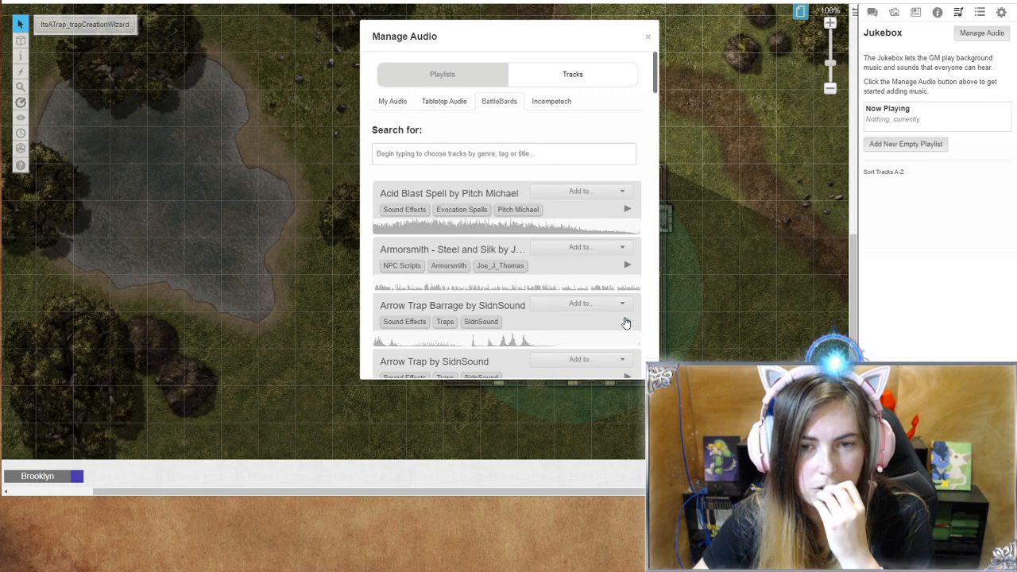
left_click(592, 304)
left_click(574, 320)
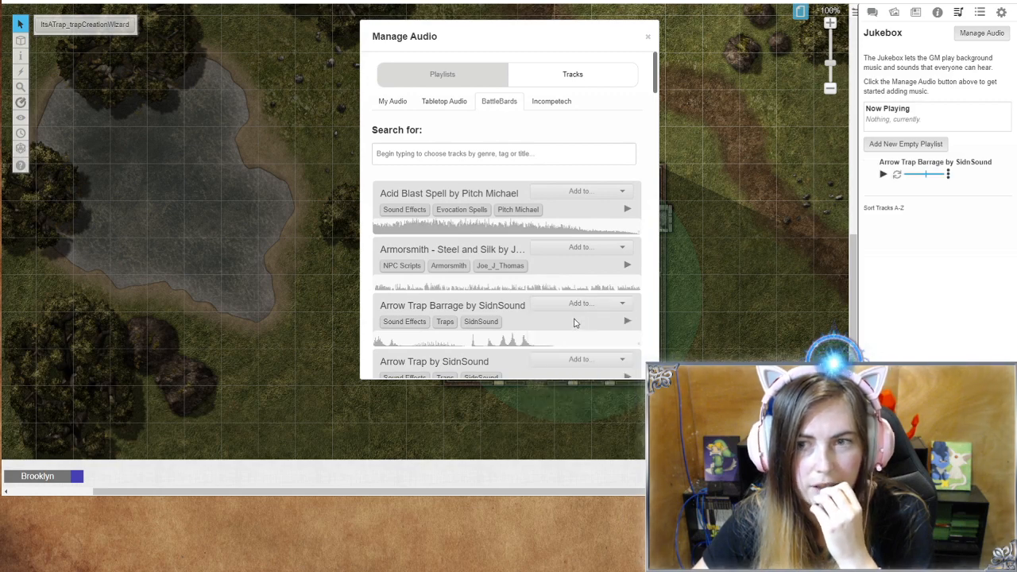
left_click(648, 38)
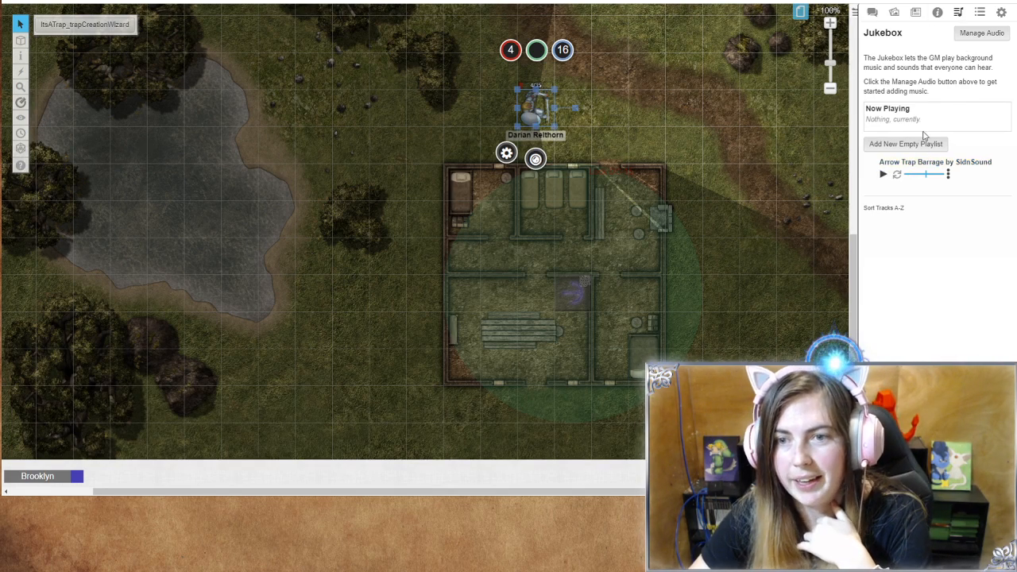
Step: Place stone_tile_26_1x1 from the purchased Game Props Traps & Tricks set three squares east and one north of the player character's token
left_click(917, 13)
left_click(890, 13)
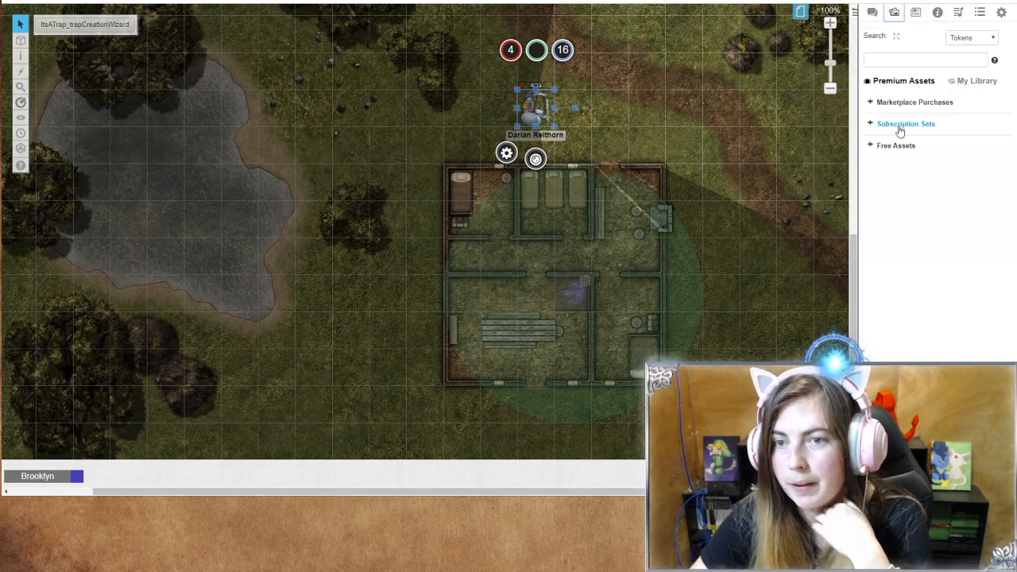
left_click(874, 102)
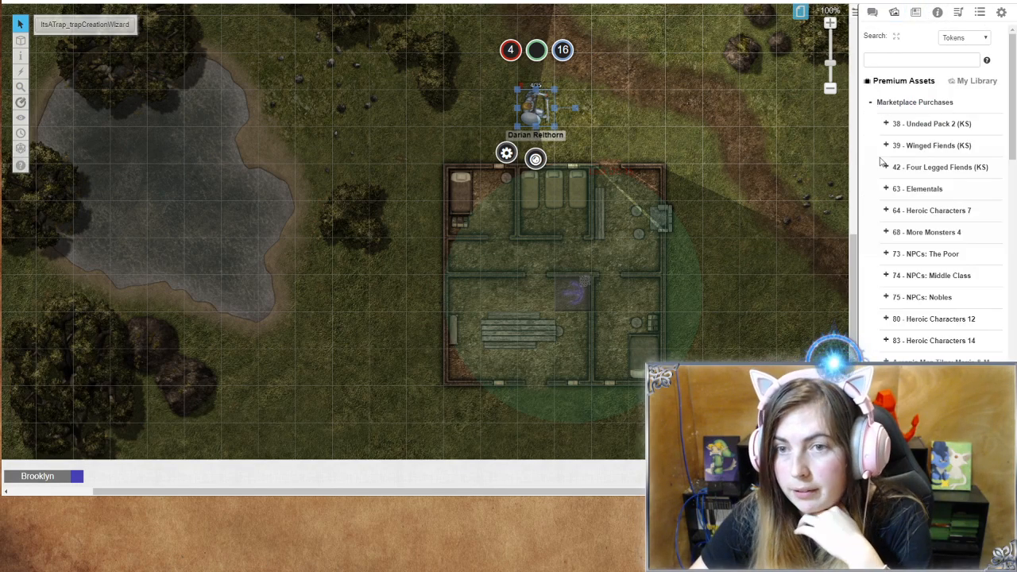
scroll(944, 342, "down", 10)
scroll(944, 342, "down", 1)
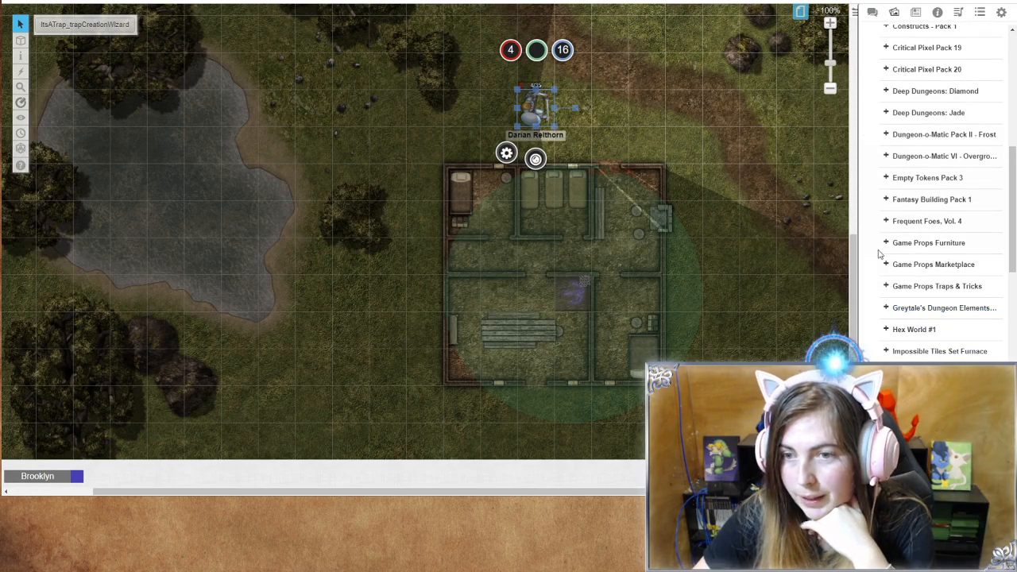
left_click(886, 286)
scroll(971, 309, "down", 2)
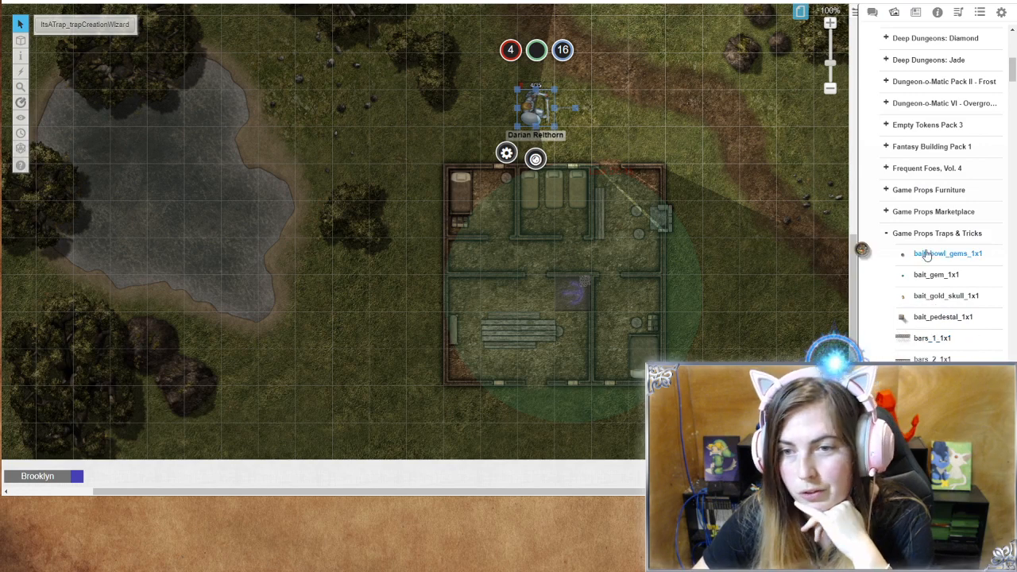
scroll(915, 291, "down", 3)
scroll(915, 291, "down", 8)
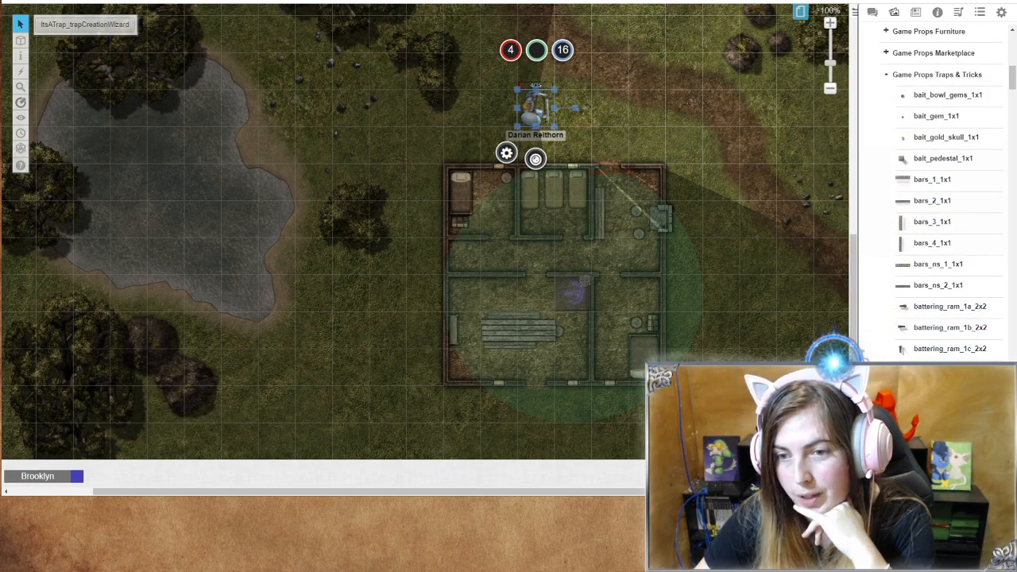
scroll(915, 290, "down", 15)
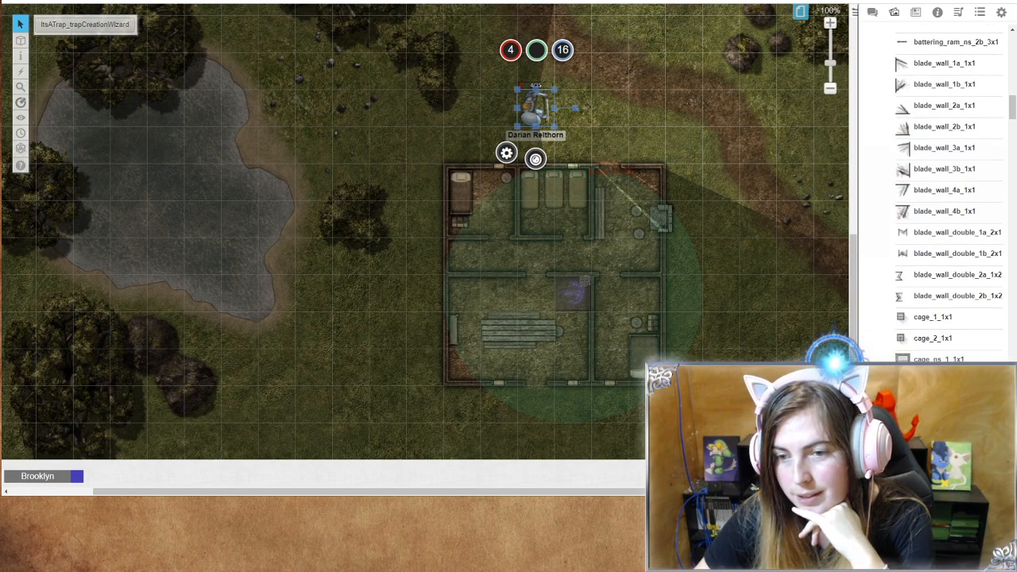
scroll(945, 199, "down", 20)
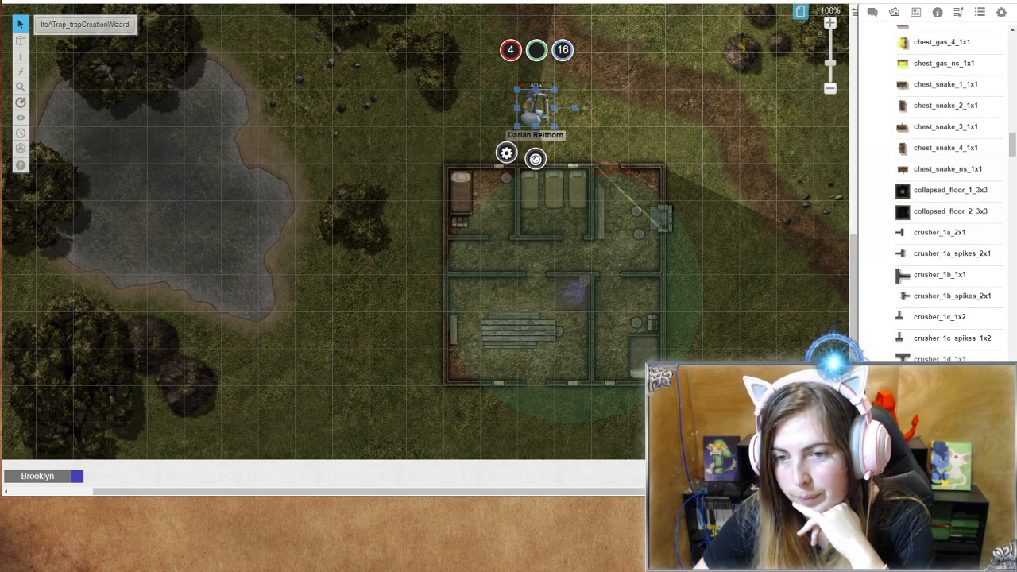
scroll(945, 199, "down", 20)
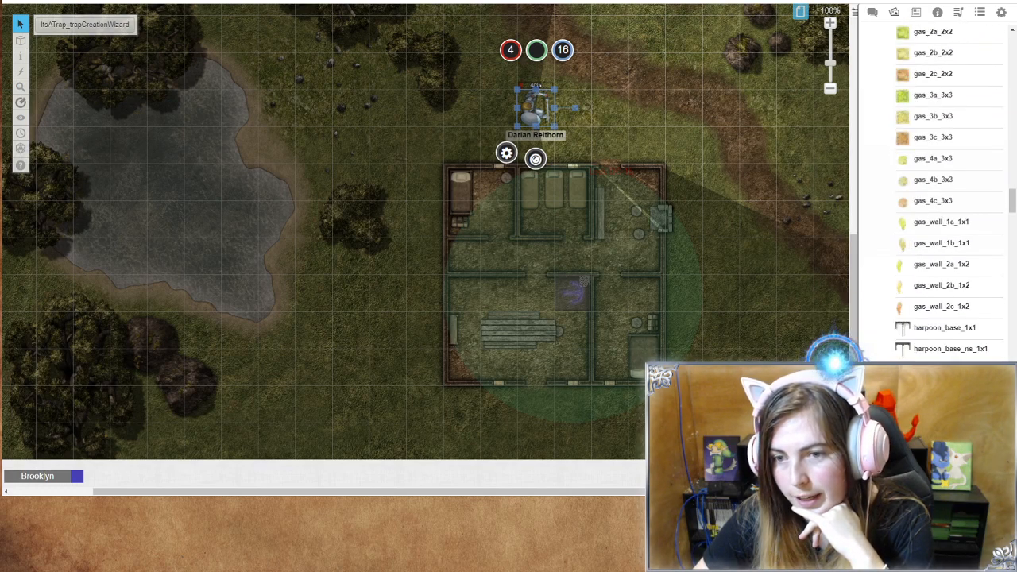
scroll(945, 199, "down", 20)
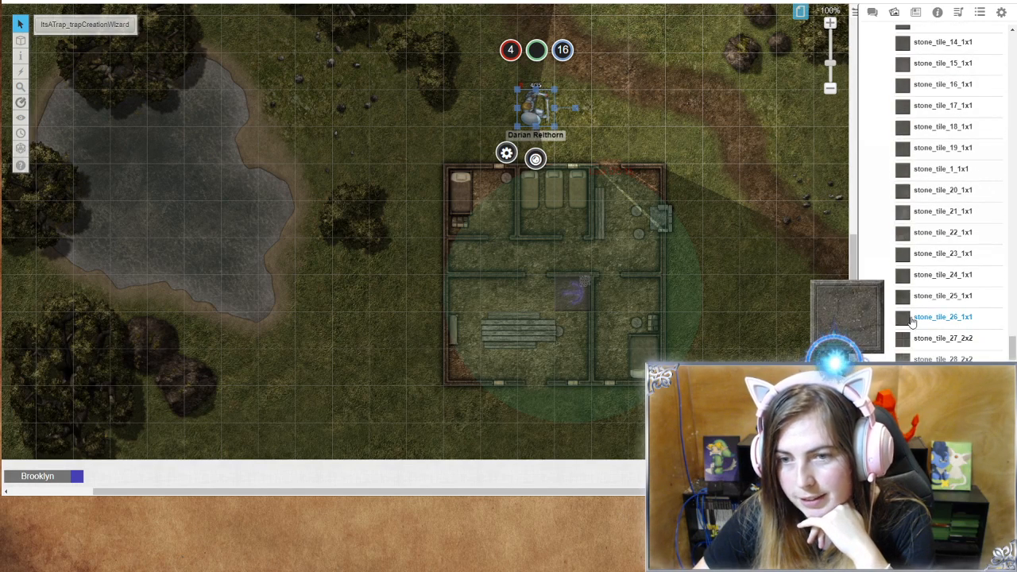
left_click_drag(912, 319, 651, 87)
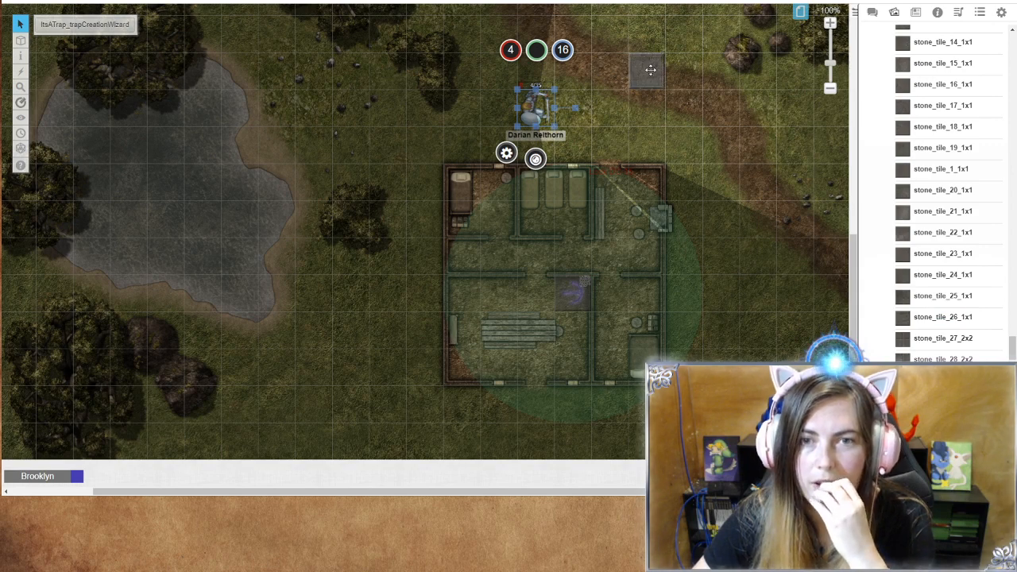
Step: Move the stone tile to the GM layer and make the GM Info Overlay layer active
right_click(649, 69)
mouse_move(691, 52)
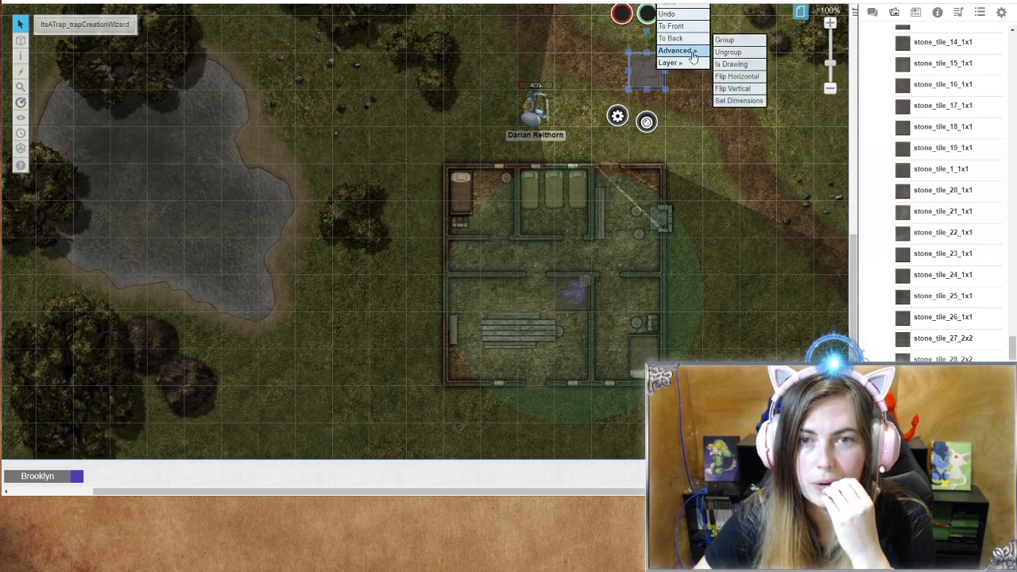
left_click(735, 76)
left_click(21, 40)
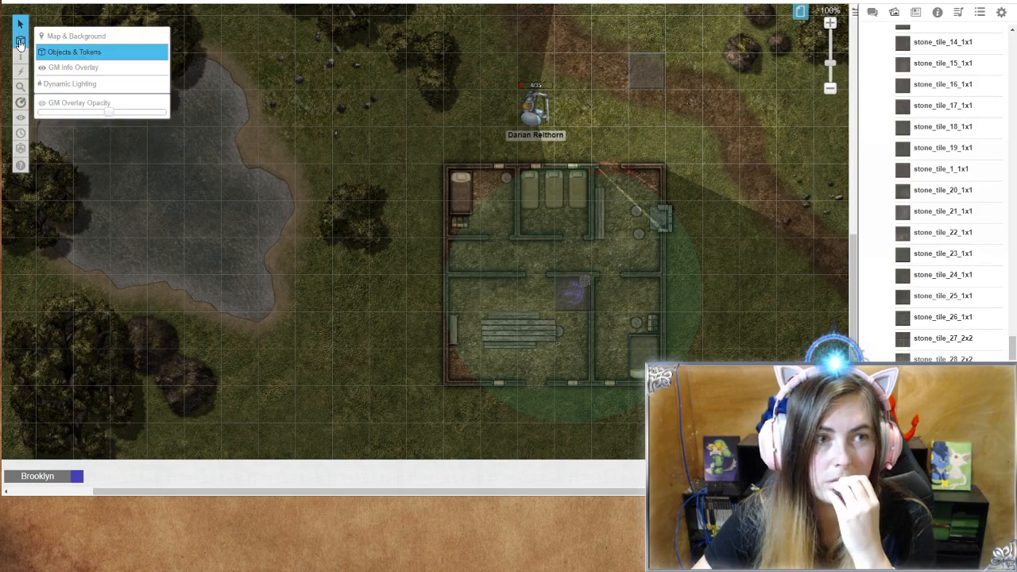
left_click(73, 67)
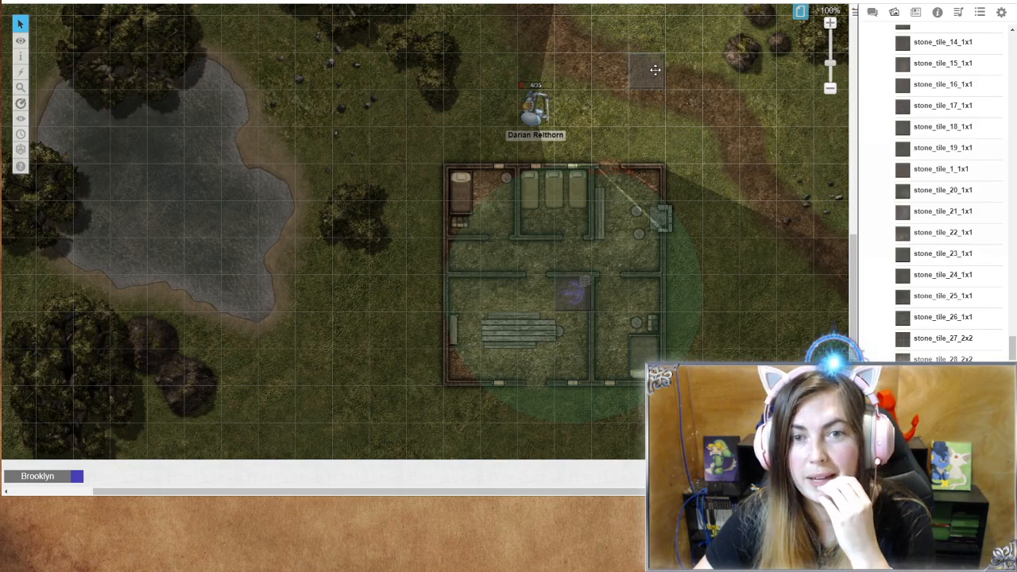
Step: Move the stone tile onto the player character token's row, two squares east of the token
left_click(654, 69)
left_click_drag(655, 70, 618, 107)
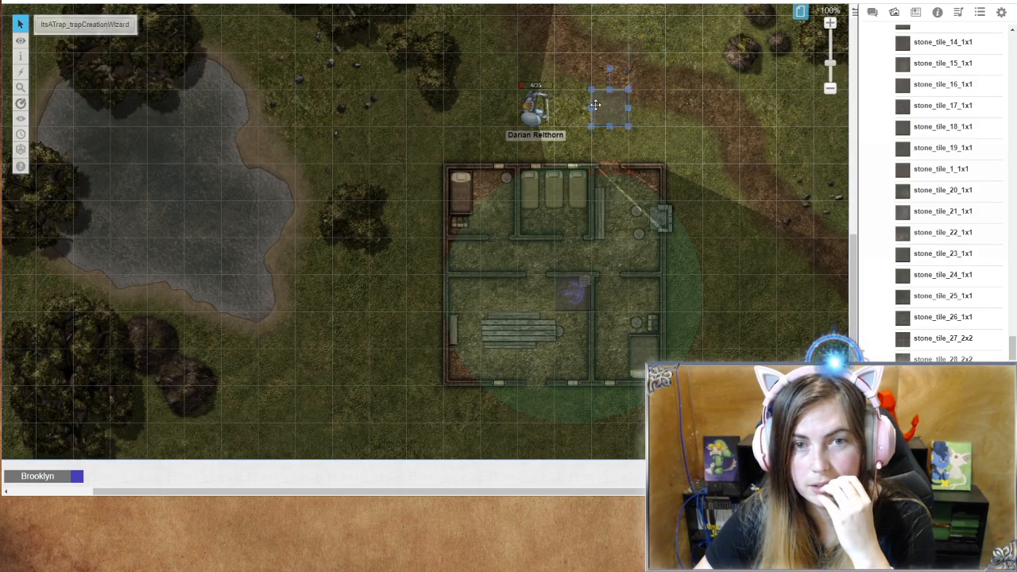
left_click(542, 121)
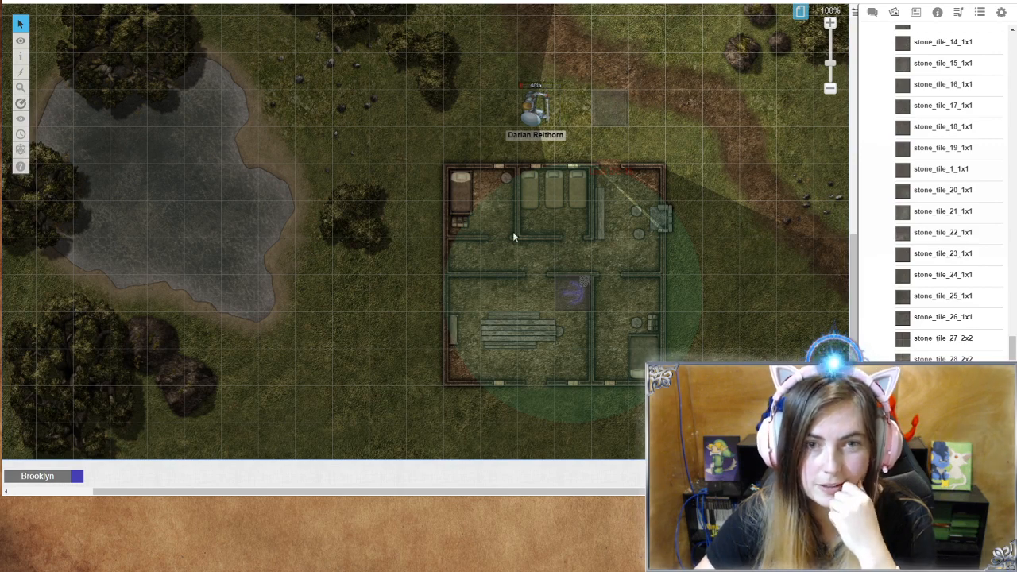
left_click_drag(410, 75, 566, 163)
Step: Run the ItsATrap_trapCreationWizard macro on the stone tile and bring up its trap configuration in the chat
left_click(620, 118)
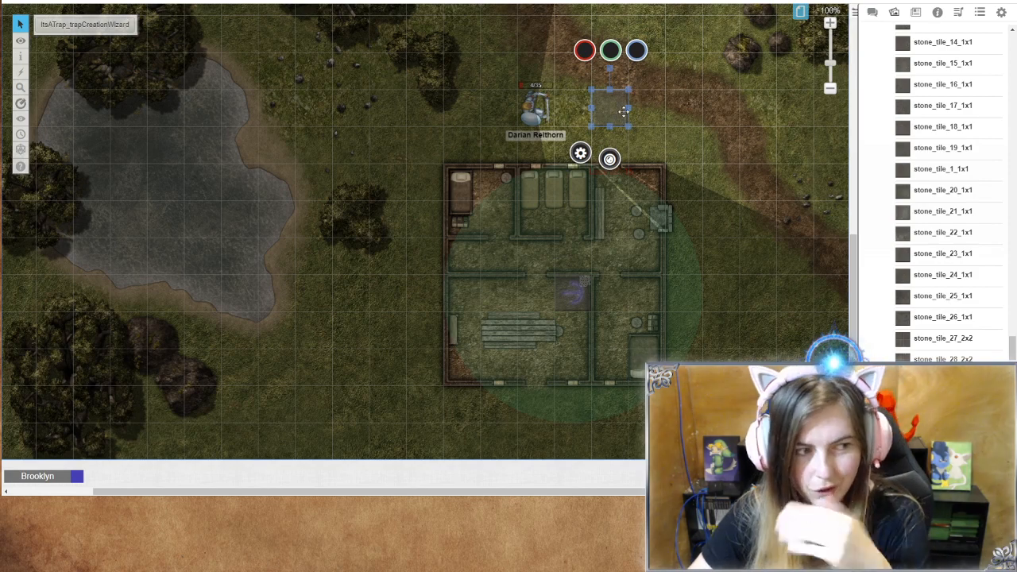
left_click(872, 12)
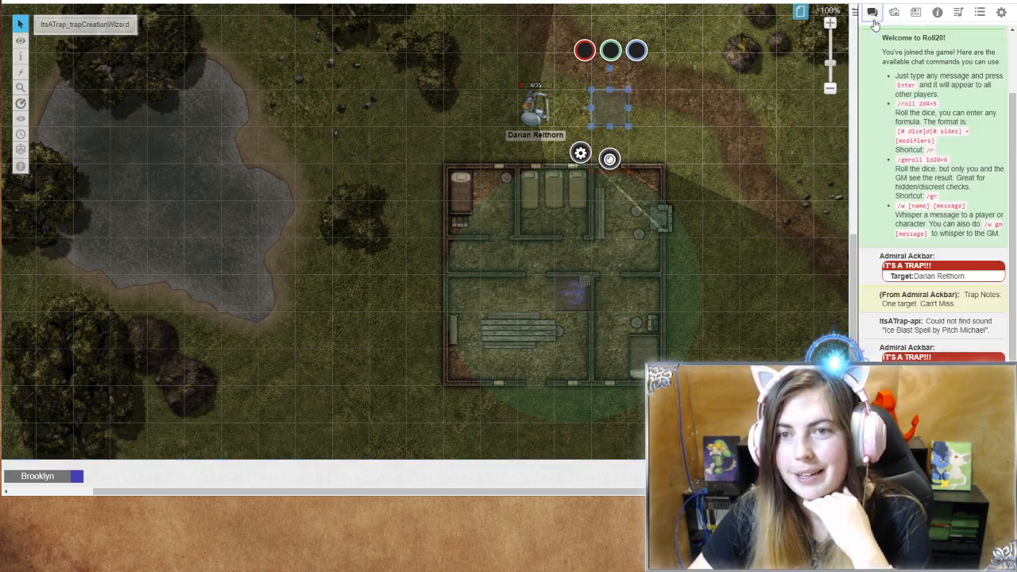
left_click(92, 26)
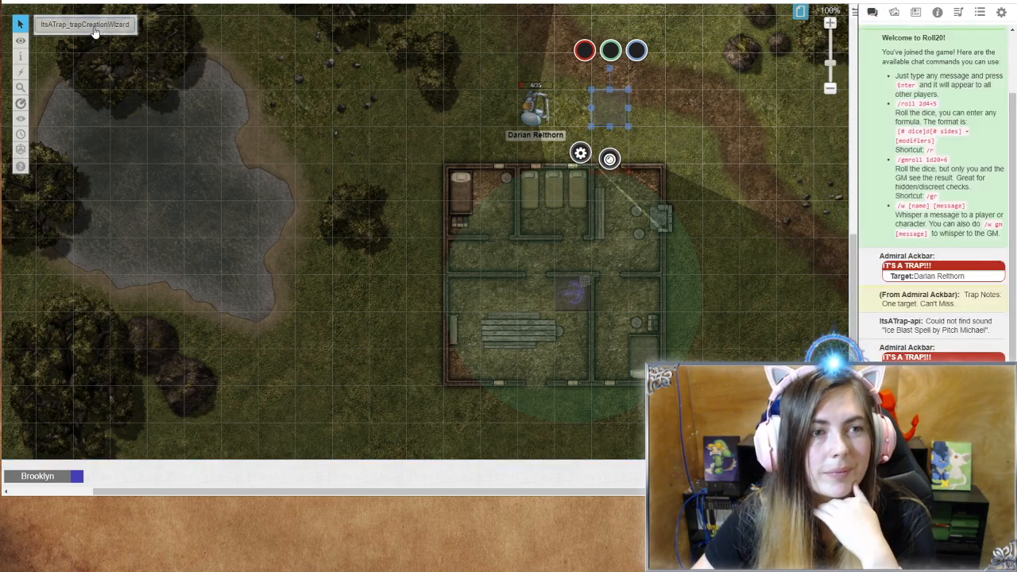
scroll(961, 342, "up", 5)
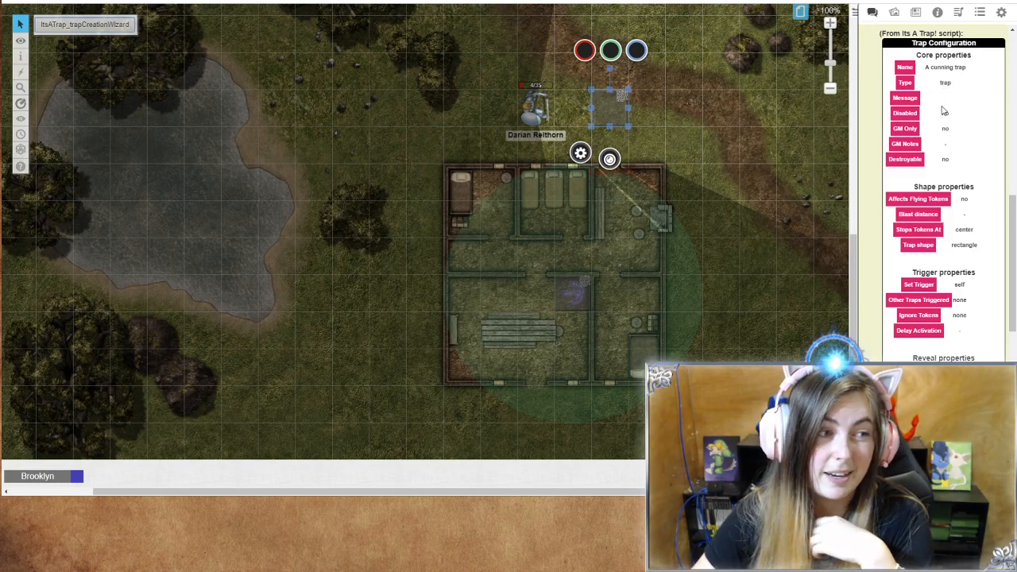
Step: Set the trap's GM Notes to "The GM is awesome"
left_click(912, 146)
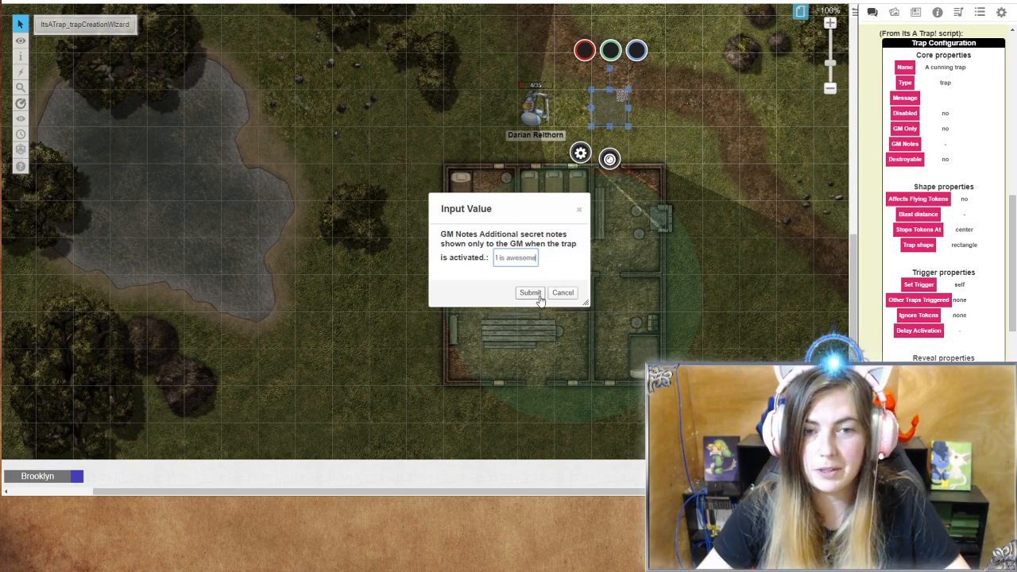
key("Return")
scroll(944, 316, "down", 8)
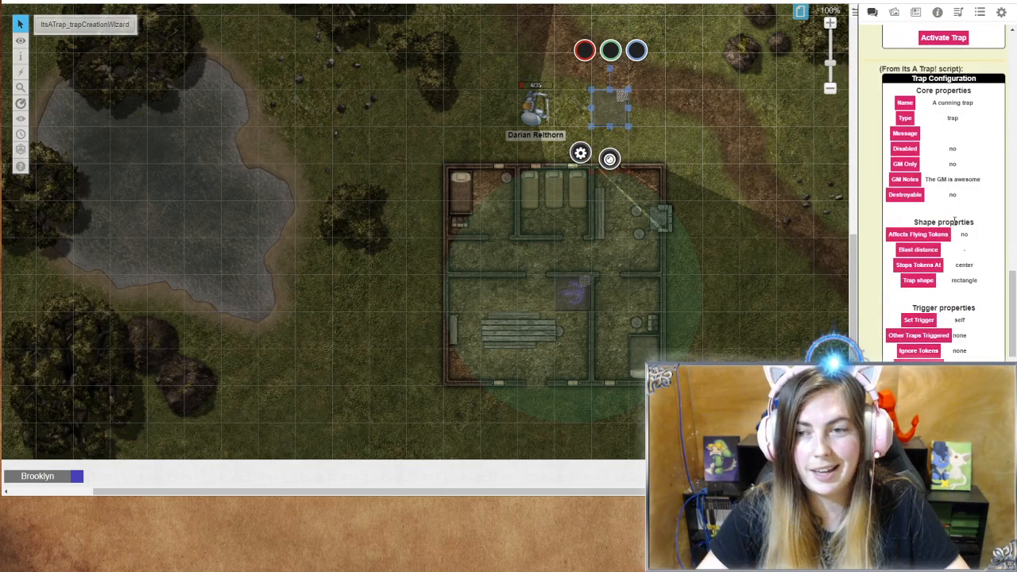
scroll(953, 223, "down", 4)
scroll(952, 223, "up", 4)
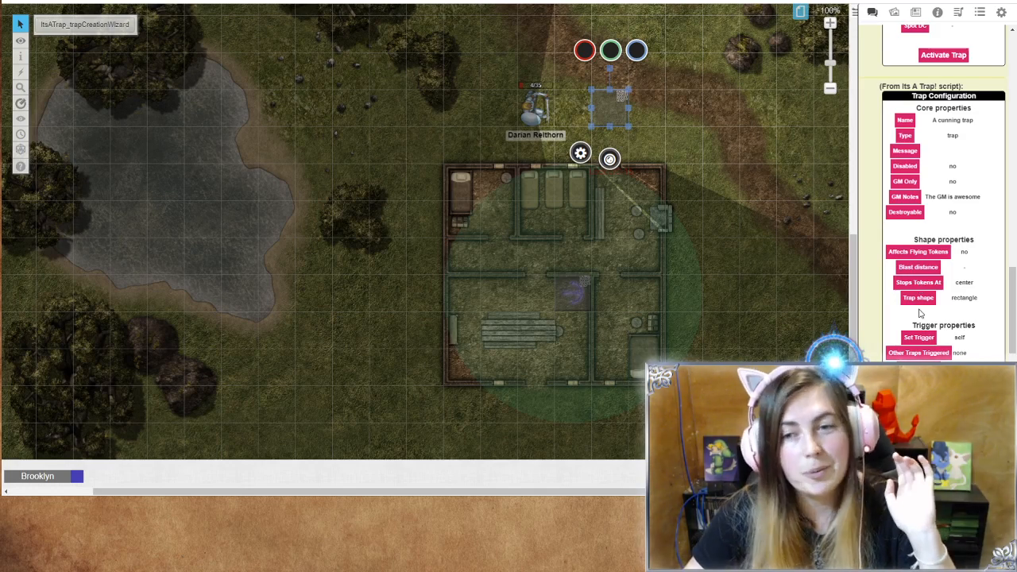
left_click(925, 253)
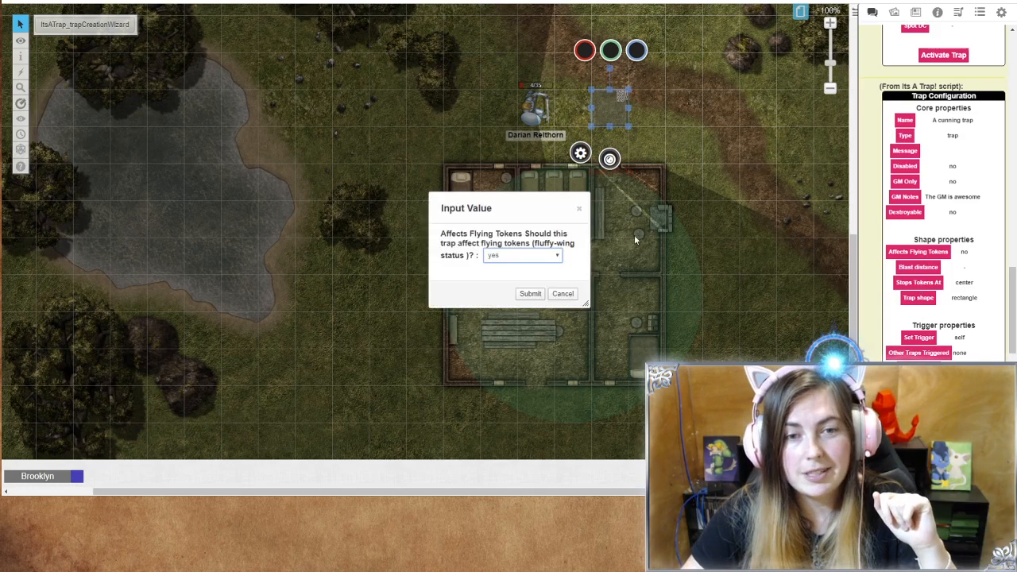
left_click(583, 210)
left_click(568, 293)
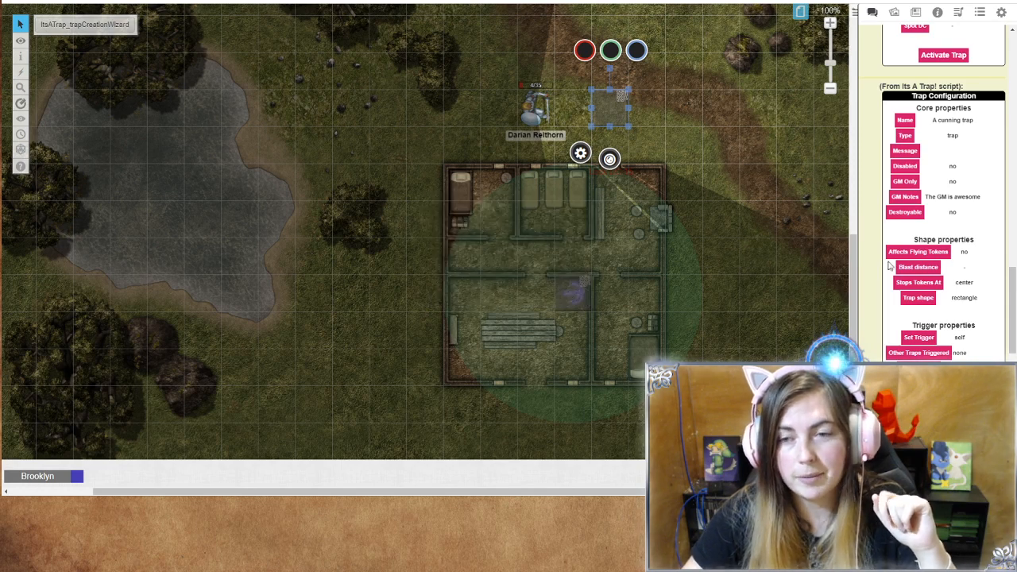
Step: Set the trap's shape properties to a blast distance of 5, stopping tokens at the center, and a circle shape
left_click(917, 216)
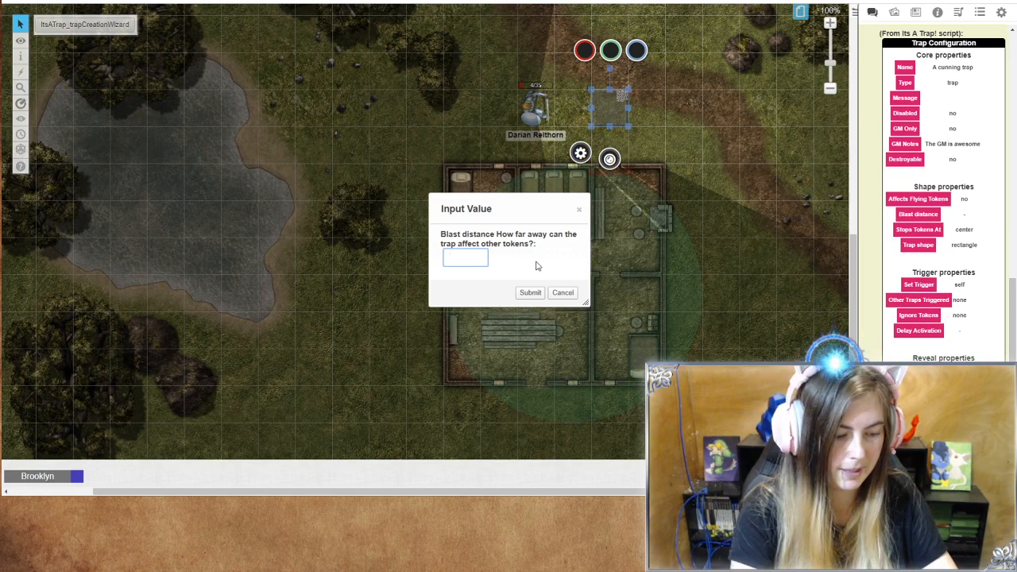
key("Return")
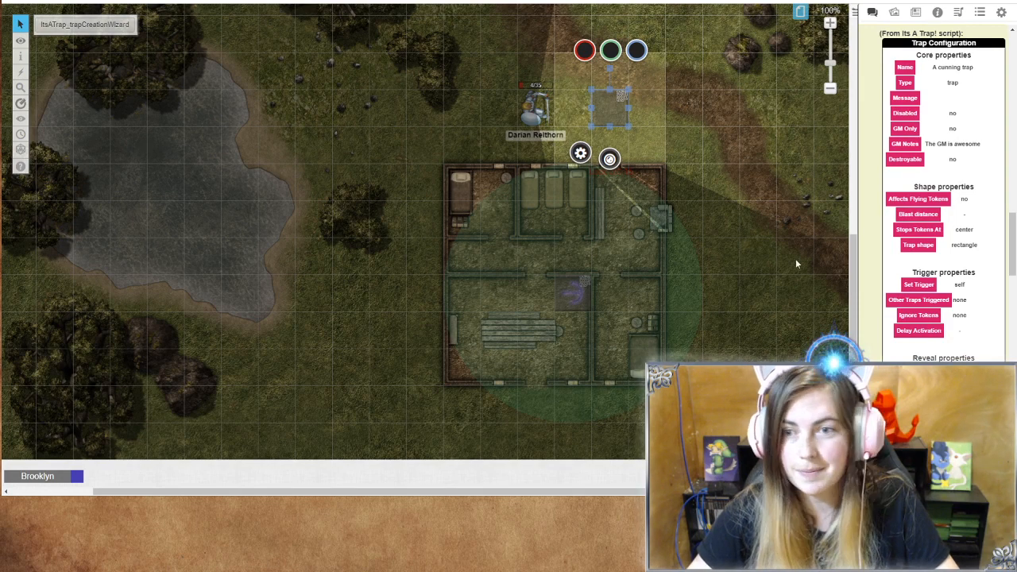
left_click(918, 229)
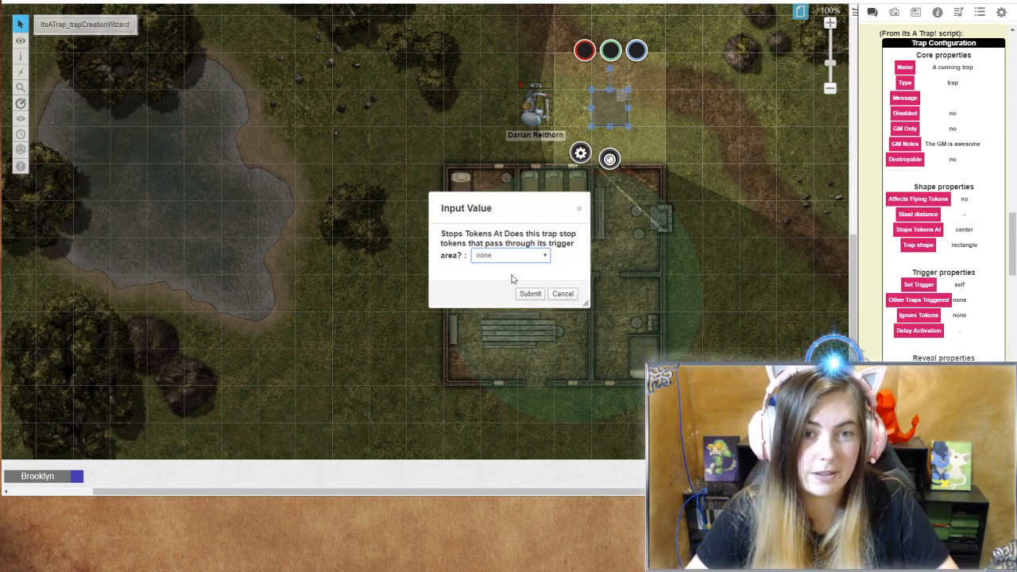
left_click(530, 293)
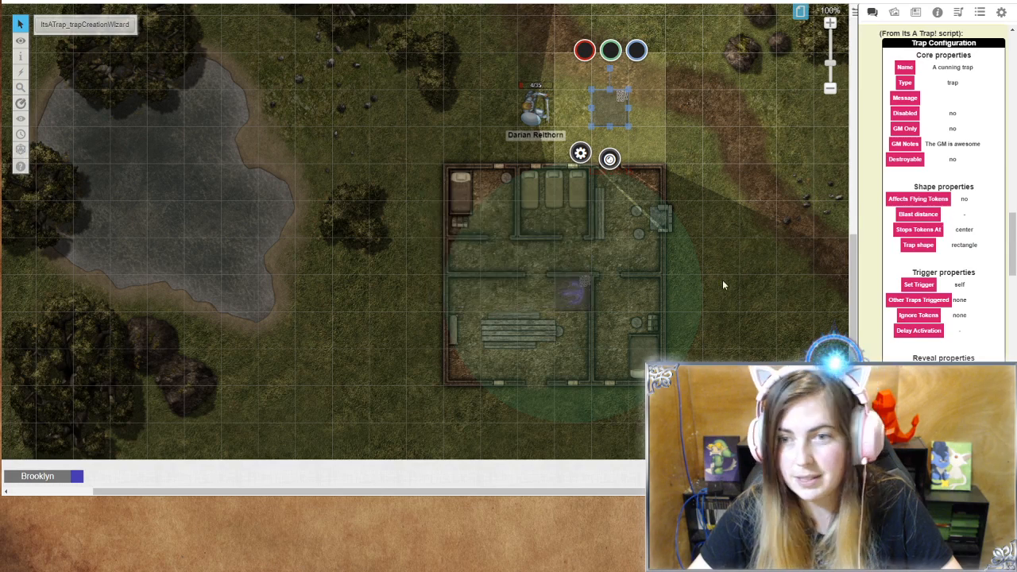
left_click(918, 246)
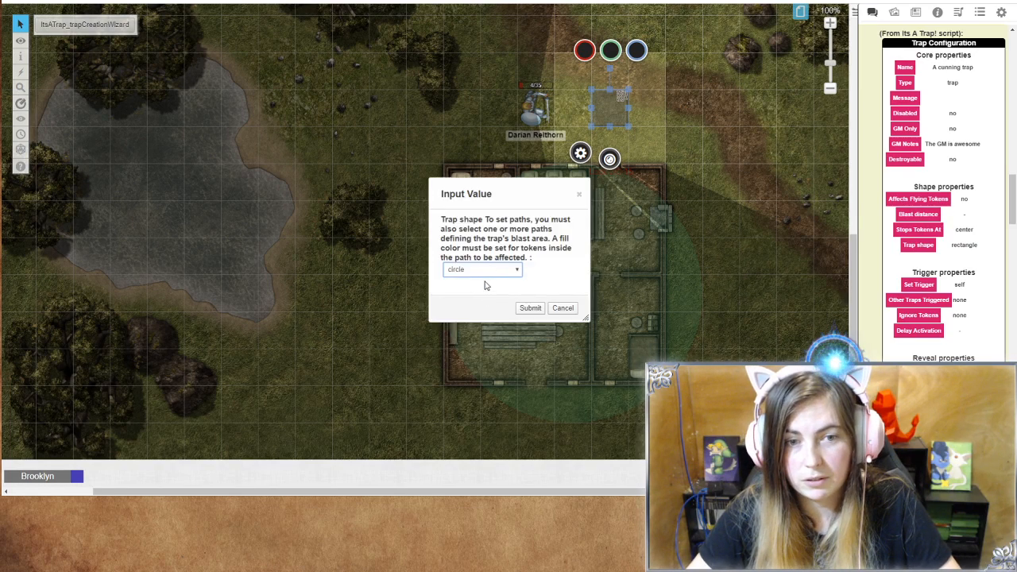
left_click(522, 307)
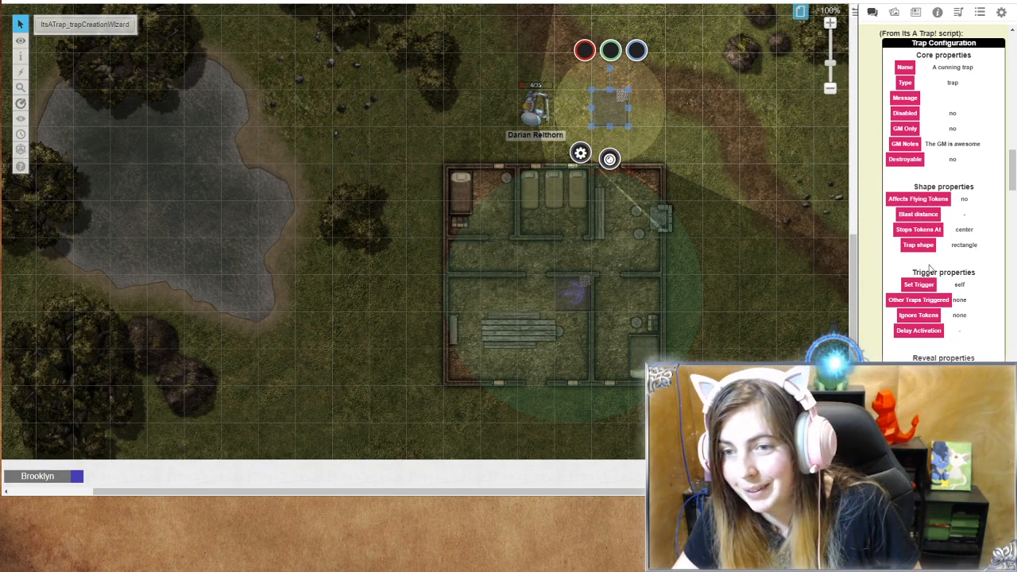
Step: Set the Max Search Distance to 15 in the trap's newest configuration message
scroll(933, 274, "down", 3)
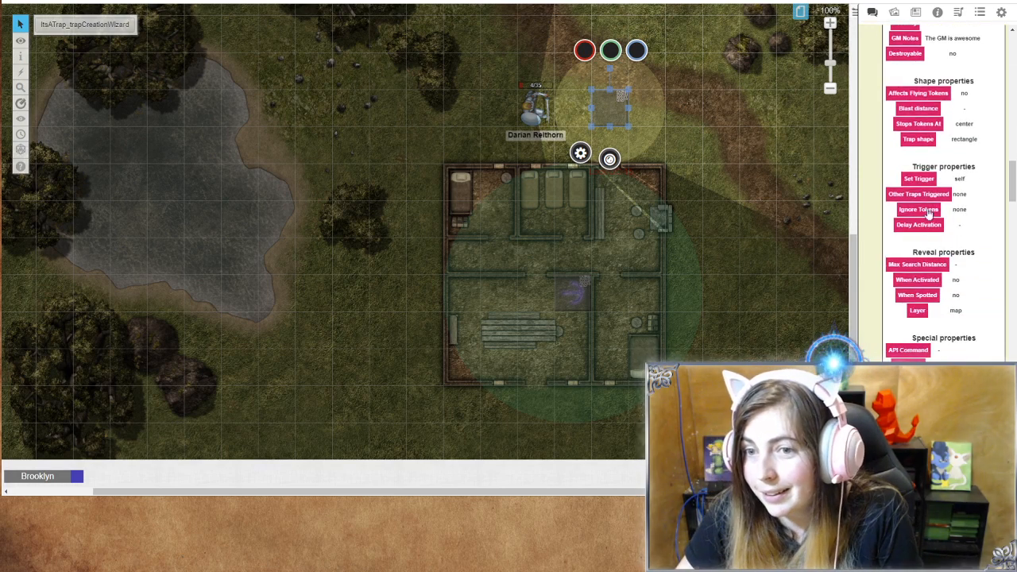
scroll(937, 287, "down", 20)
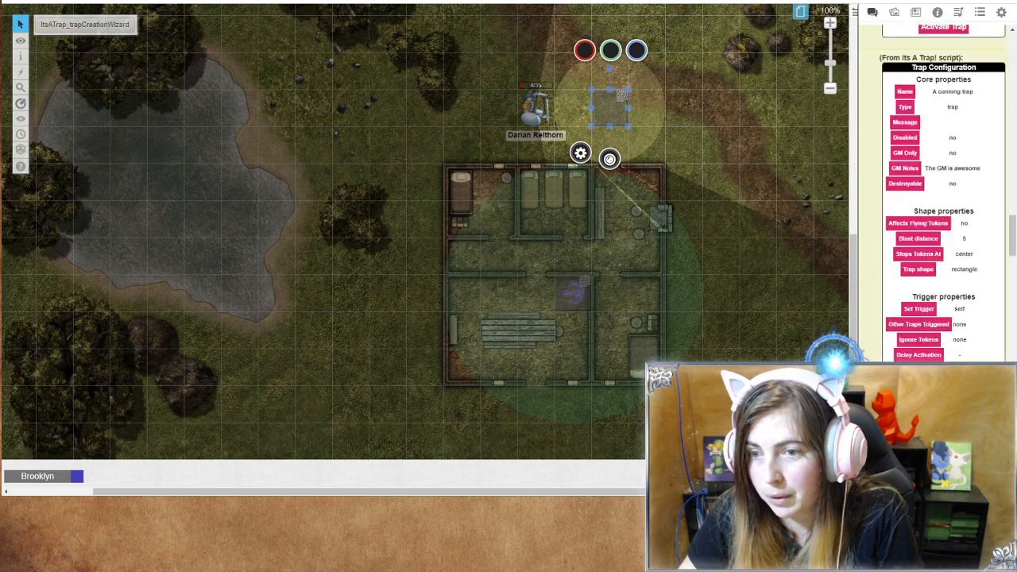
scroll(942, 193, "up", 7)
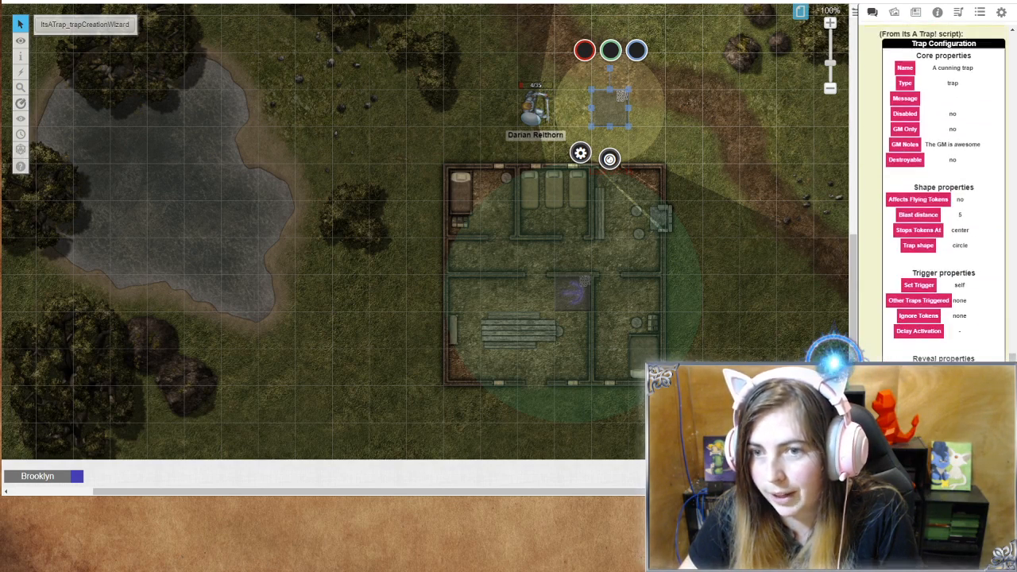
scroll(933, 274, "down", 1)
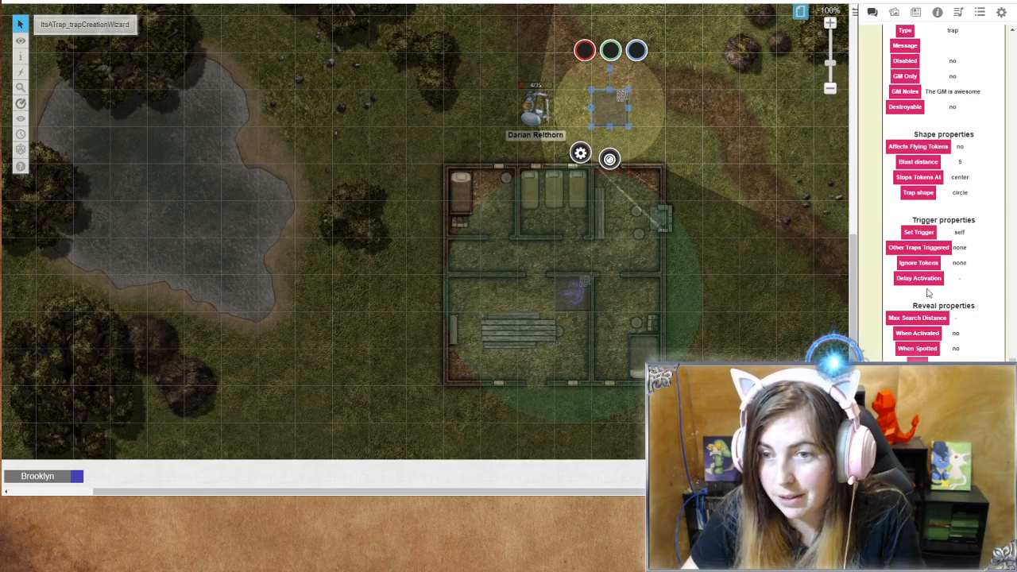
scroll(933, 286, "down", 2)
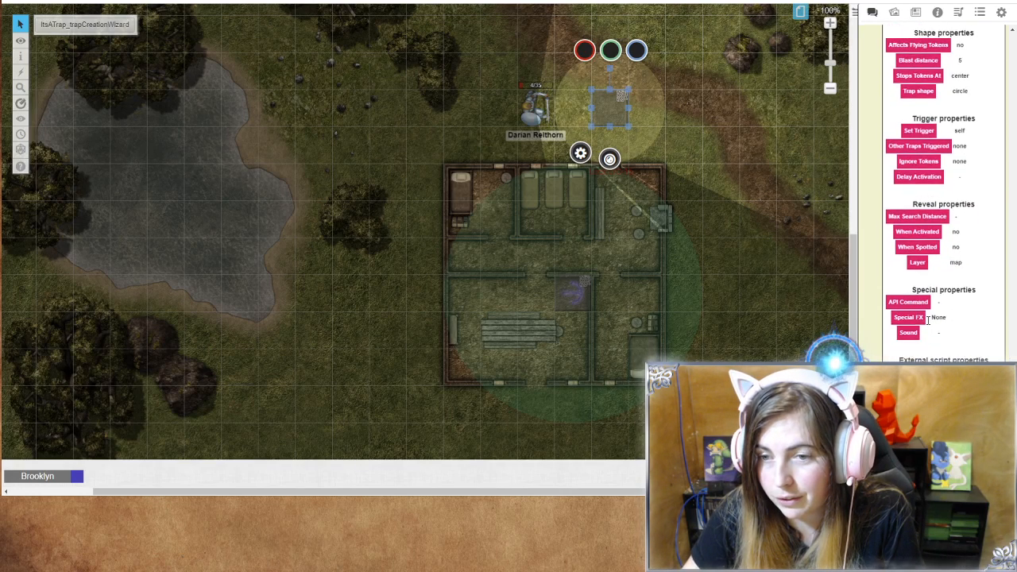
left_click(913, 215)
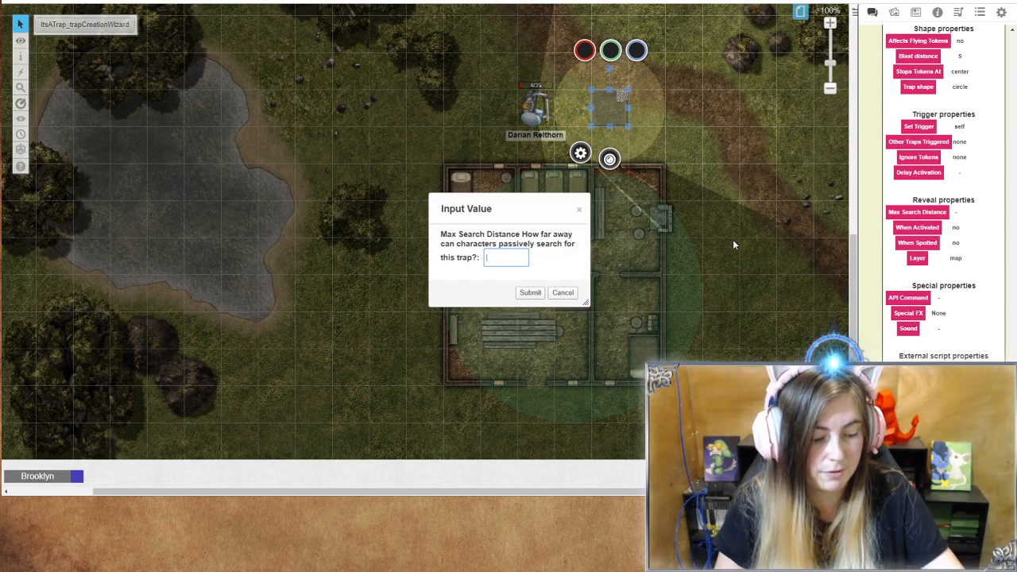
type("15")
key("Return")
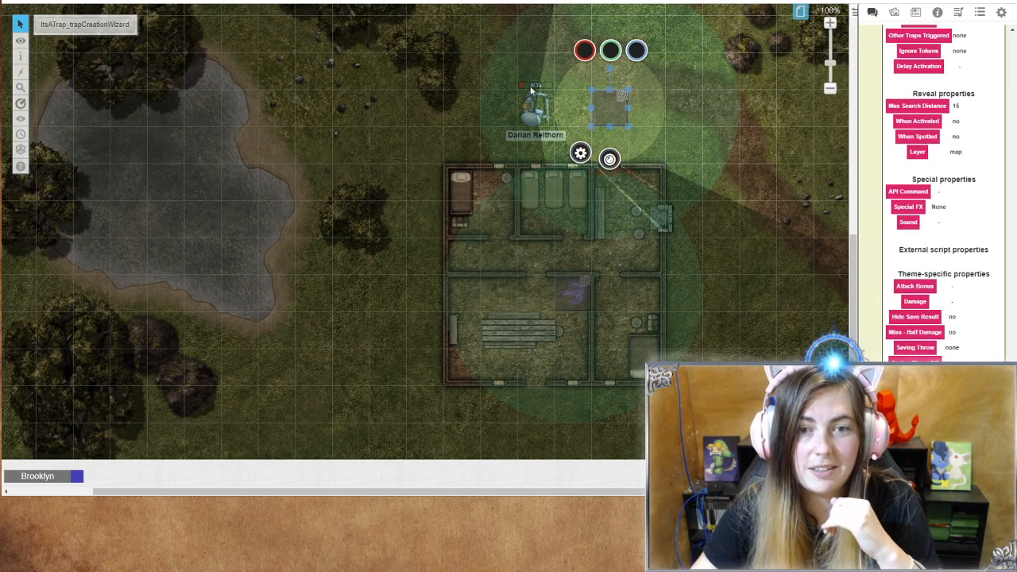
Step: Give the trap the special FX bomb-smoke with offset [0,0] and a blank direction
left_click(914, 210)
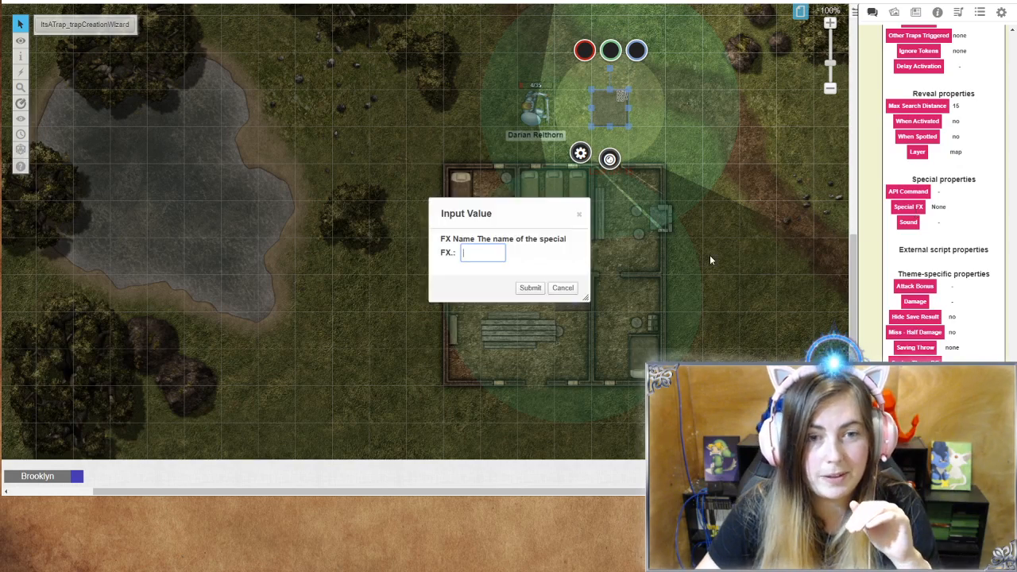
left_click(20, 72)
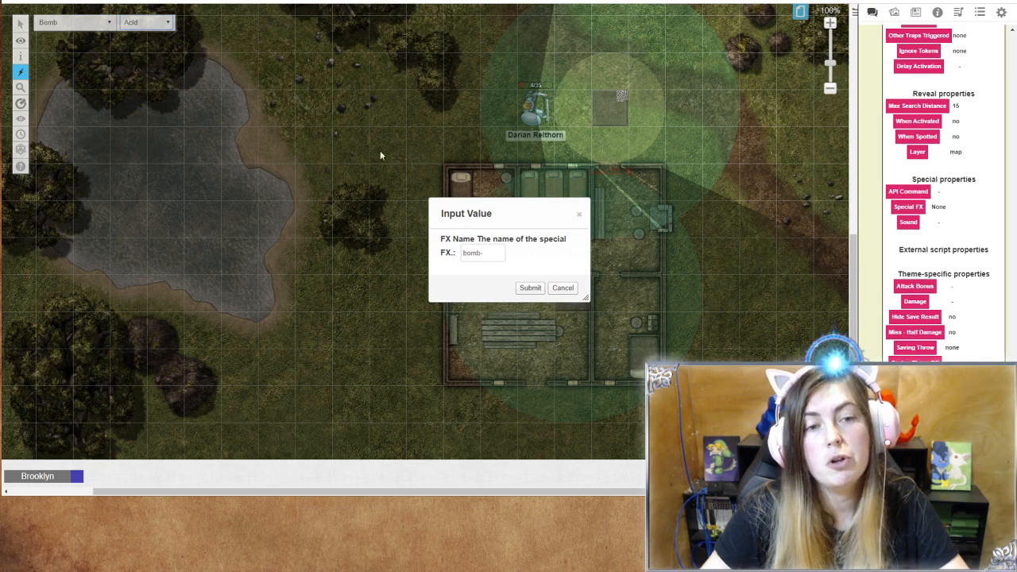
left_click(498, 251)
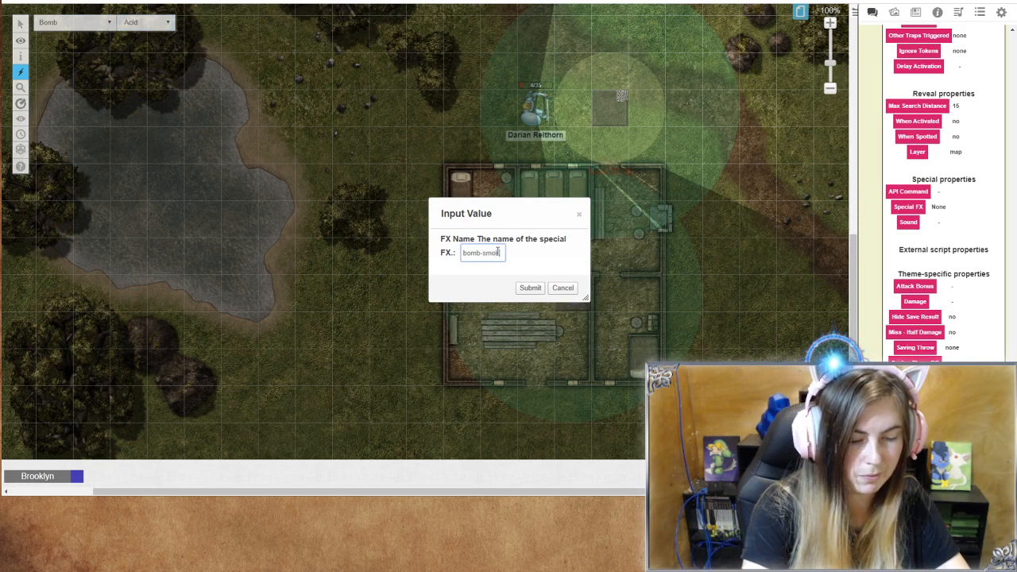
left_click(533, 287)
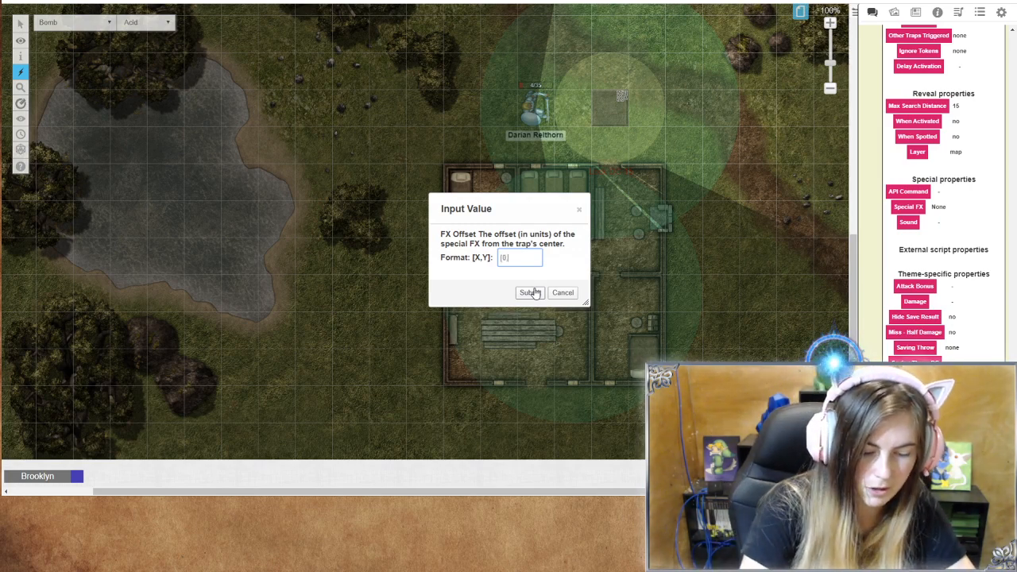
left_click(533, 292)
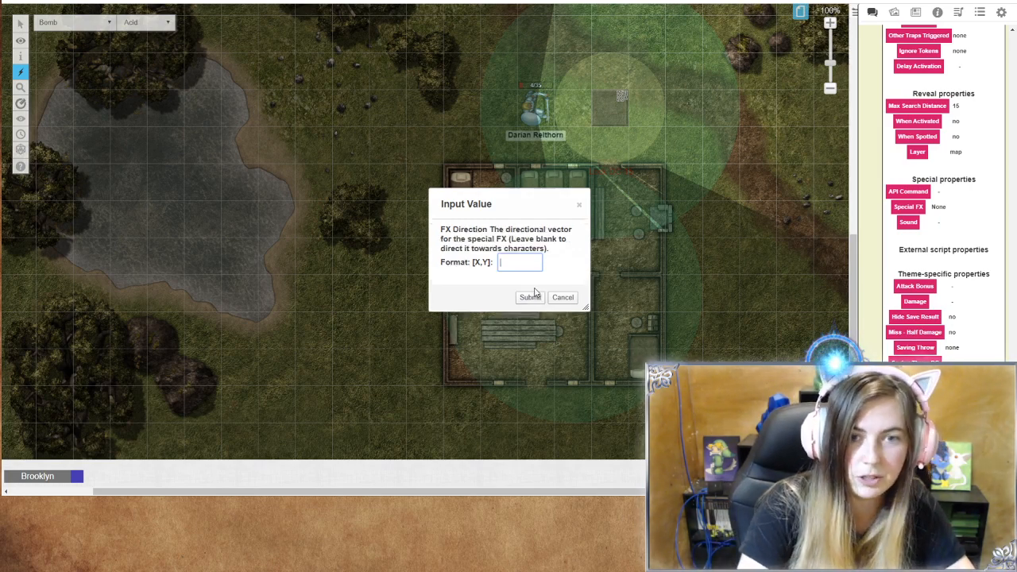
left_click(532, 292)
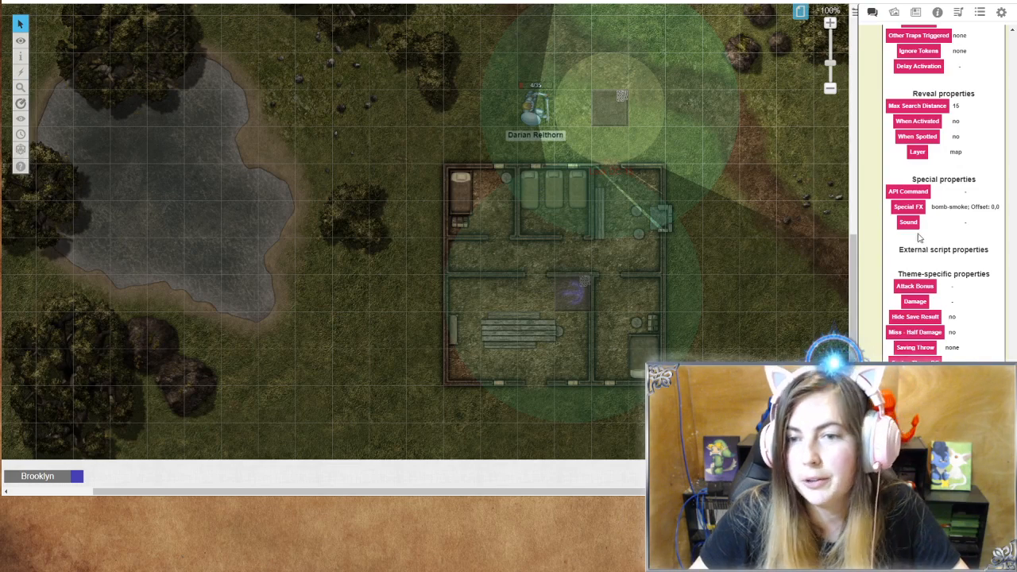
Step: Set the trap's sound to Arrow Trap Barrage by SidnSound and its damage to 2d6
left_click(910, 223)
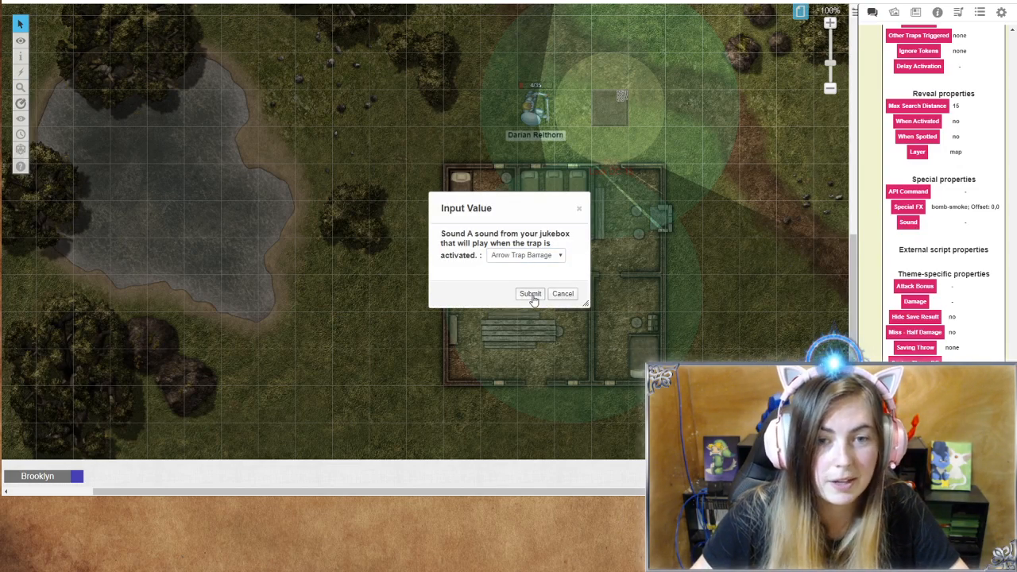
left_click(530, 294)
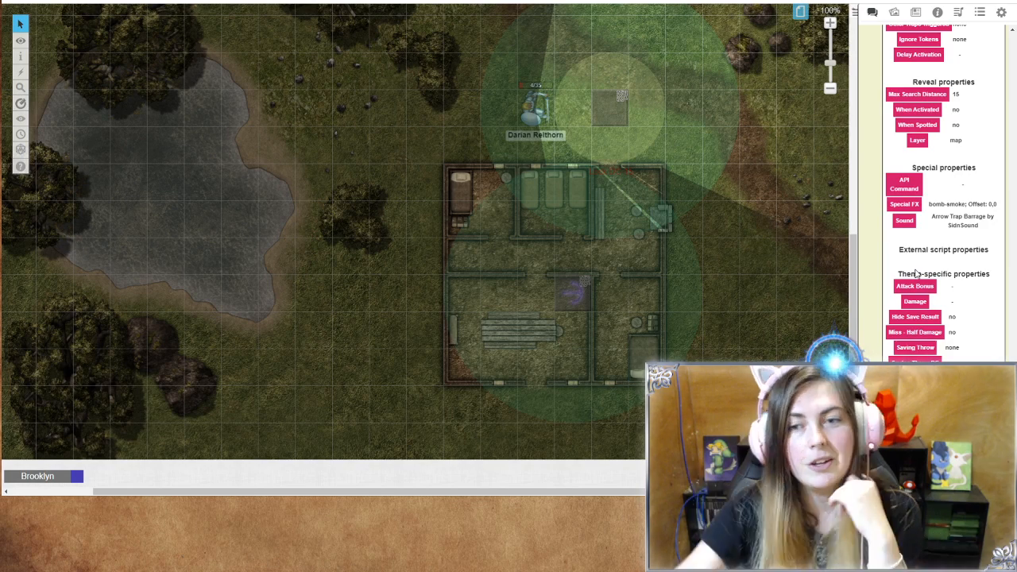
left_click(914, 301)
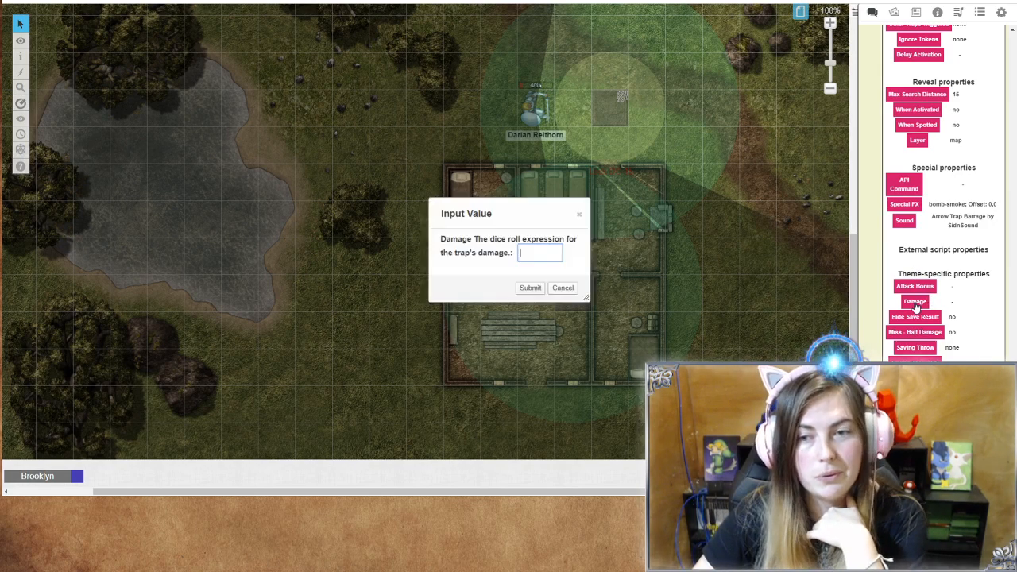
type("2d")
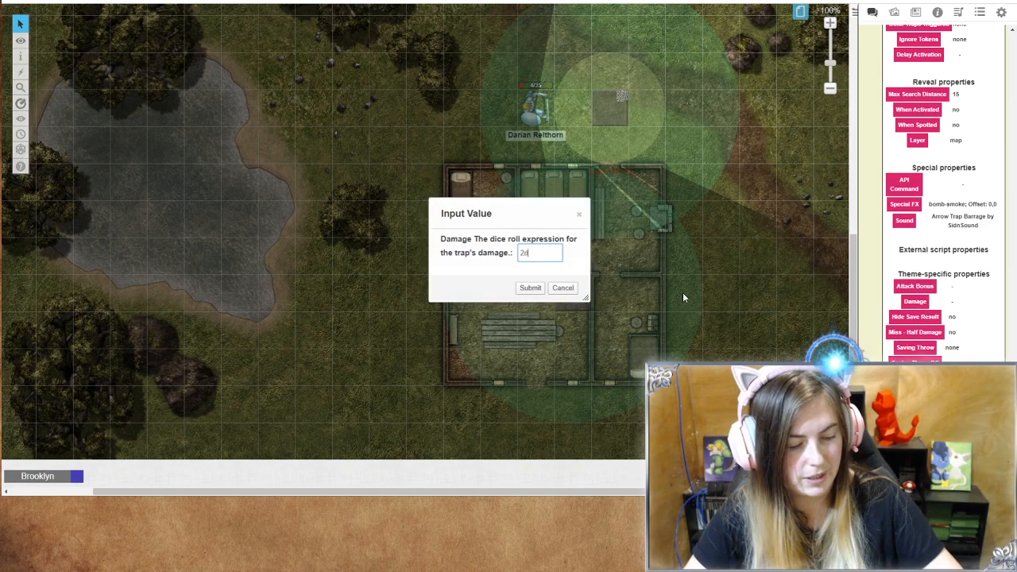
type("6")
key("Return")
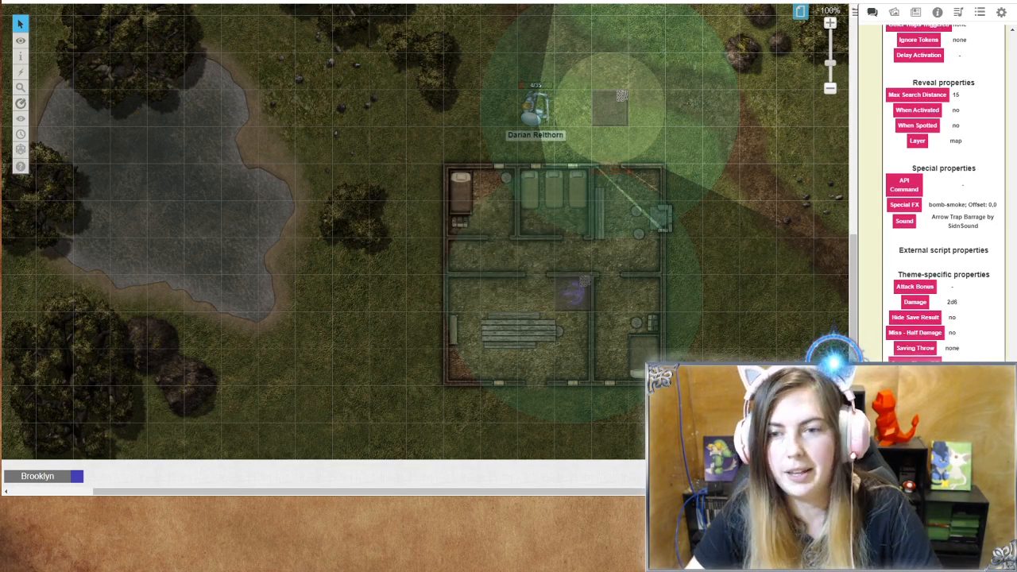
Step: Make the trap deal half damage on a miss and require a dex saving throw with DC 13
left_click(913, 334)
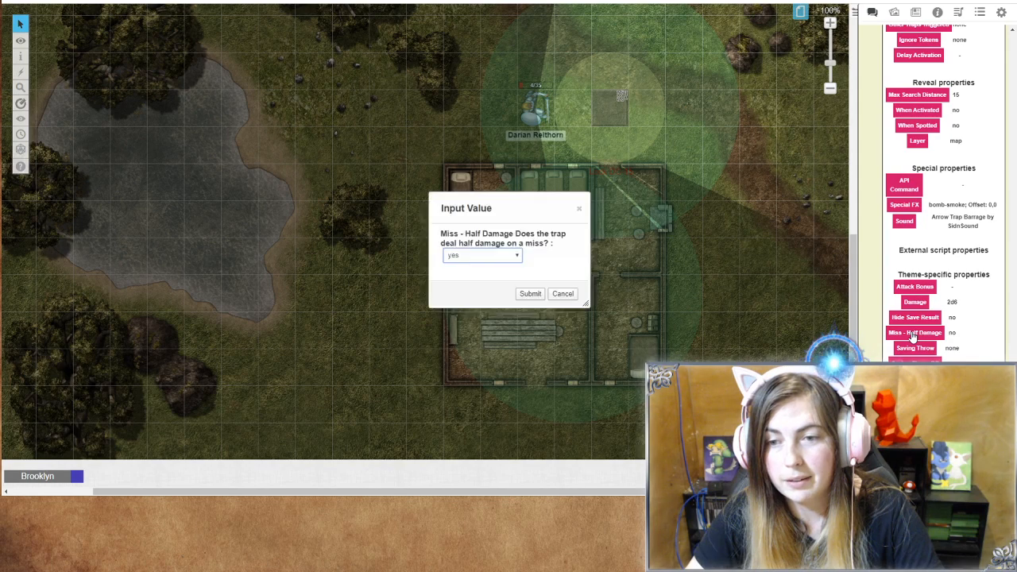
left_click(530, 294)
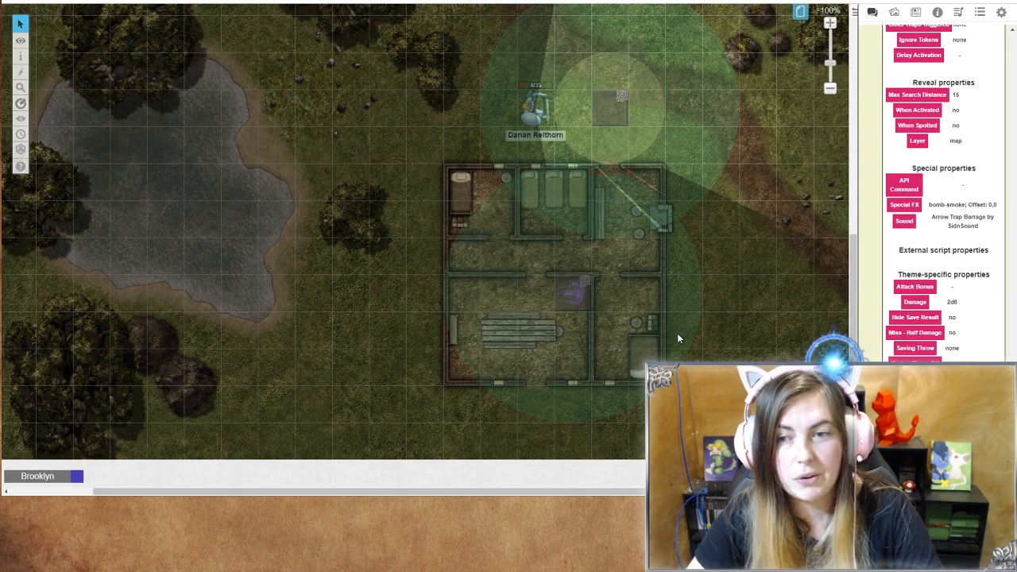
left_click(918, 351)
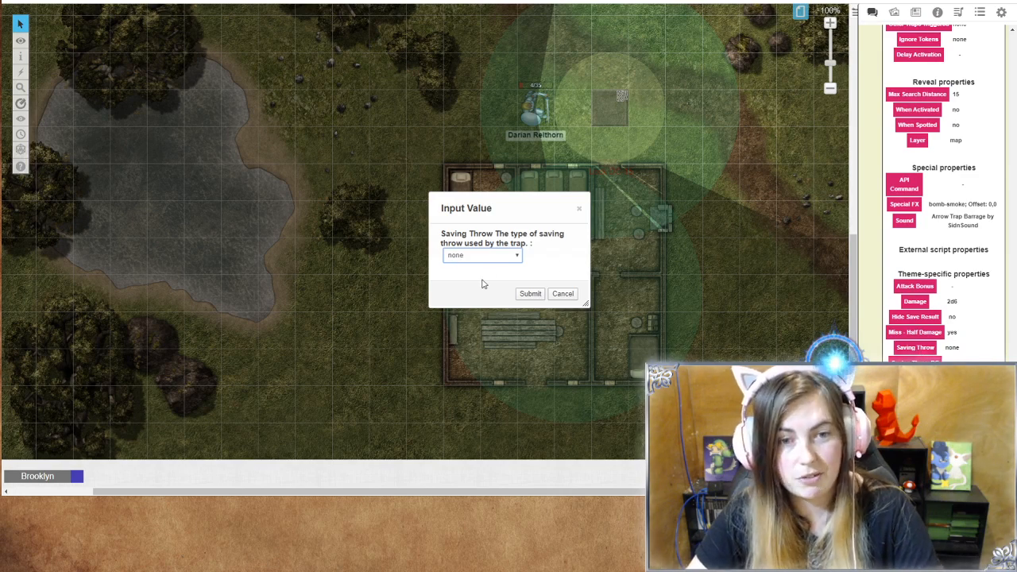
key("d")
left_click(533, 295)
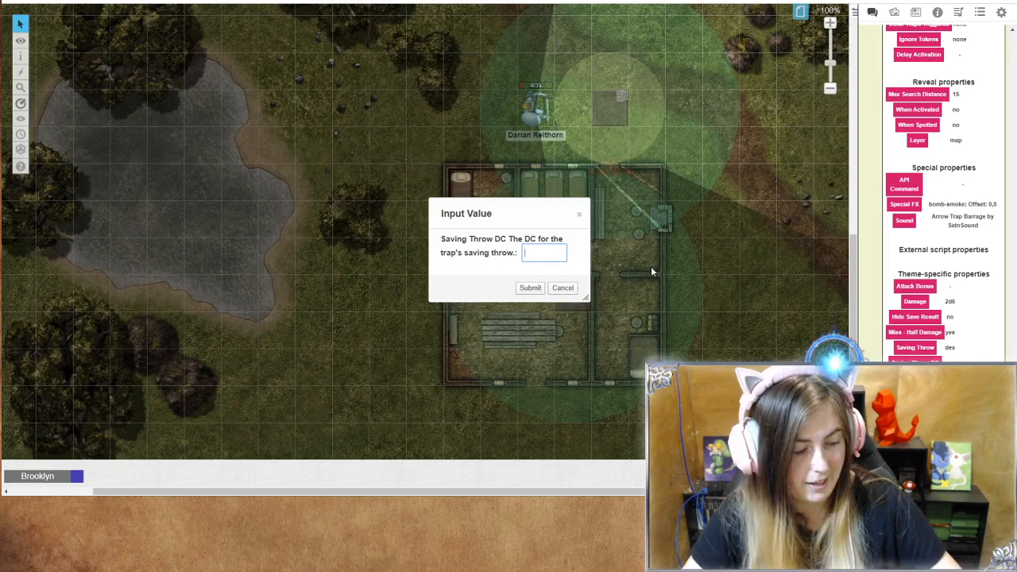
type("13")
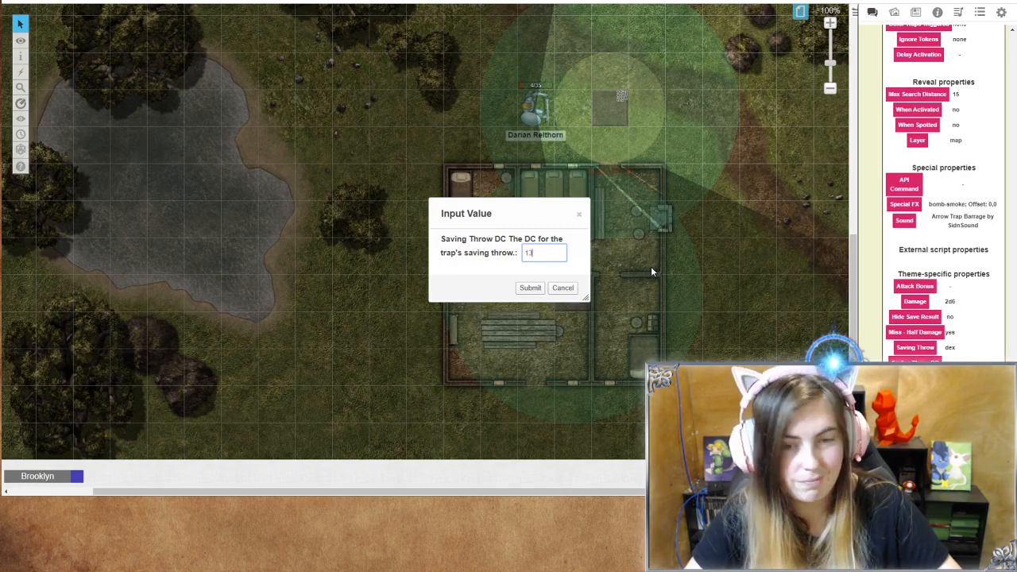
left_click(531, 286)
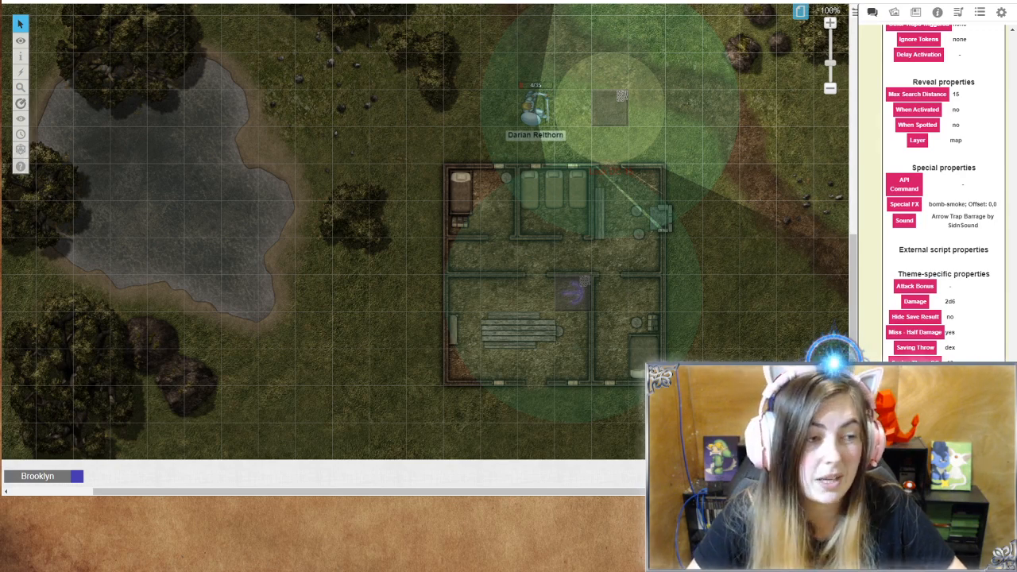
Step: Set the skill check DC for spotting the trap to 14
left_click(915, 378)
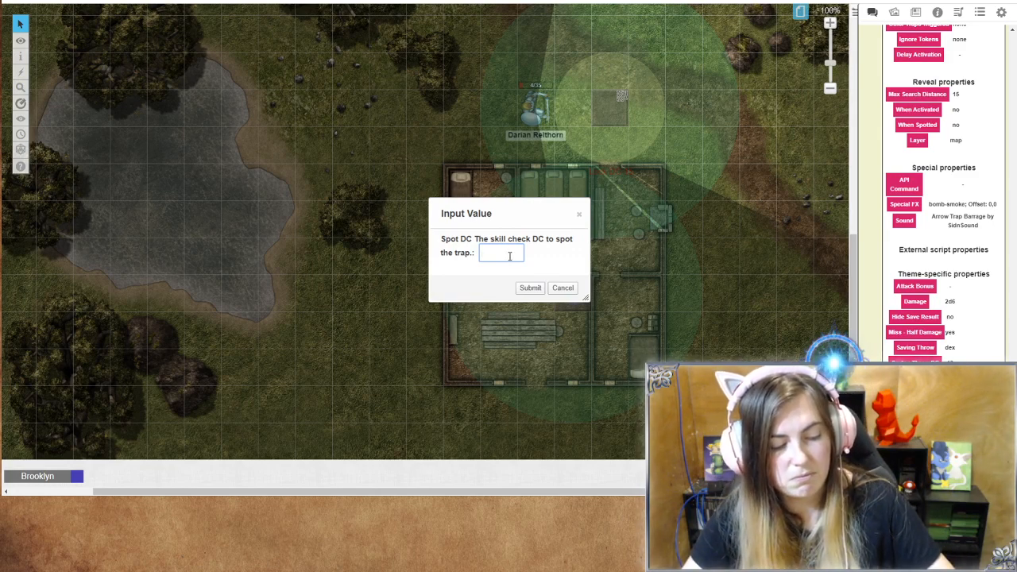
type("15")
key("Return")
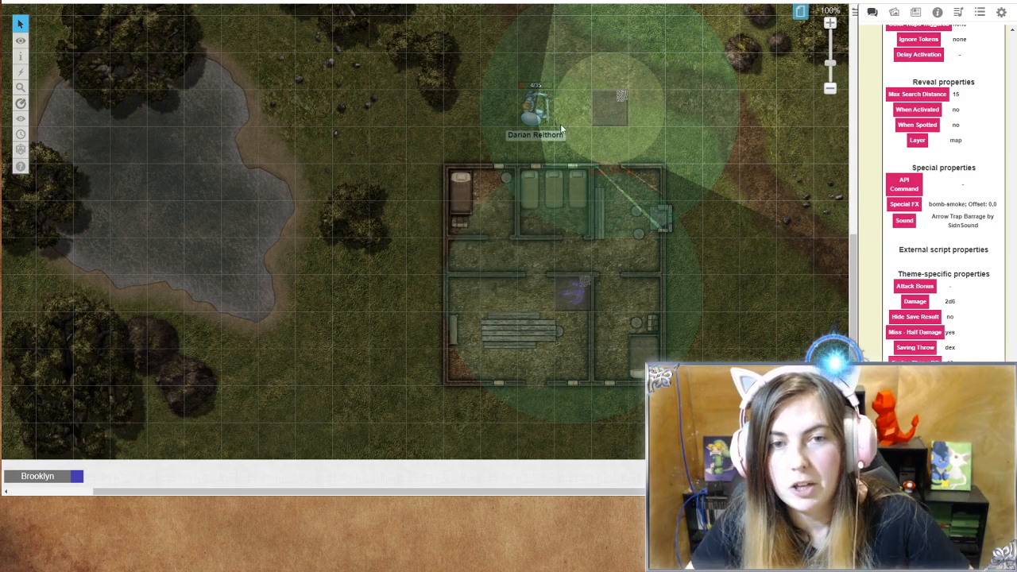
scroll(970, 348, "up", 3)
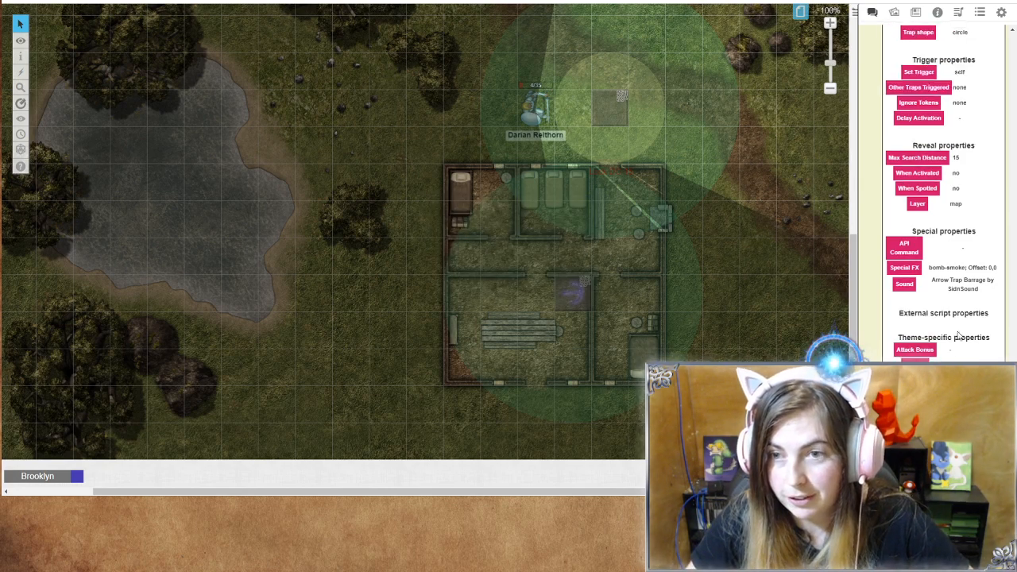
scroll(953, 325, "down", 3)
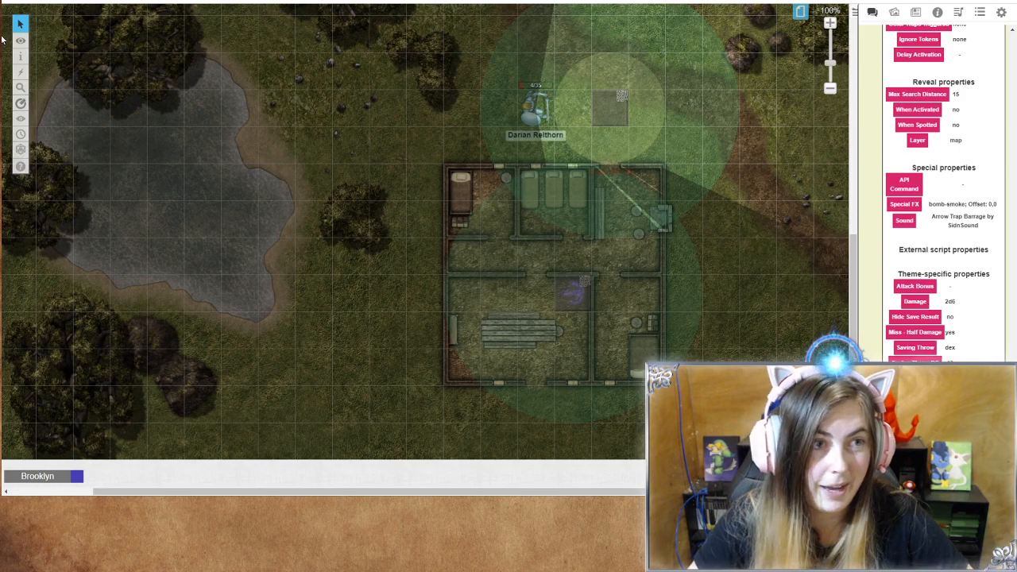
Step: On the Objects & Tokens layer, move the character token four squares west and walk it east onto the trap tile to test the trap
left_click(51, 51)
left_click(534, 105)
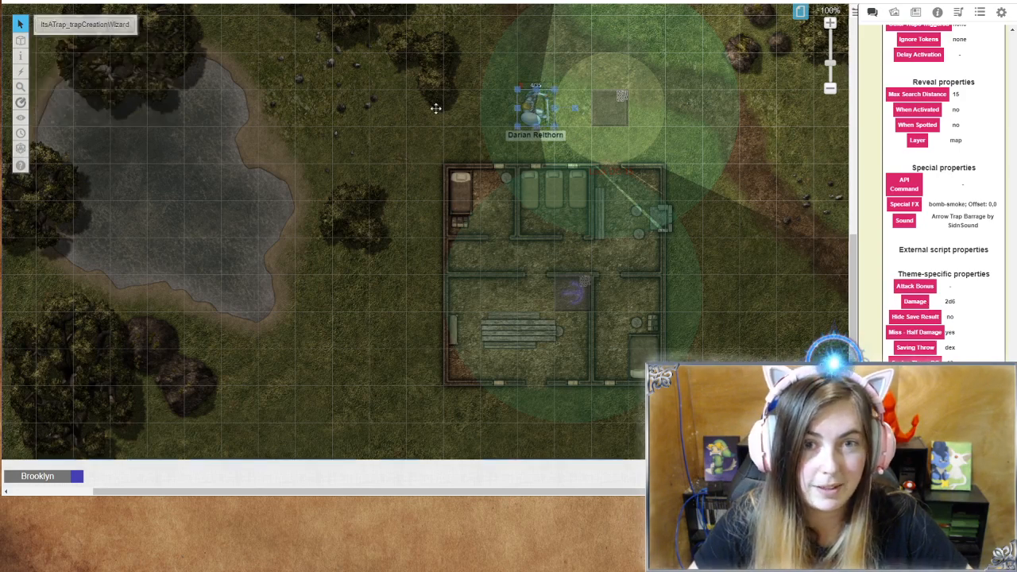
left_click_drag(435, 108, 386, 111)
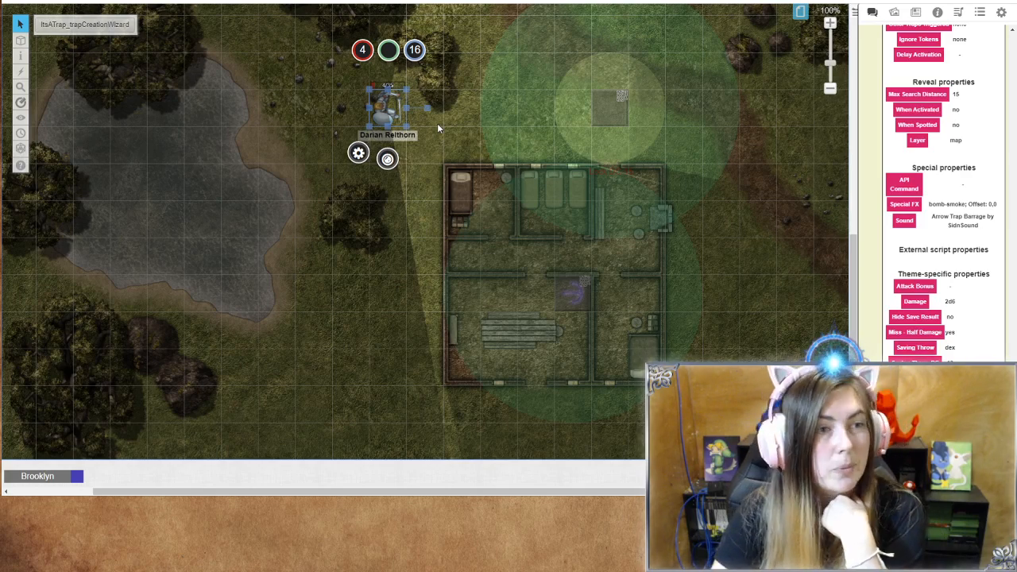
key("Right")
key("Right")
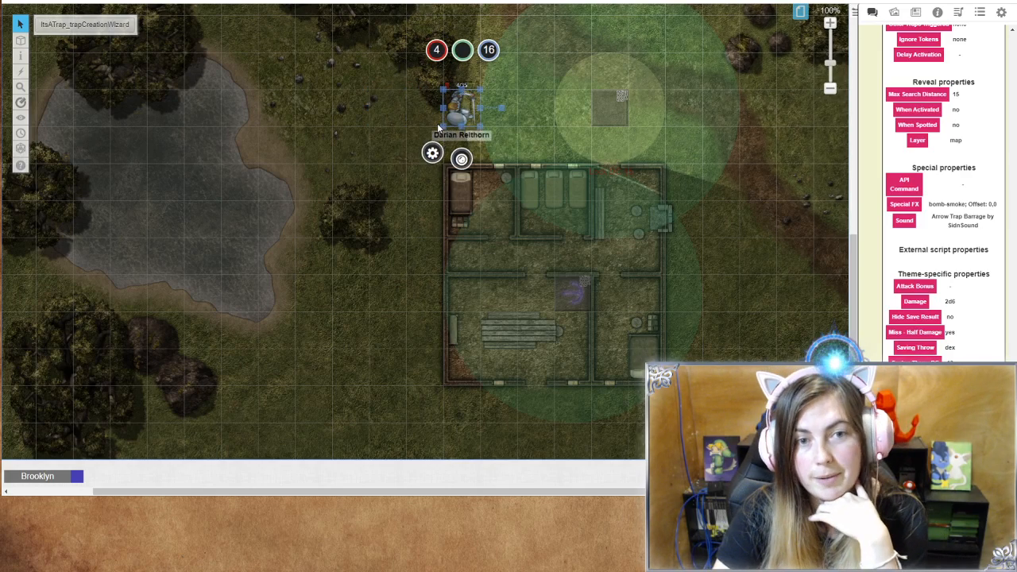
key("Right")
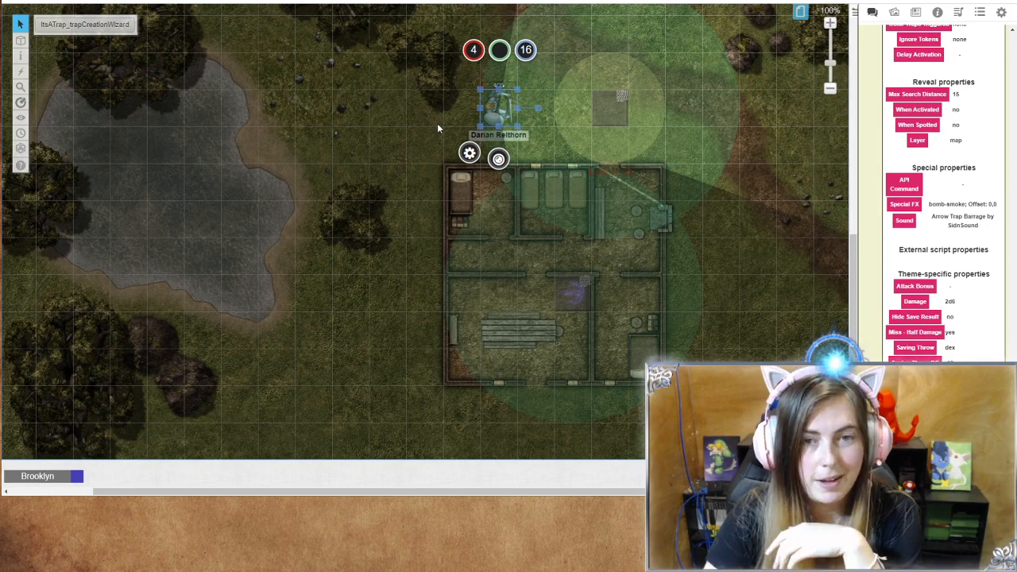
key("Right")
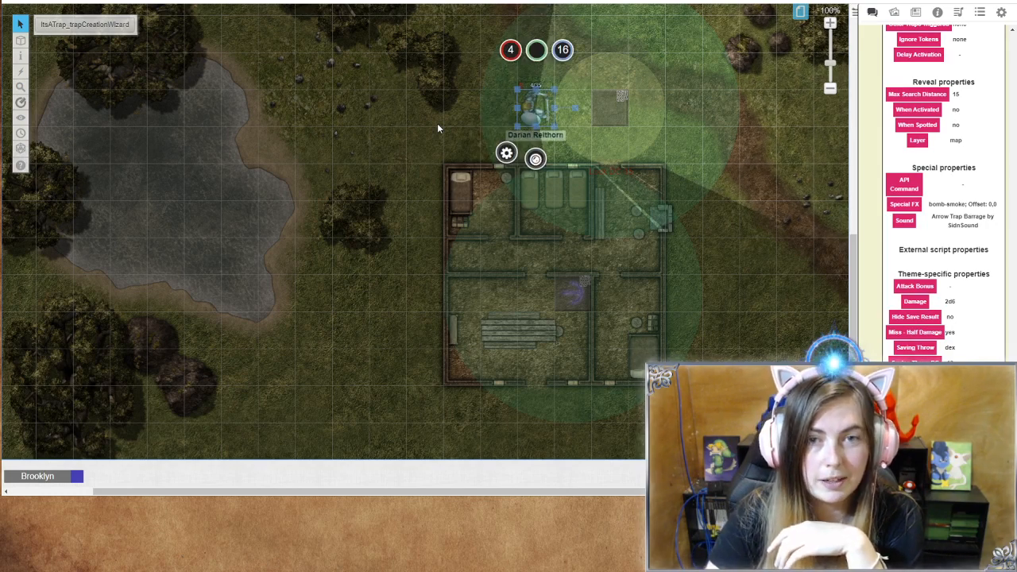
key("Right")
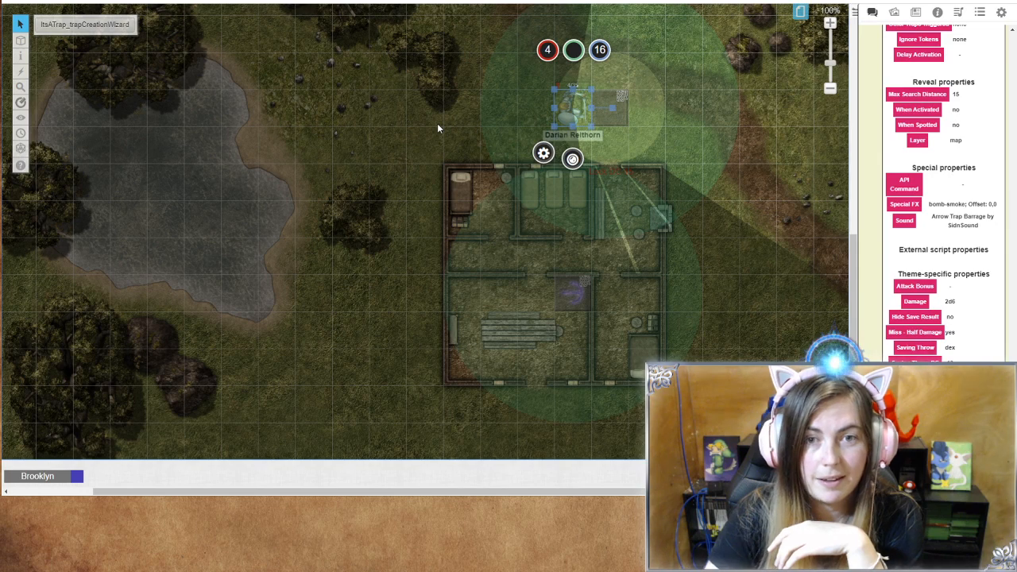
key("Right")
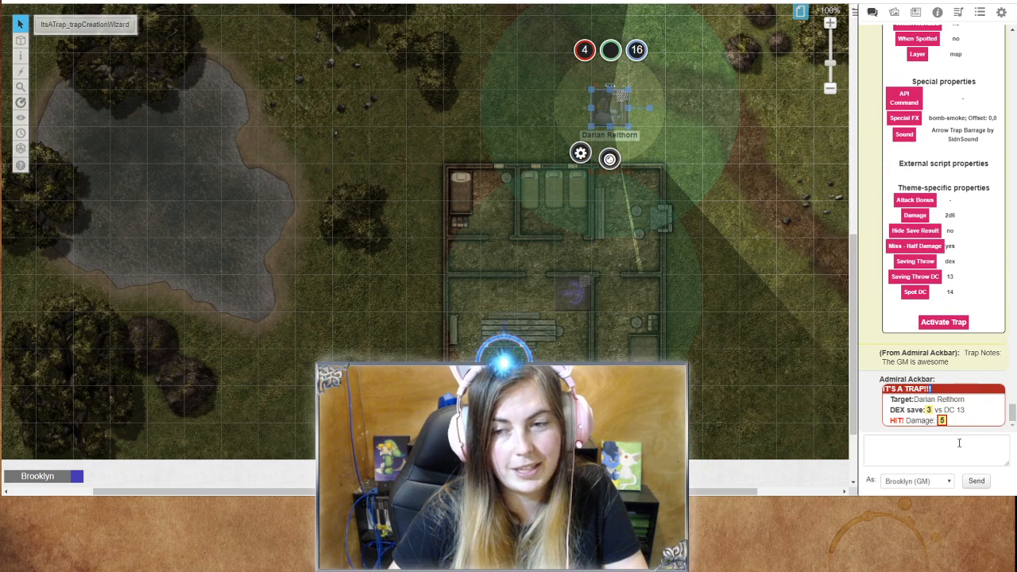
mouse_move(944, 427)
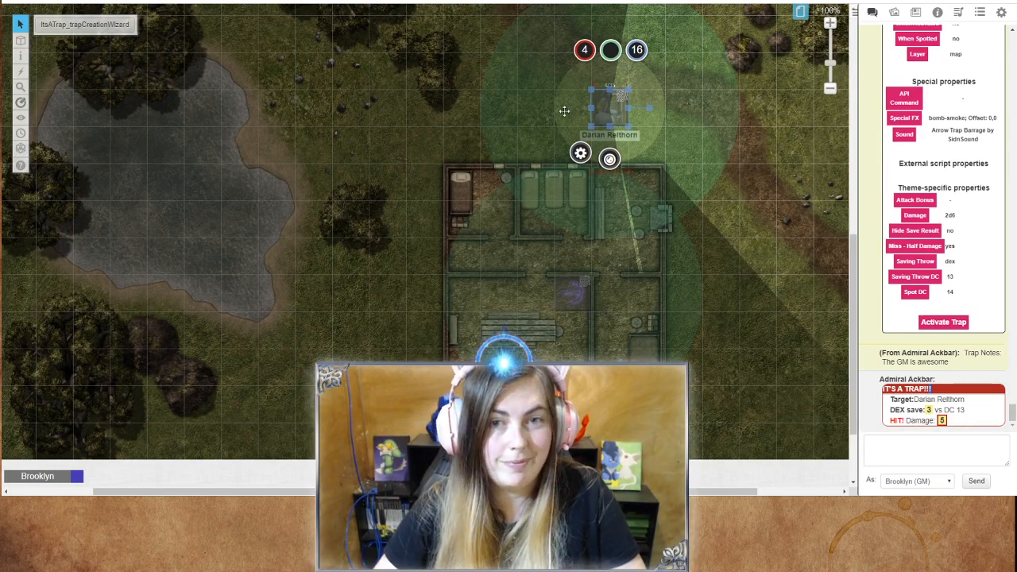
Step: Move the character token four squares west, off the trap and out of its search range
key("Left")
key("Left")
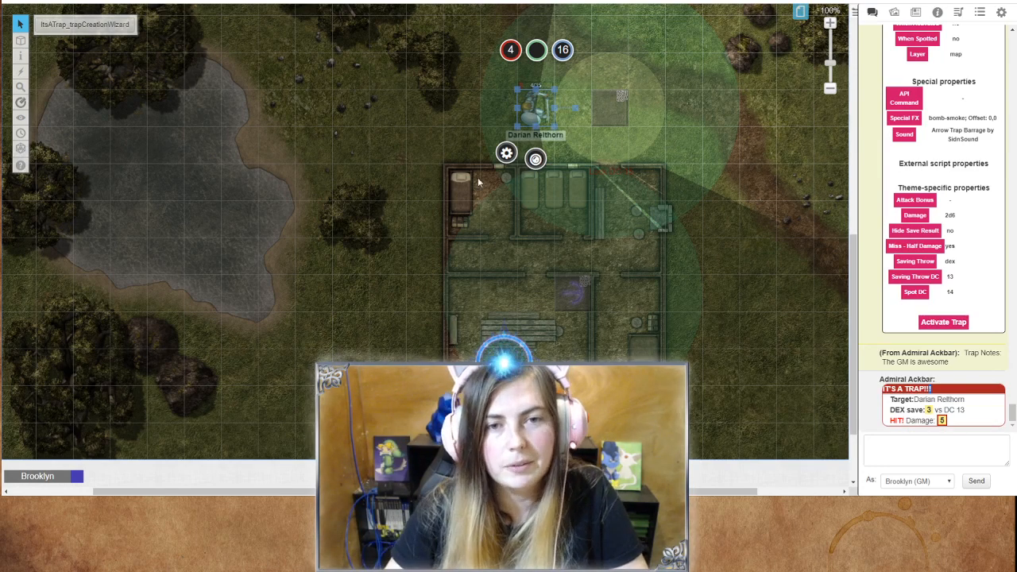
key("Left")
key("Left")
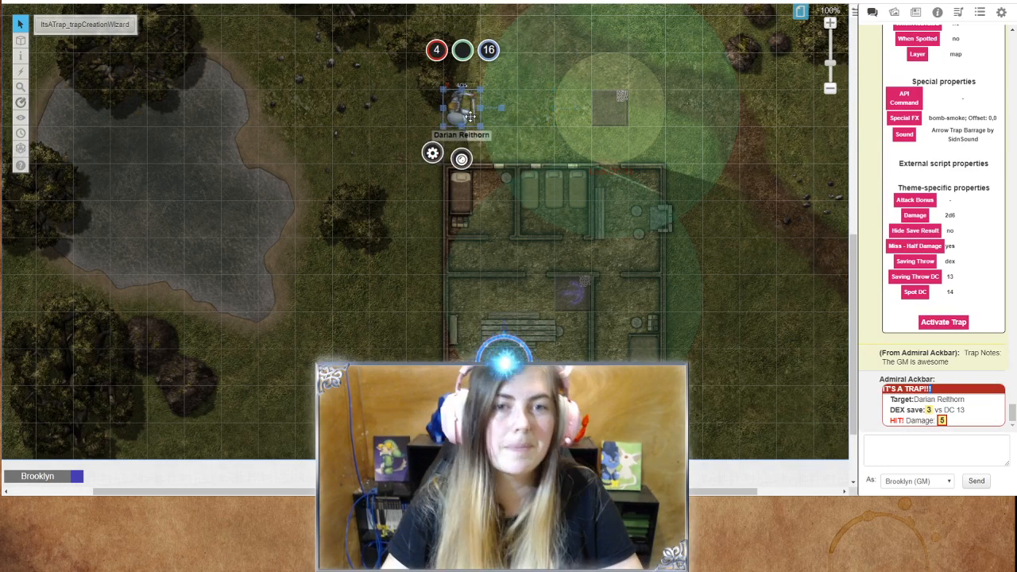
Step: Set the trap's Spot DC to 8 in its configuration message
left_click(916, 292)
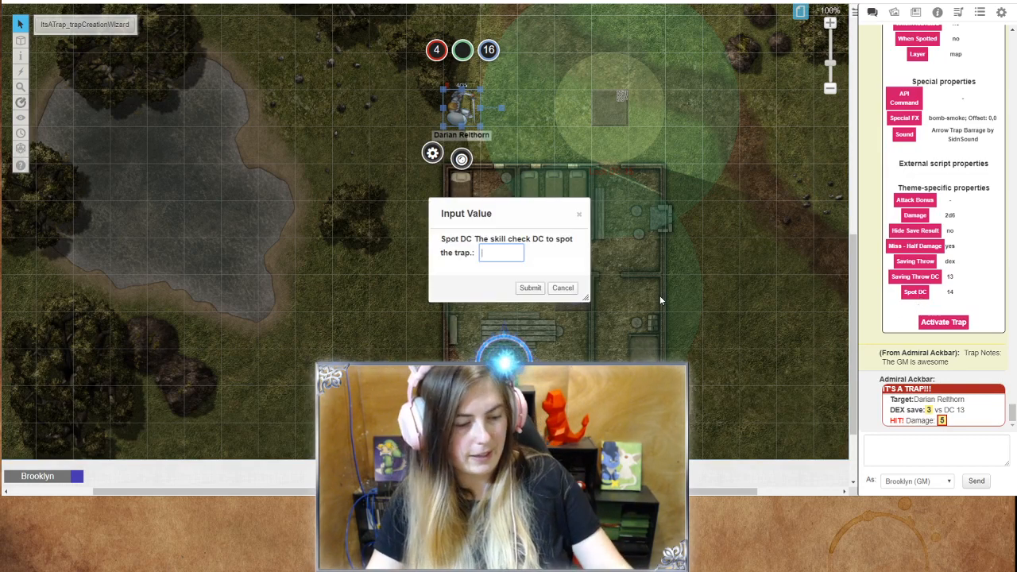
type("8")
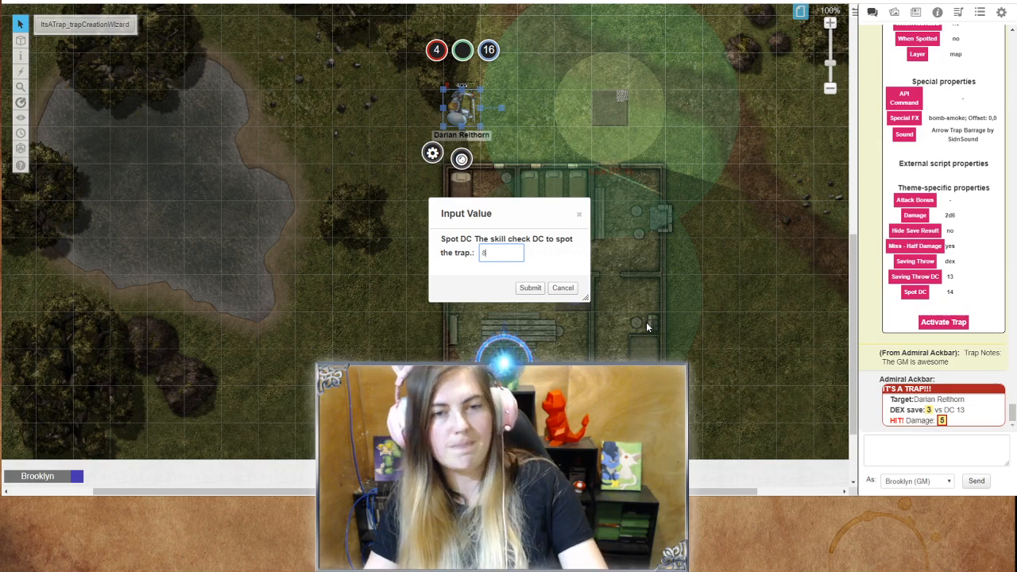
key("Return")
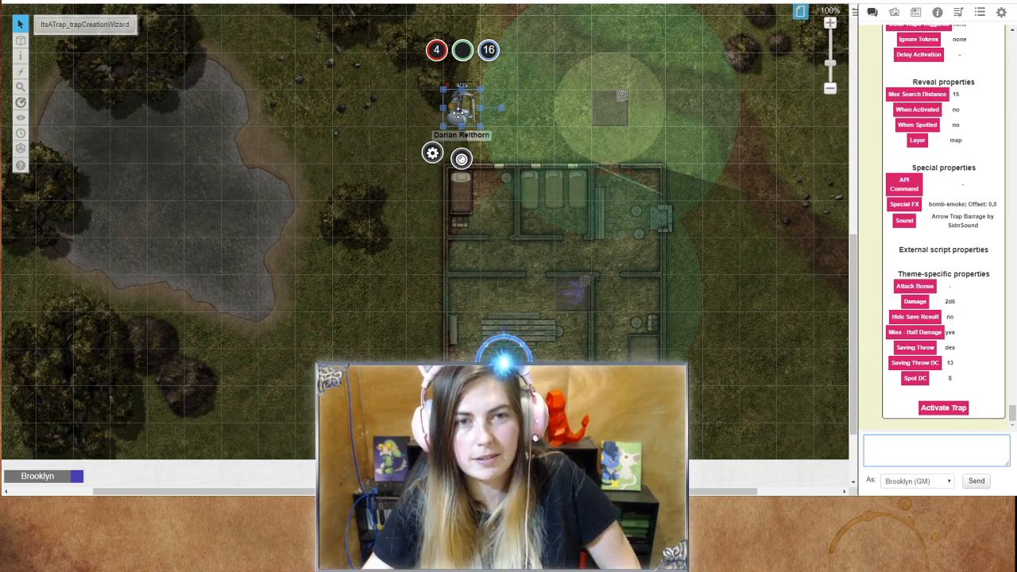
Step: Move the character token farther west and walk it three squares east toward the trap to test spotting it
left_click_drag(459, 115, 433, 113)
key("Right")
key("Right")
key("Right")
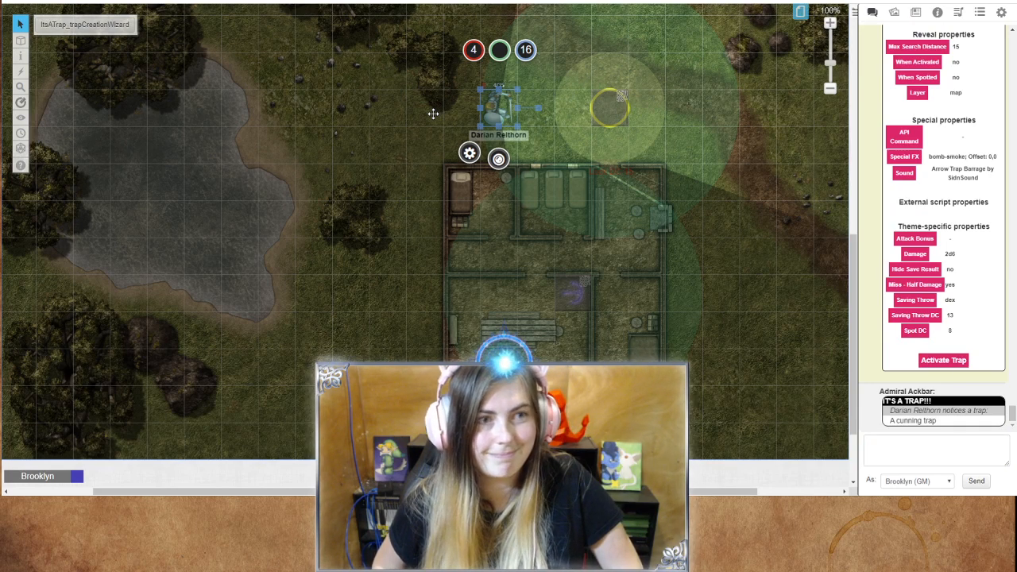
Step: Delete the yellow circle drawn around the spotted trap
left_click(591, 106)
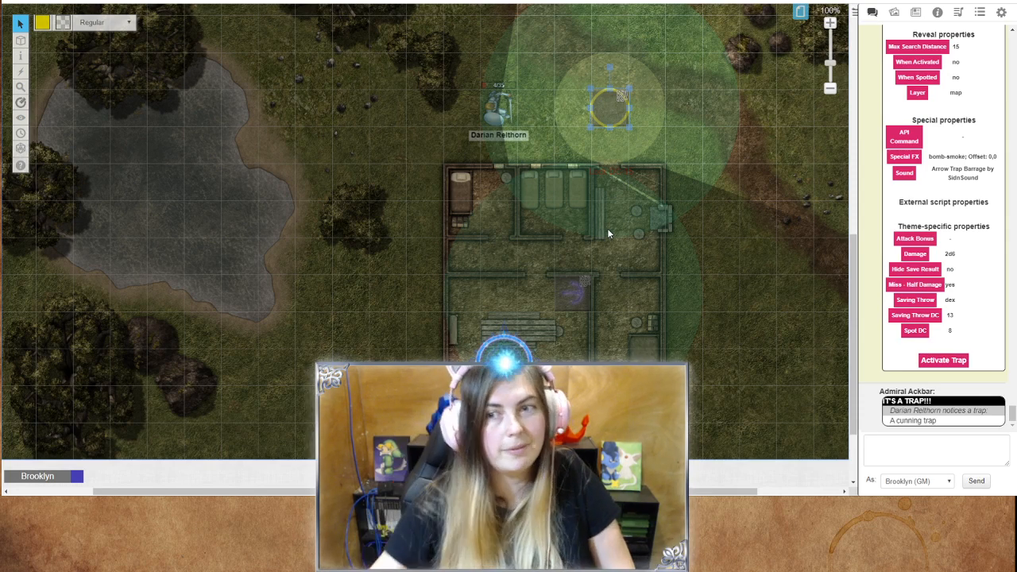
scroll(911, 288, "up", 1)
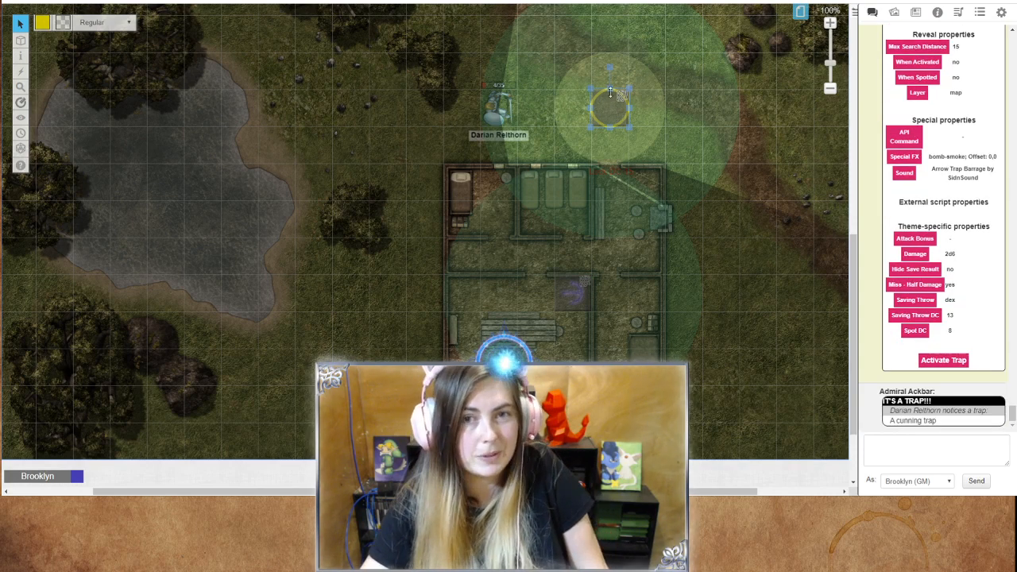
key("Delete")
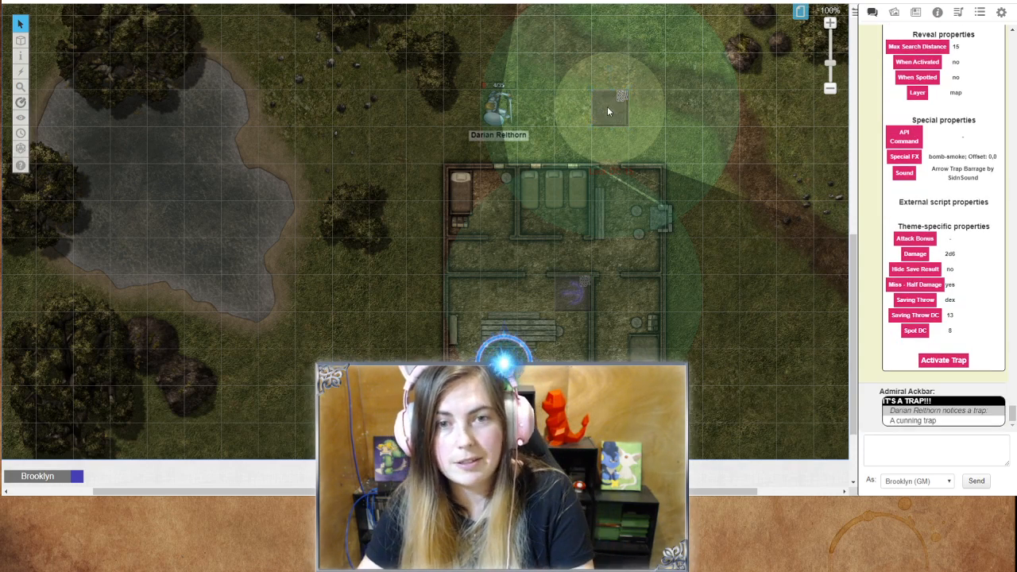
Step: On the GM Info Overlay layer, move the stone-tile trap to the grass just east of the building
mouse_move(24, 42)
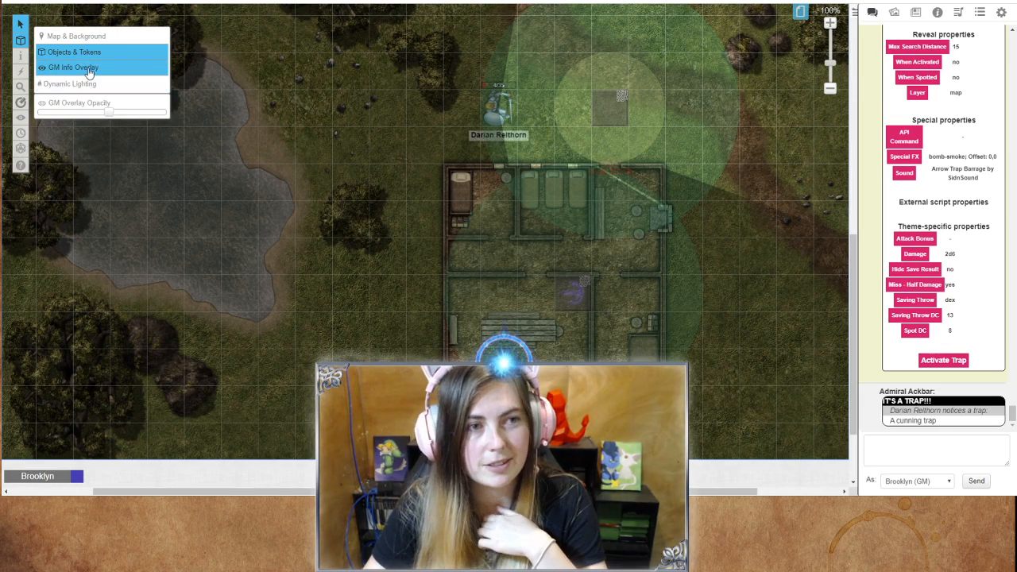
left_click(90, 71)
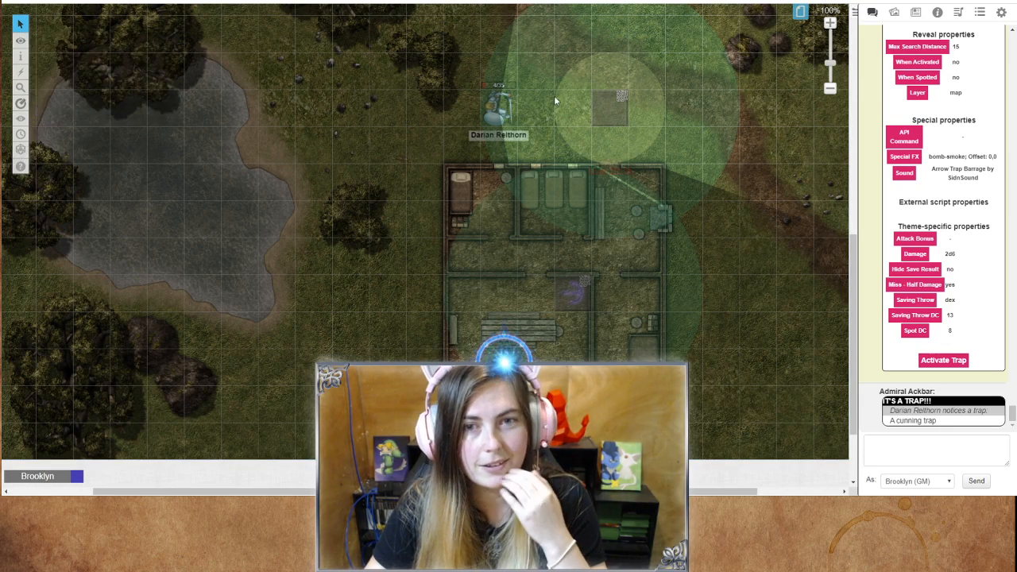
left_click(604, 104)
left_click_drag(605, 105, 646, 255)
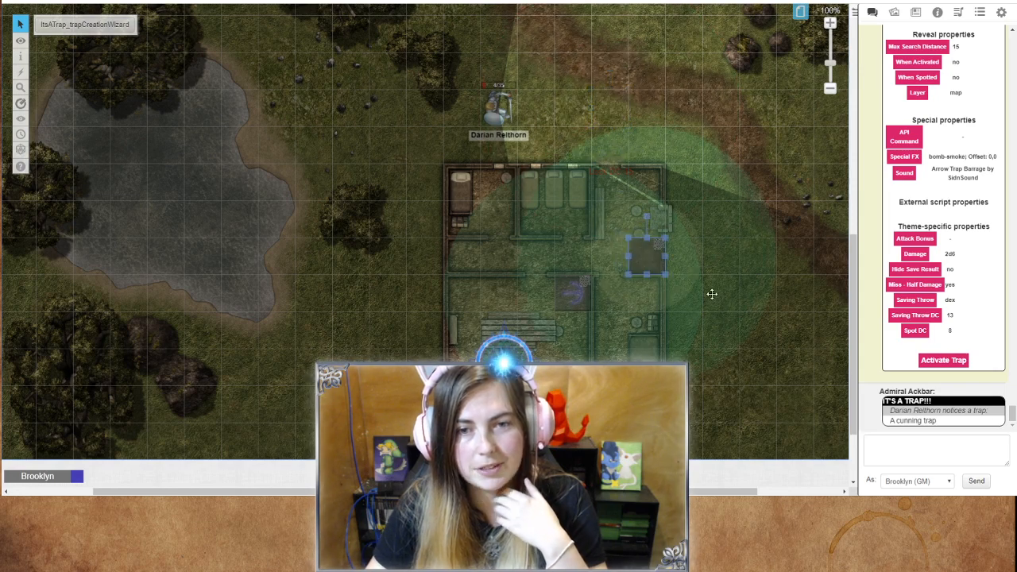
left_click(780, 392)
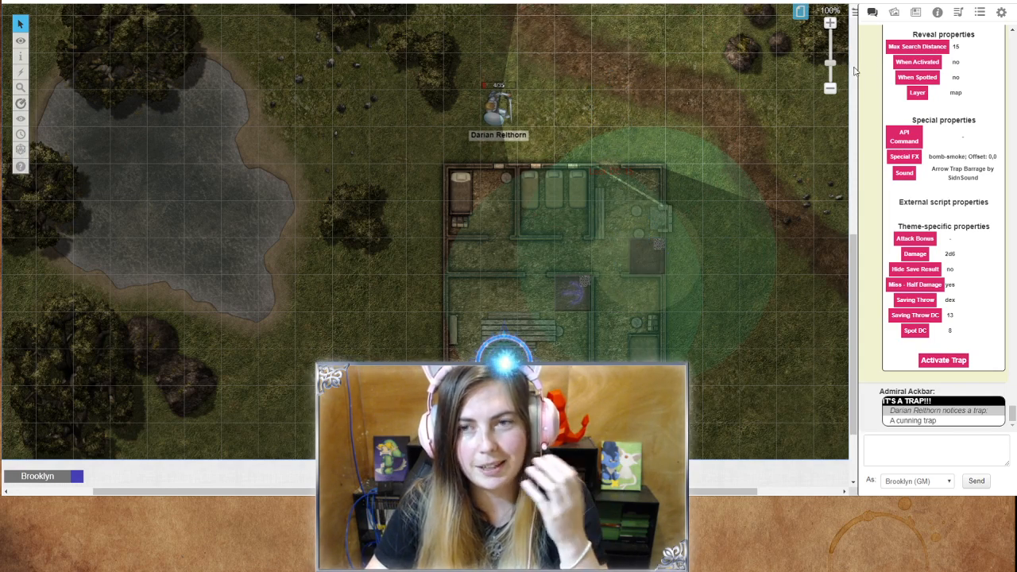
left_click_drag(650, 268, 760, 197)
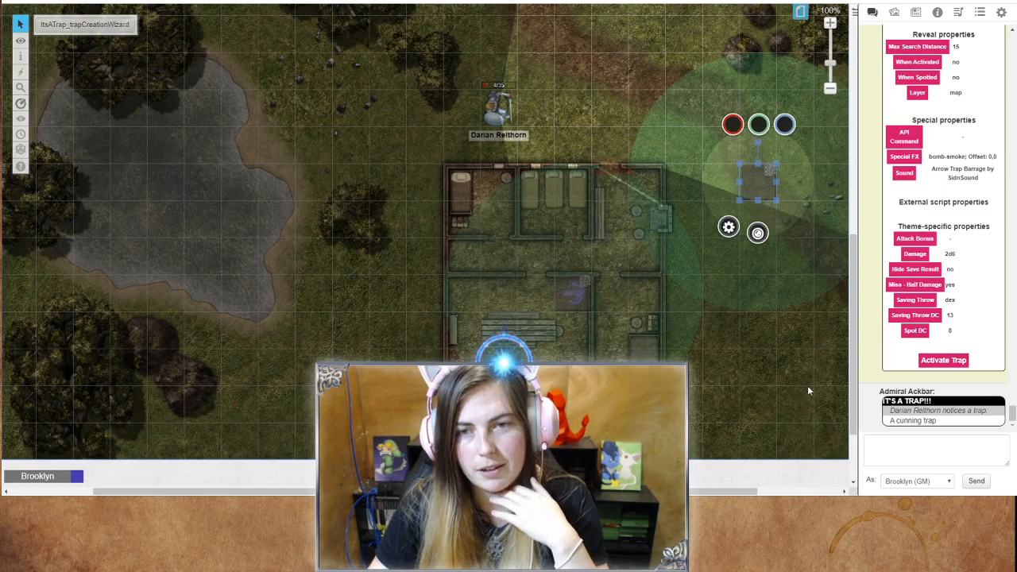
left_click(762, 413)
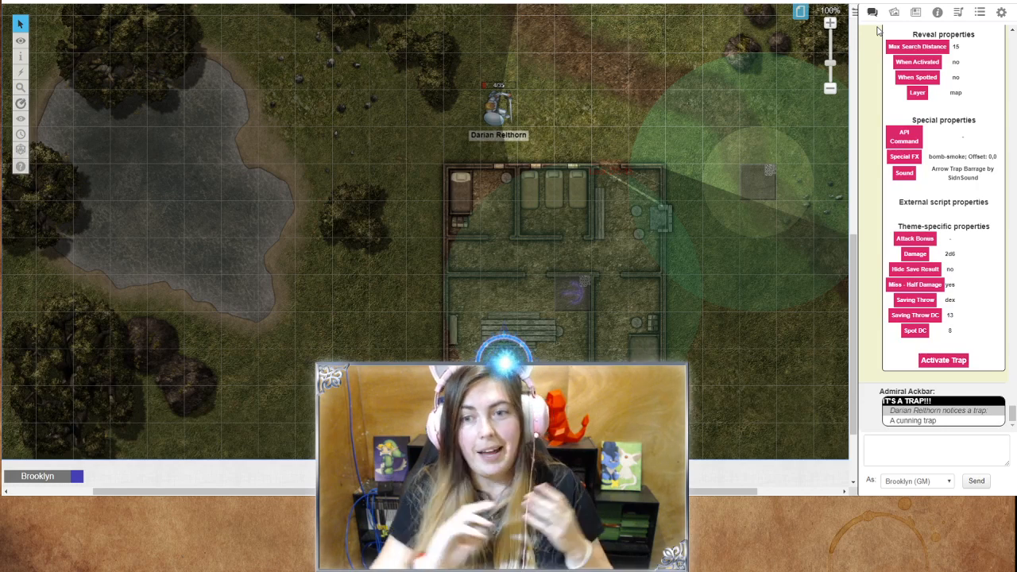
Step: Add the Forests playlist from the audio library to the game's Jukebox
left_click(959, 13)
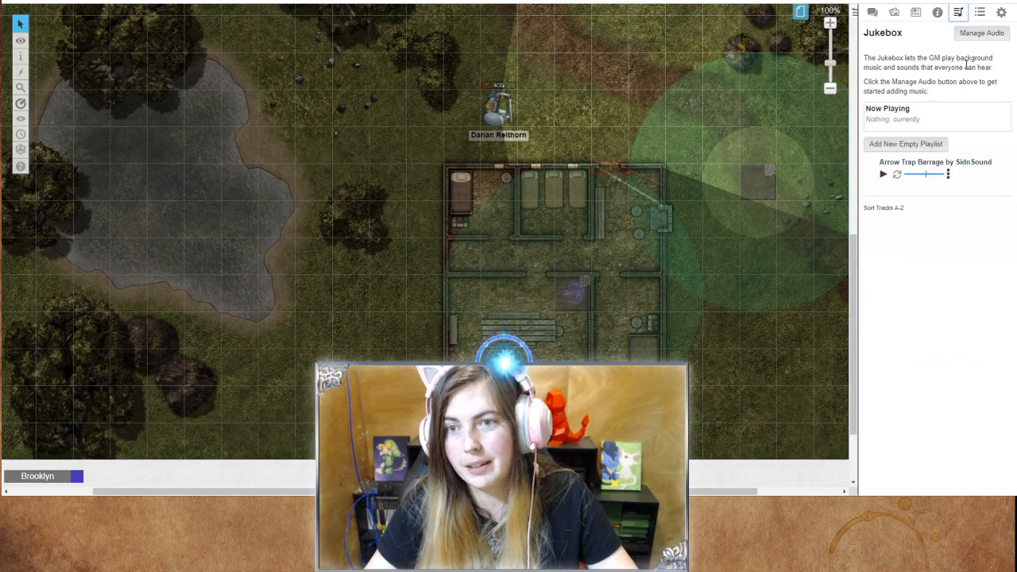
left_click(982, 33)
left_click(459, 103)
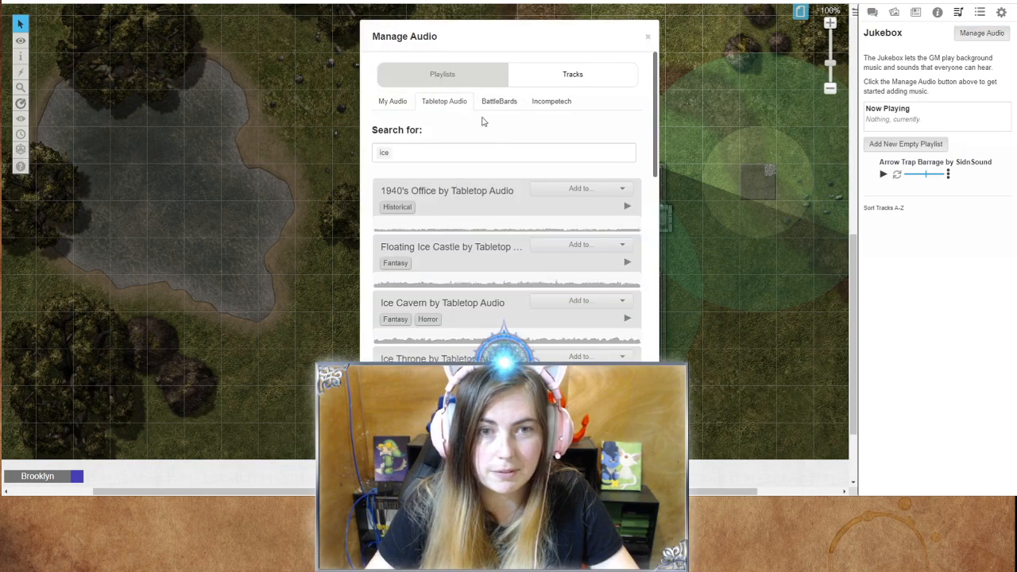
left_click(447, 75)
scroll(421, 158, "down", 1)
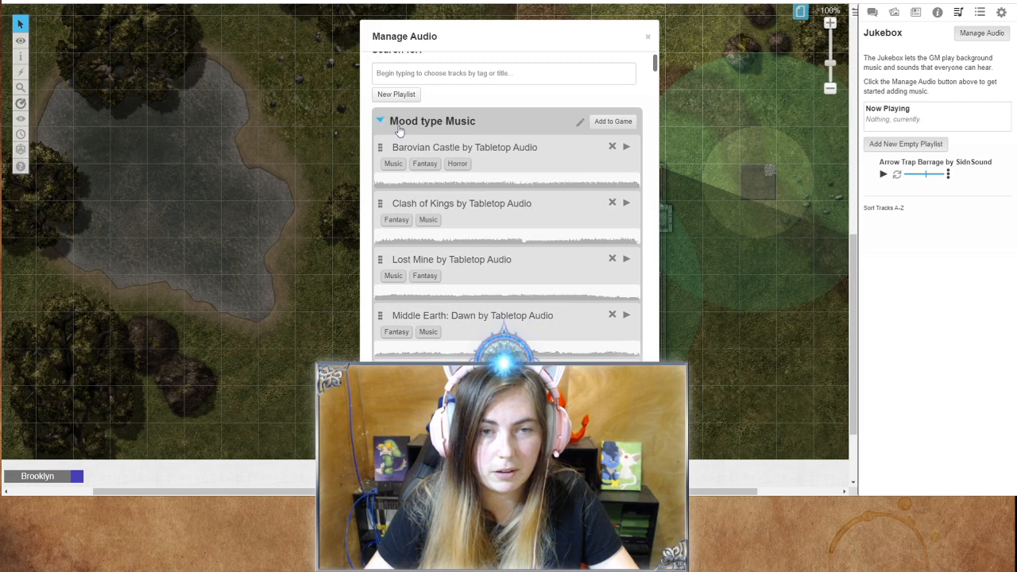
left_click(380, 122)
scroll(433, 223, "down", 1)
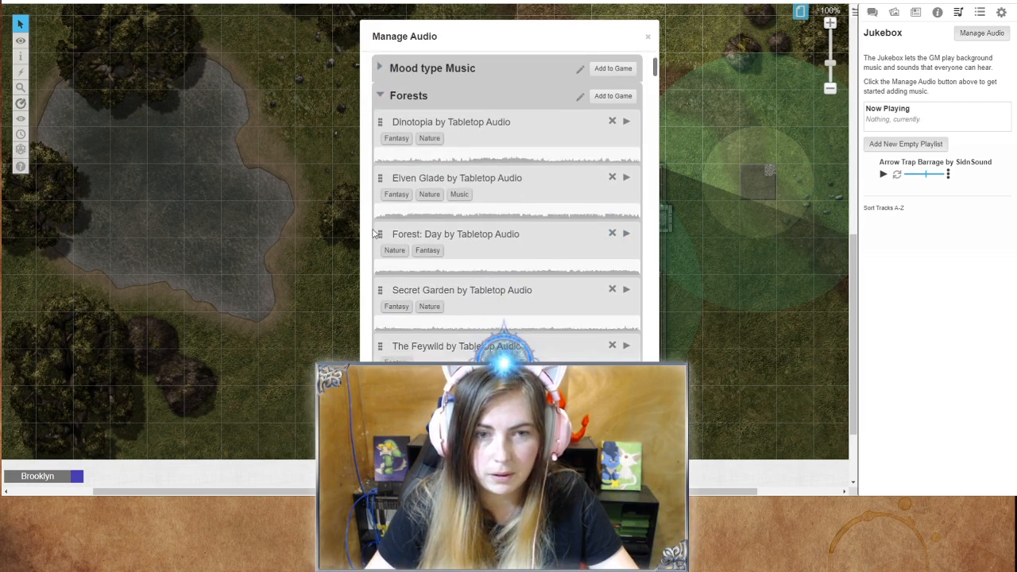
left_click(612, 95)
key("Escape")
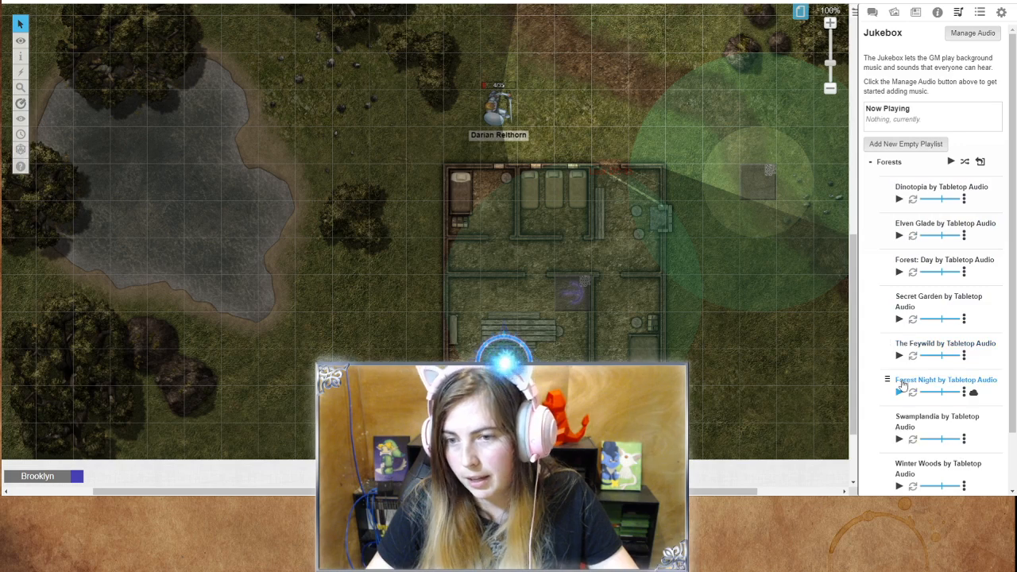
Step: Play the Forest Night track by Tabletop Audio from the Forests playlist
scroll(904, 373, "down", 1)
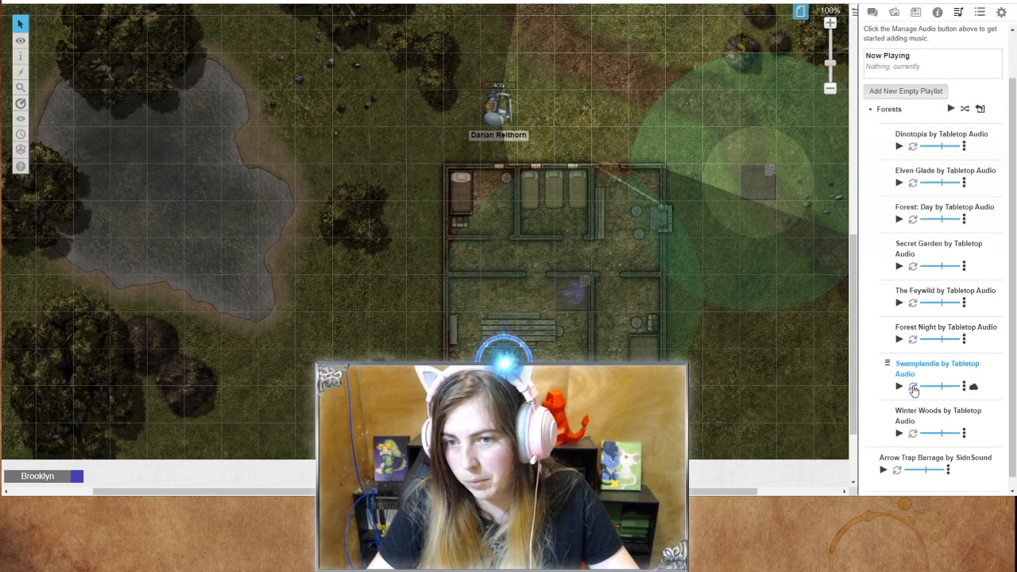
left_click(899, 339)
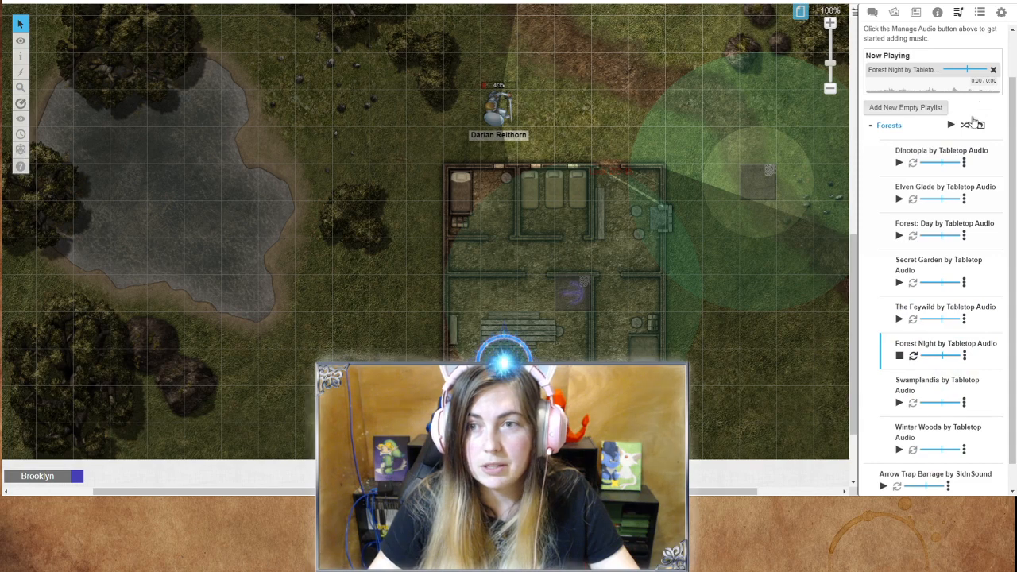
scroll(976, 120, "down", 1)
scroll(973, 119, "up", 2)
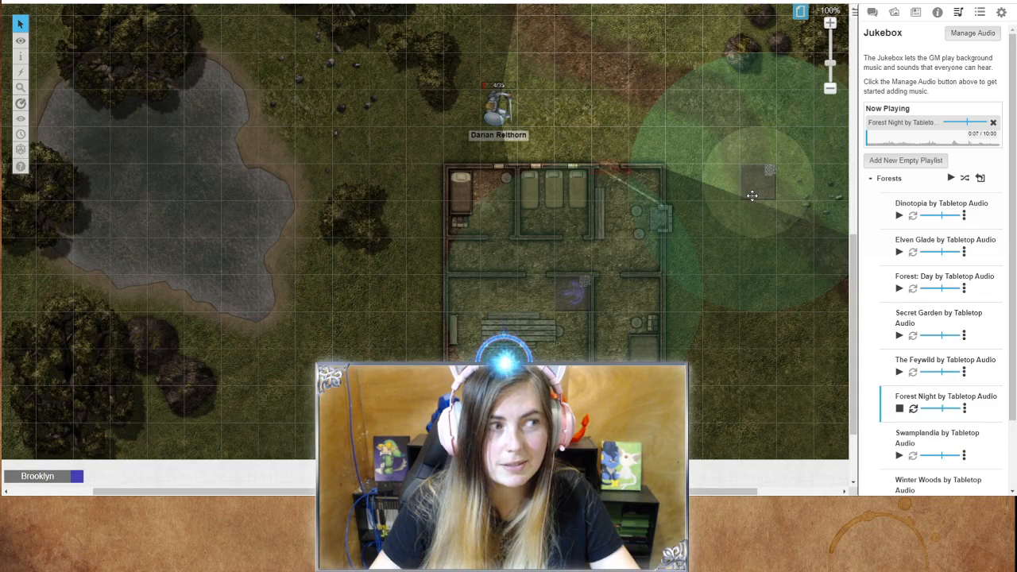
Step: Switch to the Objects & Tokens layer and collapse the Forests playlist in the Jukebox
mouse_move(19, 47)
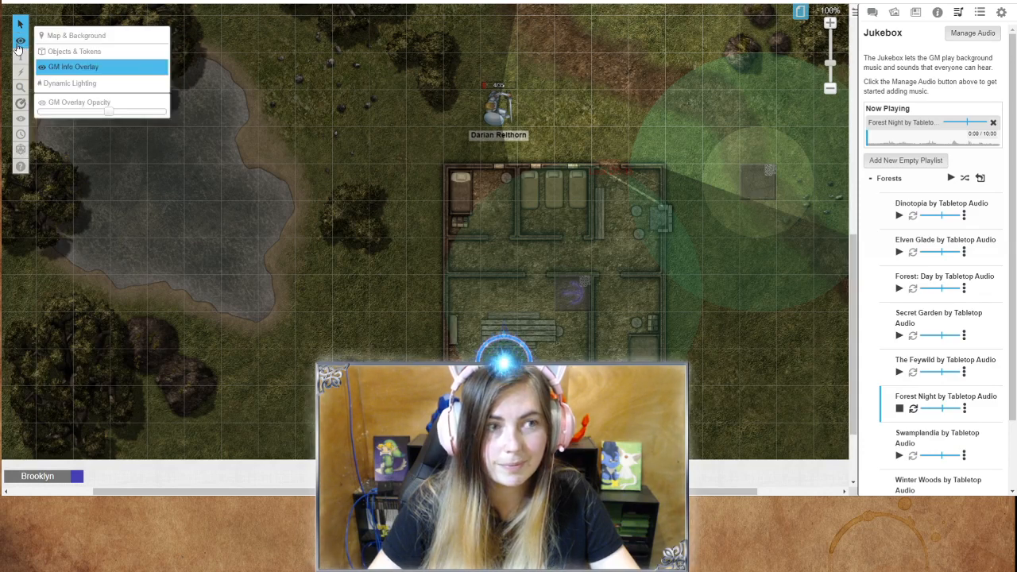
left_click(73, 51)
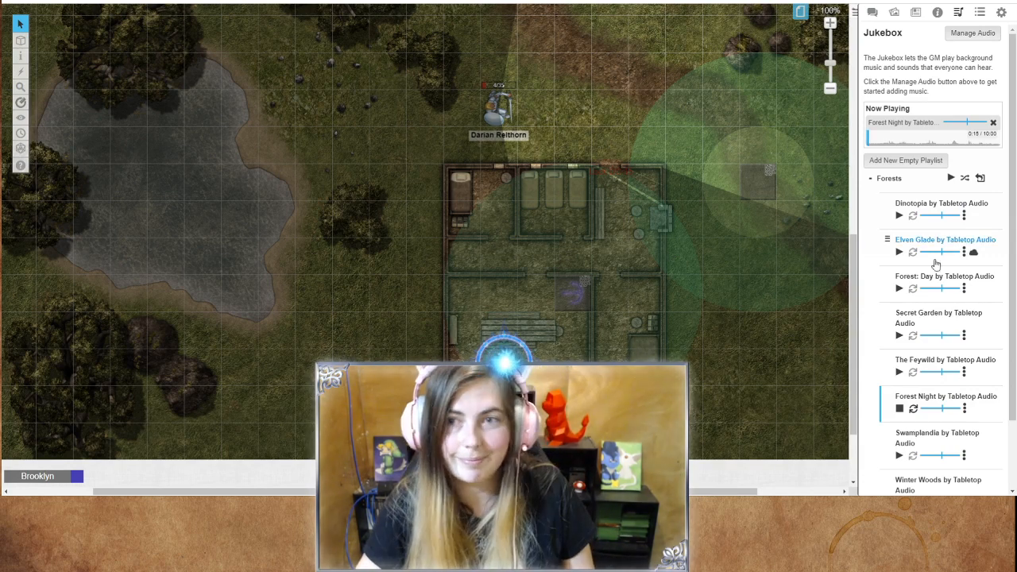
left_click(870, 178)
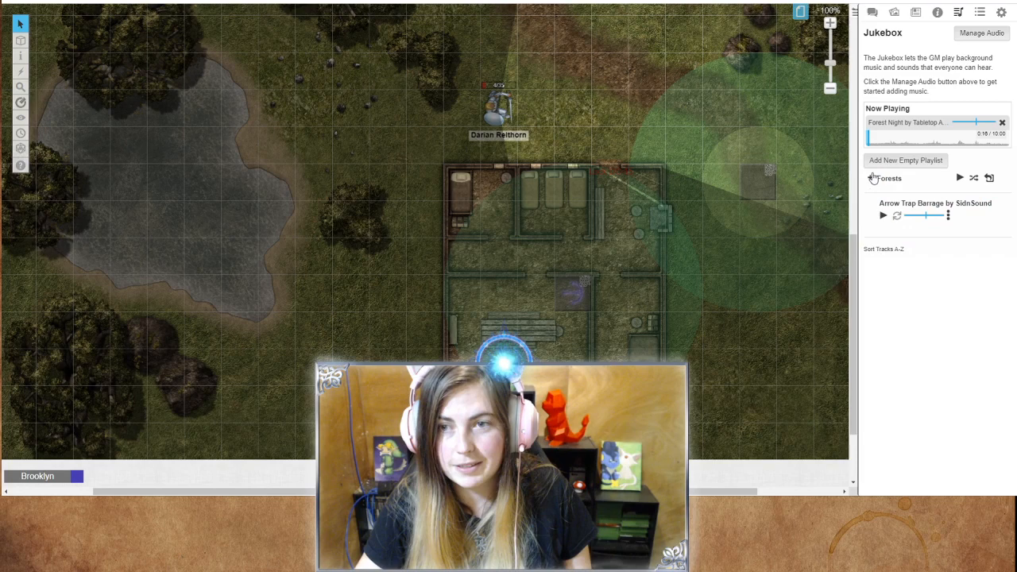
left_click(871, 13)
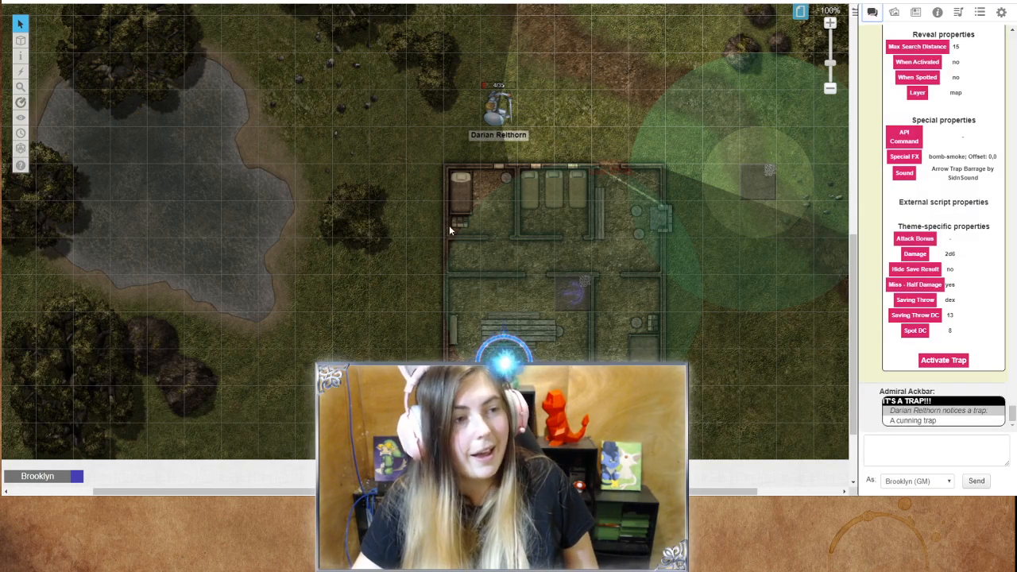
scroll(516, 272, "up", 3)
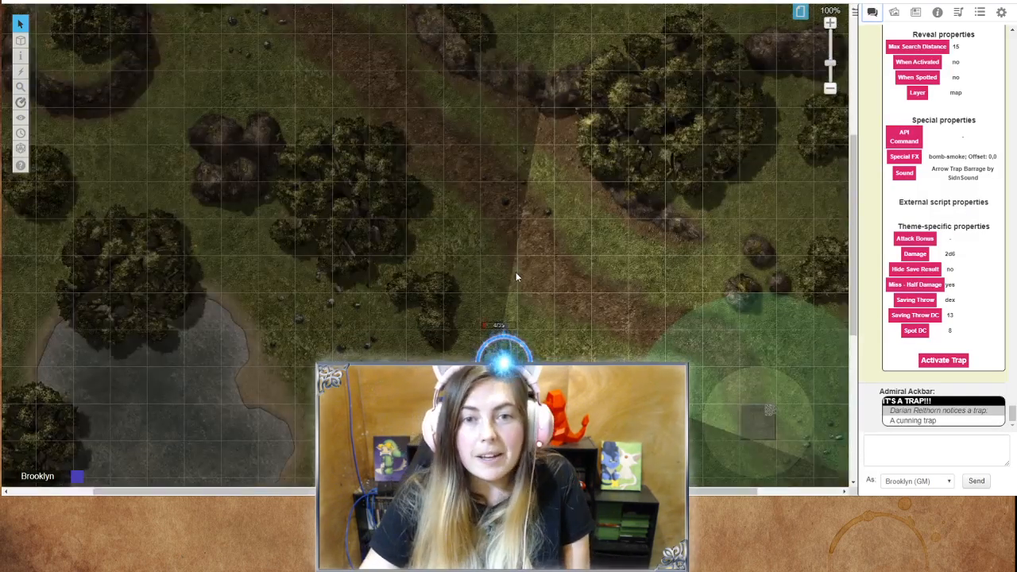
scroll(515, 271, "down", 3)
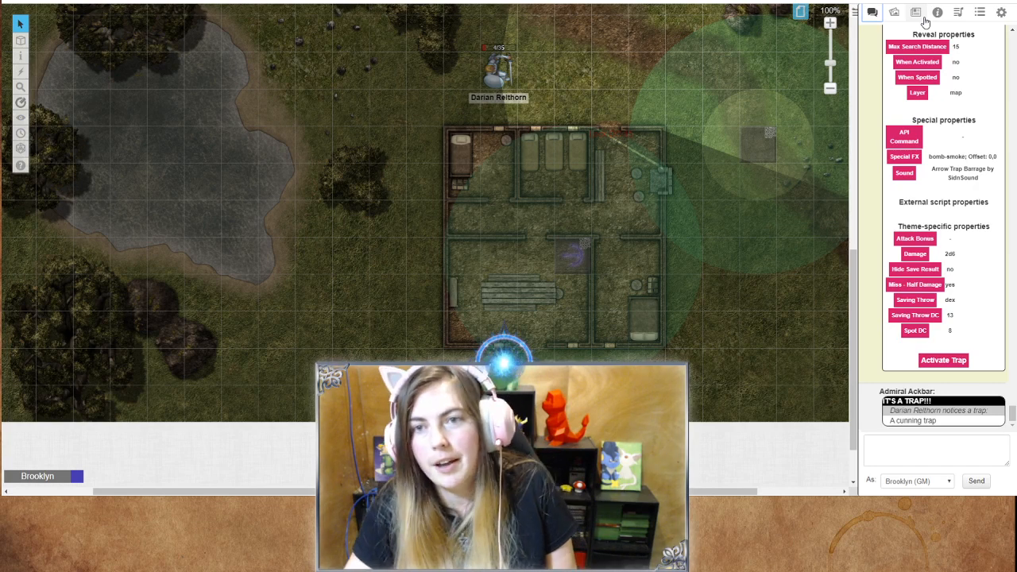
left_click(916, 14)
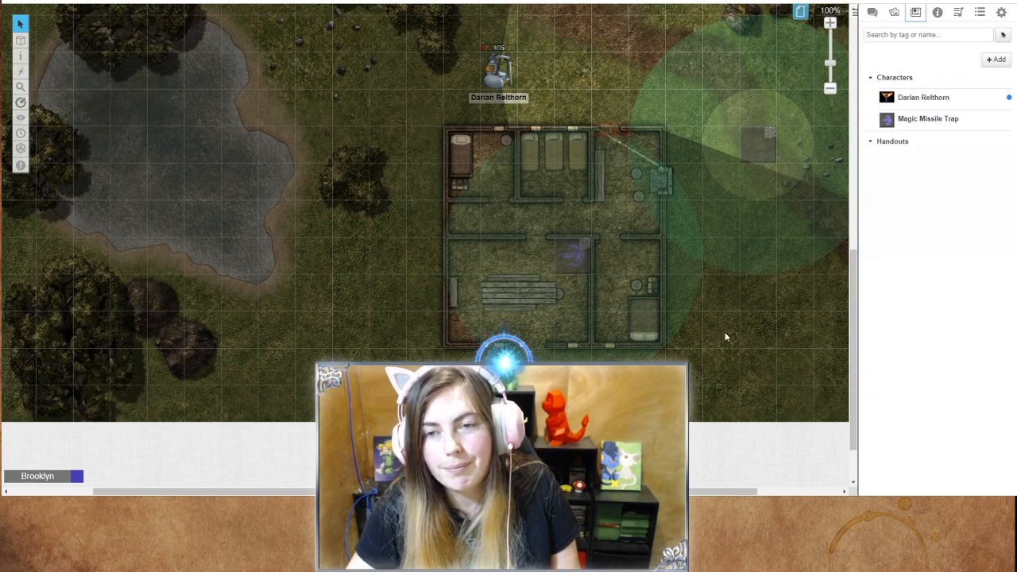
scroll(725, 337, "up", 3)
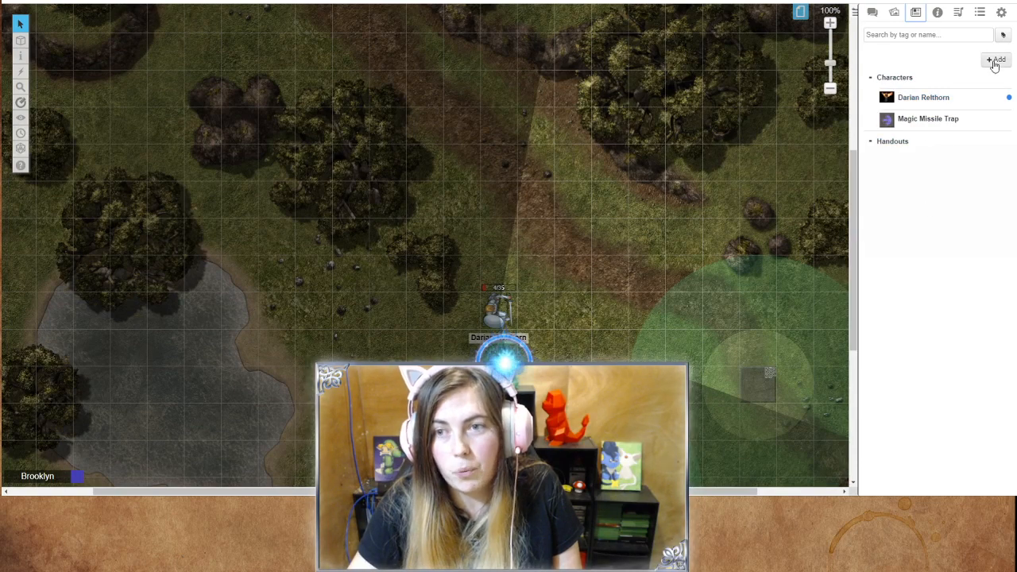
Step: Search the D&D 5th Edition compendium for "orc" and place the Orc monster on the dirt path north of the character
left_click(939, 15)
left_click(928, 50)
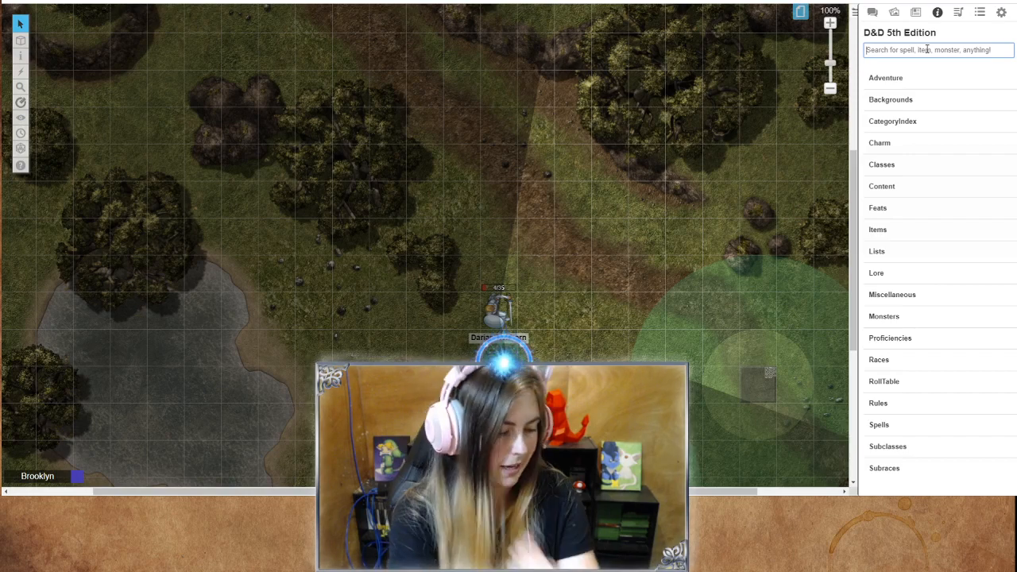
type("orc")
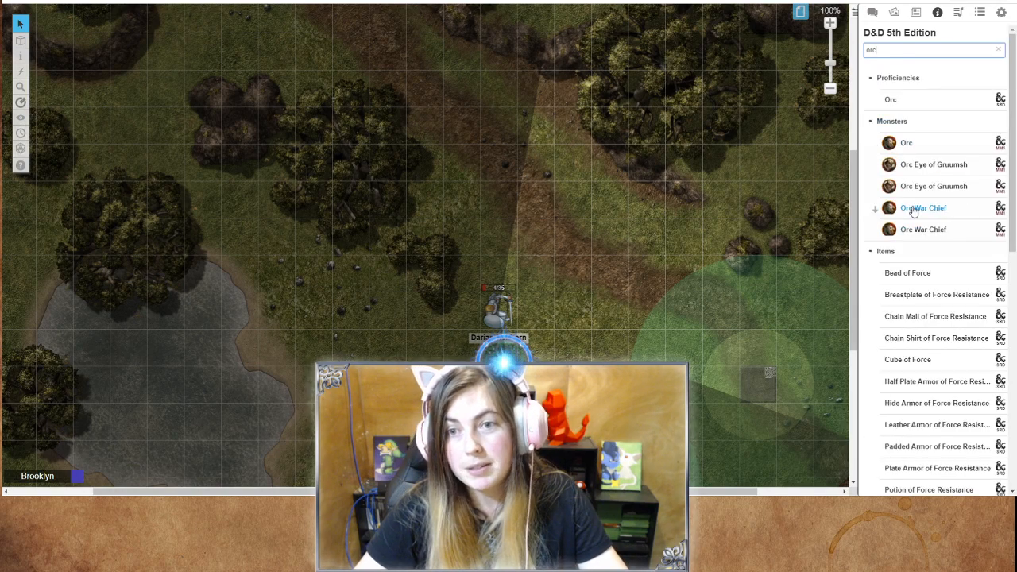
left_click_drag(914, 151, 548, 116)
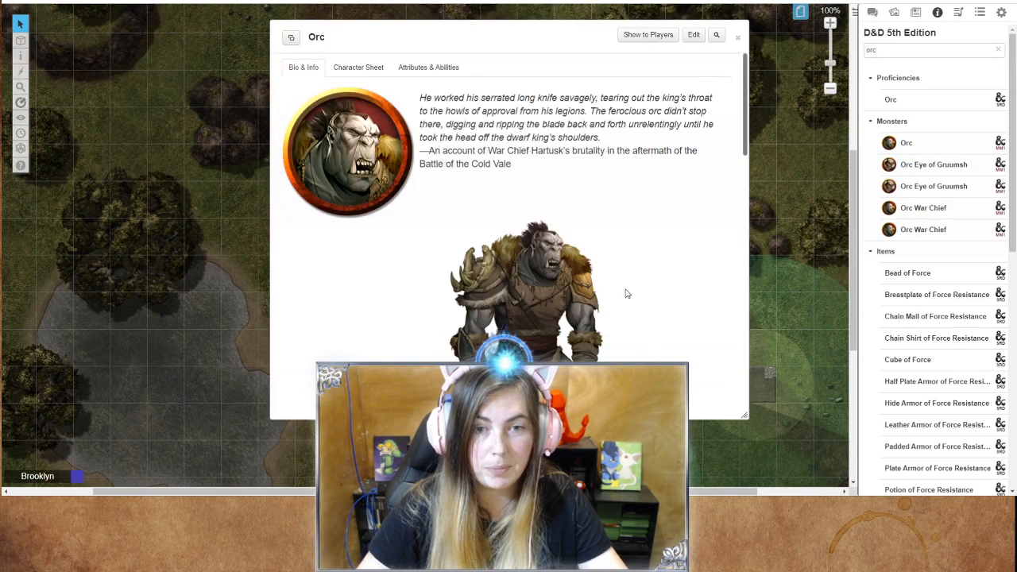
Step: Examine the Orc's biography, traits and actions, and its character sheet with stats and attacks
scroll(630, 295, "down", 5)
scroll(574, 155, "down", 10)
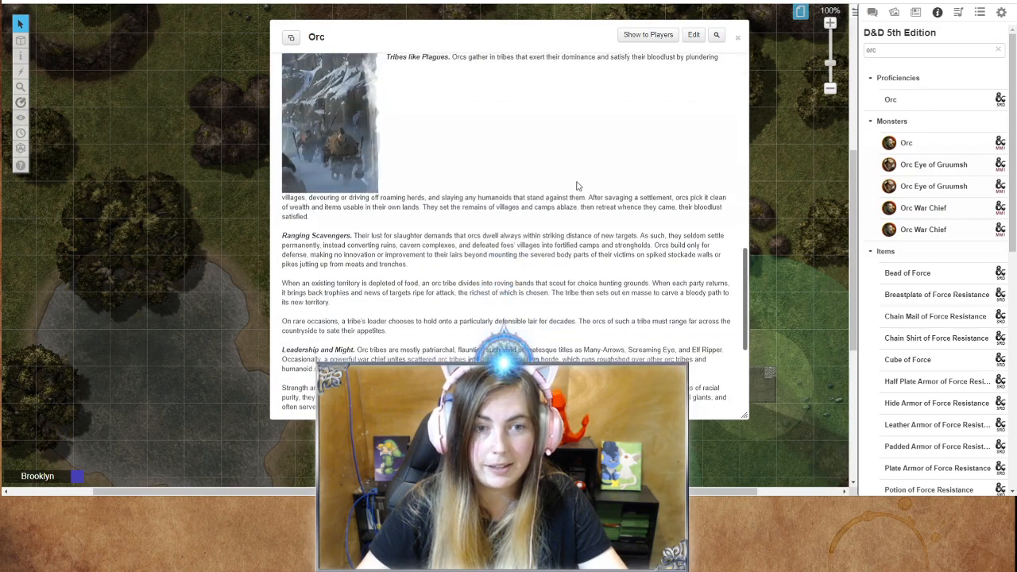
scroll(490, 112, "up", 15)
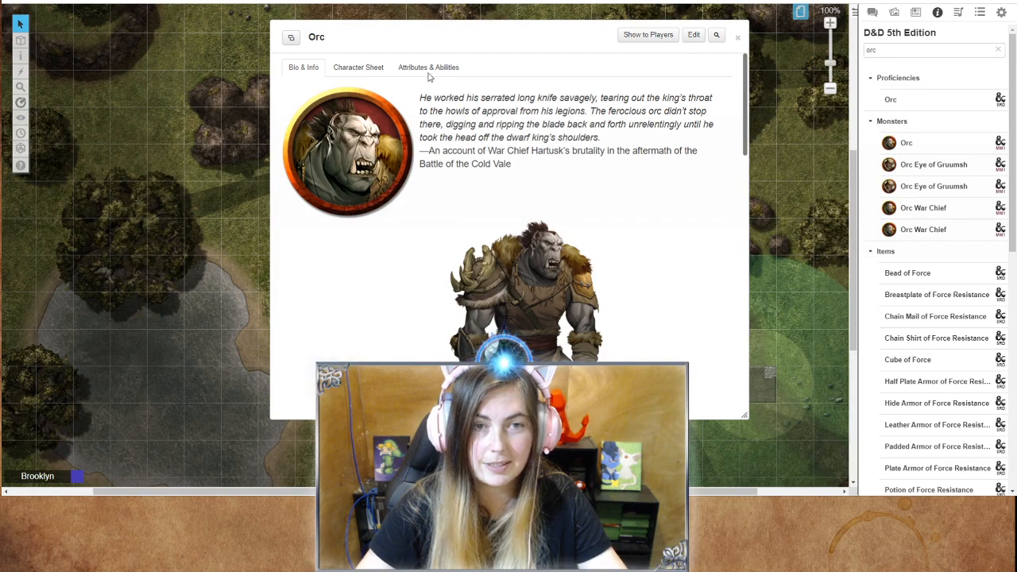
scroll(567, 322, "down", 8)
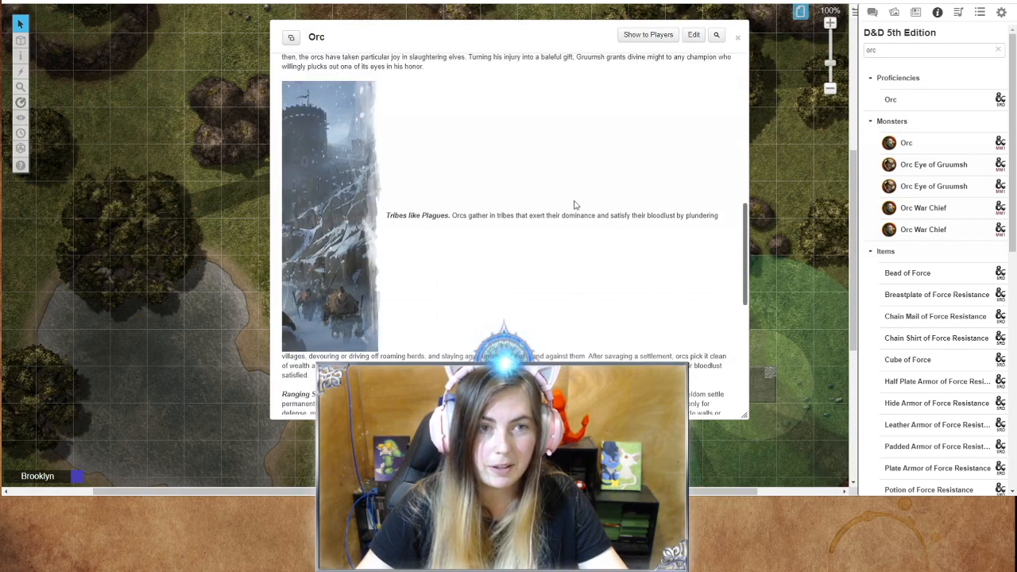
scroll(373, 111, "up", 2)
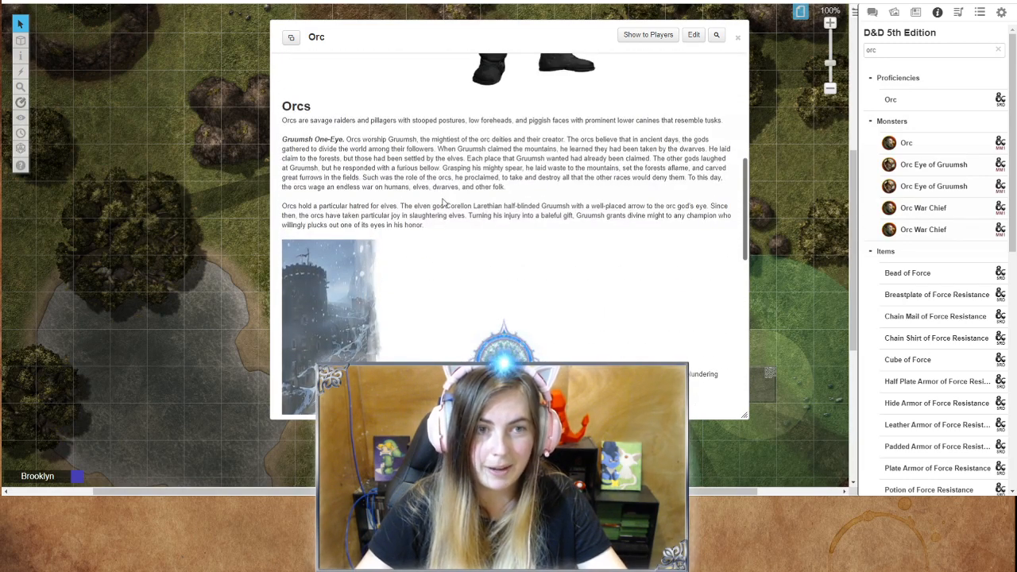
scroll(489, 284, "down", 6)
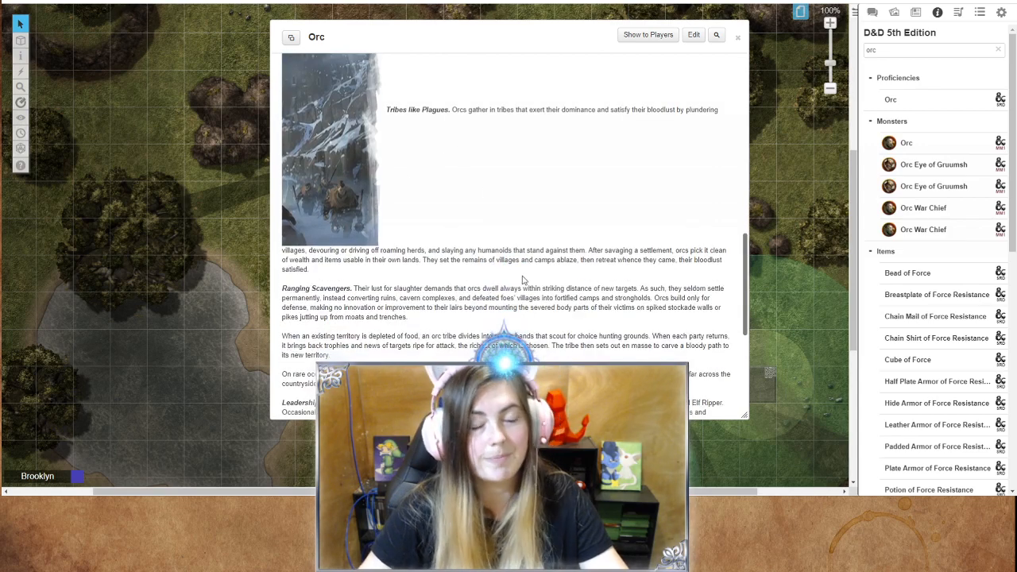
scroll(517, 320, "down", 4)
scroll(516, 320, "down", 3)
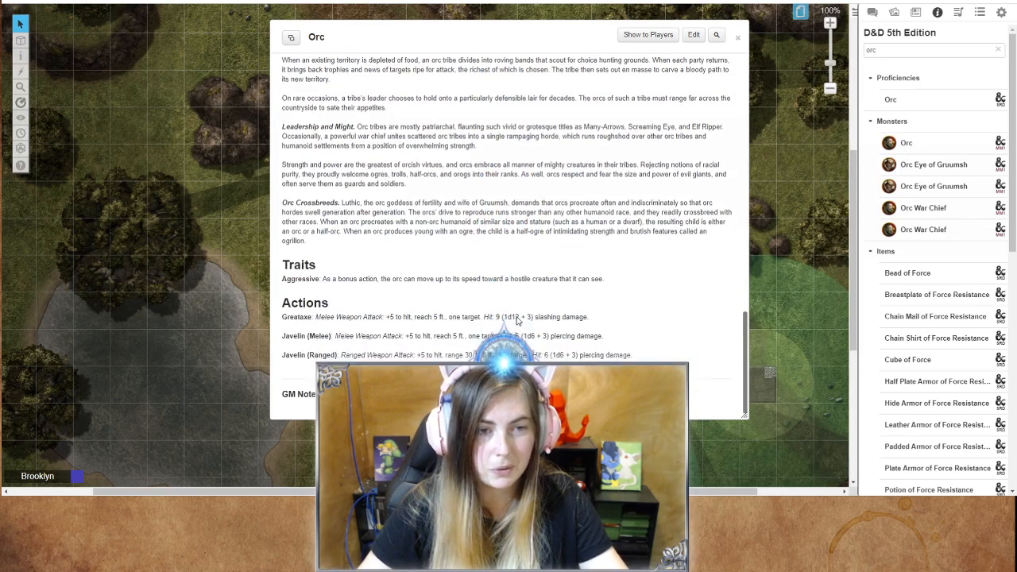
scroll(389, 81, "up", 15)
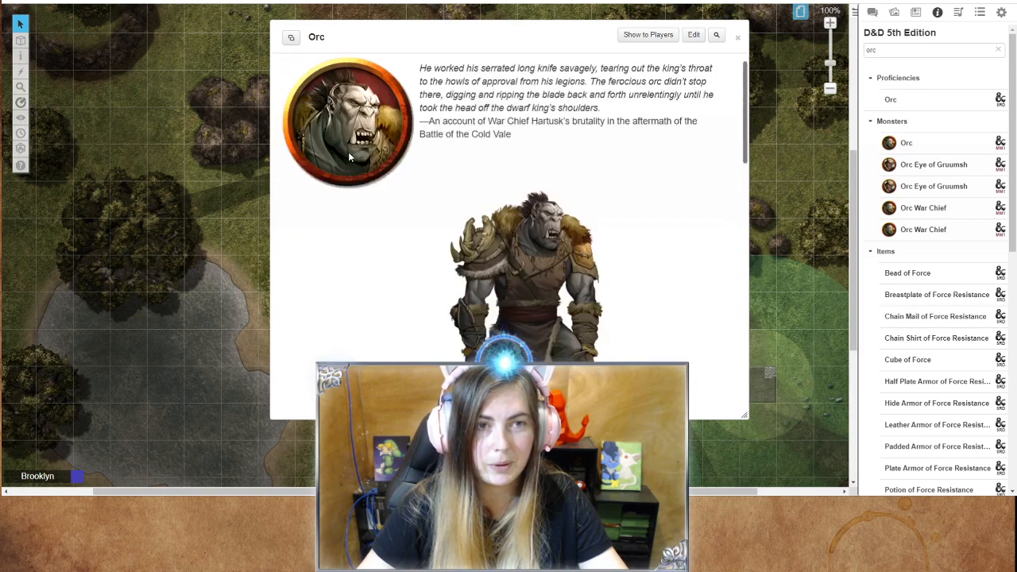
left_click(358, 68)
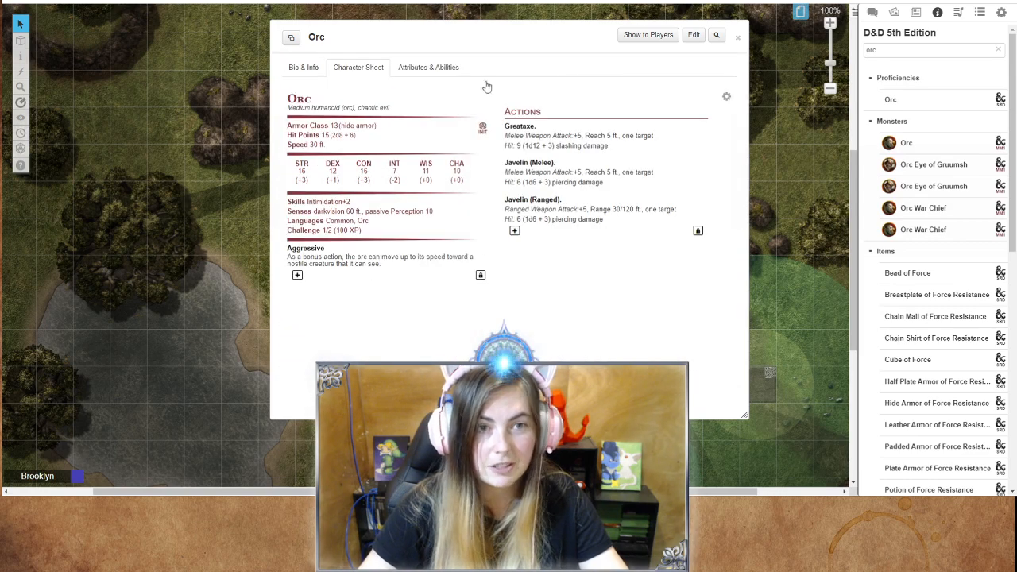
Step: Move the Orc's sheet off its token and shift the token about two squares east, beside the large tree
left_click_drag(483, 45, 216, 55)
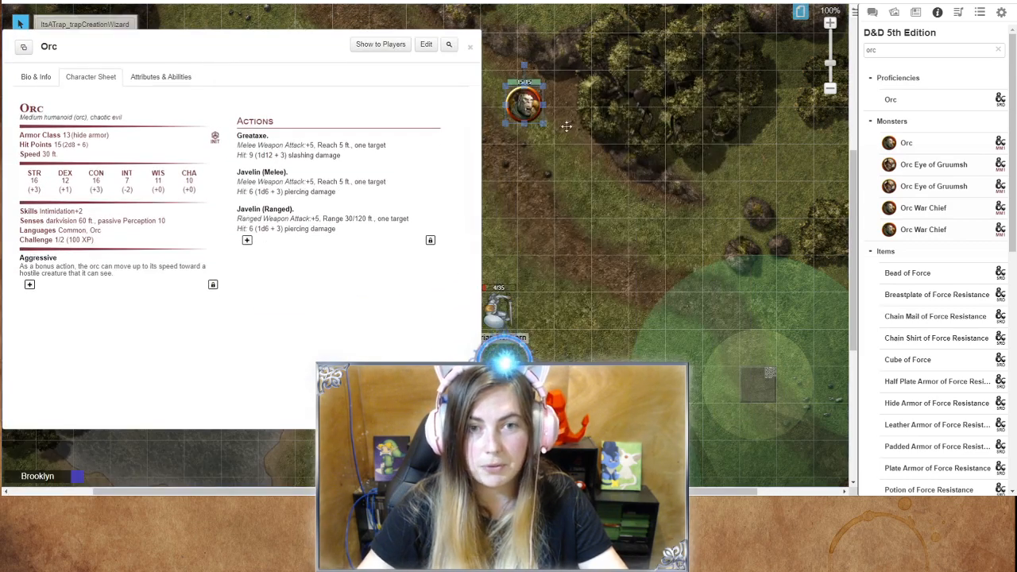
left_click_drag(523, 103, 610, 123)
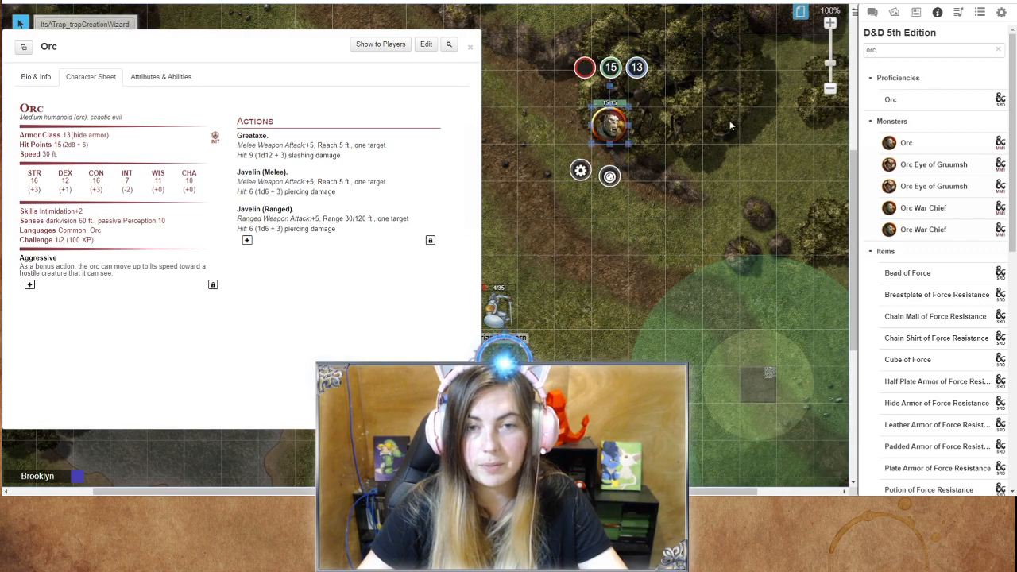
Step: Roll the Orc's Greataxe and Javelin (Ranged) attacks from its sheet and view the rolls in chat
left_click(874, 13)
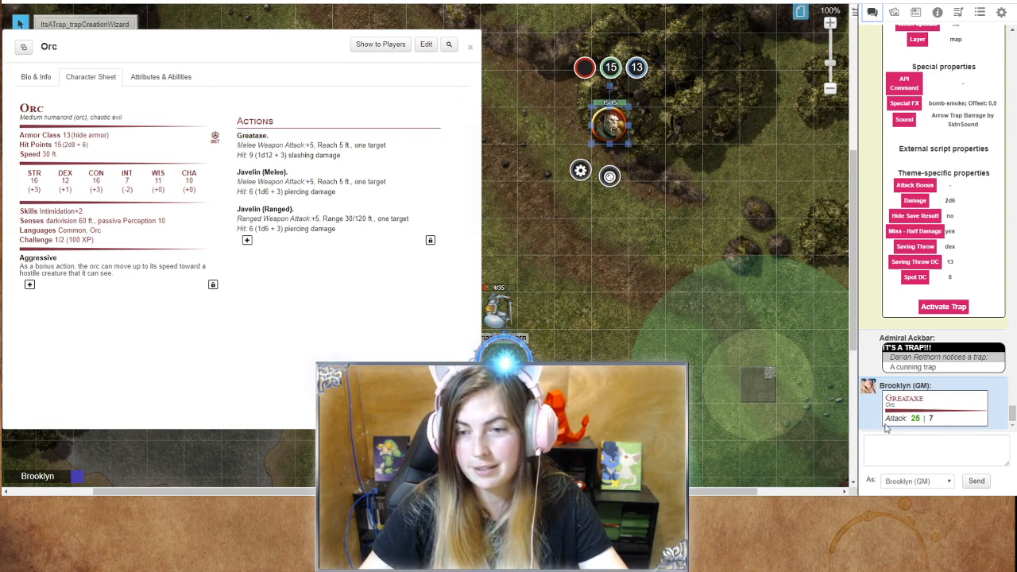
mouse_move(916, 419)
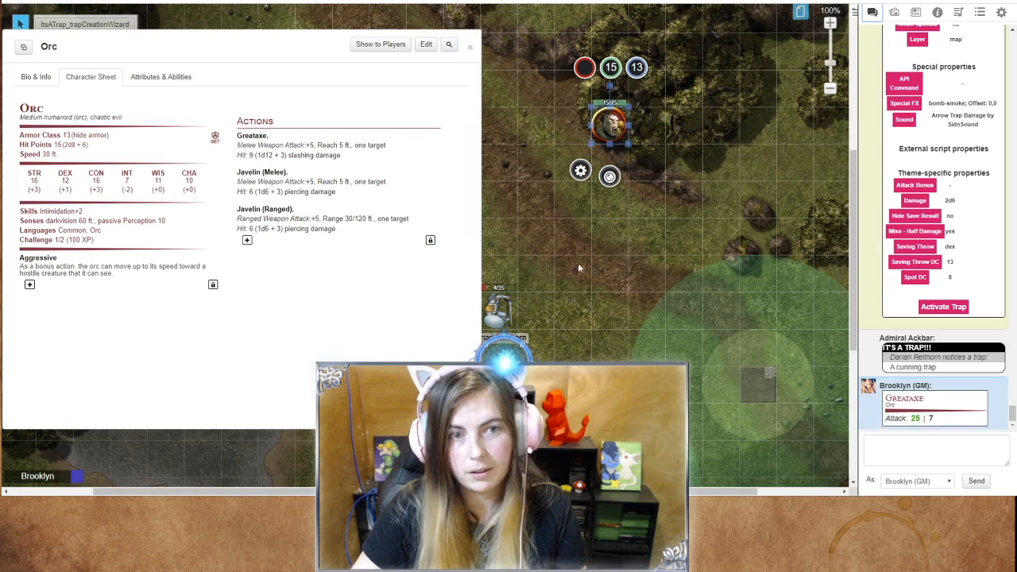
left_click(264, 209)
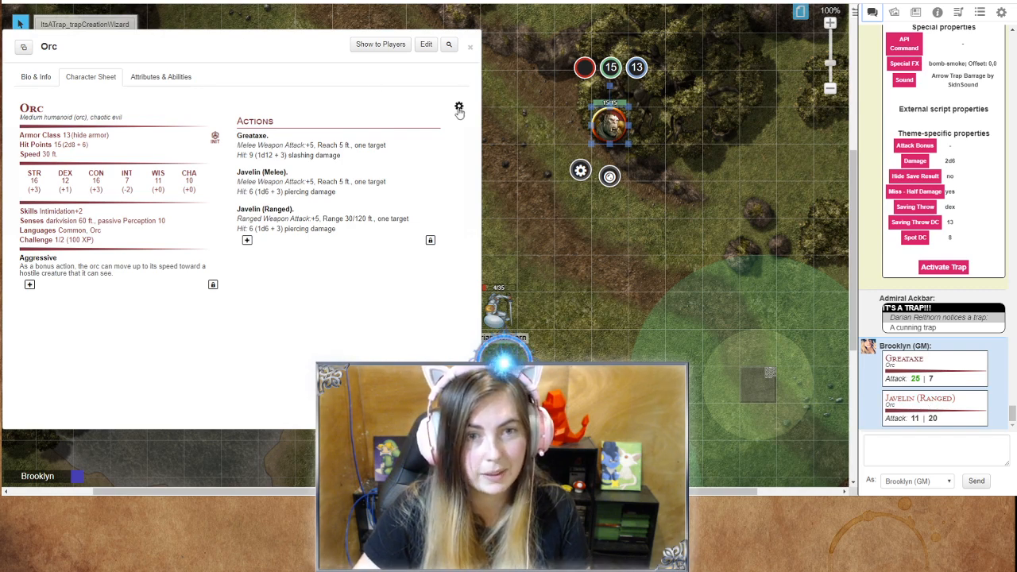
Step: Set the Orc's auto damage roll to Auto Roll Damage & Crit and its roll queries to Query Advantage in the sheet's options
left_click(459, 106)
scroll(405, 255, "down", 4)
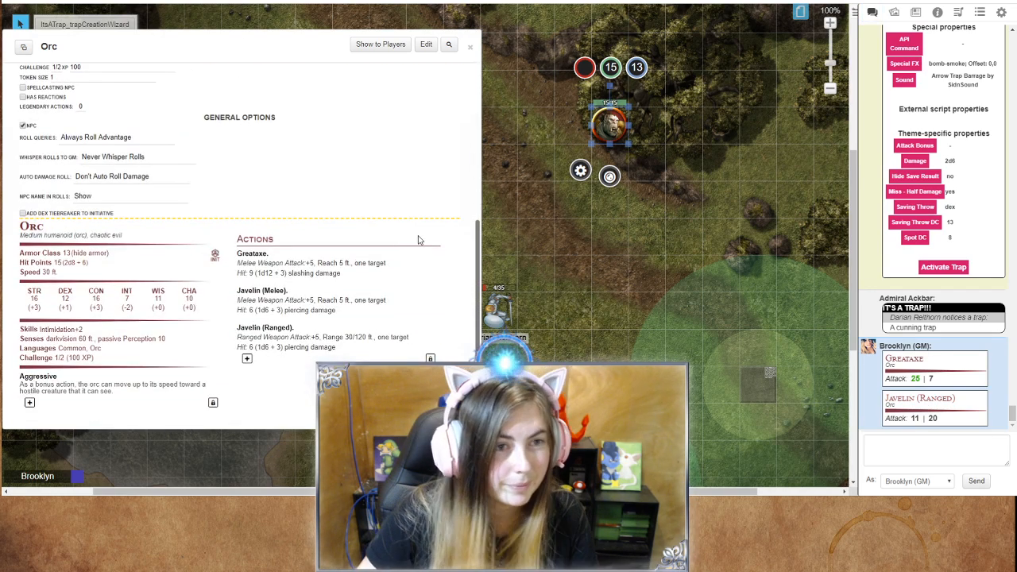
scroll(419, 239, "up", 4)
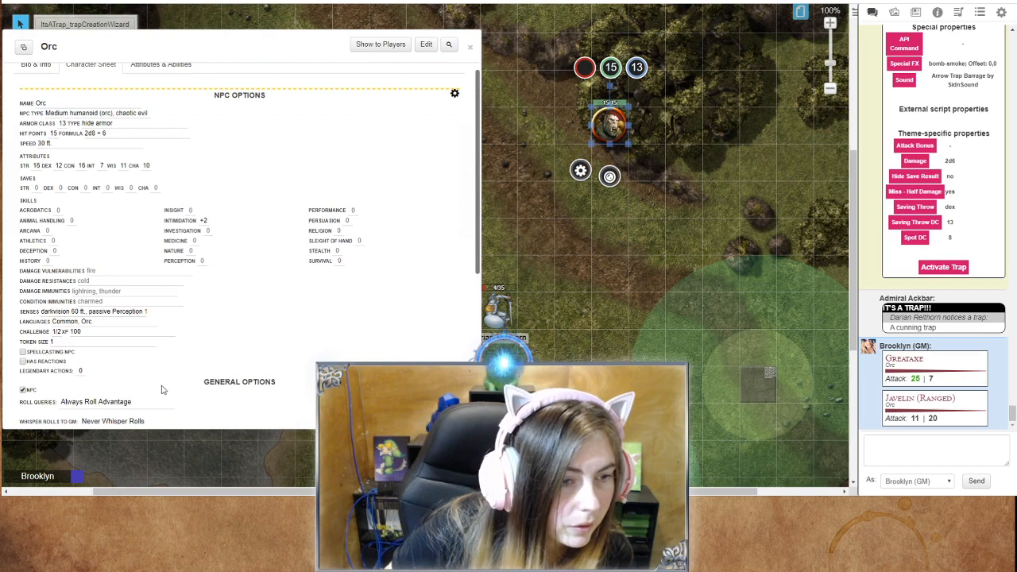
scroll(161, 389, "down", 2)
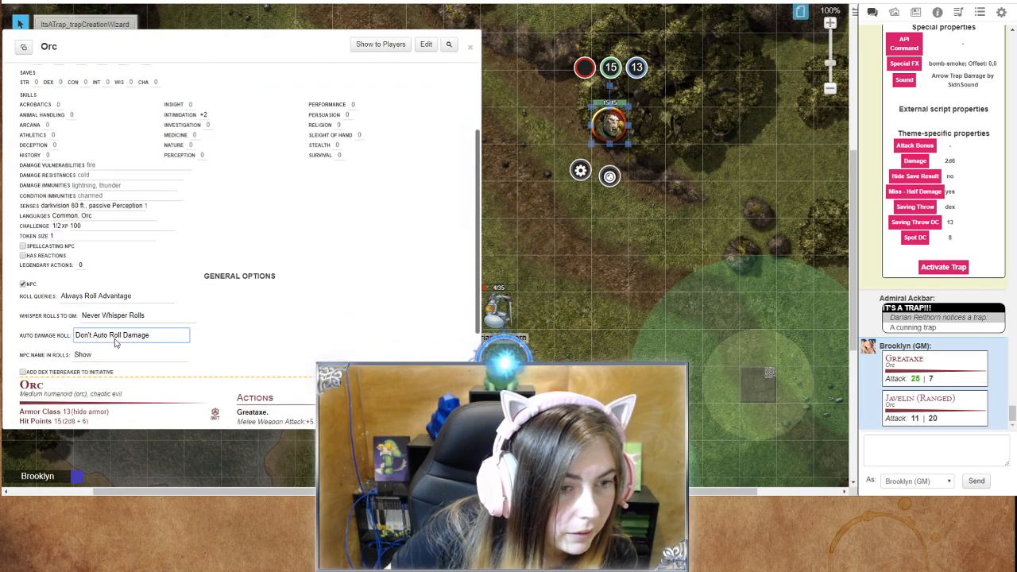
left_click(112, 356)
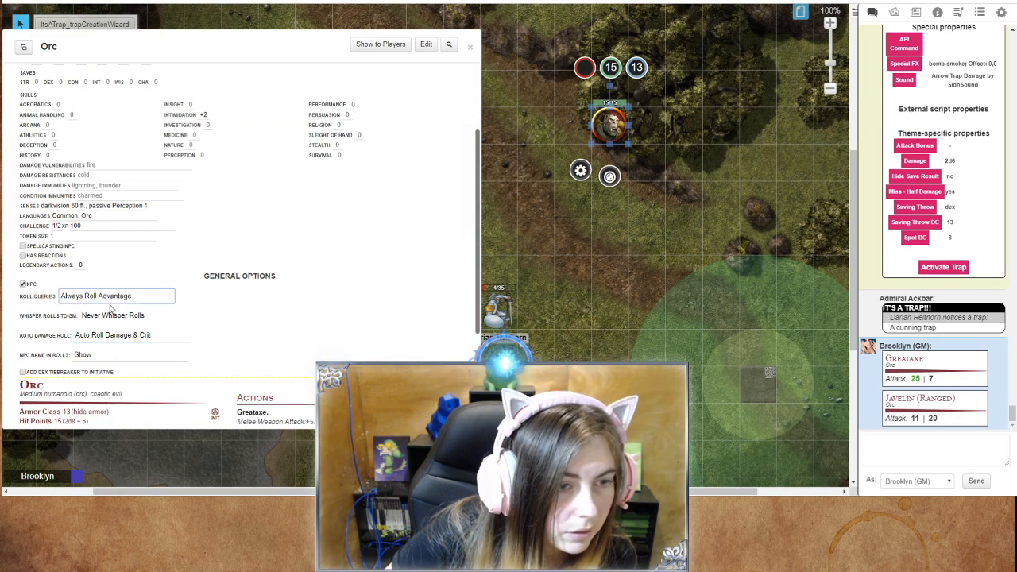
left_click(112, 335)
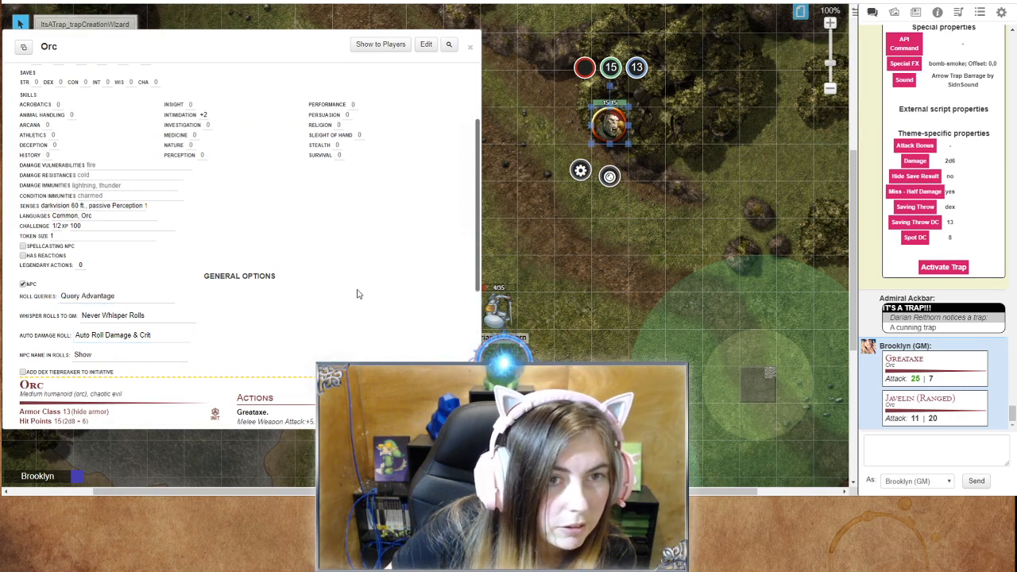
scroll(357, 294, "up", 3)
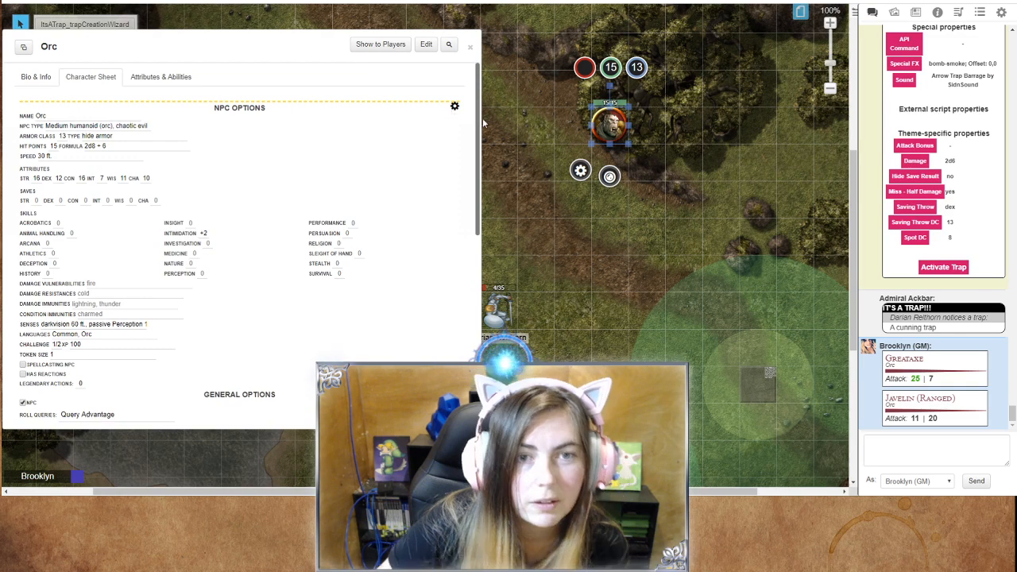
left_click(455, 107)
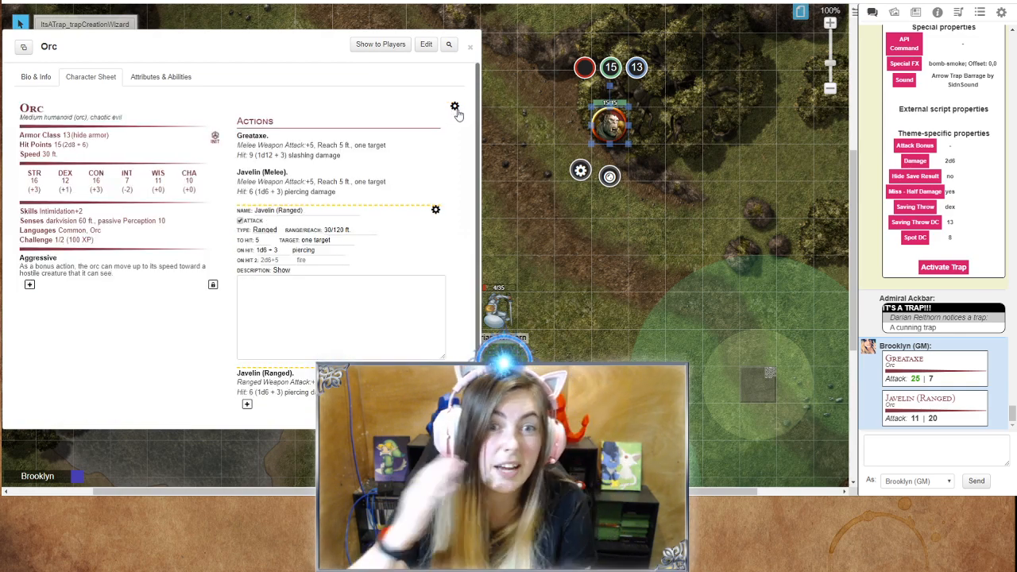
left_click(435, 209)
Step: Roll the Orc's Greataxe attack as a Normal Roll and inspect the attack and damage formulas in chat
left_click(253, 135)
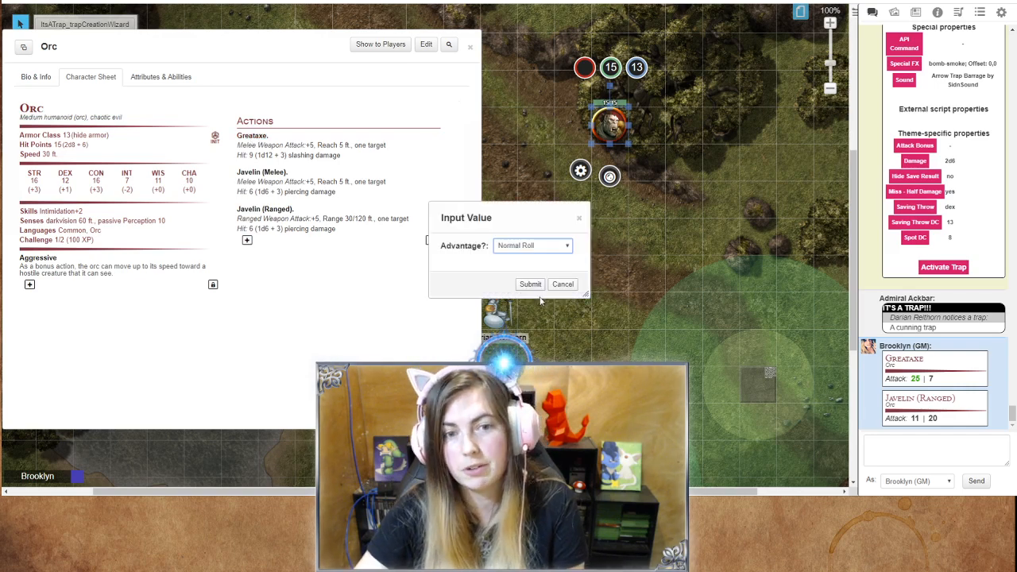
left_click(530, 284)
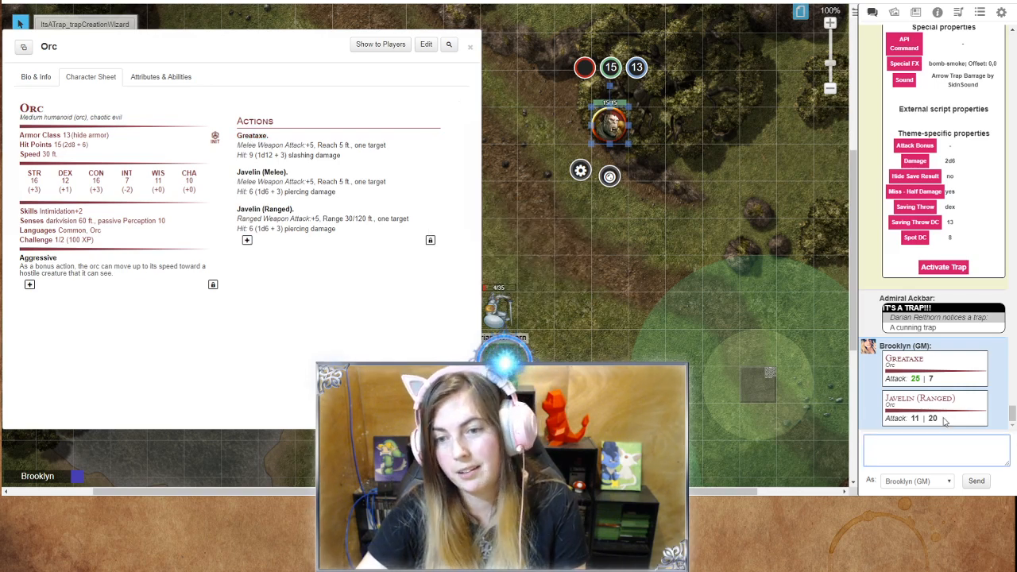
double_click(915, 399)
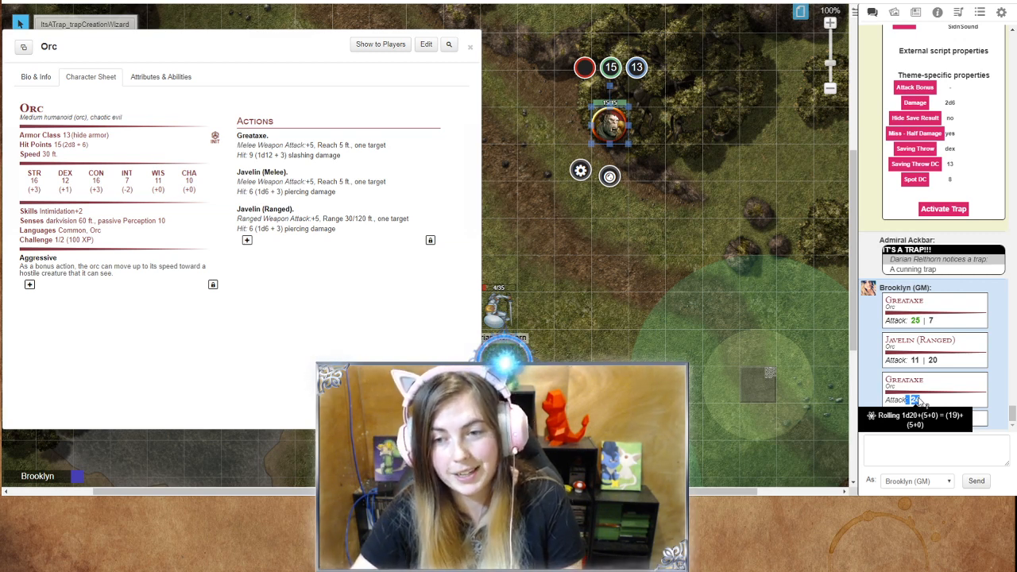
left_click(925, 415)
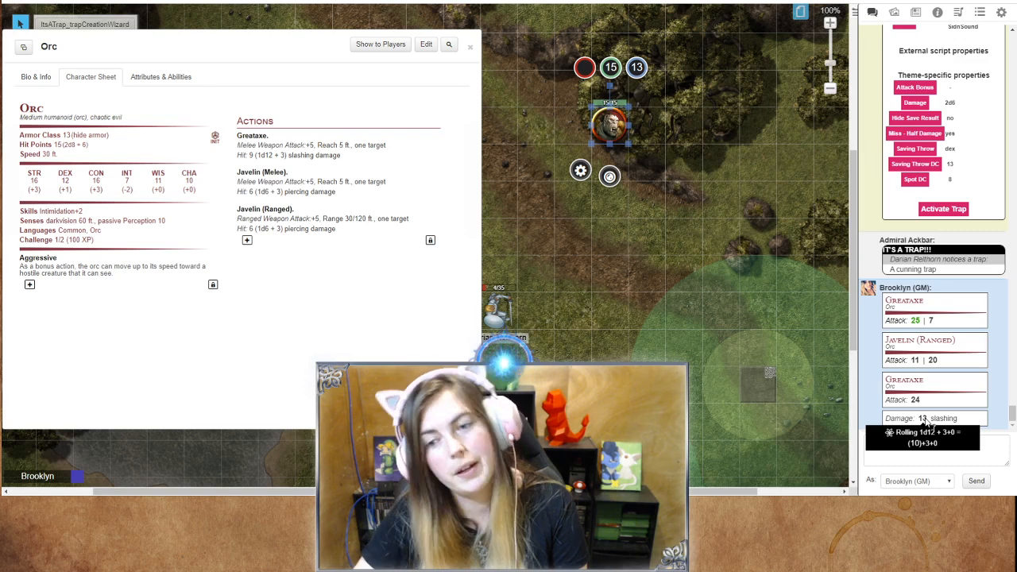
left_click(984, 452)
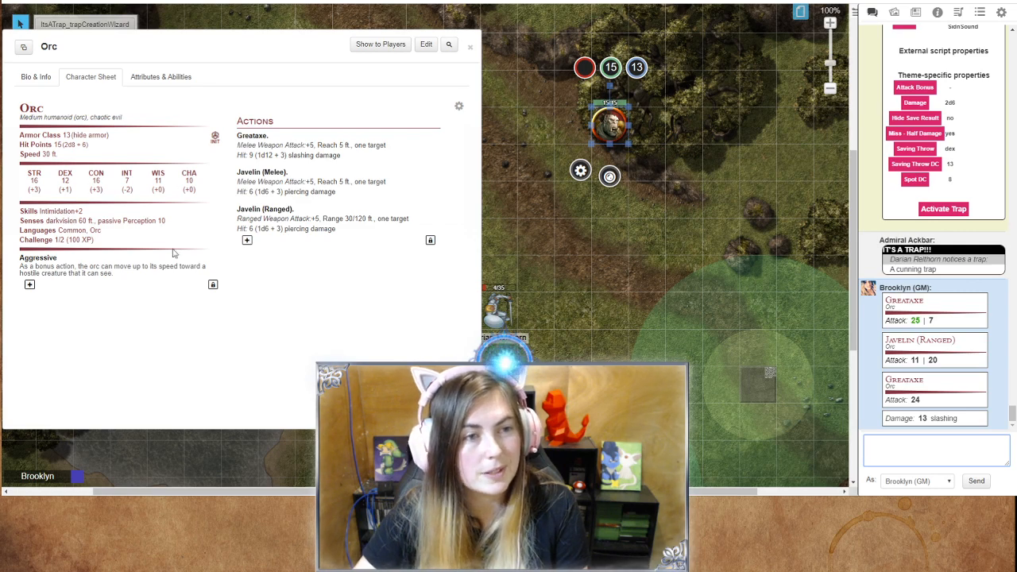
Step: Collapse the Orc sheet and place three more Orc tokens from the journal: on the dirt path, south of the large tree and on its east side
double_click(251, 38)
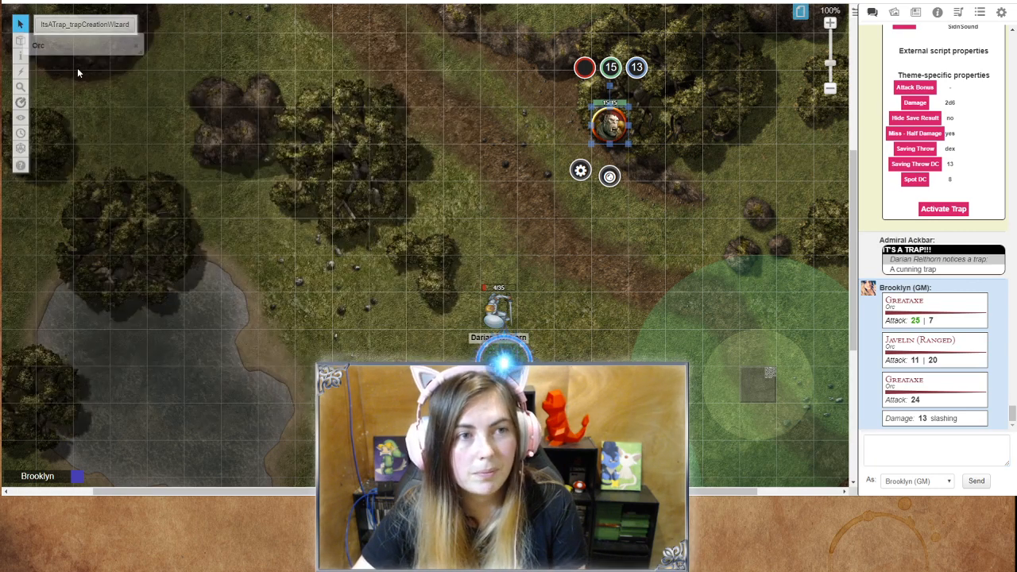
left_click_drag(71, 50, 115, 95)
left_click(916, 12)
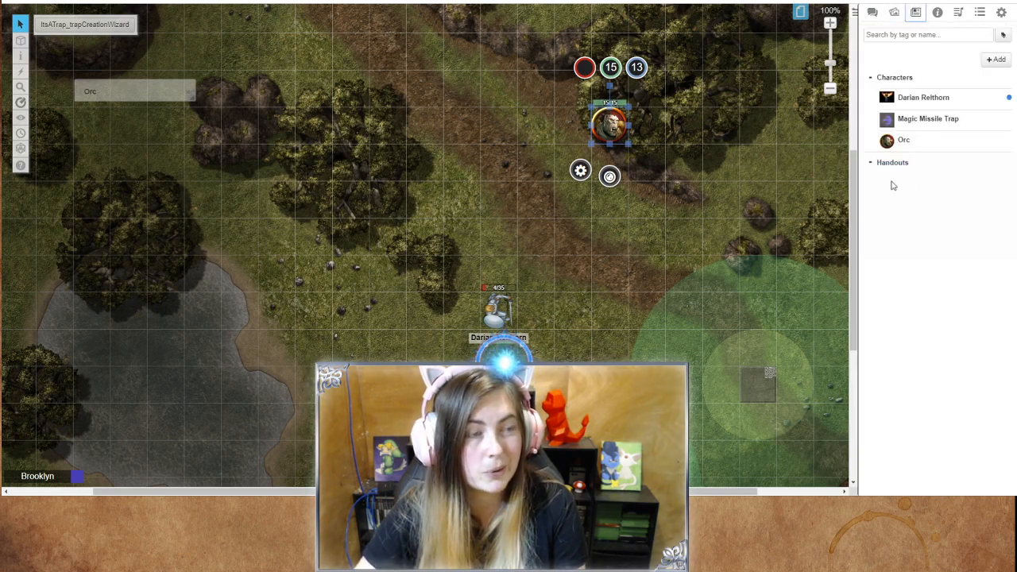
left_click_drag(906, 149, 506, 168)
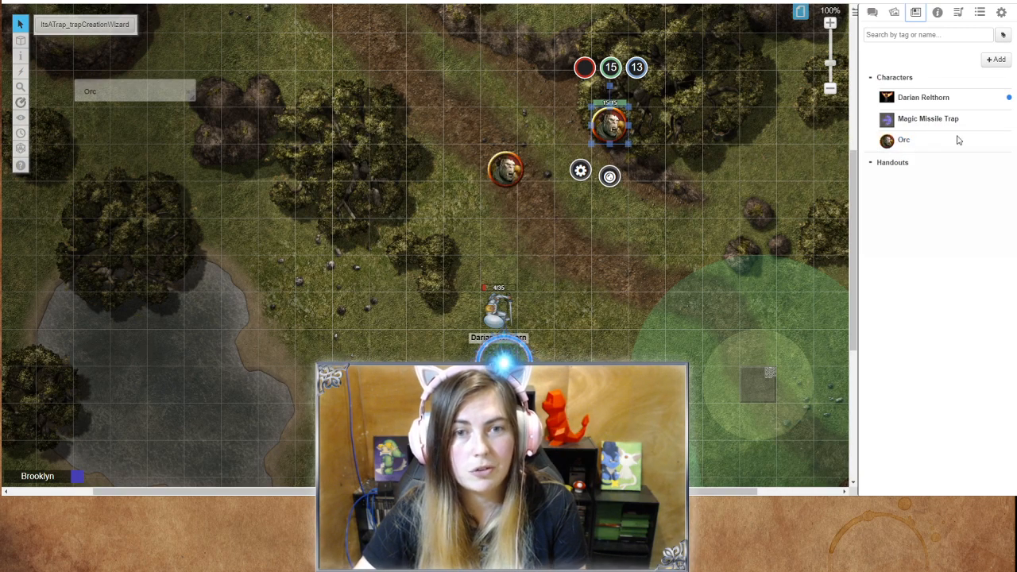
left_click_drag(897, 143, 659, 201)
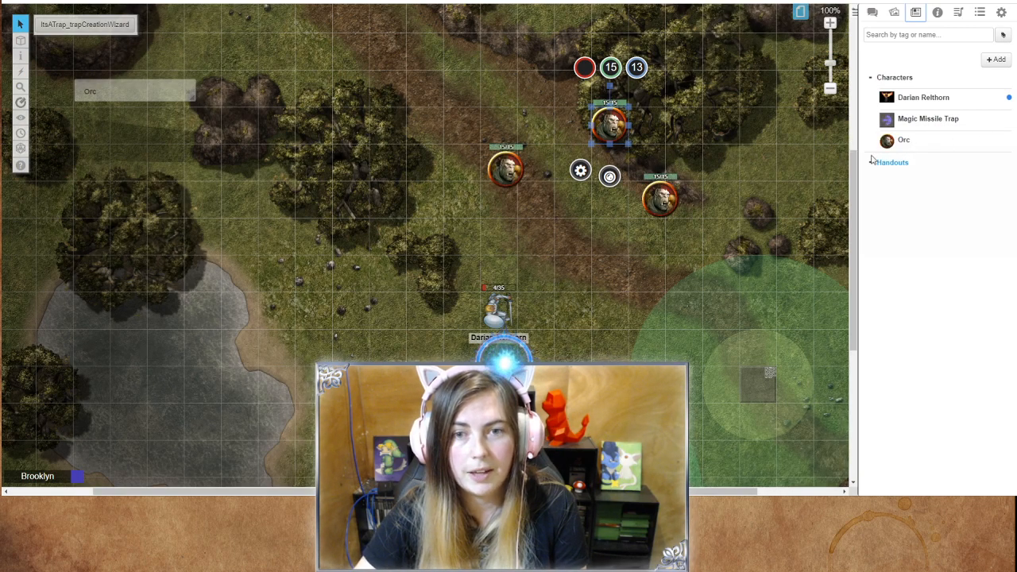
left_click_drag(898, 141, 721, 123)
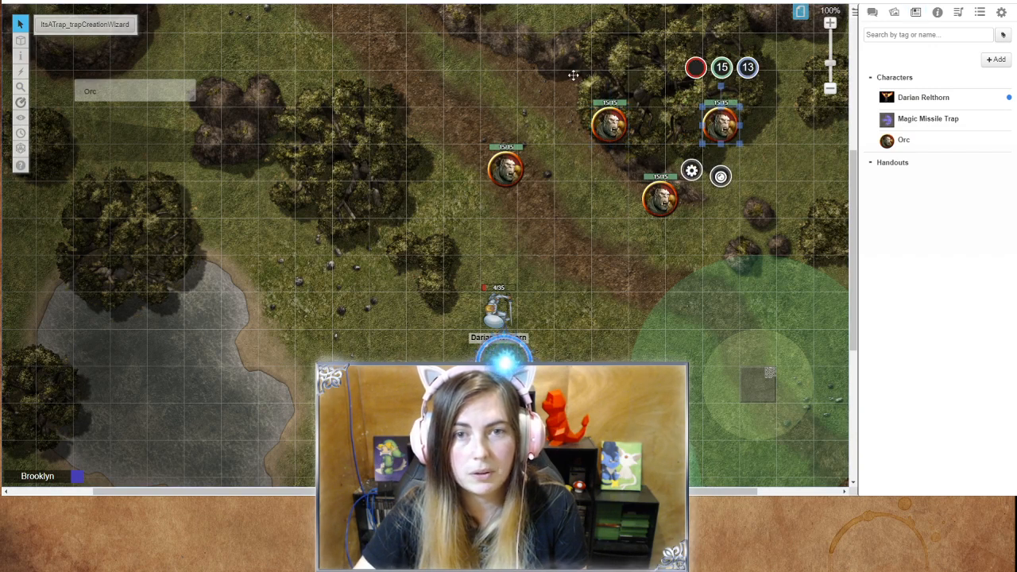
Step: Move the original Orc up to the rocks northwest of the large tree and align the path and southern Orcs to nearby squares
left_click_drag(609, 123, 572, 50)
left_click_drag(516, 156, 509, 151)
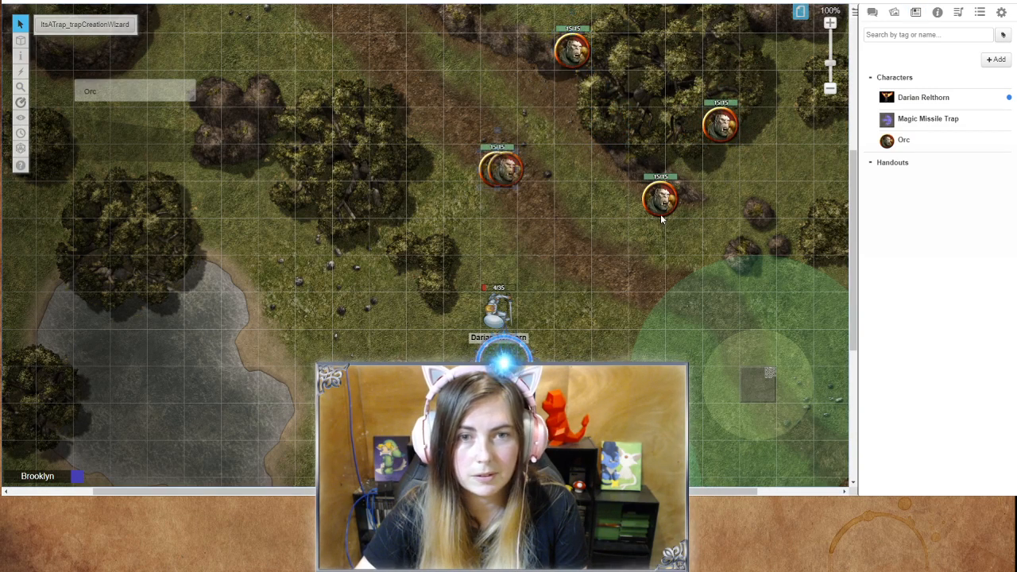
left_click(649, 205)
left_click_drag(650, 204, 636, 205)
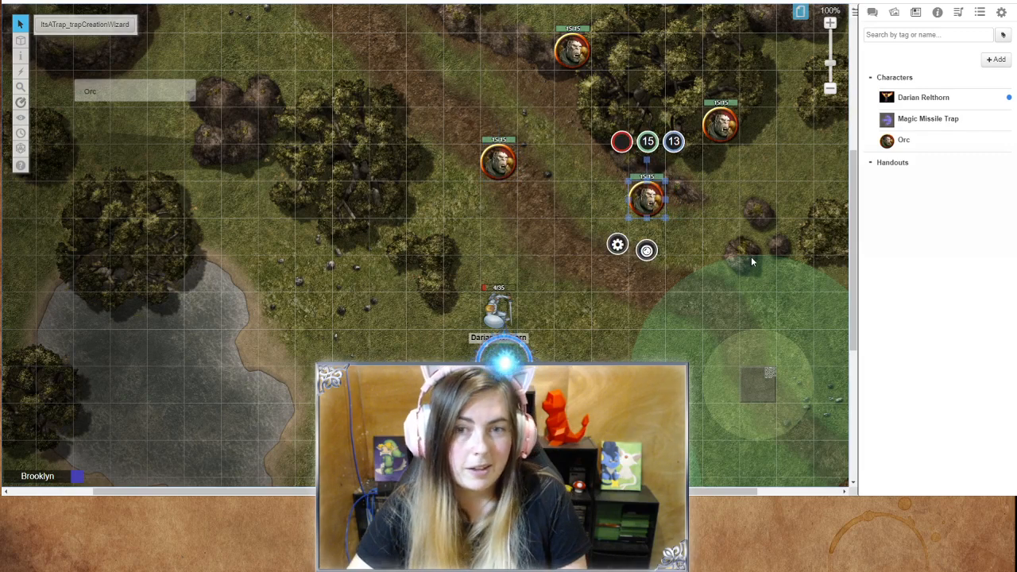
left_click(753, 256)
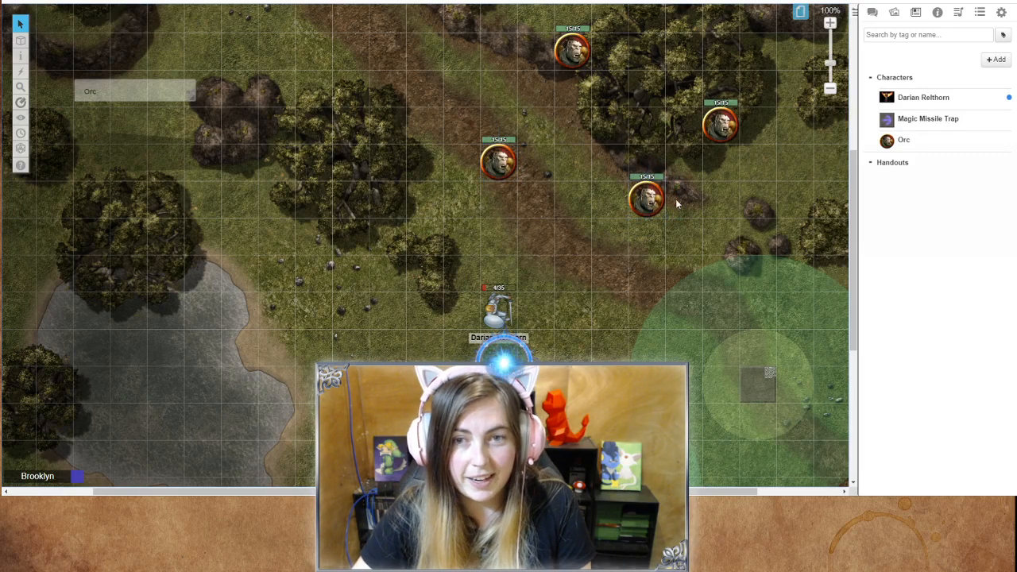
scroll(660, 336, "down", 3)
scroll(660, 334, "up", 4)
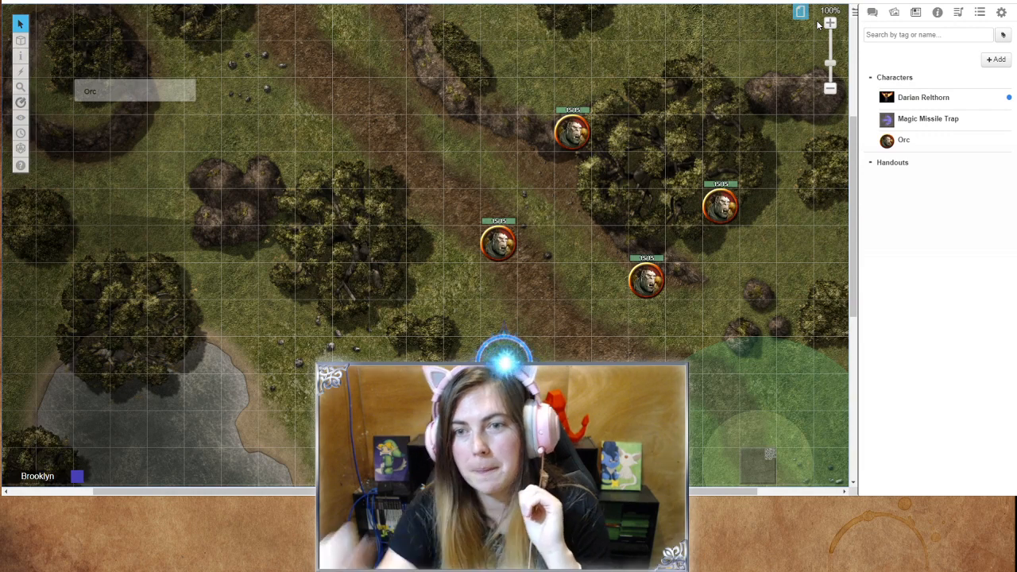
Step: Browse the token packs under Marketplace Purchases in the art library, with the Game Props Traps & Tricks pack collapsed
left_click(893, 12)
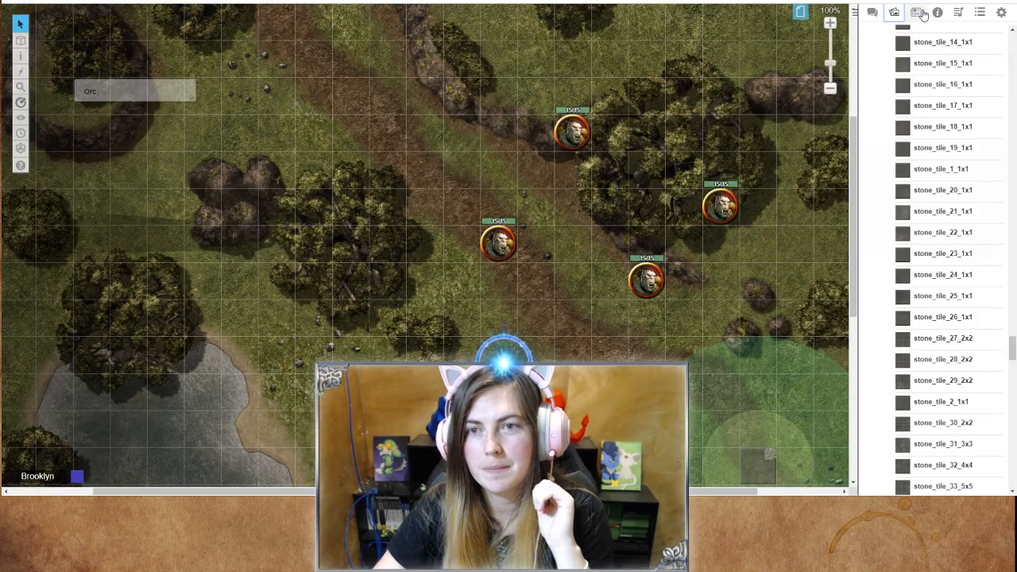
left_click(915, 12)
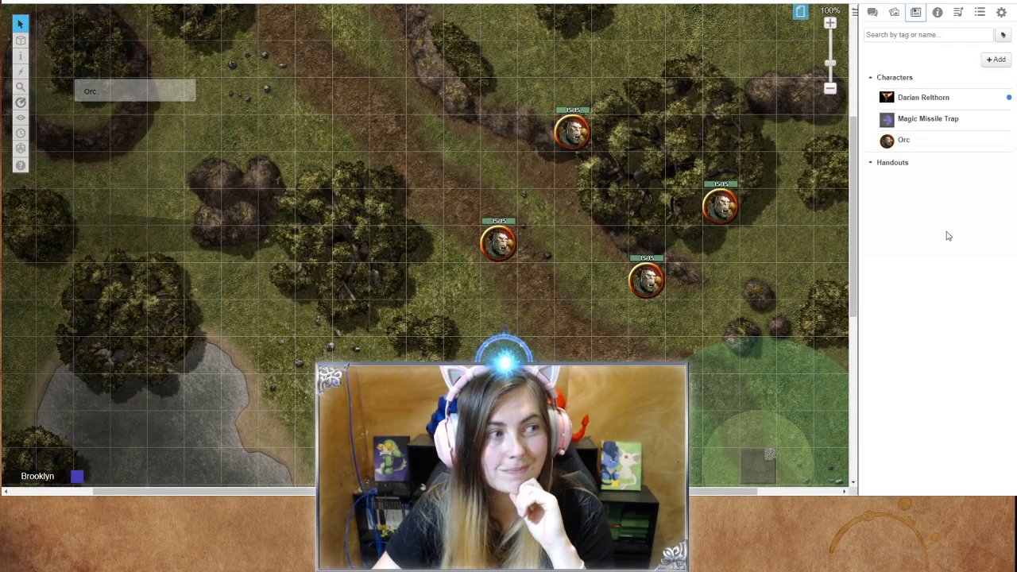
left_click(937, 13)
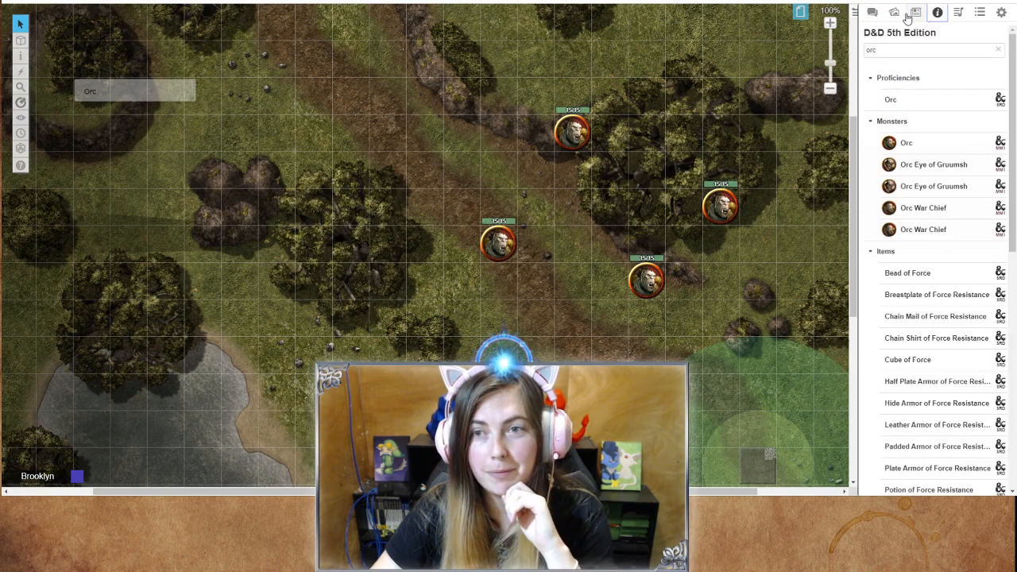
left_click(914, 14)
left_click(894, 12)
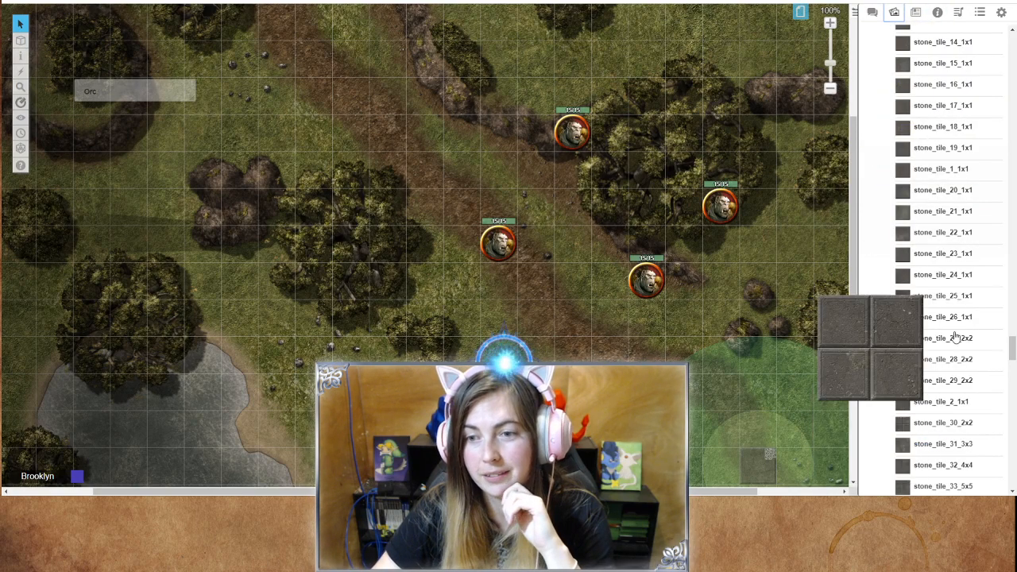
scroll(957, 320, "up", 3)
scroll(958, 320, "up", 10)
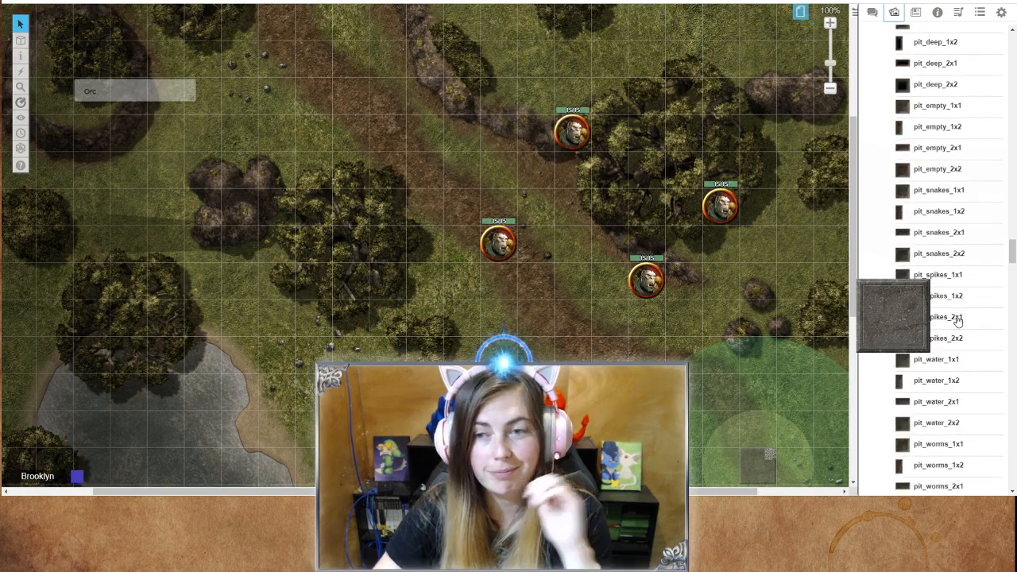
scroll(958, 320, "up", 10)
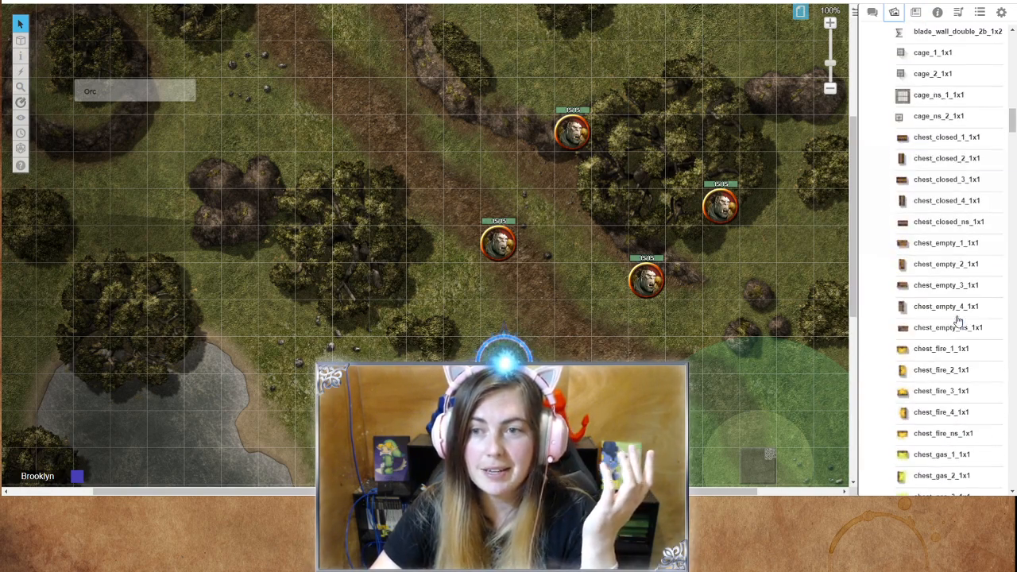
scroll(958, 320, "up", 15)
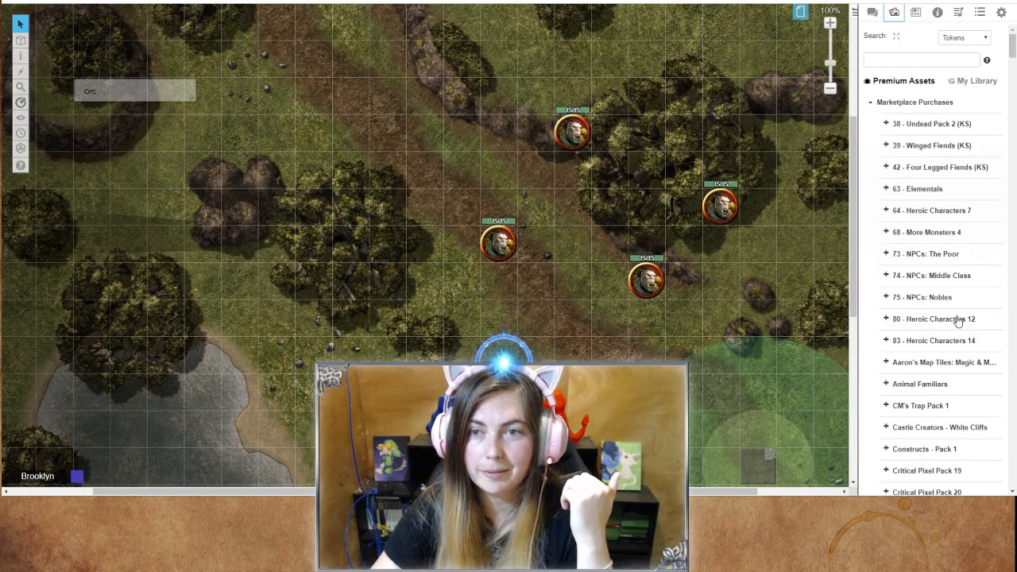
left_click(870, 102)
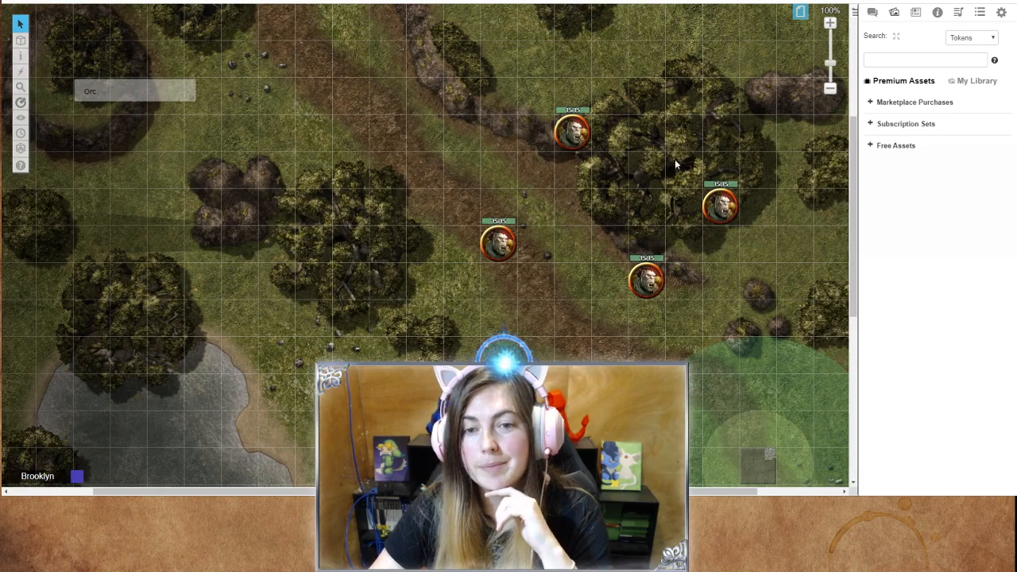
left_click(870, 102)
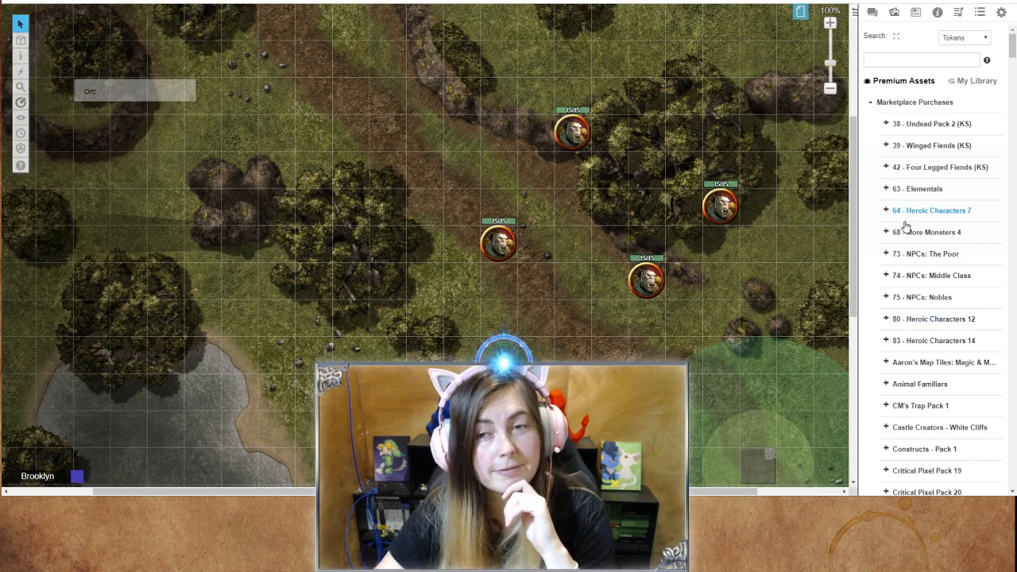
scroll(906, 333, "down", 4)
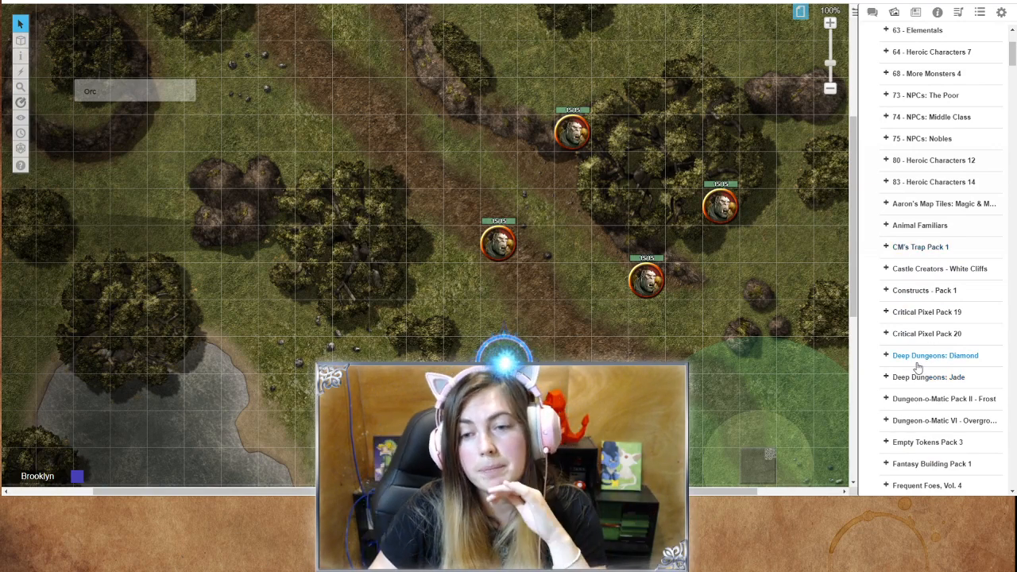
scroll(918, 361, "down", 5)
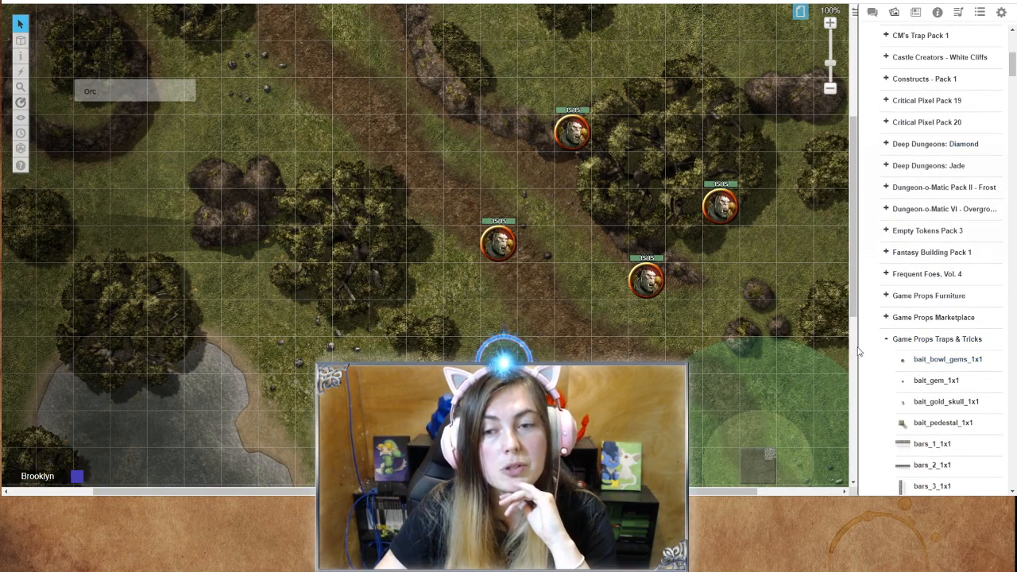
left_click(883, 342)
scroll(938, 373, "down", 15)
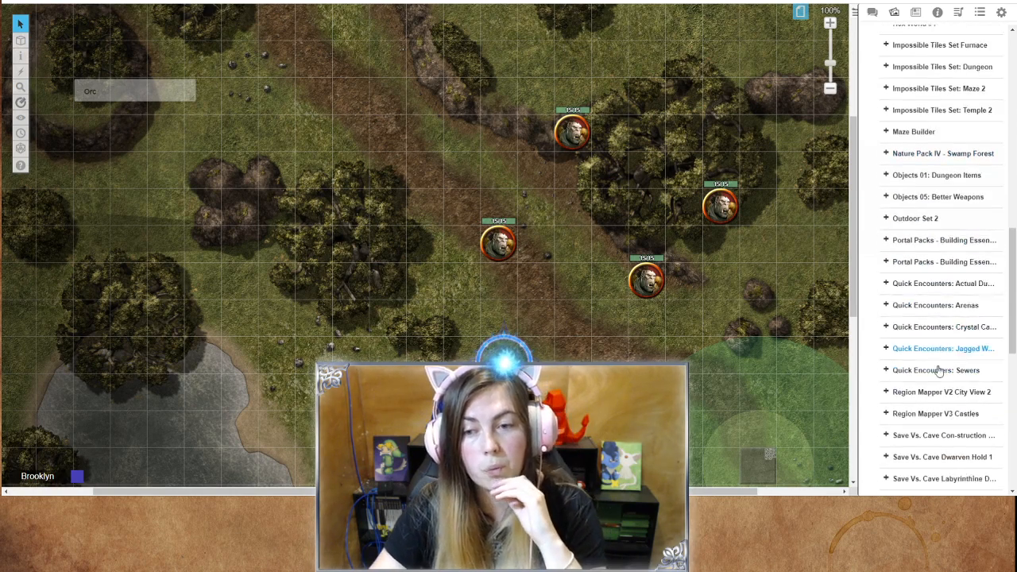
scroll(938, 373, "down", 5)
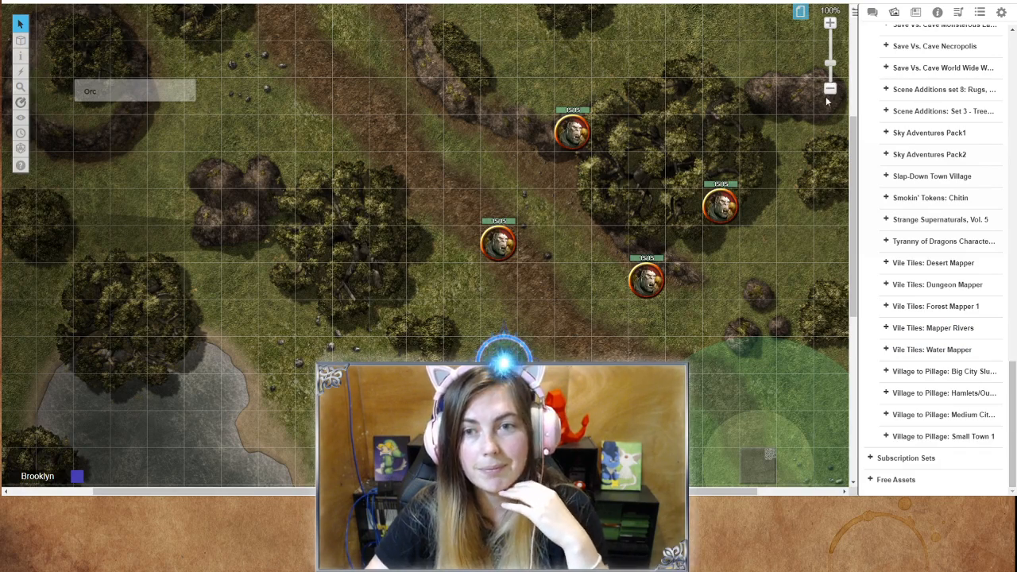
left_click(830, 89)
left_click(830, 90)
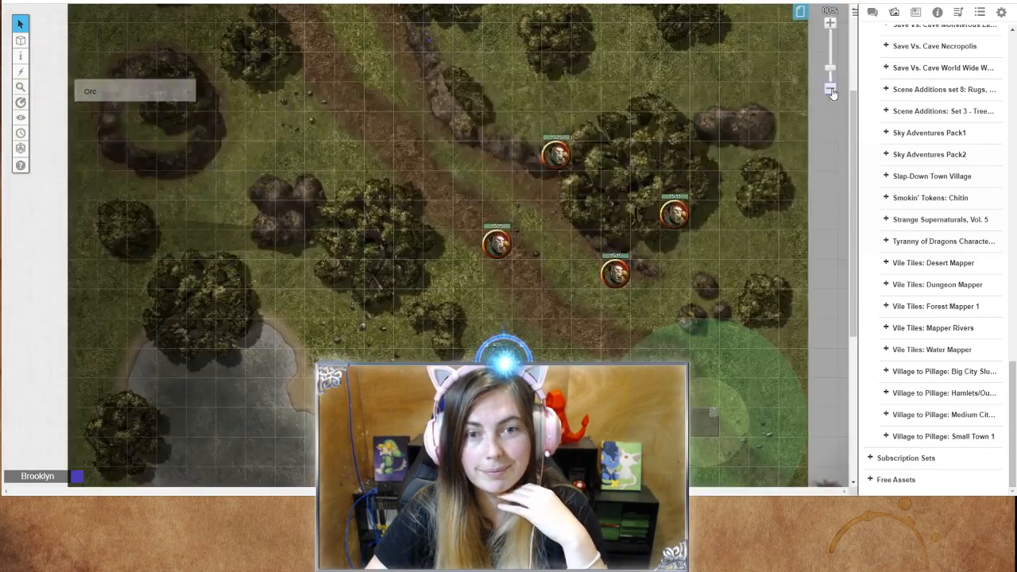
left_click(830, 90)
left_click(830, 90)
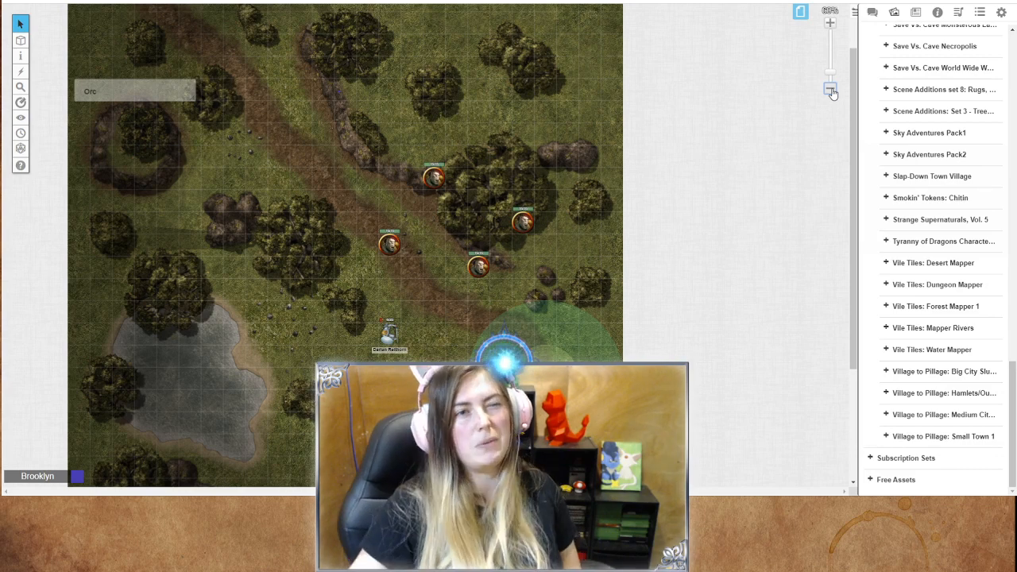
key("ctrl+t")
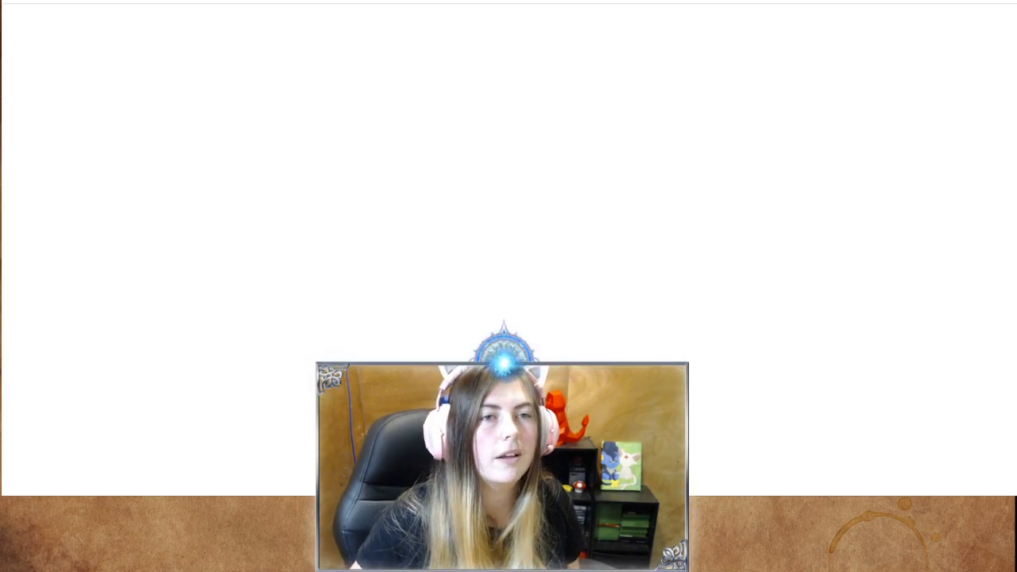
key("ctrl+w")
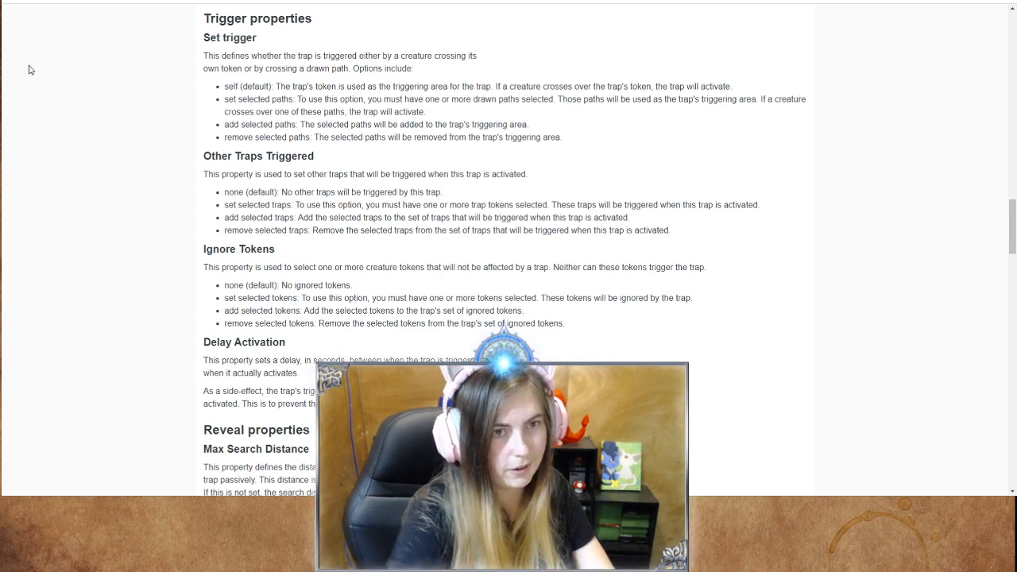
key("ctrl+w")
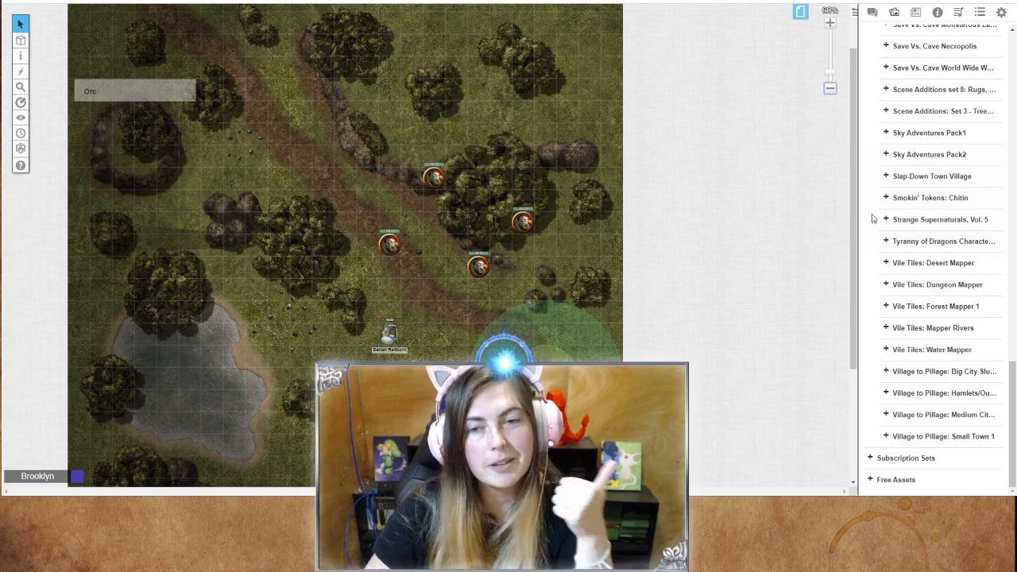
scroll(856, 205, "up", 2)
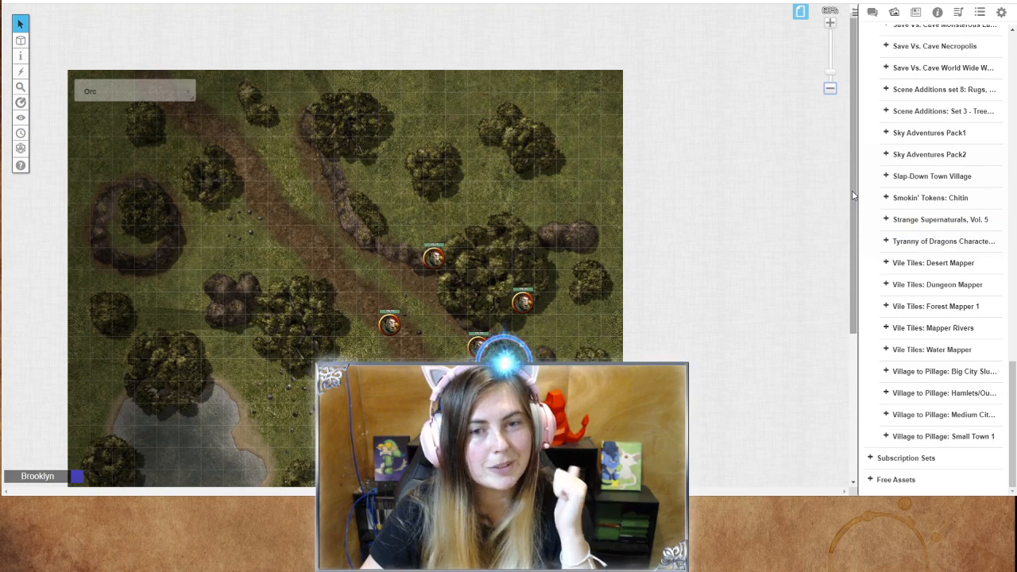
scroll(683, 381, "down", 3)
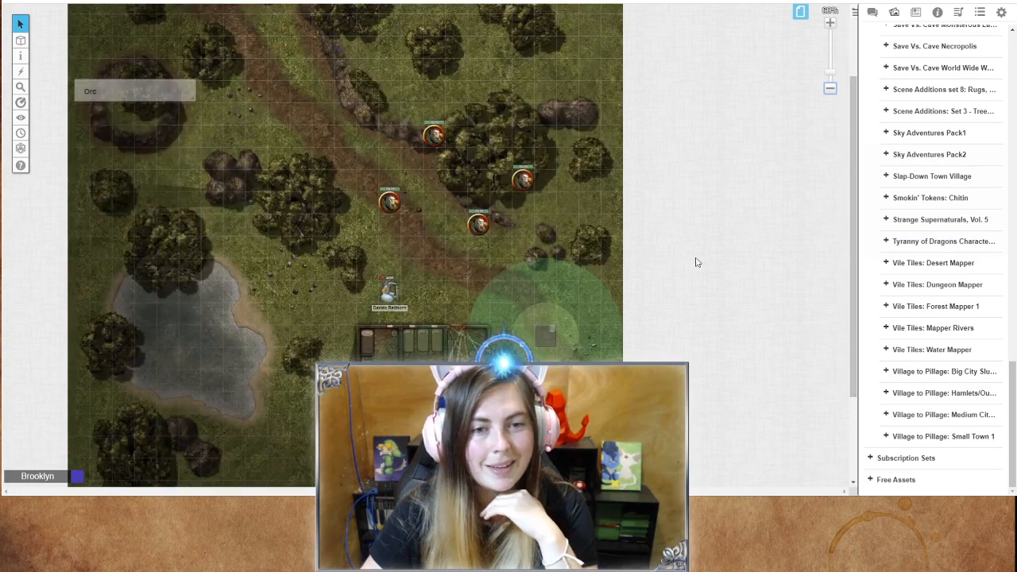